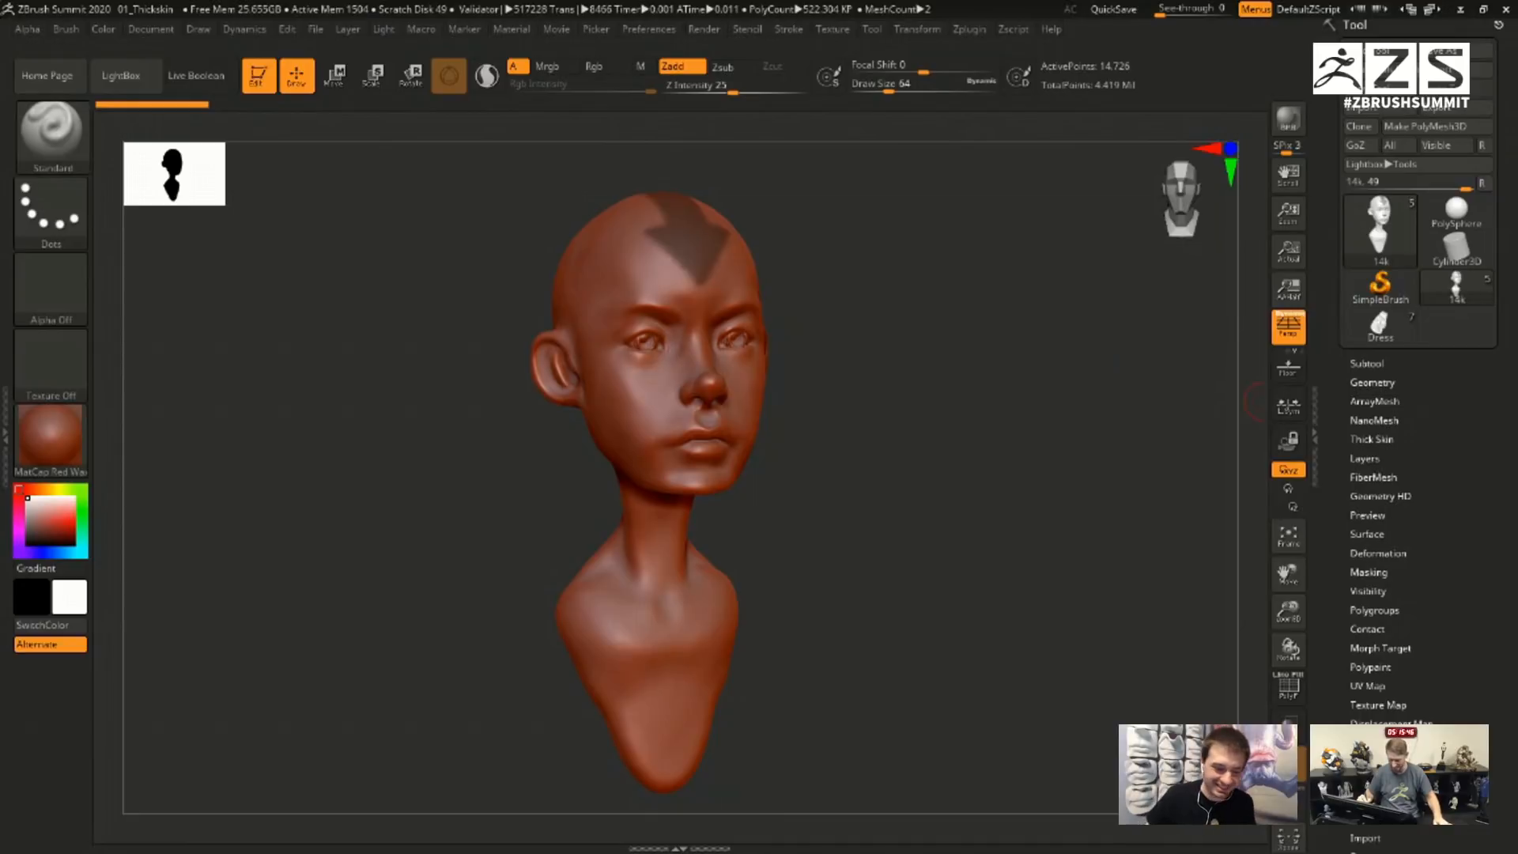
- Change the bust's material to MatCap Gray
click(62, 452)
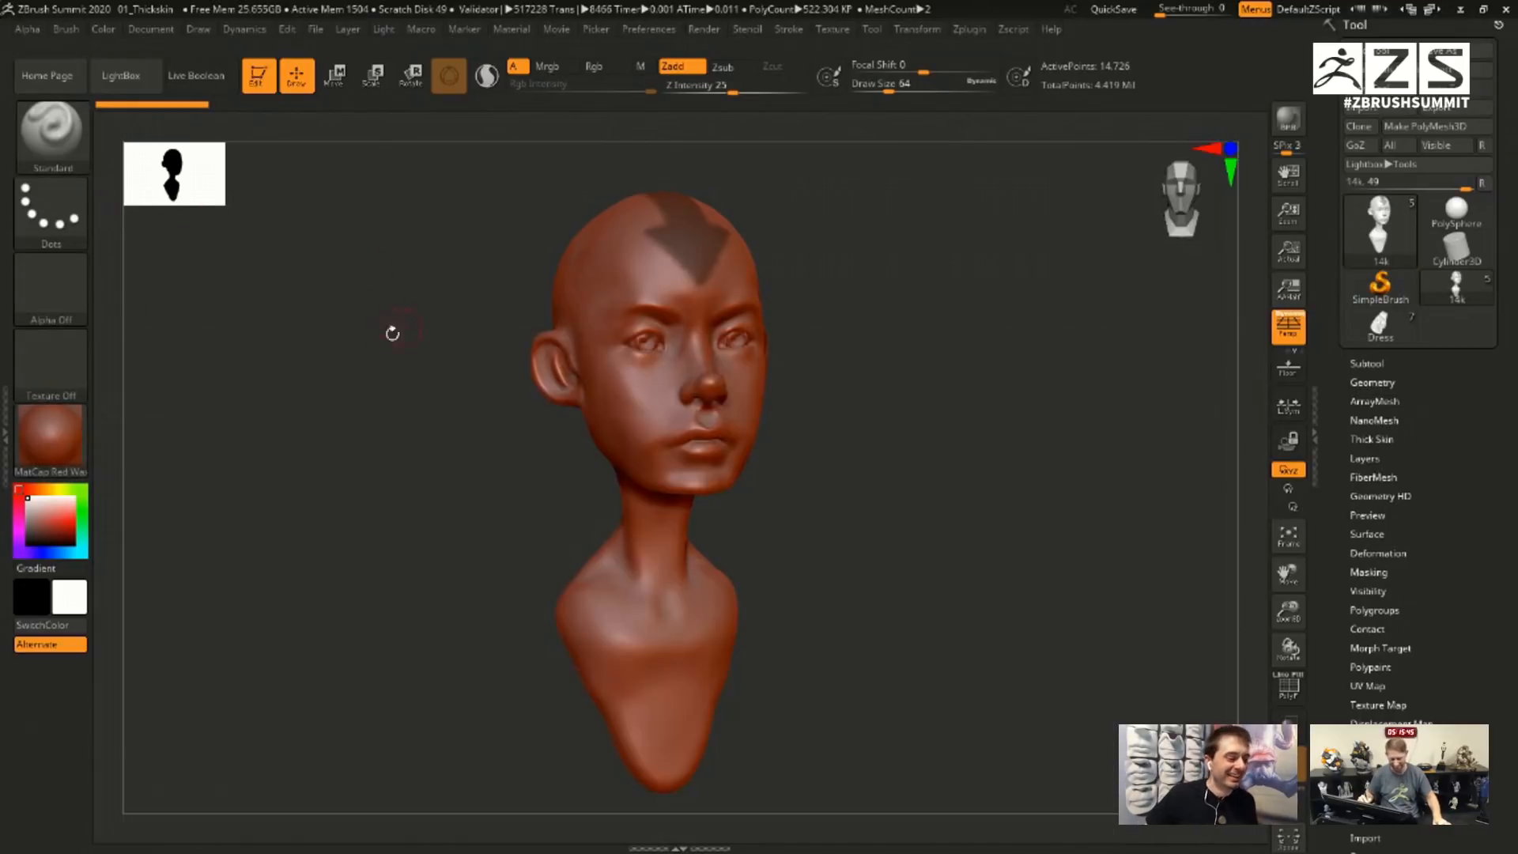
click(71, 462)
click(369, 393)
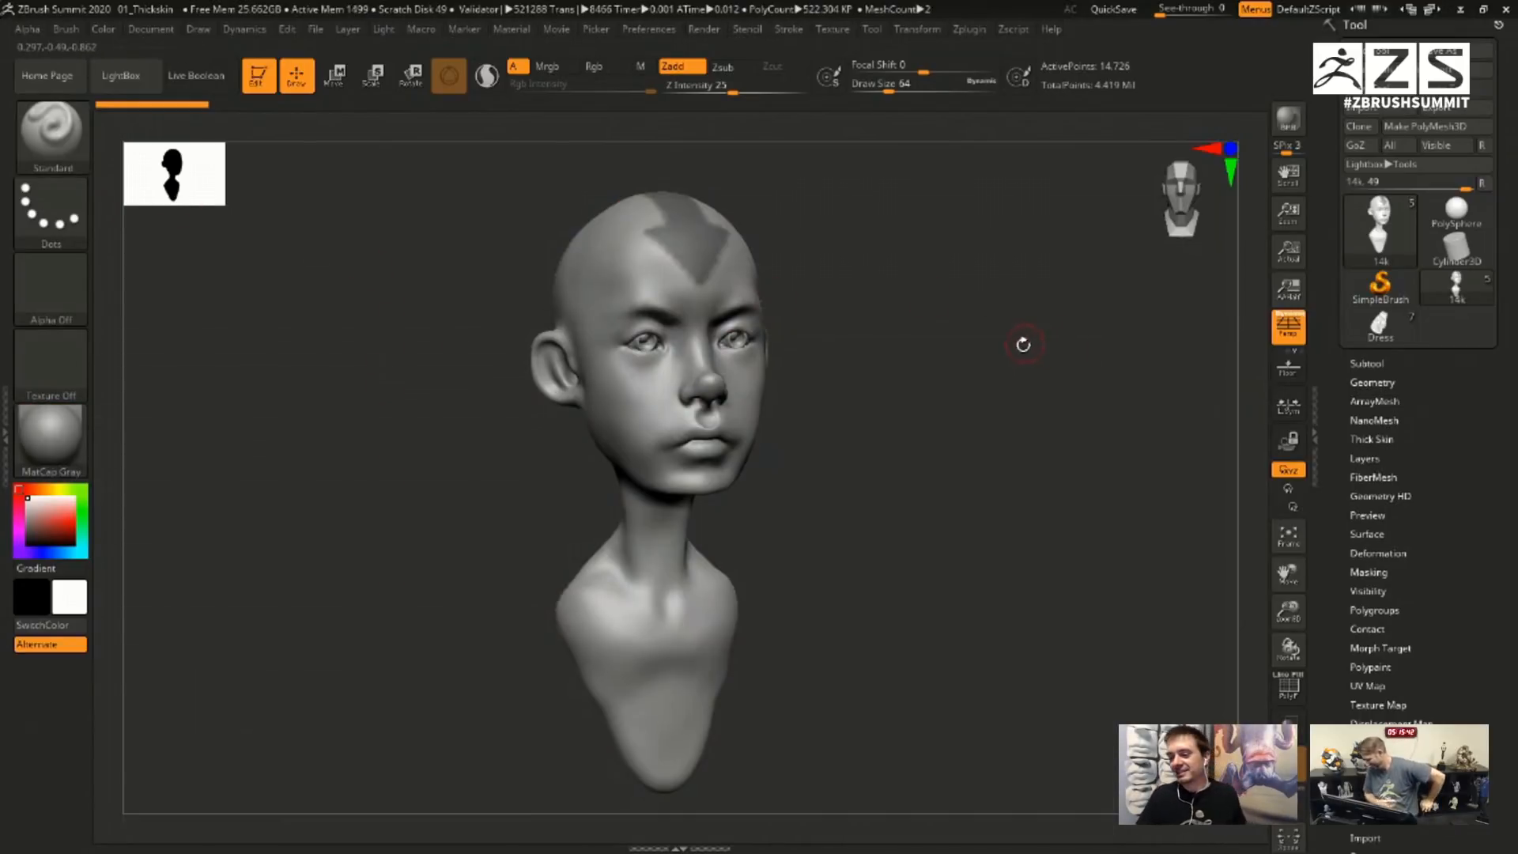
- Choose the ClothHook brush and enlarge its draw size to 172
drag(976, 414, 968, 371)
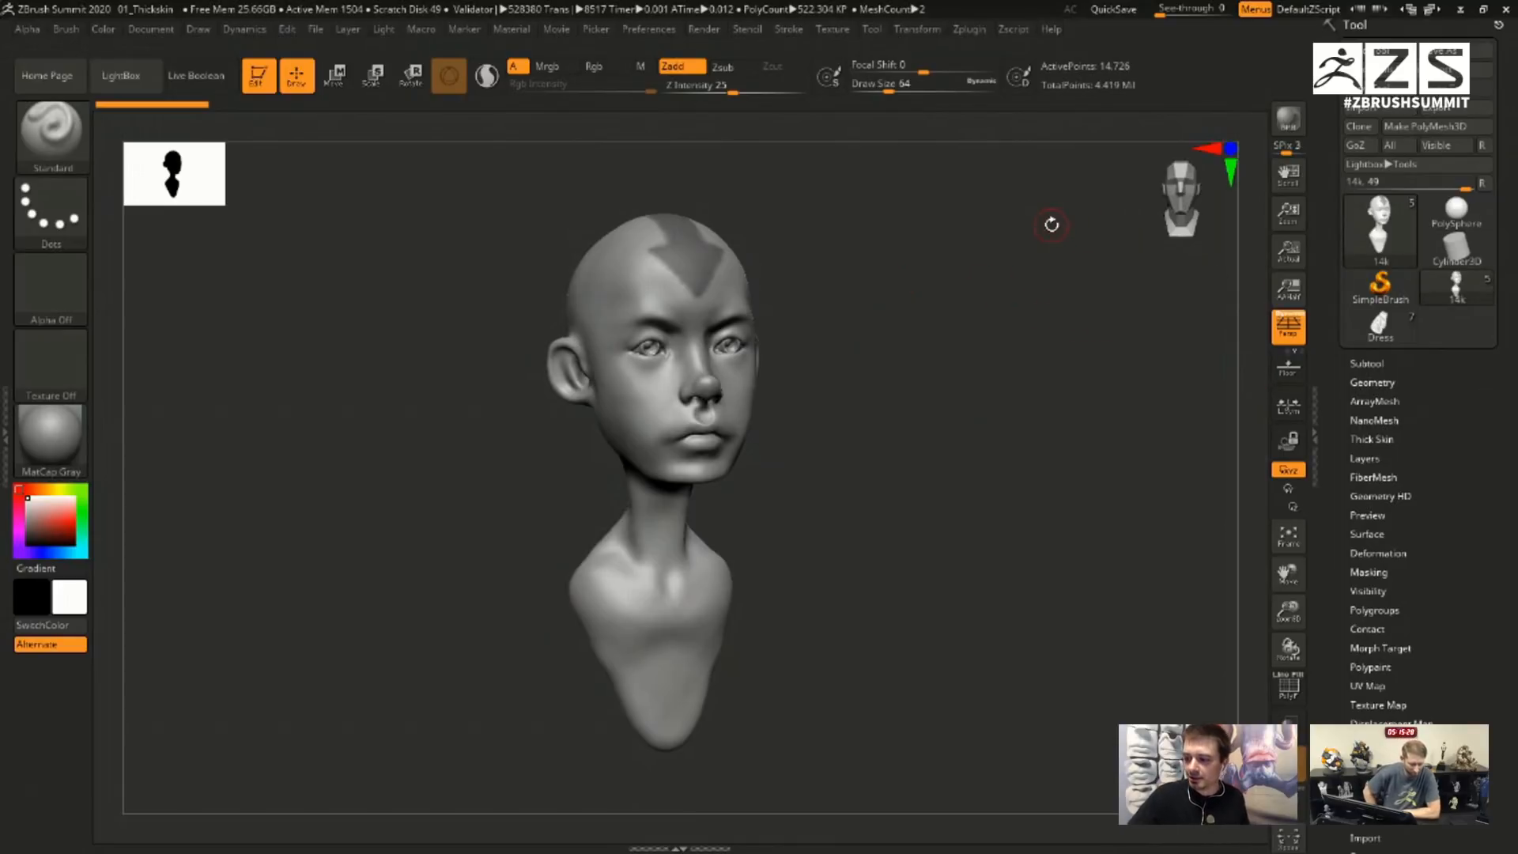
drag(1044, 437, 1019, 467)
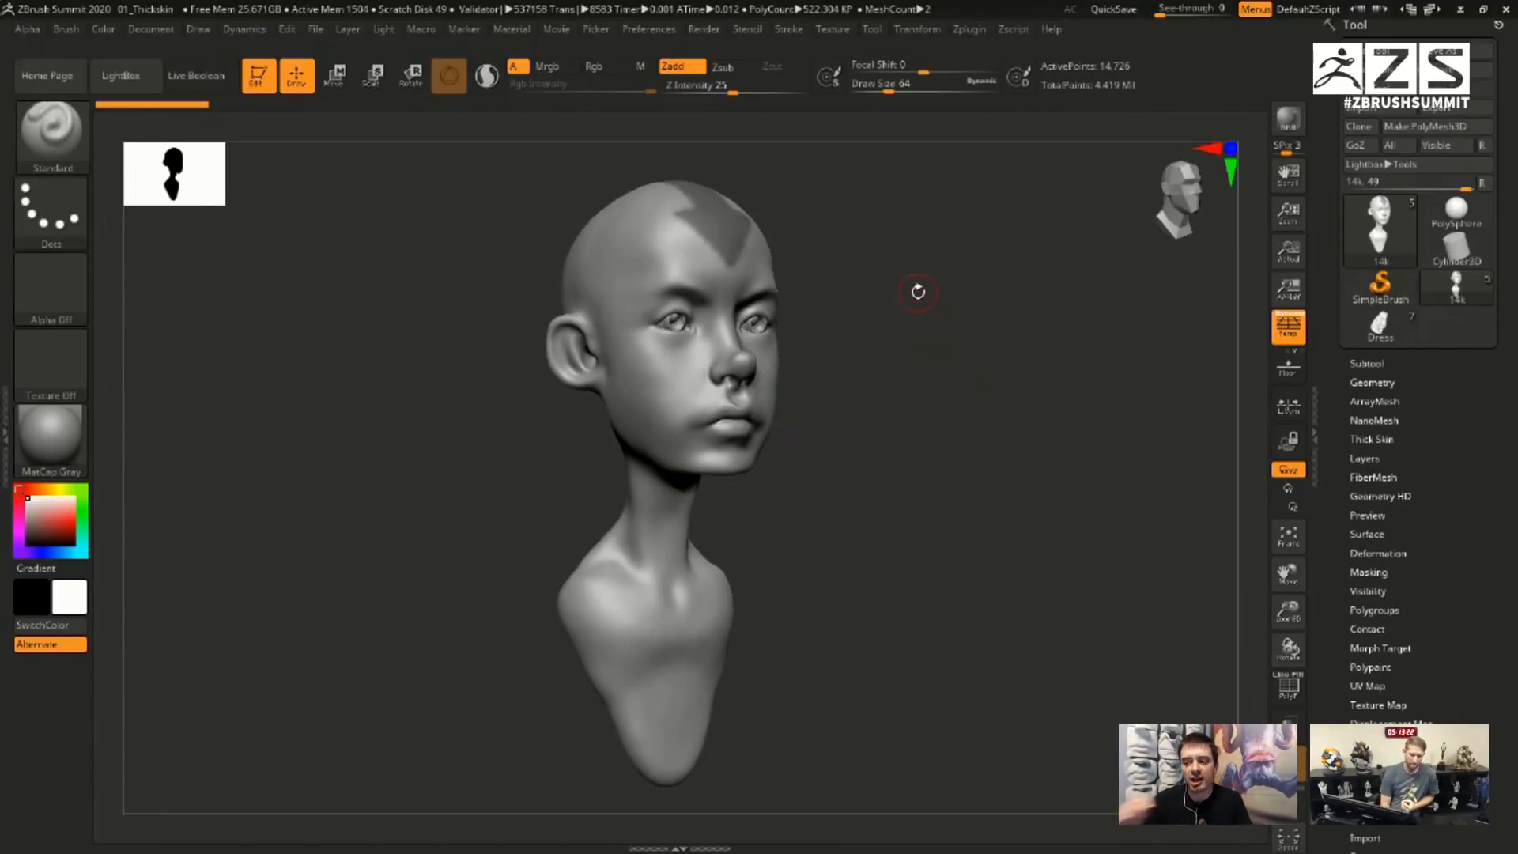
mouse_move(982, 355)
mouse_down()
mouse_move(999, 367)
mouse_move(985, 363)
mouse_move(996, 427)
mouse_move(987, 399)
mouse_up()
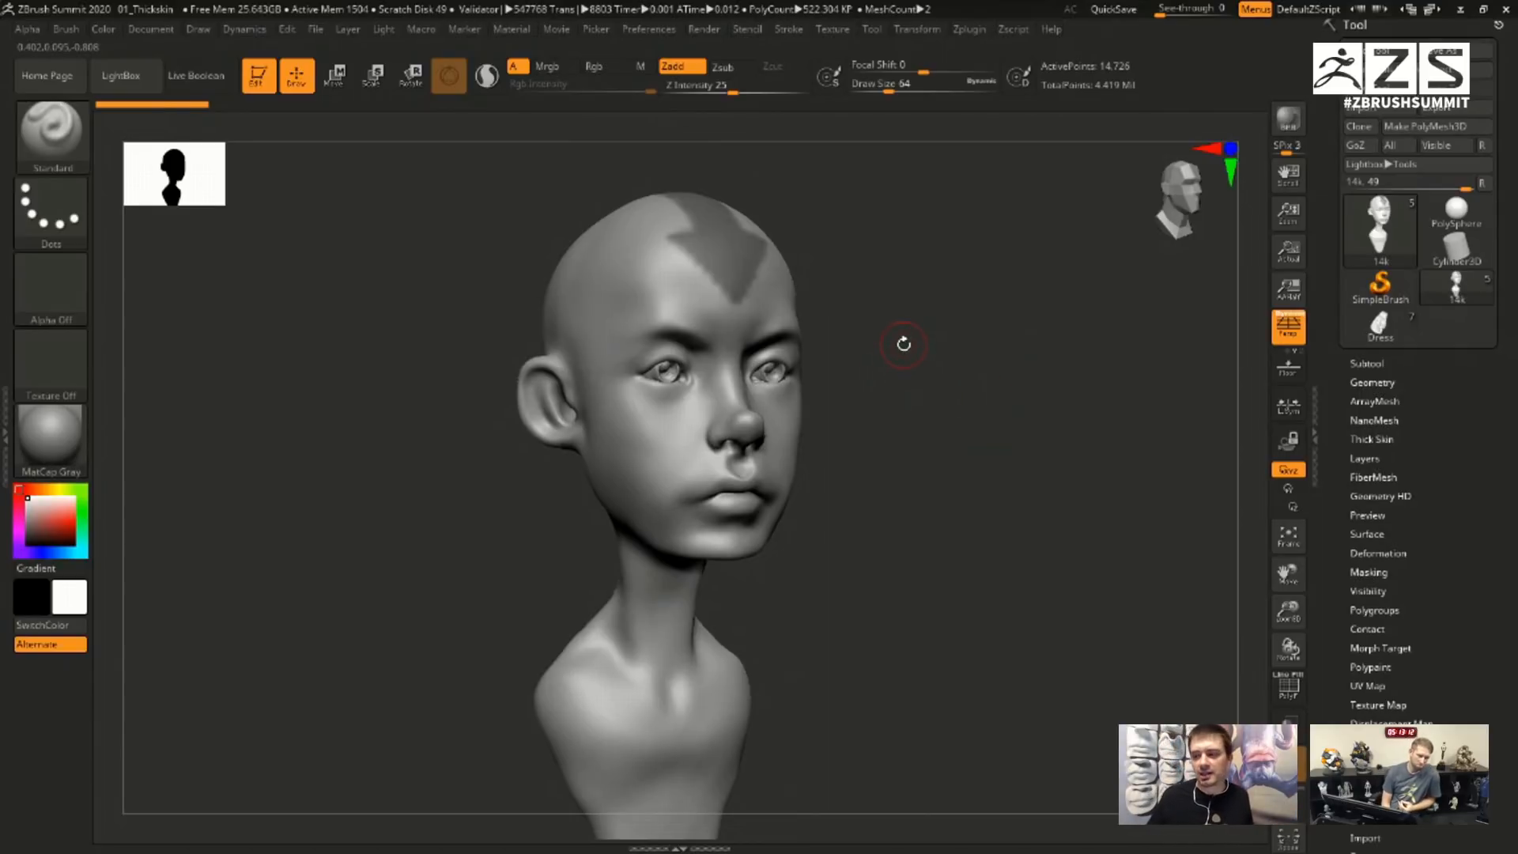
drag(901, 308, 903, 304)
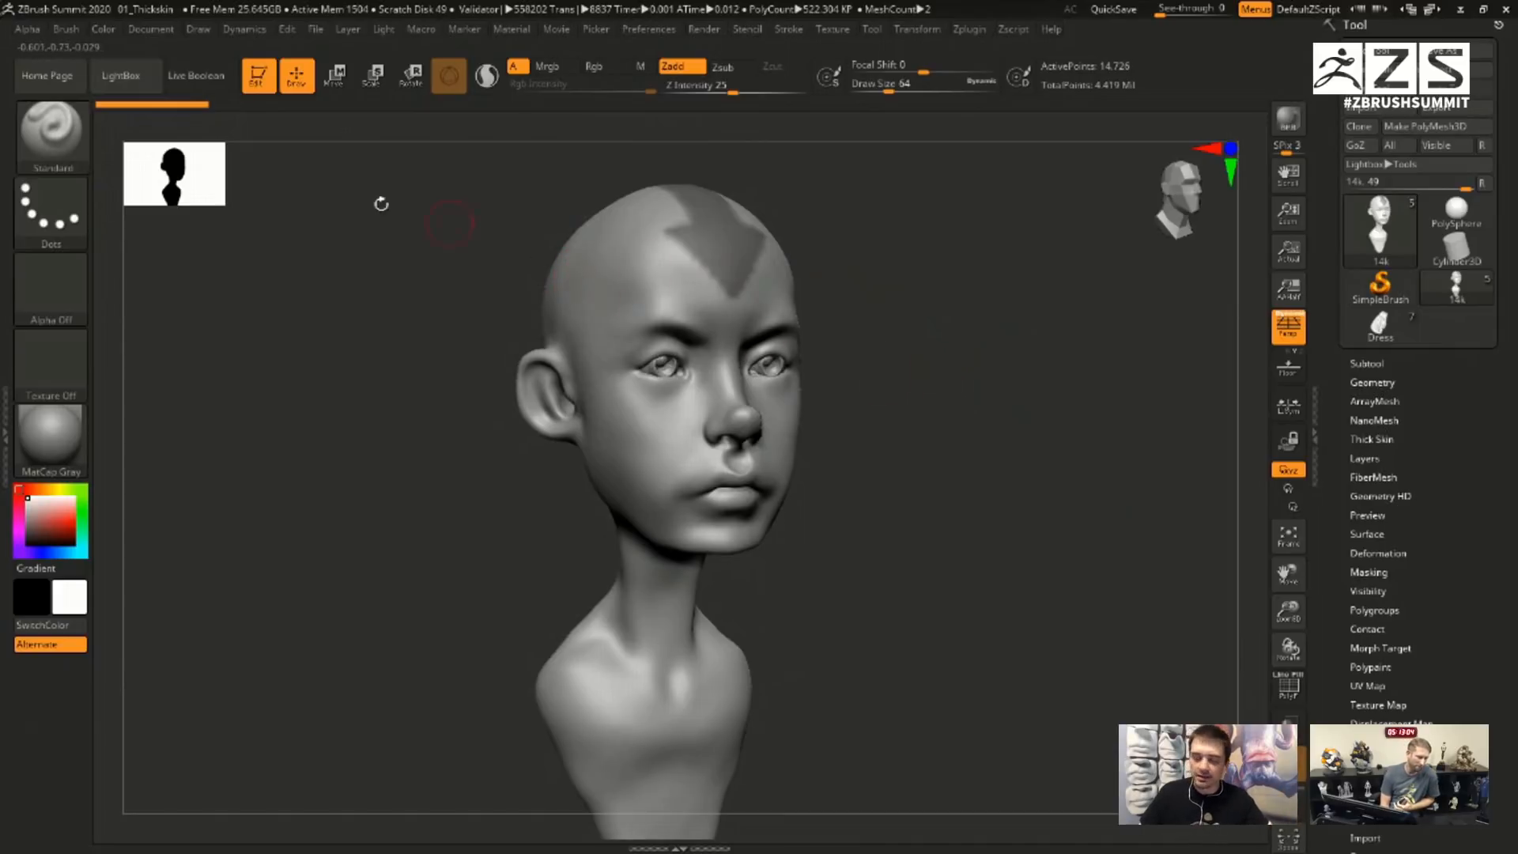
click(79, 158)
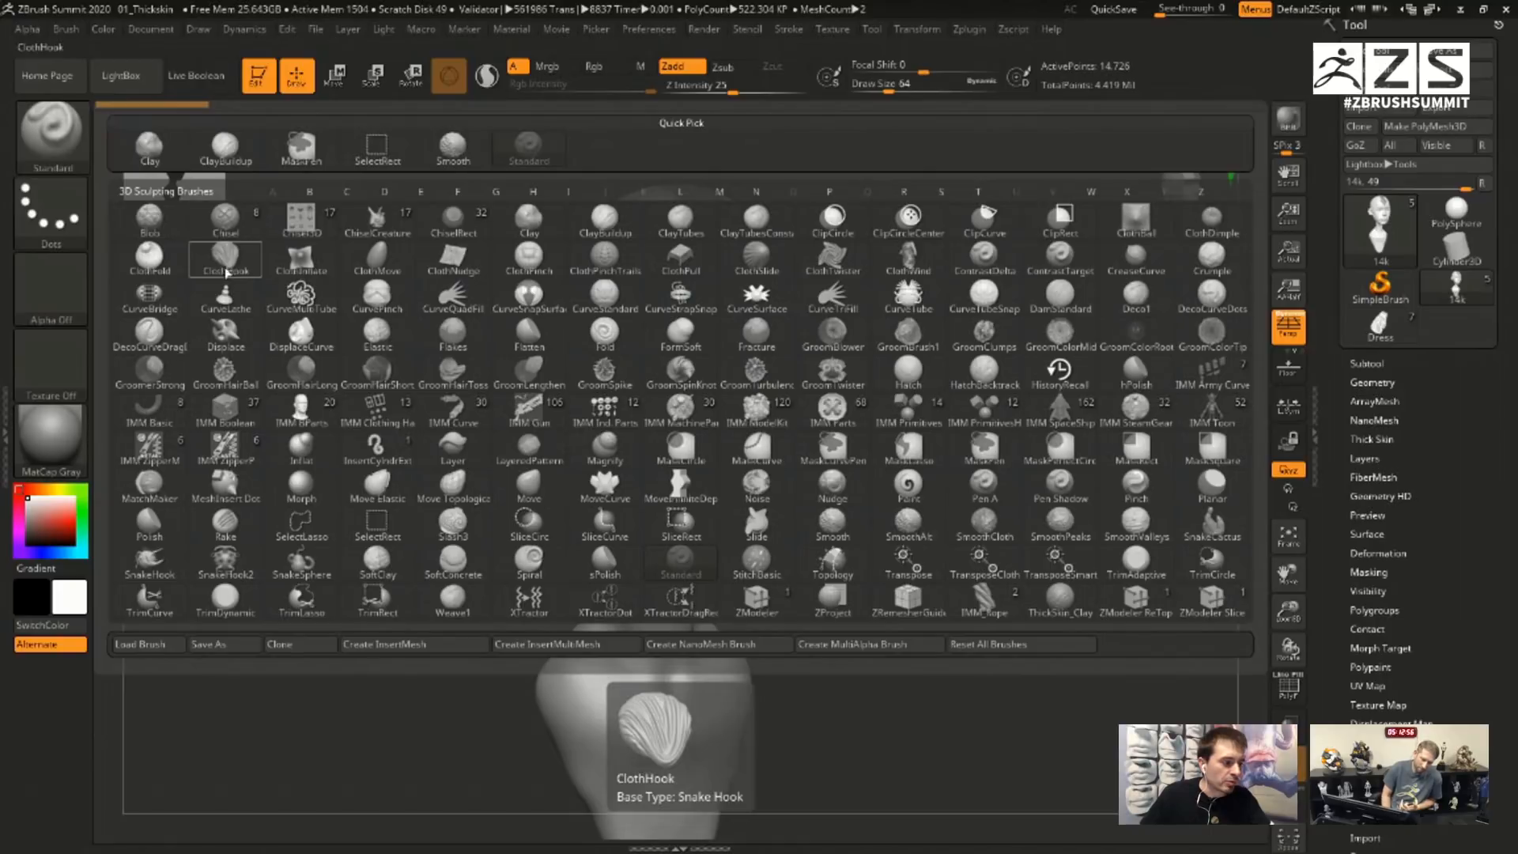
click(227, 272)
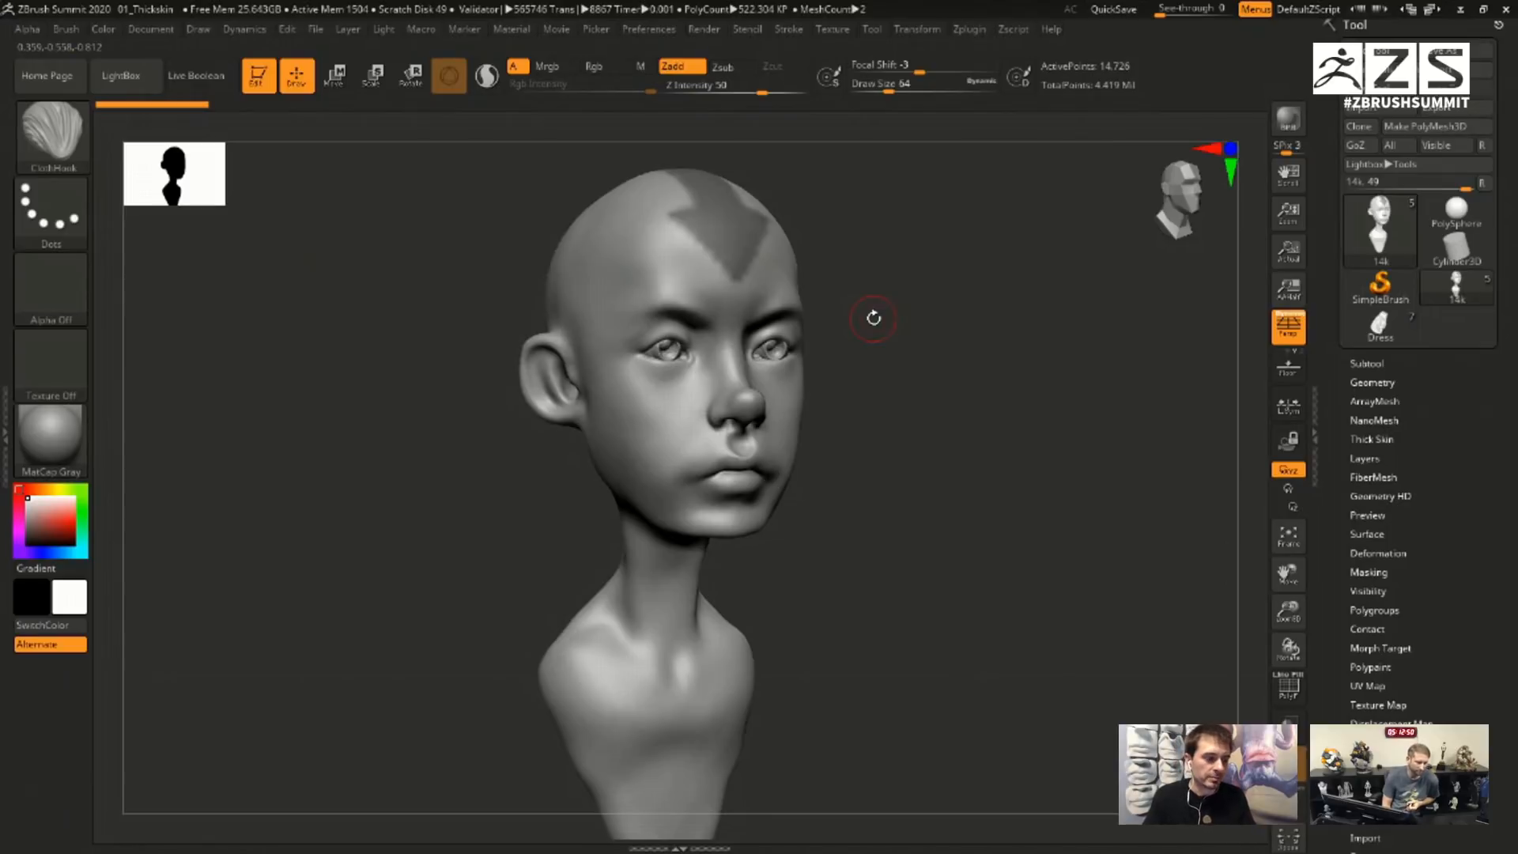
key(s)
drag(958, 366, 979, 360)
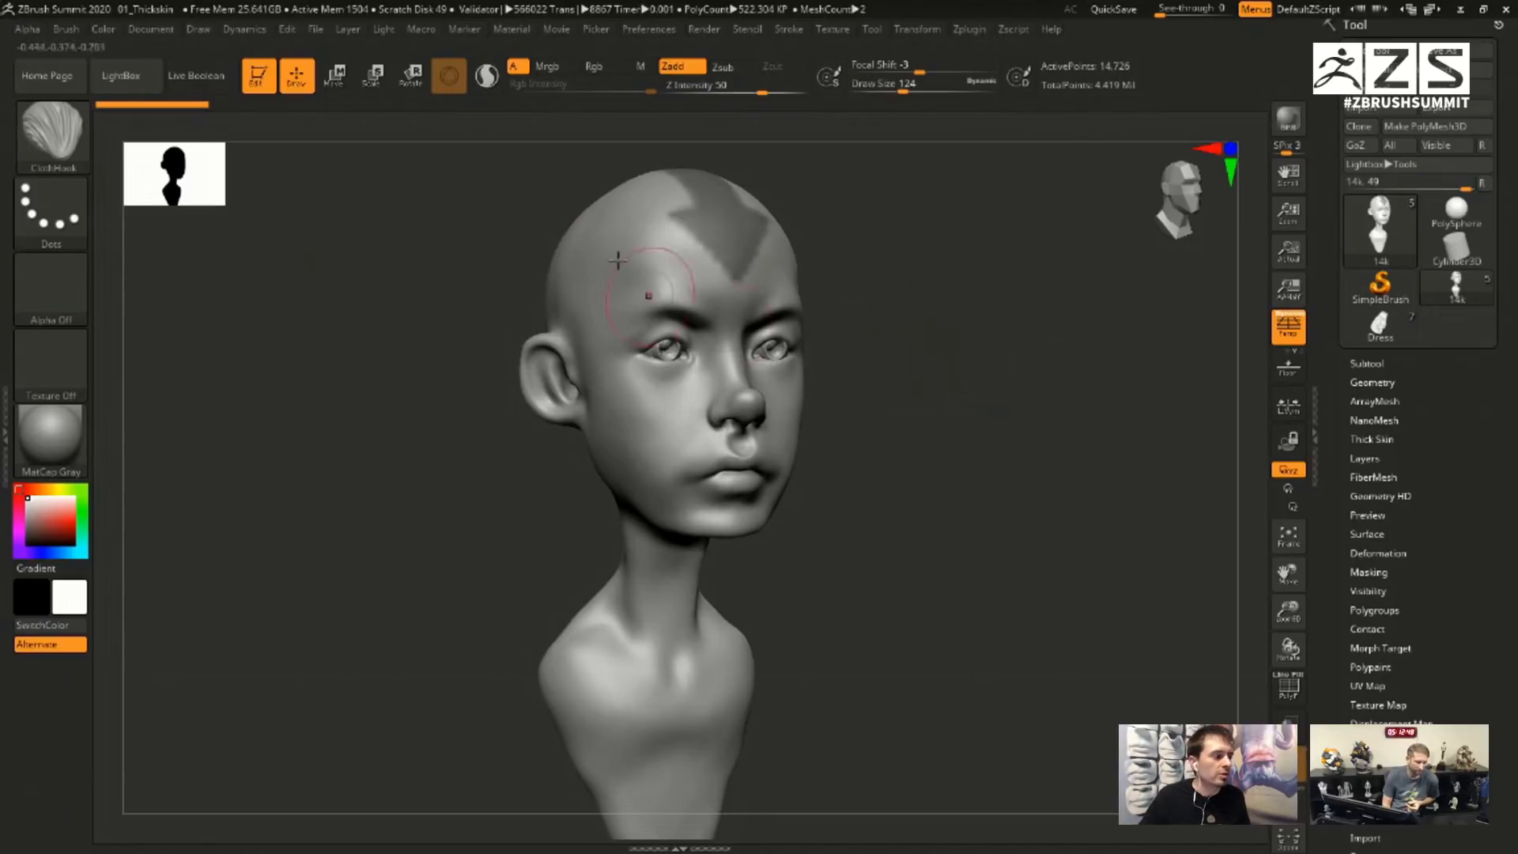
key(s)
- Try pulling cloth-like folds over the forehead, neck and cheek with ClothHook, undoing each attempt
mouse_move(630, 290)
mouse_down()
mouse_move(602, 257)
mouse_move(622, 255)
mouse_move(606, 256)
mouse_move(610, 271)
mouse_up()
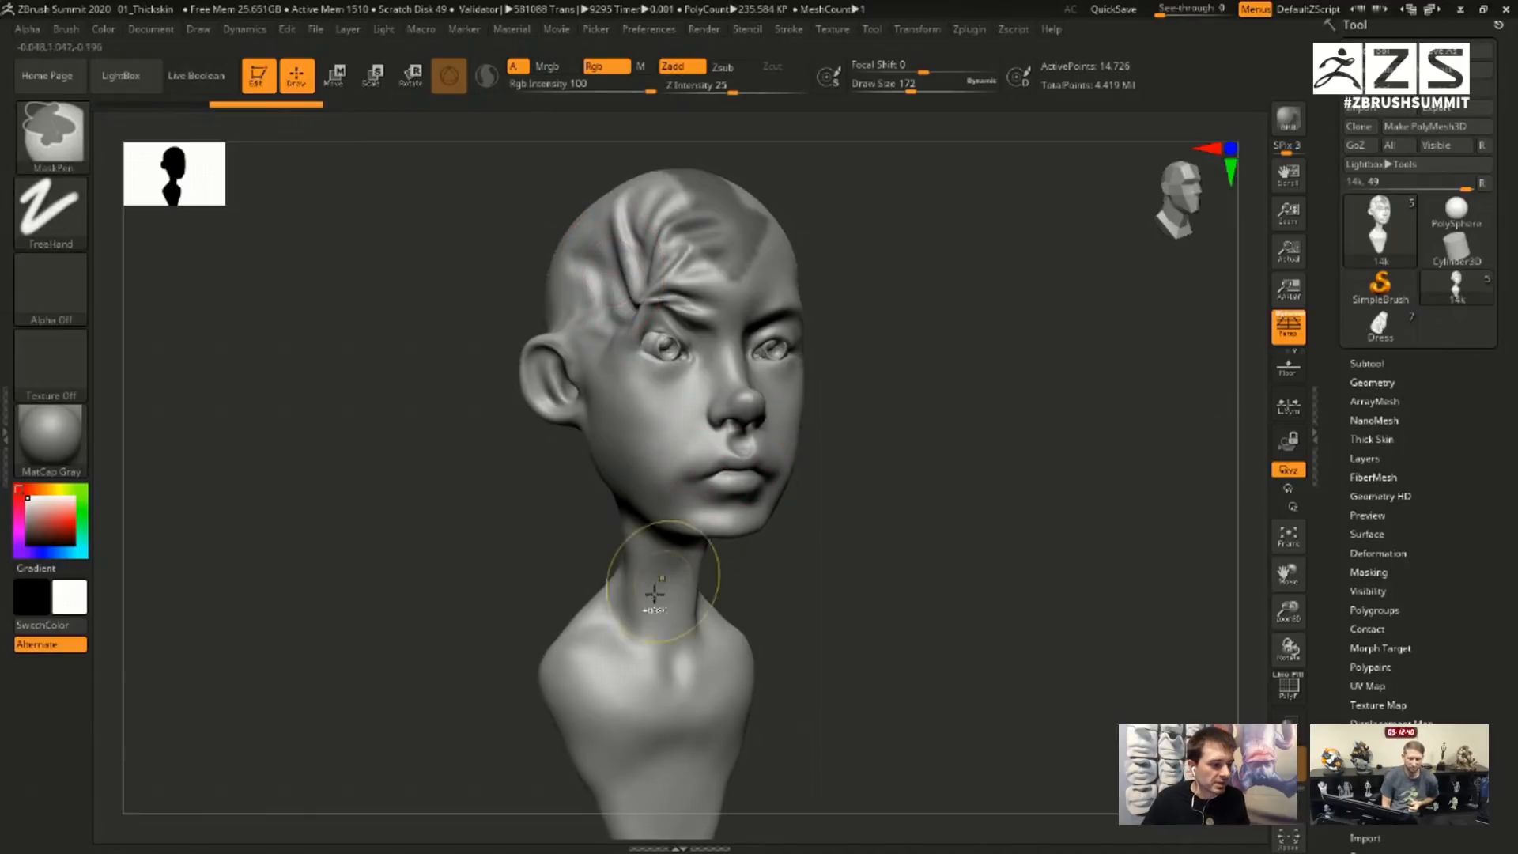
key(ctrl+z)
mouse_move(635, 618)
mouse_down()
mouse_move(586, 593)
mouse_move(655, 563)
mouse_move(632, 552)
mouse_up()
drag(613, 393, 597, 425)
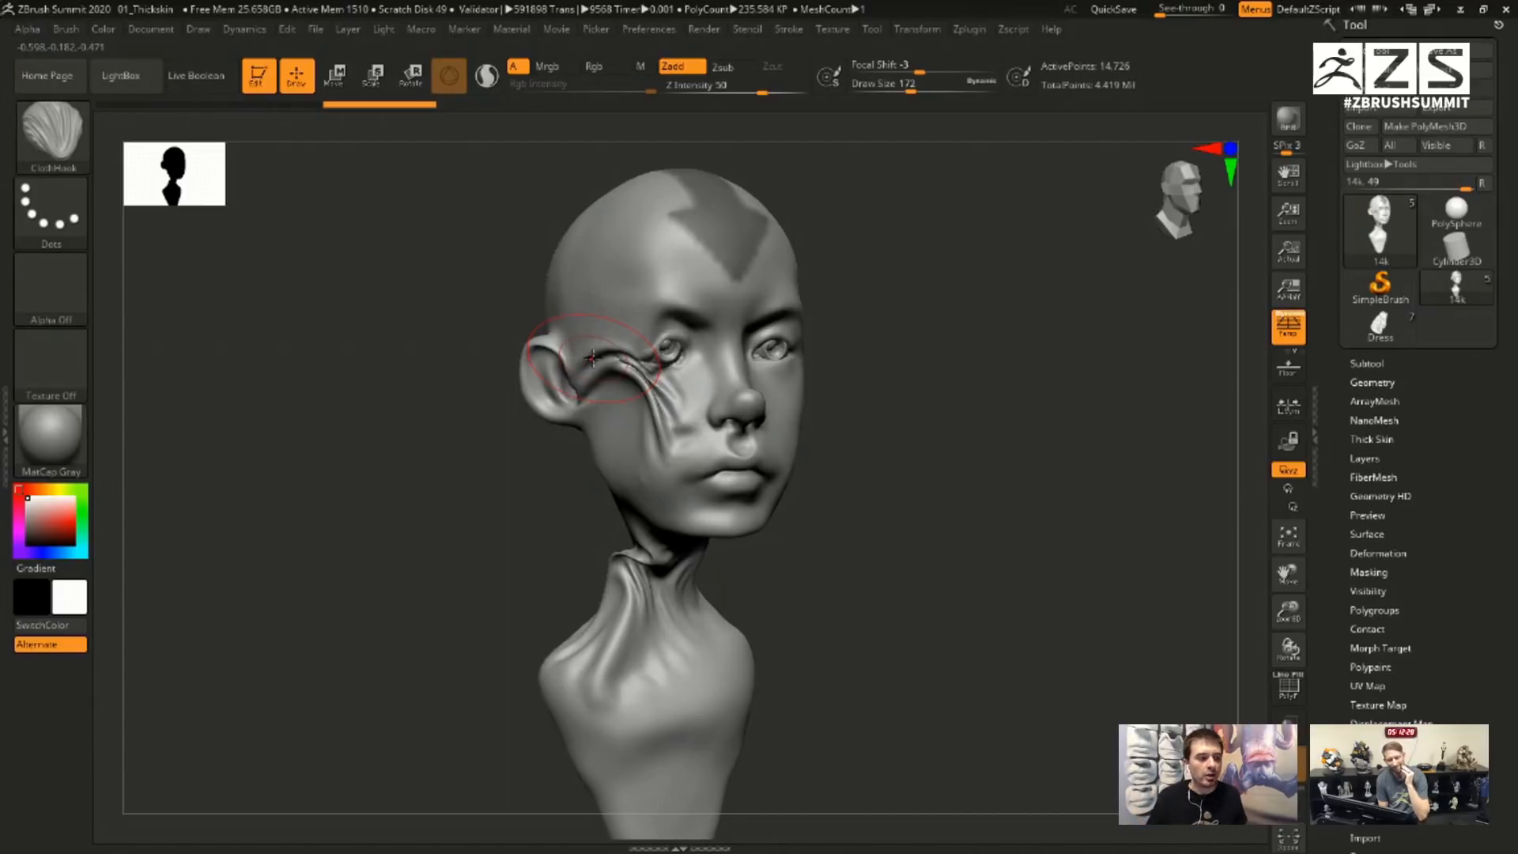
key(ctrl+z)
key(ctrl+z)
key(ctrl+z)
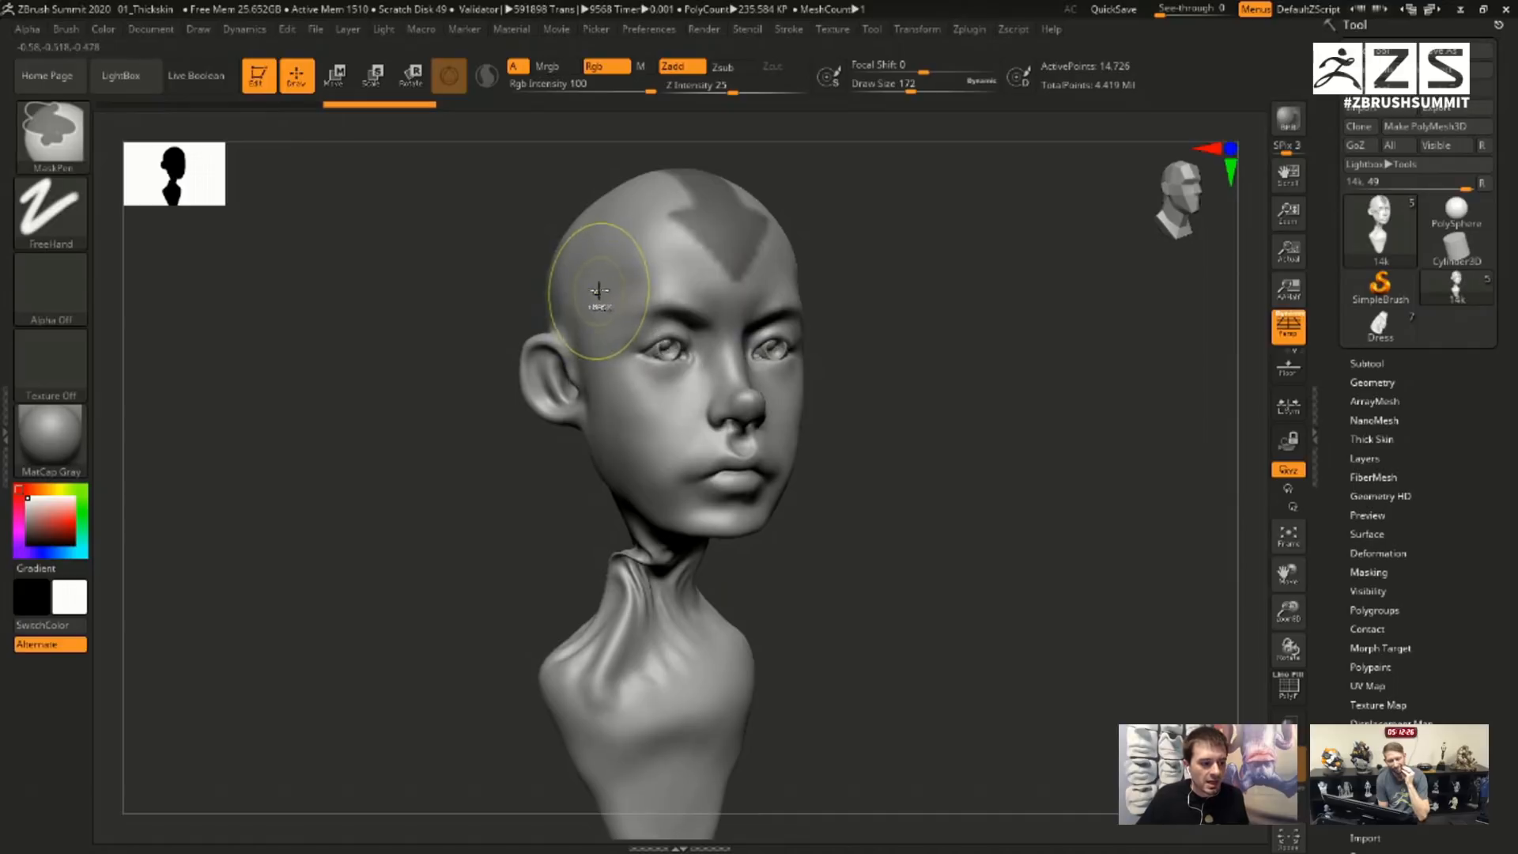
- Try pulling ClothHook folds across the top of the head and above the far brow, and undo them
mouse_move(550, 239)
mouse_down()
mouse_move(515, 234)
mouse_move(556, 183)
mouse_move(715, 162)
mouse_up()
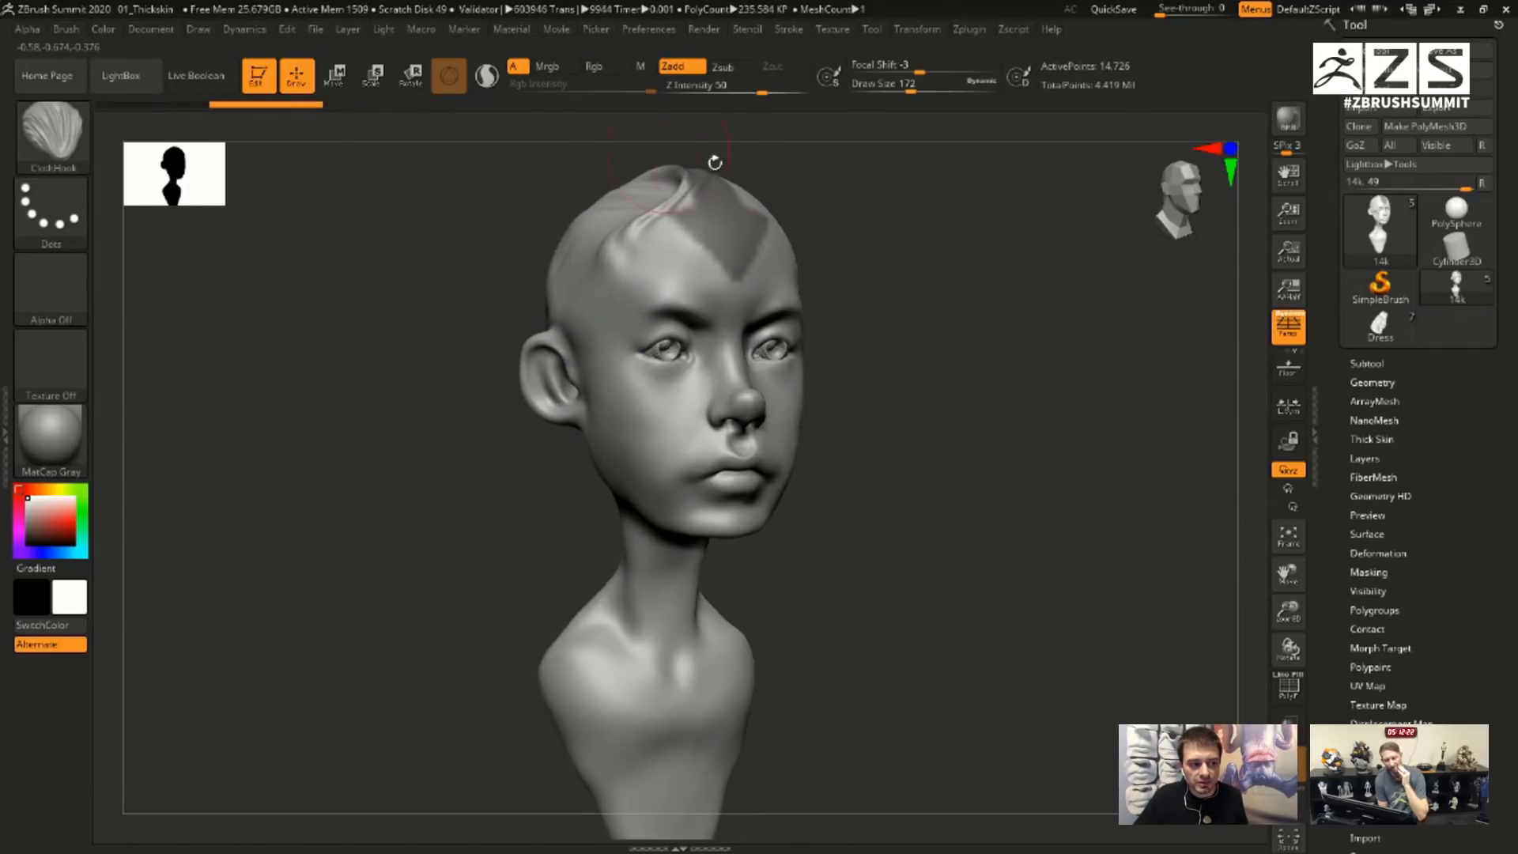
mouse_move(757, 240)
mouse_down()
mouse_move(898, 192)
mouse_move(829, 219)
mouse_up()
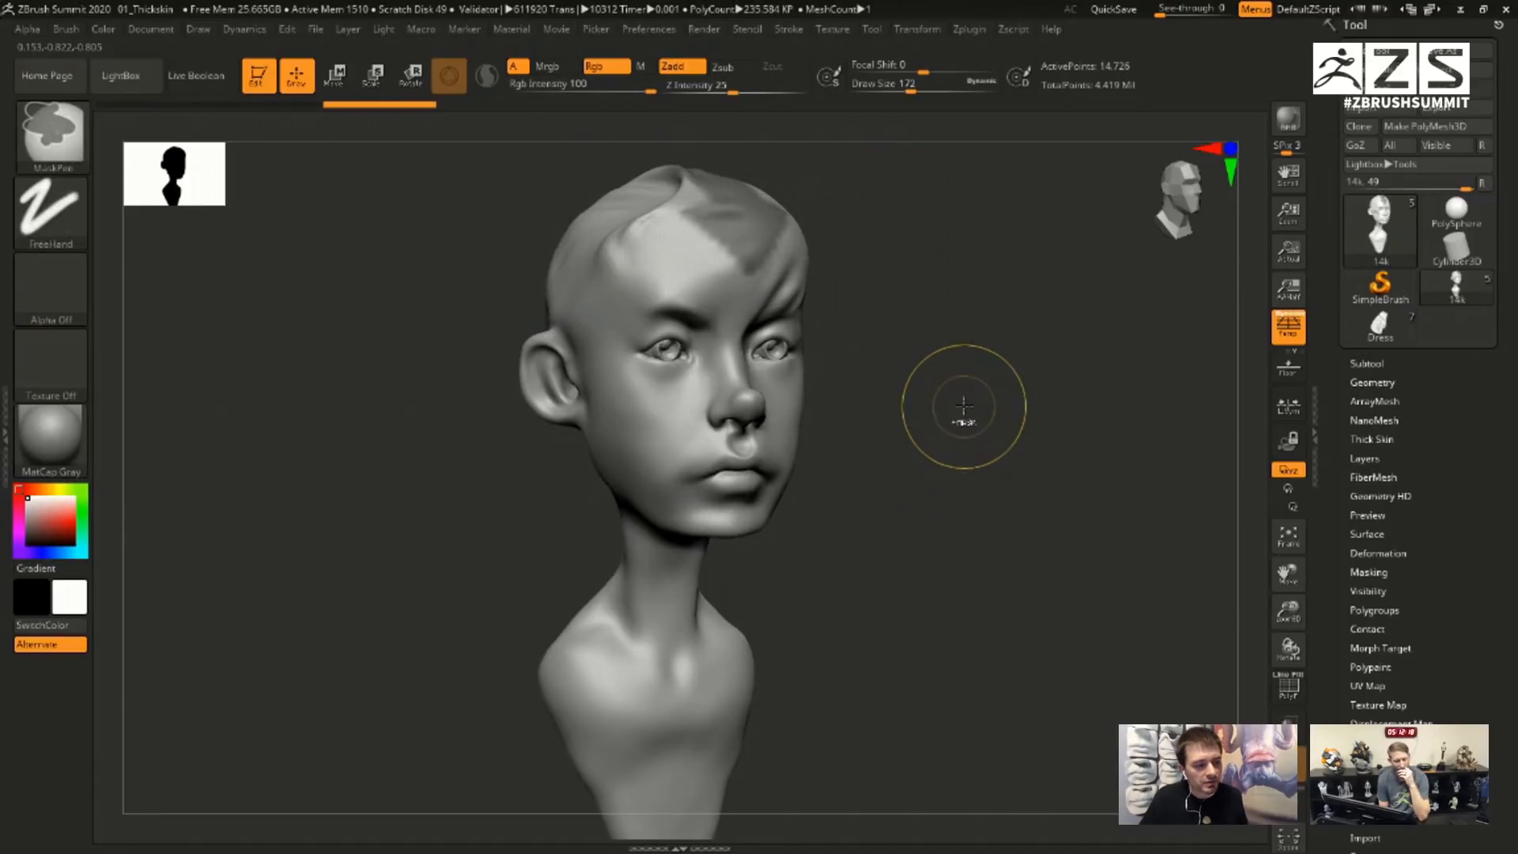
key(ctrl+z)
key(ctrl+z)
key(ctrl+z)
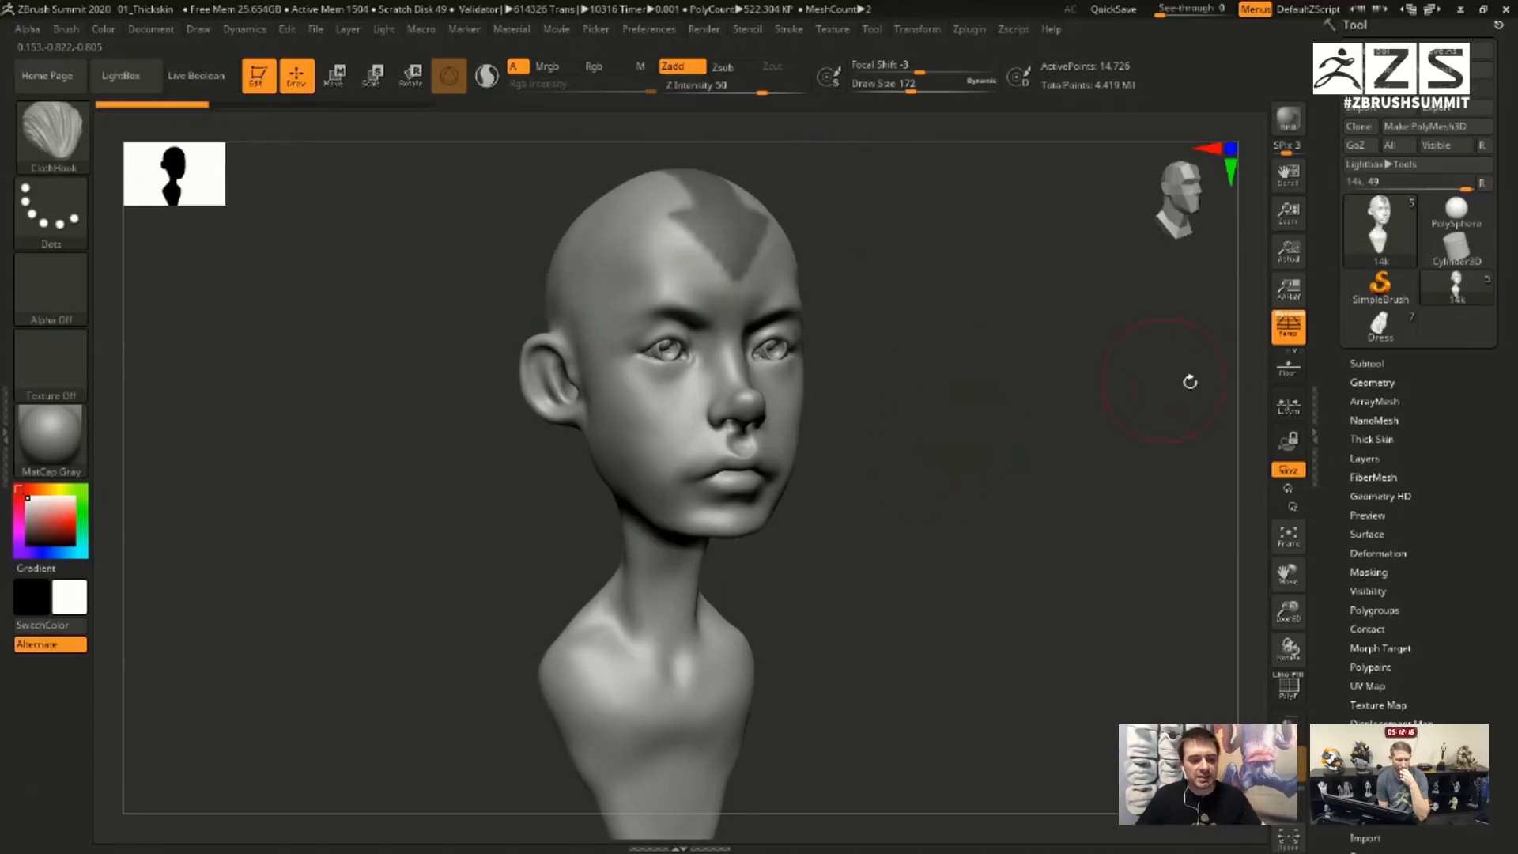
- Enable Thick Skin on the 14k head
click(1378, 440)
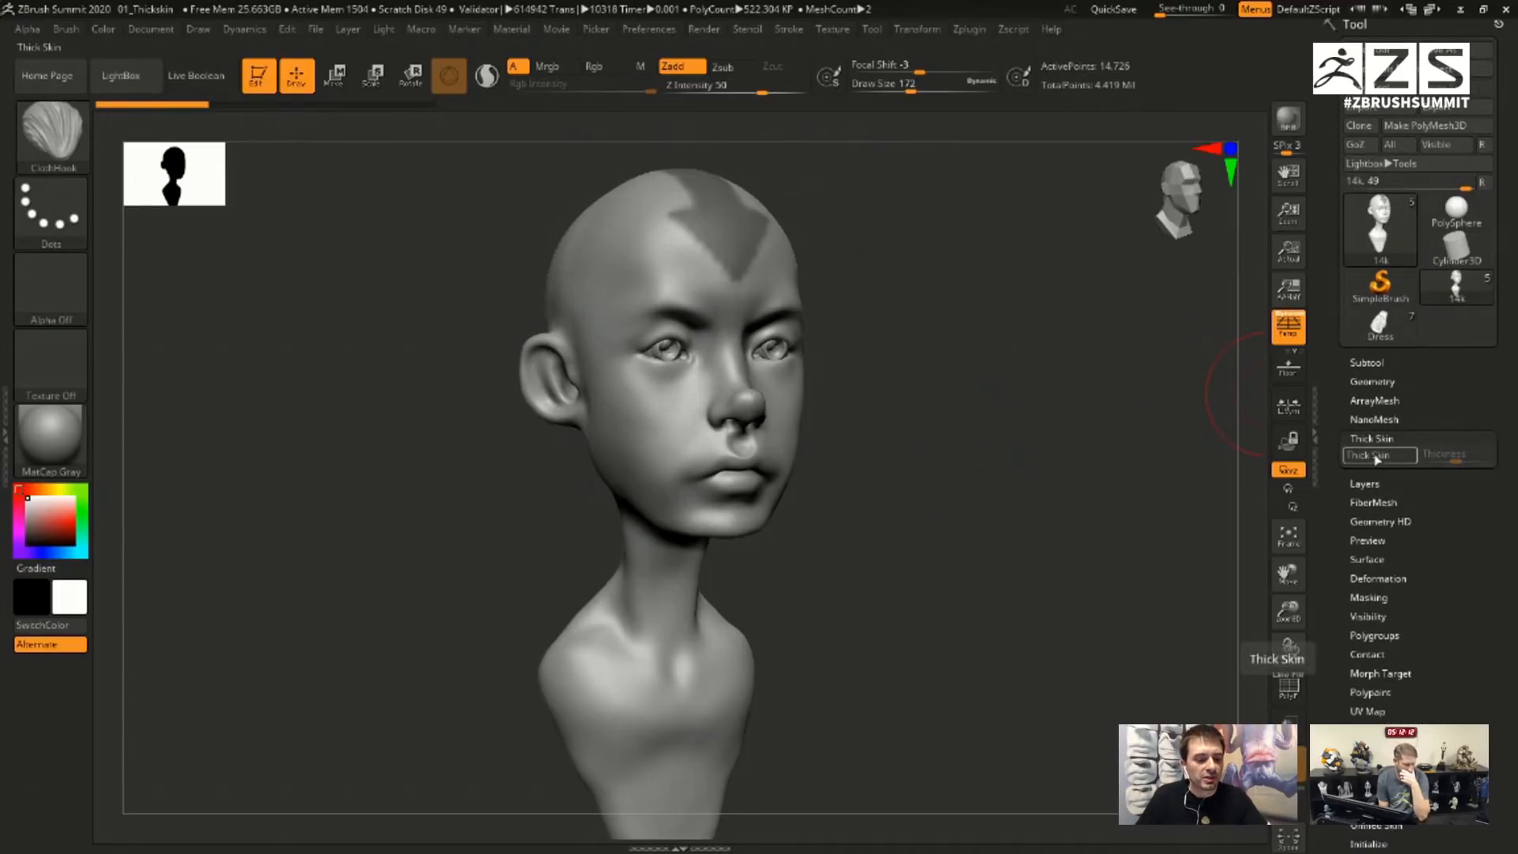
click(1376, 456)
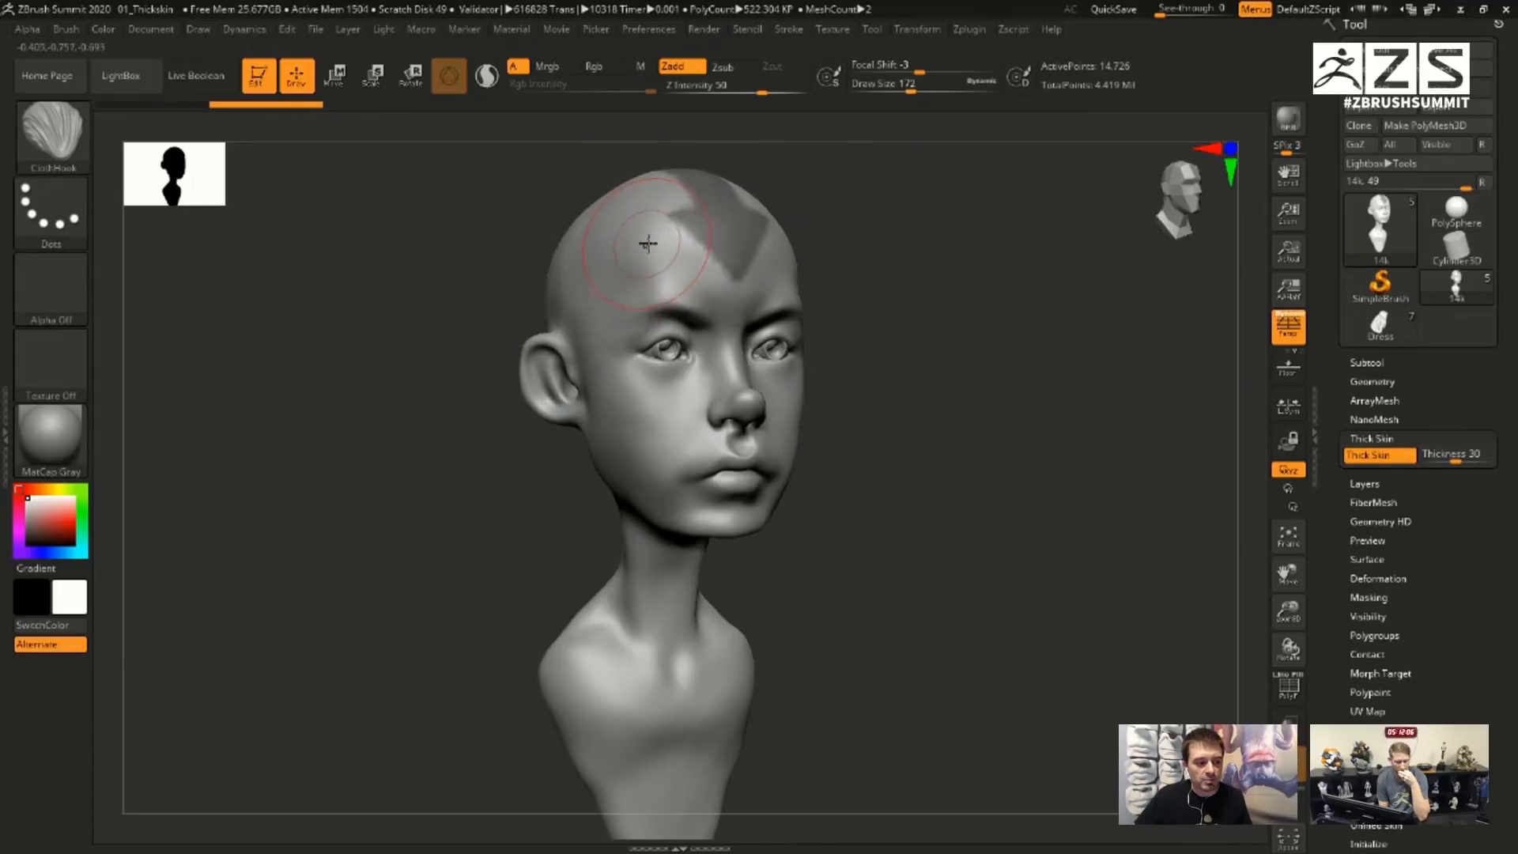
- Test ClothHook with Thick Skin by wrinkling the brow, cheek and neck, and undo all the strokes
drag(653, 239, 663, 299)
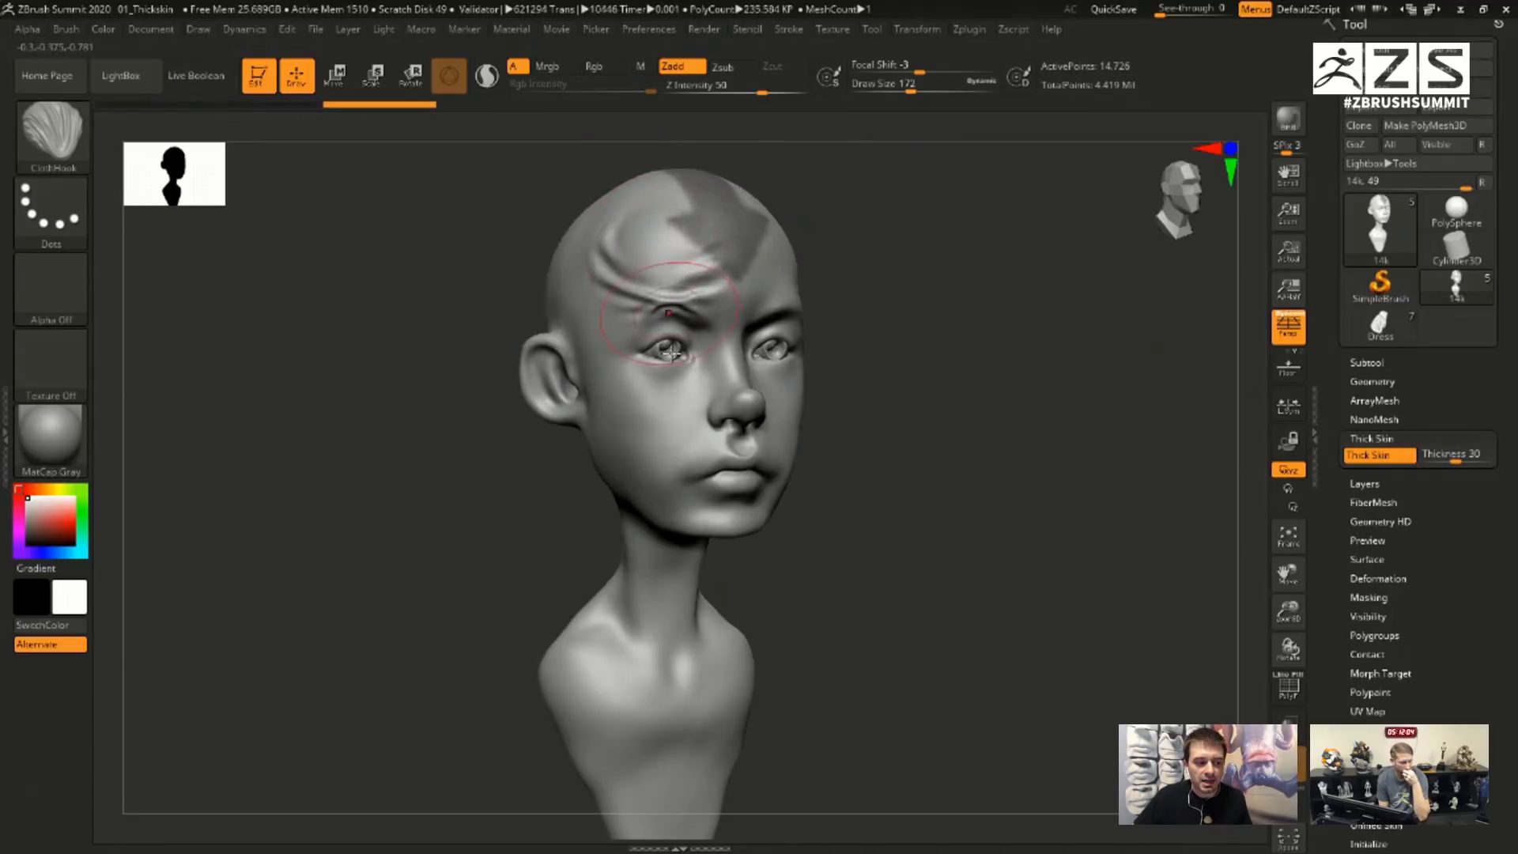
drag(660, 457, 670, 409)
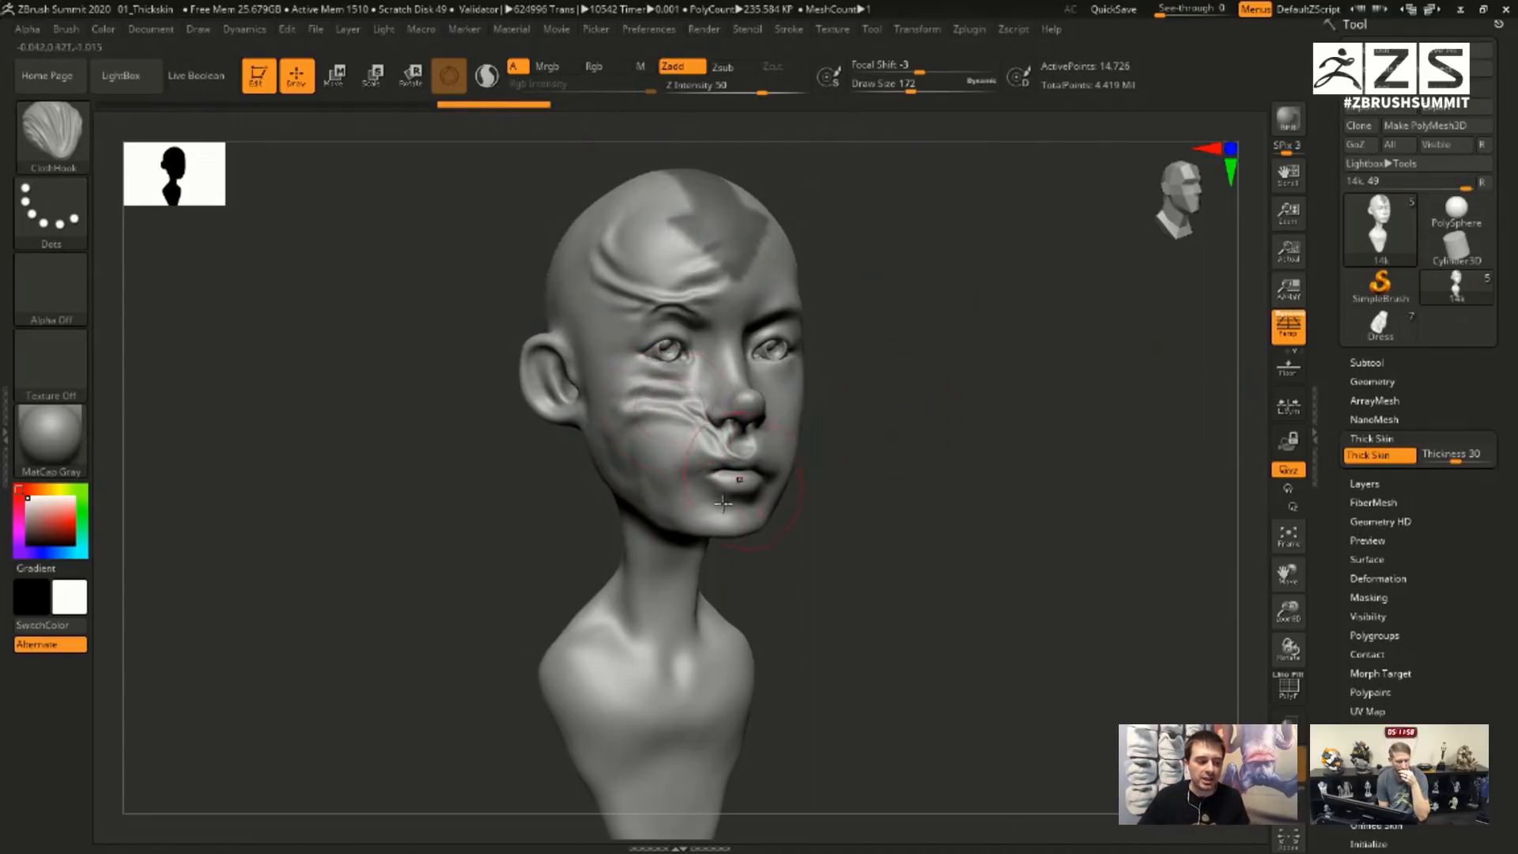
mouse_move(636, 656)
mouse_down()
mouse_move(626, 609)
mouse_move(620, 701)
mouse_move(641, 552)
mouse_up()
mouse_move(635, 459)
mouse_down()
mouse_move(644, 467)
mouse_move(633, 371)
mouse_up()
mouse_move(969, 288)
mouse_down()
mouse_move(918, 292)
mouse_move(877, 320)
mouse_up()
key(ctrl+z)
key(ctrl+z)
key(ctrl+z)
key(ctrl+z)
key(ctrl+z)
key(ctrl+z)
key(ctrl+z)
key(ctrl+z)
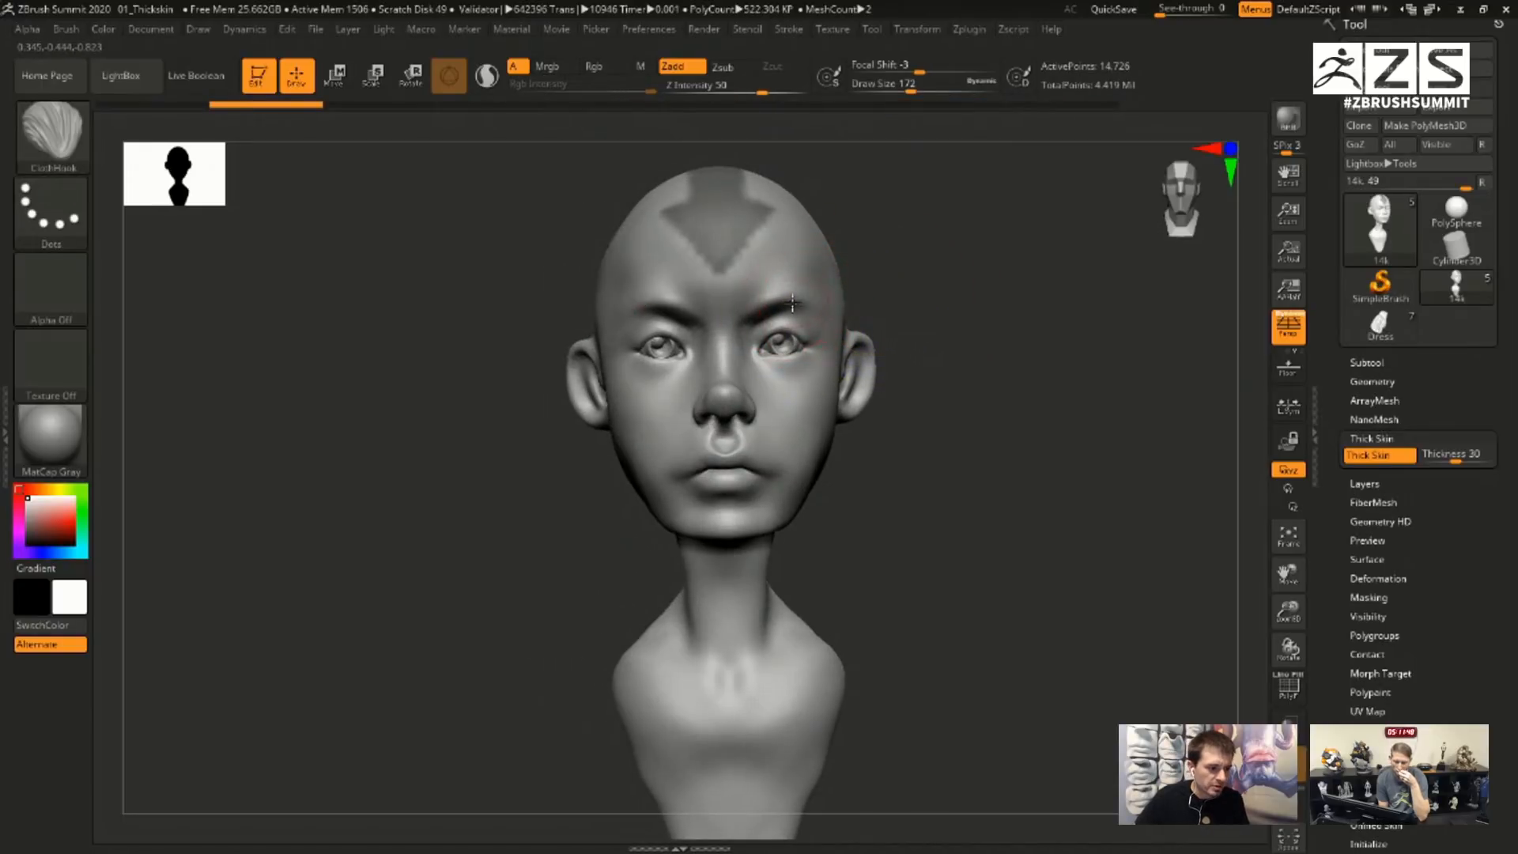
- Try furrowing the brows and wrinkling the cheeks symmetrically with ClothHook, and undo the strokes
mouse_move(789, 298)
mouse_down()
mouse_move(758, 305)
mouse_move(755, 324)
mouse_up()
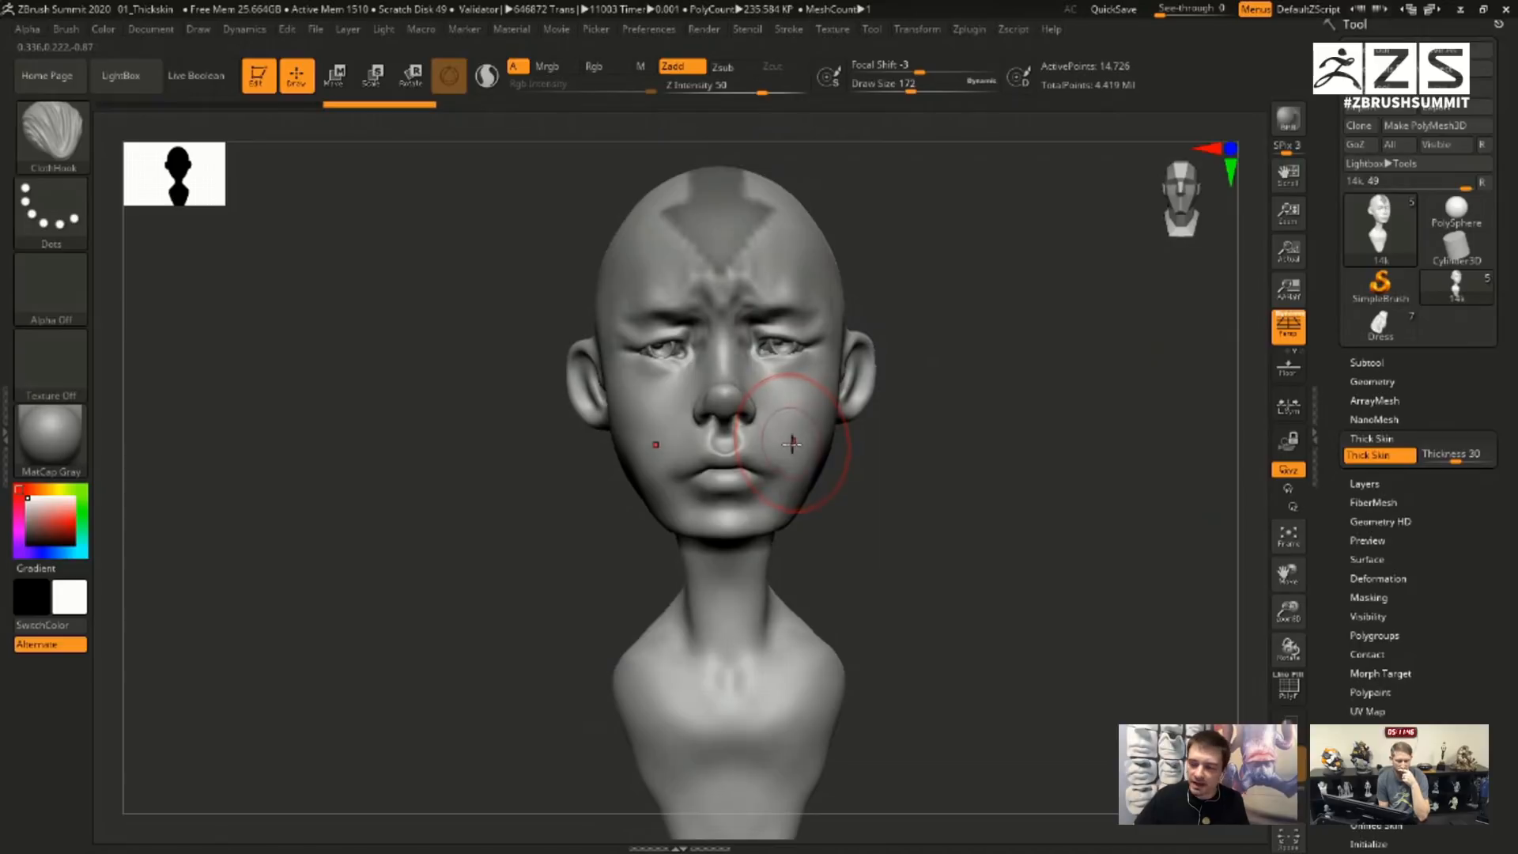
mouse_move(787, 409)
mouse_down()
mouse_move(790, 449)
mouse_move(803, 435)
mouse_up()
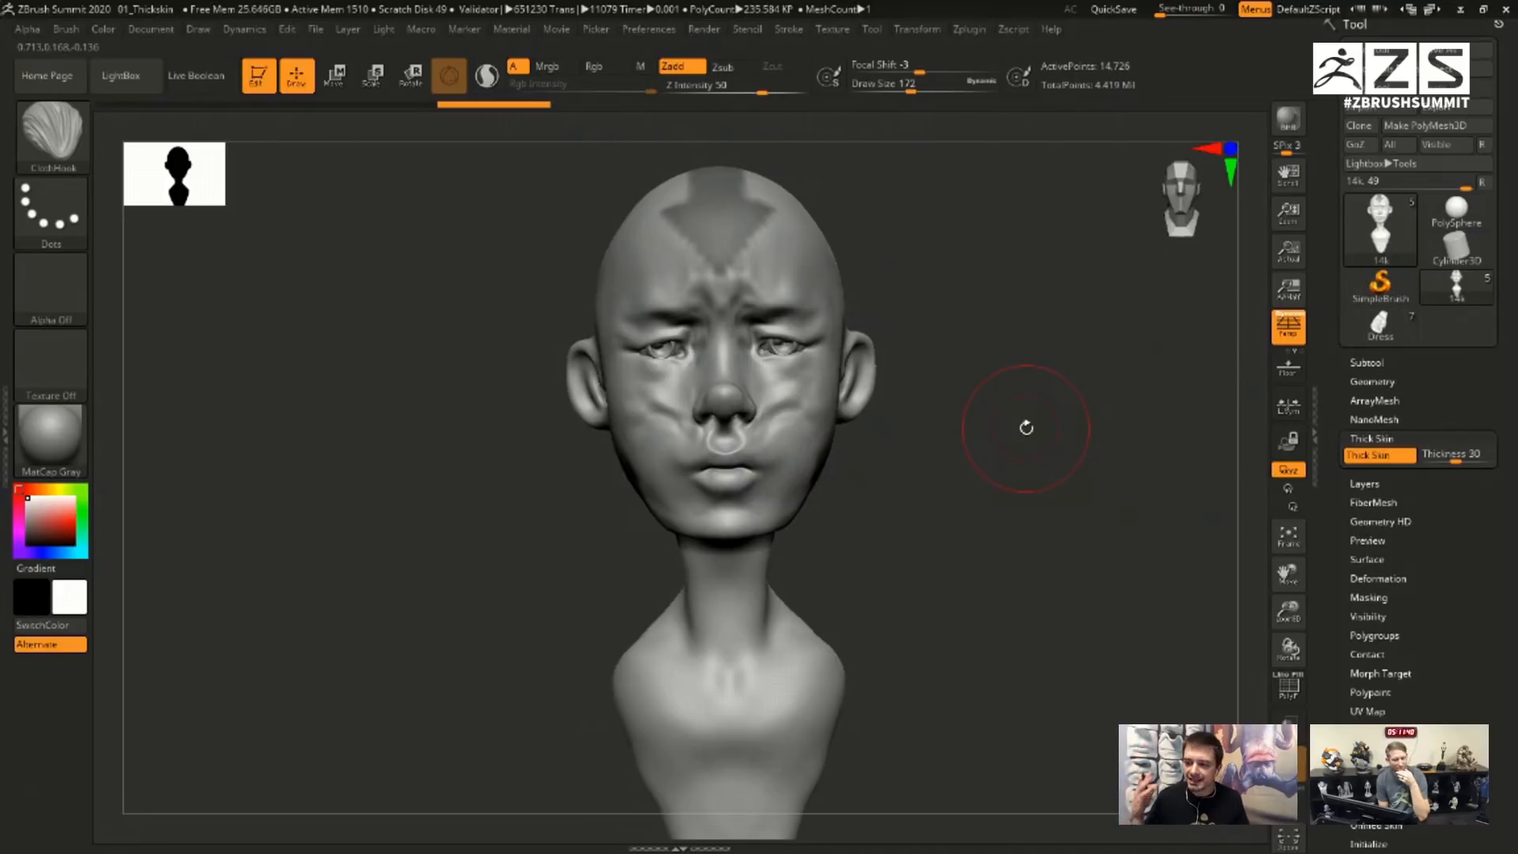
drag(1039, 314, 1058, 391)
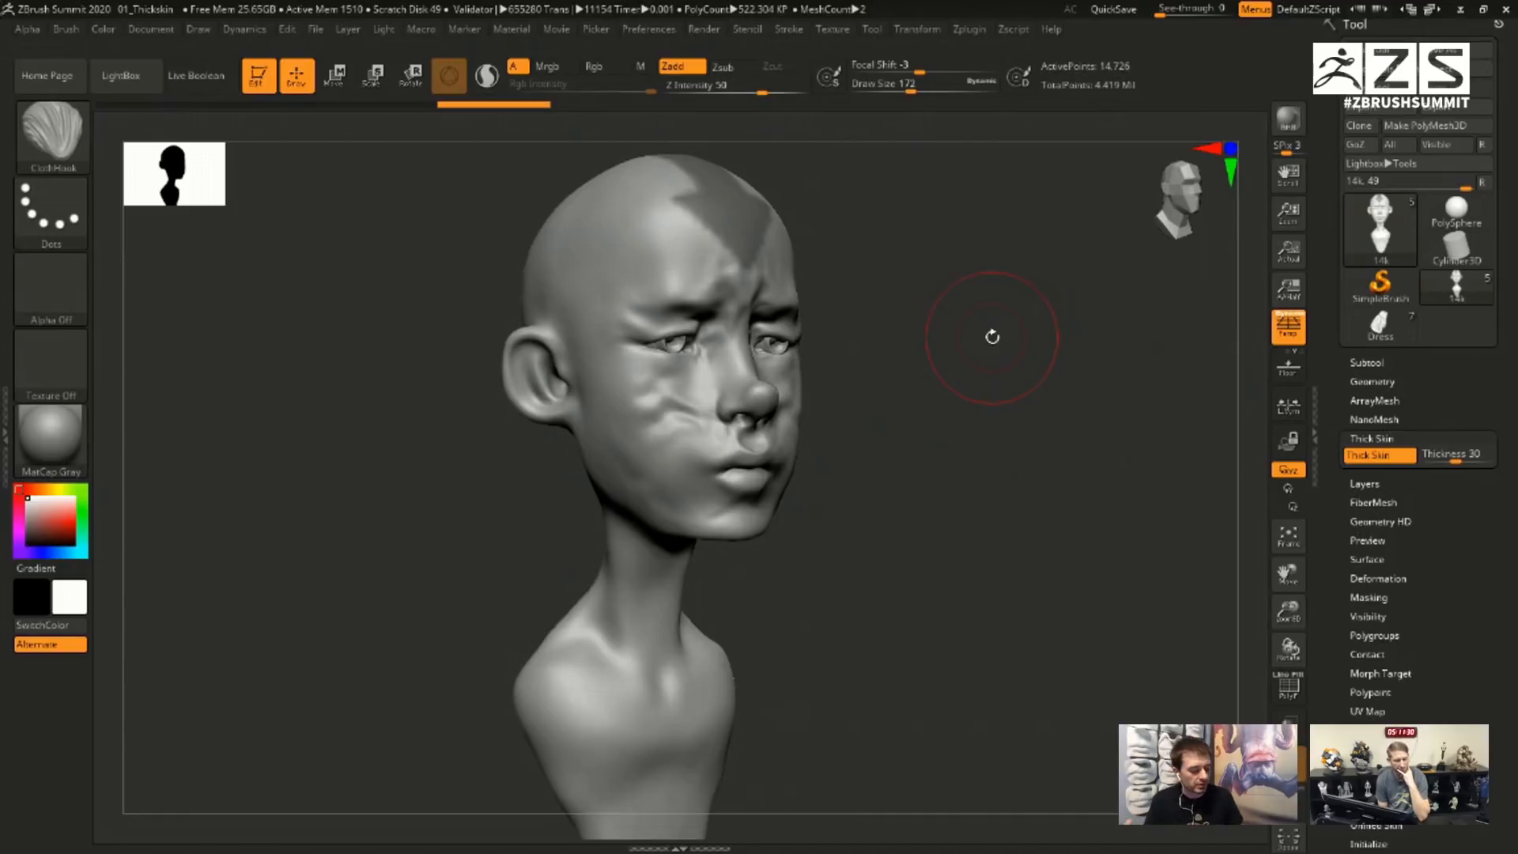
key(ctrl+z)
key(ctrl+z)
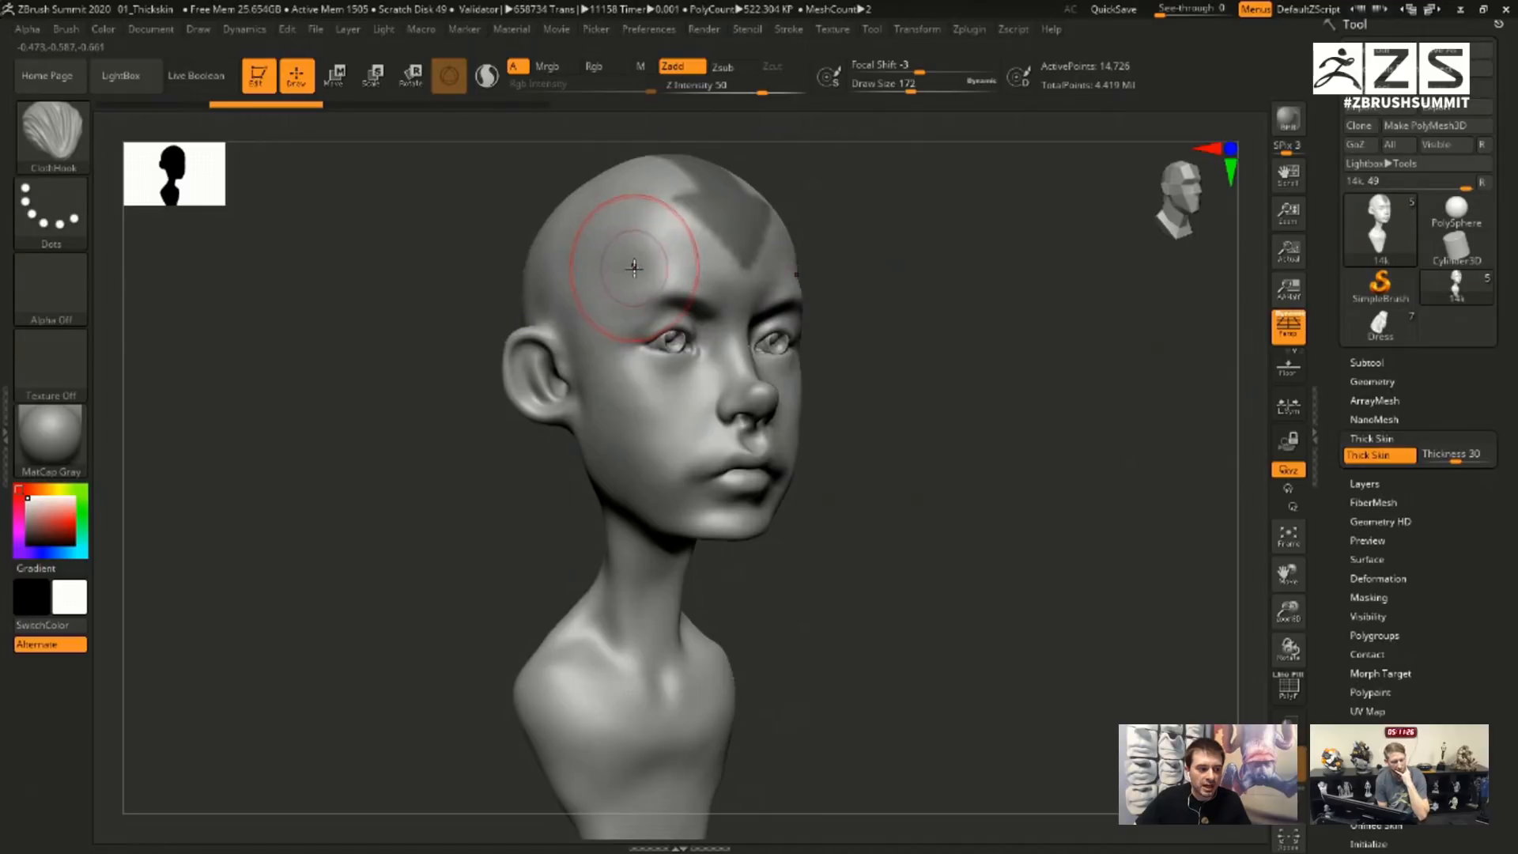
- Pull skin folds into the forehead and the cheeks beside the mouth with ClothHook
drag(630, 266, 652, 268)
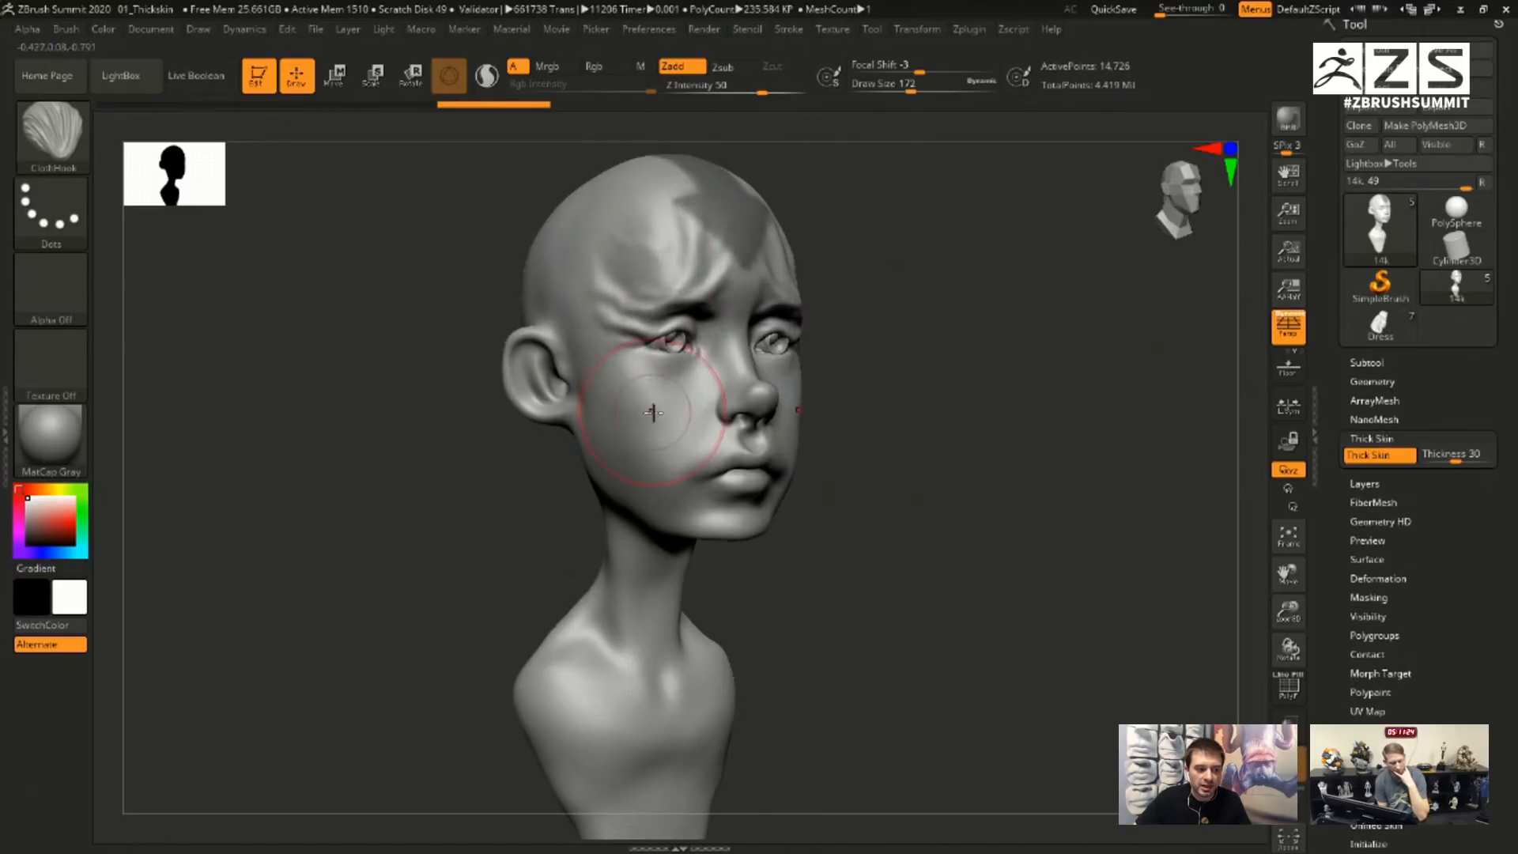
drag(652, 422, 651, 419)
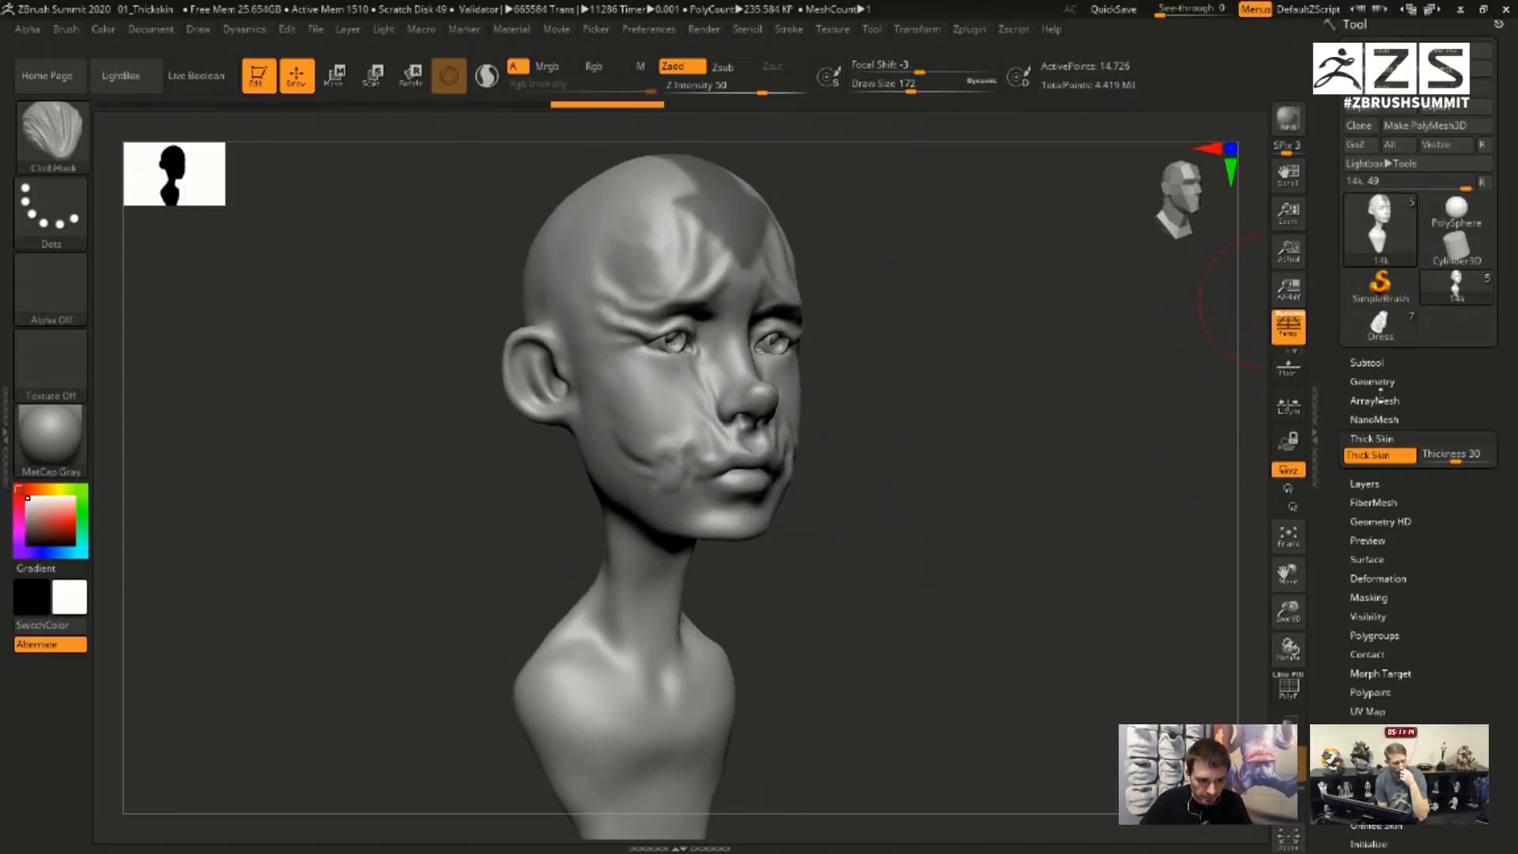
- Make the DynaMesh subtool active and toggle its polyframe display on and off
click(1379, 362)
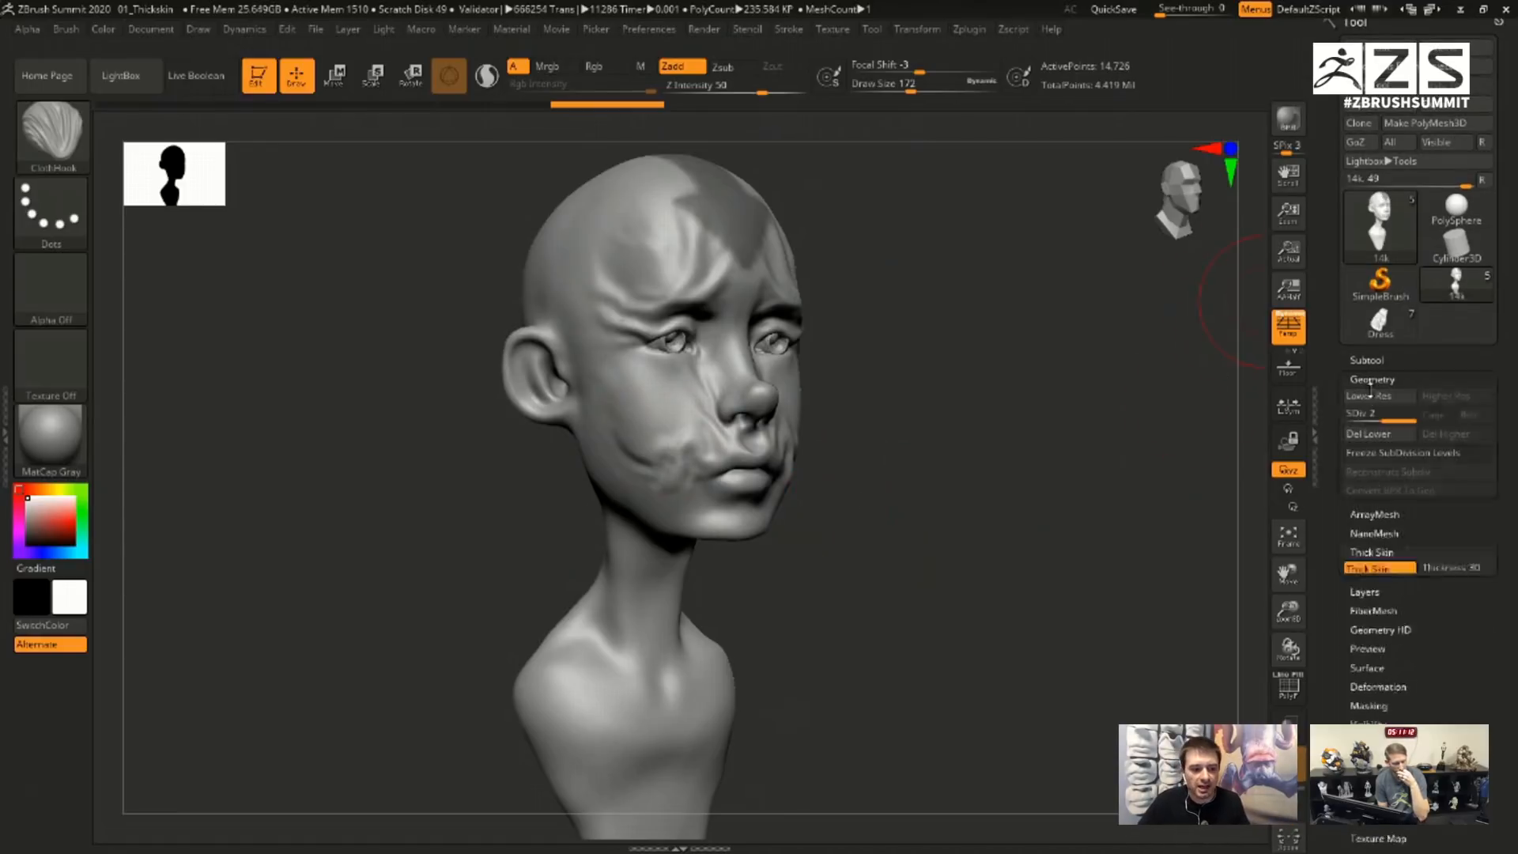
click(1402, 411)
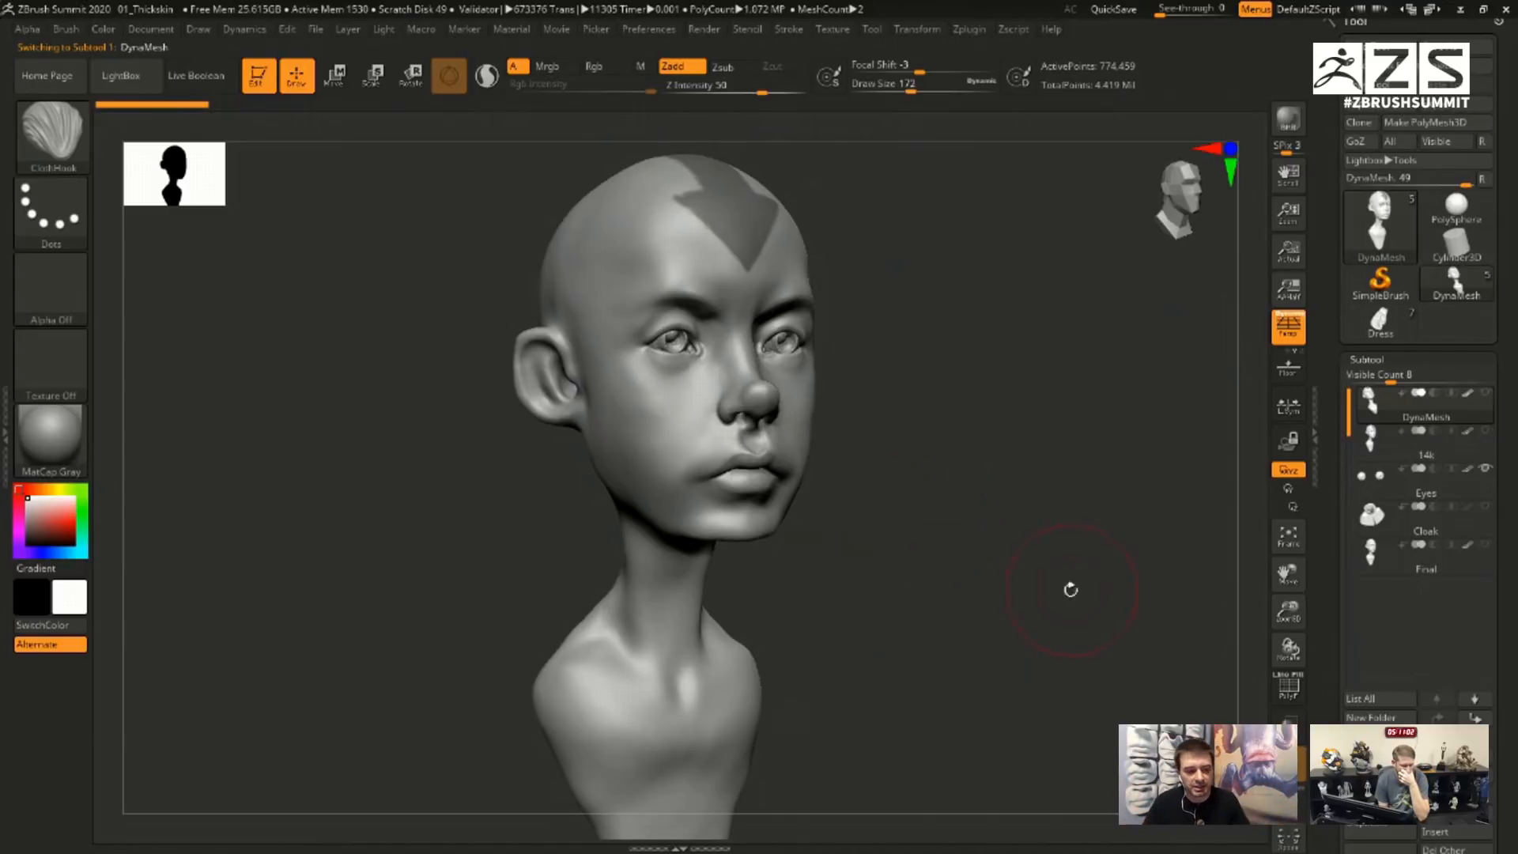
drag(1091, 434, 1289, 461)
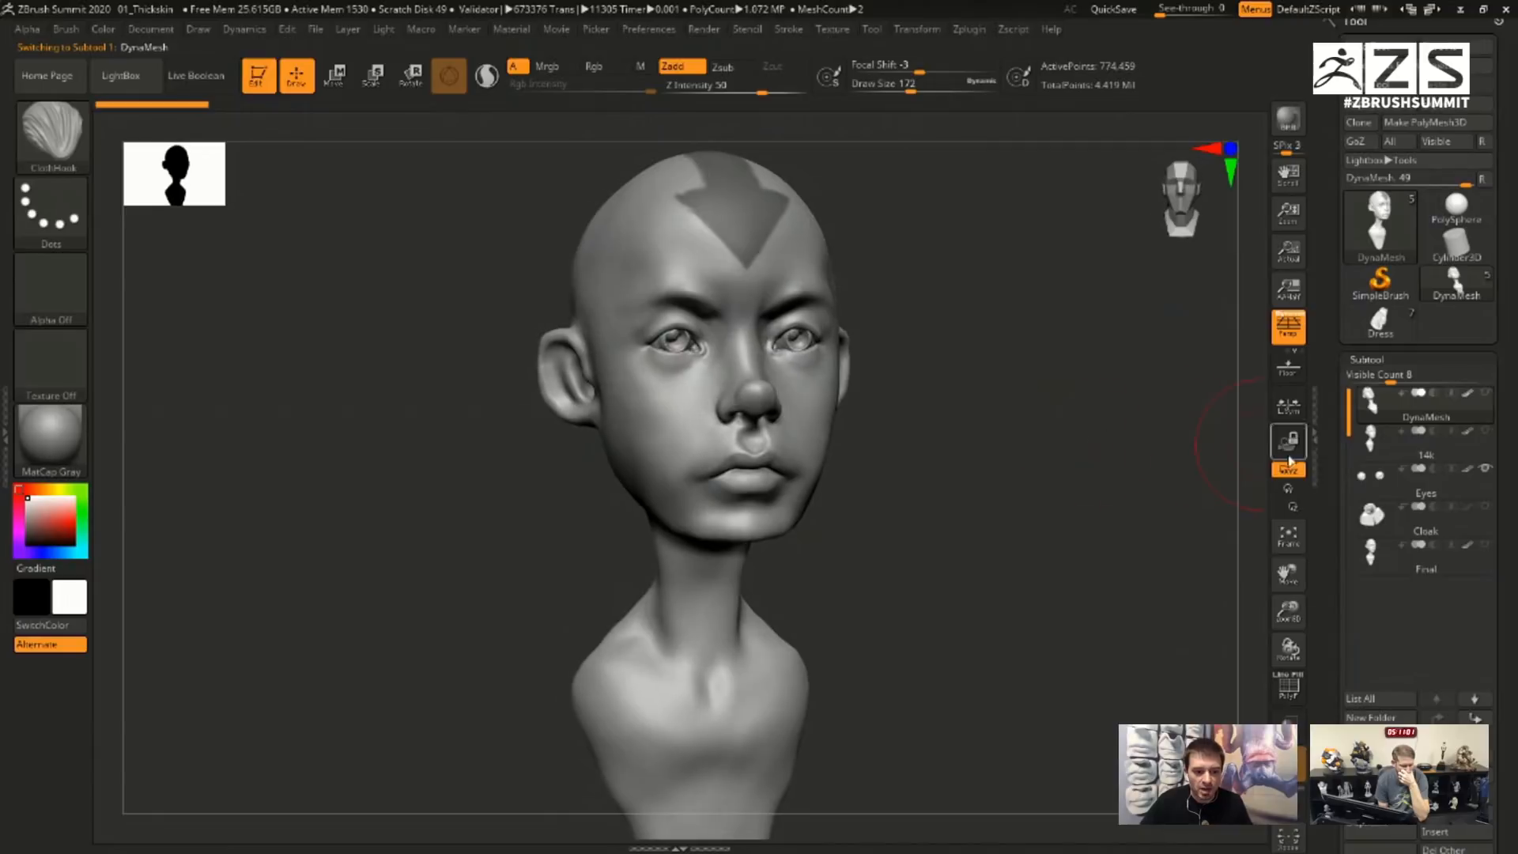
click(1291, 694)
click(1294, 694)
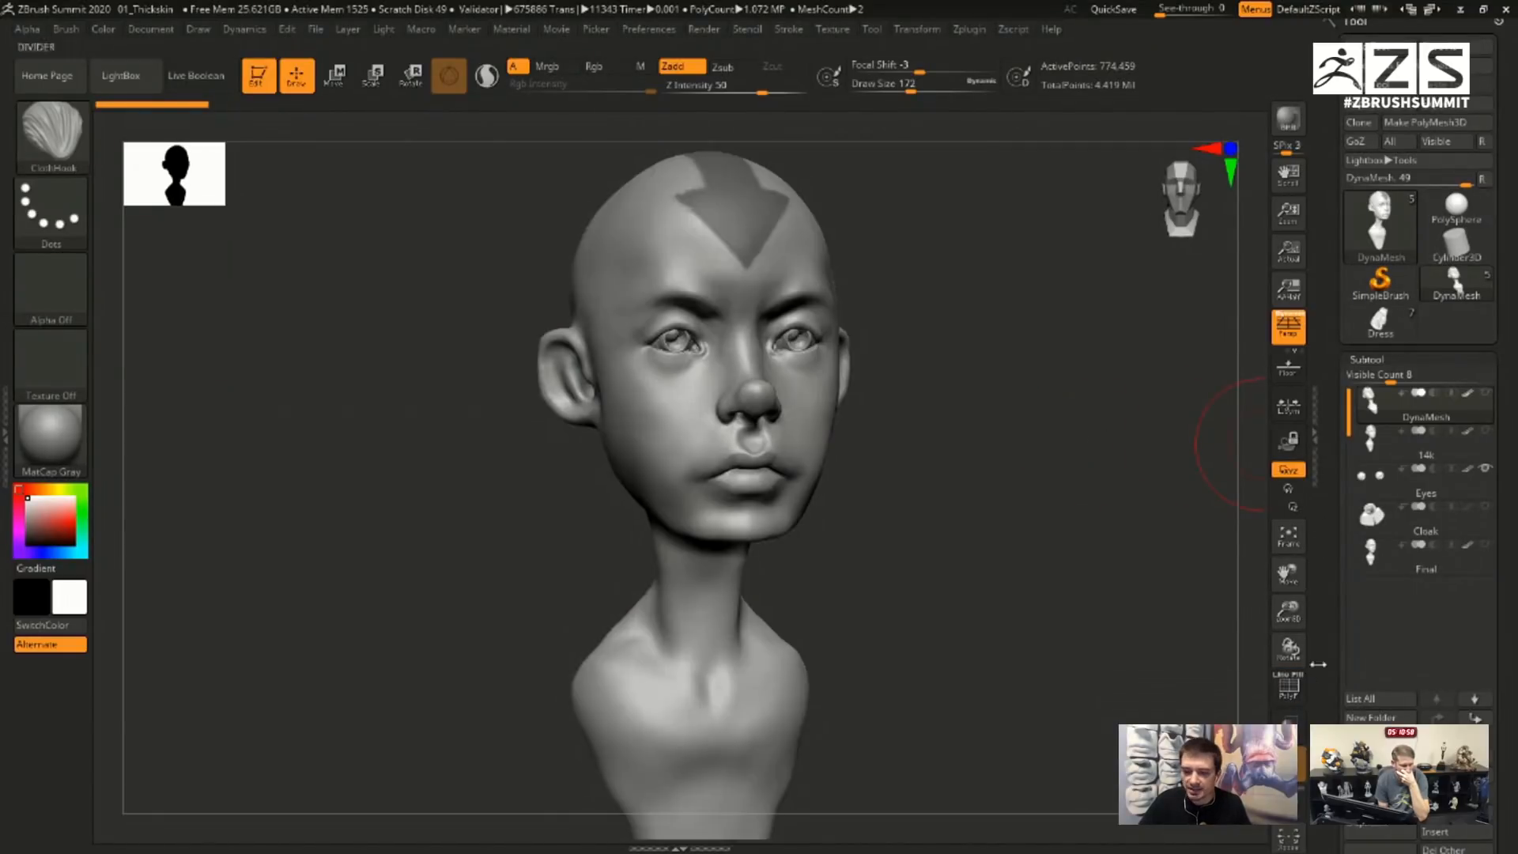
- Show the Thick Skin settings of the DynaMesh head and examine its mesh density with the polyframe display
drag(1321, 668, 1329, 501)
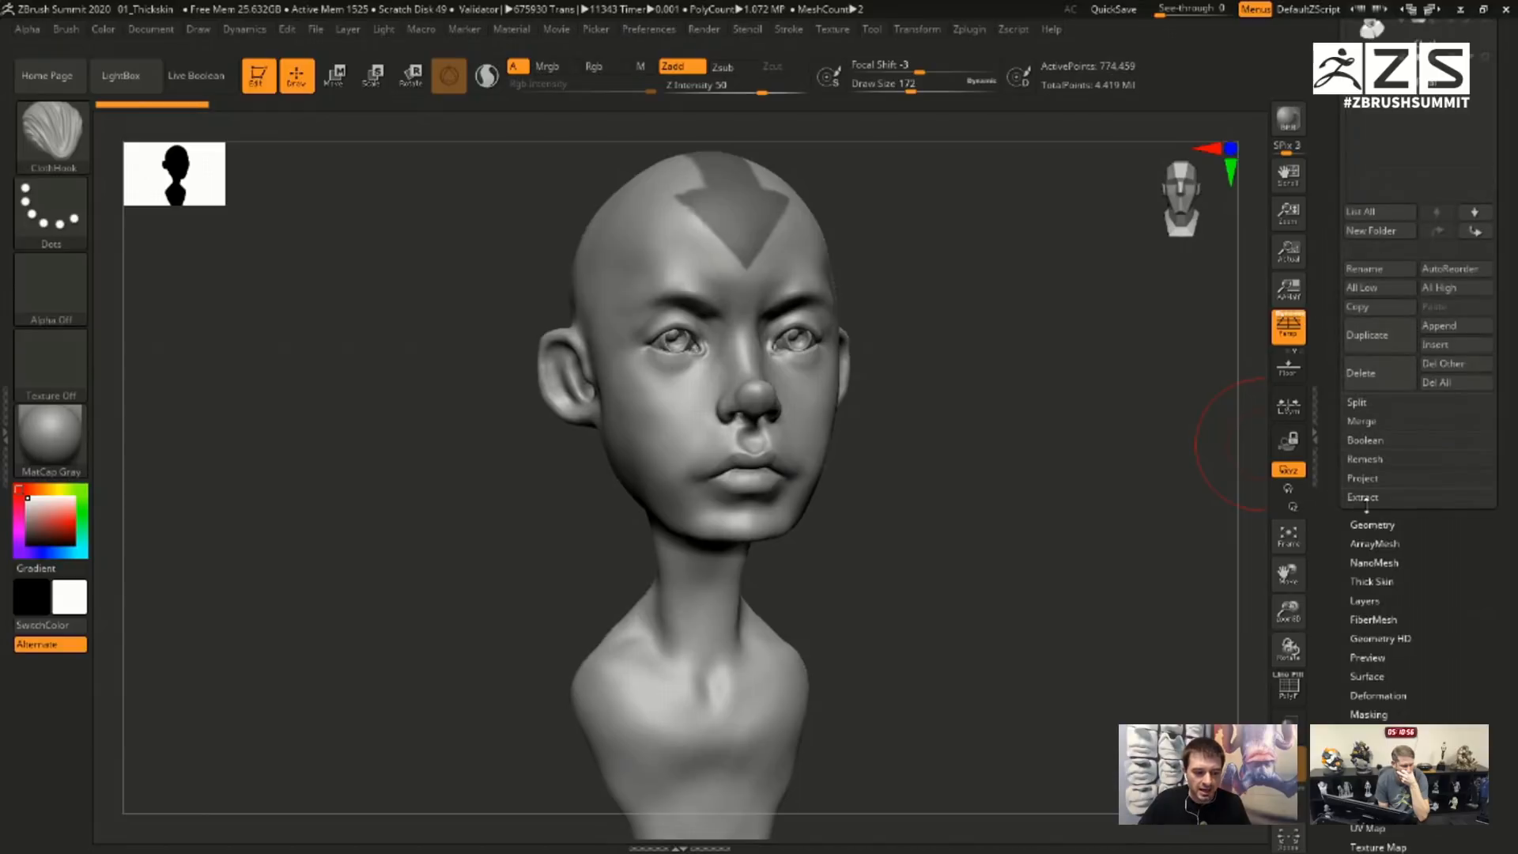
key(shift)
click(1361, 582)
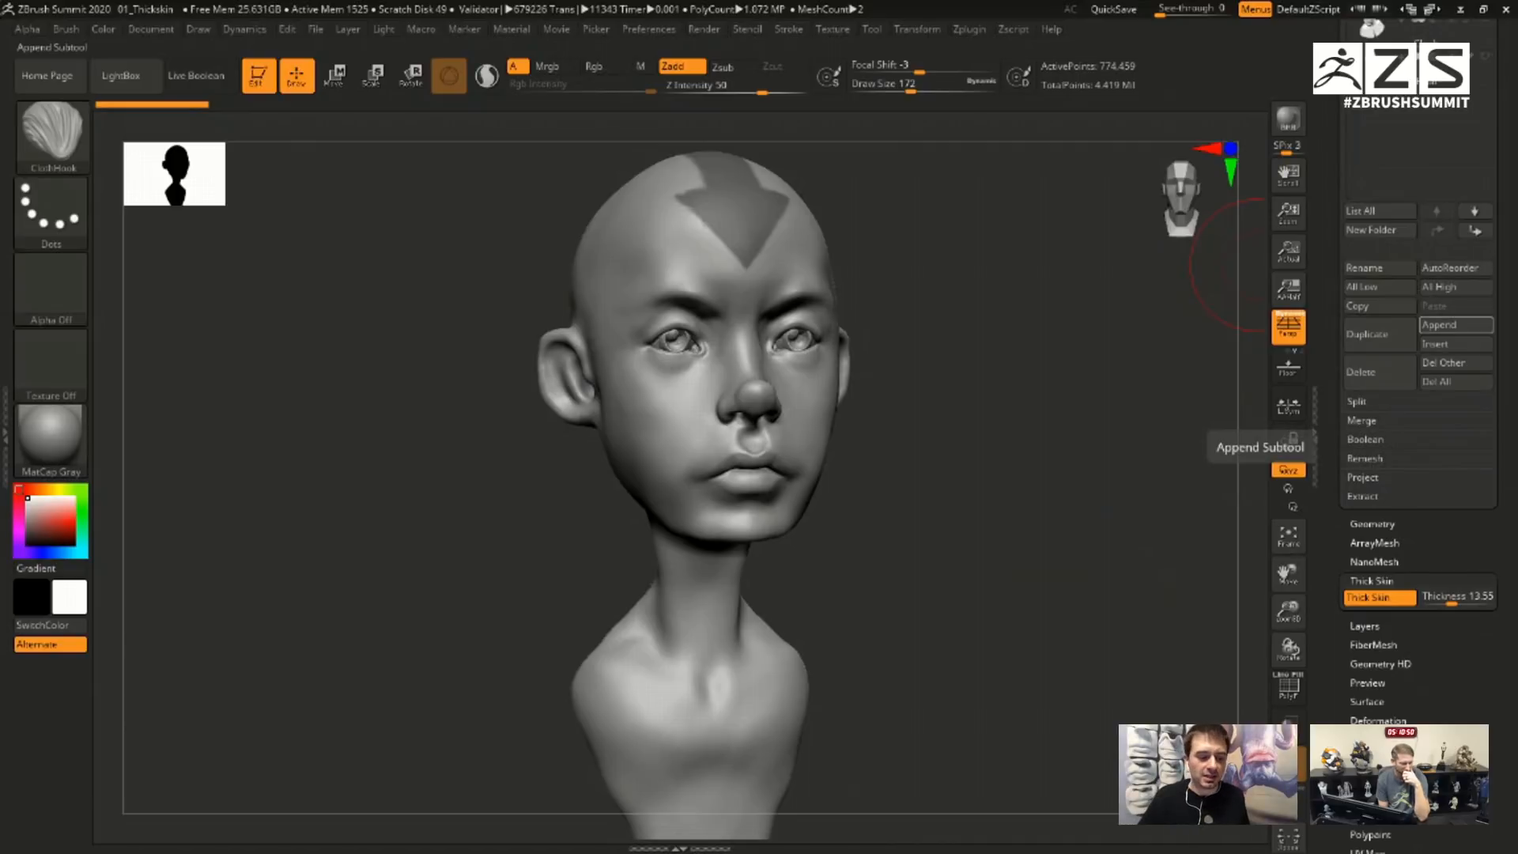
click(1288, 688)
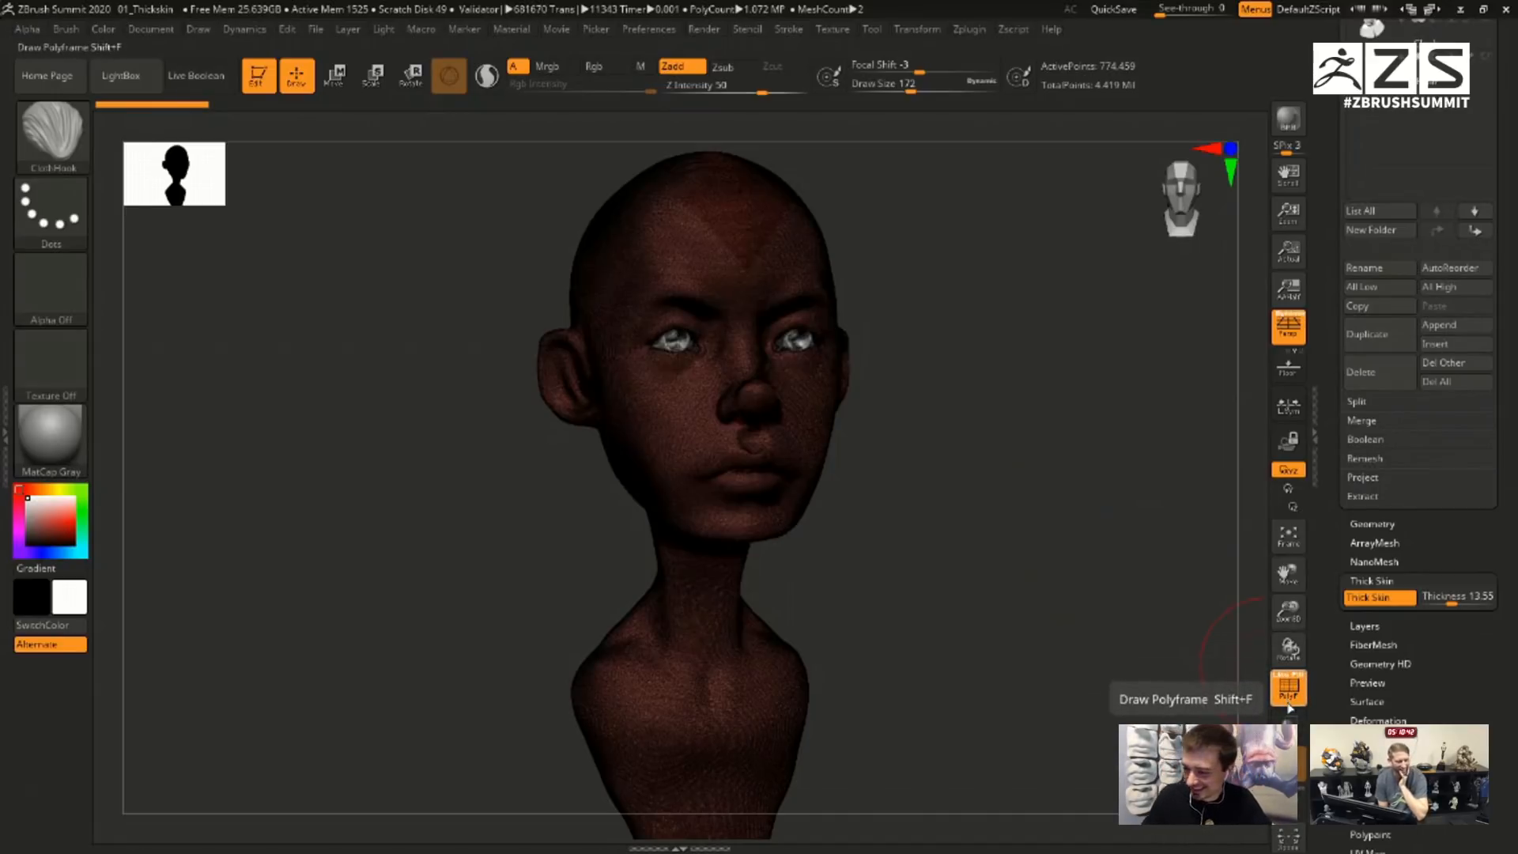
click(1296, 696)
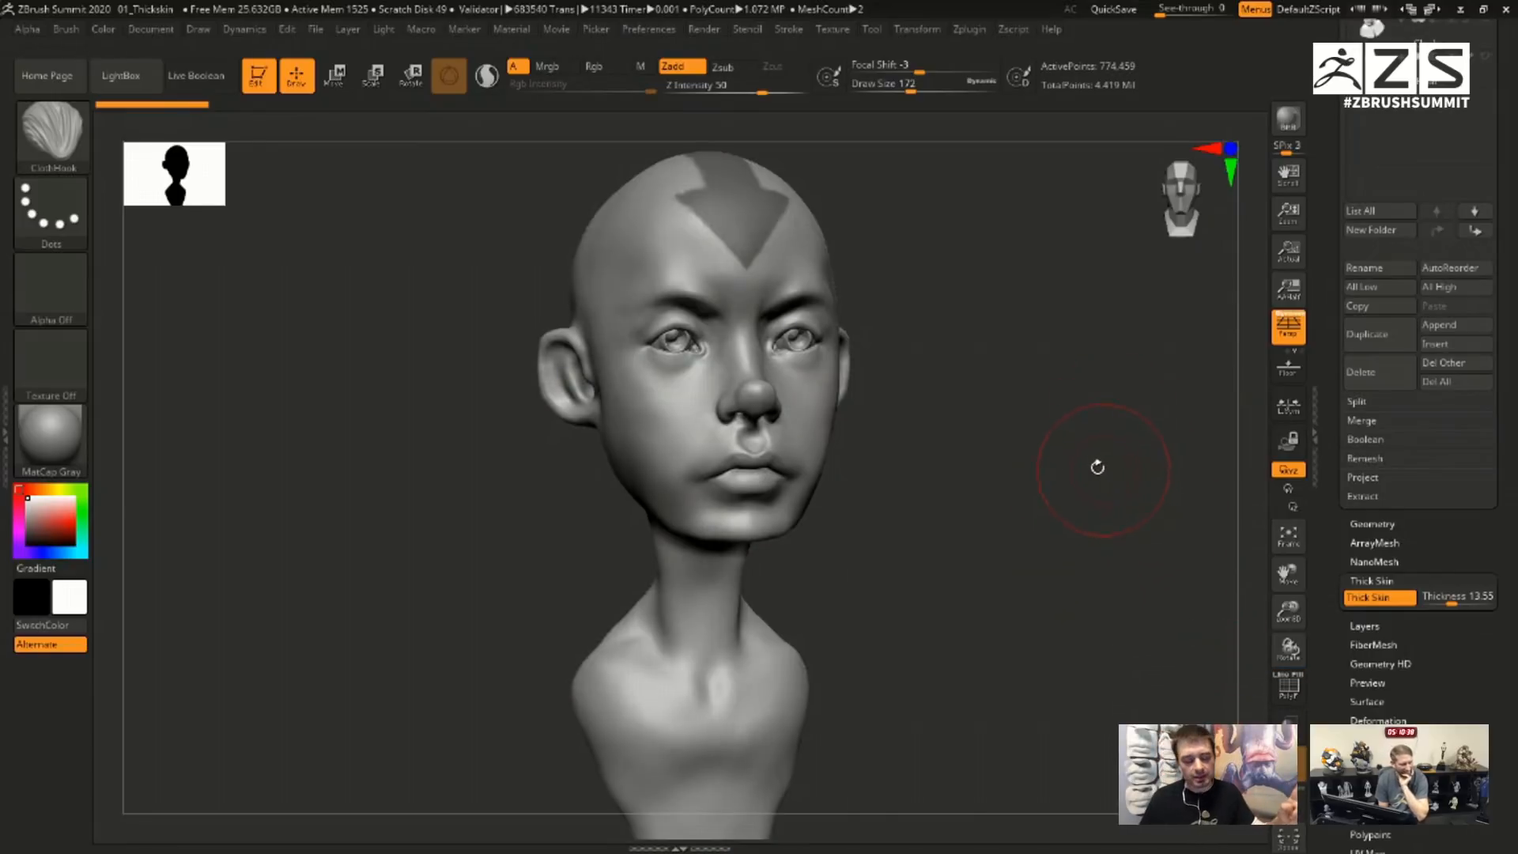
drag(1031, 379, 1036, 380)
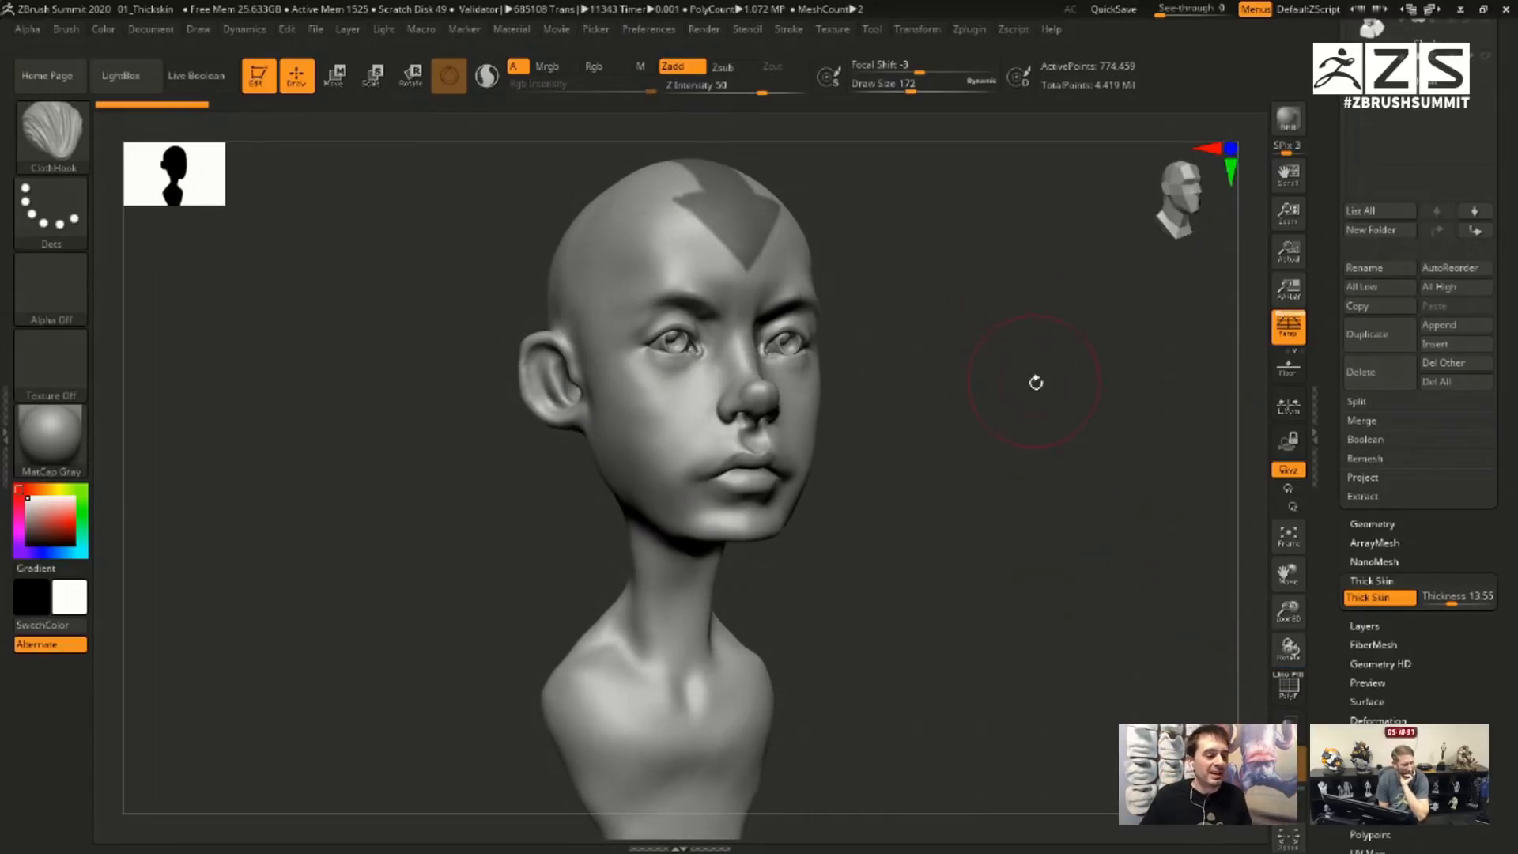
- Switch to the Clay brush and set its draw size to 90
click(71, 149)
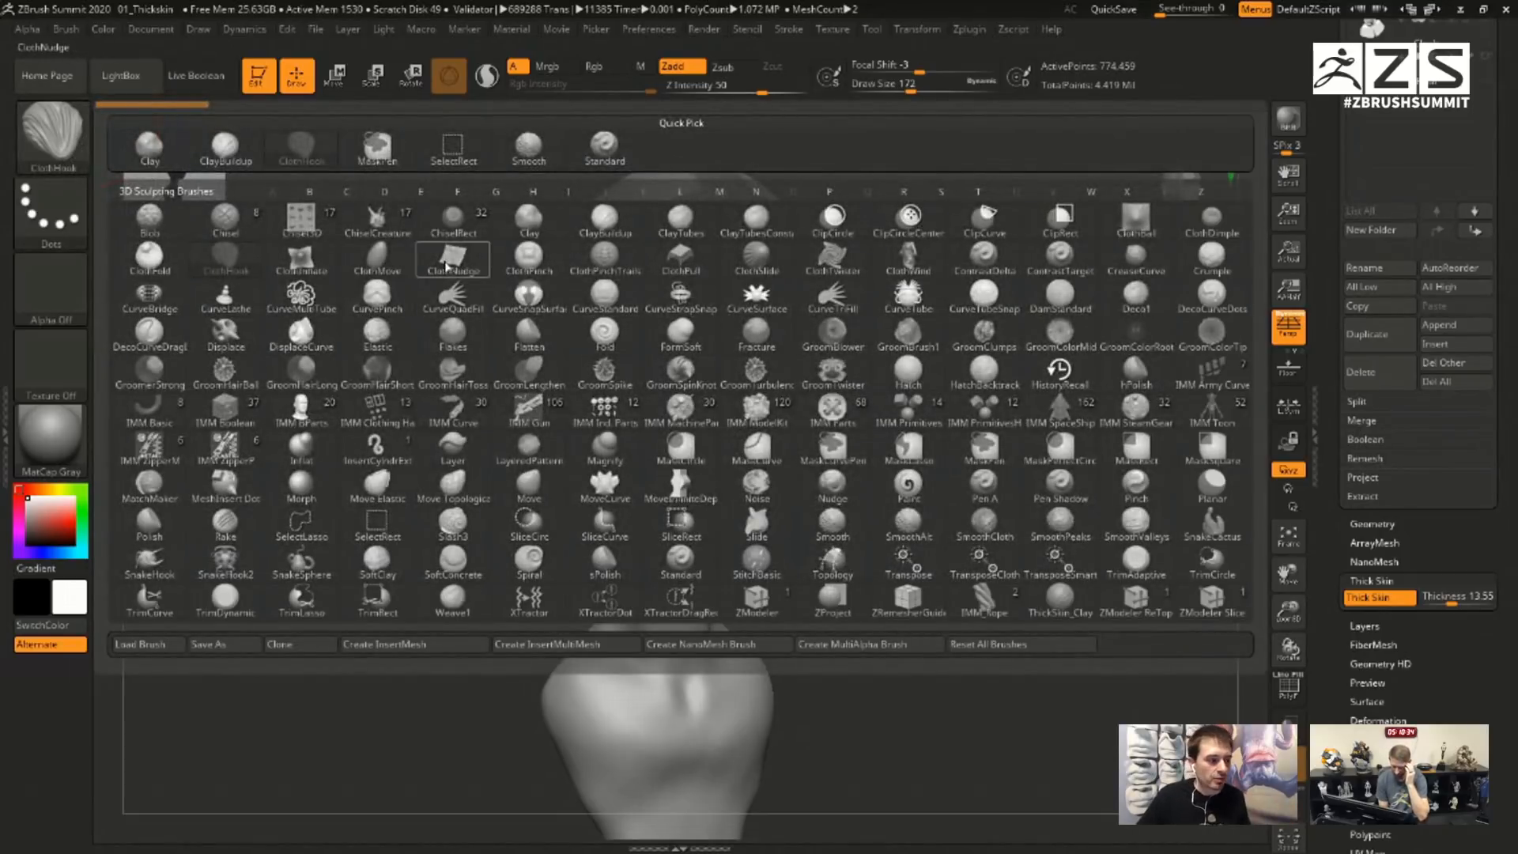
click(537, 233)
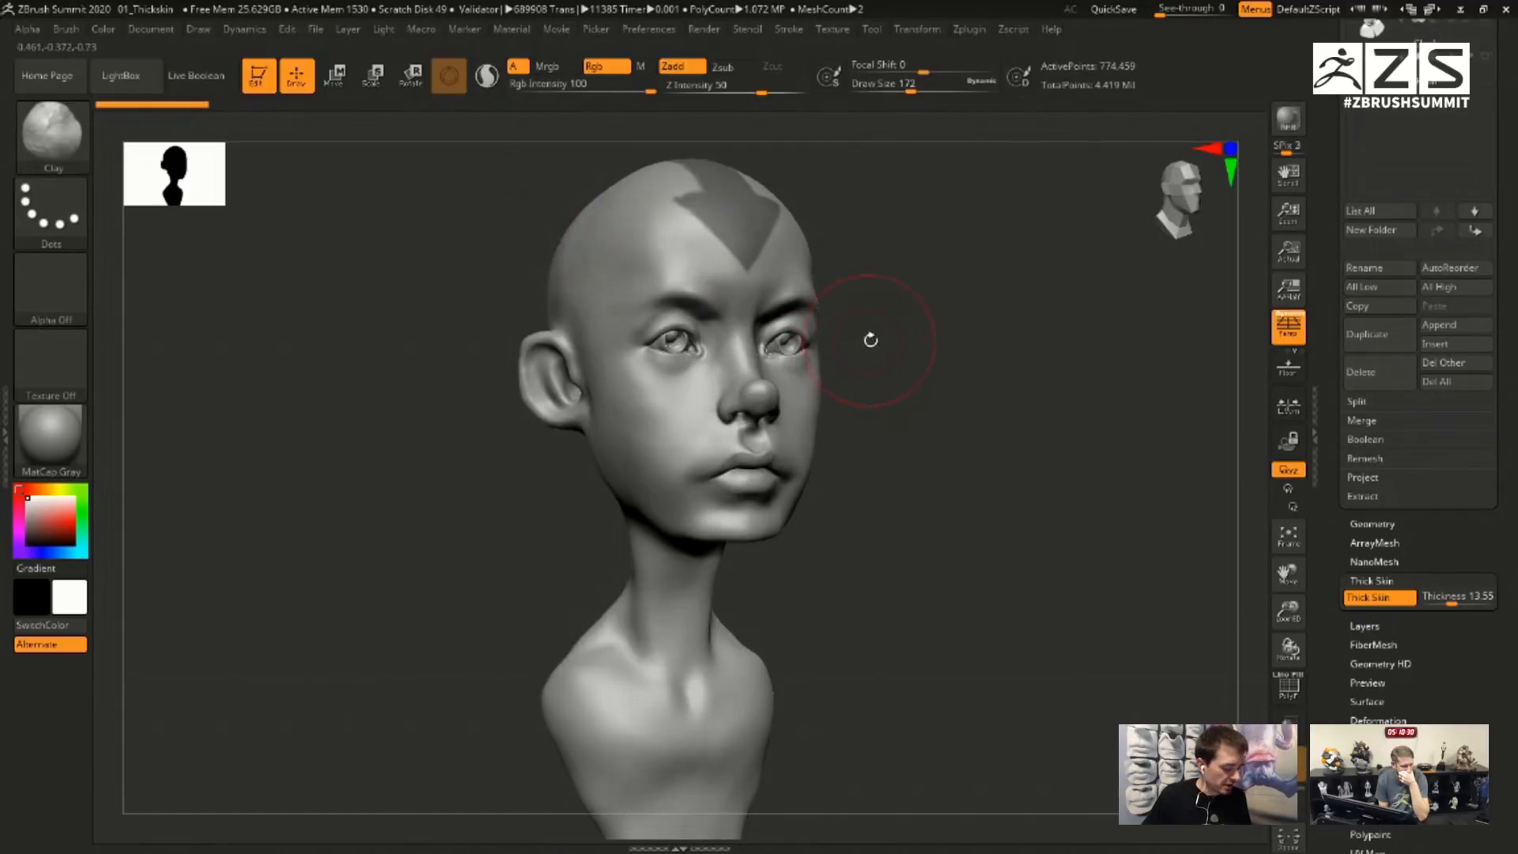
drag(915, 322, 938, 324)
key(s)
click(909, 324)
- Try building up the cheek, brow and jaw with Clay strokes, turning off the brush's Rgb painting
mouse_move(670, 273)
mouse_down()
mouse_move(634, 292)
mouse_move(605, 396)
mouse_move(679, 430)
mouse_move(714, 337)
mouse_move(696, 261)
mouse_move(600, 336)
mouse_move(633, 419)
mouse_move(690, 407)
mouse_up()
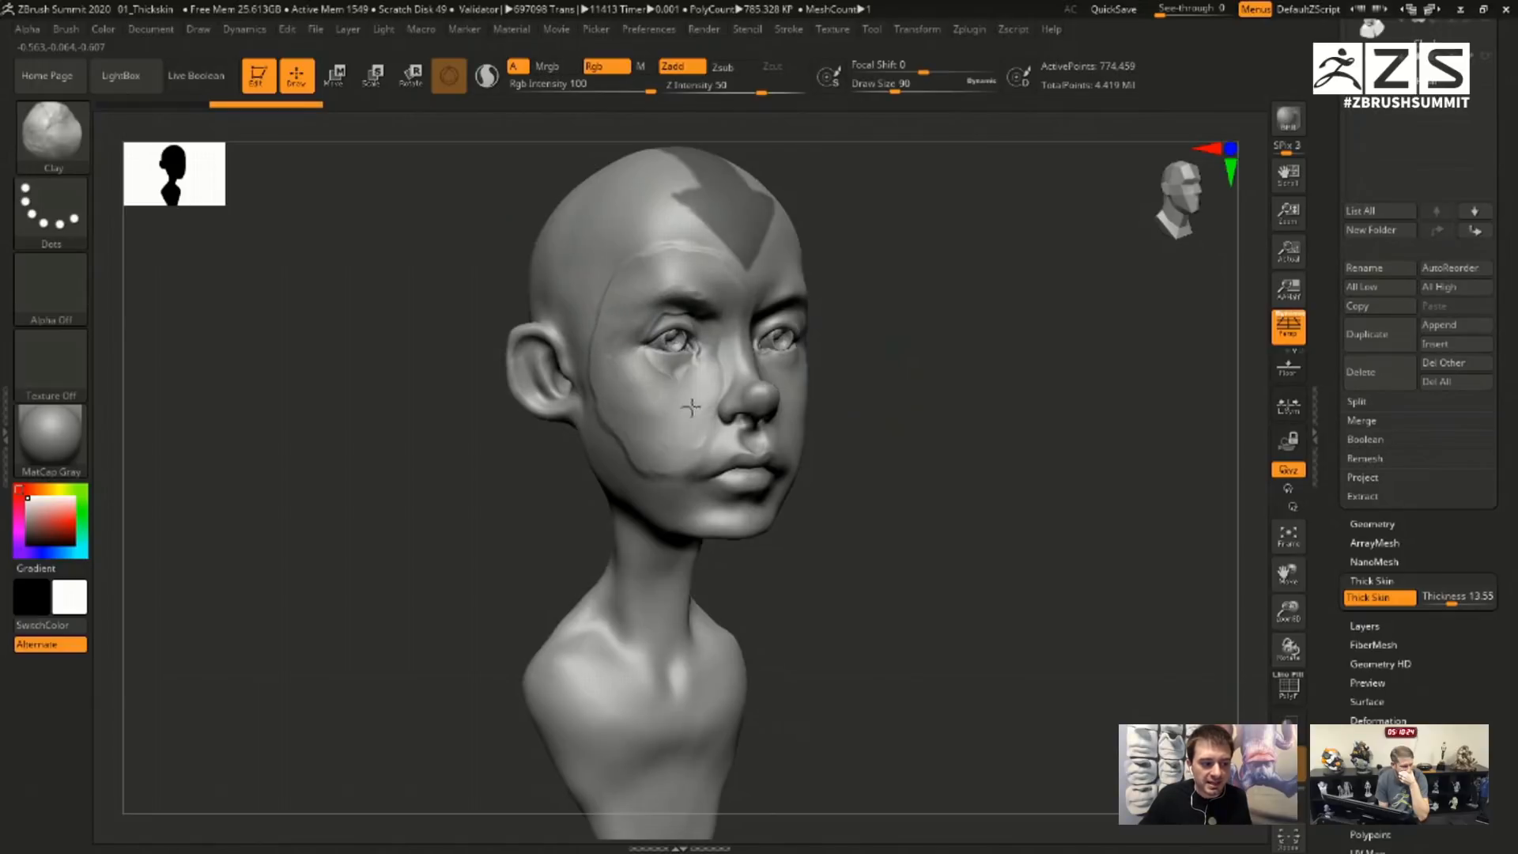
drag(917, 371, 896, 368)
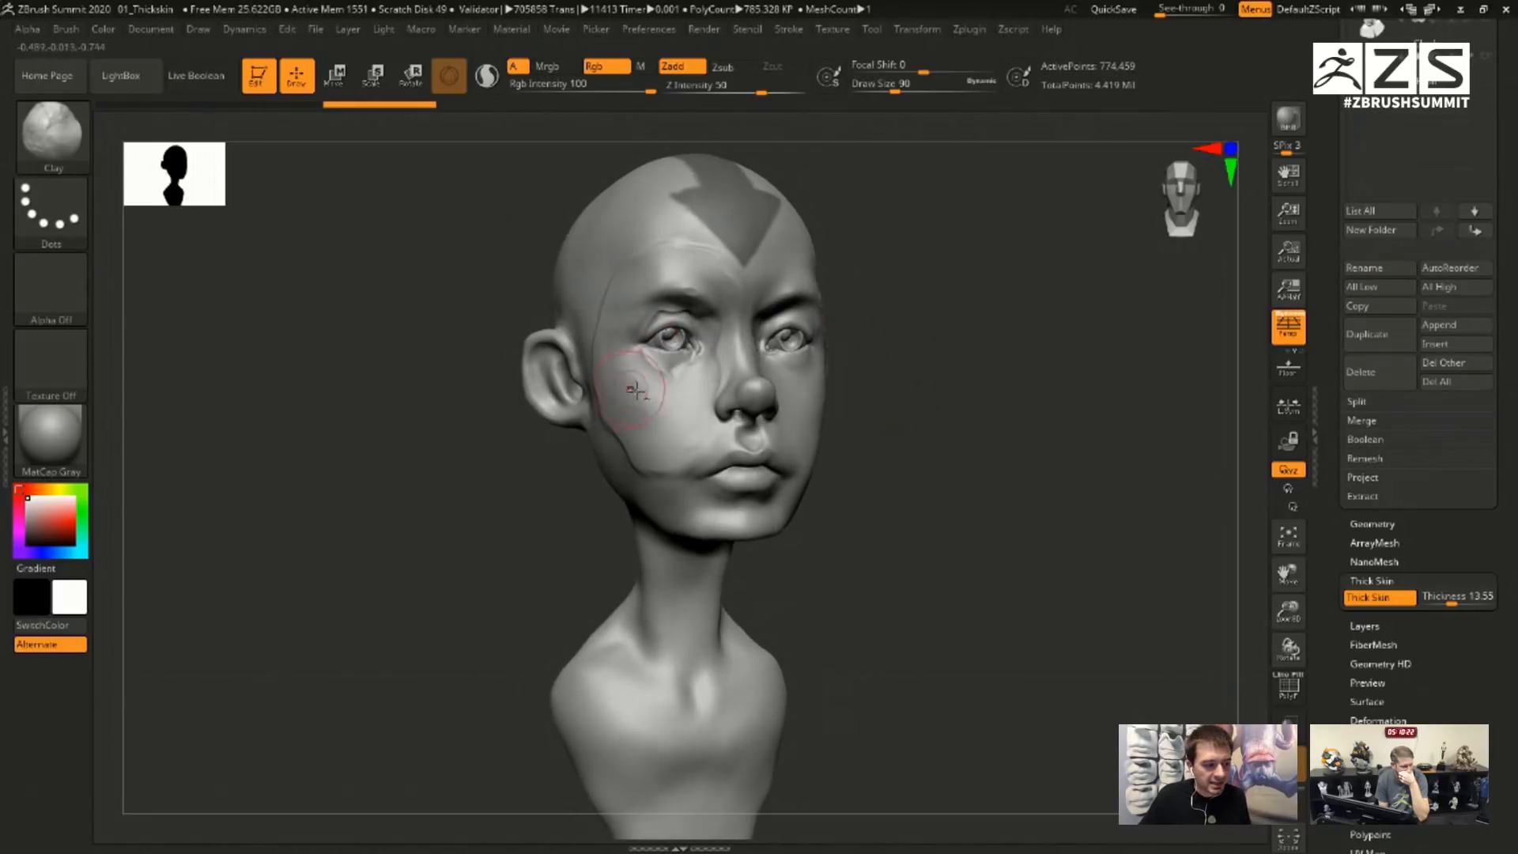
mouse_move(656, 387)
mouse_down()
mouse_move(670, 406)
mouse_move(642, 380)
mouse_move(639, 316)
mouse_move(686, 322)
mouse_move(646, 311)
mouse_move(668, 430)
mouse_move(656, 494)
mouse_move(689, 372)
mouse_up()
key(ctrl+z)
click(597, 67)
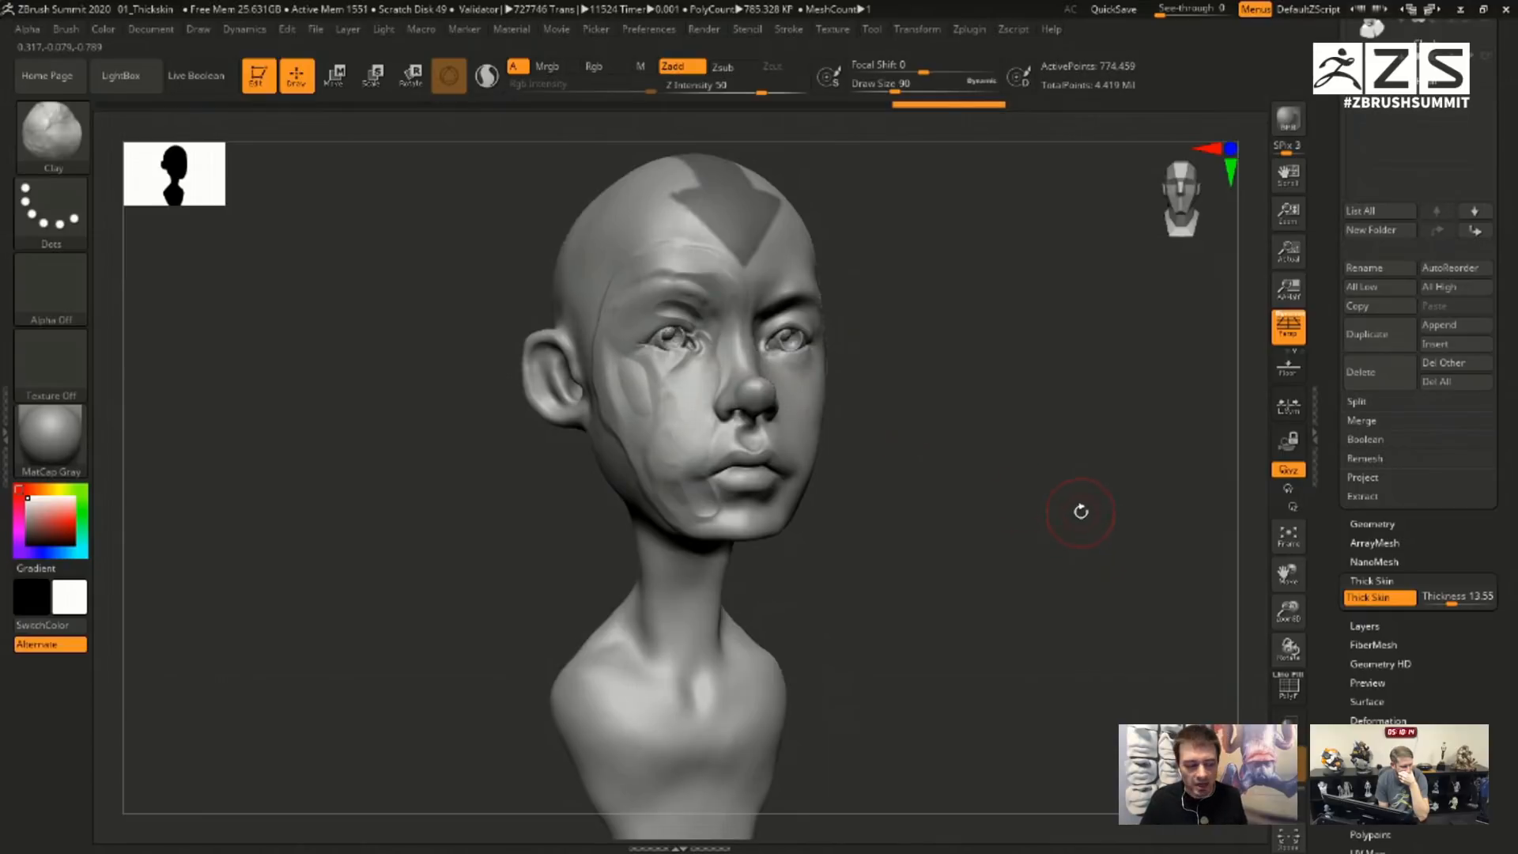
- Undo all the Clay strokes on the face
key(ctrl+z)
key(ctrl+z)
key(ctrl+z)
key(ctrl+z)
key(ctrl+z)
key(ctrl+z)
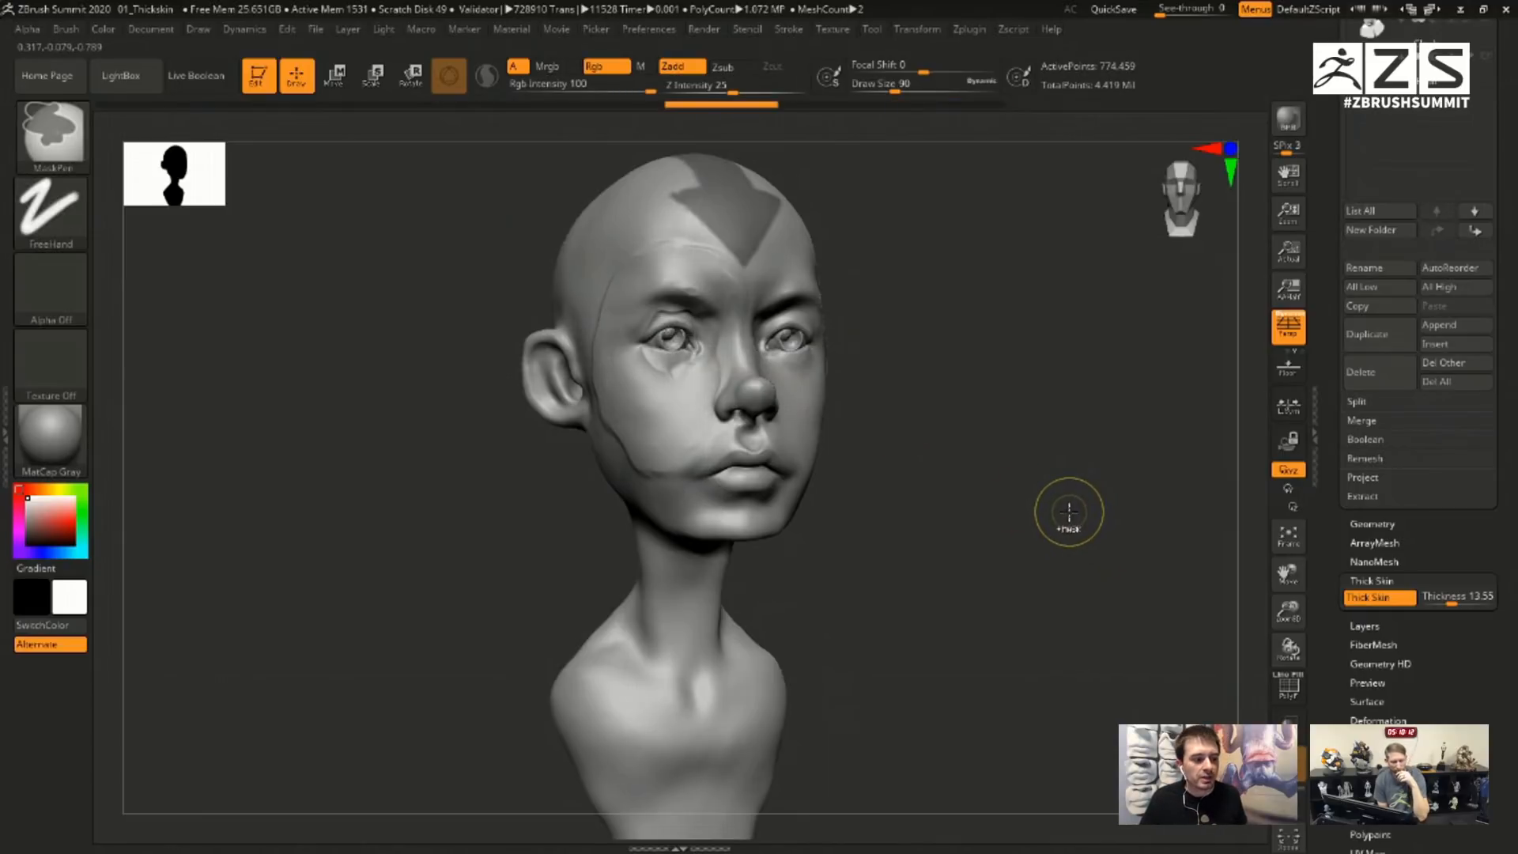
key(ctrl+z)
key(ctrl+z)
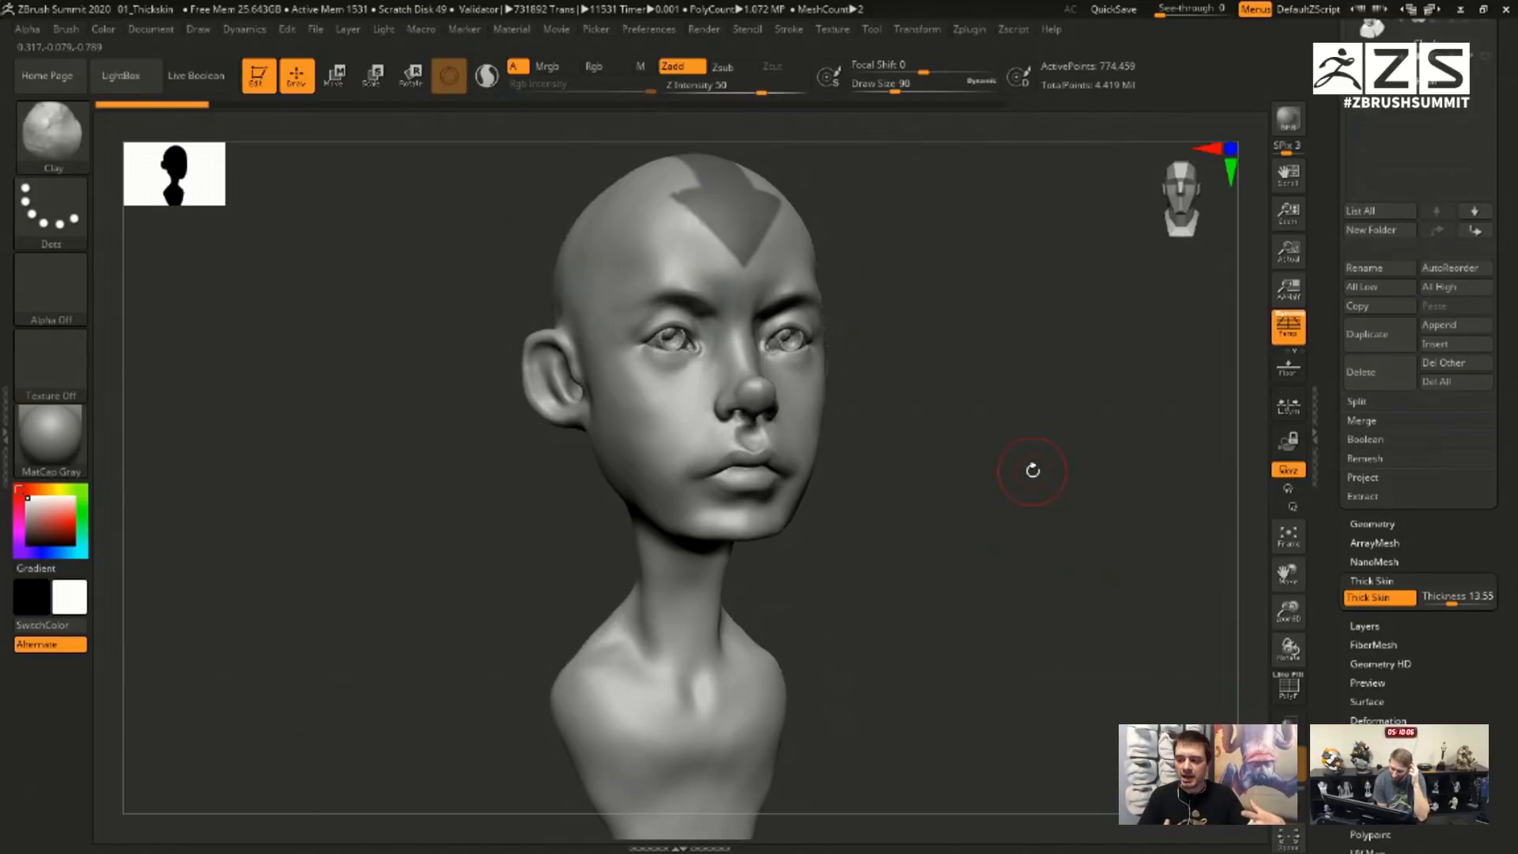
- Build up the cheek, temple and brow with the ThickSkin_Clay brush
click(71, 146)
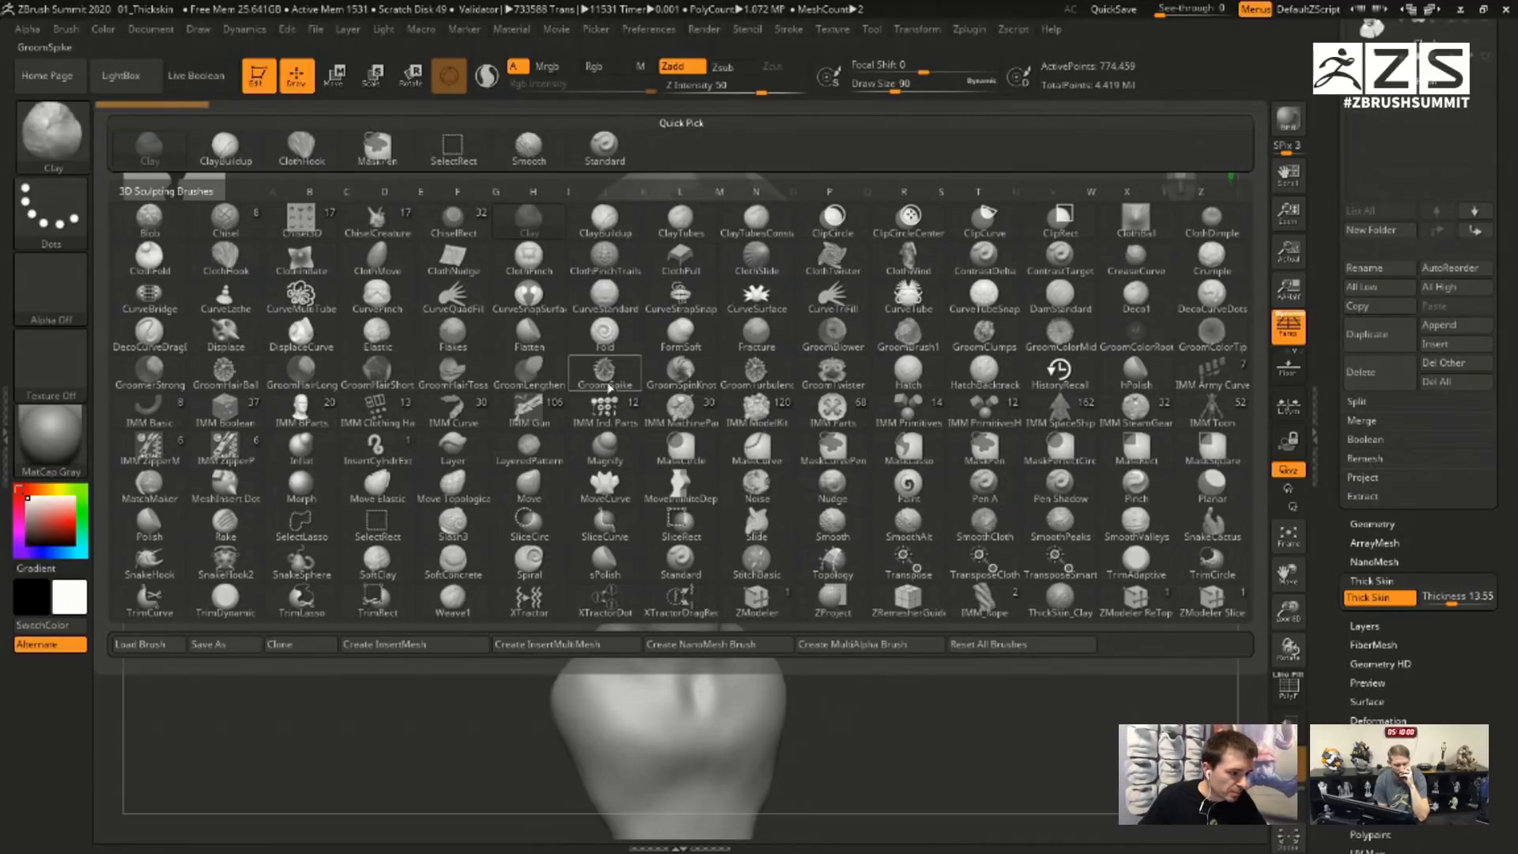
mouse_move(753, 382)
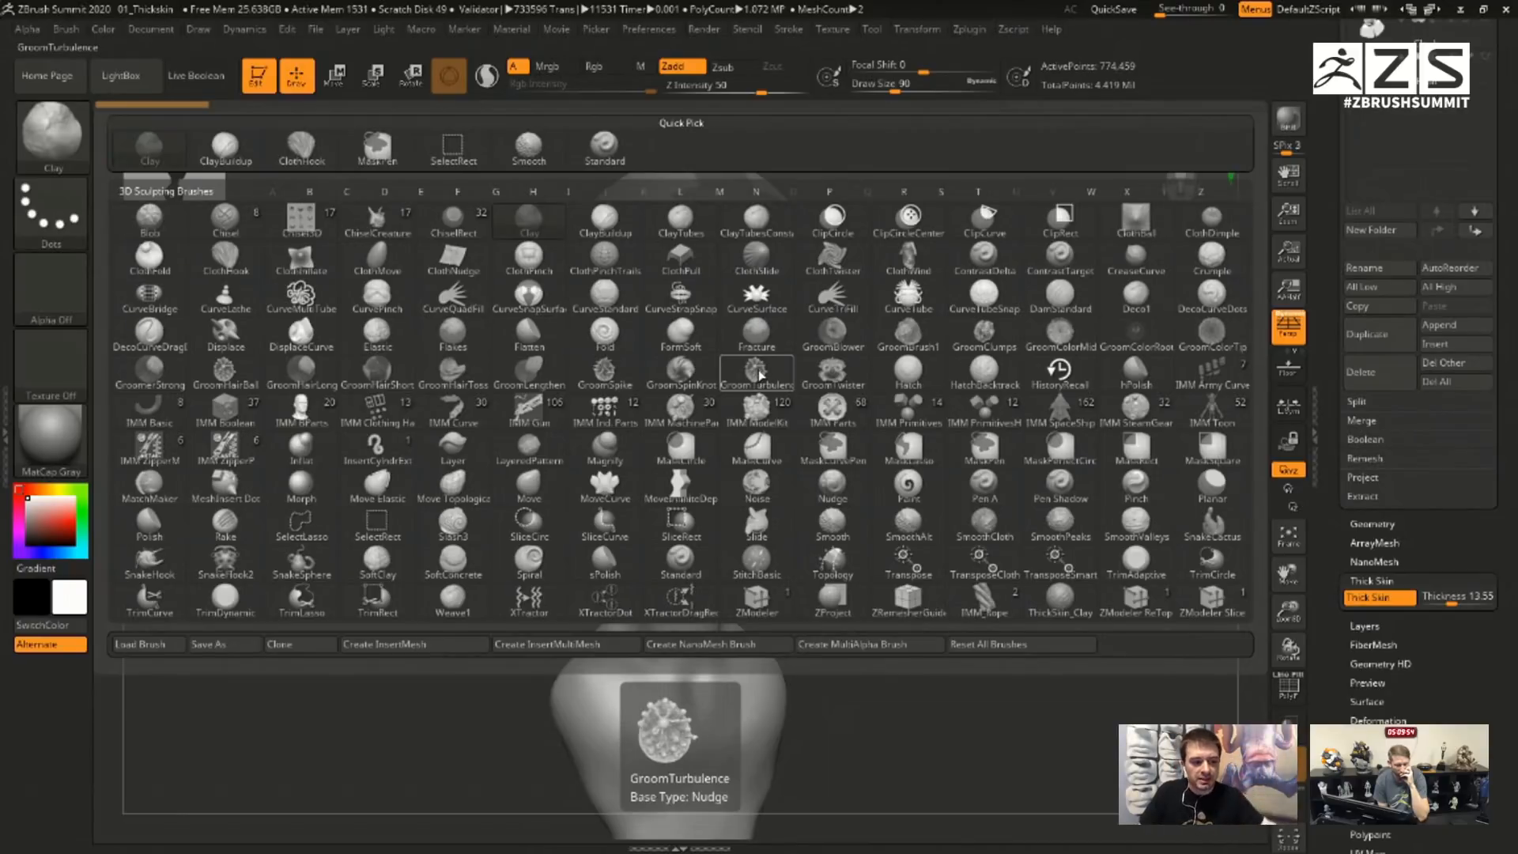
click(1059, 599)
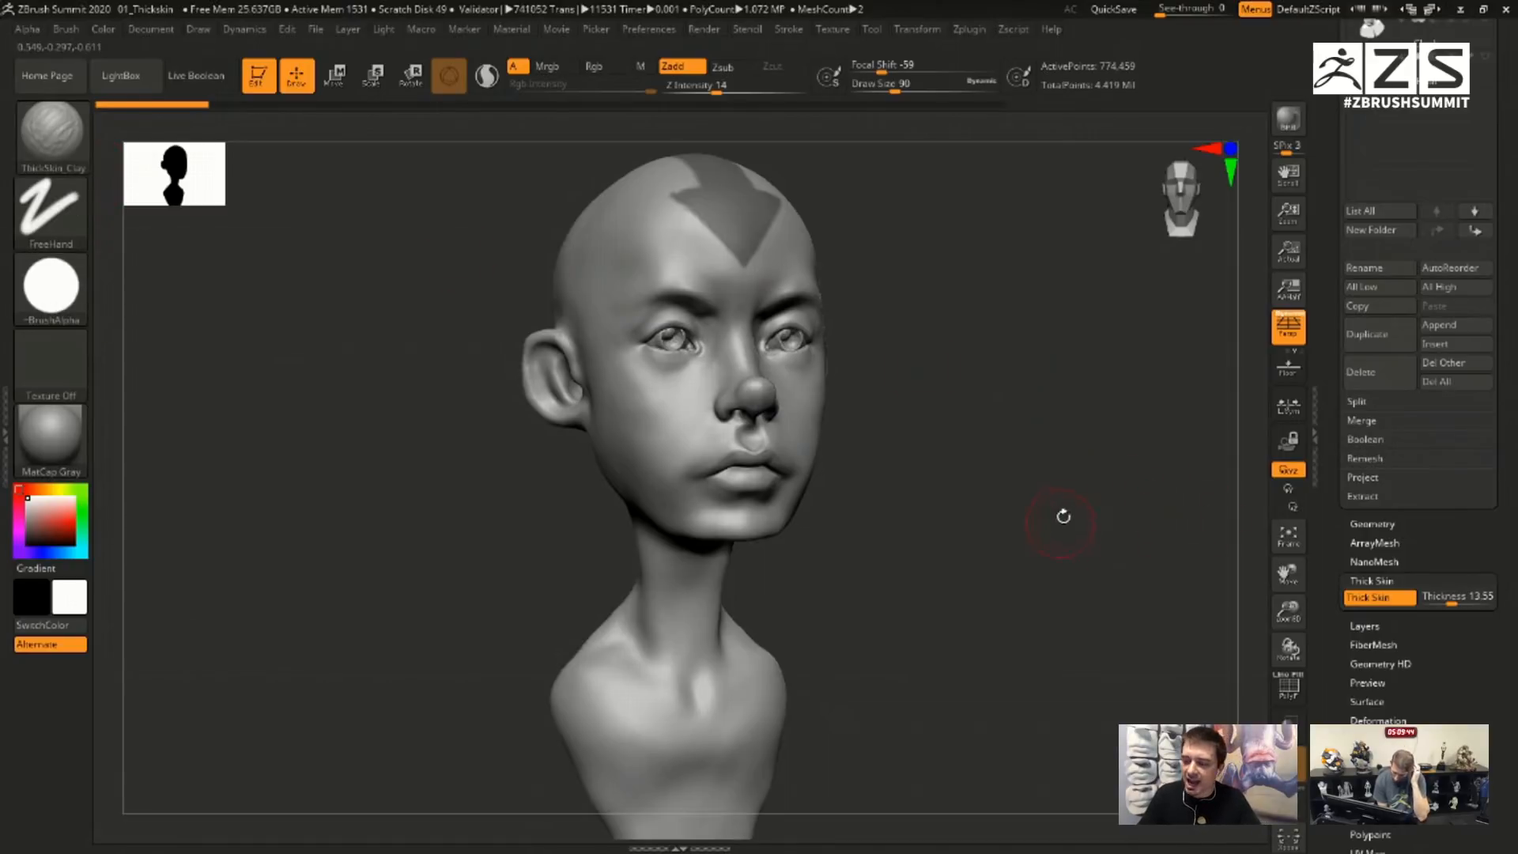
drag(985, 319, 965, 359)
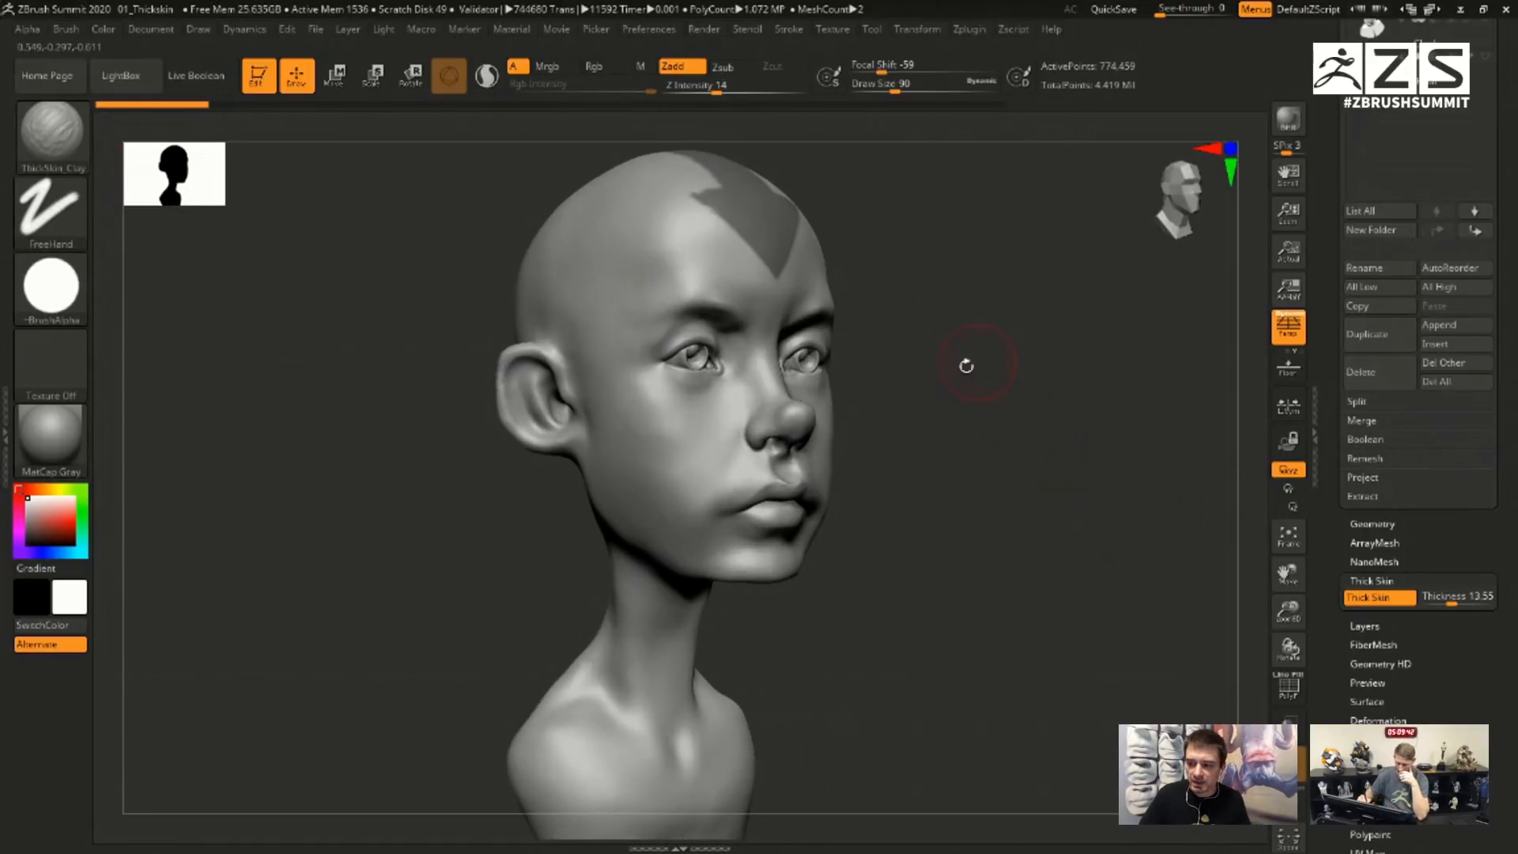
mouse_move(689, 521)
mouse_down()
mouse_move(637, 443)
mouse_move(609, 348)
mouse_move(660, 268)
mouse_move(703, 495)
mouse_move(644, 352)
mouse_move(739, 411)
mouse_move(696, 498)
mouse_move(627, 465)
mouse_up()
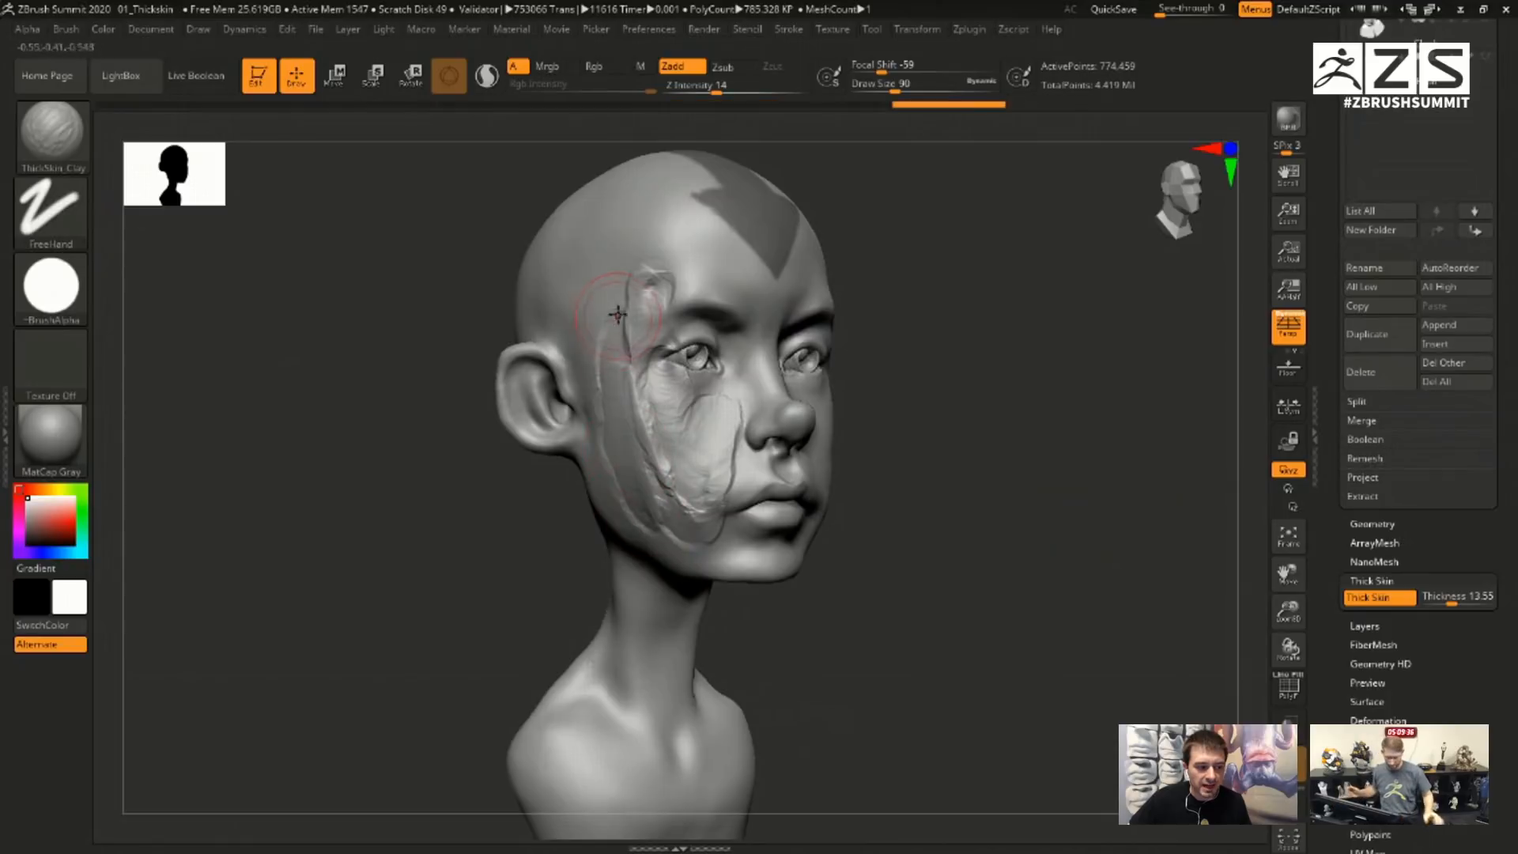
mouse_move(620, 324)
mouse_down()
mouse_move(664, 541)
mouse_move(612, 494)
mouse_move(621, 356)
mouse_up()
mouse_move(614, 254)
mouse_down()
mouse_move(597, 371)
mouse_move(668, 242)
mouse_move(719, 237)
mouse_move(755, 300)
mouse_up()
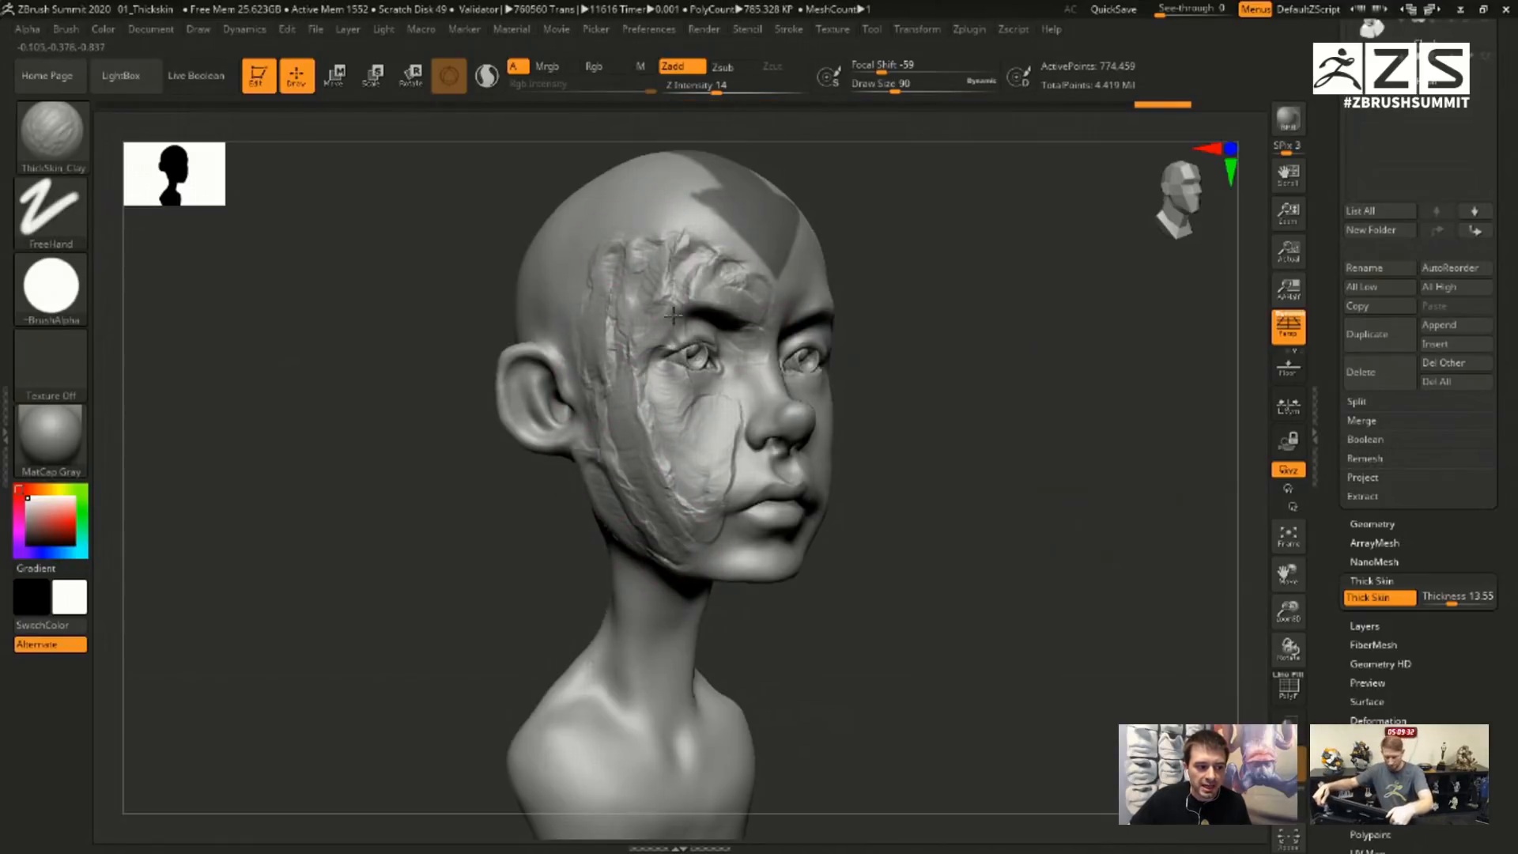
- Extend the ThickSkin_Clay strokes across the forehead and around the hairline down to the cheek
shift+drag(962, 295, 878, 324)
drag(835, 271, 733, 238)
drag(918, 210, 998, 217)
mouse_move(711, 223)
mouse_down()
mouse_move(599, 231)
mouse_move(613, 505)
mouse_move(672, 561)
mouse_move(715, 419)
mouse_up()
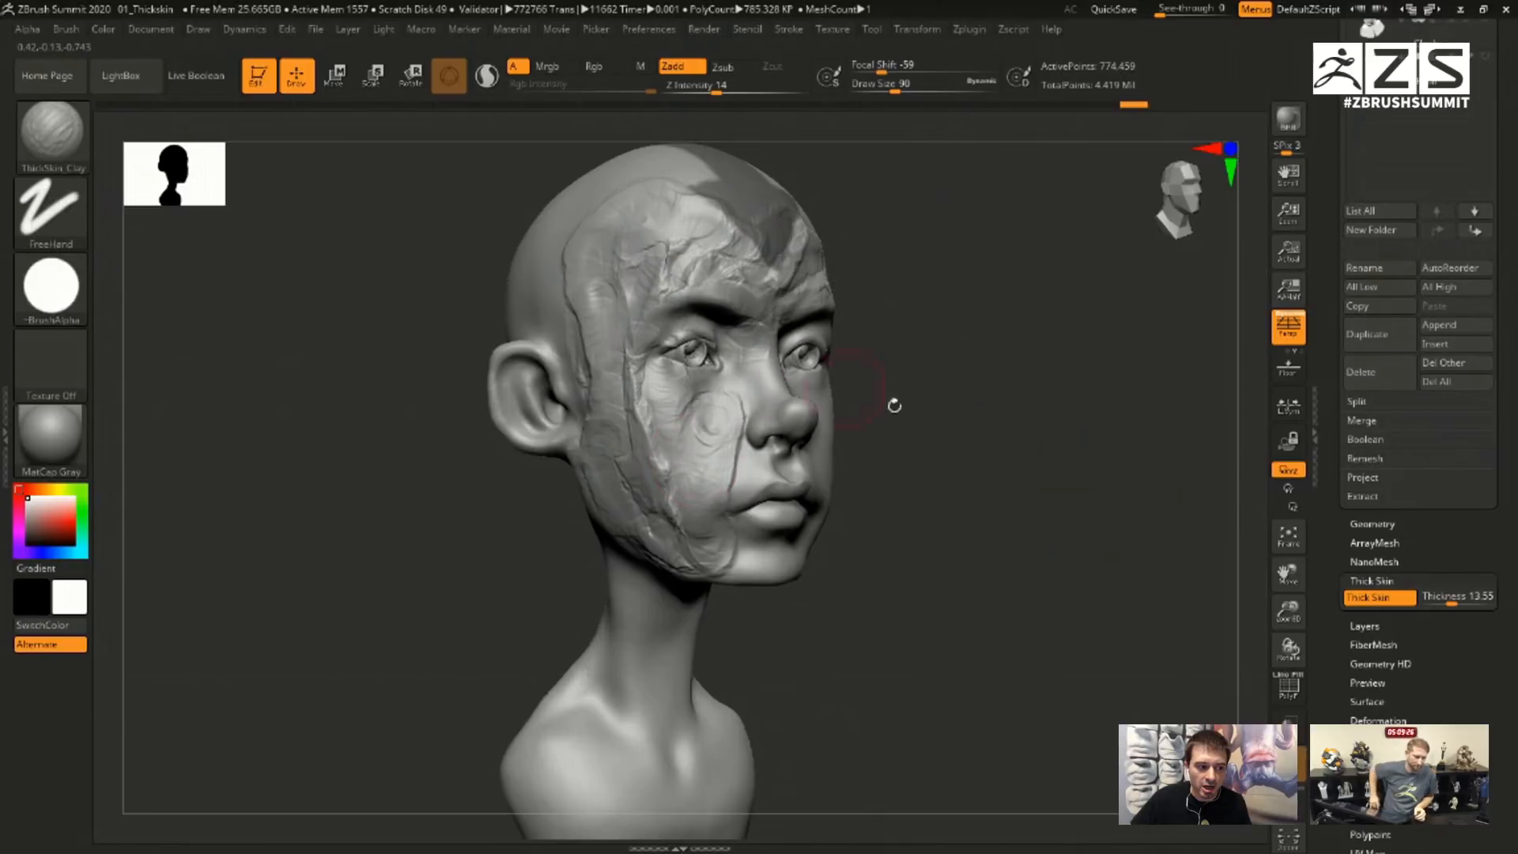
- Layer ThickSkin_Clay strokes over the neck, shoulders and chest, and up the side of the face
alt+drag(894, 403, 907, 349)
mouse_move(691, 510)
mouse_down()
mouse_move(644, 617)
mouse_move(664, 725)
mouse_move(577, 687)
mouse_move(545, 719)
mouse_up()
mouse_move(840, 644)
mouse_down()
mouse_move(694, 603)
mouse_move(628, 563)
mouse_move(576, 654)
mouse_move(597, 770)
mouse_move(684, 696)
mouse_up()
drag(885, 640, 743, 617)
mouse_move(711, 601)
mouse_down()
mouse_move(688, 664)
mouse_move(664, 558)
mouse_up()
mouse_move(600, 434)
mouse_down()
mouse_move(609, 405)
mouse_move(551, 413)
mouse_move(478, 264)
mouse_move(572, 234)
mouse_up()
- Add ThickSkin_Clay strokes to the nose, under the eye and around the mouth
drag(855, 406, 957, 407)
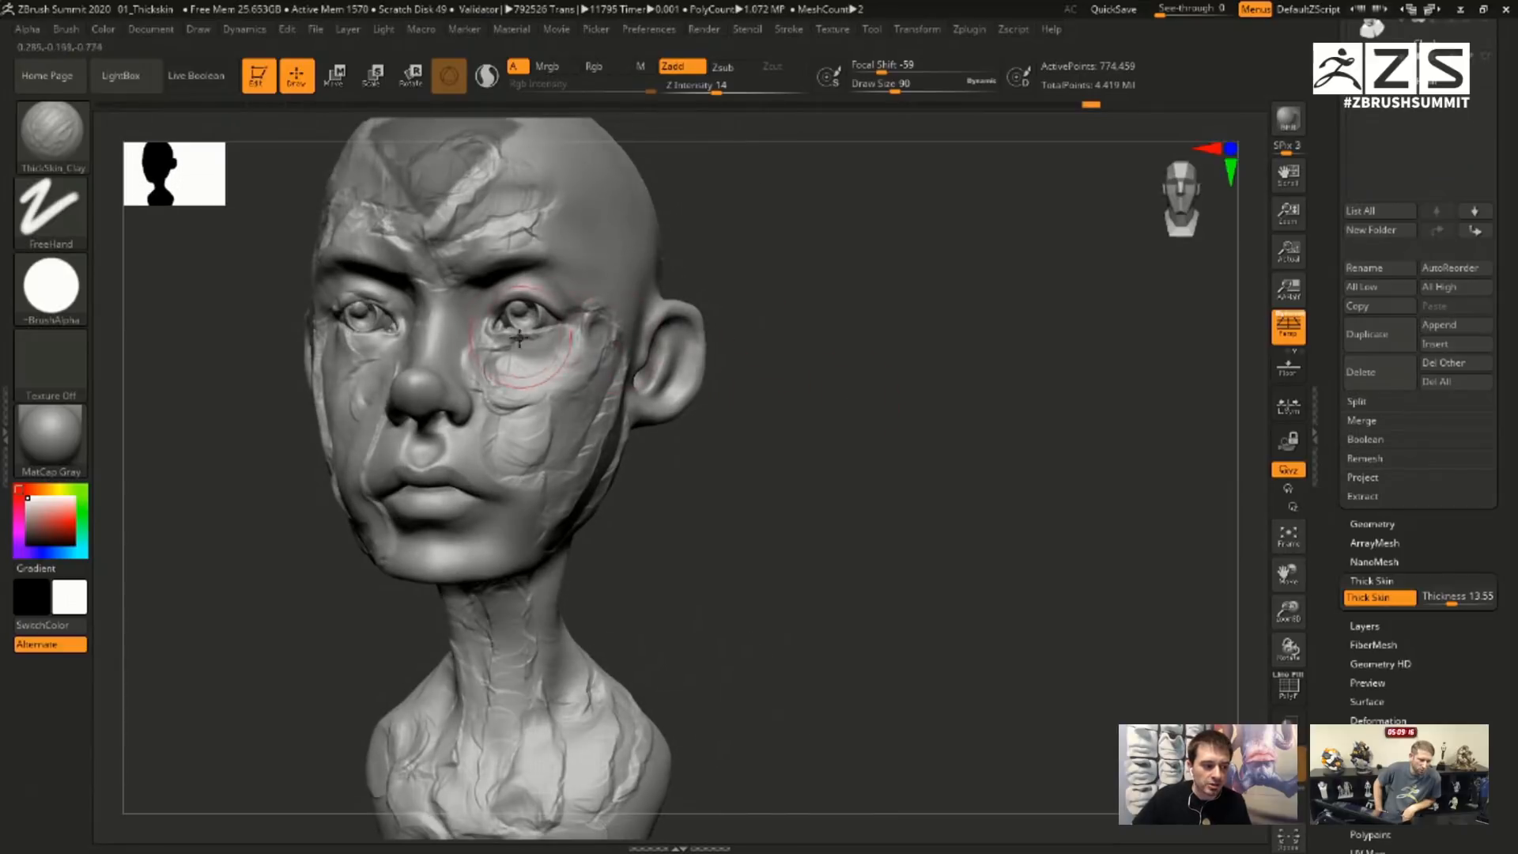
mouse_move(443, 322)
mouse_down()
mouse_move(439, 372)
mouse_move(492, 465)
mouse_up()
mouse_move(704, 406)
mouse_down()
mouse_move(806, 407)
mouse_move(877, 371)
mouse_up()
mouse_move(521, 388)
mouse_down()
mouse_move(439, 438)
mouse_move(484, 491)
mouse_up()
mouse_move(815, 482)
mouse_down()
mouse_move(925, 515)
mouse_move(909, 458)
mouse_up()
- Cover the side of the scalp above the ear with ThickSkin_Clay strokes
drag(527, 368, 533, 244)
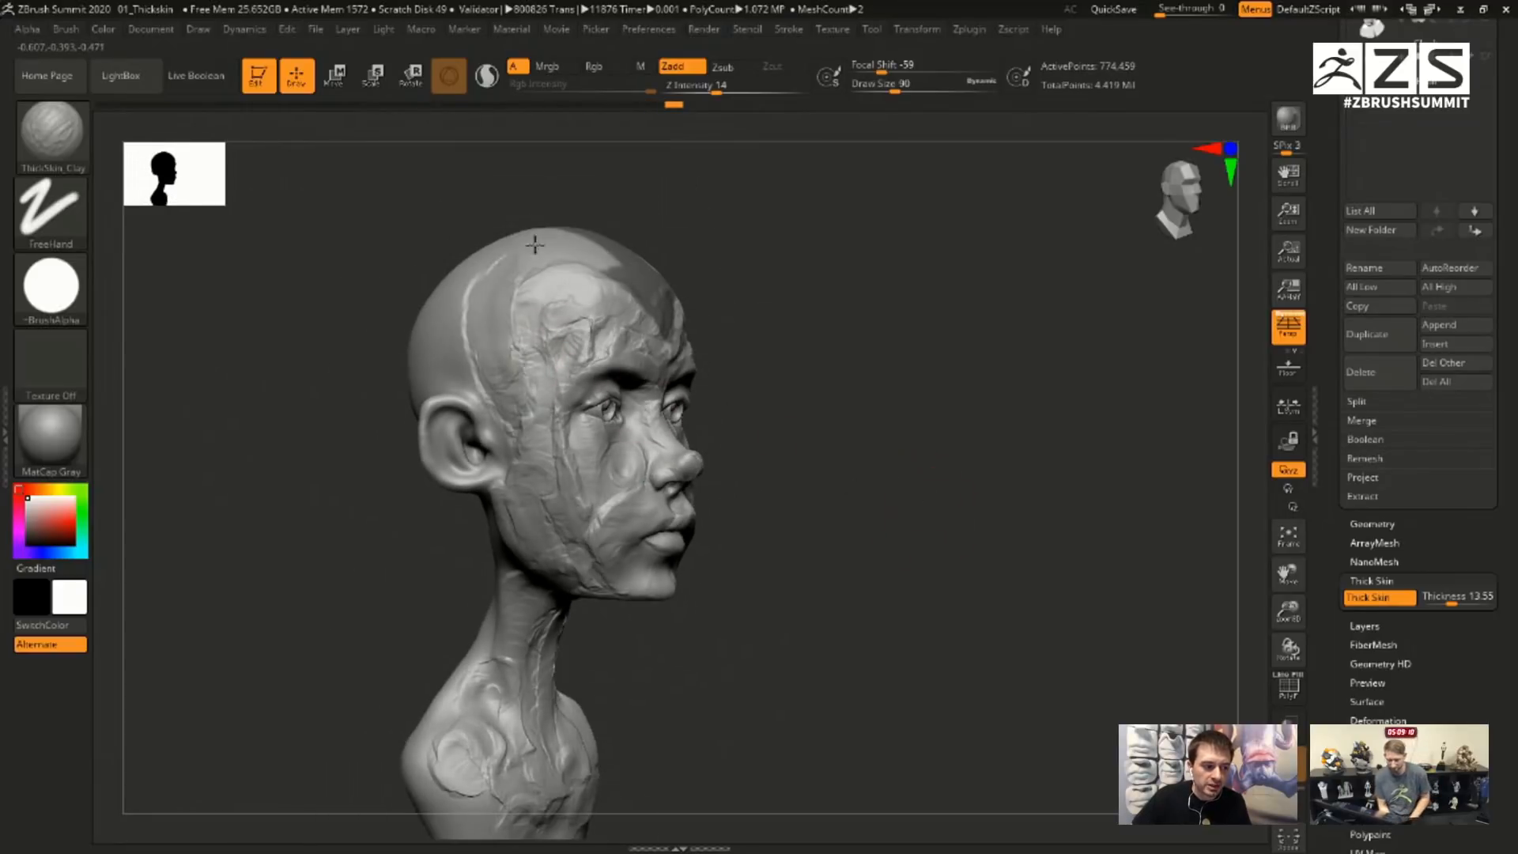
drag(901, 280, 787, 267)
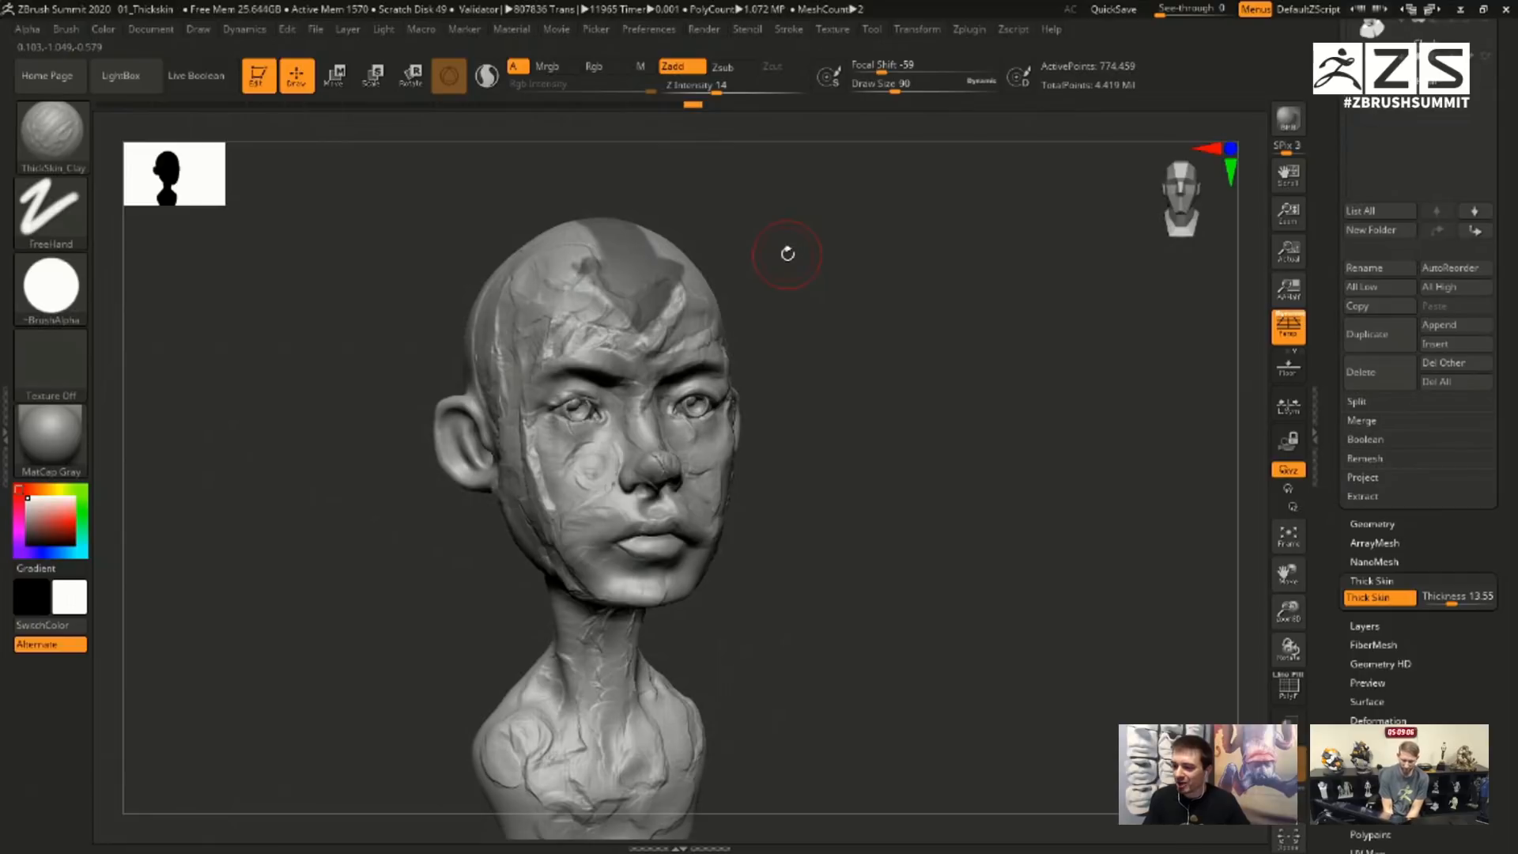
mouse_move(1025, 483)
mouse_down()
mouse_move(1048, 495)
mouse_move(1105, 474)
mouse_up()
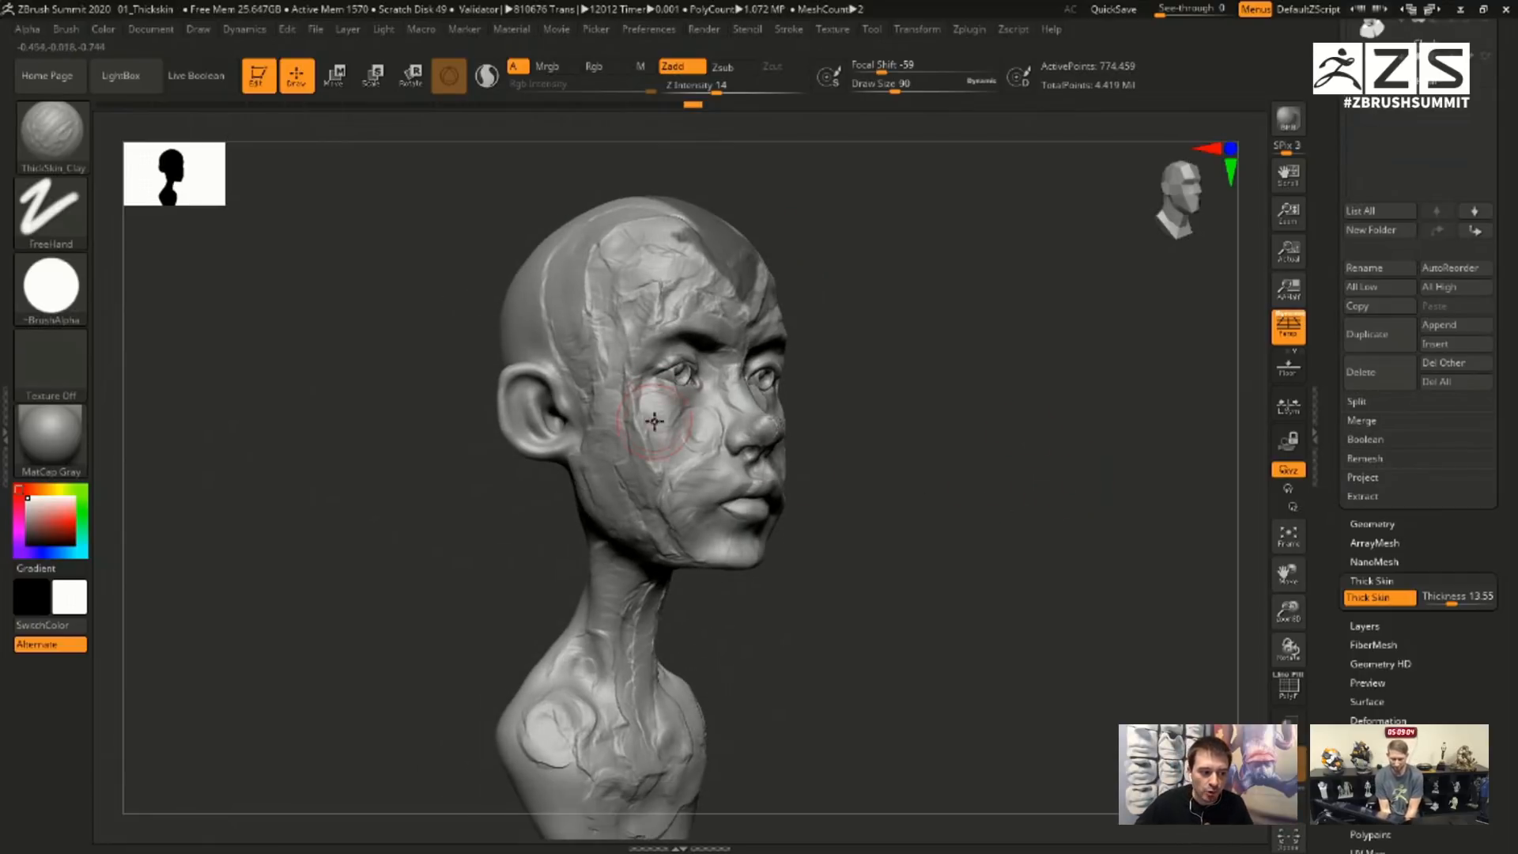
mouse_move(654, 419)
mouse_down()
mouse_move(615, 372)
mouse_move(573, 264)
mouse_up()
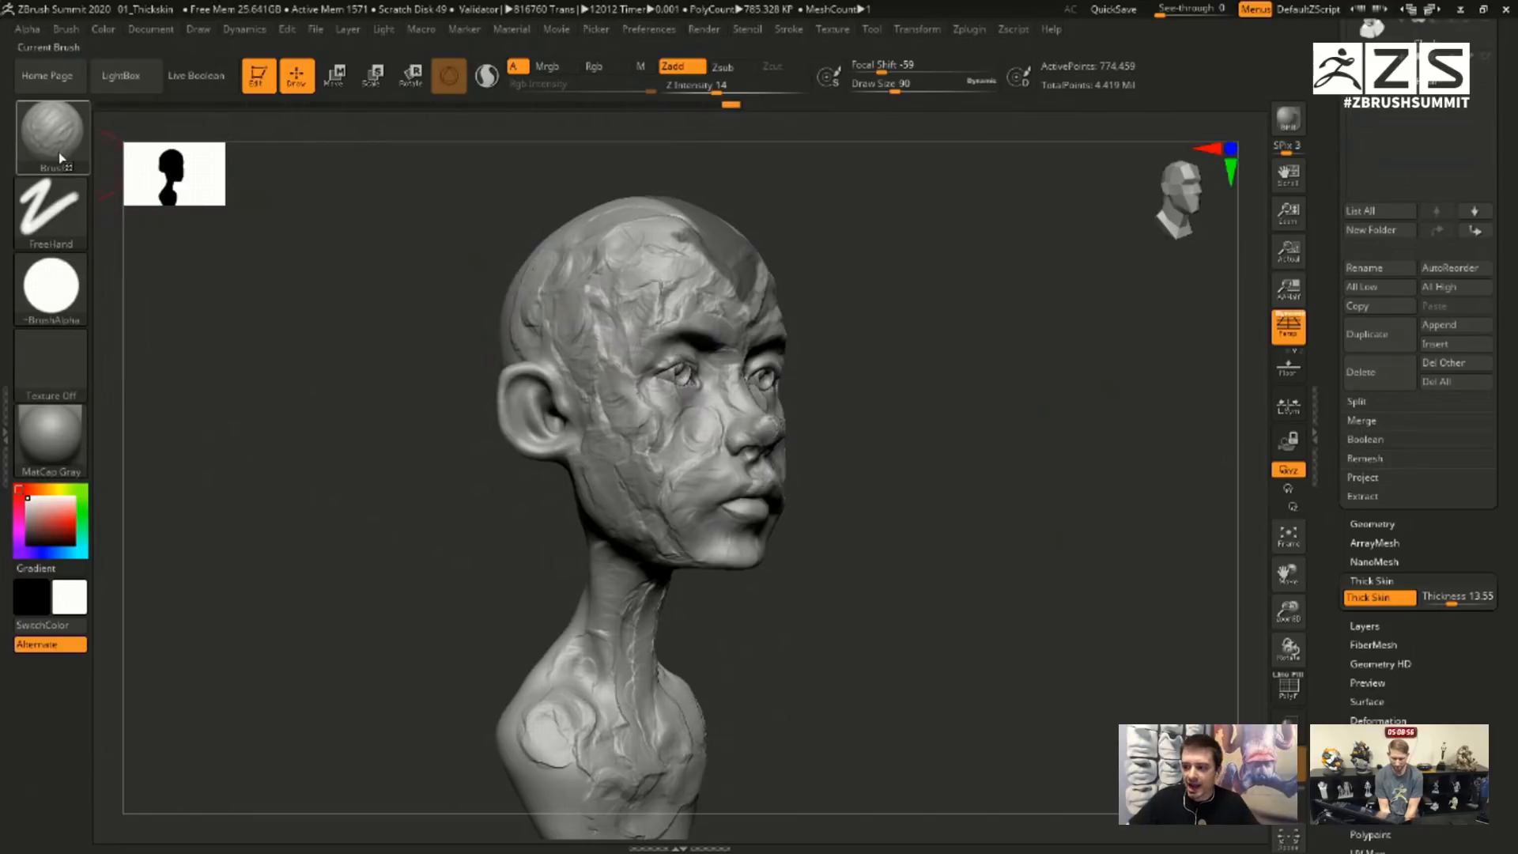
- Switch the brush to Alpha 27 at draw size 110 and carve smoother planes into the forehead and cheeks
click(57, 298)
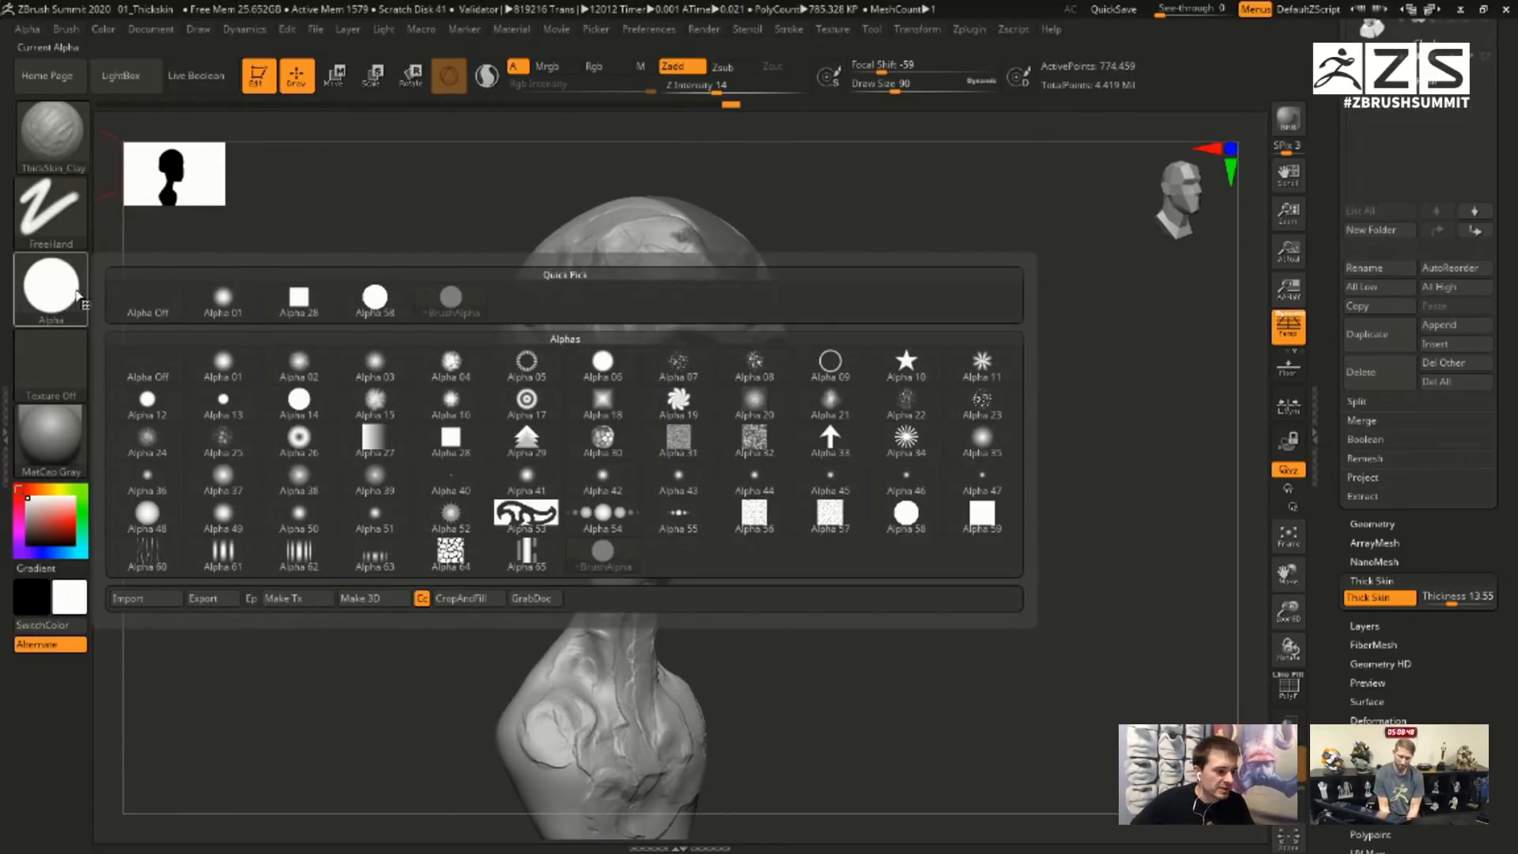
click(373, 444)
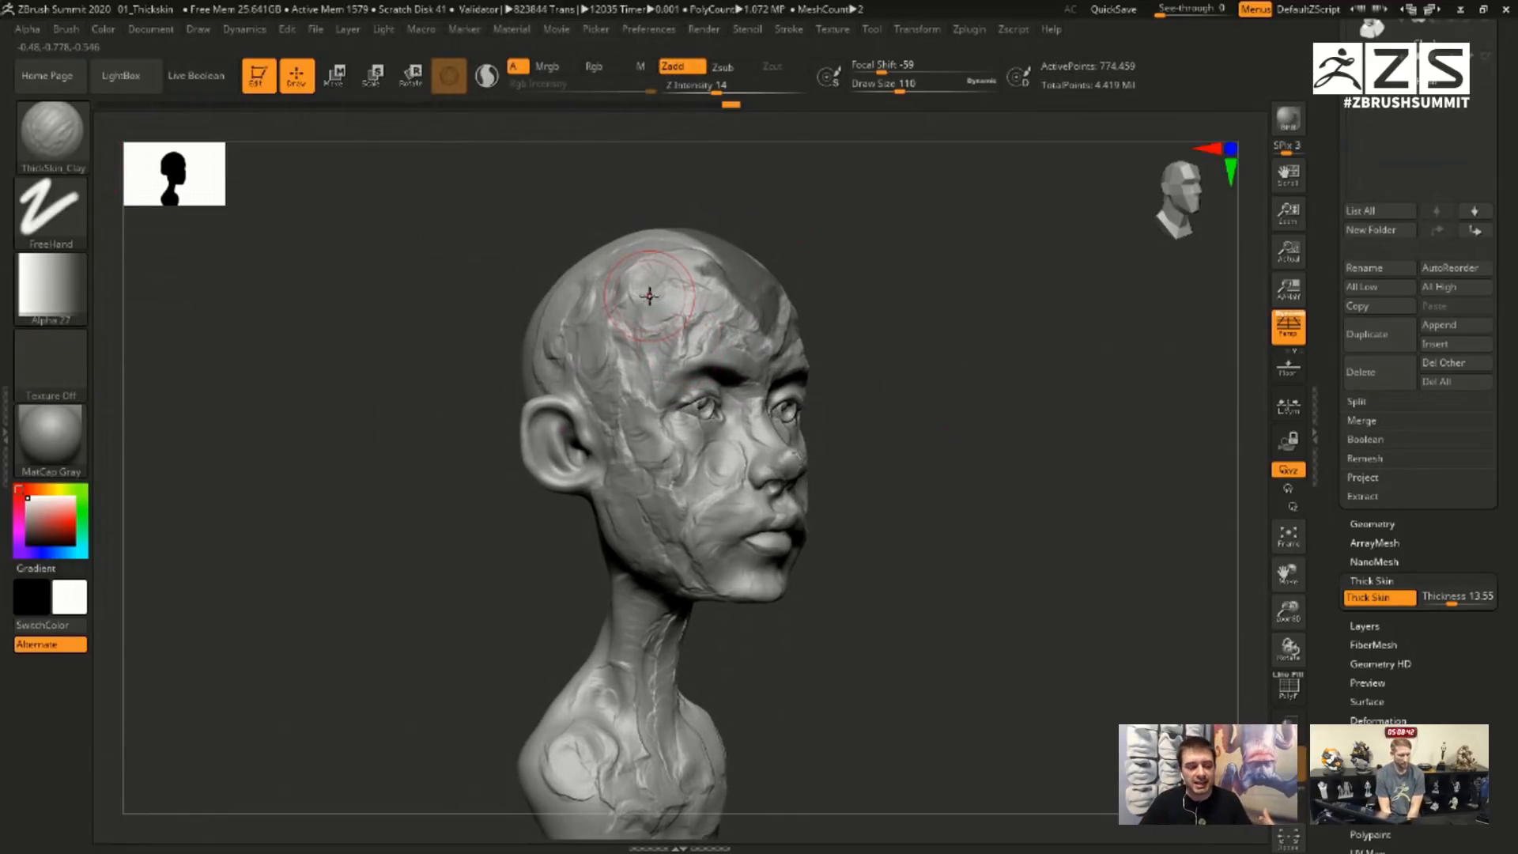
mouse_move(629, 458)
alt+mouse_down()
mouse_move(701, 356)
mouse_move(687, 522)
mouse_move(881, 404)
alt+mouse_up()
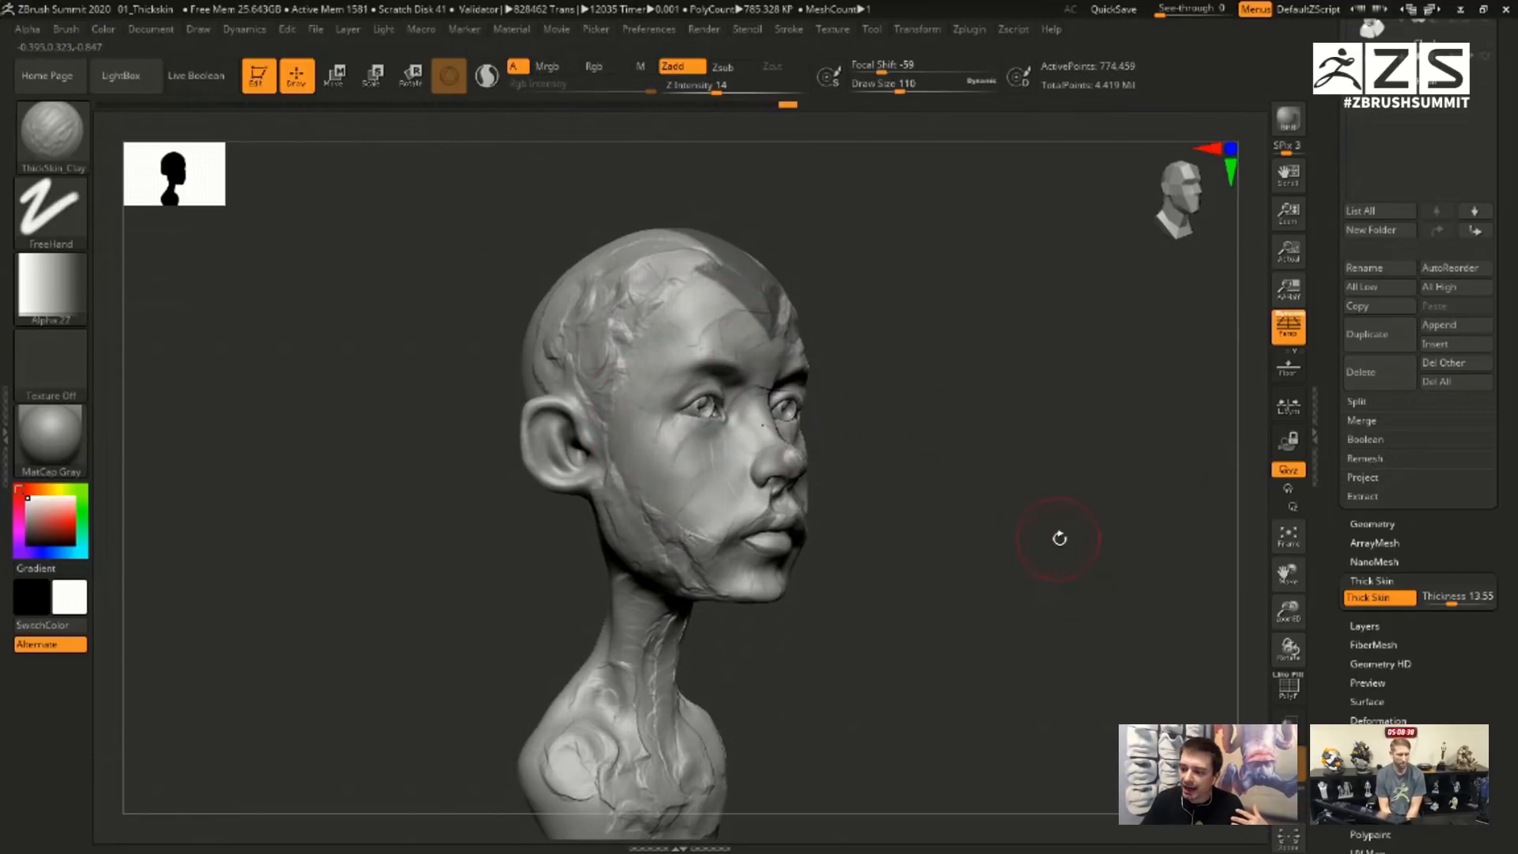
drag(1059, 539, 1070, 525)
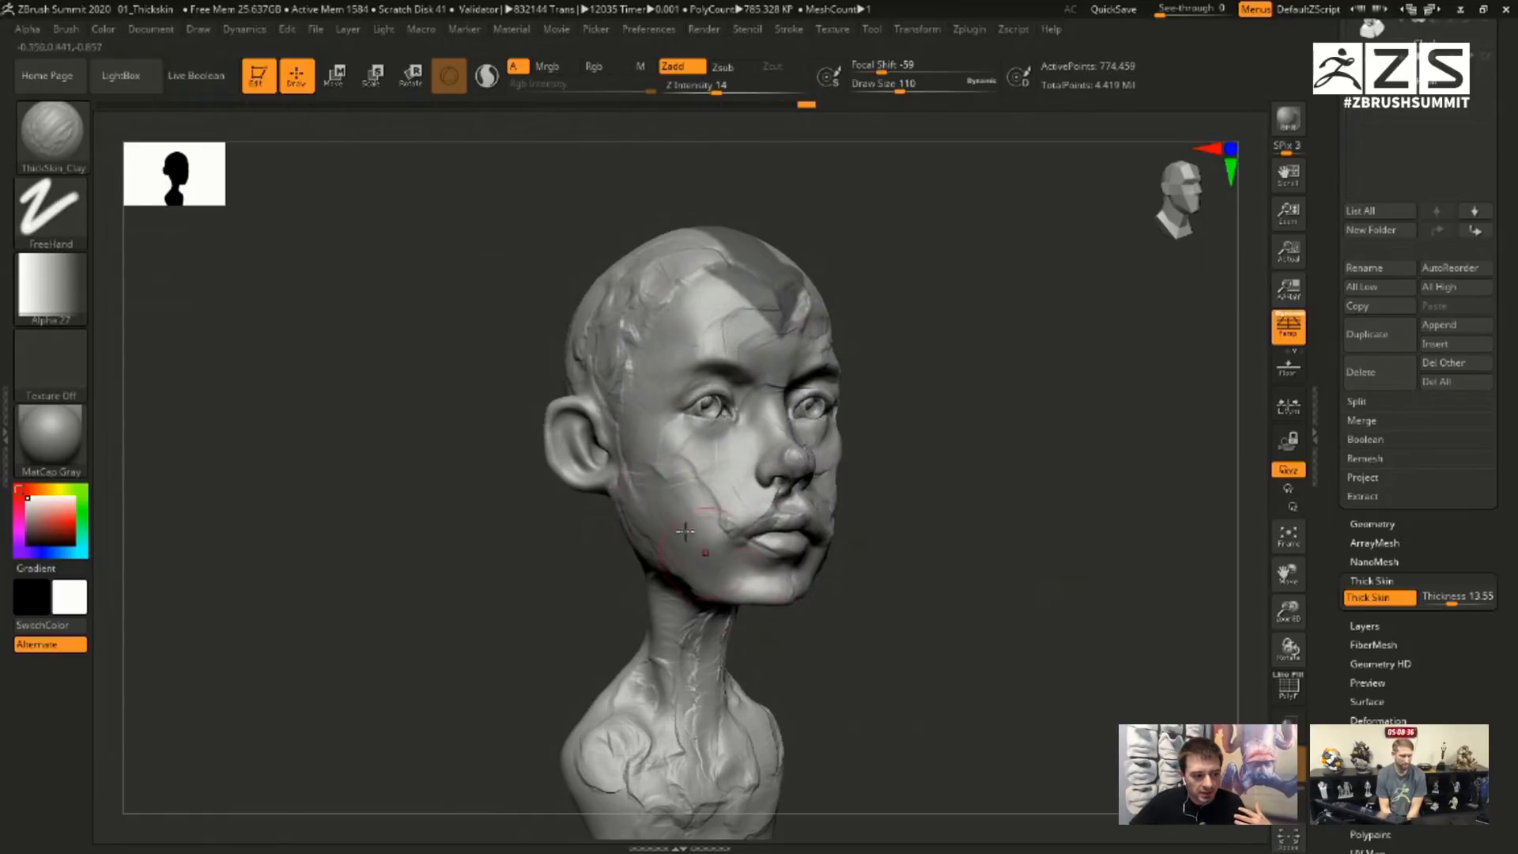
mouse_move(689, 473)
alt+mouse_down()
mouse_move(787, 522)
mouse_move(771, 450)
alt+mouse_up()
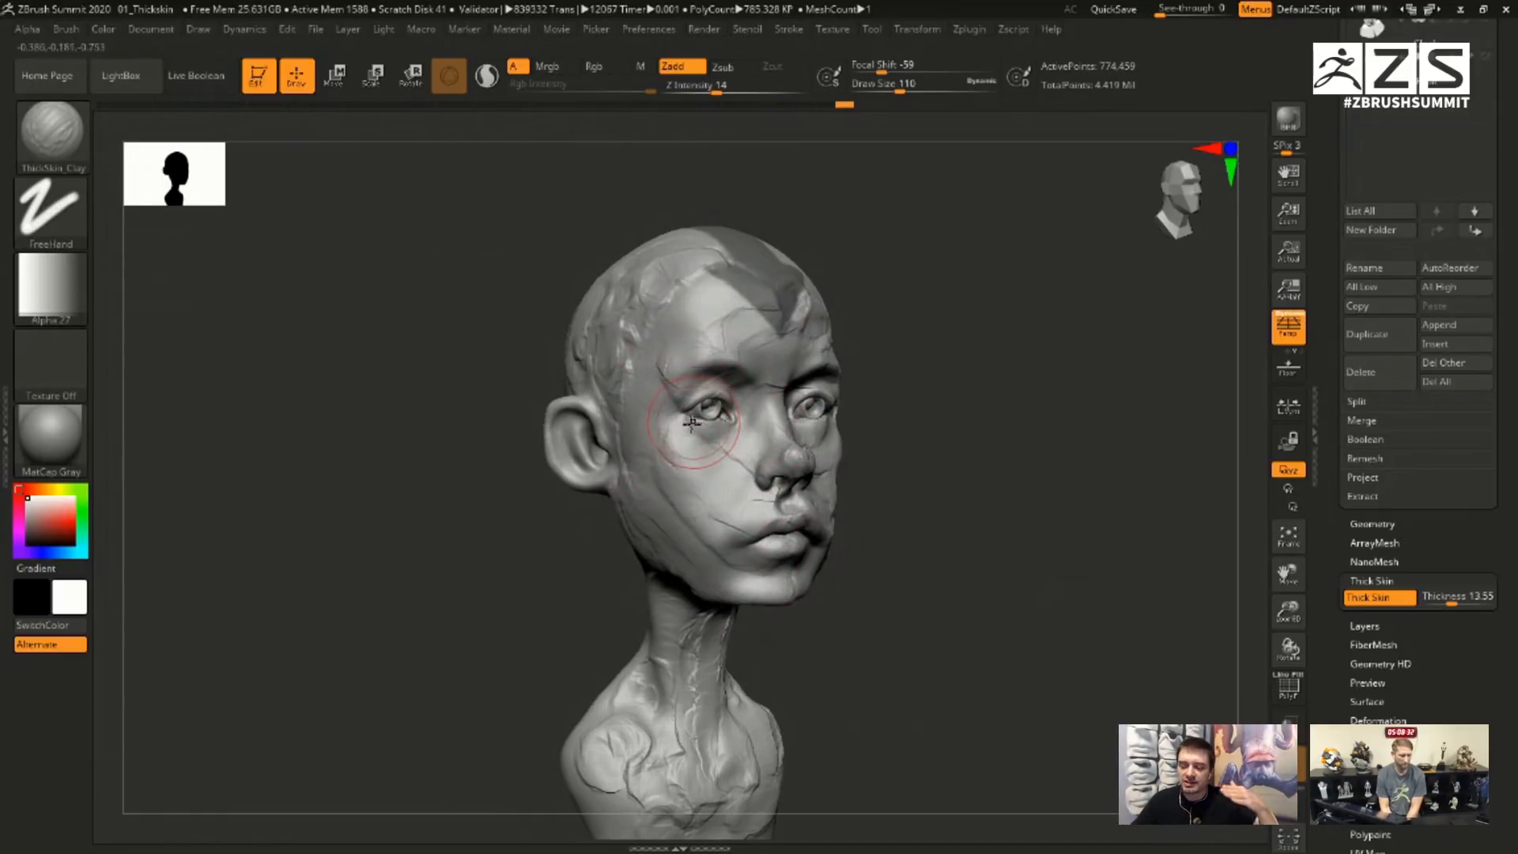
- Work sharp-edged Alpha 27 strokes over the temple, brow, eye area, cheek and mouth
mouse_move(615, 324)
mouse_down()
mouse_move(620, 379)
mouse_move(653, 260)
mouse_move(650, 349)
mouse_move(749, 444)
mouse_move(689, 517)
mouse_up()
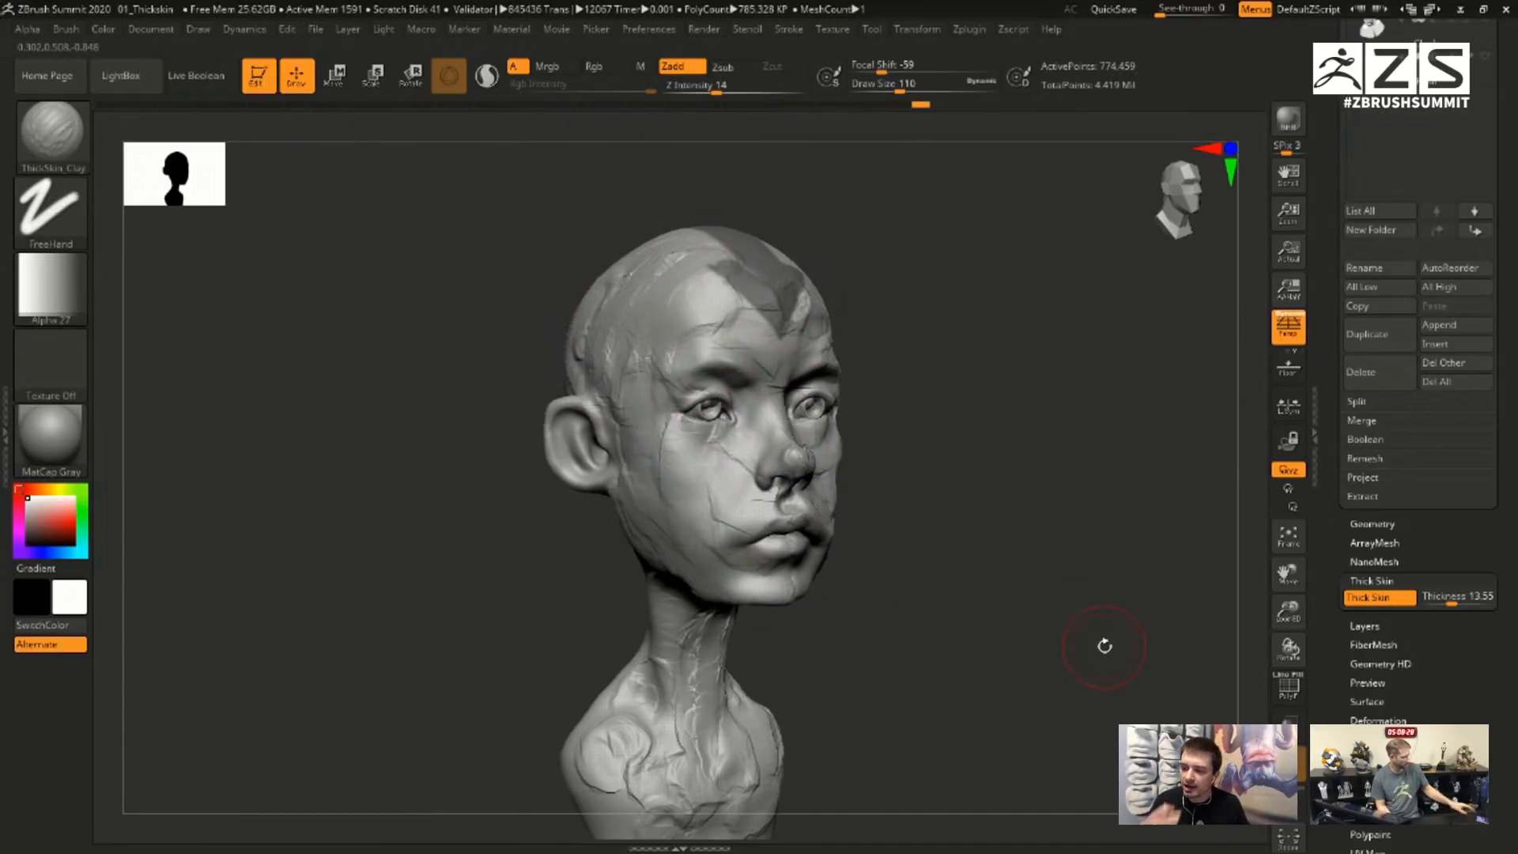
mouse_move(743, 419)
mouse_down()
mouse_move(678, 526)
mouse_move(731, 427)
mouse_move(650, 536)
mouse_move(624, 435)
mouse_move(703, 317)
mouse_move(759, 324)
mouse_move(647, 511)
mouse_move(700, 526)
mouse_move(687, 498)
mouse_move(703, 459)
mouse_move(653, 401)
mouse_move(712, 513)
mouse_move(656, 356)
mouse_move(680, 377)
mouse_move(731, 379)
mouse_move(719, 513)
mouse_move(672, 506)
mouse_move(842, 539)
mouse_move(752, 508)
mouse_up()
drag(916, 553, 799, 486)
mouse_move(873, 439)
mouse_down()
mouse_move(901, 320)
mouse_move(877, 566)
mouse_up()
mouse_move(1004, 553)
mouse_down()
mouse_move(1109, 547)
mouse_move(1111, 532)
mouse_move(1094, 562)
mouse_move(1091, 526)
mouse_up()
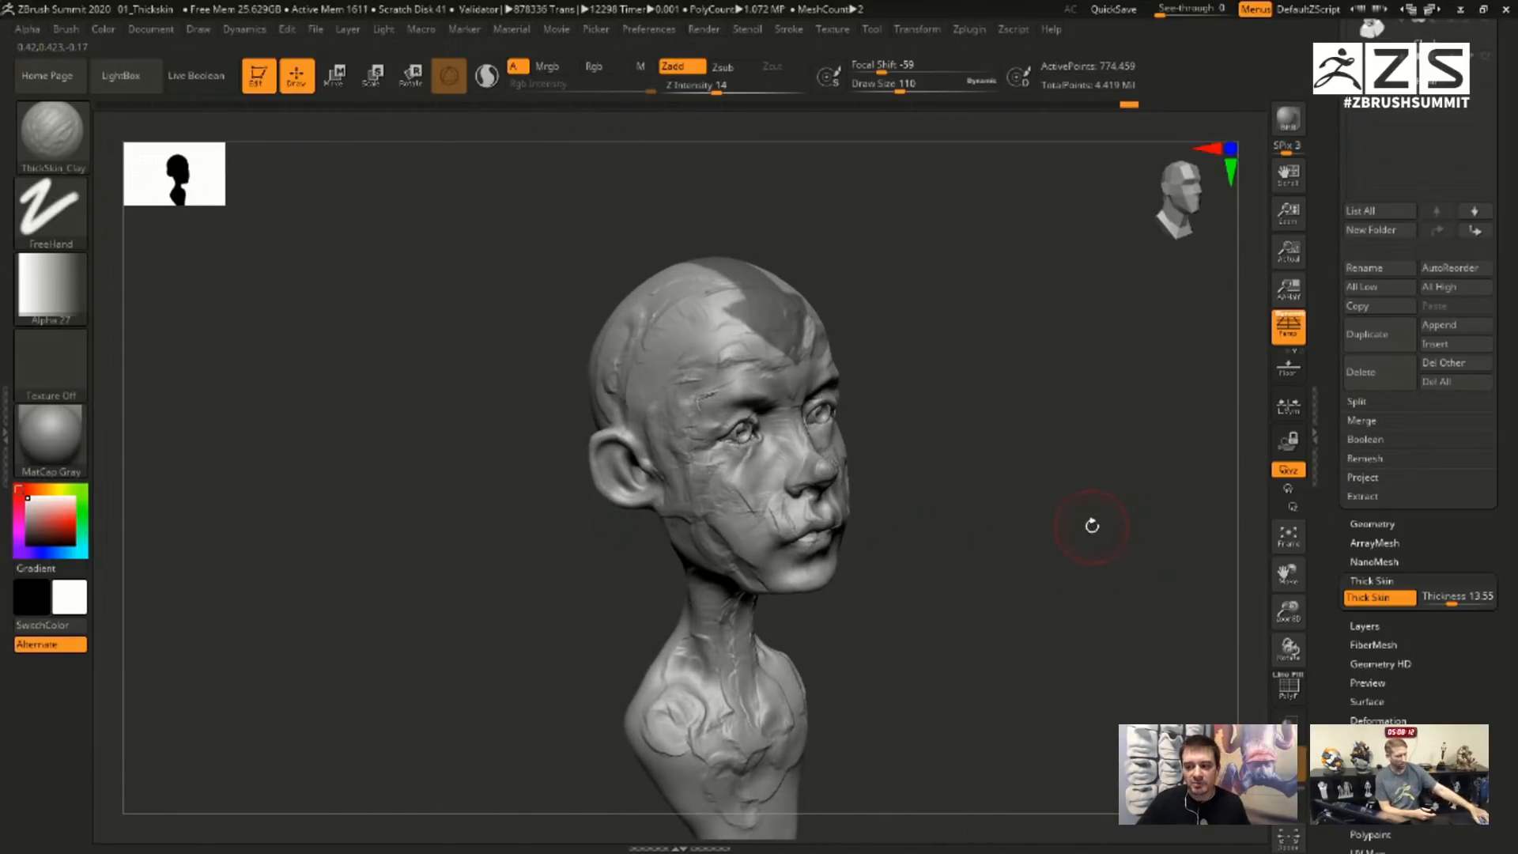
drag(1090, 468, 1067, 491)
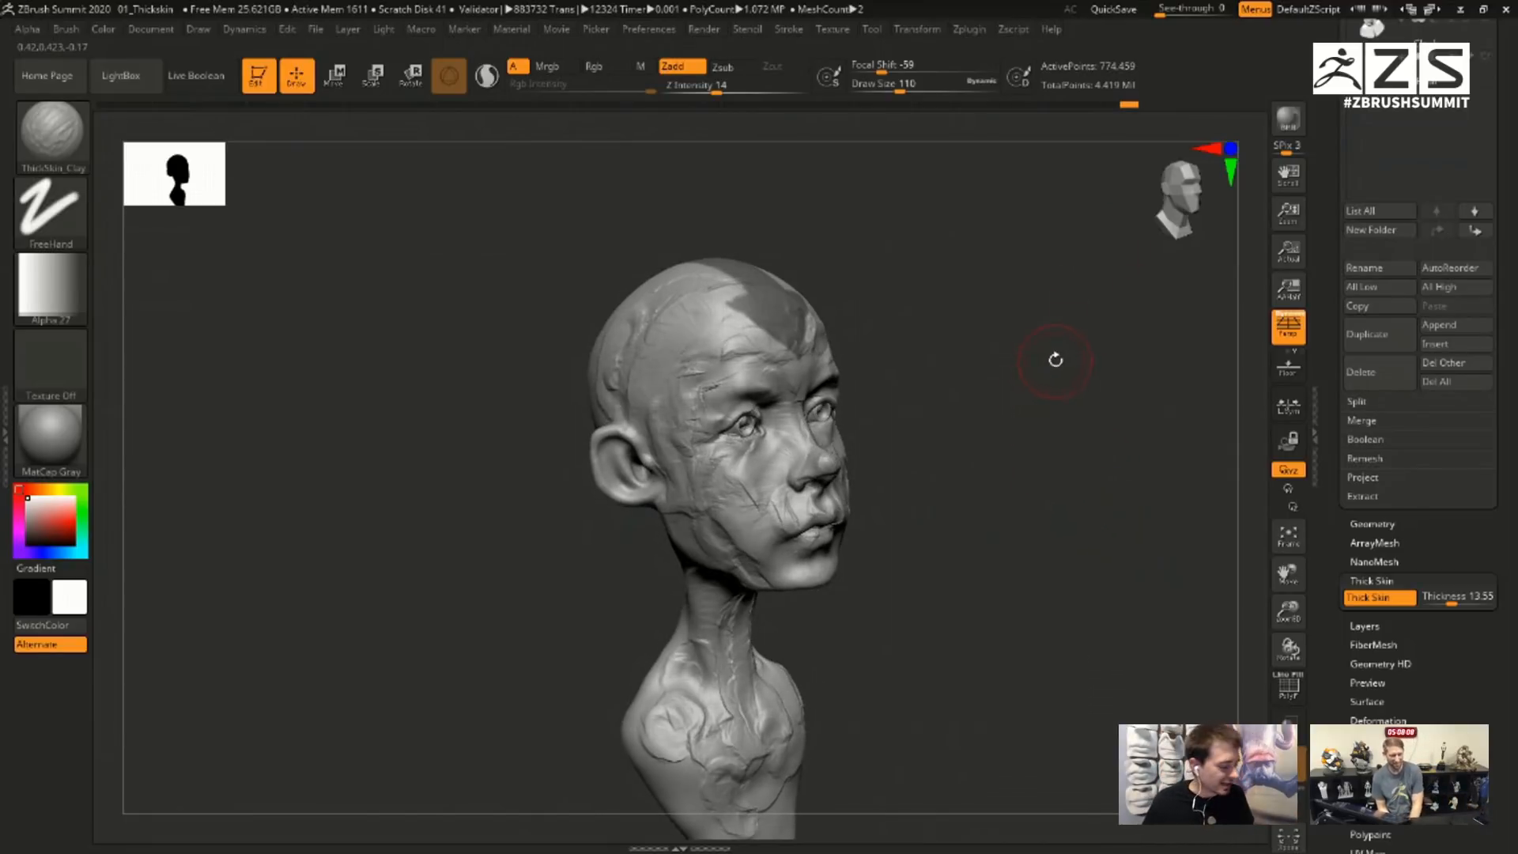
- Switch the brush to Alpha 30 and add rough cracked texture to the temple and forehead
click(75, 285)
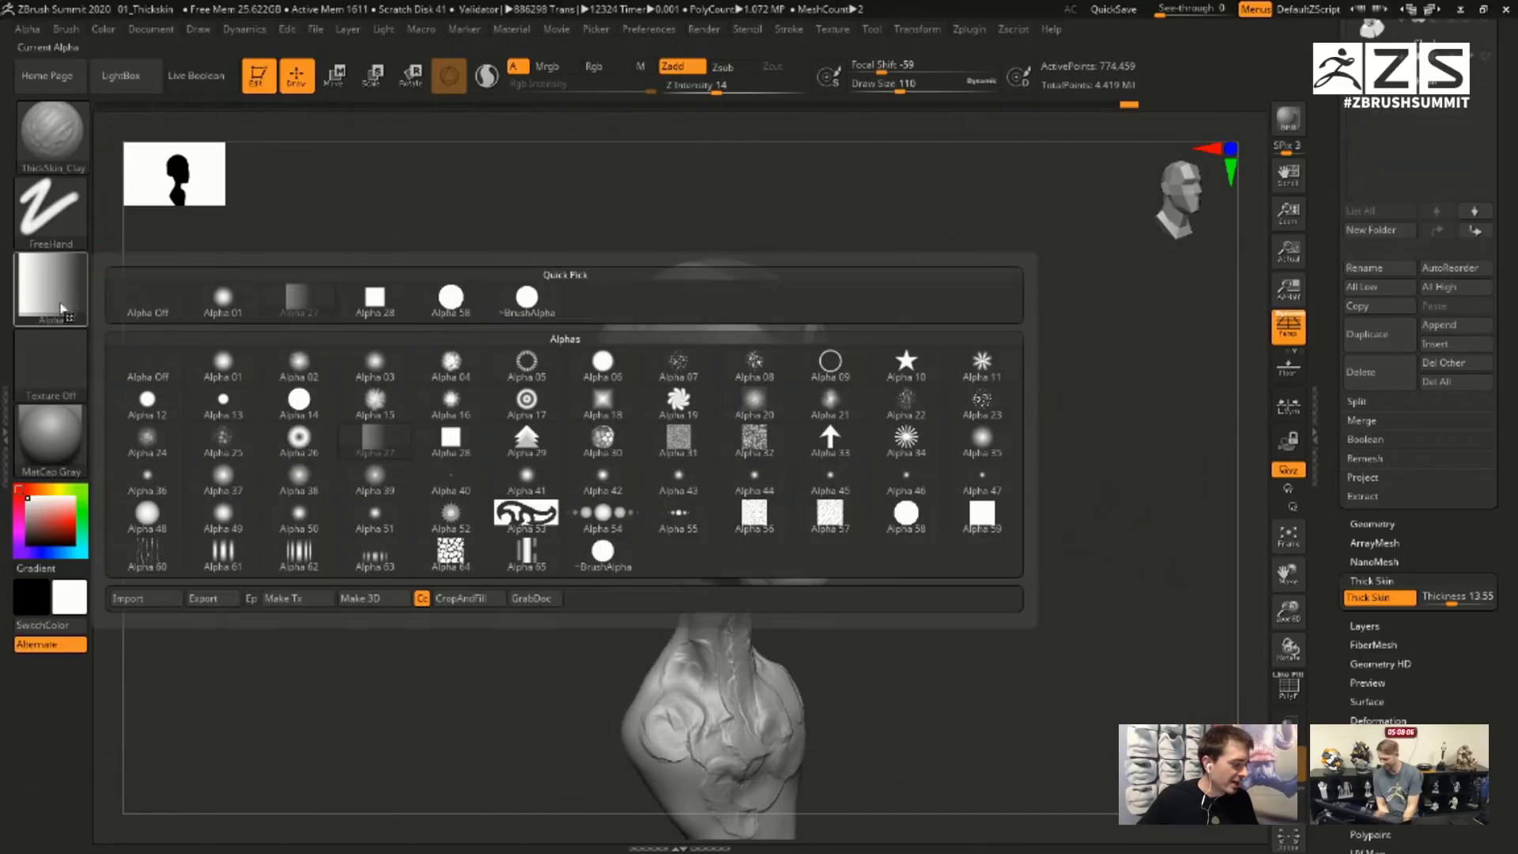
mouse_move(512, 437)
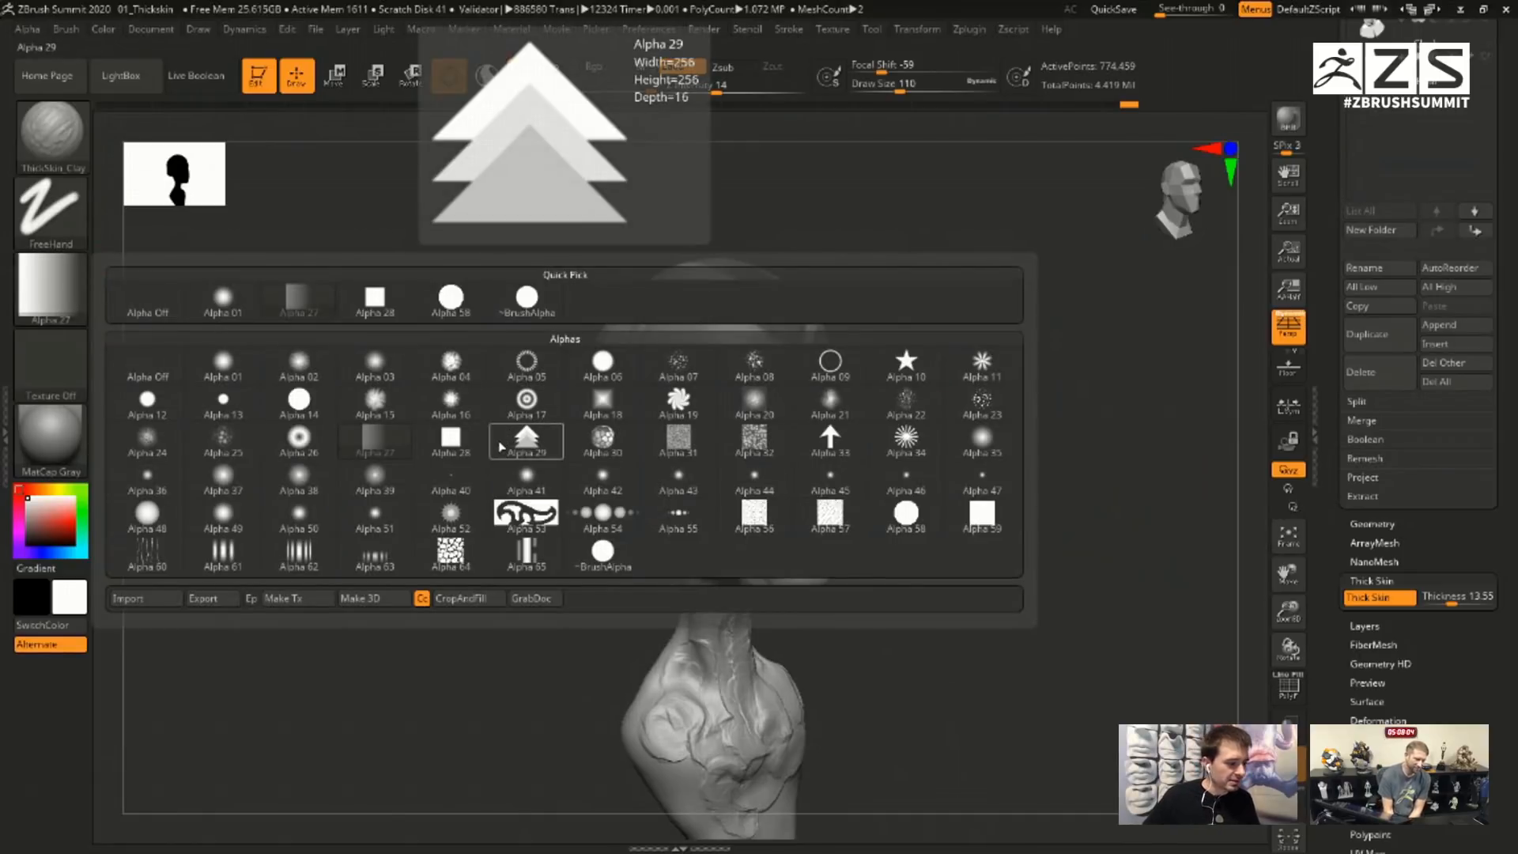
mouse_move(928, 528)
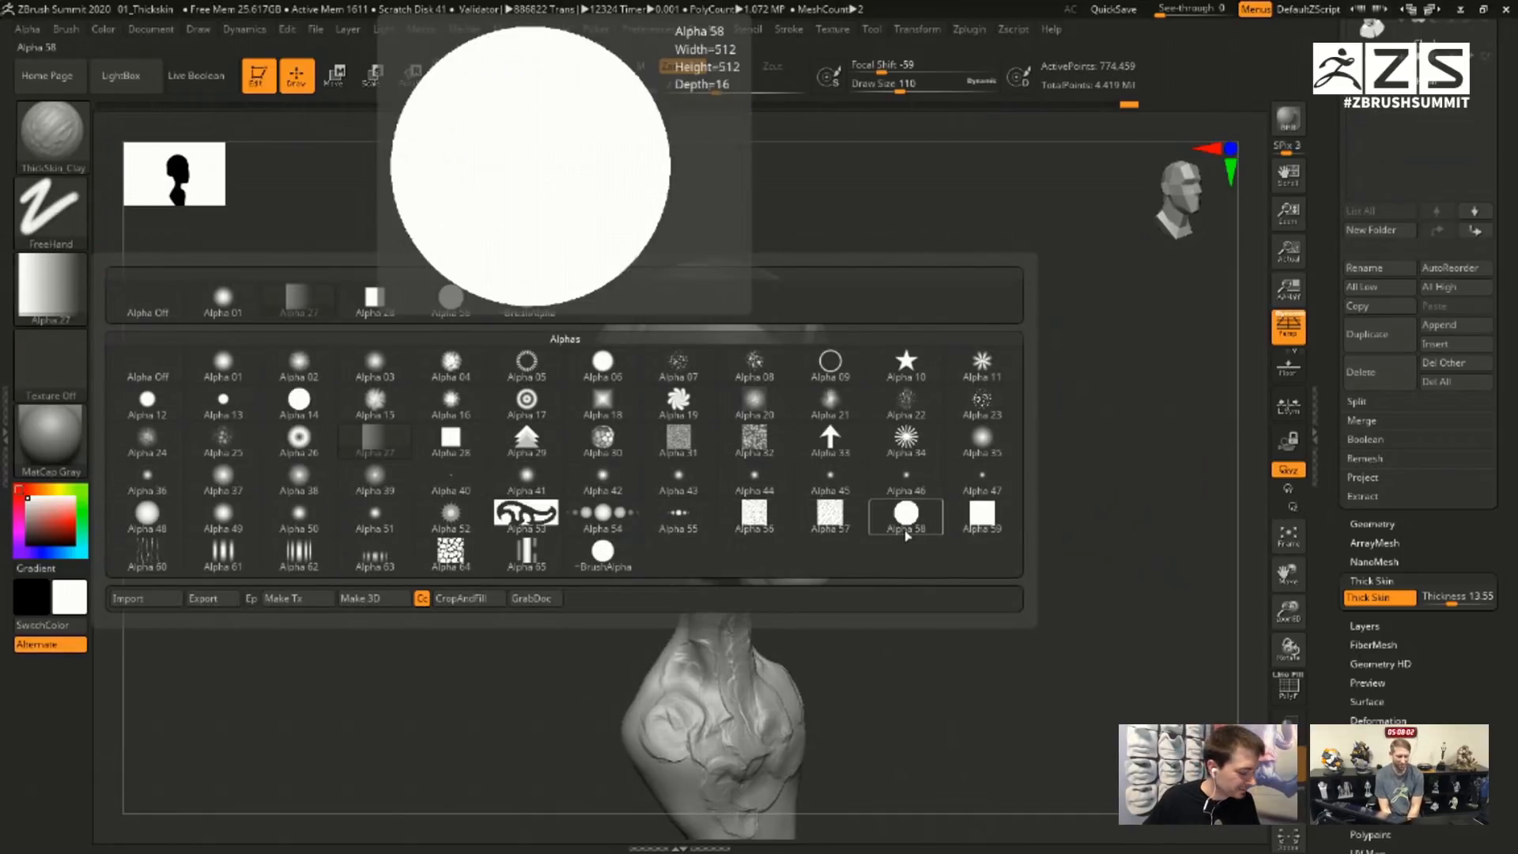
mouse_move(614, 501)
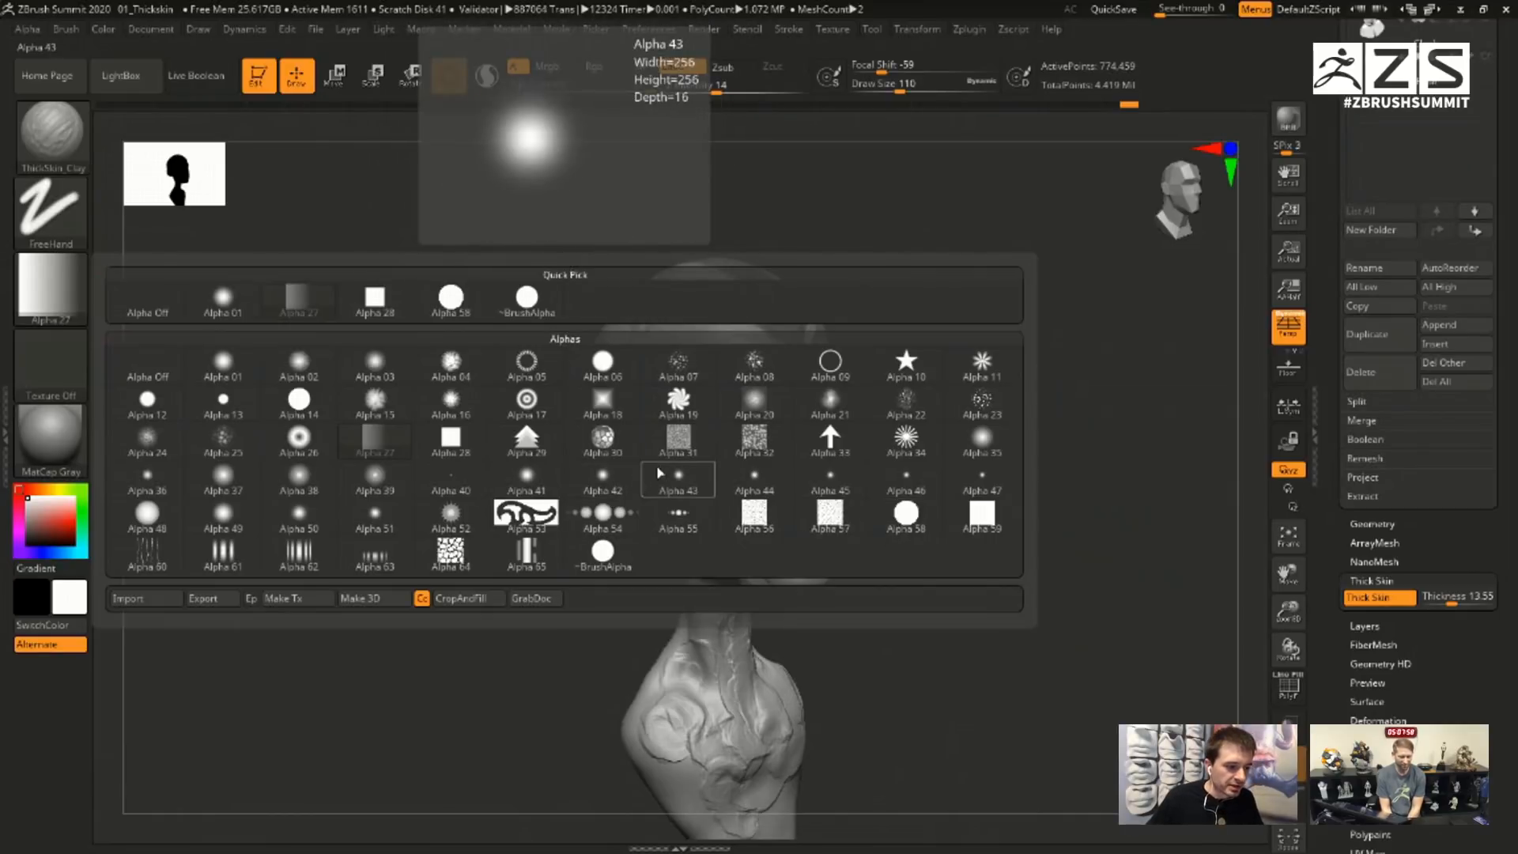
mouse_move(613, 461)
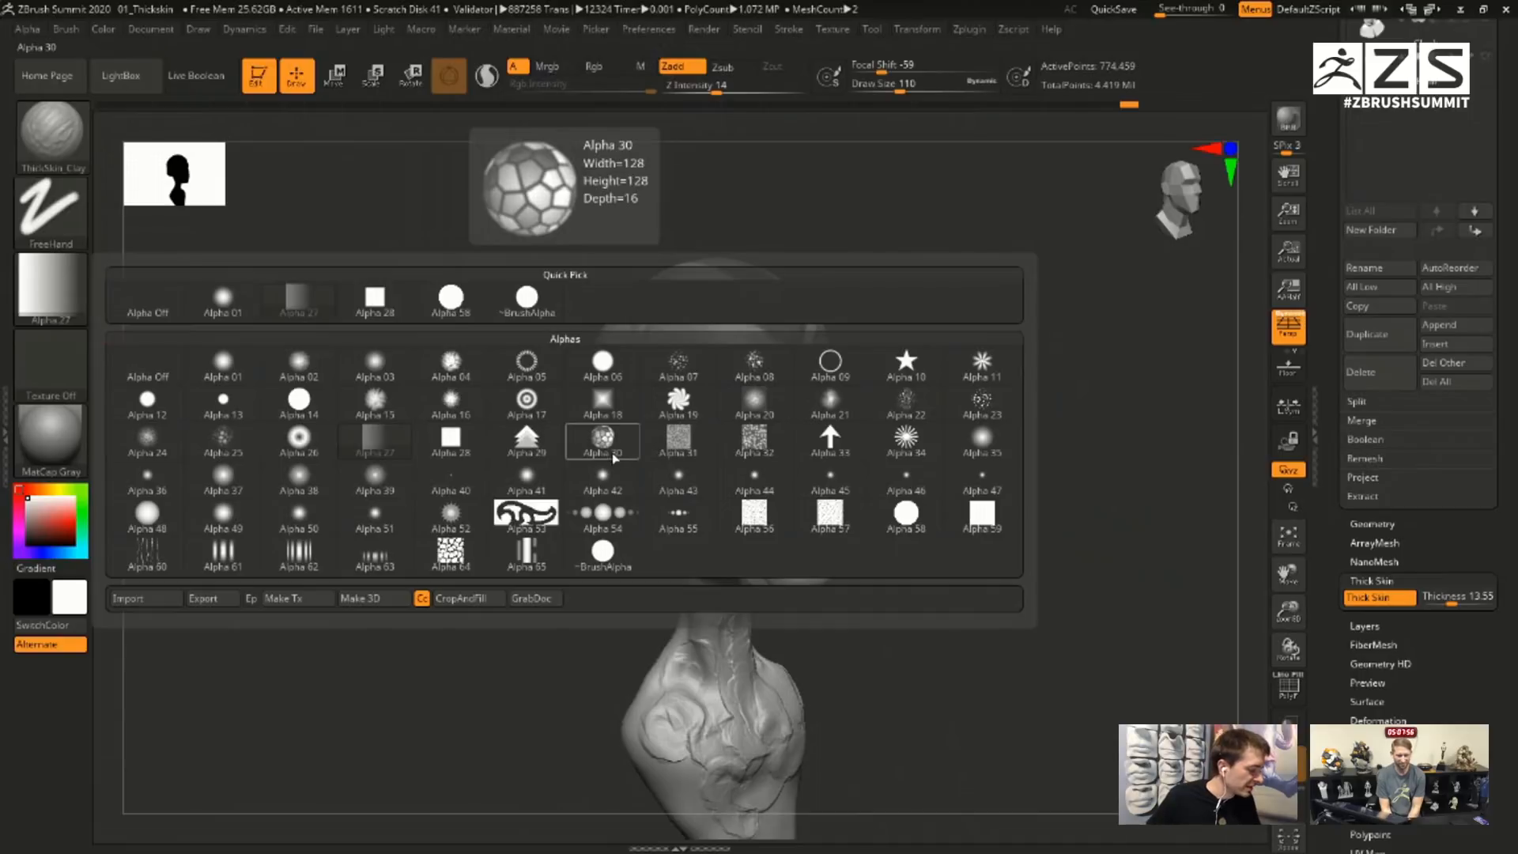
click(613, 459)
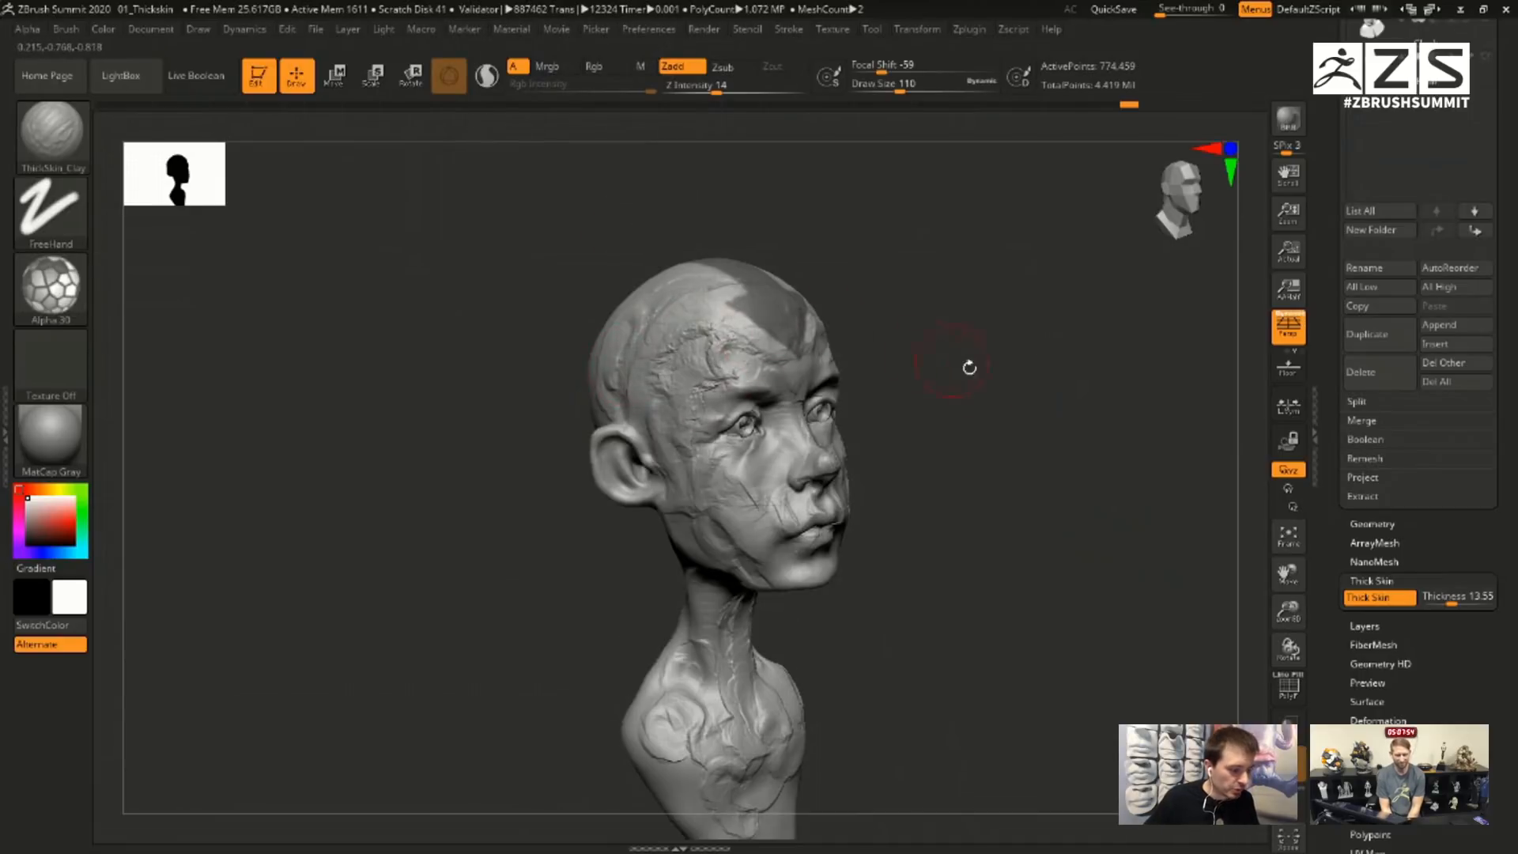
drag(969, 367, 964, 361)
- Spread the Alpha 30 skin texture over the cheek, jaw and side of the head
ctrl+right_drag(963, 361, 964, 426)
mouse_move(659, 479)
mouse_down()
mouse_move(684, 557)
mouse_move(776, 622)
mouse_move(798, 522)
mouse_move(711, 332)
mouse_move(565, 475)
mouse_move(668, 301)
mouse_move(506, 427)
mouse_move(644, 568)
mouse_move(676, 637)
mouse_up()
ctrl+right_drag(1006, 514, 980, 483)
drag(980, 482, 888, 542)
mouse_move(699, 624)
mouse_down()
mouse_move(666, 668)
mouse_move(760, 719)
mouse_move(791, 450)
mouse_move(754, 395)
mouse_up()
drag(933, 409, 566, 425)
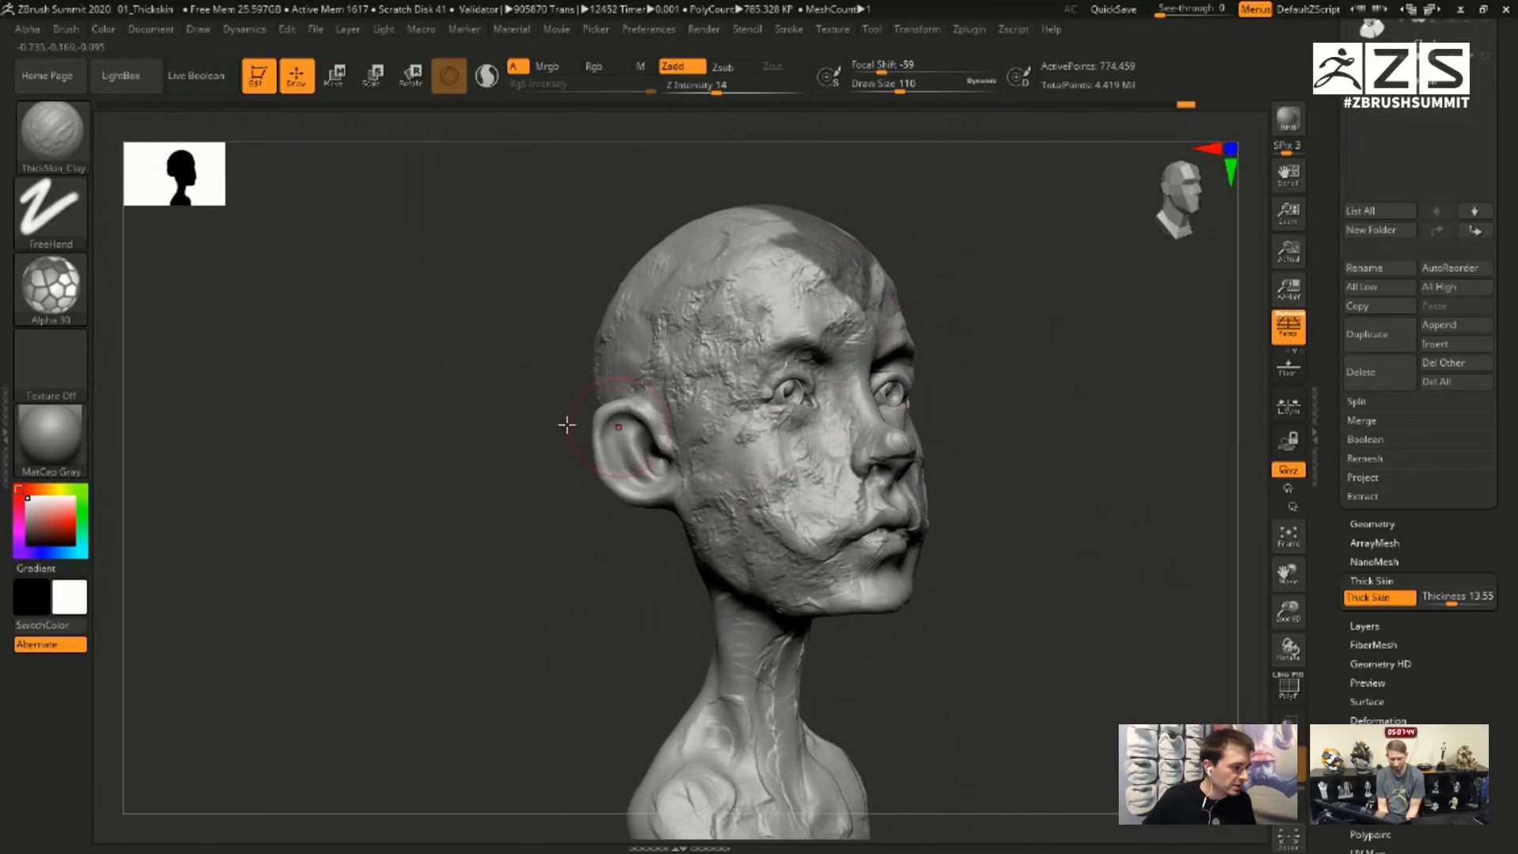
- Switch the brush to Alpha 60 and cover the cheek, temple, forehead and jaw with stringy skin texture
click(51, 286)
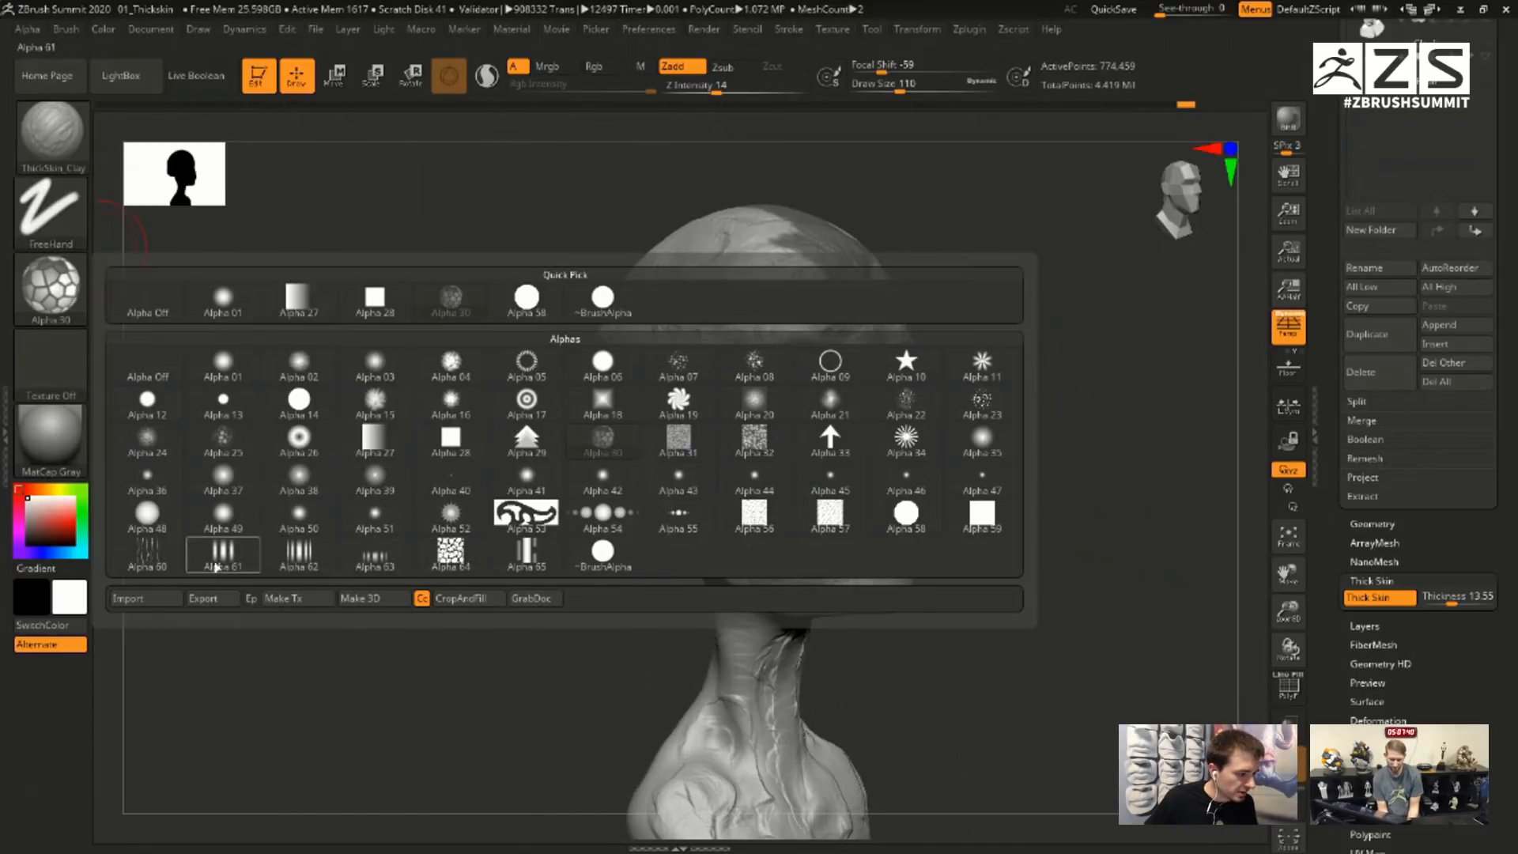
click(155, 565)
alt+right_drag(1019, 553, 1010, 533)
mouse_move(822, 468)
mouse_down()
mouse_move(814, 420)
mouse_move(757, 464)
mouse_up()
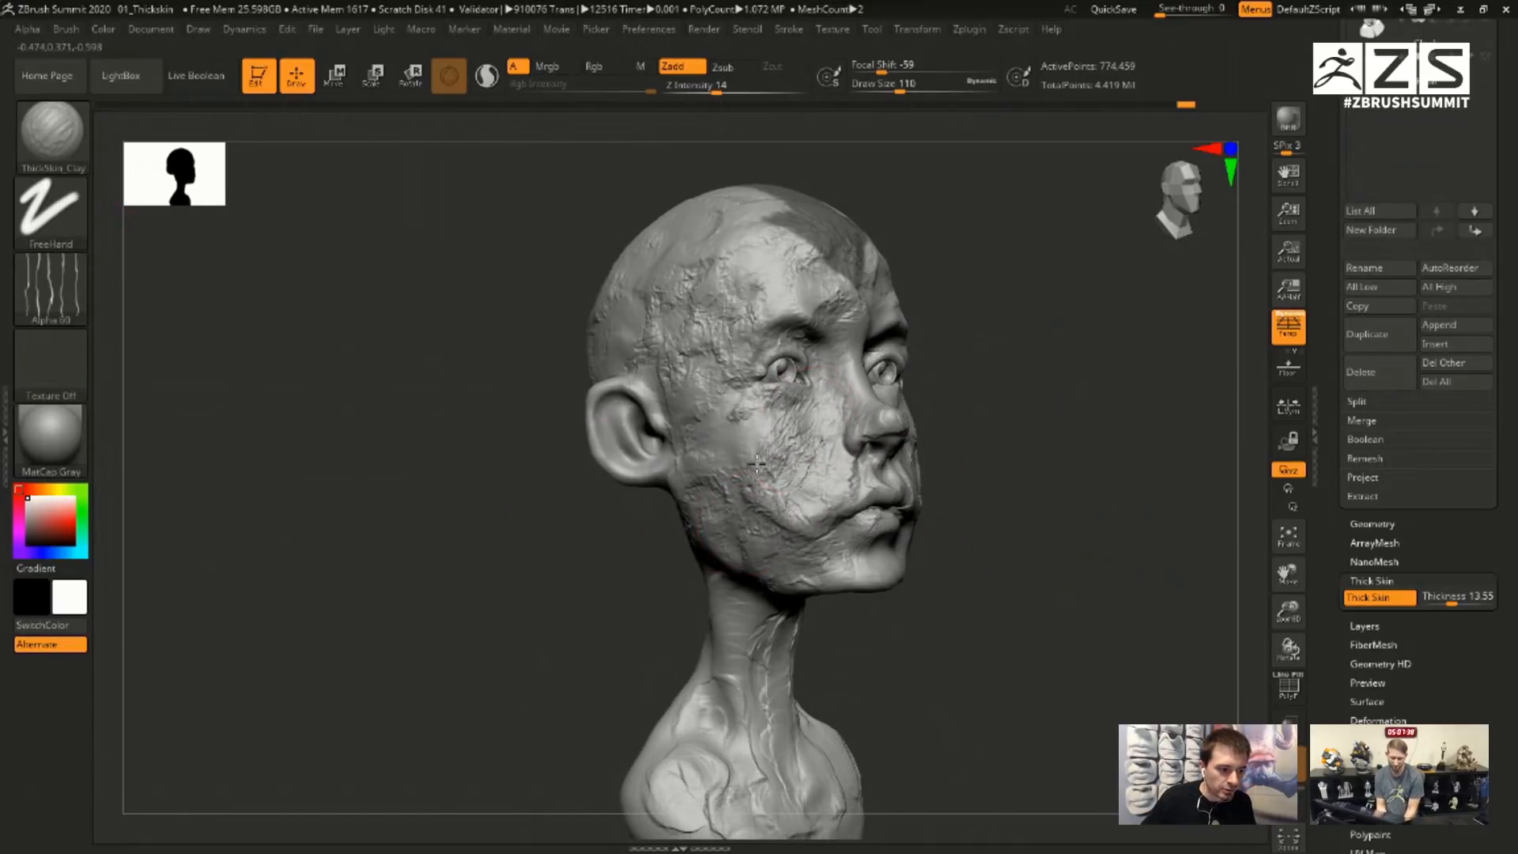
drag(716, 390, 794, 261)
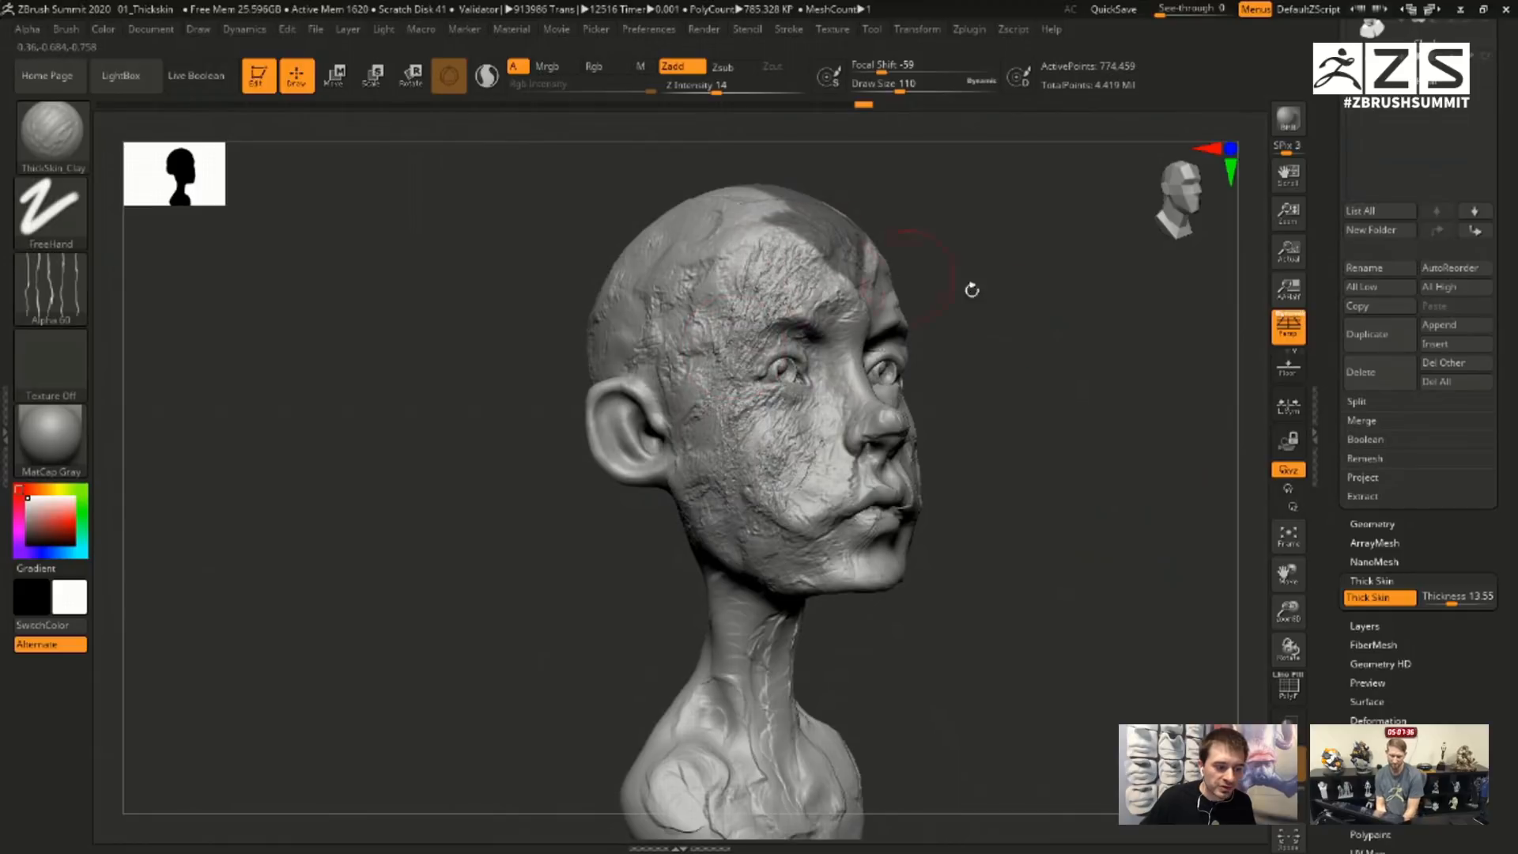
drag(971, 289, 998, 293)
mouse_move(725, 428)
mouse_down()
mouse_move(806, 467)
mouse_move(739, 442)
mouse_move(756, 501)
mouse_move(716, 391)
mouse_move(732, 475)
mouse_move(759, 514)
mouse_move(786, 479)
mouse_move(814, 530)
mouse_move(794, 433)
mouse_move(803, 379)
mouse_move(826, 443)
mouse_up()
drag(996, 342, 905, 395)
mouse_move(787, 464)
mouse_down()
mouse_move(837, 554)
mouse_move(878, 577)
mouse_move(774, 407)
mouse_move(782, 268)
mouse_move(822, 237)
mouse_up()
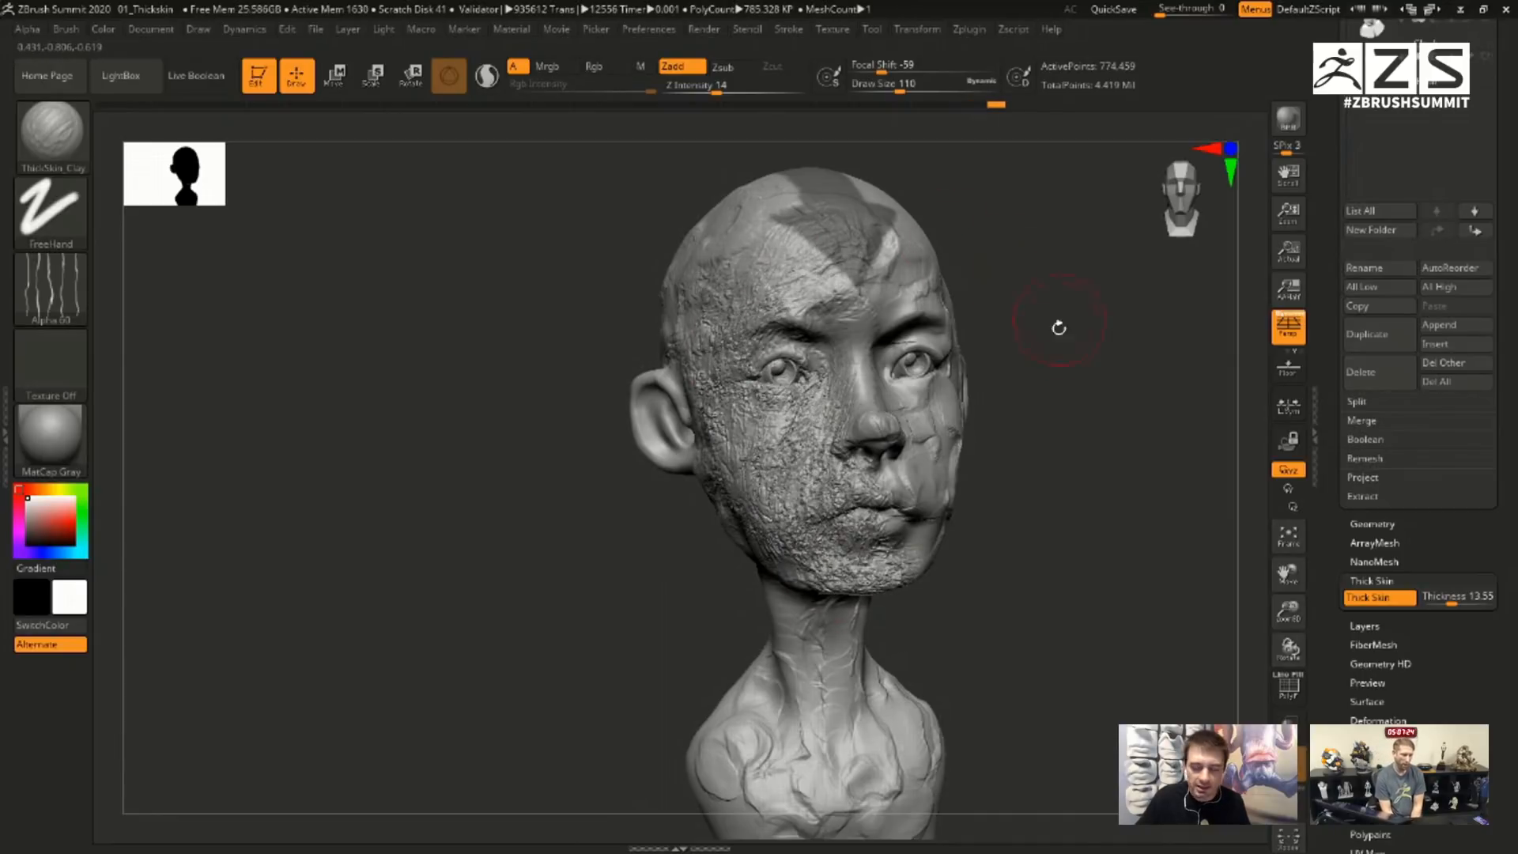
- Switch the brush alpha to ~BrushAlpha and lay smooth planes over the textured temple, cheek and jaw
click(51, 289)
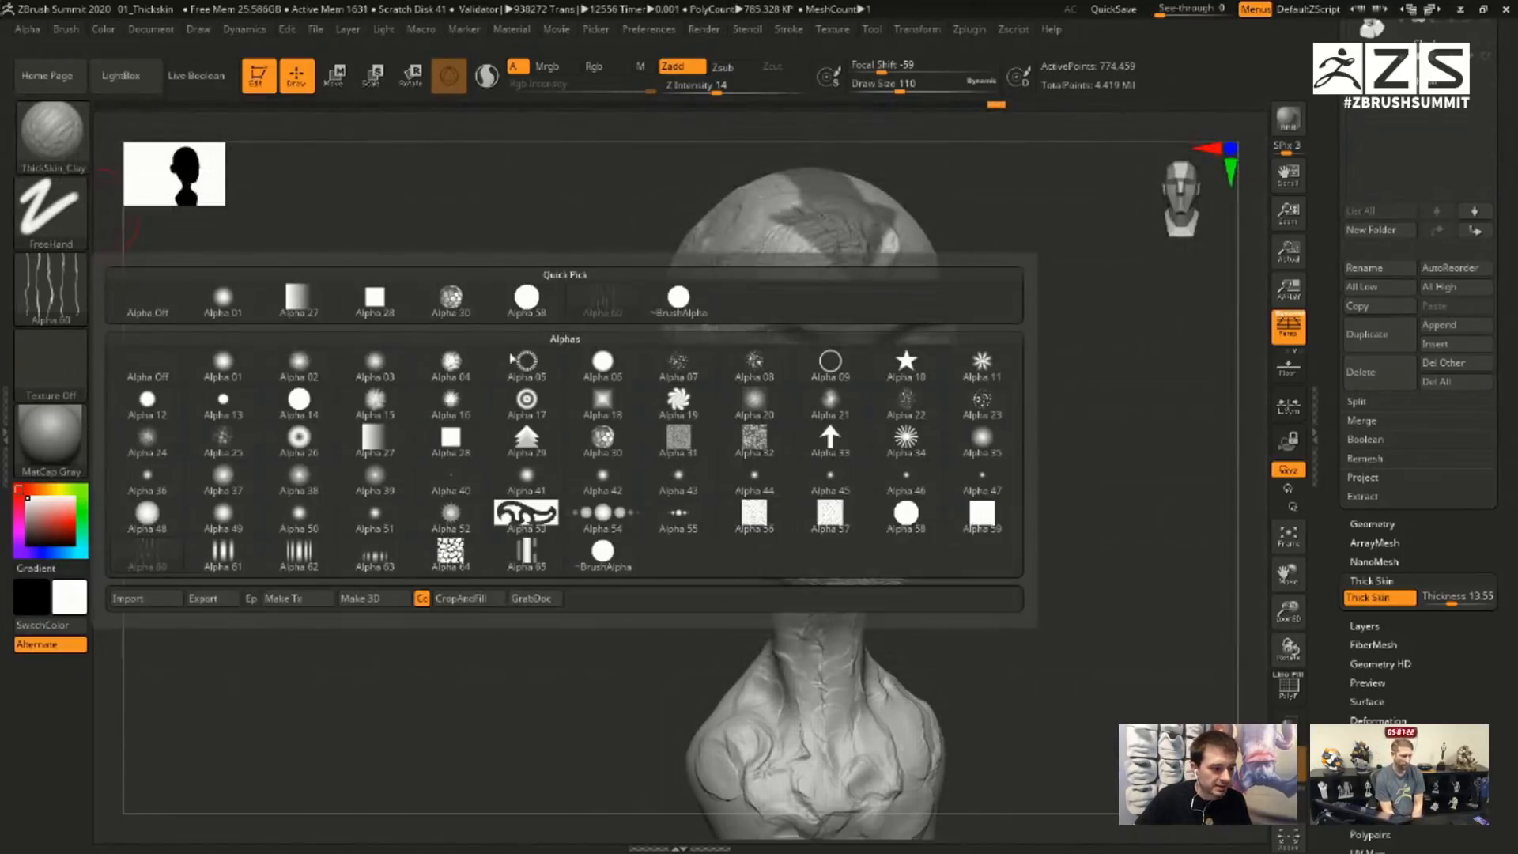
click(668, 310)
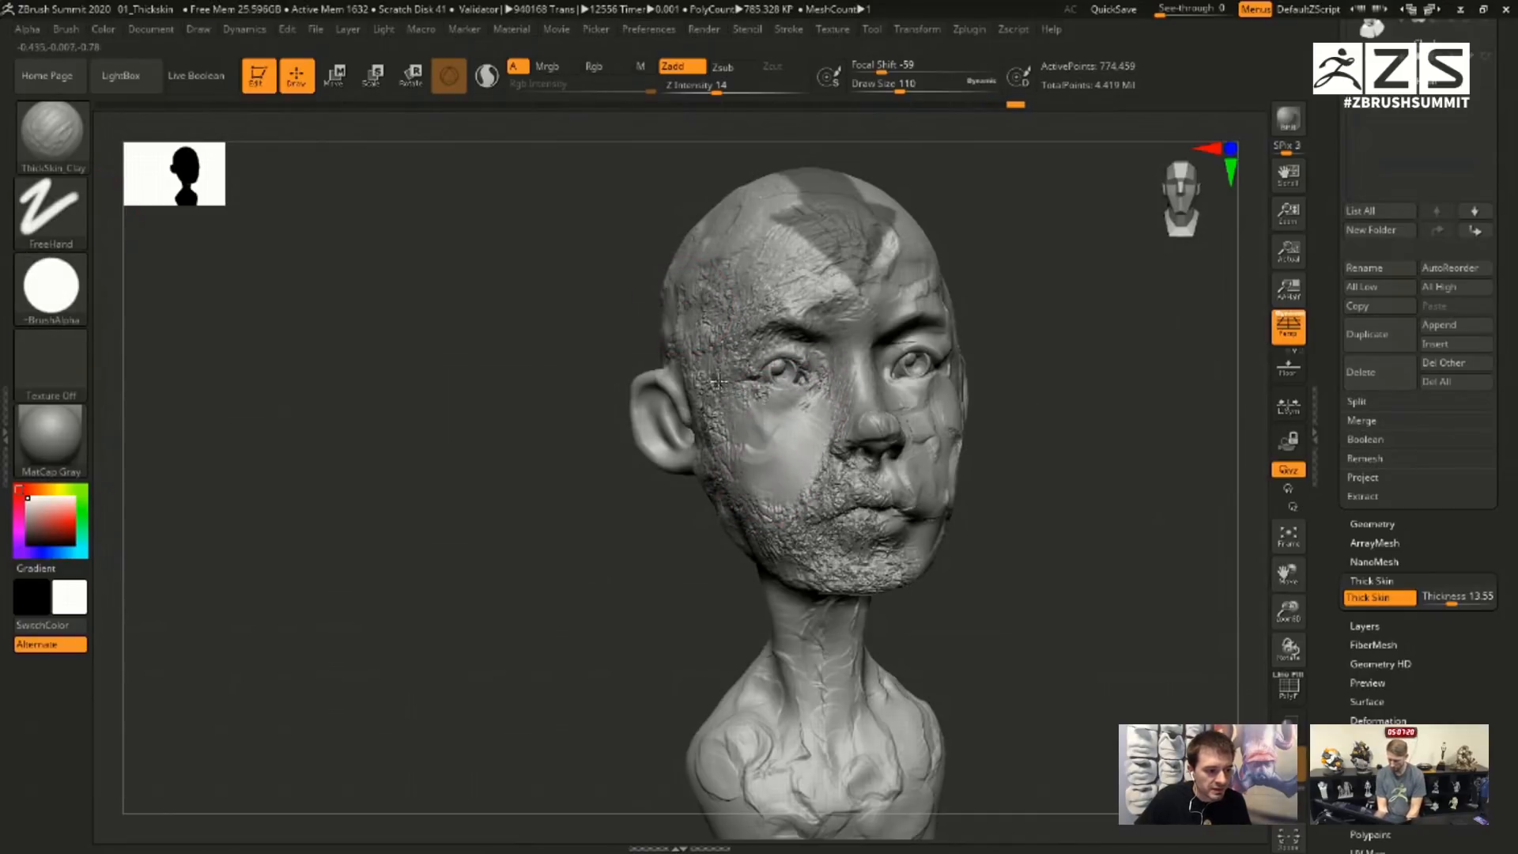
mouse_move(717, 381)
mouse_down()
mouse_move(743, 324)
mouse_move(799, 316)
mouse_move(838, 450)
mouse_move(869, 491)
mouse_up()
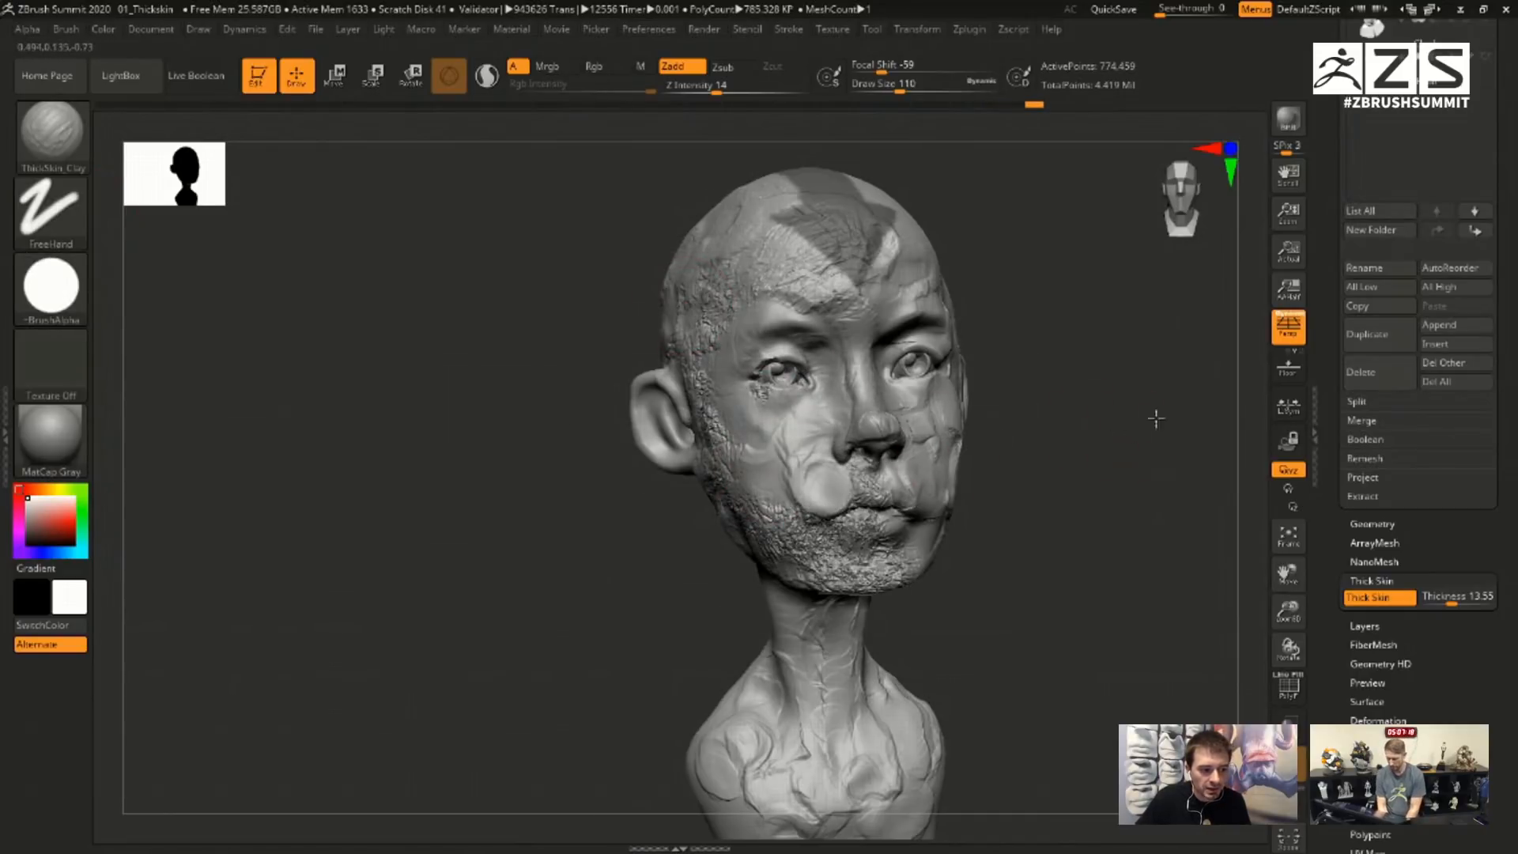
drag(1155, 418, 1217, 419)
mouse_move(739, 447)
mouse_down()
mouse_move(800, 545)
mouse_move(838, 557)
mouse_up()
mouse_move(1051, 513)
mouse_down()
mouse_move(965, 515)
mouse_move(977, 506)
mouse_up()
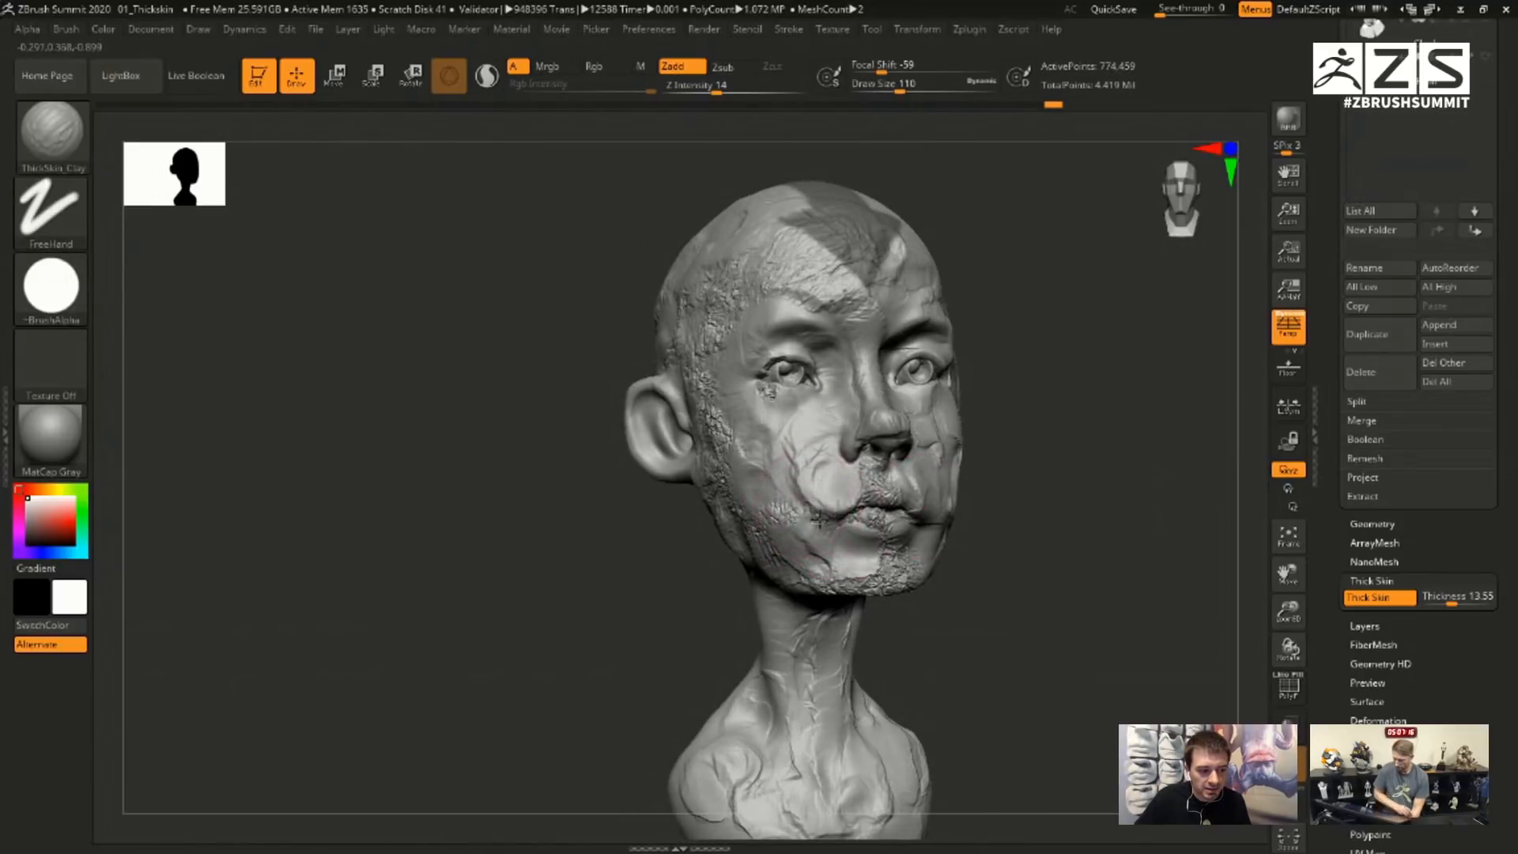
- Work smooth ~BrushAlpha strokes over the chin, beside the nose, around the eye and across the brow
mouse_move(862, 546)
mouse_down()
mouse_move(806, 475)
mouse_move(854, 408)
mouse_up()
mouse_move(785, 376)
mouse_down()
mouse_move(814, 356)
mouse_move(778, 391)
mouse_move(826, 399)
mouse_up()
mouse_move(1068, 487)
mouse_down()
mouse_move(1094, 484)
mouse_move(1052, 481)
mouse_up()
mouse_move(772, 390)
mouse_down()
mouse_move(807, 385)
mouse_move(794, 336)
mouse_move(833, 321)
mouse_up()
mouse_move(1068, 396)
mouse_down()
mouse_move(1056, 413)
mouse_move(1103, 411)
mouse_move(1089, 462)
mouse_up()
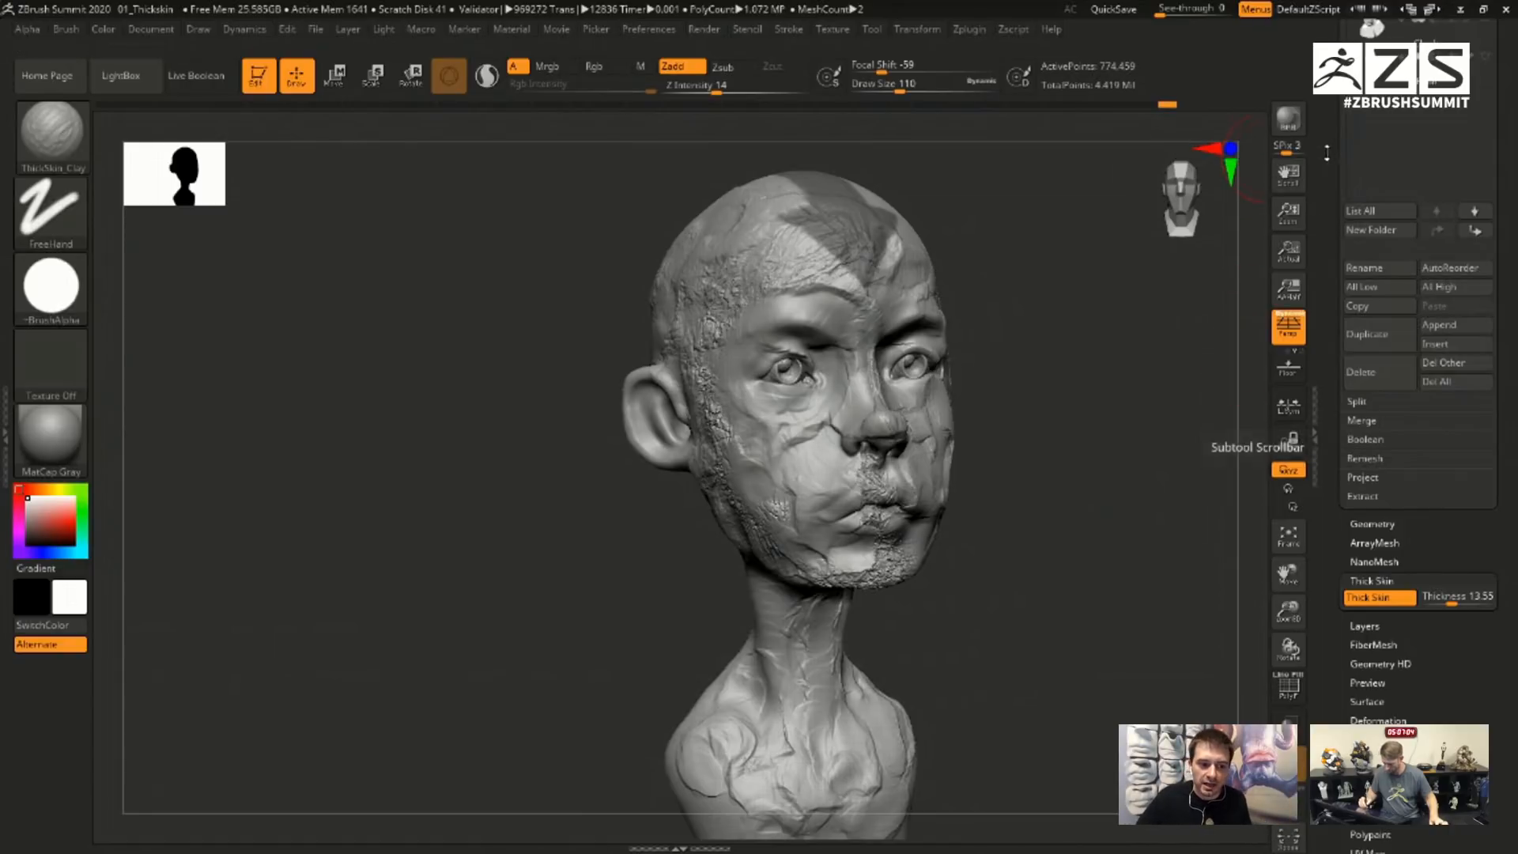
- Switch to the seated woman sculpt with the Dress subtool active and examine the sculpted fabric folds
drag(1328, 170, 1398, 340)
click(1378, 314)
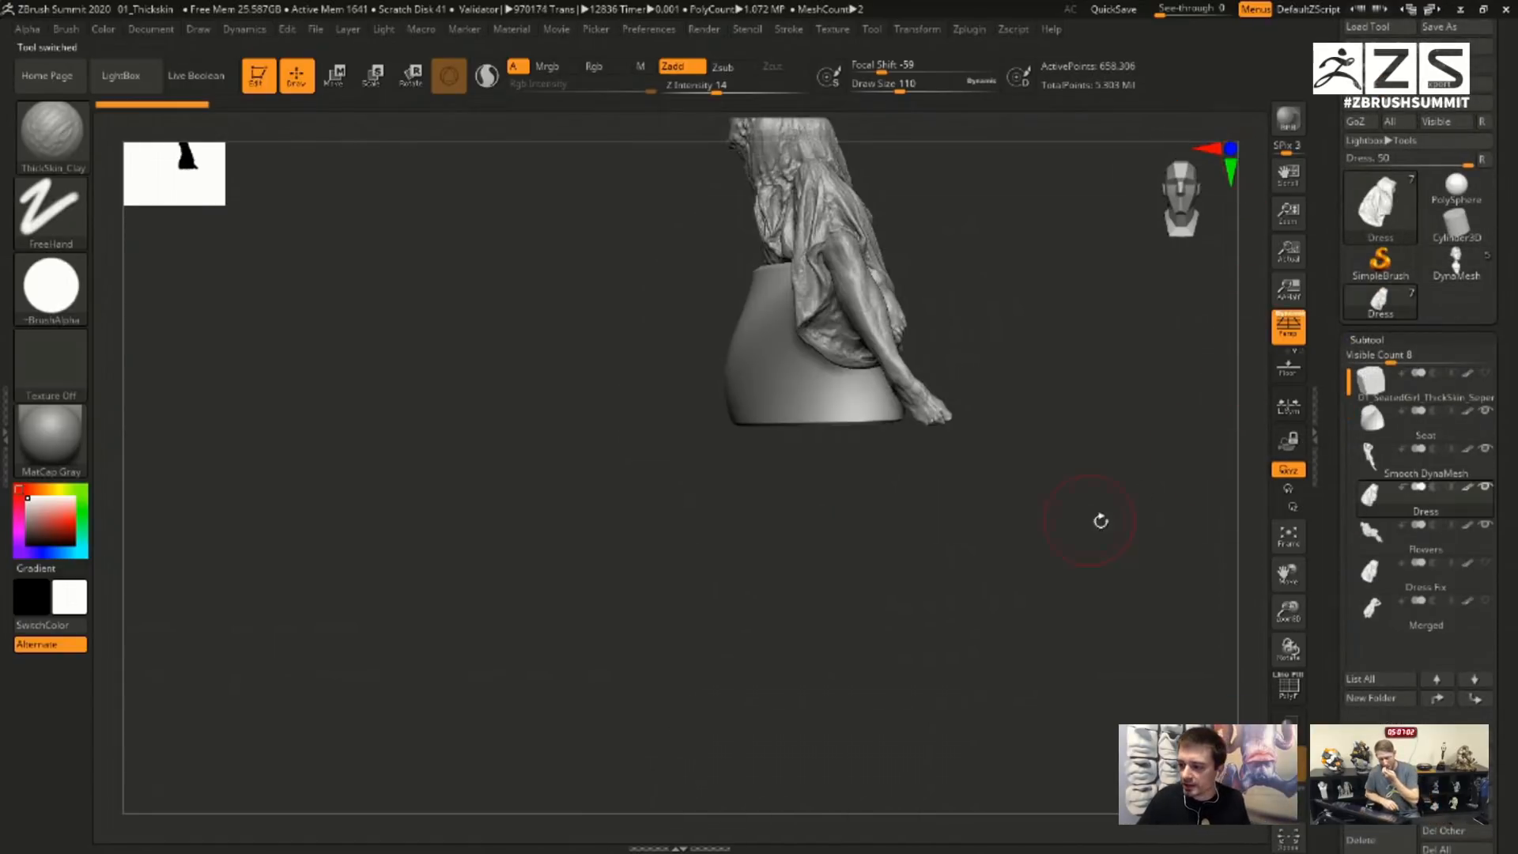
mouse_move(1096, 453)
alt+mouse_down()
mouse_move(1043, 545)
mouse_move(1054, 515)
mouse_move(1045, 545)
mouse_move(1060, 535)
mouse_move(1067, 558)
mouse_move(1075, 506)
alt+mouse_up()
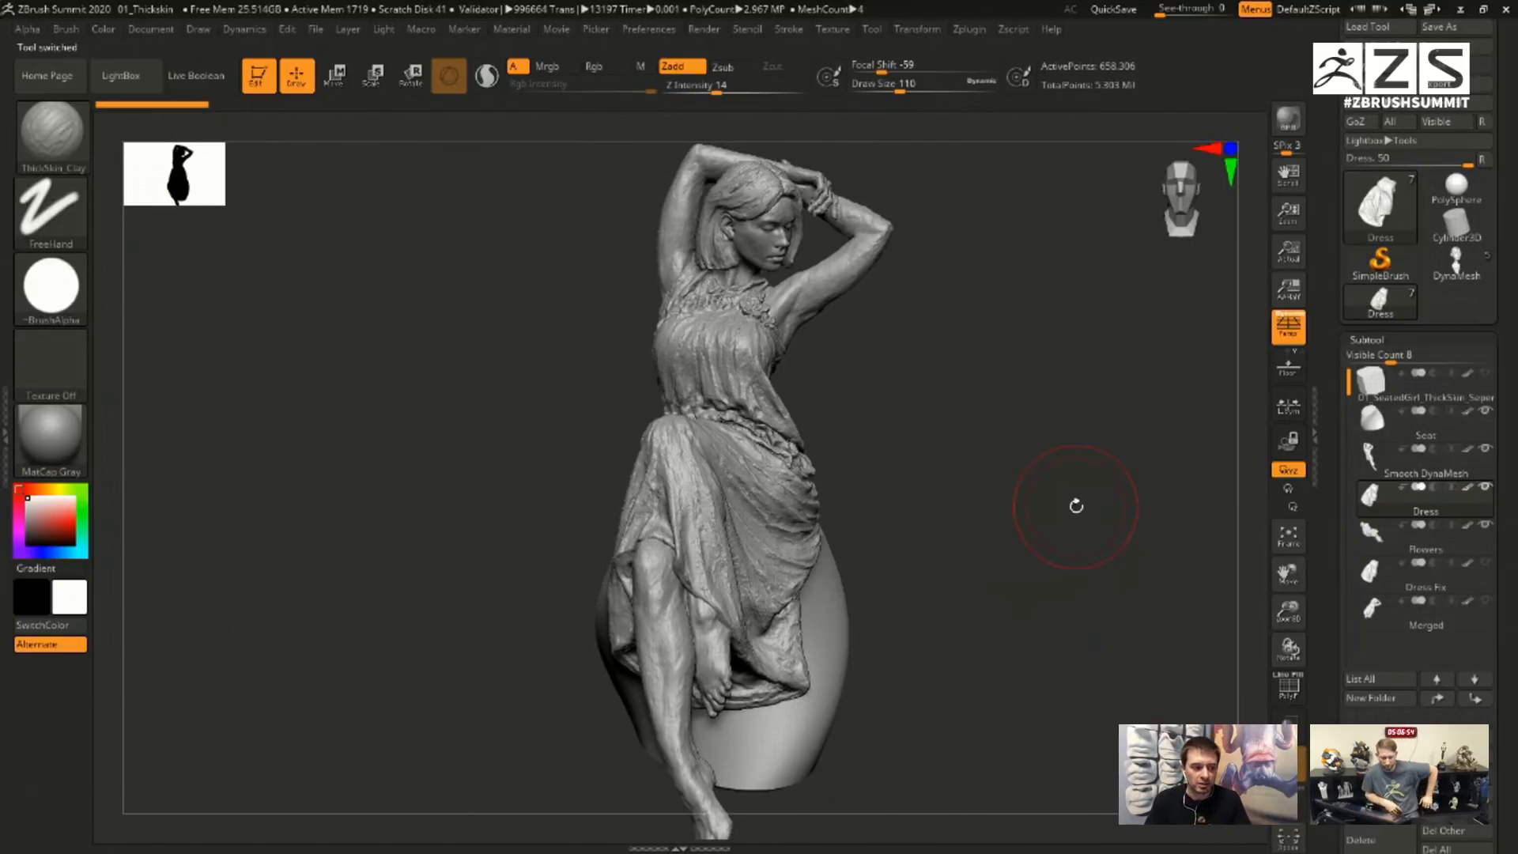
mouse_move(1140, 345)
mouse_down()
mouse_move(1088, 444)
mouse_move(1101, 445)
mouse_move(1087, 438)
mouse_move(1096, 377)
mouse_up()
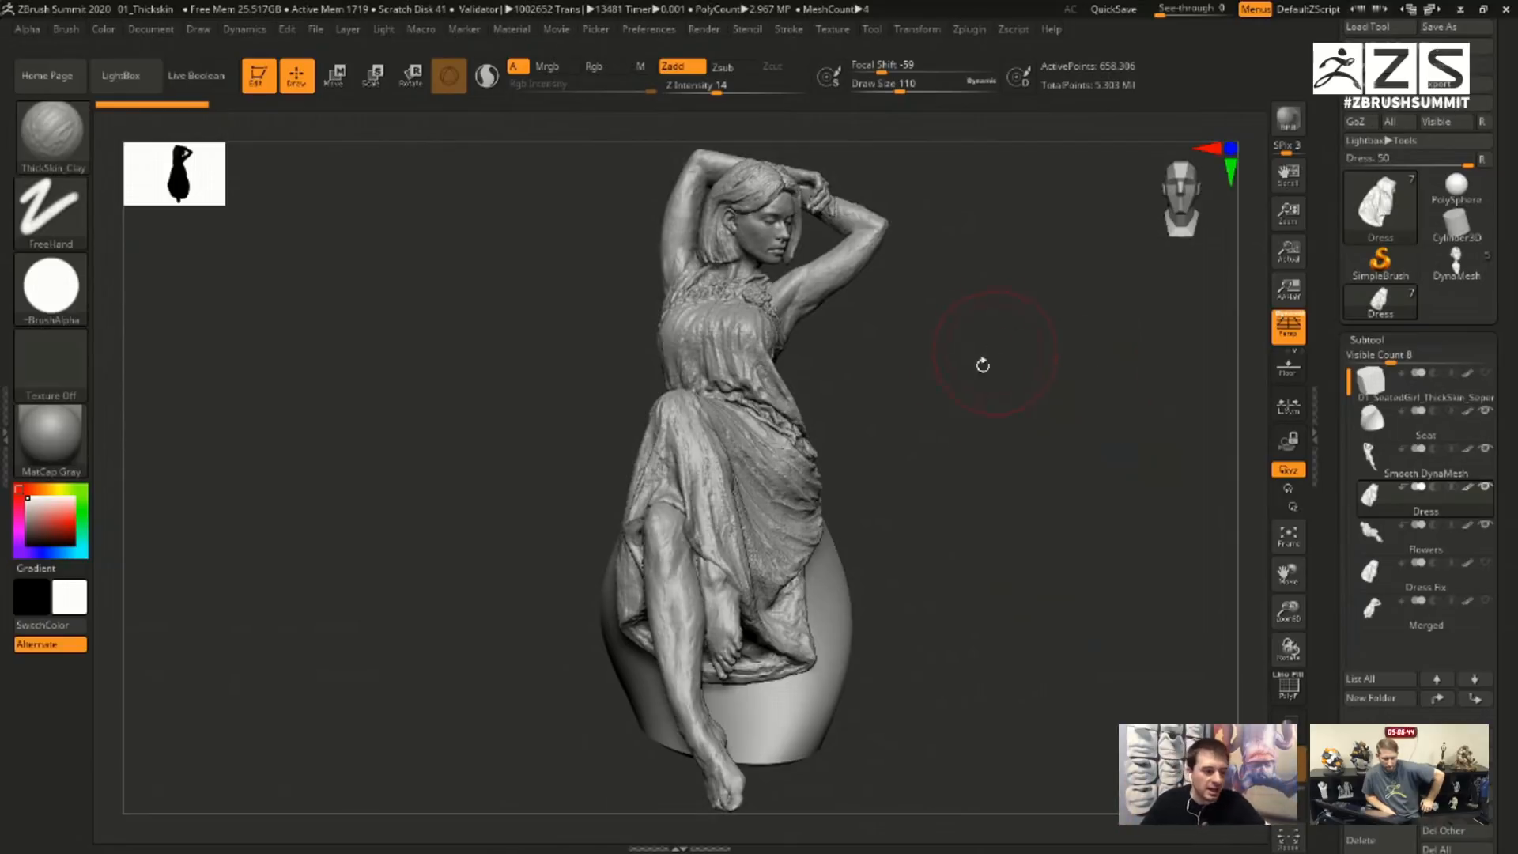
mouse_move(983, 365)
mouse_down()
mouse_move(985, 427)
mouse_move(1010, 432)
mouse_move(977, 439)
mouse_move(1000, 439)
mouse_move(913, 382)
mouse_move(945, 453)
mouse_move(1017, 474)
mouse_move(694, 492)
mouse_up()
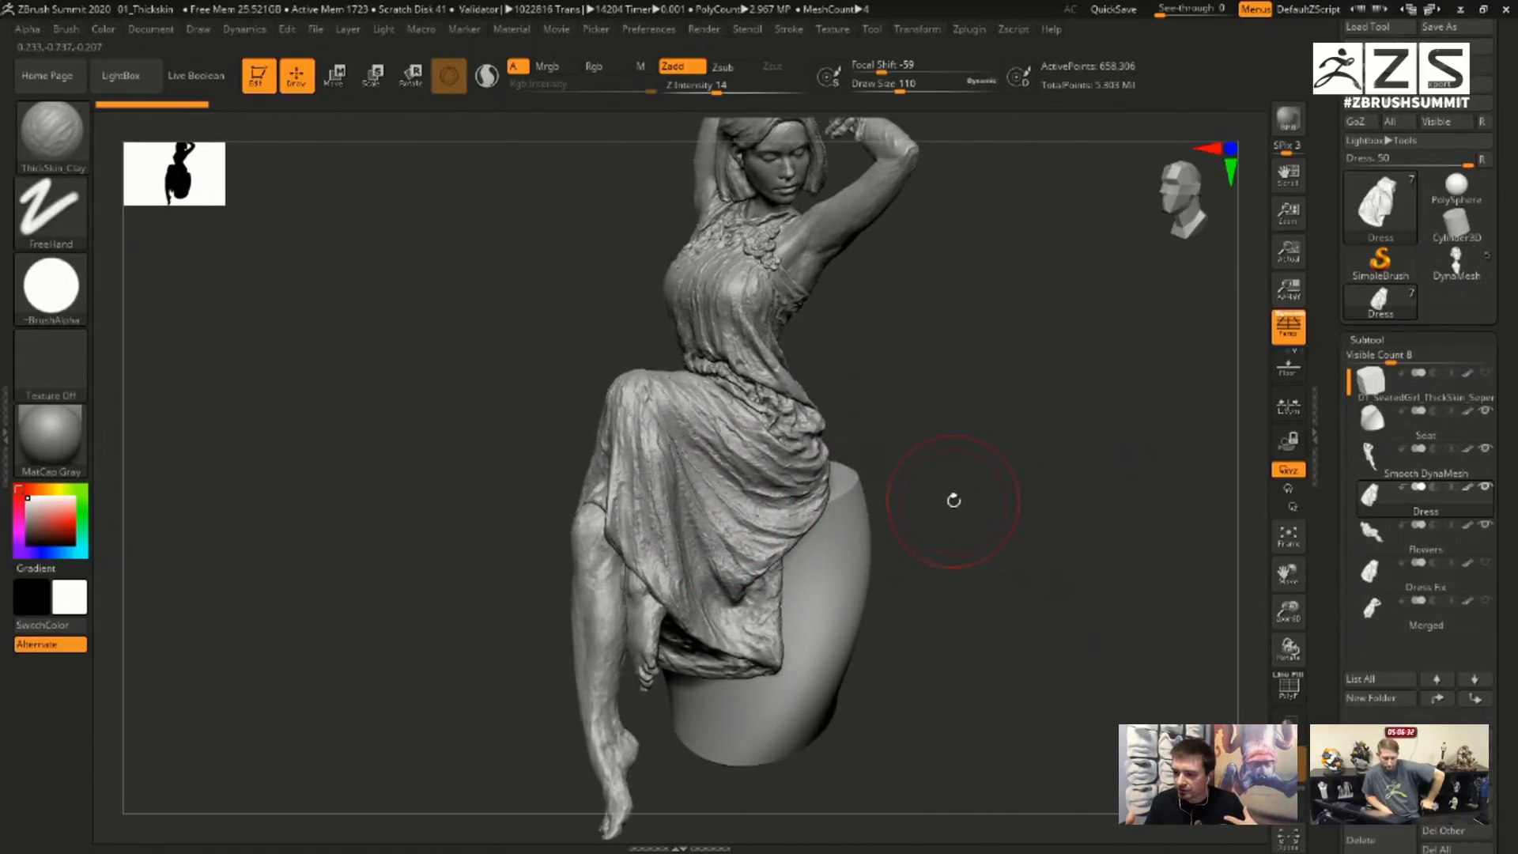
drag(897, 390, 918, 403)
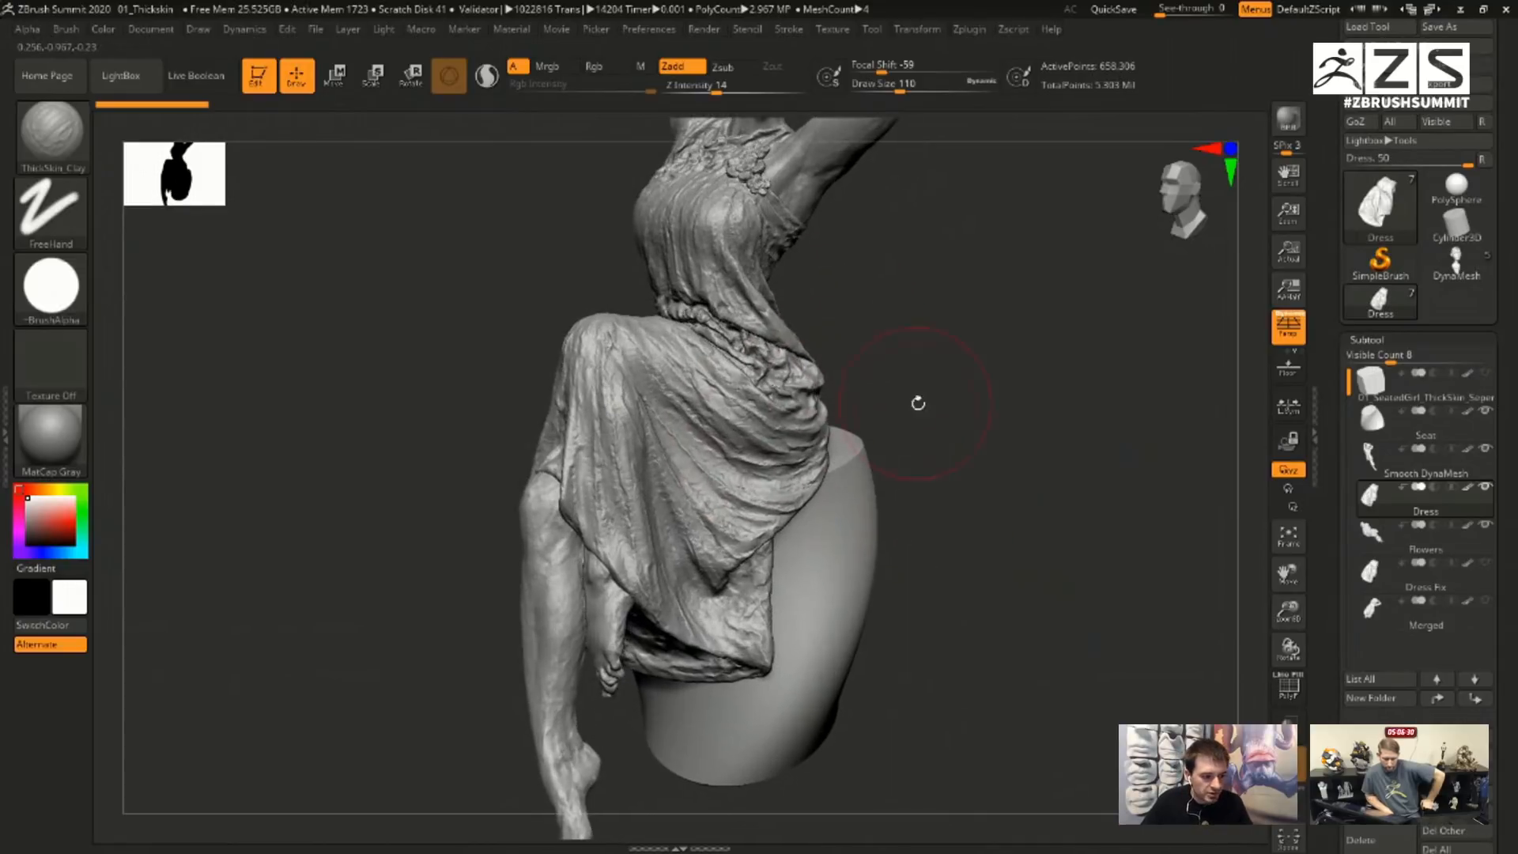
drag(1013, 453, 1021, 471)
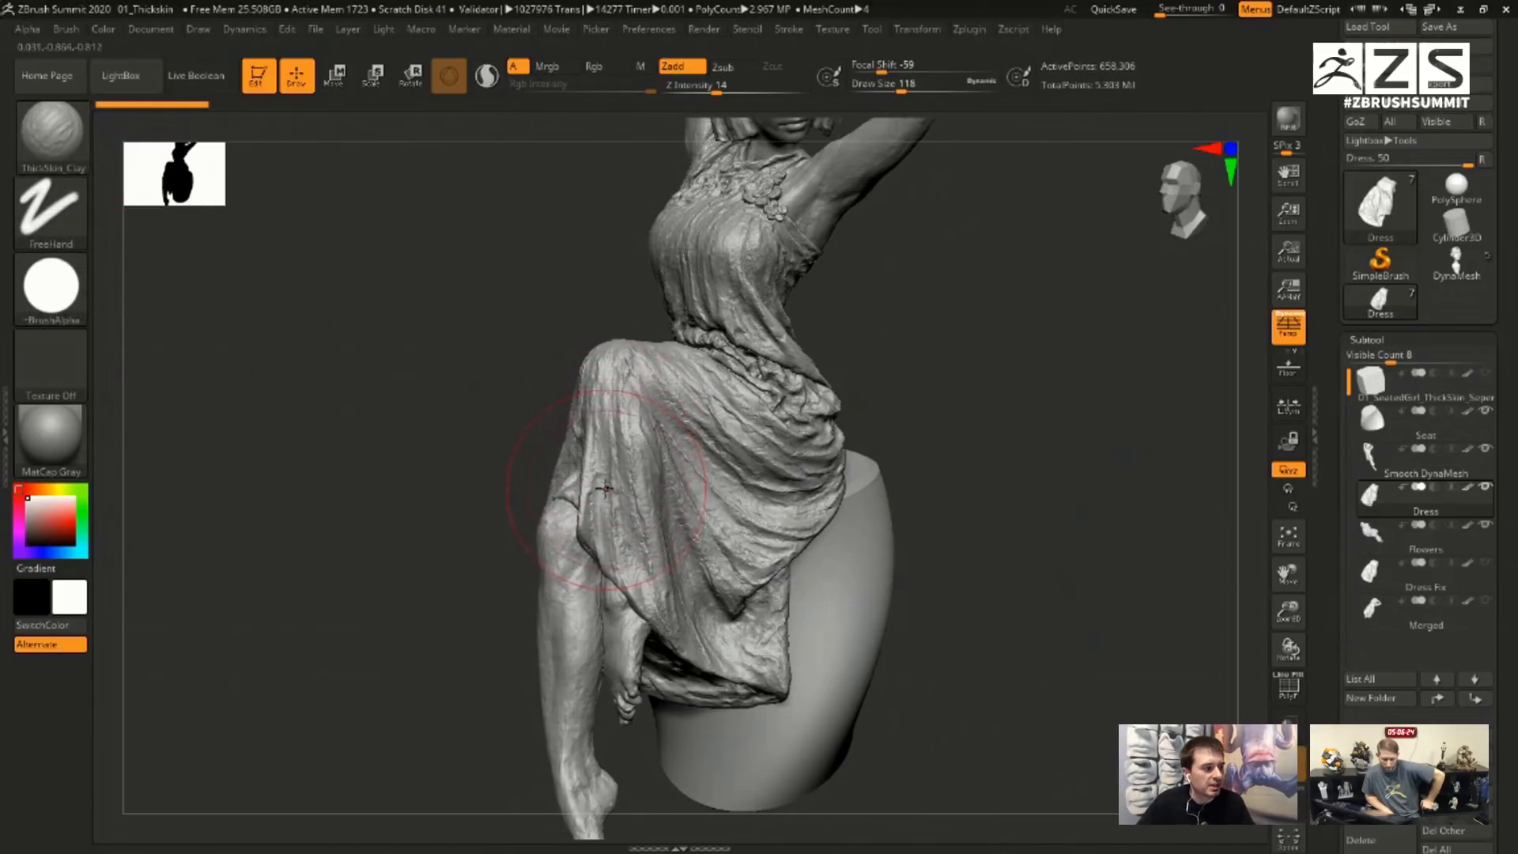
- Smooth the creases out of the skirt from knee to hem at draw size 150
shift+drag(622, 464, 755, 613)
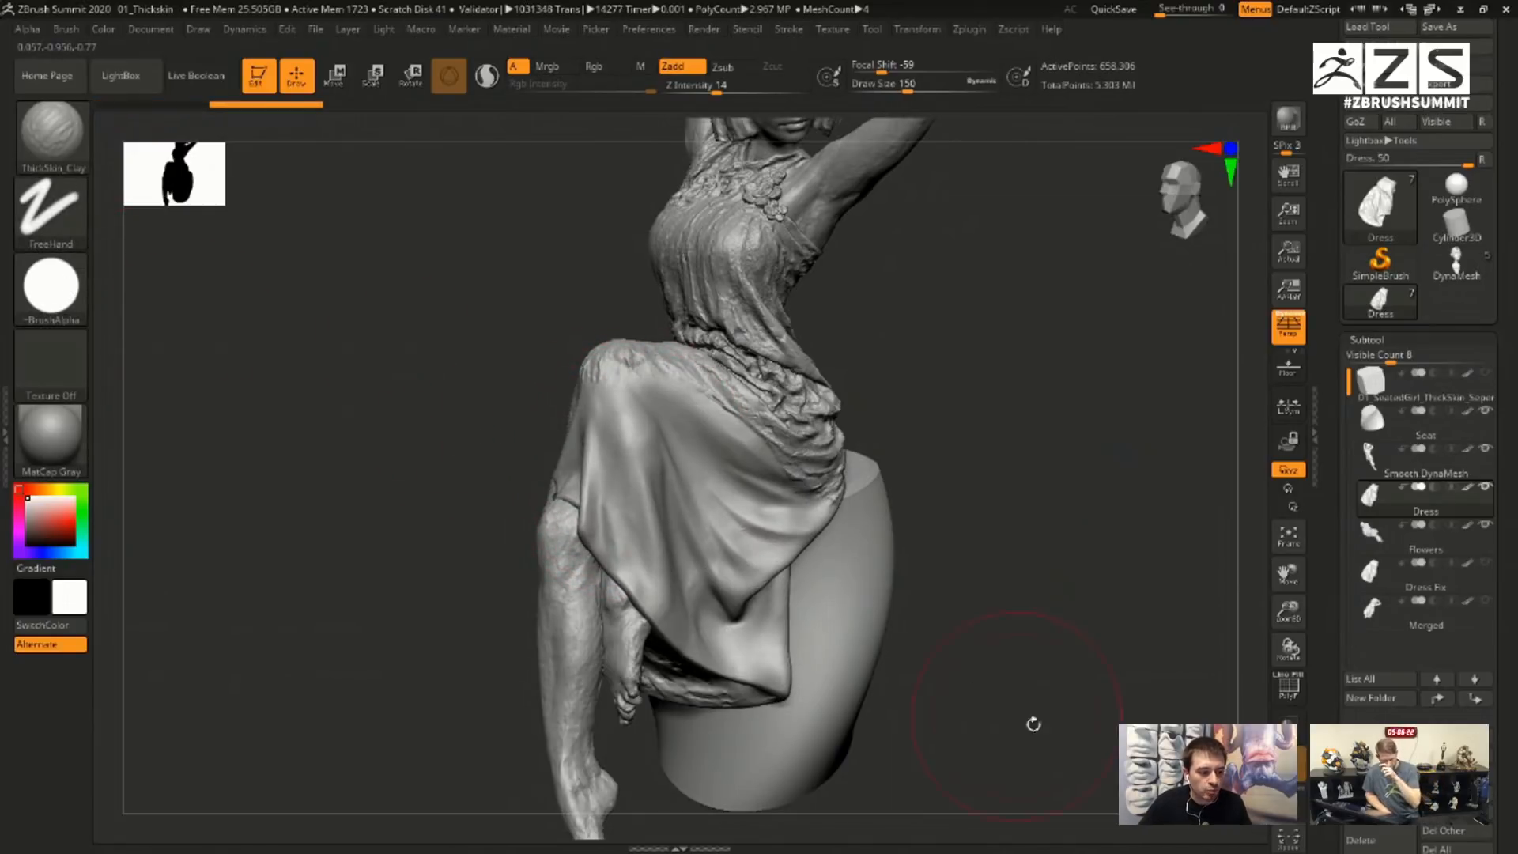
mouse_move(663, 521)
shift+mouse_down()
mouse_move(628, 490)
mouse_move(735, 532)
mouse_move(743, 600)
shift+mouse_up()
mouse_move(1094, 617)
mouse_down()
mouse_move(1070, 609)
mouse_move(1112, 660)
mouse_up()
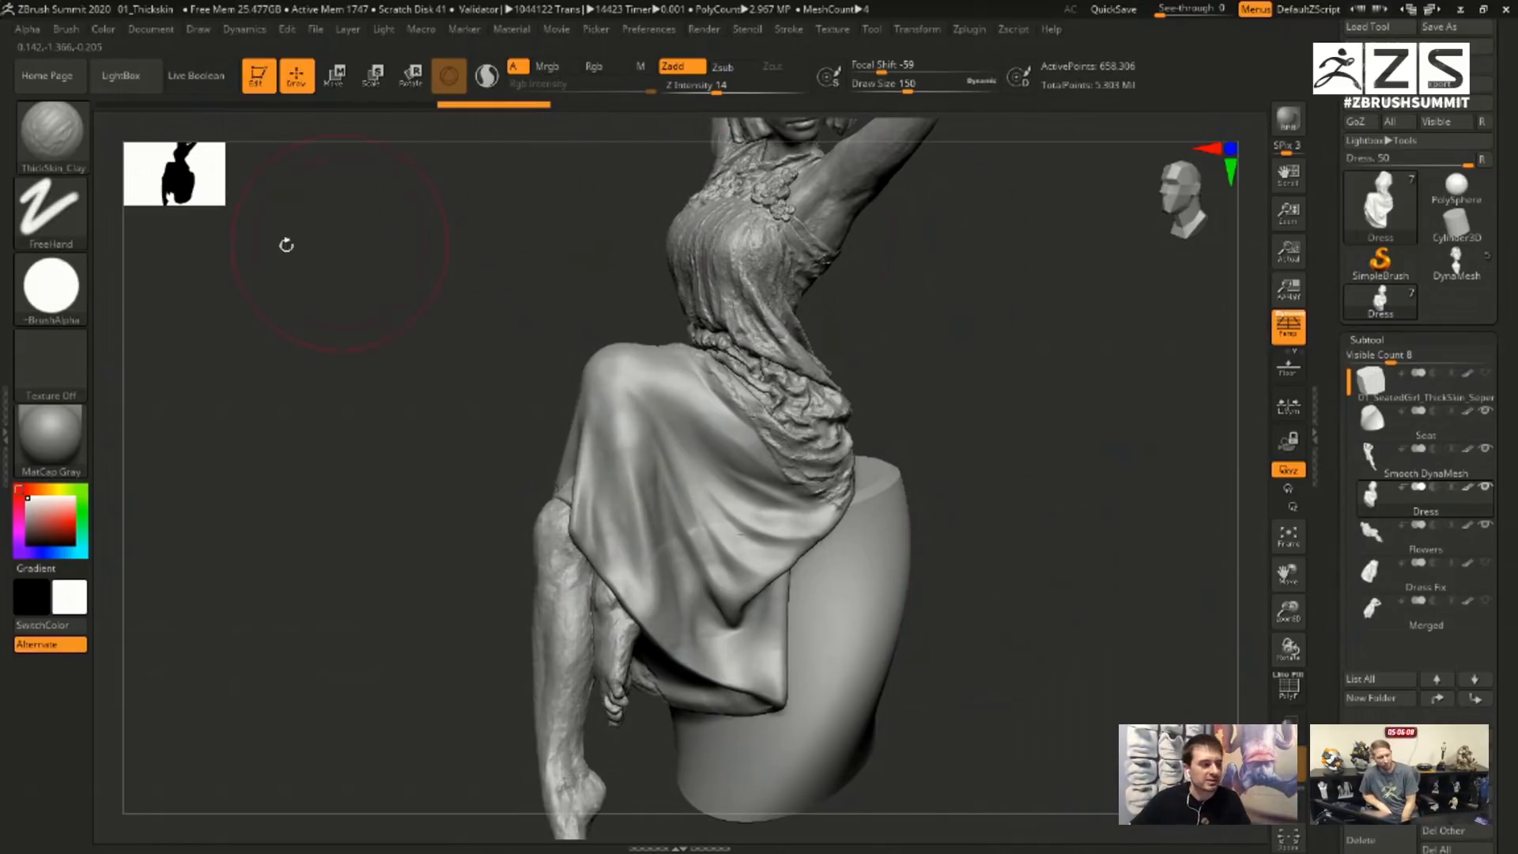
- Reduce the draw size to 33 and sculpt the first clay folds across the smoothed skirt from knee to hem
mouse_move(926, 420)
mouse_down()
mouse_move(1017, 424)
mouse_move(1000, 422)
mouse_up()
key(s)
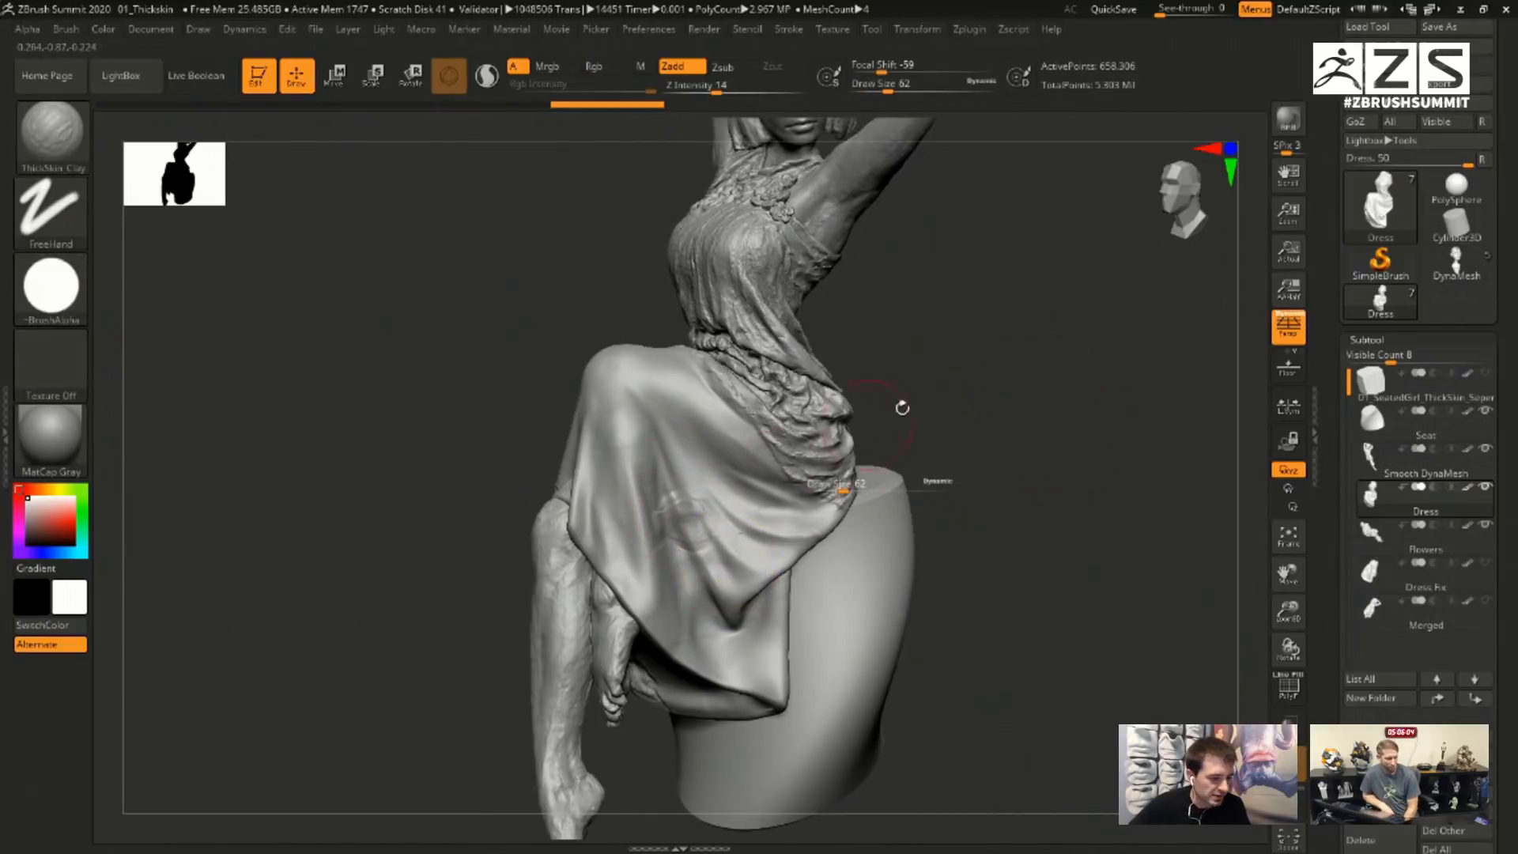
drag(995, 366, 995, 381)
drag(843, 490, 826, 491)
key(s)
mouse_move(742, 597)
mouse_down()
mouse_move(617, 363)
mouse_move(641, 389)
mouse_up()
key(s)
mouse_move(1033, 387)
alt+mouse_down()
mouse_move(1064, 324)
mouse_move(925, 330)
alt+mouse_up()
drag(633, 312, 825, 569)
drag(951, 413, 1106, 482)
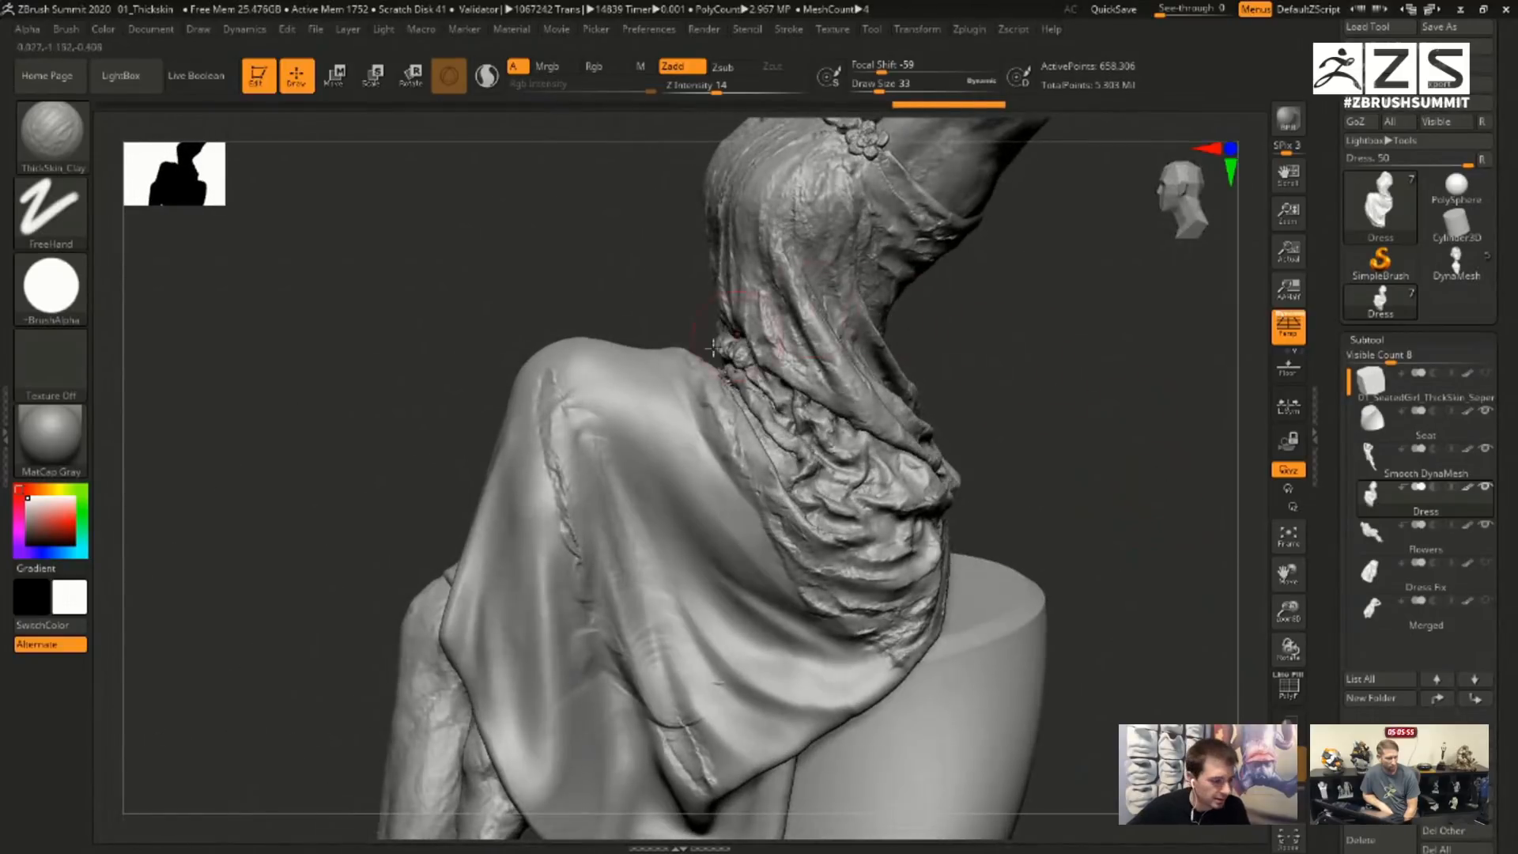
- Reduce the draw size to 18 and cover the upper skirt and thigh with fine running creases
mouse_move(586, 413)
mouse_down()
mouse_move(720, 673)
mouse_move(776, 742)
mouse_move(756, 657)
mouse_move(606, 401)
mouse_move(803, 681)
mouse_move(613, 399)
mouse_move(783, 621)
mouse_up()
key(s)
click(600, 424)
mouse_move(782, 621)
mouse_down()
mouse_move(625, 420)
mouse_move(712, 502)
mouse_move(644, 341)
mouse_move(525, 772)
mouse_move(509, 541)
mouse_up()
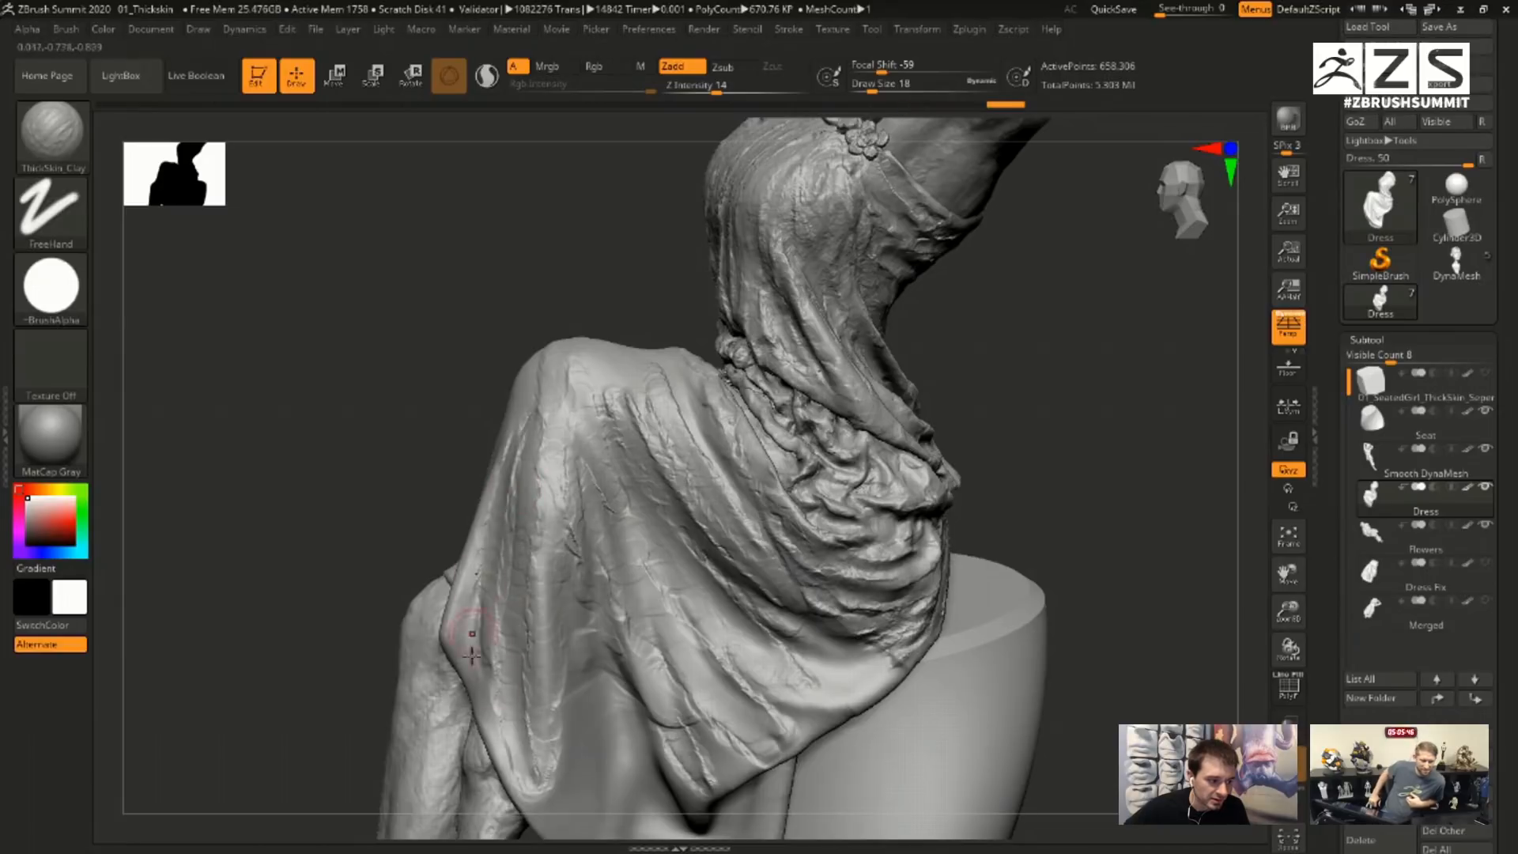
- Smooth the fabric over the knee and thigh, adding new fold strokes there at draw size 13
mouse_move(545, 371)
shift+mouse_down()
mouse_move(542, 554)
mouse_move(593, 632)
shift+mouse_up()
alt+drag(1092, 434, 1055, 356)
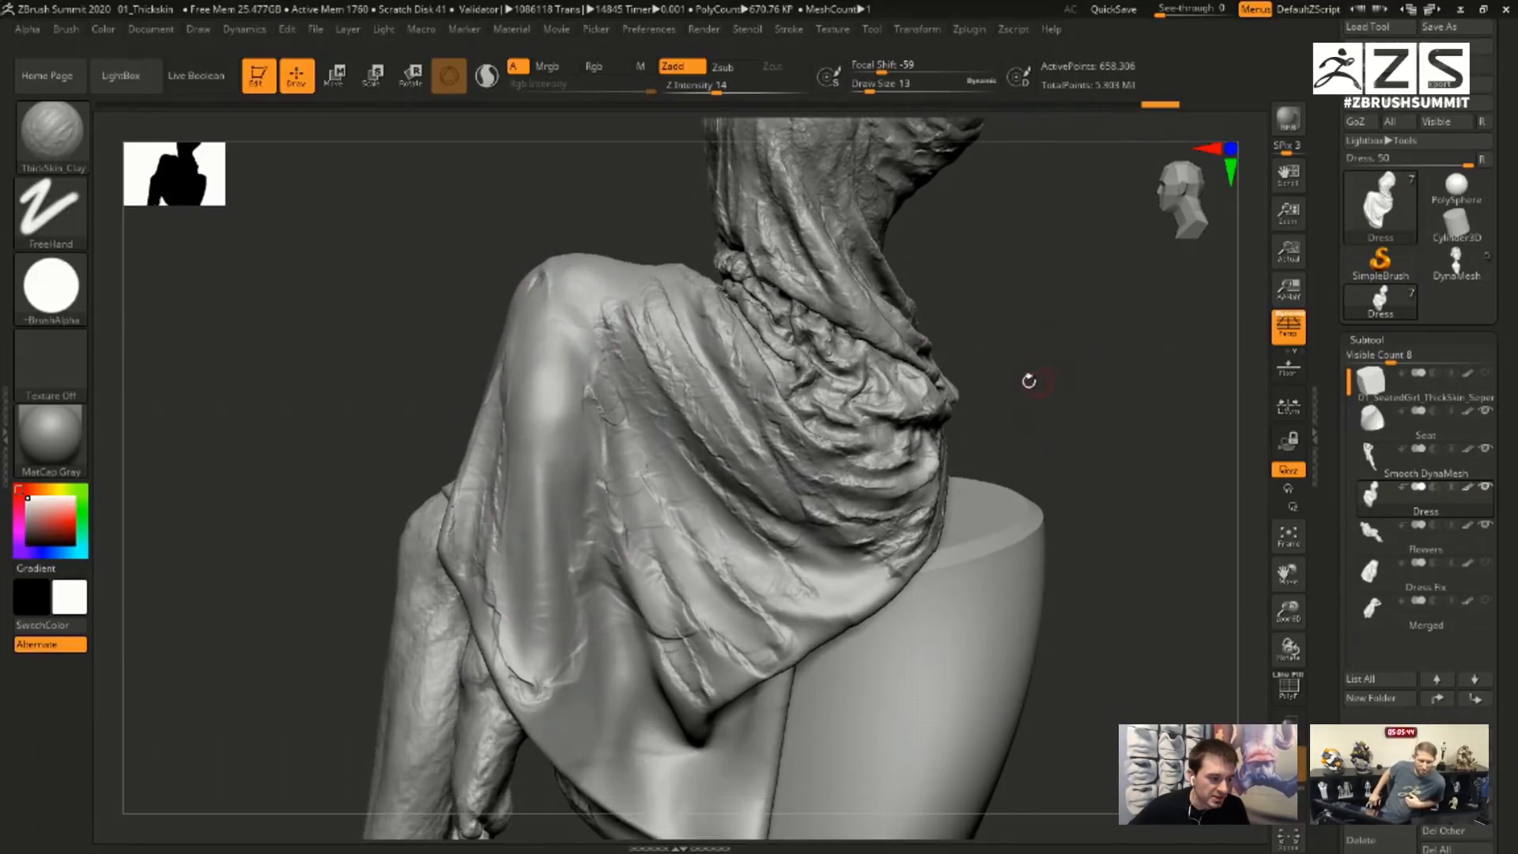
mouse_move(550, 661)
mouse_down()
mouse_move(525, 373)
mouse_move(579, 766)
mouse_move(582, 342)
mouse_up()
key(])
shift+drag(622, 757, 565, 369)
drag(703, 817, 698, 654)
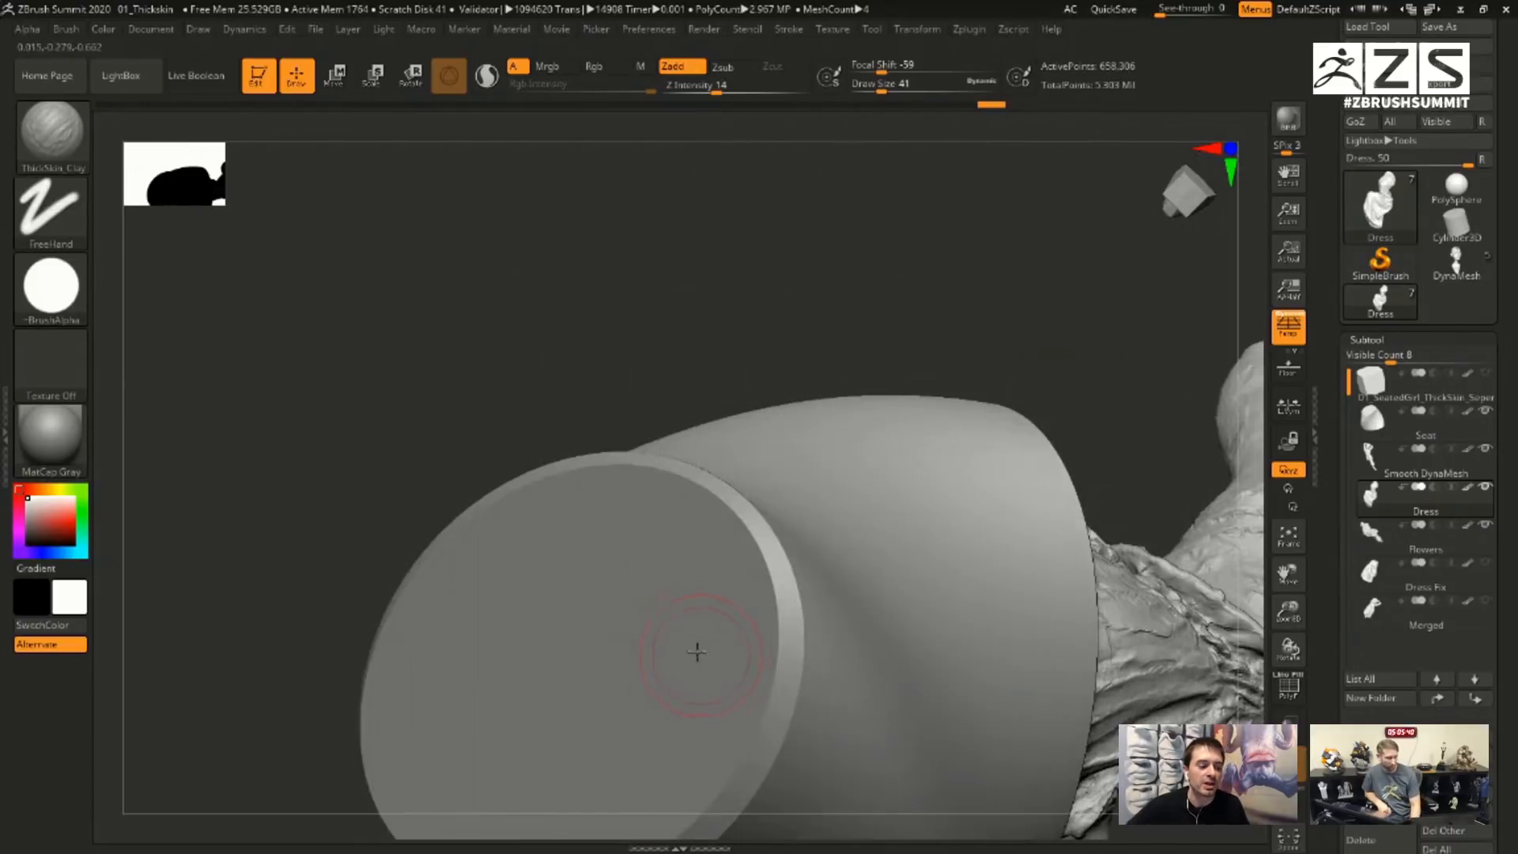
mouse_move(789, 280)
mouse_down()
mouse_move(803, 271)
mouse_move(858, 415)
mouse_move(905, 450)
mouse_up()
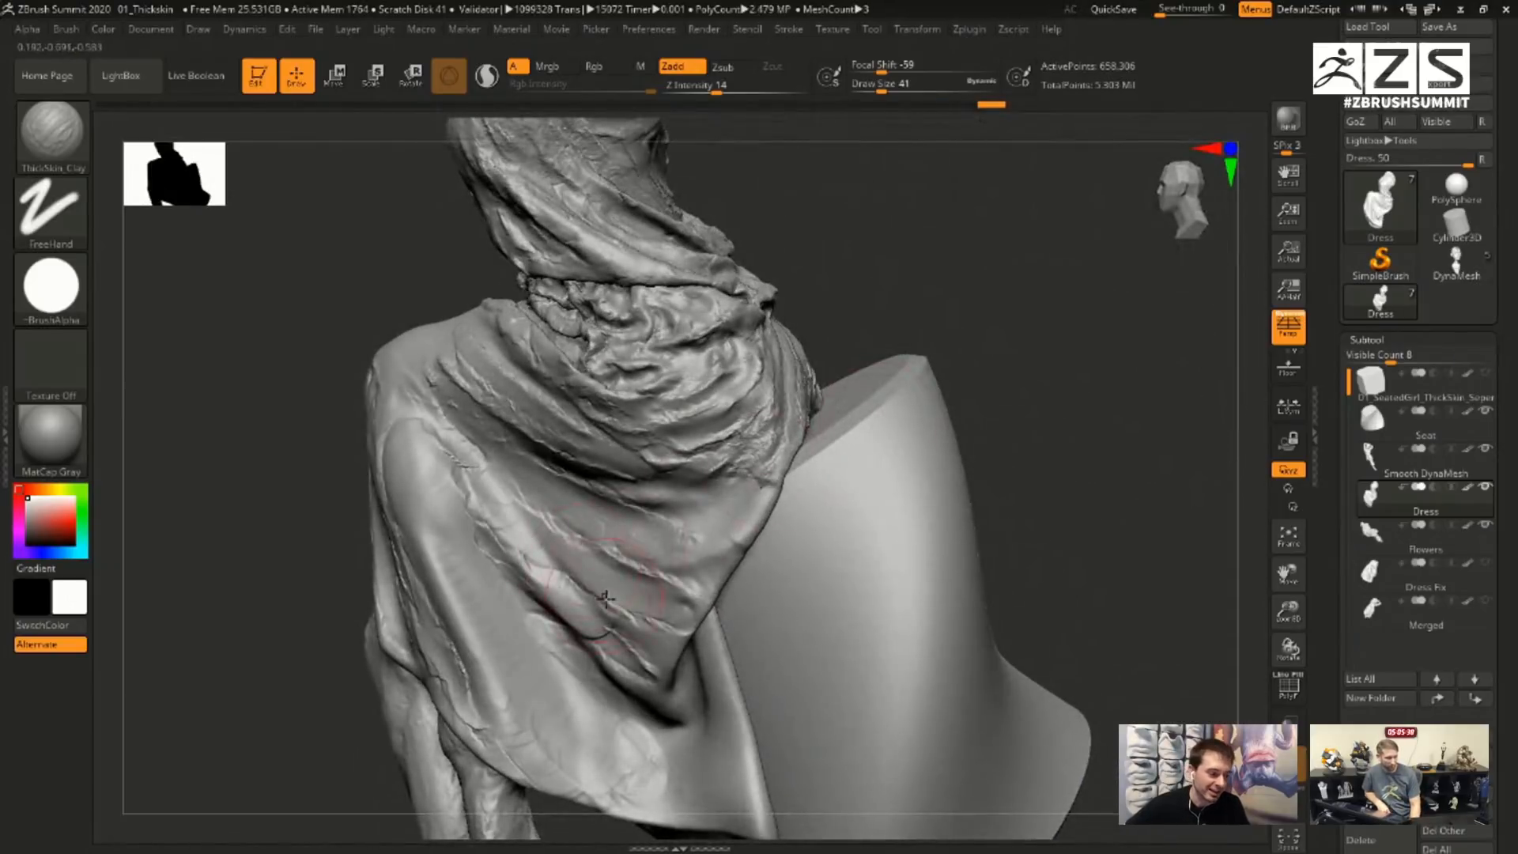
- Reduce the draw size to 11 and carve narrow folds diagonally from the thigh to the hanging skirt point
mouse_move(603, 594)
mouse_down()
mouse_move(444, 444)
mouse_move(558, 553)
mouse_up()
key([)
key([)
key([)
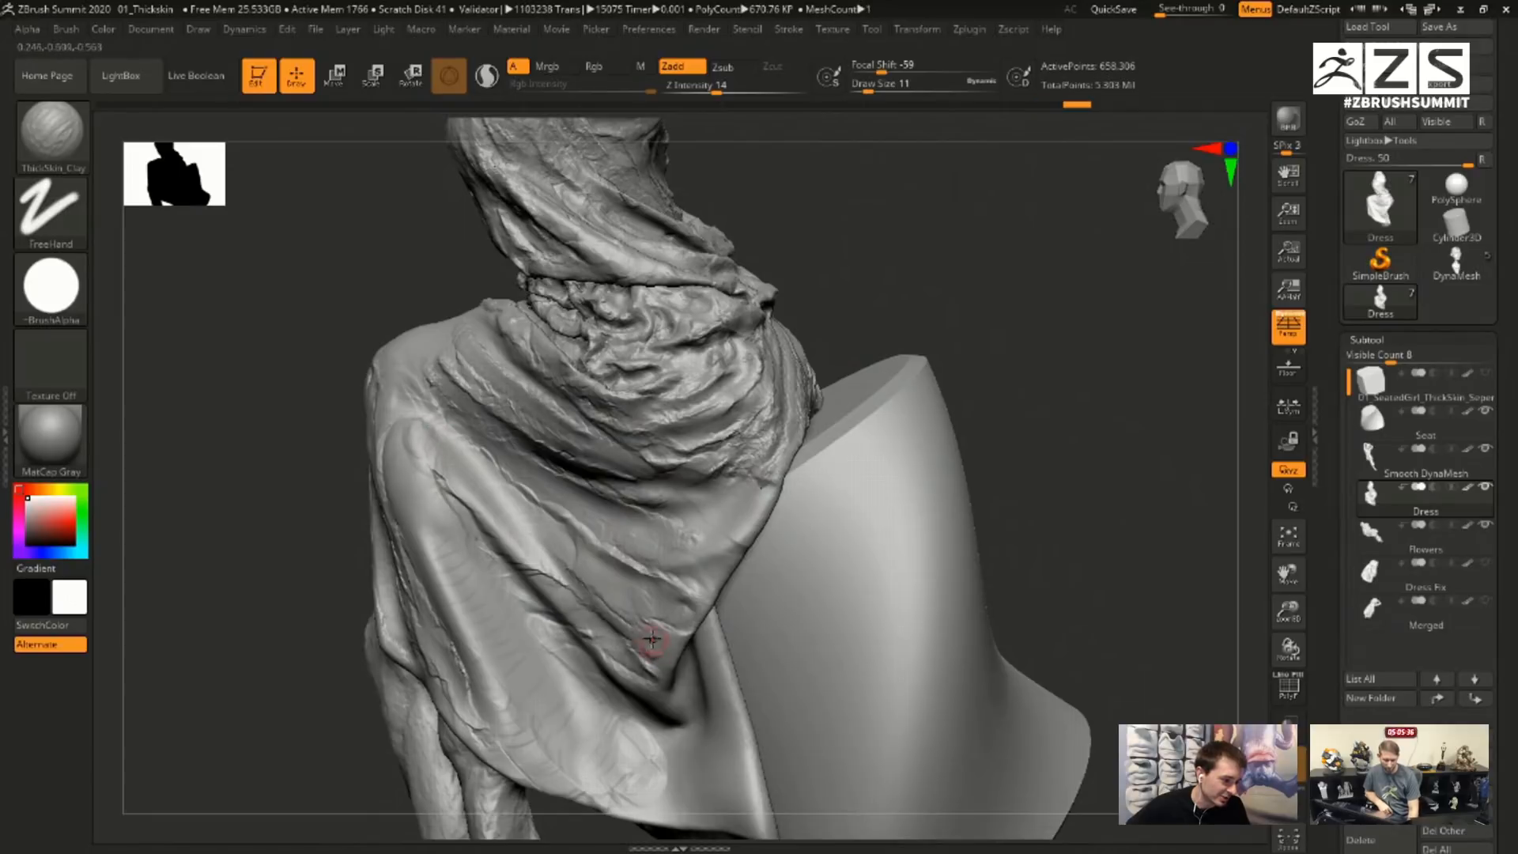
drag(650, 638, 443, 403)
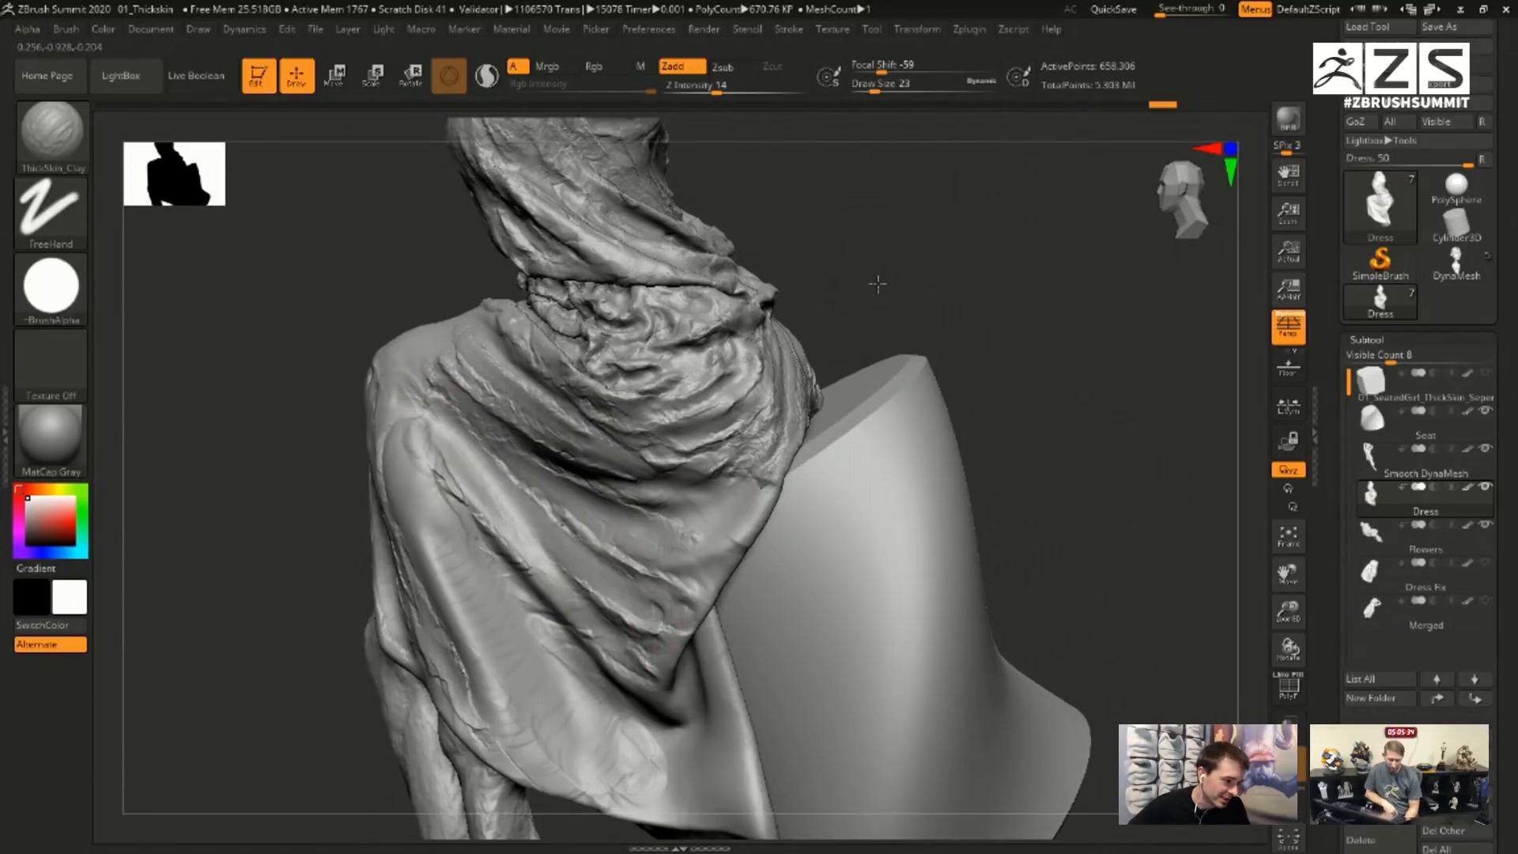
- Set the draw size to 23 and sculpt more creases over the knee, thigh and lower hem
drag(878, 284, 949, 288)
mouse_move(401, 381)
mouse_down()
mouse_move(474, 644)
mouse_move(375, 395)
mouse_move(348, 372)
mouse_move(414, 471)
mouse_up()
mouse_move(664, 790)
mouse_down()
mouse_move(699, 755)
mouse_move(615, 648)
mouse_move(614, 595)
mouse_move(545, 503)
mouse_move(764, 512)
mouse_up()
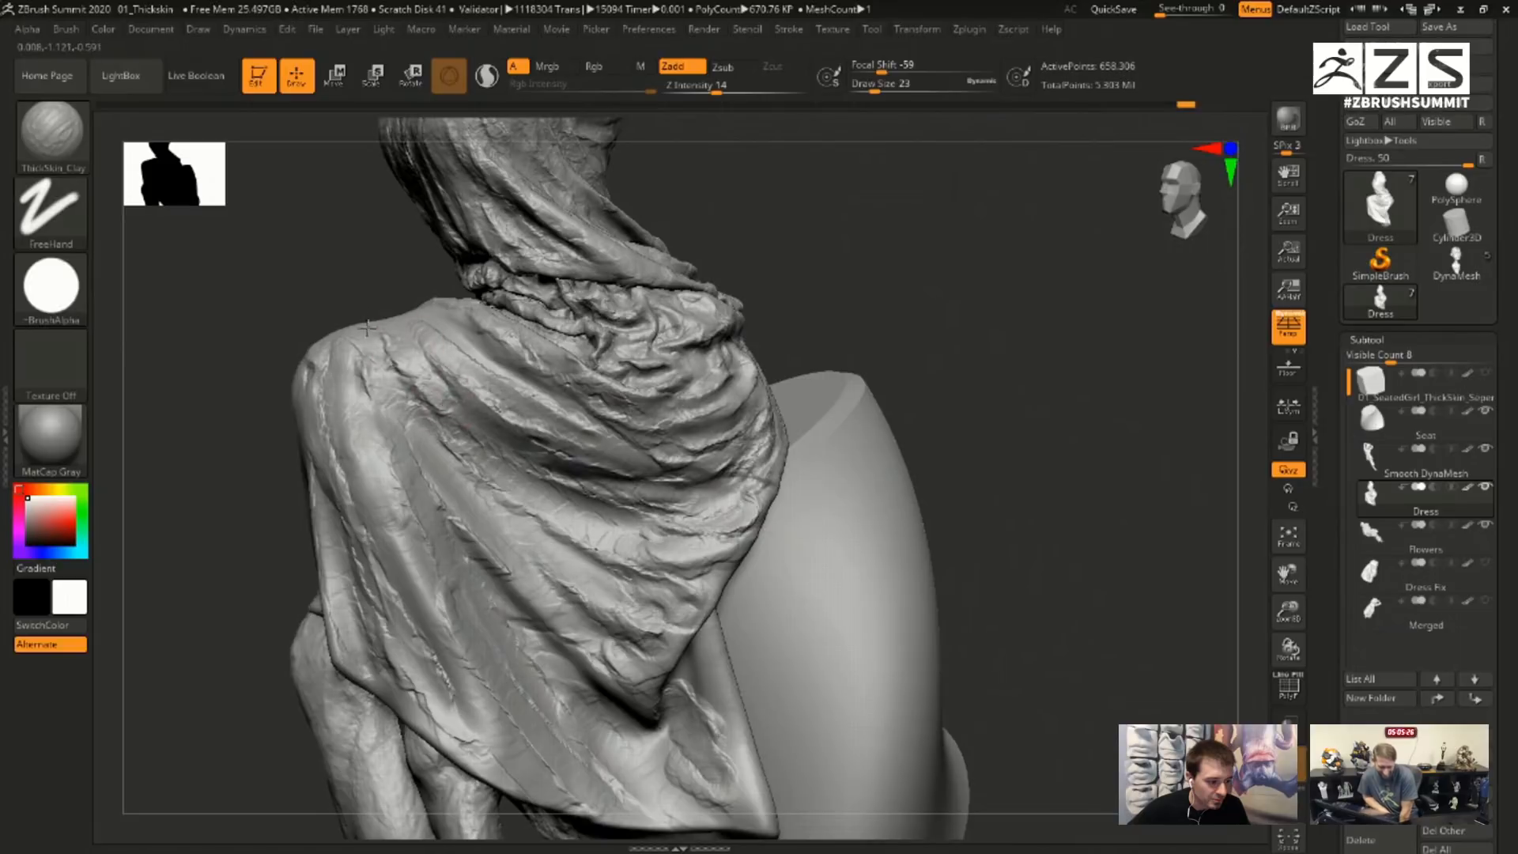
drag(367, 327, 374, 382)
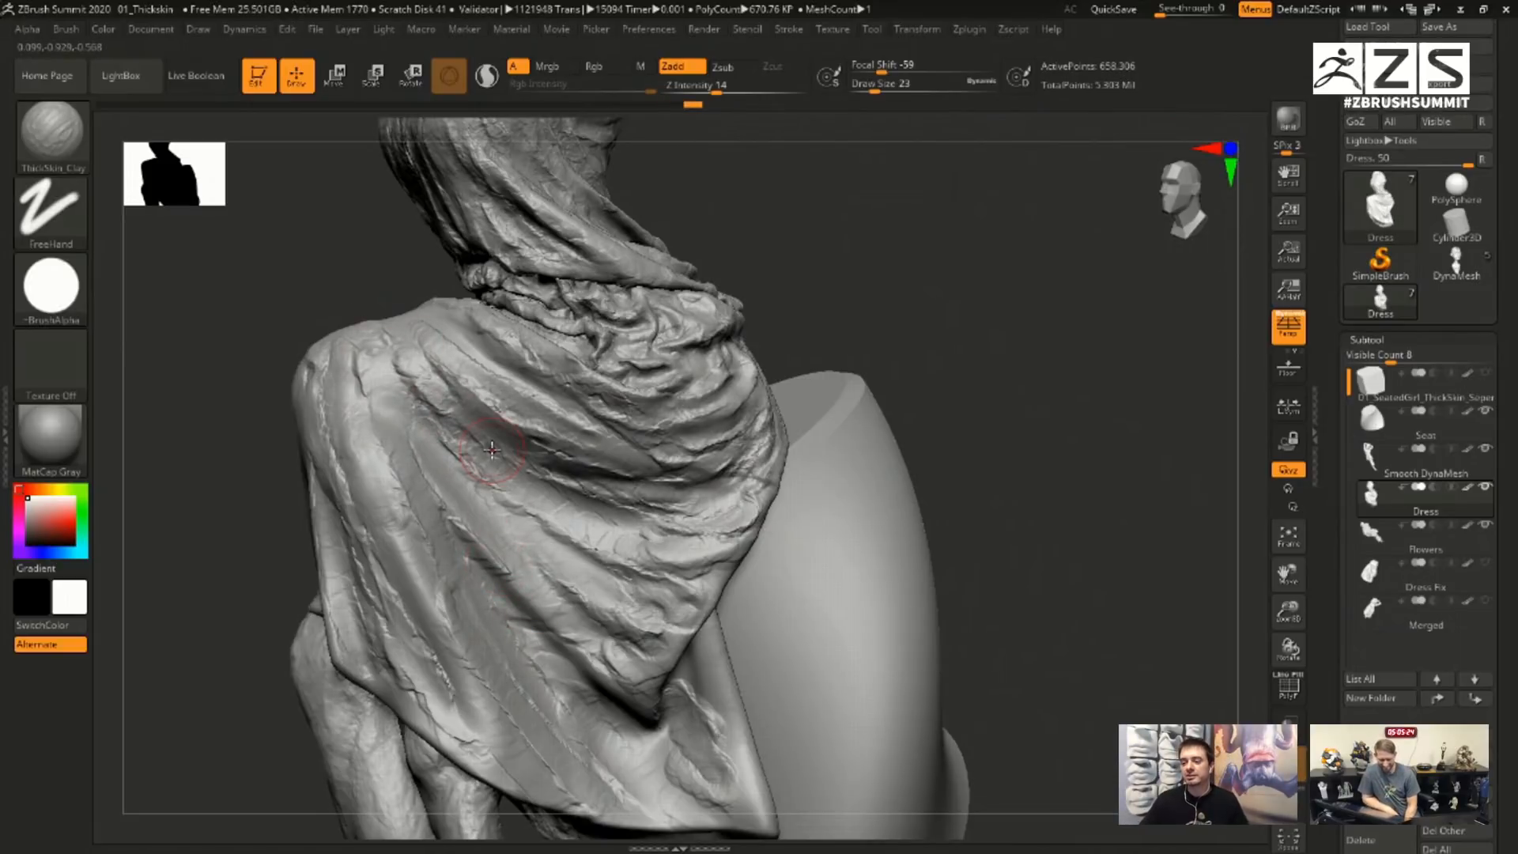
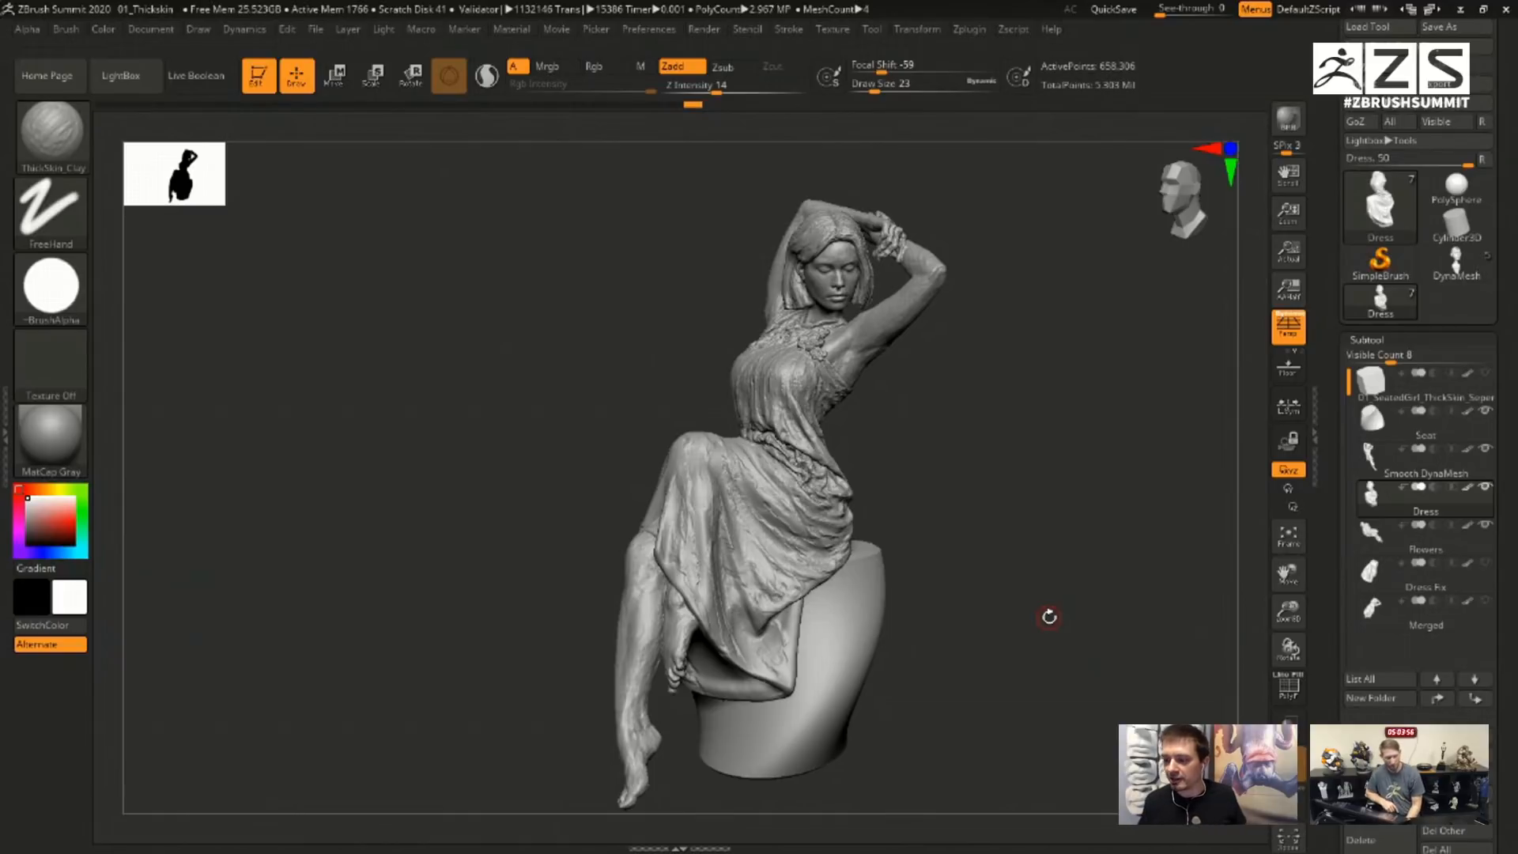
- Change the brush stroke to DragRect and its alpha to Alpha 19, framing the skirt
mouse_move(1104, 501)
mouse_down()
mouse_move(1169, 508)
mouse_move(1168, 525)
mouse_move(1064, 501)
mouse_up()
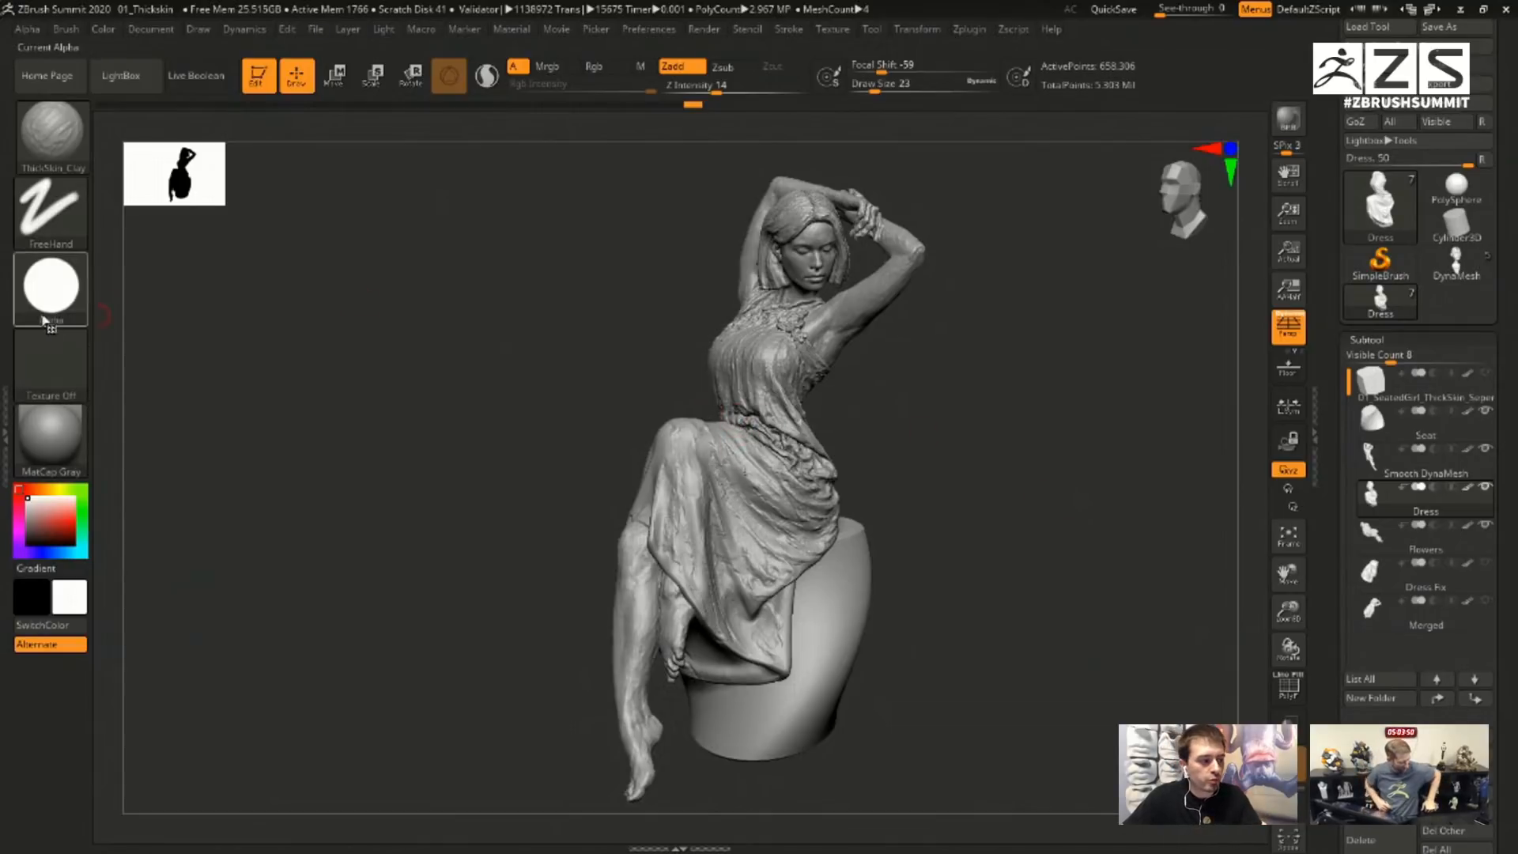
mouse_move(68, 288)
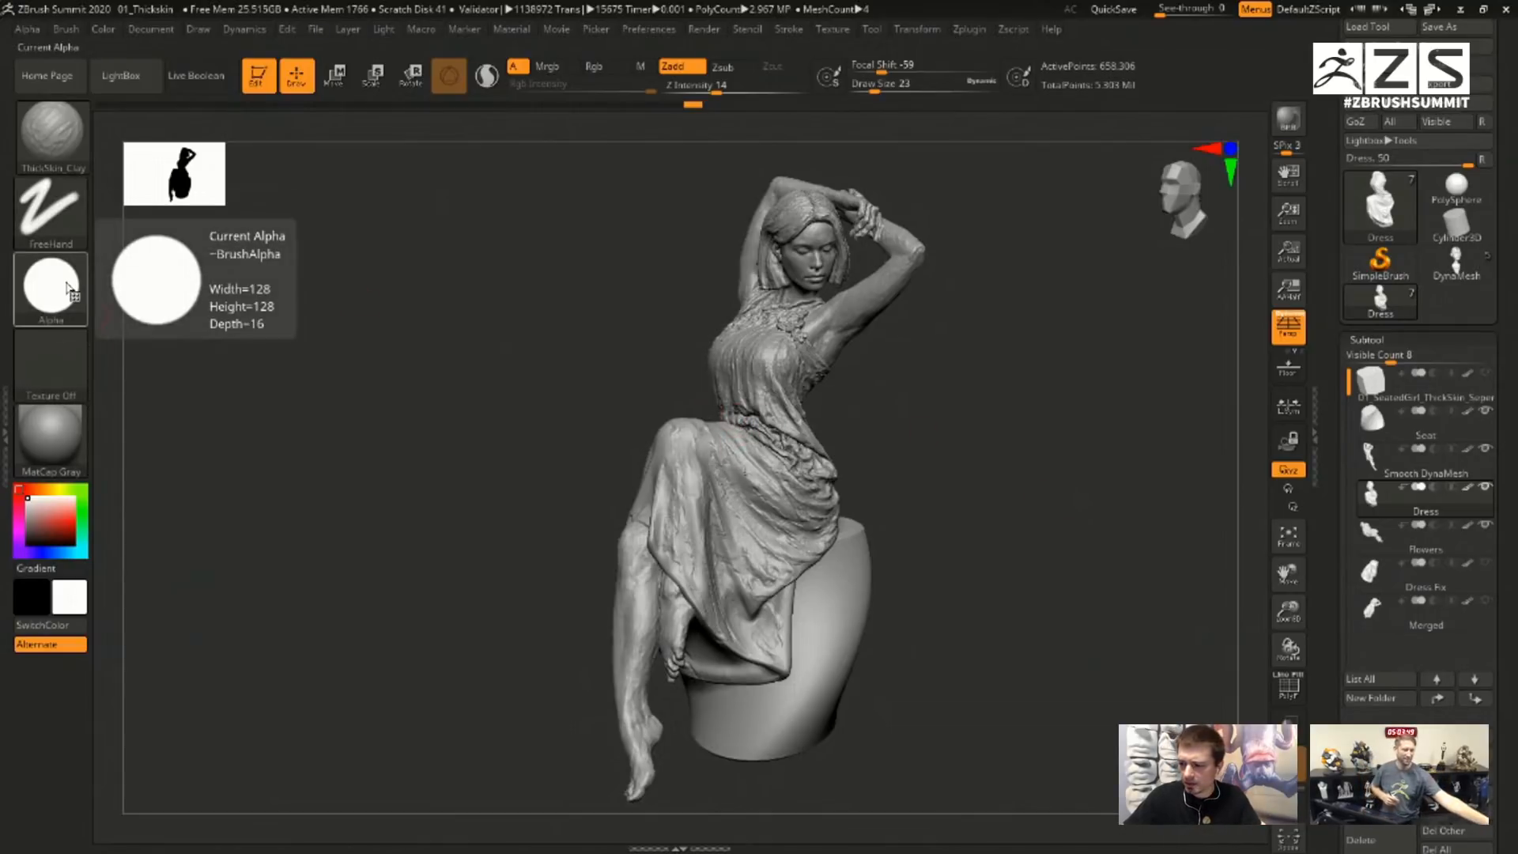
click(50, 207)
click(221, 237)
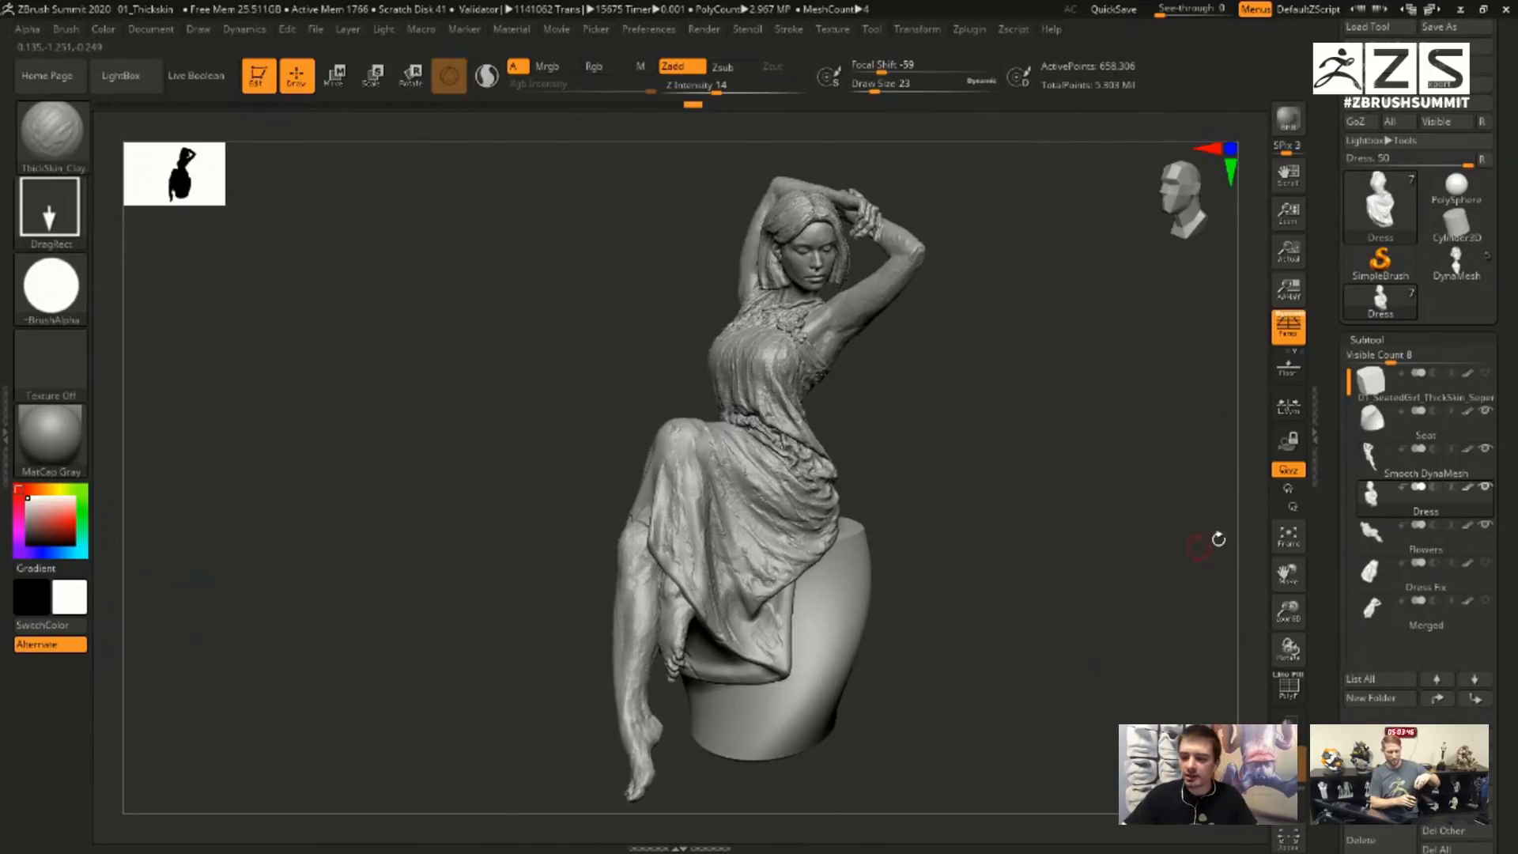
click(50, 286)
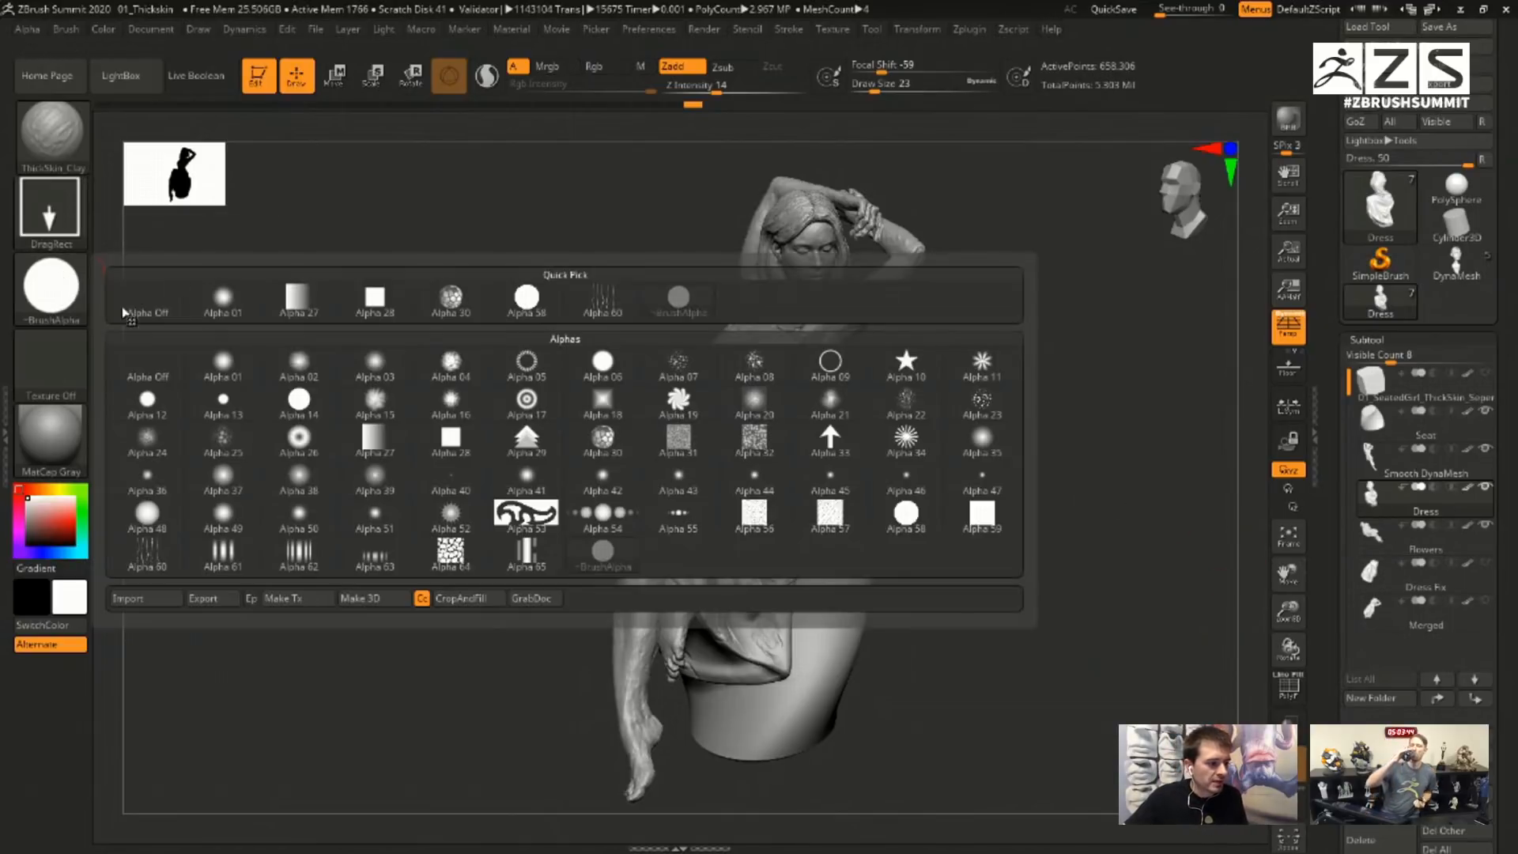
click(684, 412)
mouse_move(1119, 491)
ctrl+right_down()
mouse_move(1226, 637)
mouse_move(1226, 664)
ctrl+right_up()
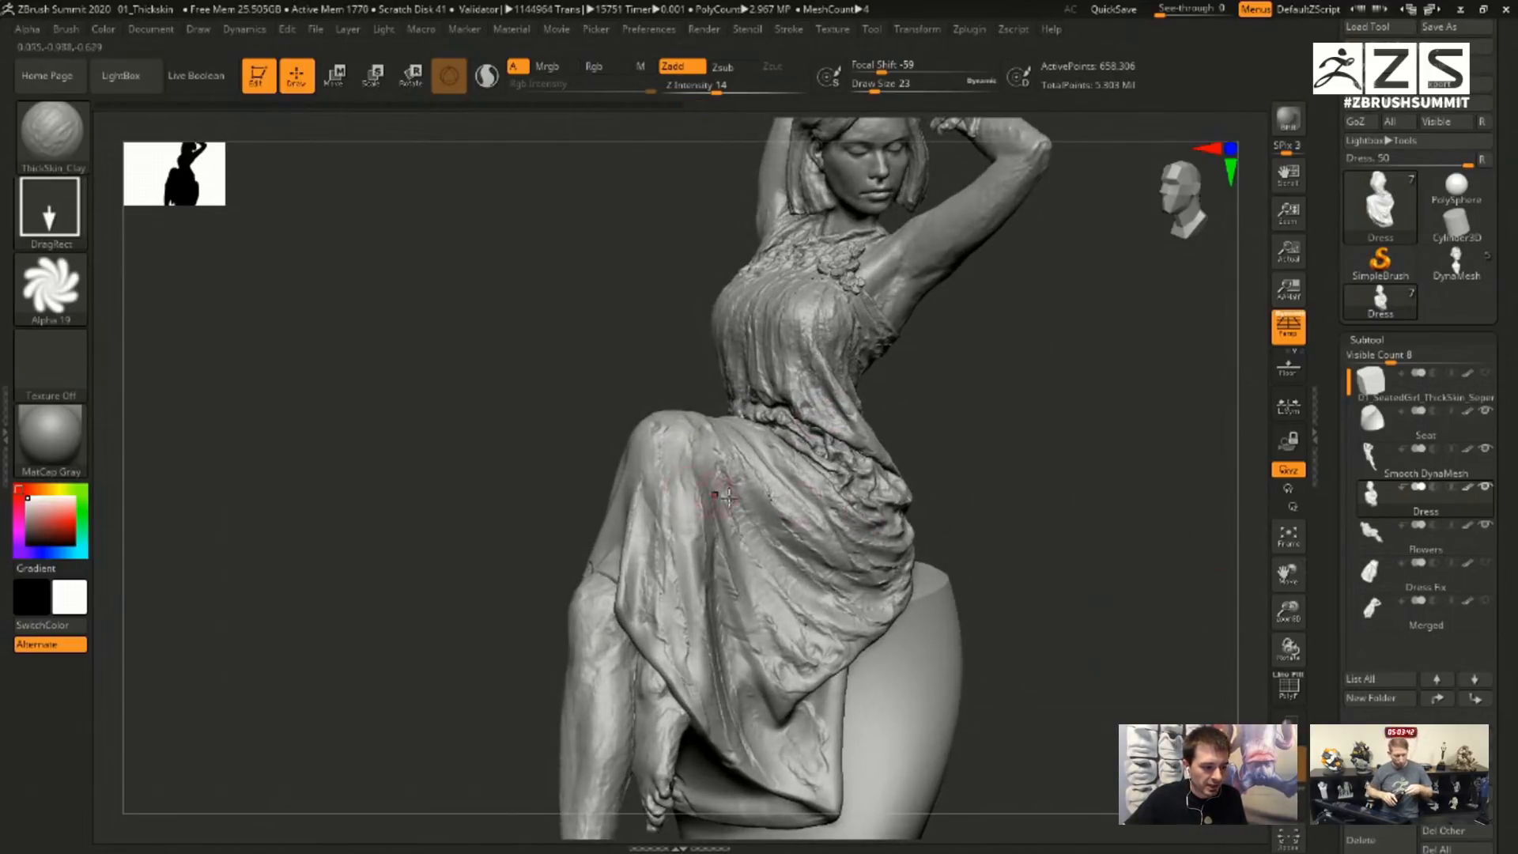
- Undo a test stamp of the swirl alpha on the skirt and set the Z Intensity to 91
drag(824, 573, 858, 467)
key(ctrl+z)
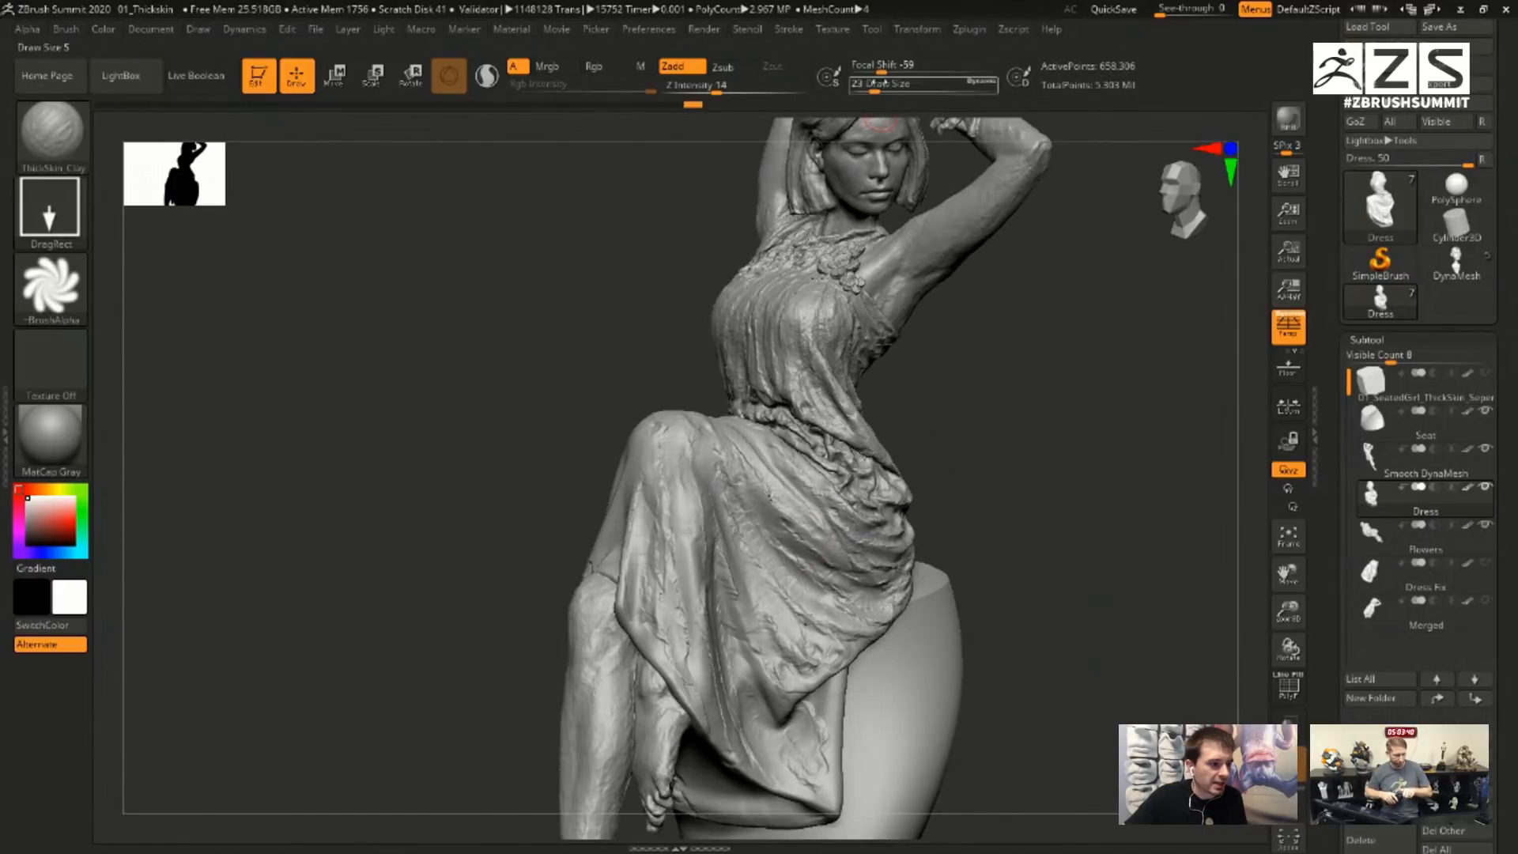
drag(717, 87, 795, 87)
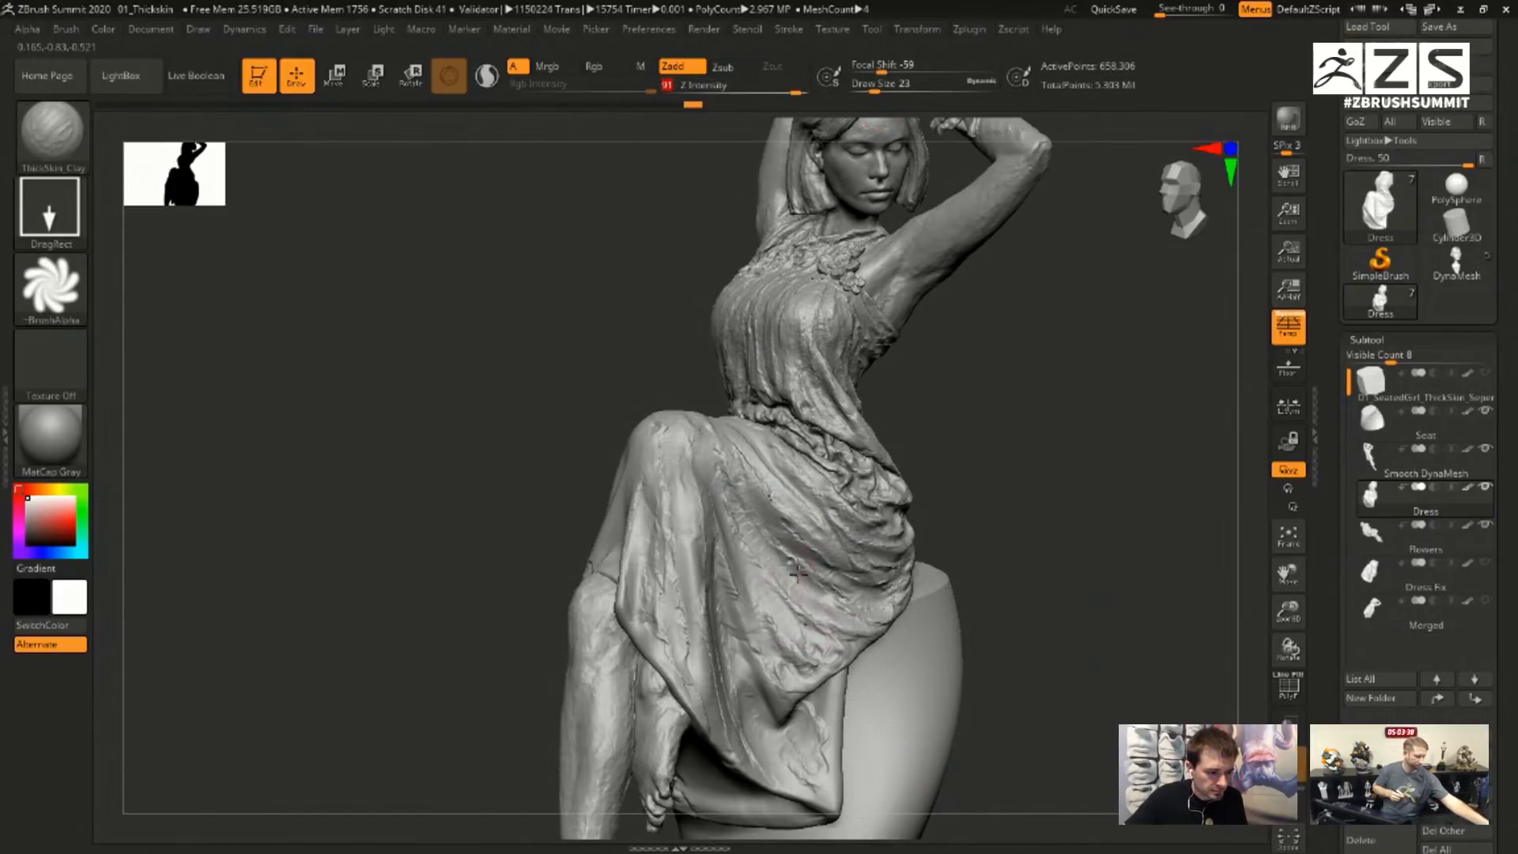
- Switch to the Standard brush with the DragRect stroke and the Alpha 19 swirl alpha
click(51, 130)
key(s)
key(t)
click(49, 211)
click(216, 222)
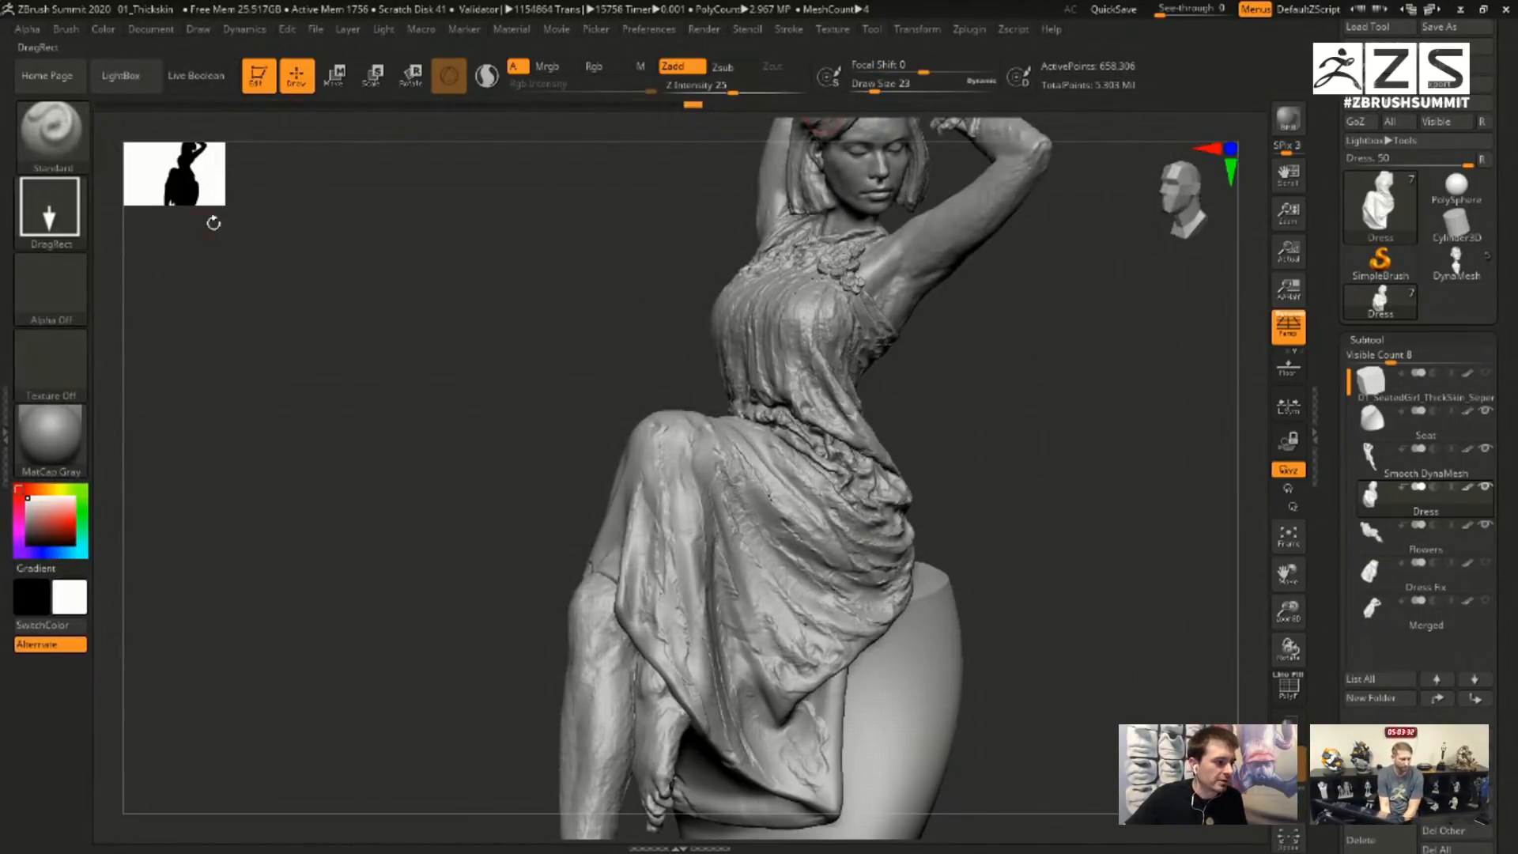
click(51, 287)
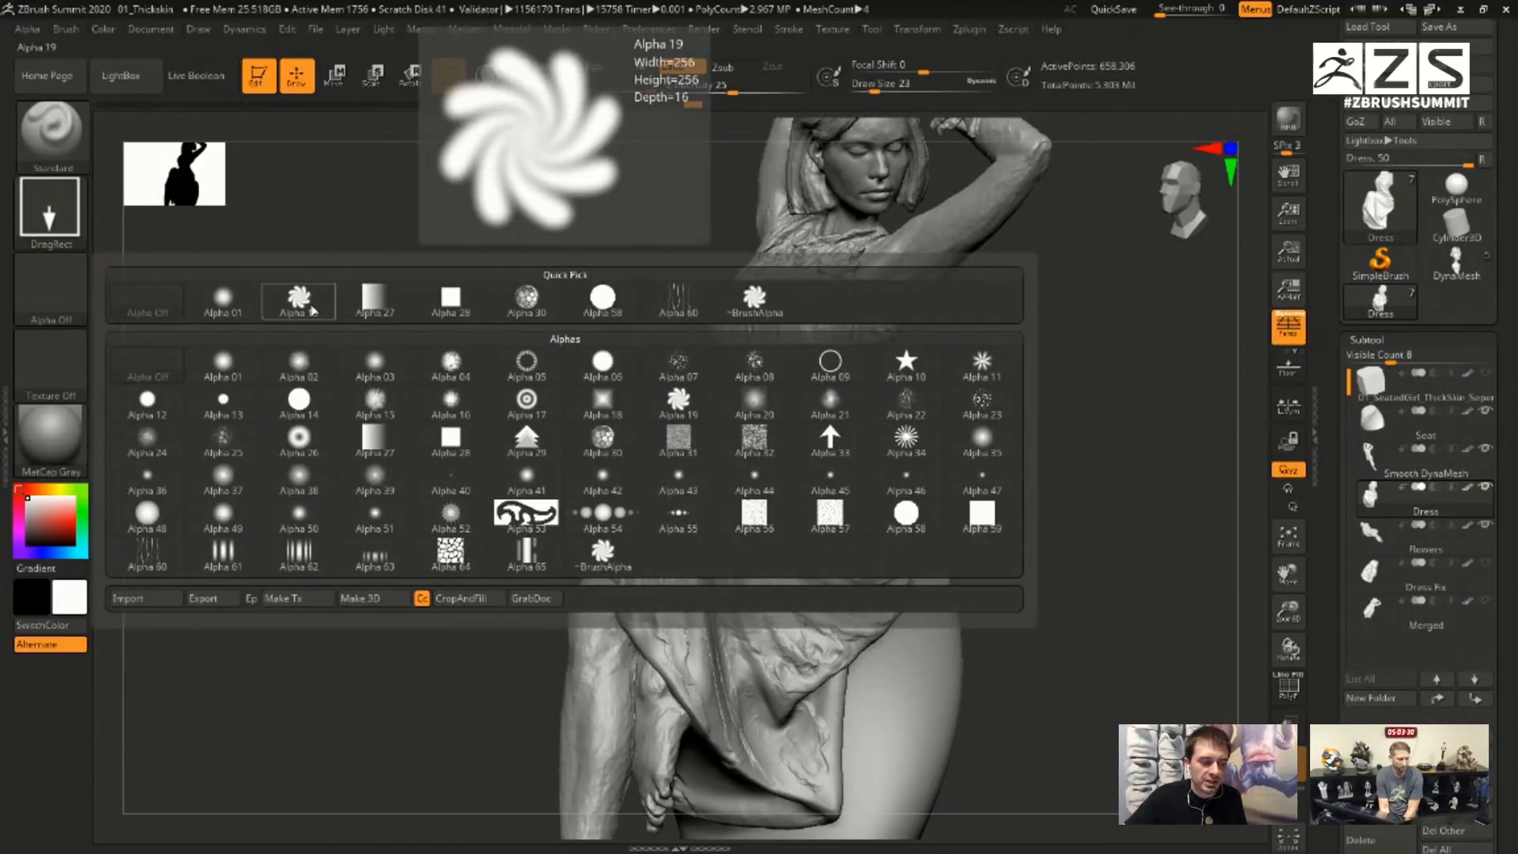
click(299, 300)
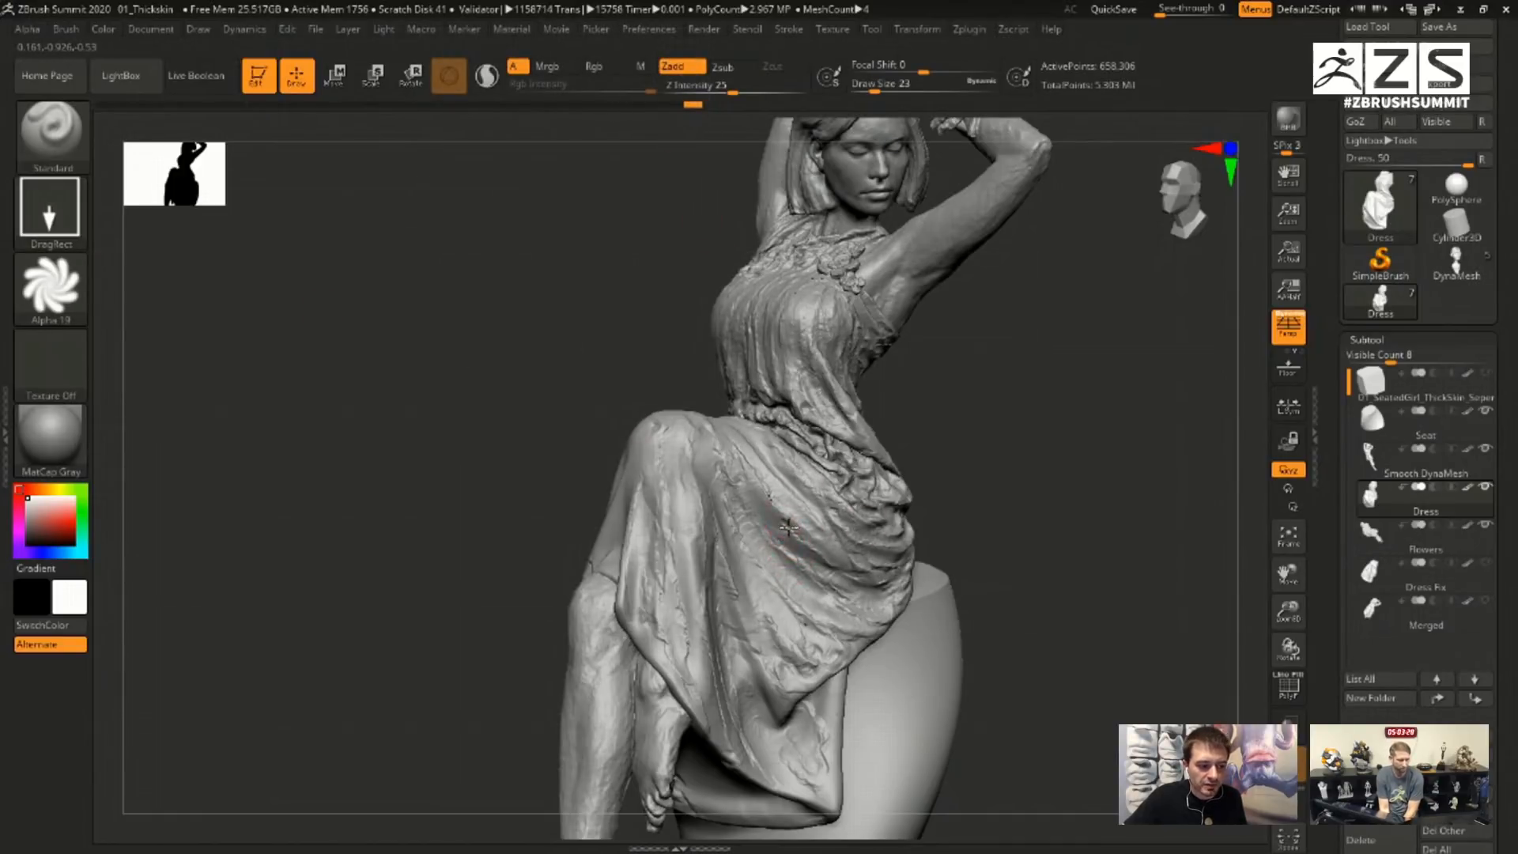
- Undo a trial stamp of the Standard brush on the skirt and set the Z Intensity to 100
drag(788, 527, 828, 576)
key(ctrl+z)
drag(743, 86, 822, 92)
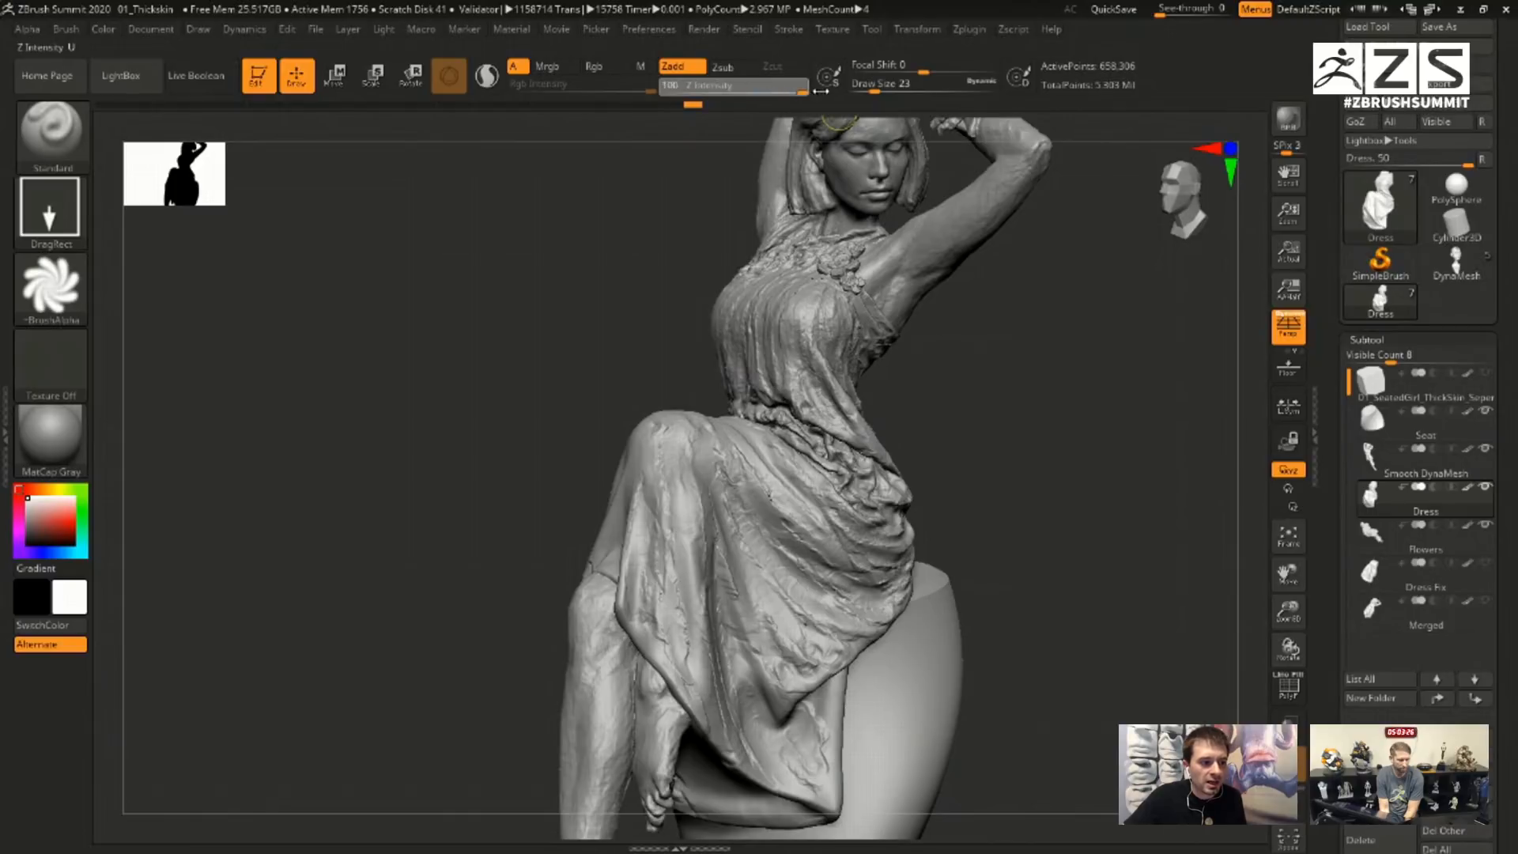
- Stamp the swirl alpha repeatedly over the skirt folds on the thigh and knee at full intensity
drag(779, 534, 759, 508)
alt+drag(1073, 569, 1118, 569)
drag(1118, 569, 1060, 573)
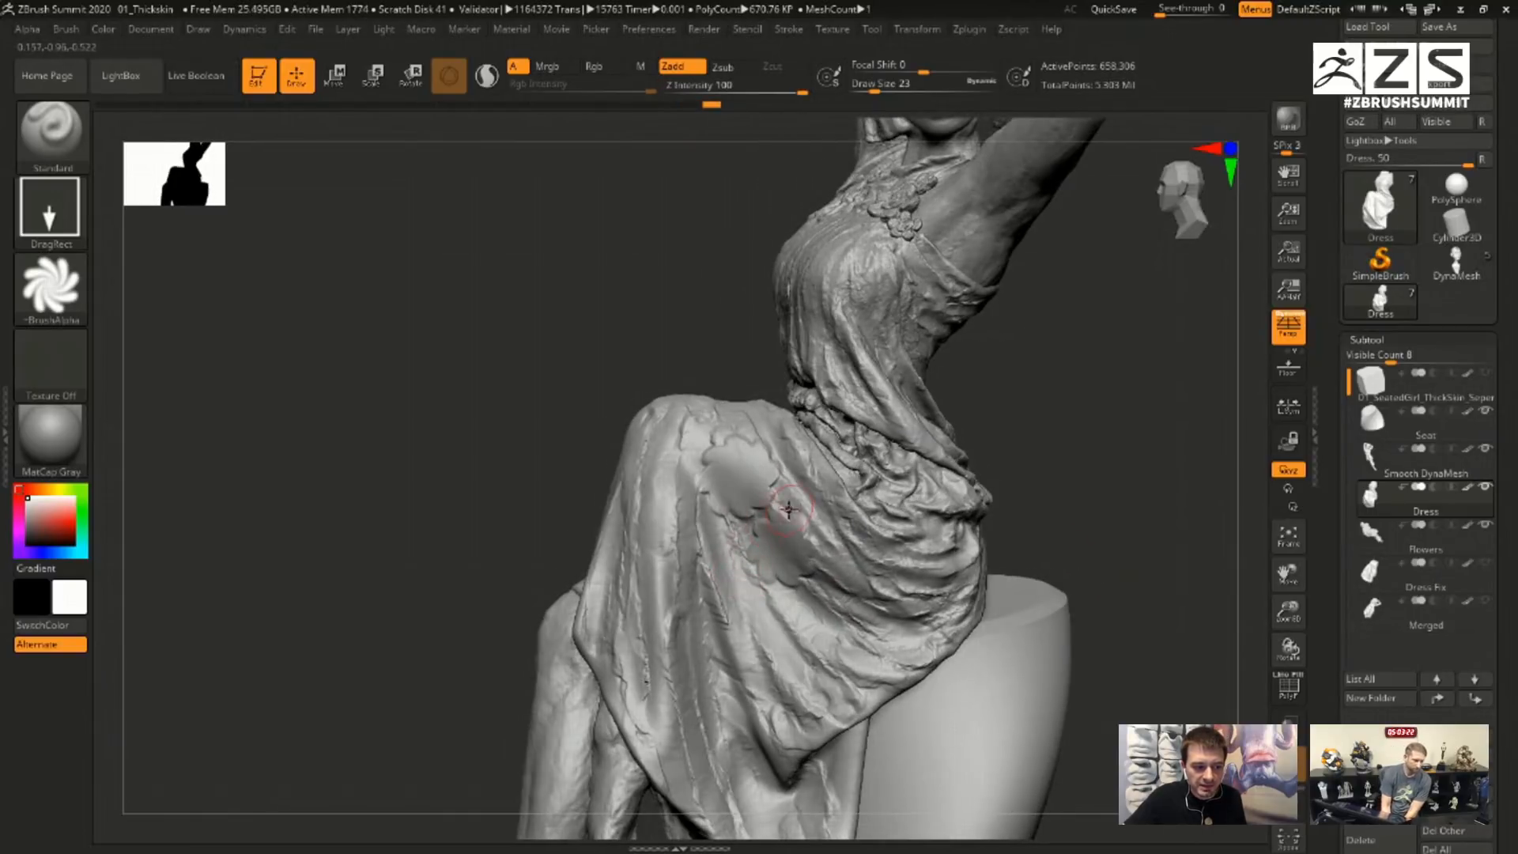
drag(792, 504, 770, 631)
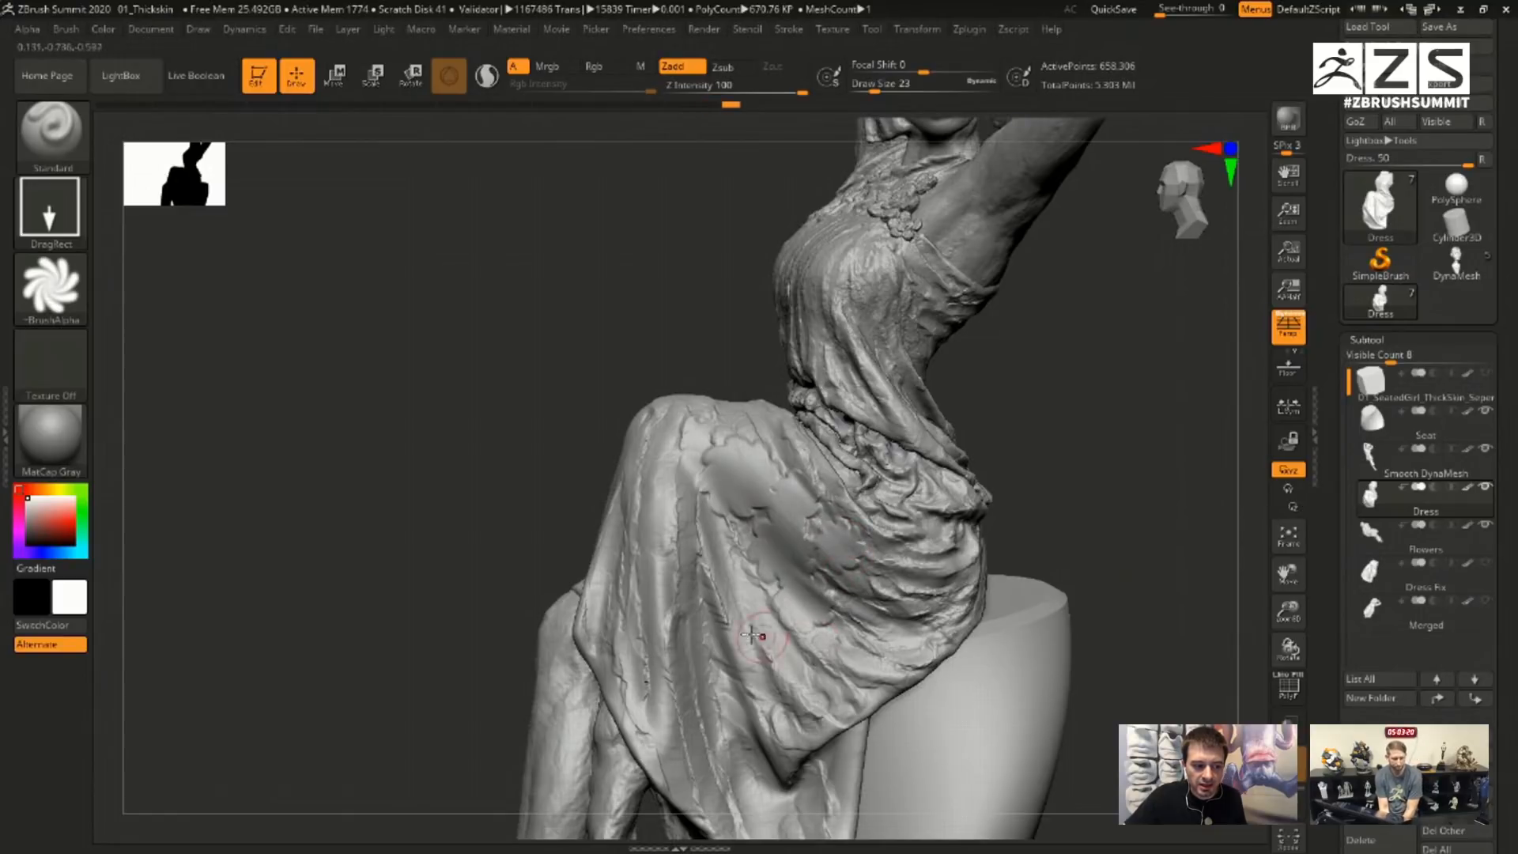
drag(731, 581, 724, 595)
drag(681, 523, 689, 536)
drag(683, 463, 740, 440)
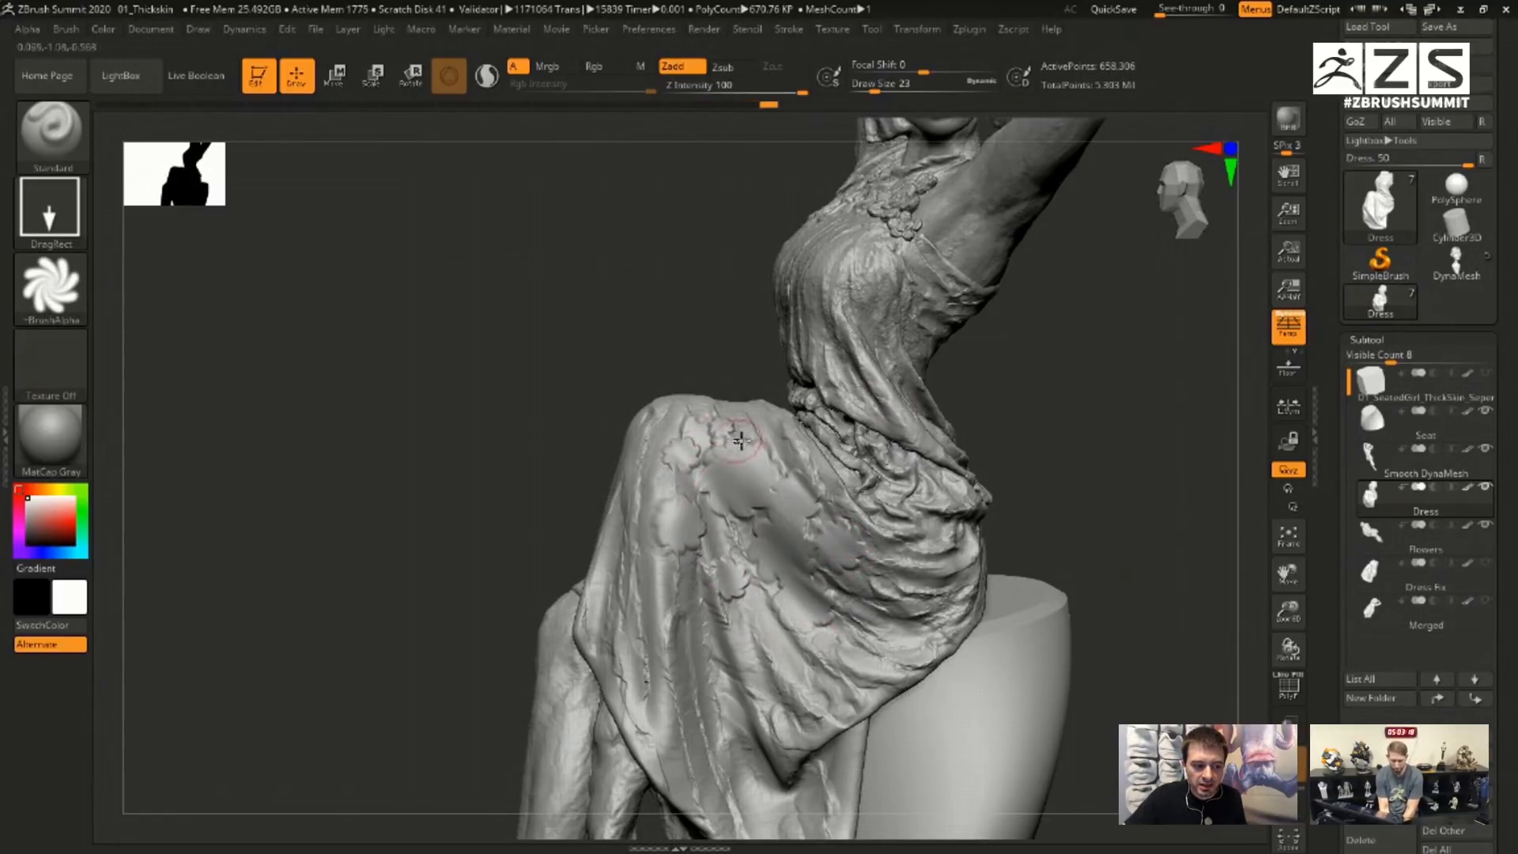
- Stamp the swirl alpha on the chest of the dress and frame the whole seated figure
drag(1011, 385, 1055, 434)
drag(828, 317, 869, 343)
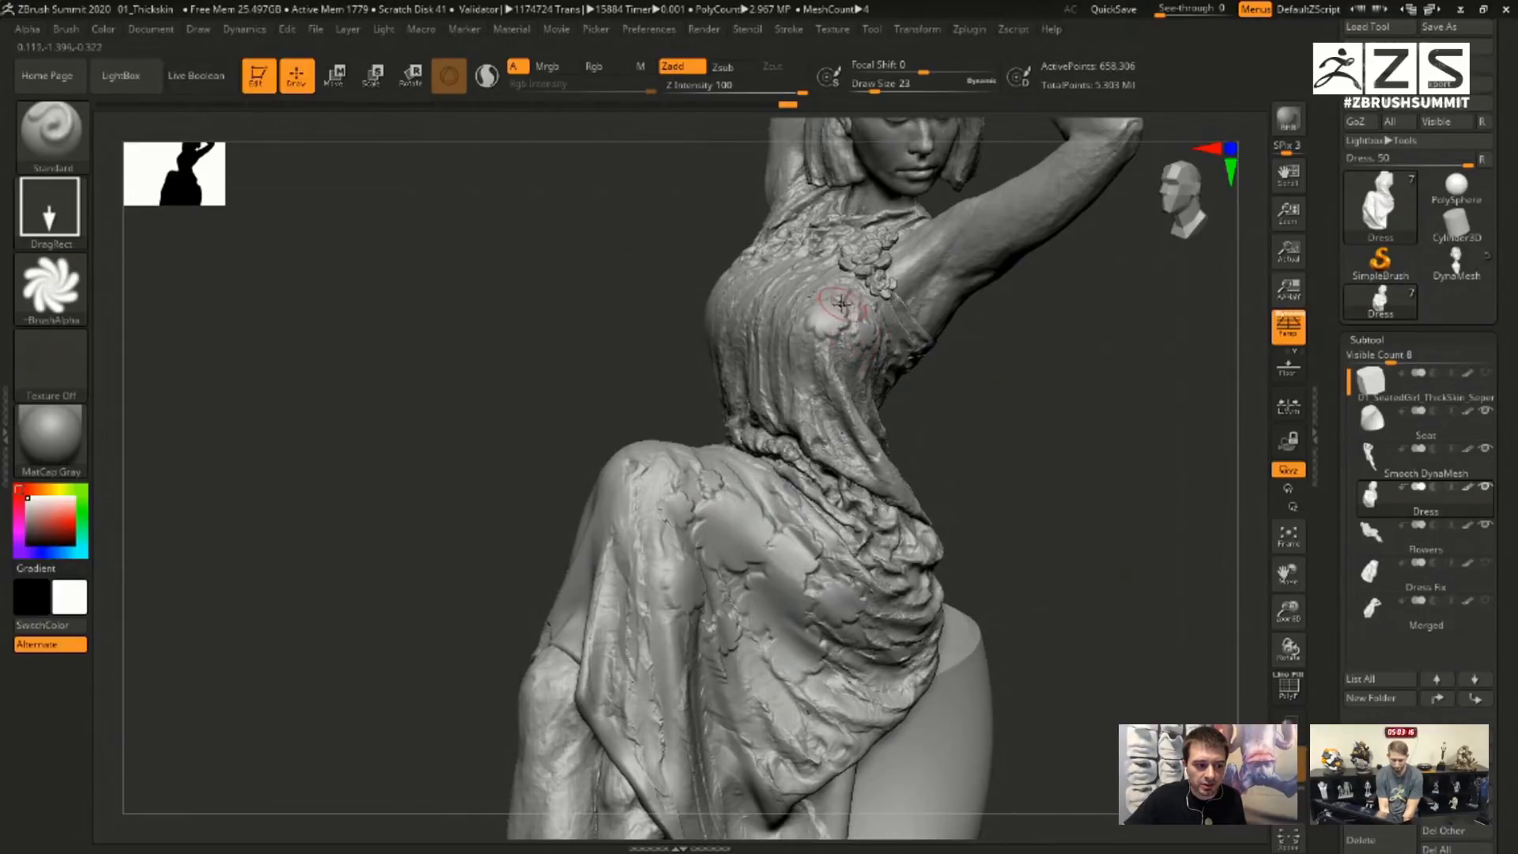
drag(838, 293, 852, 282)
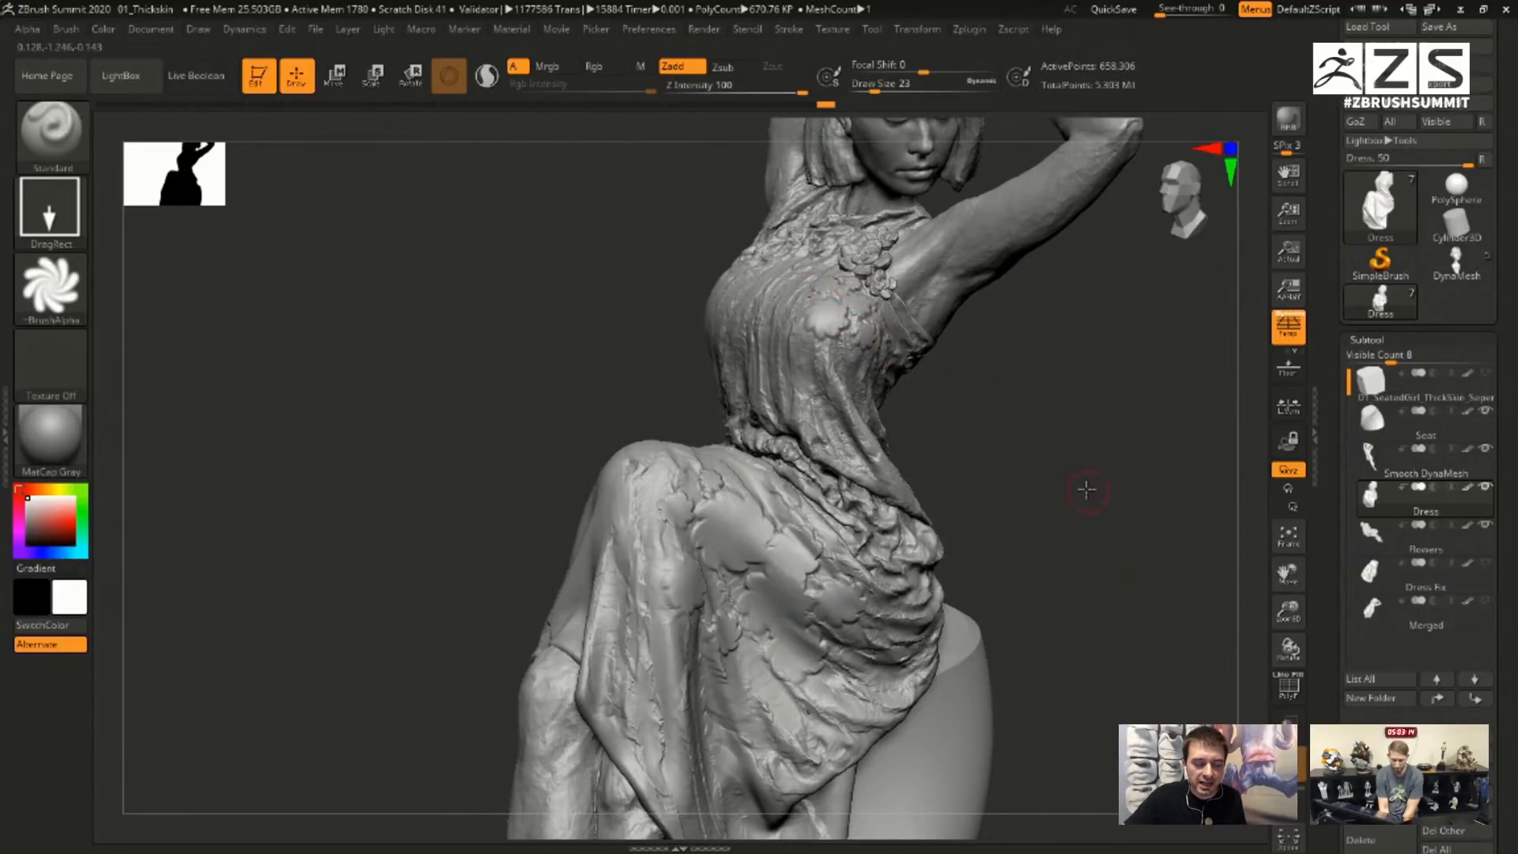
mouse_move(1086, 489)
mouse_down()
mouse_move(1068, 445)
mouse_move(1077, 471)
mouse_up()
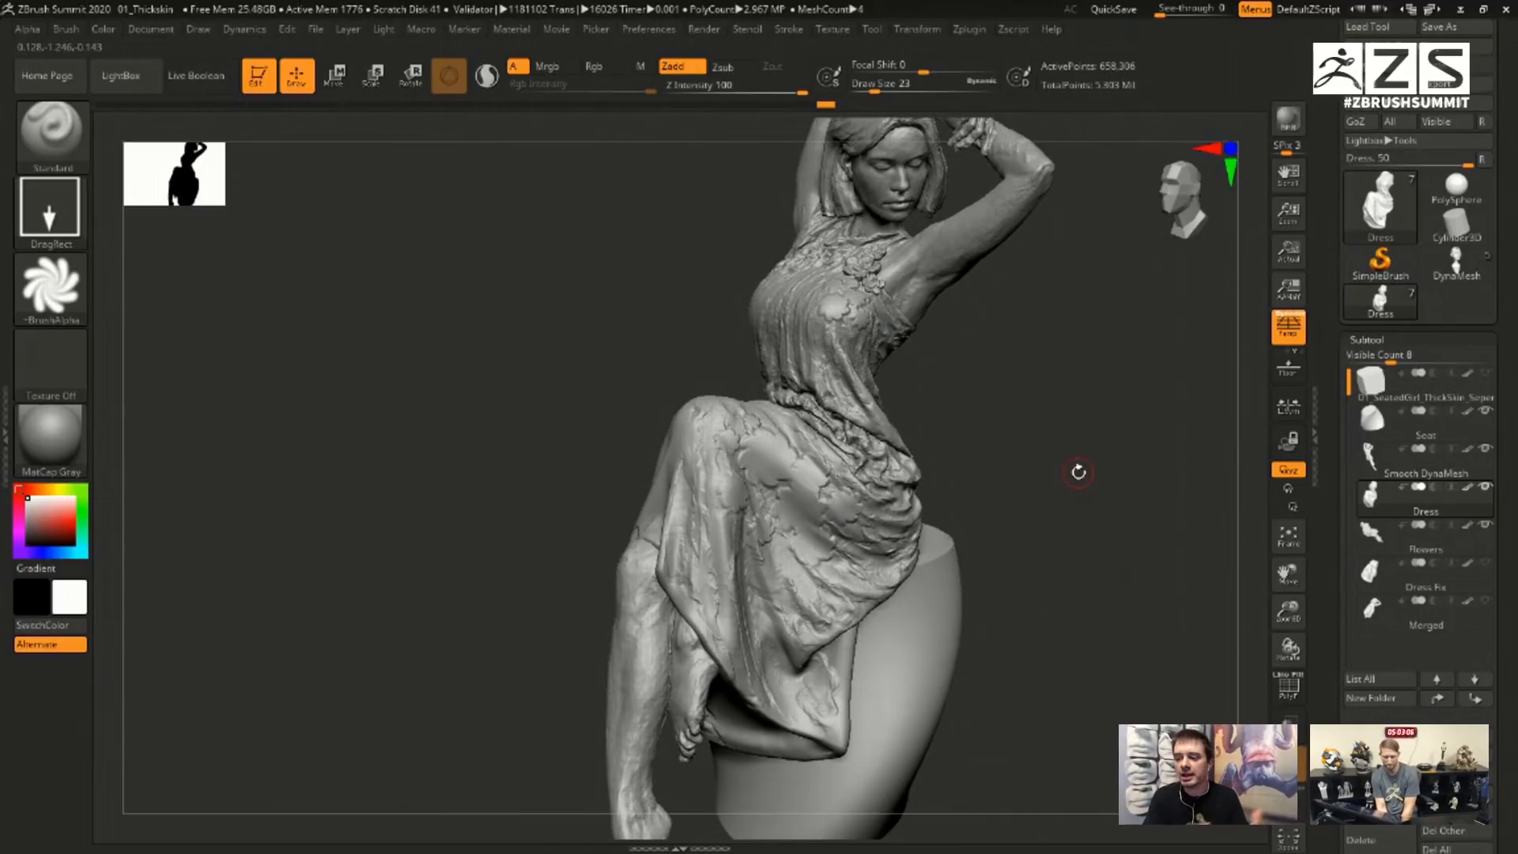
drag(1114, 467, 1108, 456)
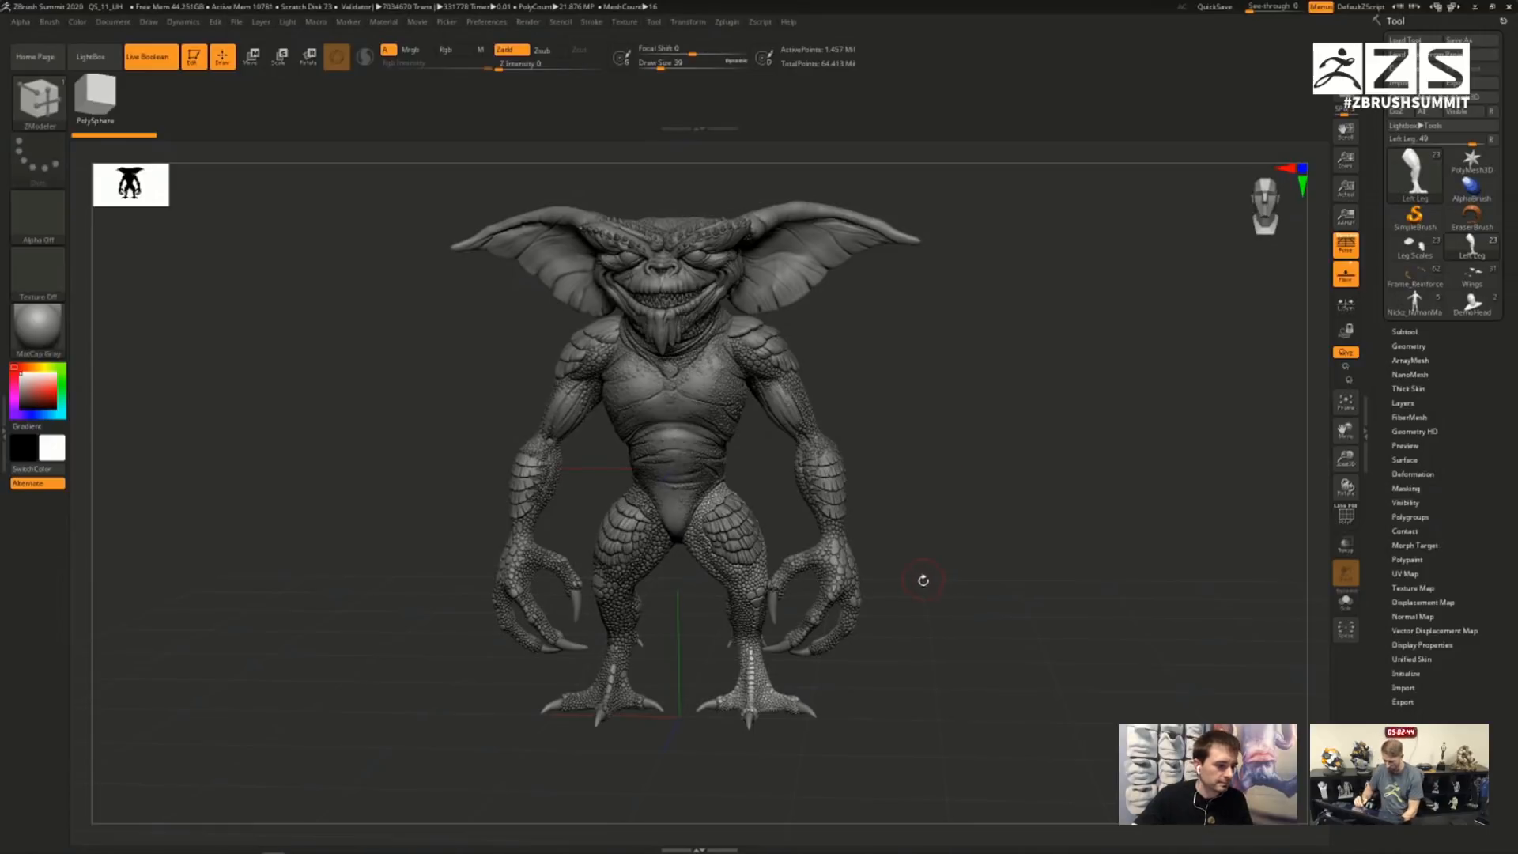
- Inspect the gremlin from the front and back, and switch to the ClayBuildup brush at draw size 17 for its left thigh
mouse_move(924, 579)
mouse_down()
mouse_move(953, 567)
mouse_move(933, 562)
mouse_move(998, 559)
mouse_move(936, 562)
mouse_up()
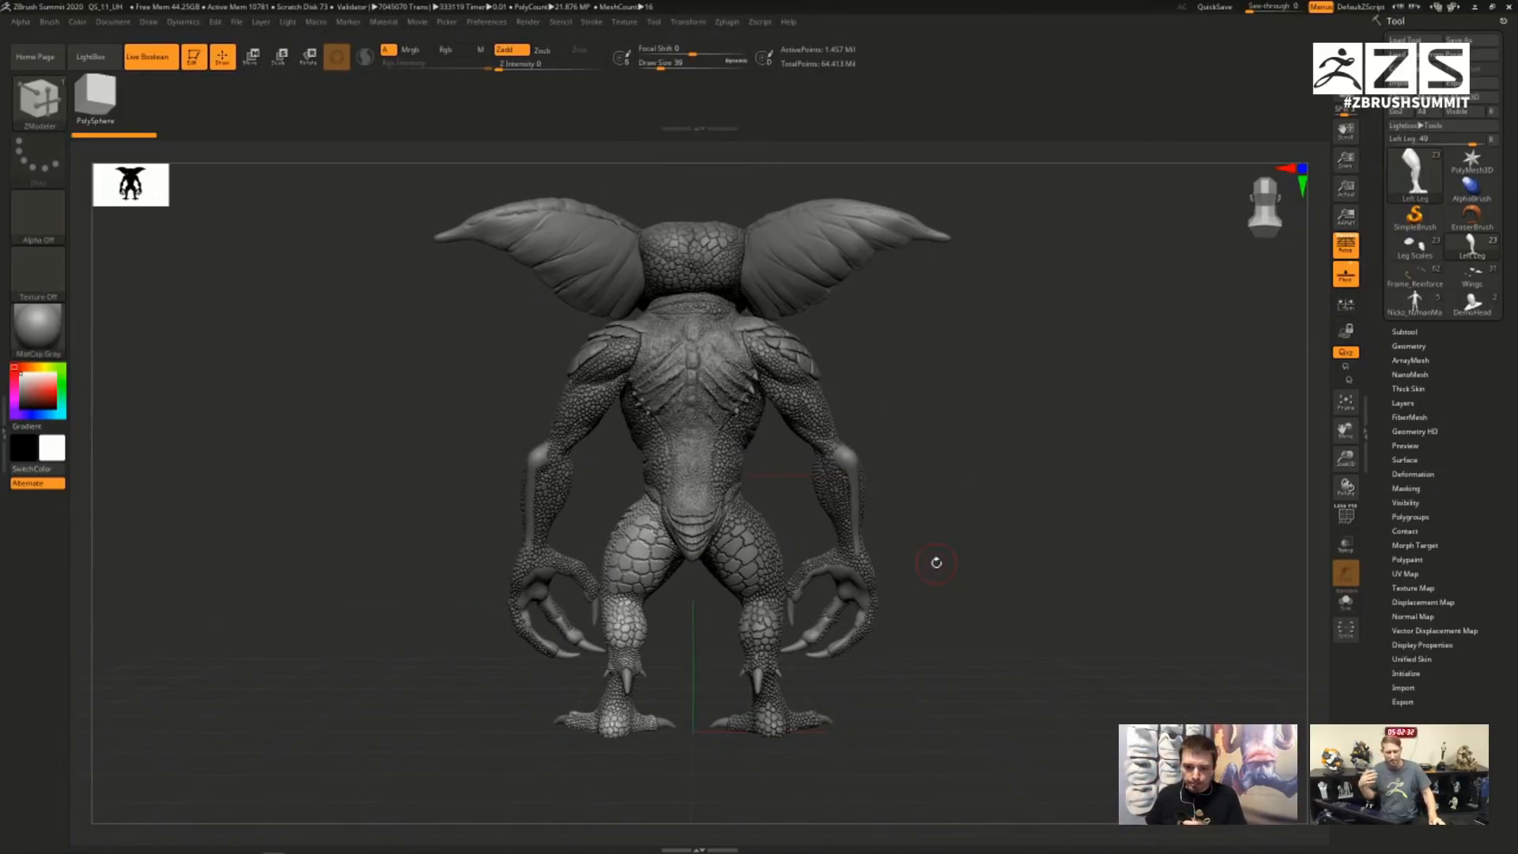
drag(936, 562, 892, 602)
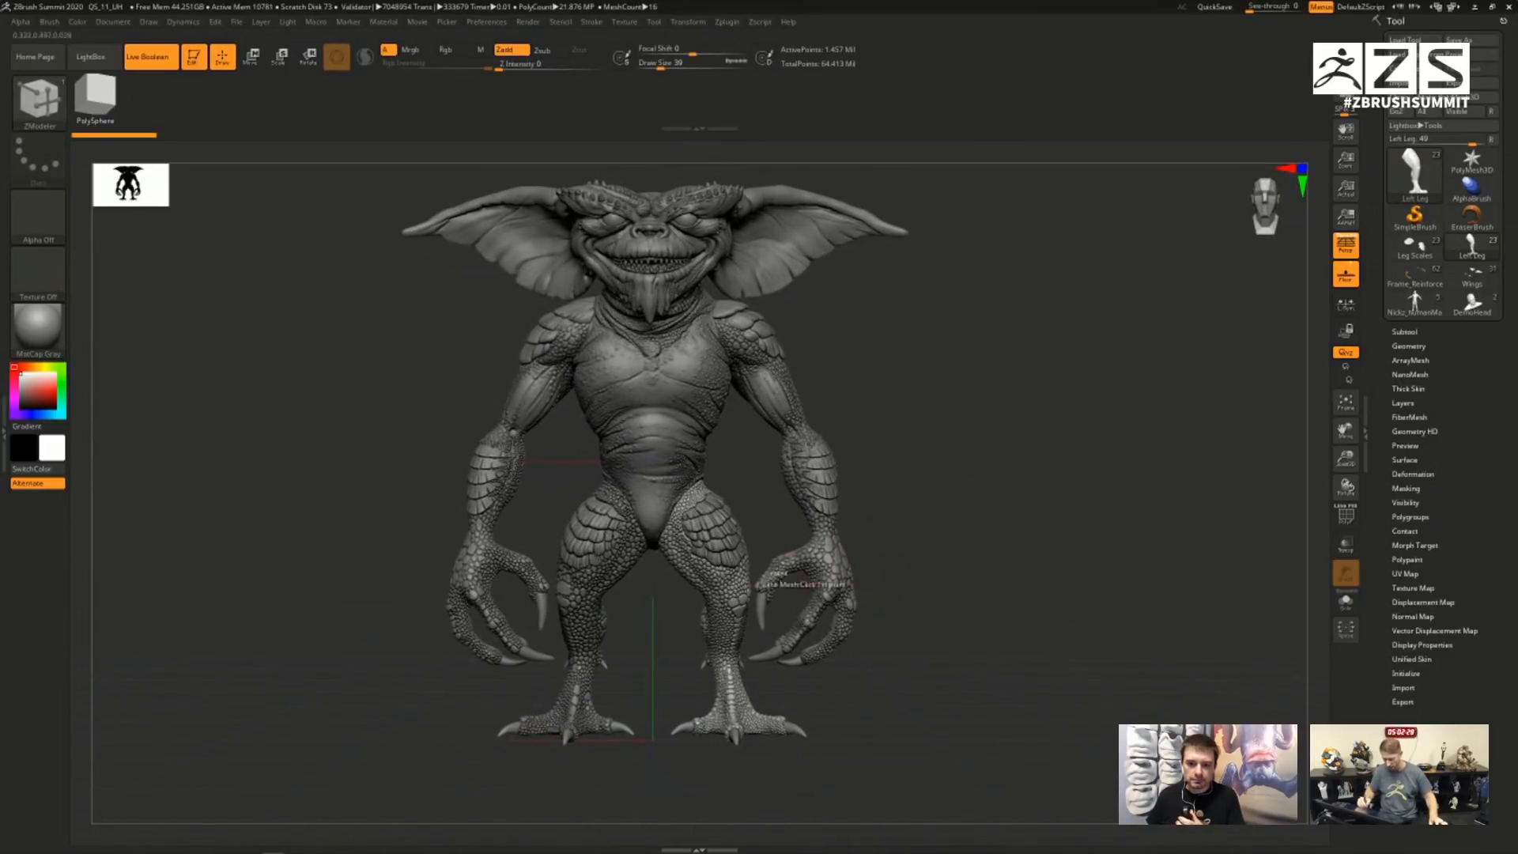
ctrl+right_drag(800, 560, 767, 610)
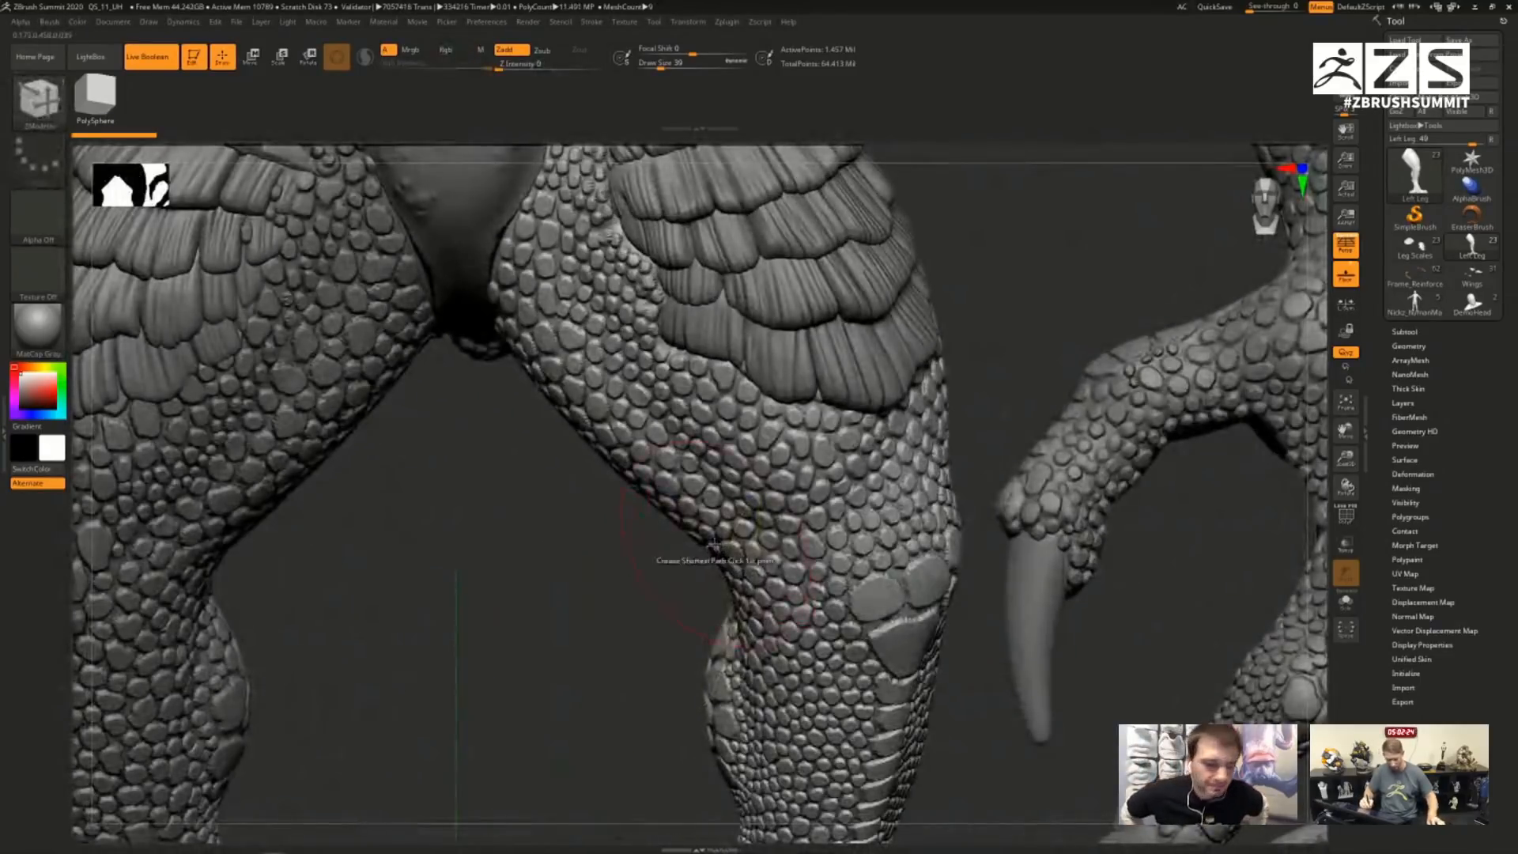
ctrl+right_drag(715, 566, 717, 546)
key(s)
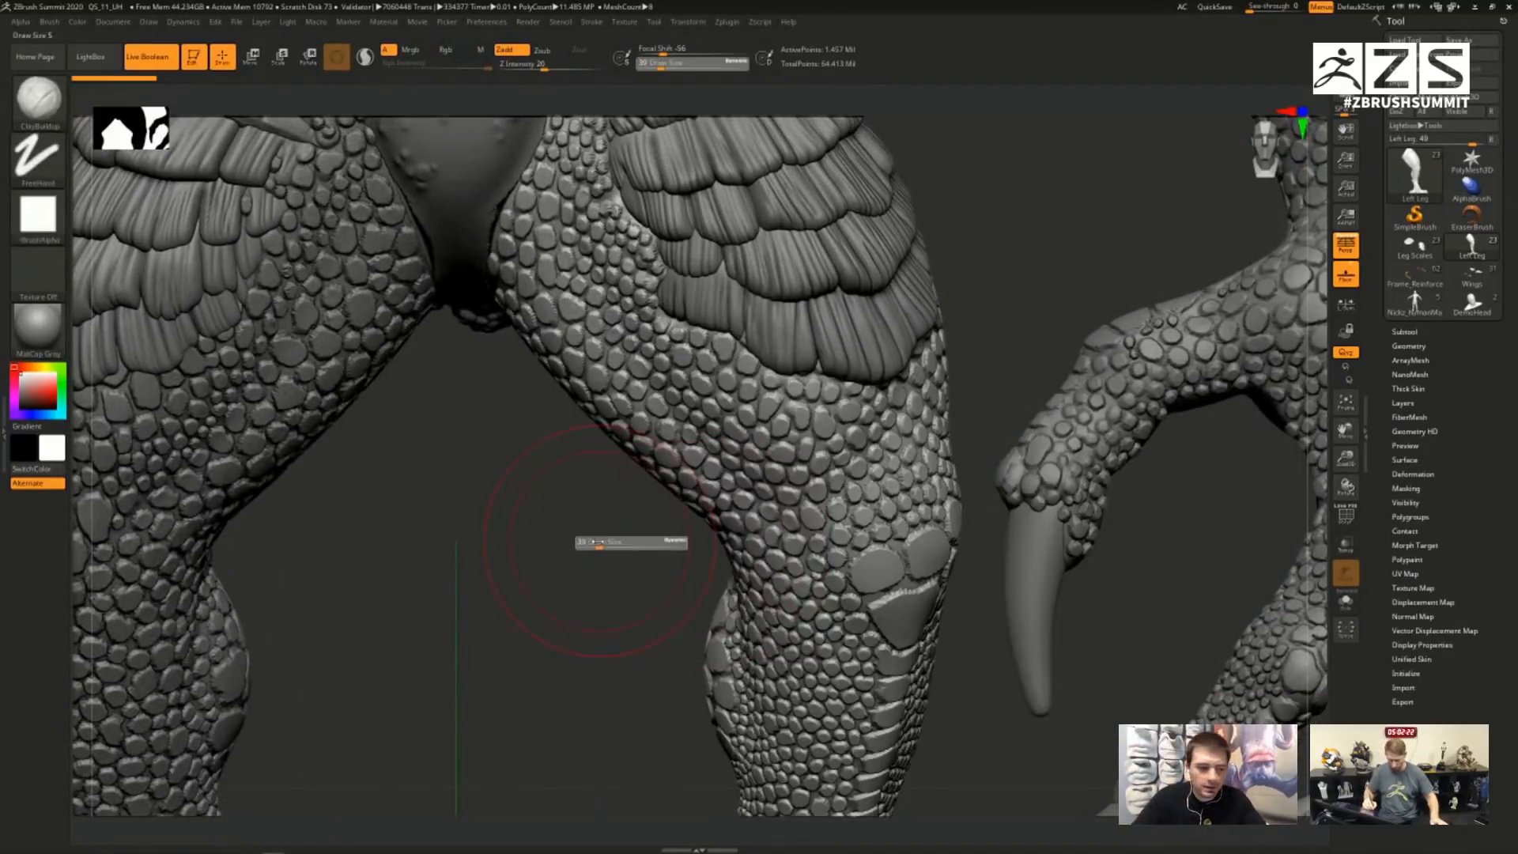
drag(593, 541, 588, 541)
alt+right_drag(642, 500, 569, 599)
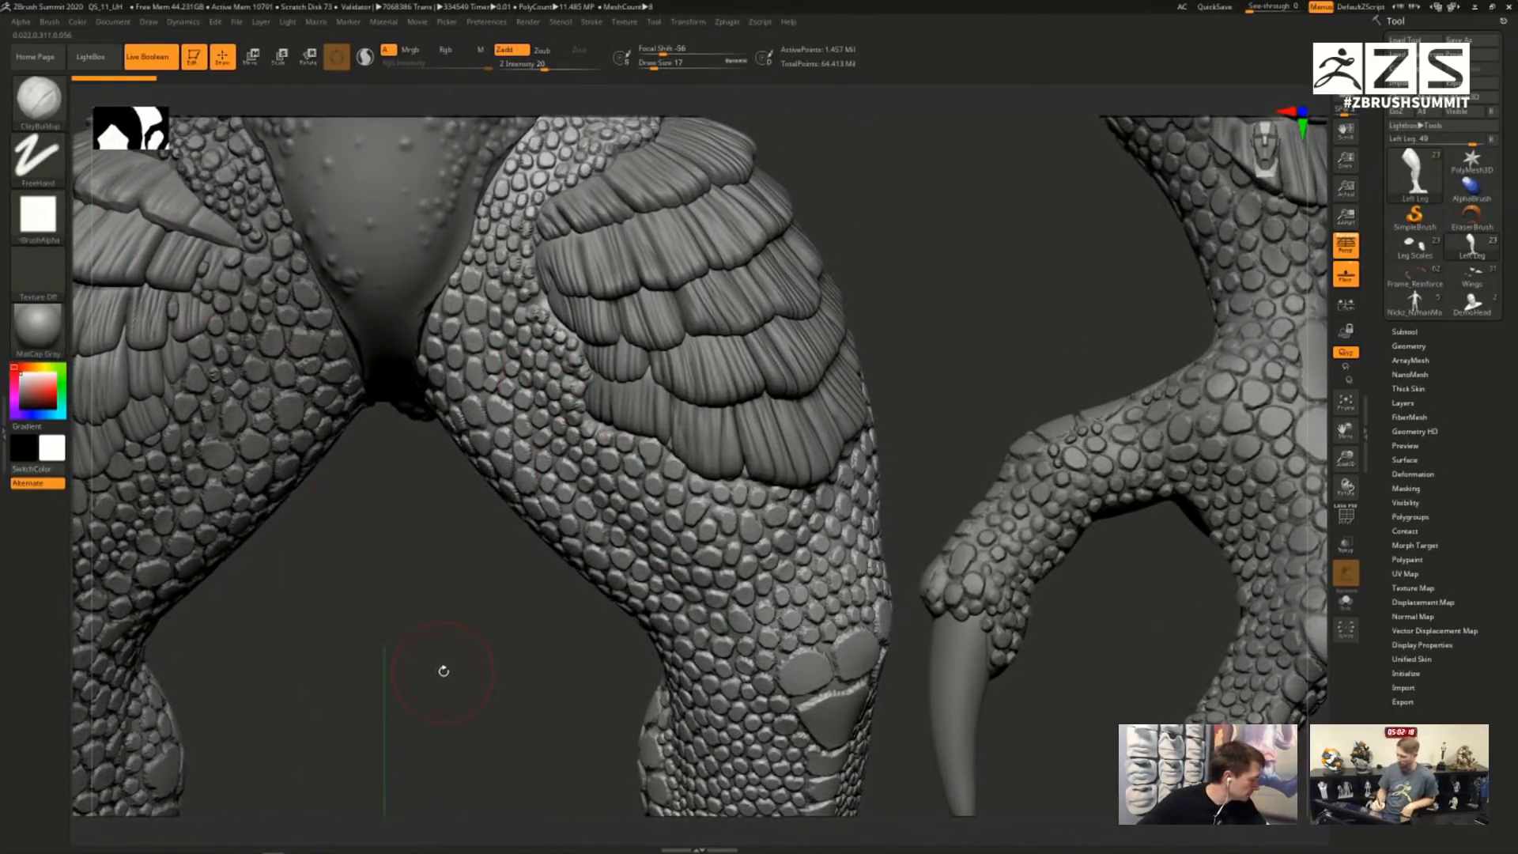
- Open the Thick Skin settings, reduce the draw size to 8 and even out several patches of scales on the left thigh
click(1407, 388)
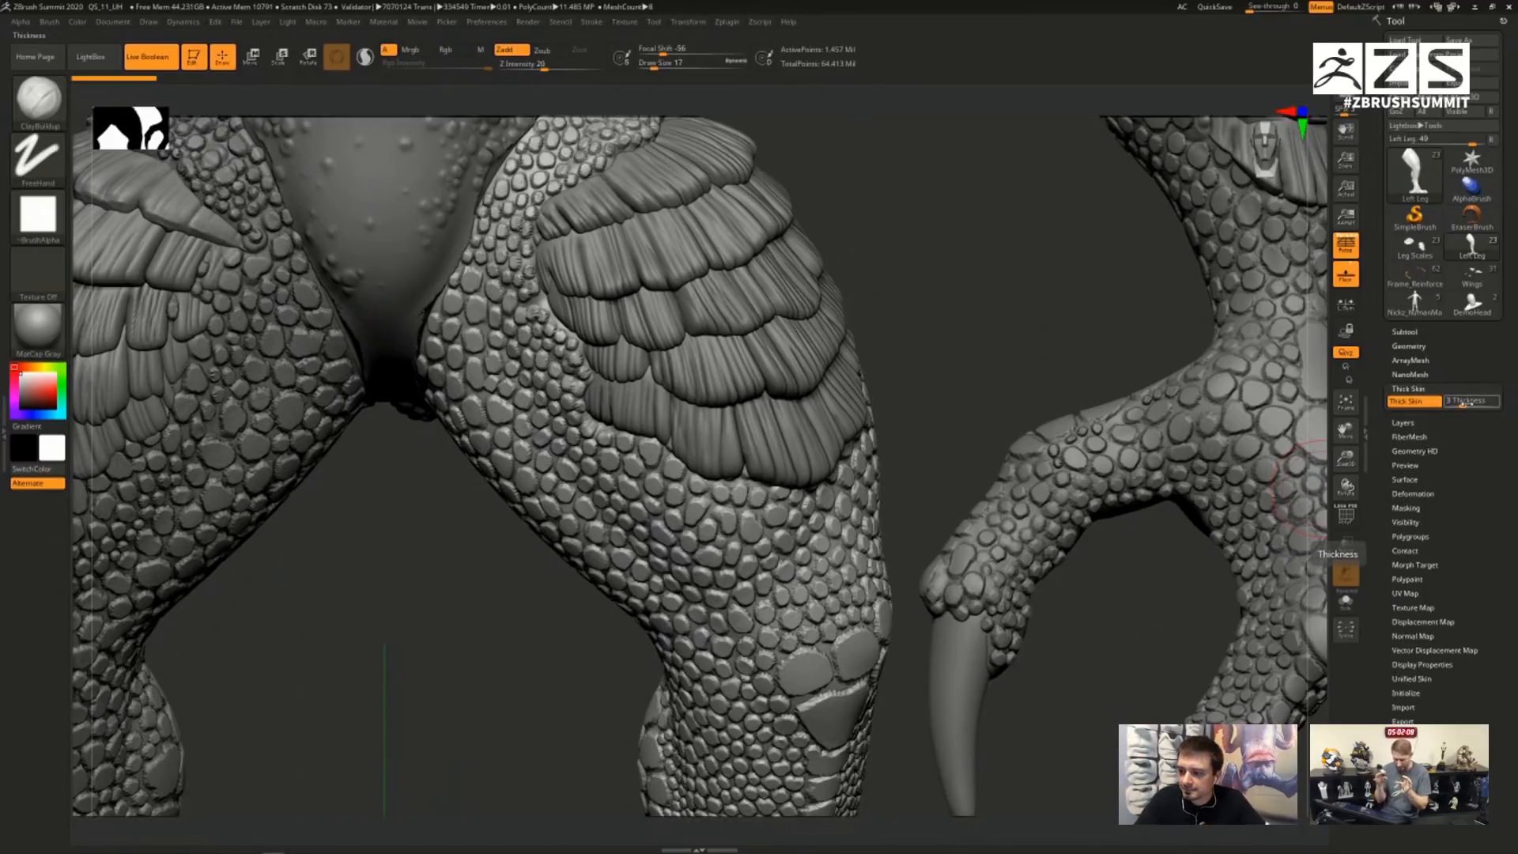
right_drag(839, 621, 812, 596)
key(s)
mouse_move(812, 596)
shift+mouse_down()
mouse_move(682, 517)
mouse_move(712, 442)
mouse_move(640, 442)
mouse_move(609, 506)
mouse_move(605, 446)
mouse_move(530, 380)
mouse_move(570, 364)
mouse_move(473, 420)
shift+mouse_up()
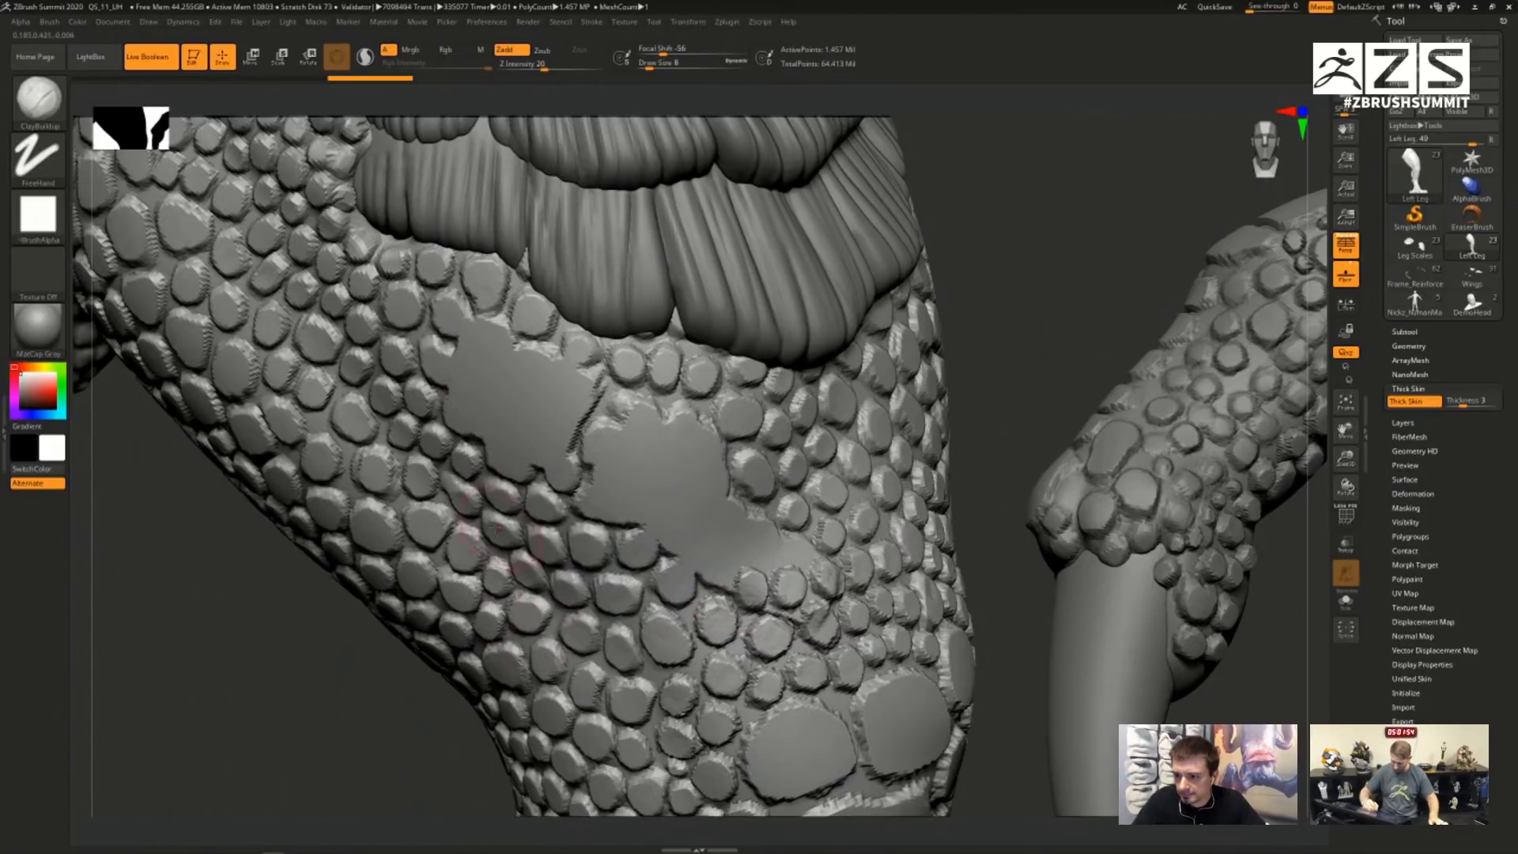
mouse_move(506, 514)
shift+mouse_down()
mouse_move(553, 554)
mouse_move(442, 474)
mouse_move(522, 549)
shift+mouse_up()
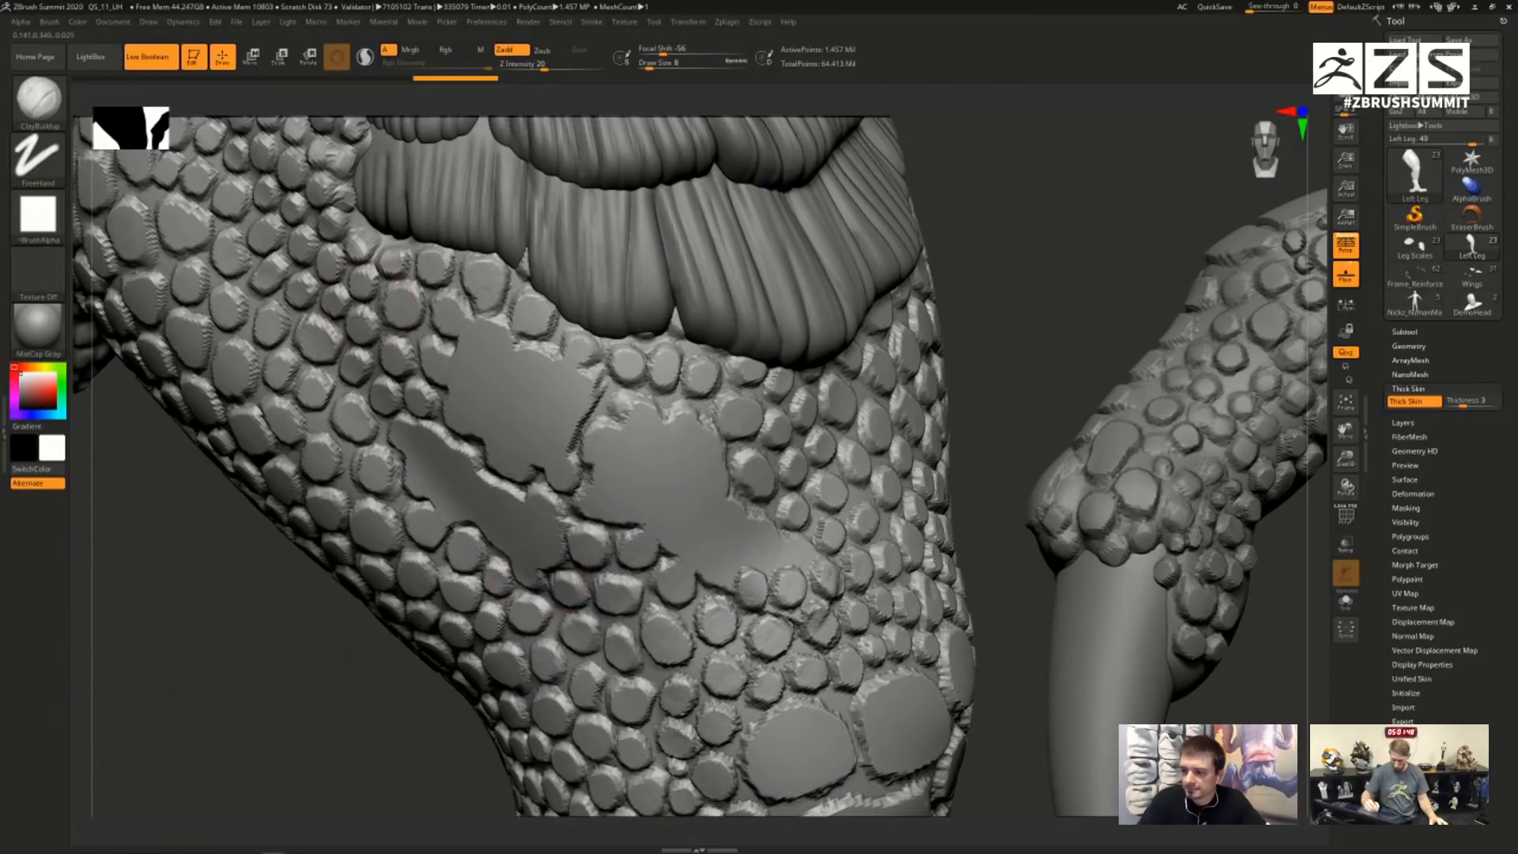
mouse_move(387, 276)
shift+mouse_down()
mouse_move(372, 348)
mouse_move(335, 332)
shift+mouse_up()
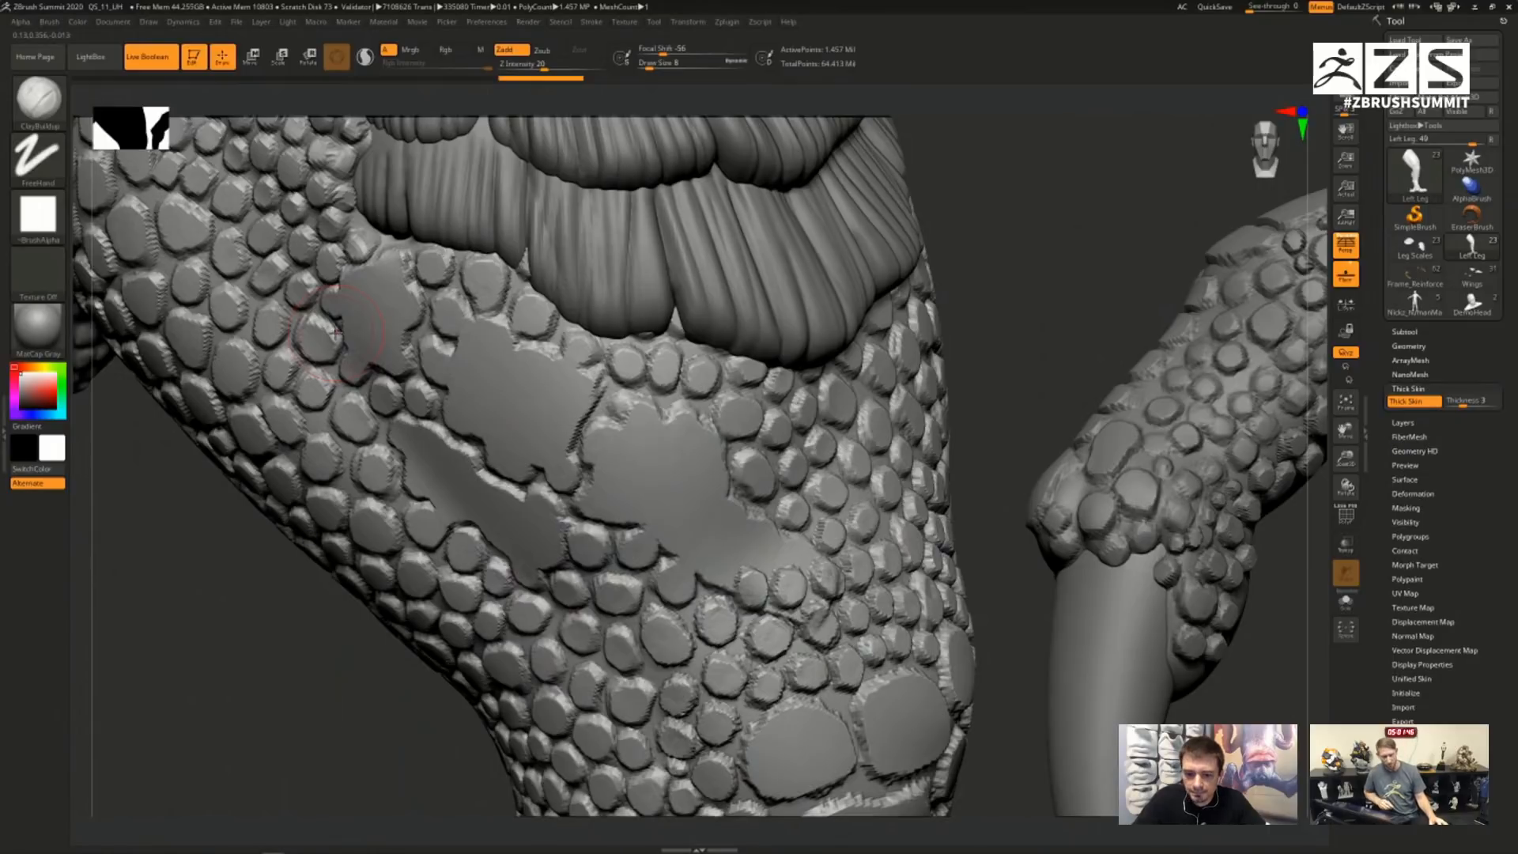
ctrl+right_drag(335, 332, 599, 175)
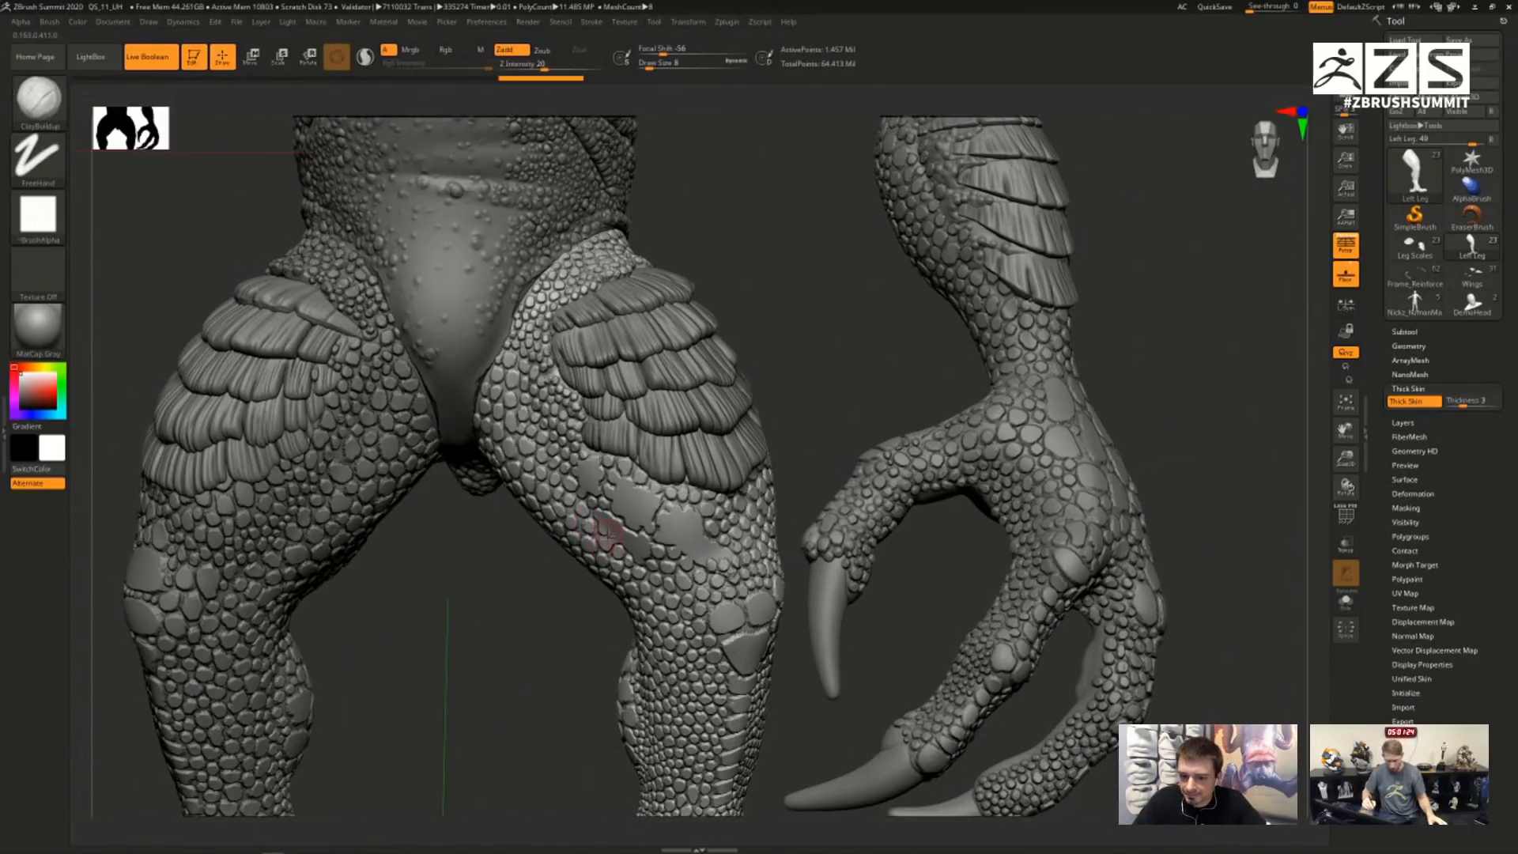
- Switch to the Inflat brush and swell the individual scales beside the flat patches on the left thigh
mouse_move(607, 539)
right_down()
mouse_move(672, 539)
mouse_move(671, 601)
right_up()
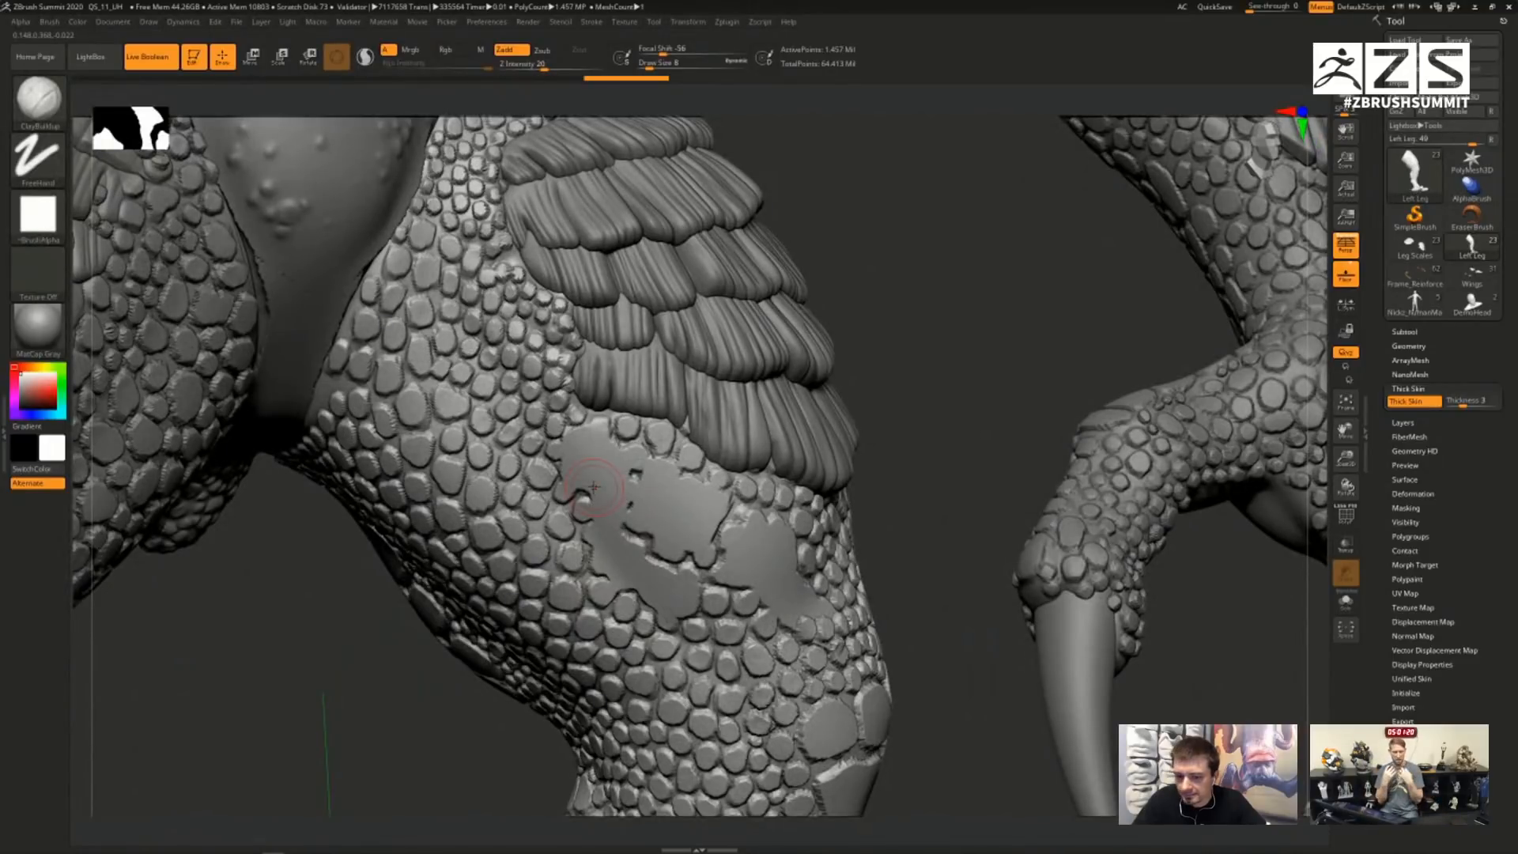
key(b)
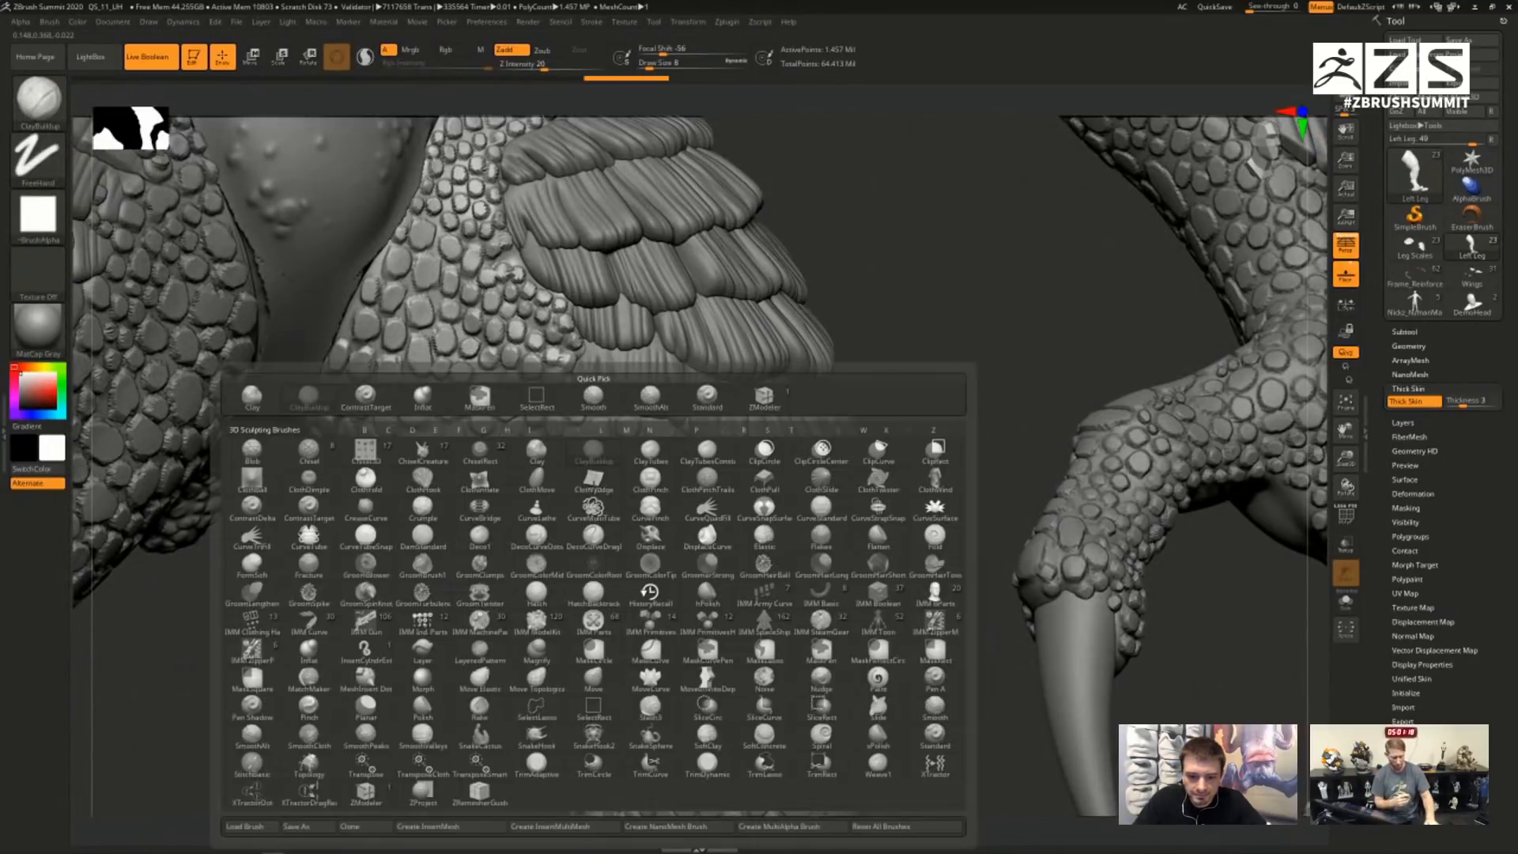
key(i)
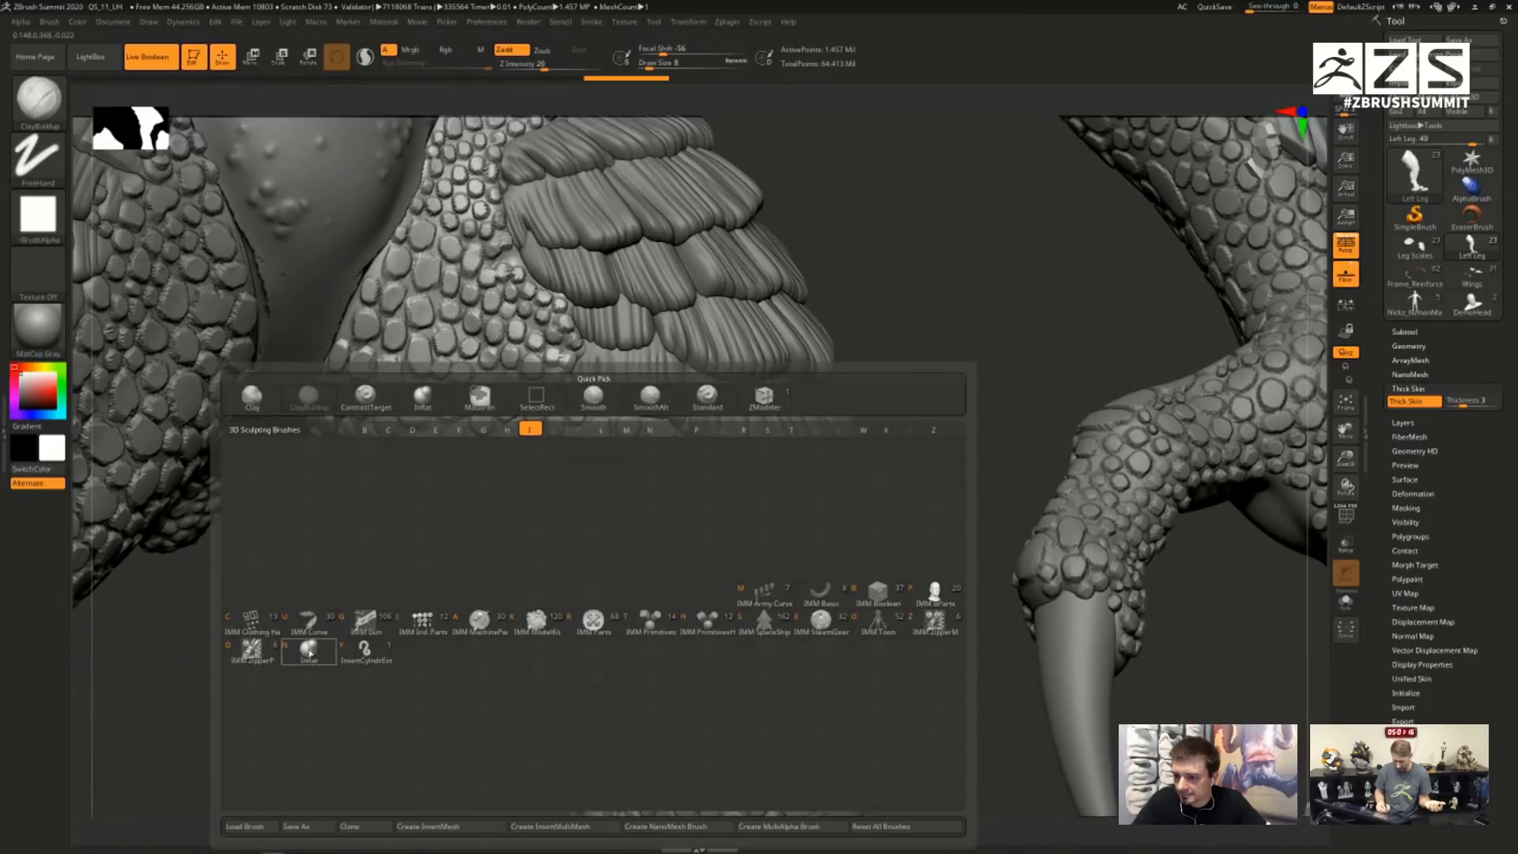
click(309, 649)
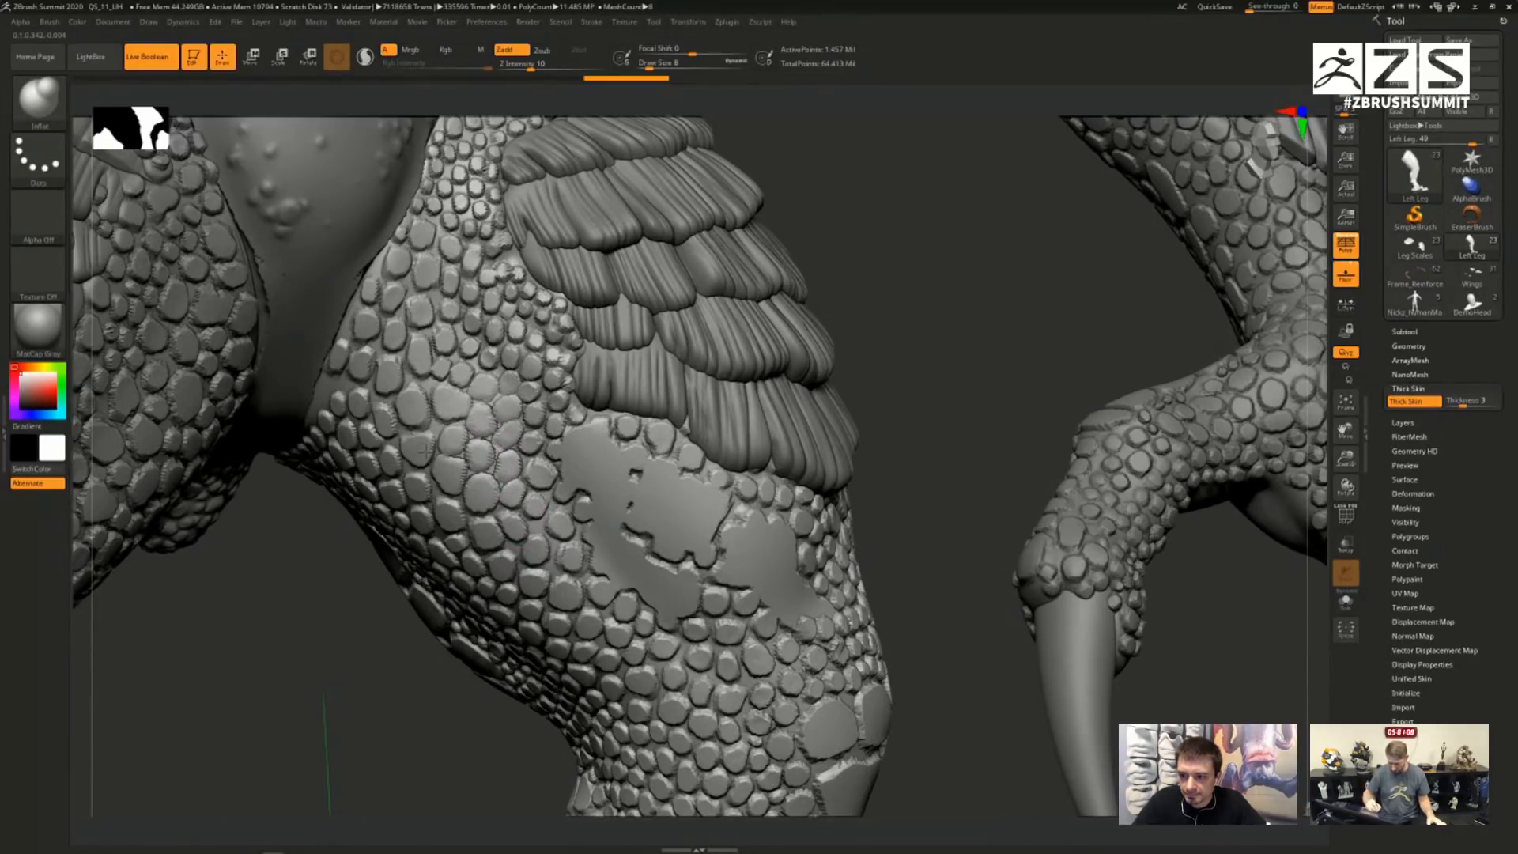
click(459, 399)
mouse_move(473, 425)
right_down()
mouse_move(530, 459)
mouse_move(552, 509)
mouse_move(515, 385)
right_up()
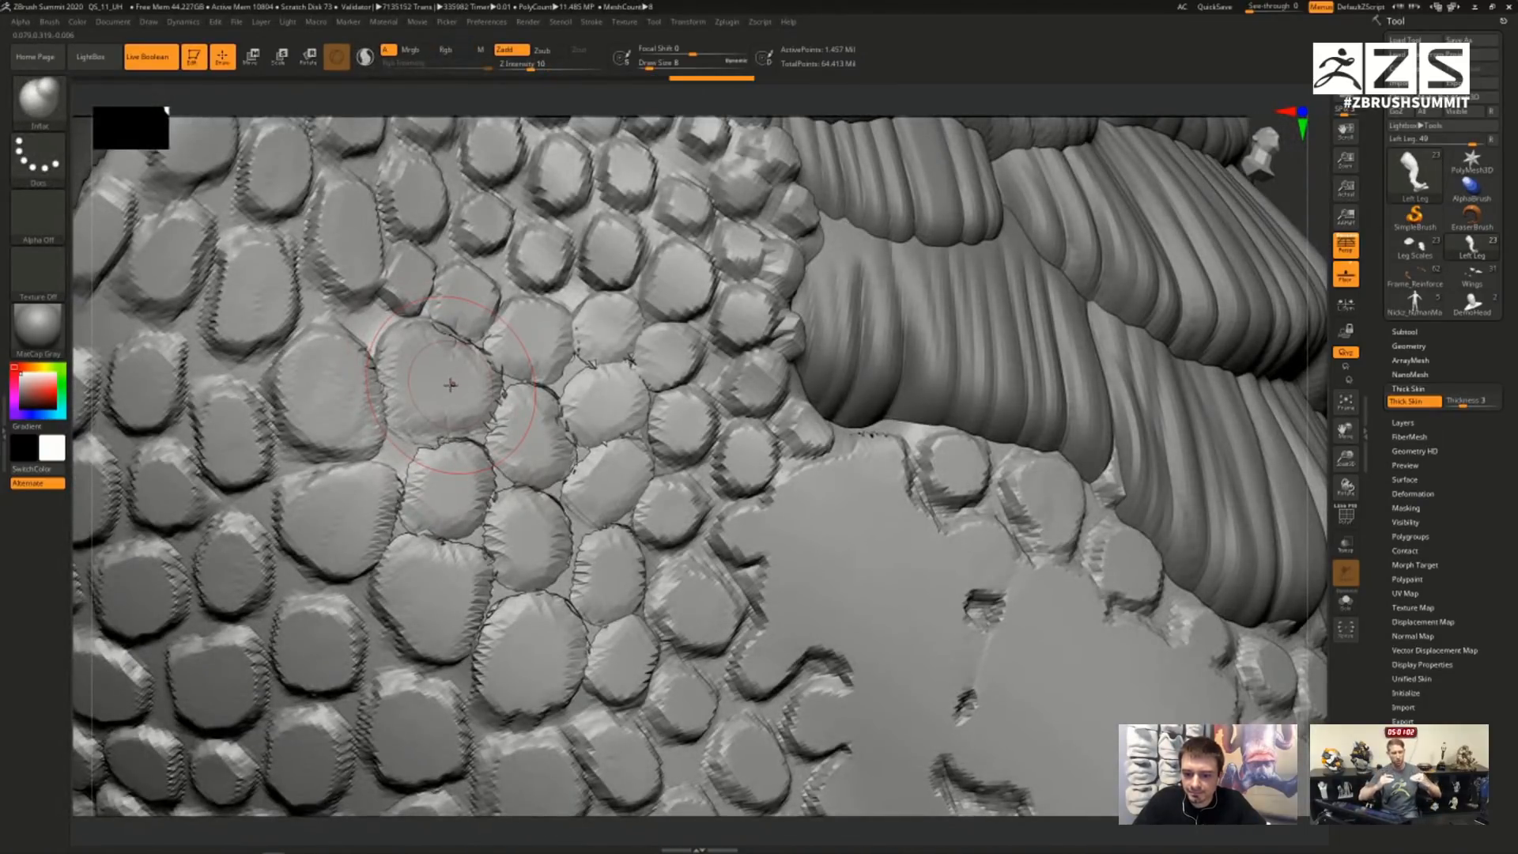
mouse_move(553, 530)
shift+mouse_down()
mouse_move(576, 462)
mouse_move(379, 546)
mouse_move(525, 323)
shift+mouse_up()
ctrl+right_drag(525, 322, 637, 542)
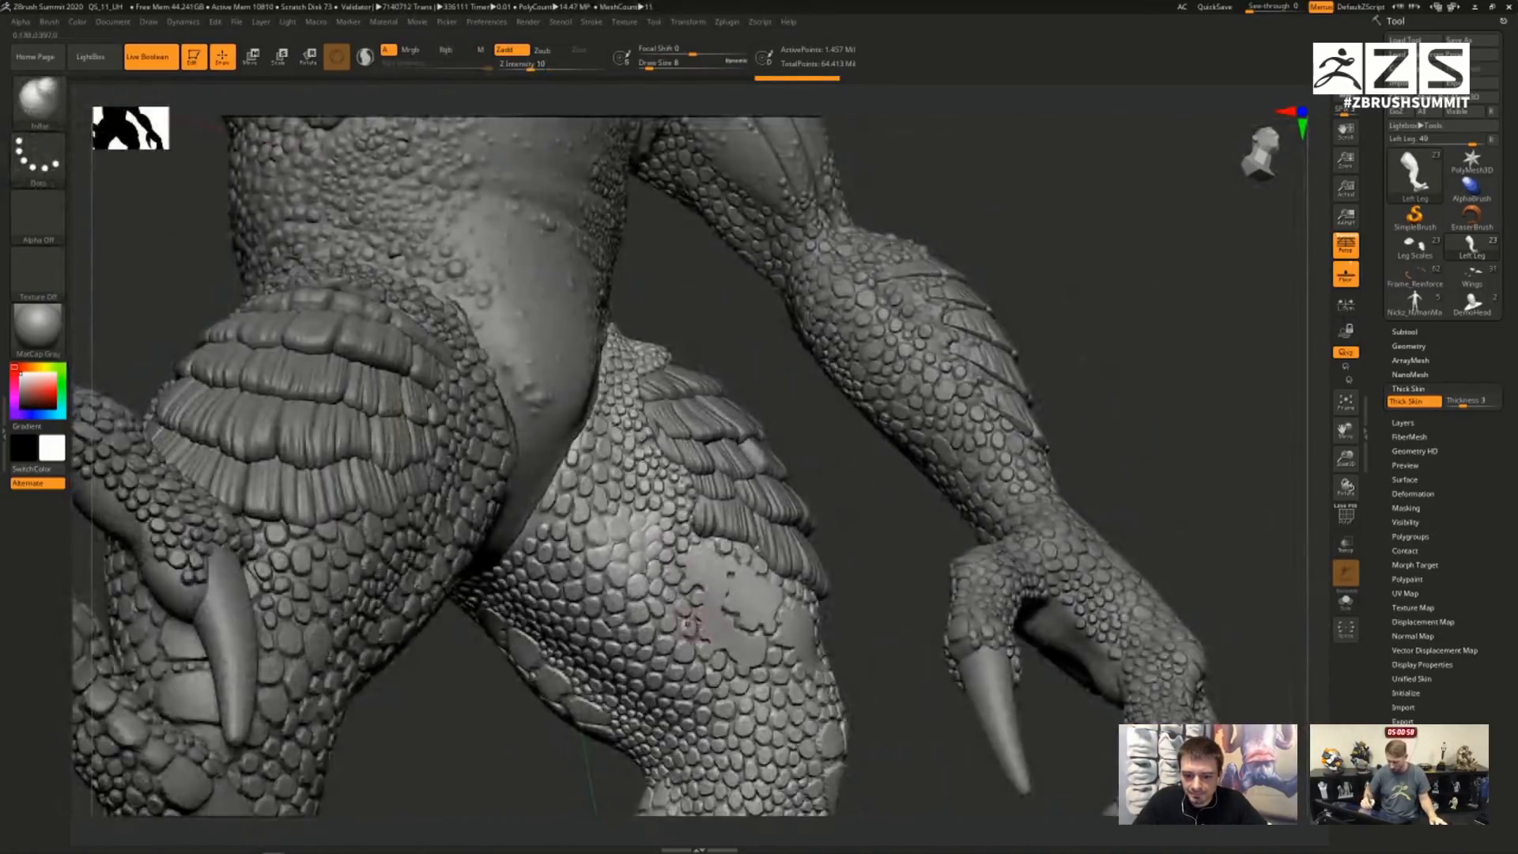
alt+right_drag(695, 620, 628, 474)
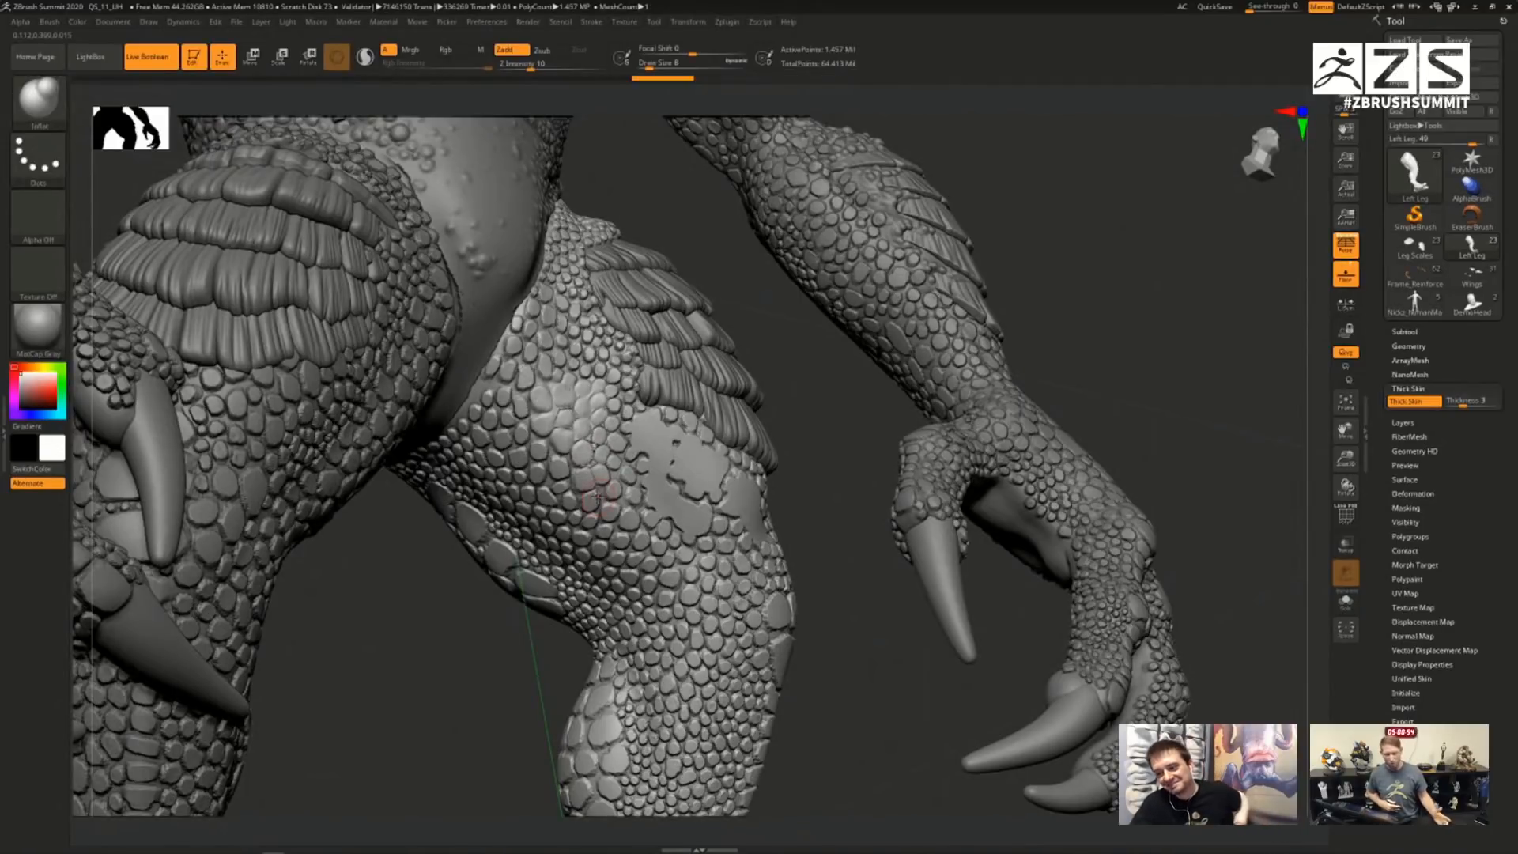
- Switch back to the ClayBuildup brush and lower the Thick Skin thickness to nearly zero
key(ctrl)
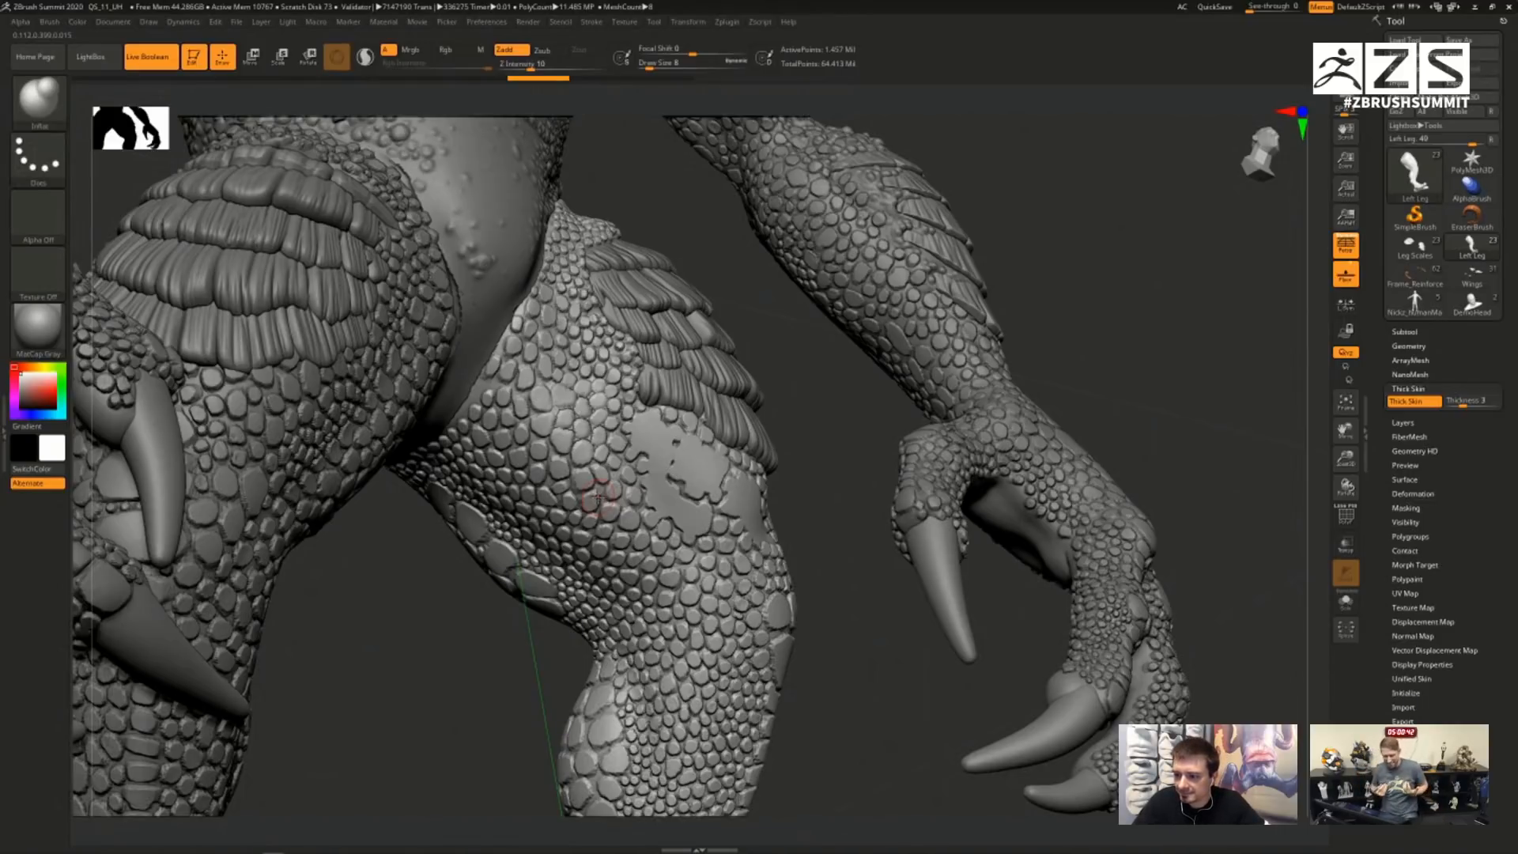
key(b)
key(c)
key(b)
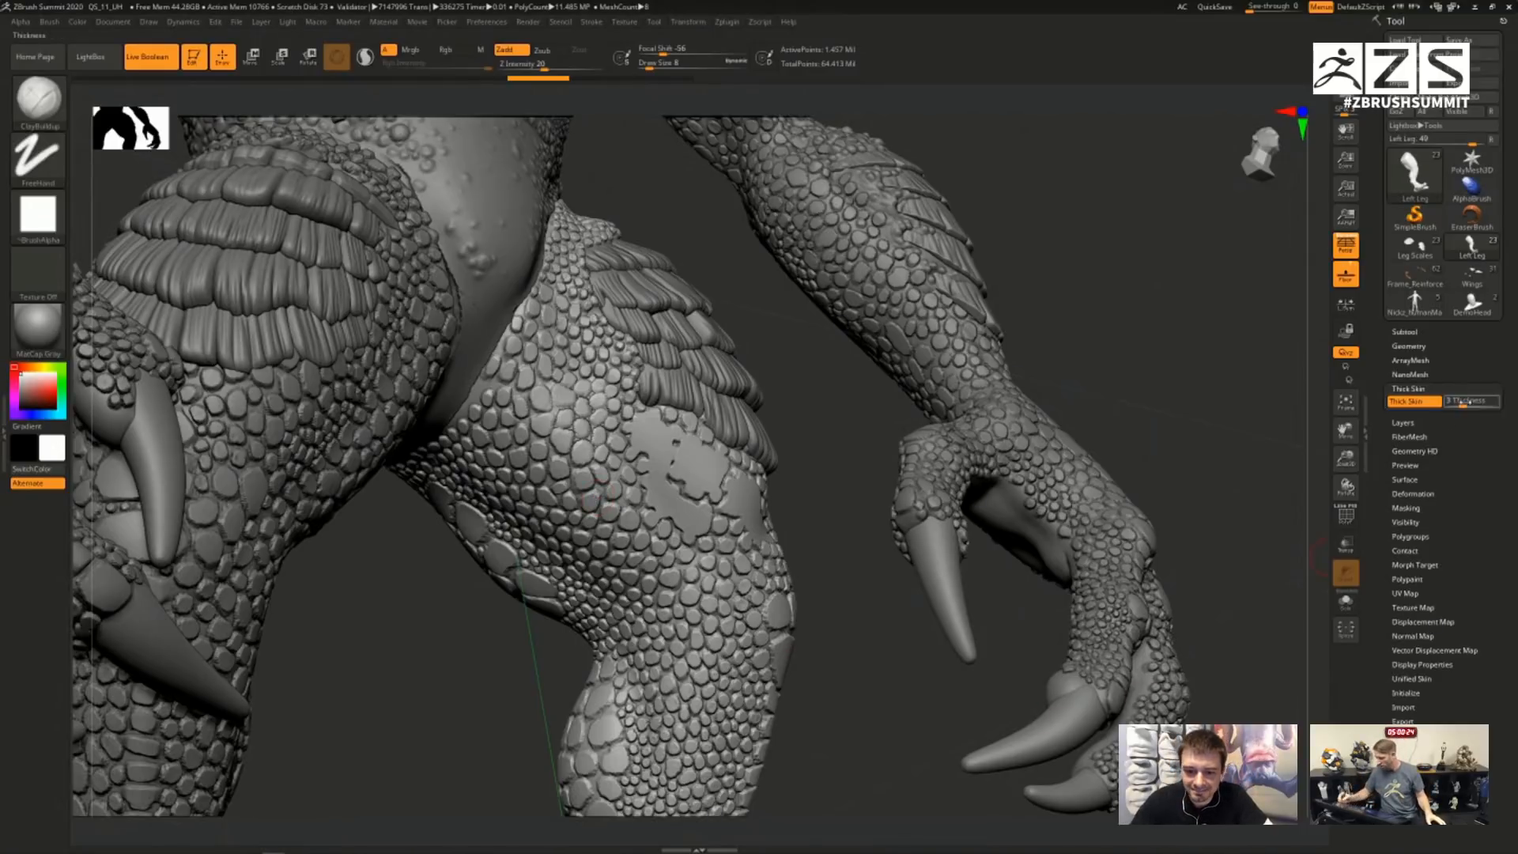
drag(1469, 401, 1429, 406)
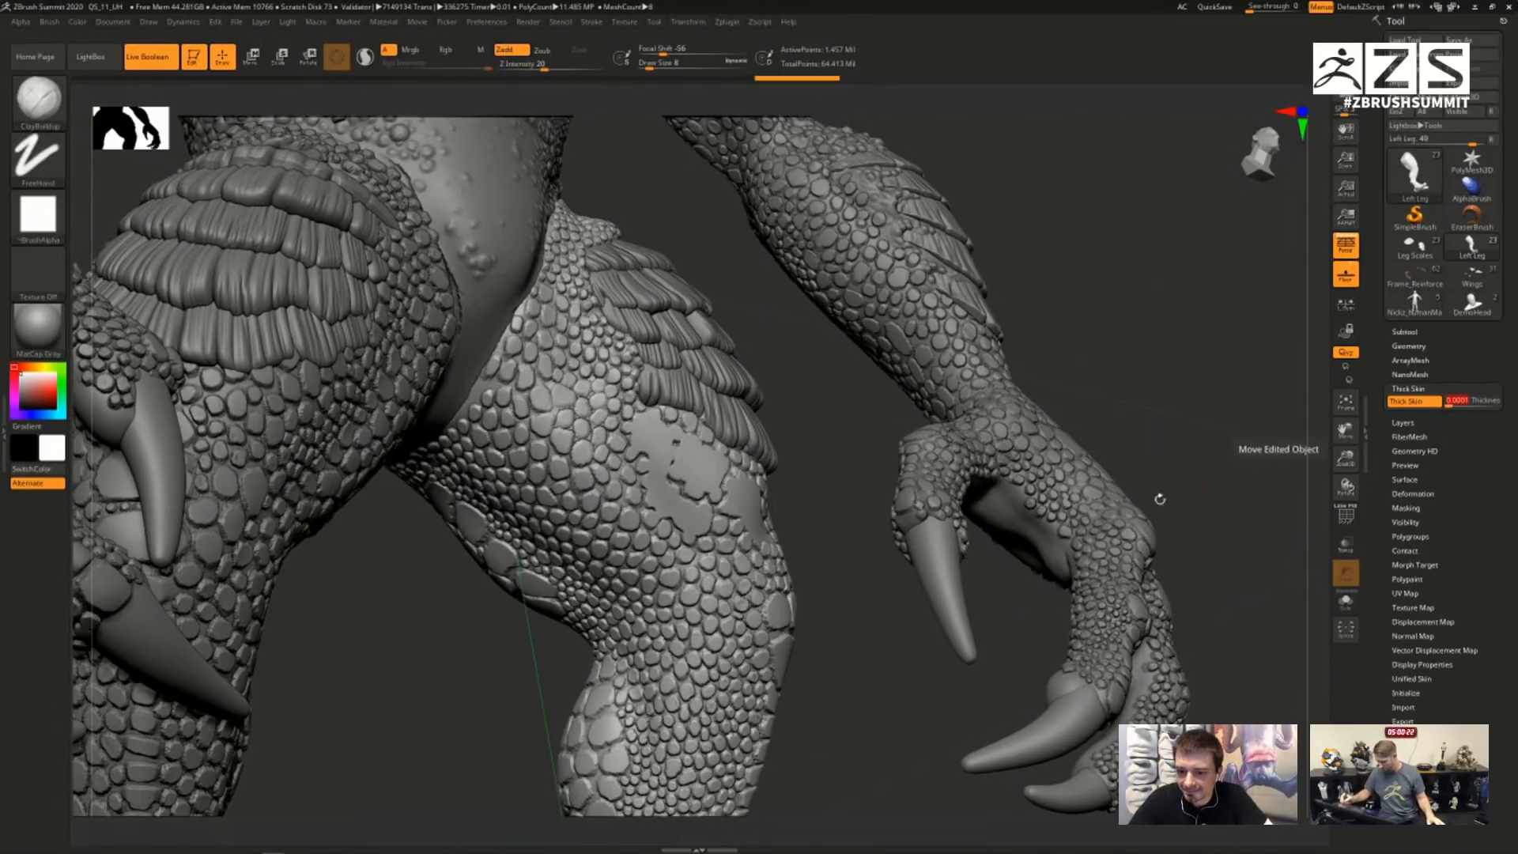
- Set the draw size to 25 and brush away the scales over a large area of the left inner thigh
ctrl+right_drag(599, 485, 629, 514)
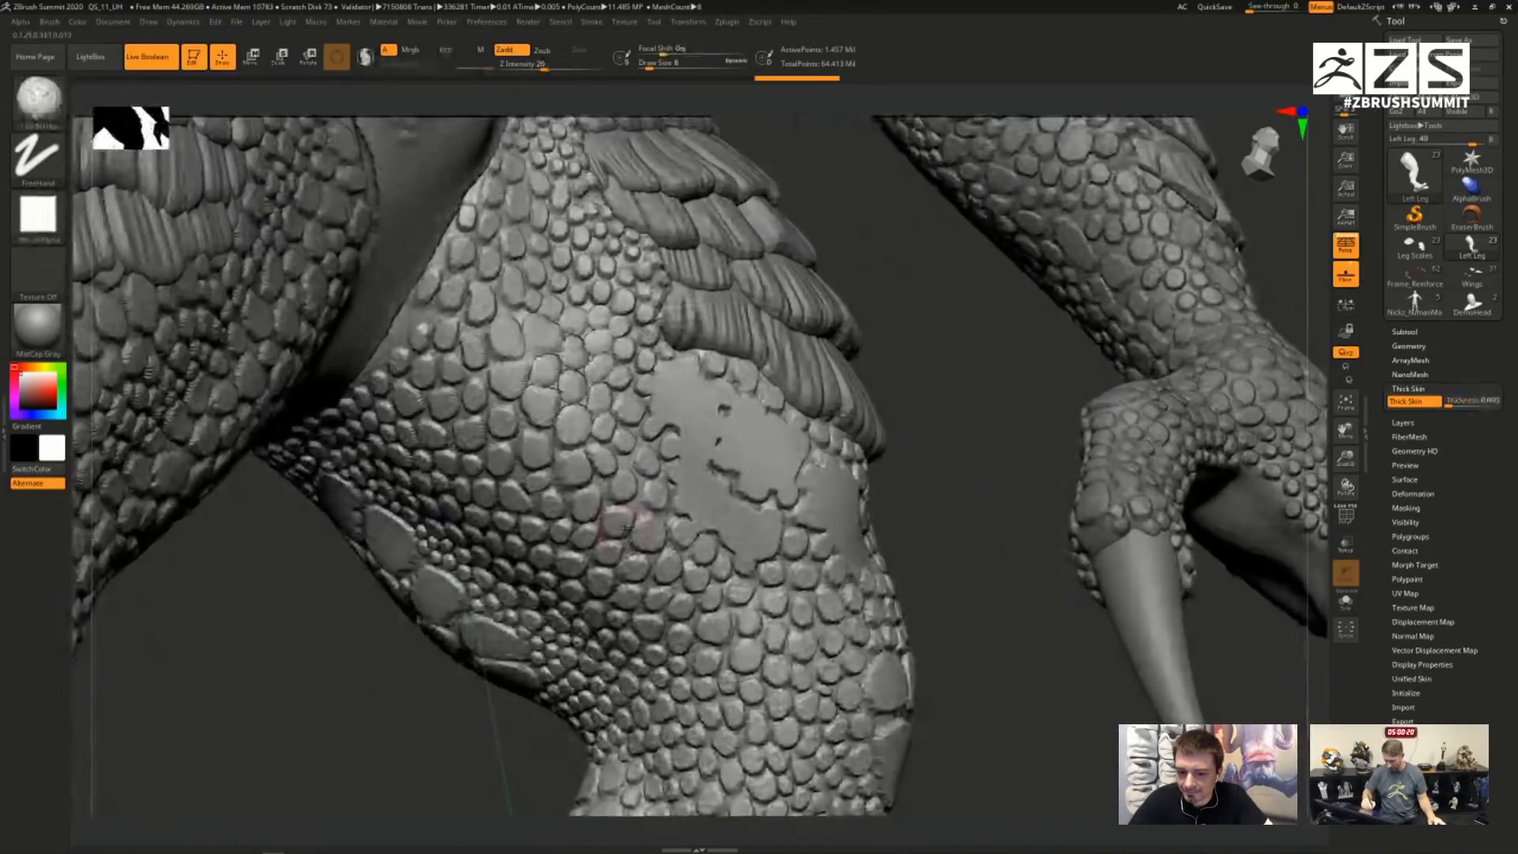
mouse_move(626, 528)
mouse_down()
mouse_move(617, 503)
mouse_move(621, 555)
mouse_move(443, 237)
mouse_move(632, 556)
mouse_move(791, 514)
mouse_move(799, 419)
mouse_up()
key(s)
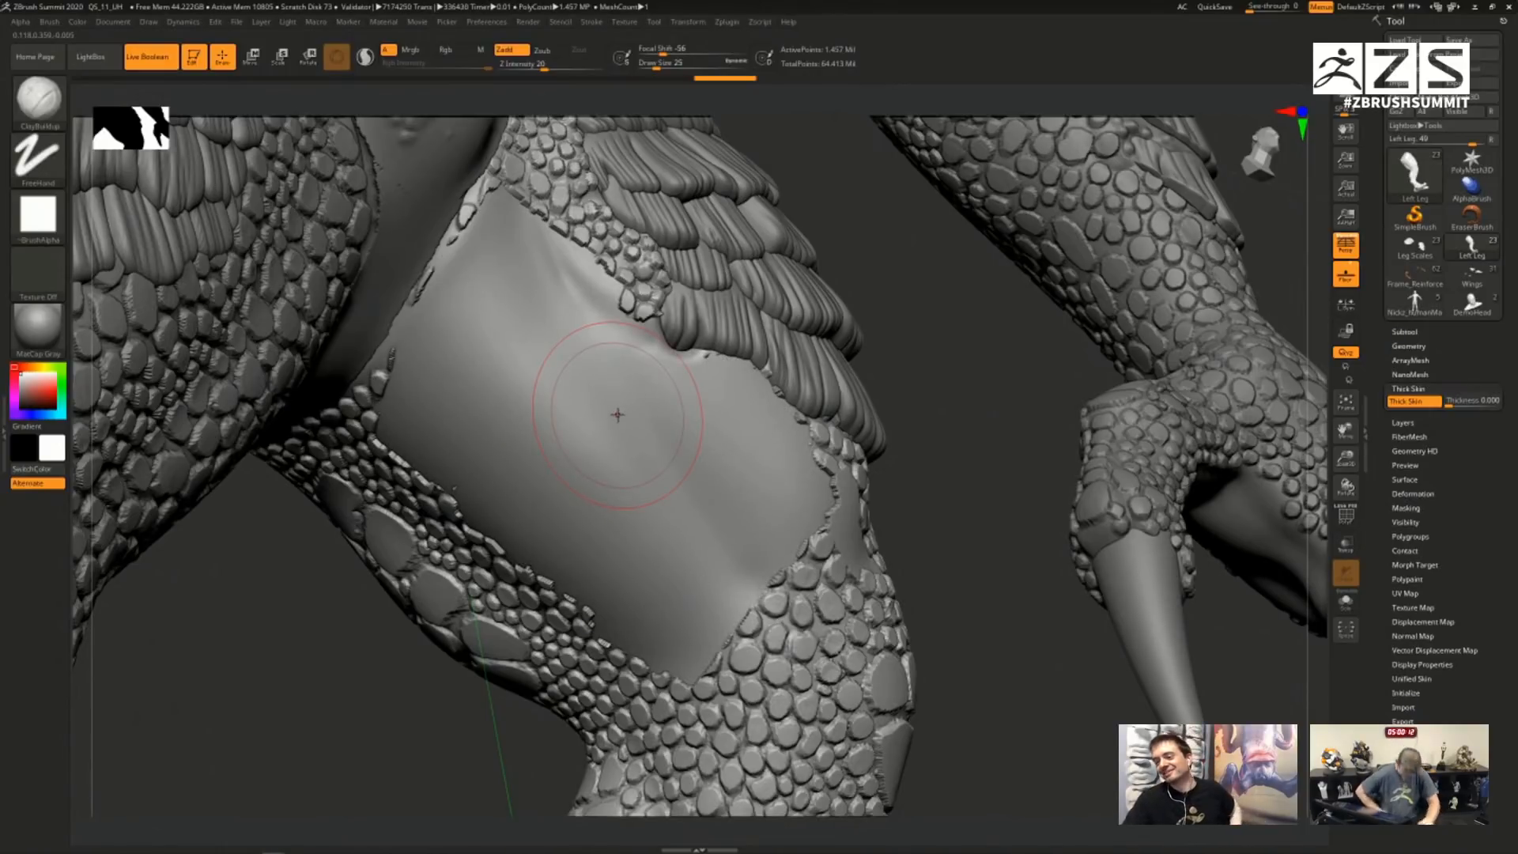
- Frame the creature's torso and legs and switch to the Leg Scales tool
ctrl+right_drag(726, 558, 630, 422)
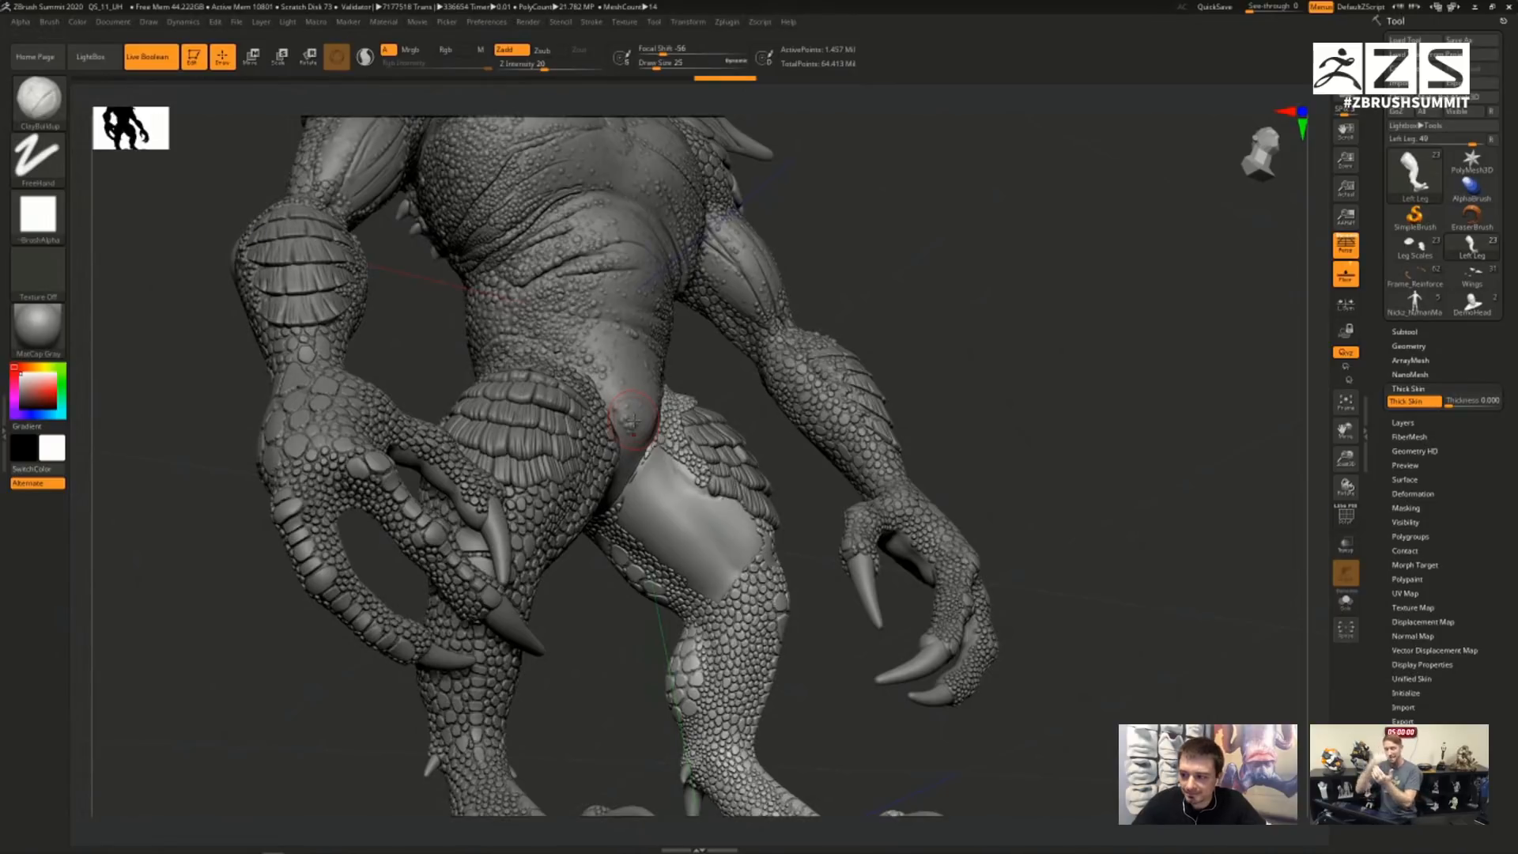
click(1414, 246)
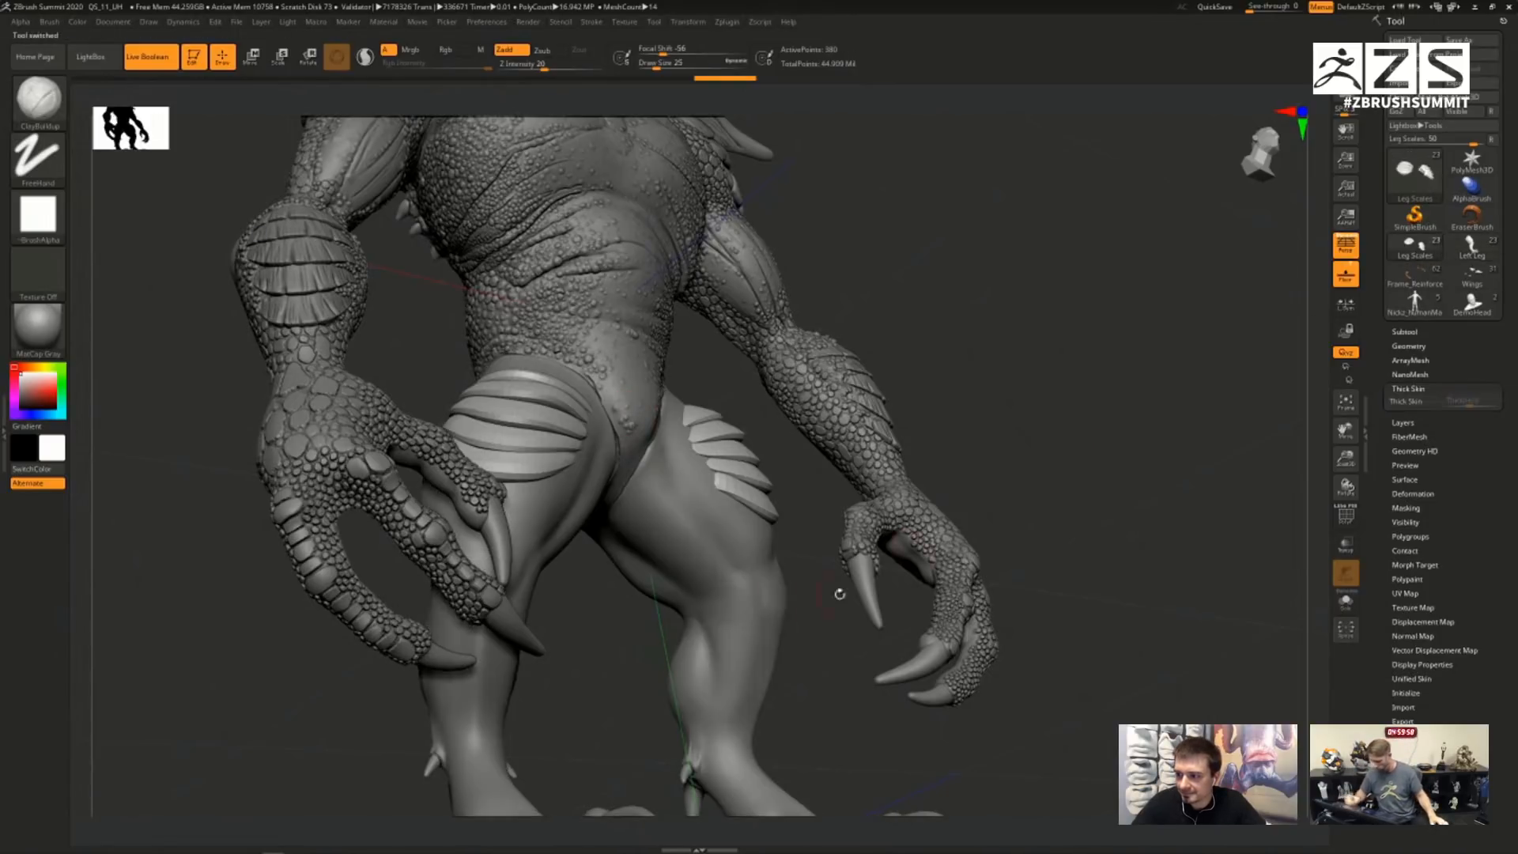
- Select the left leg subtool, frame its thigh, and set the draw size to 8
alt+right_drag(772, 620, 710, 505)
alt+click(688, 518)
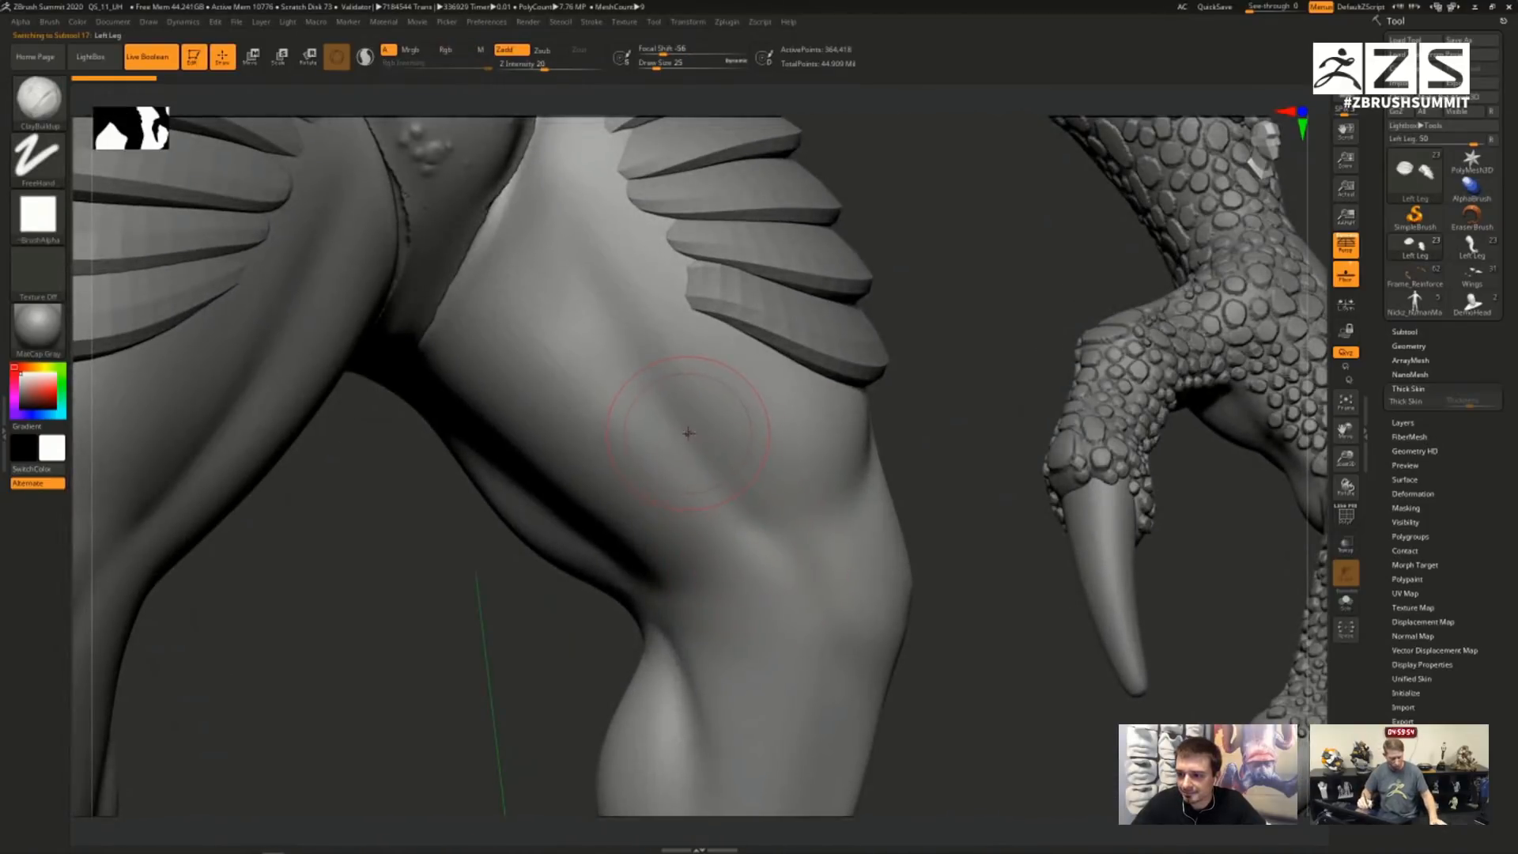
key(s)
drag(687, 433, 675, 434)
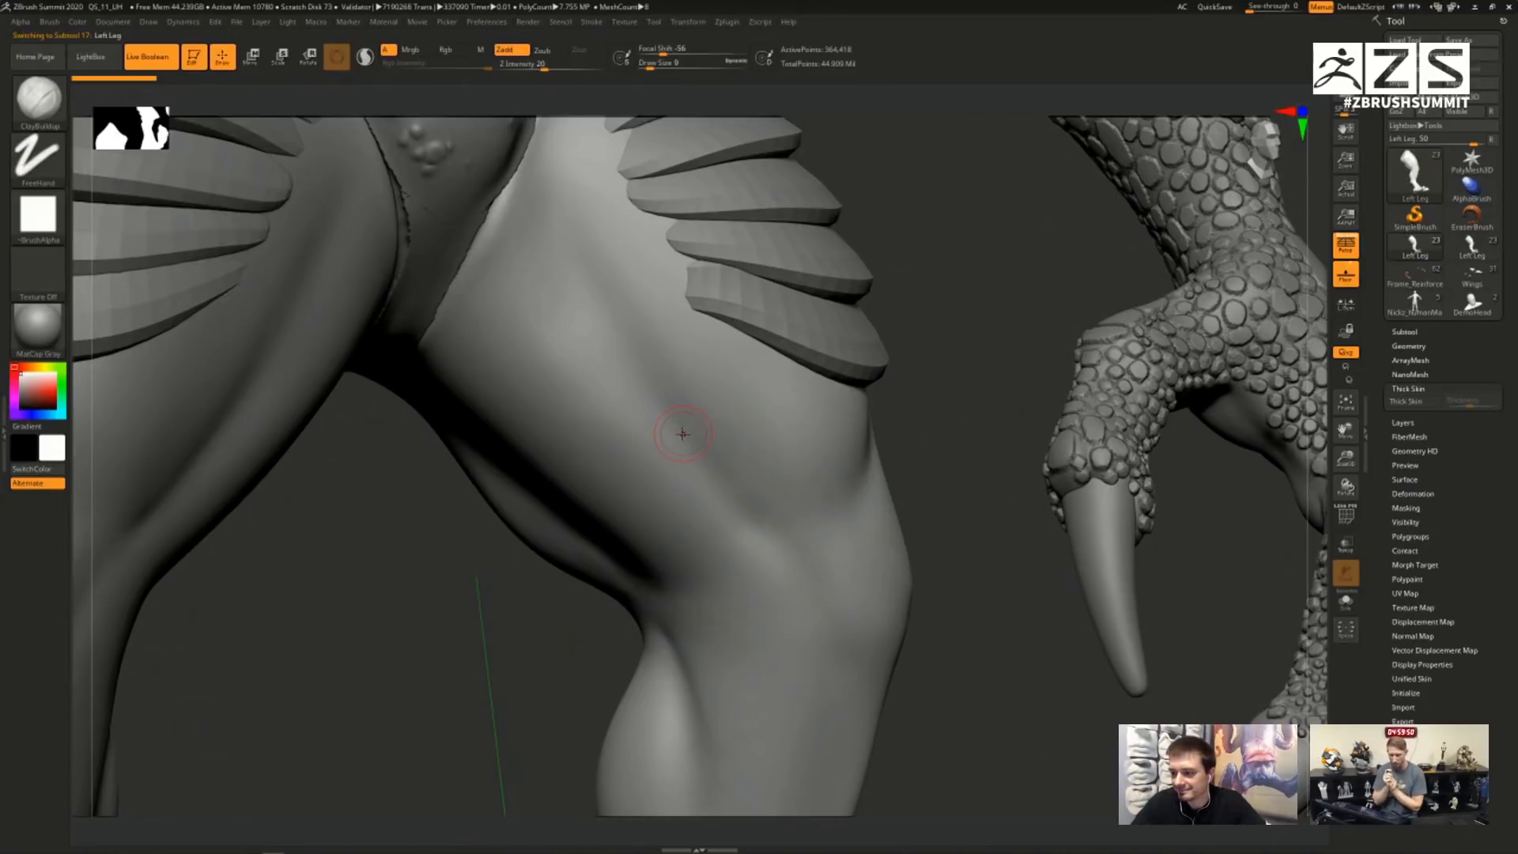
- Enable Thick Skin for the left leg and set its thickness to 3
click(1411, 404)
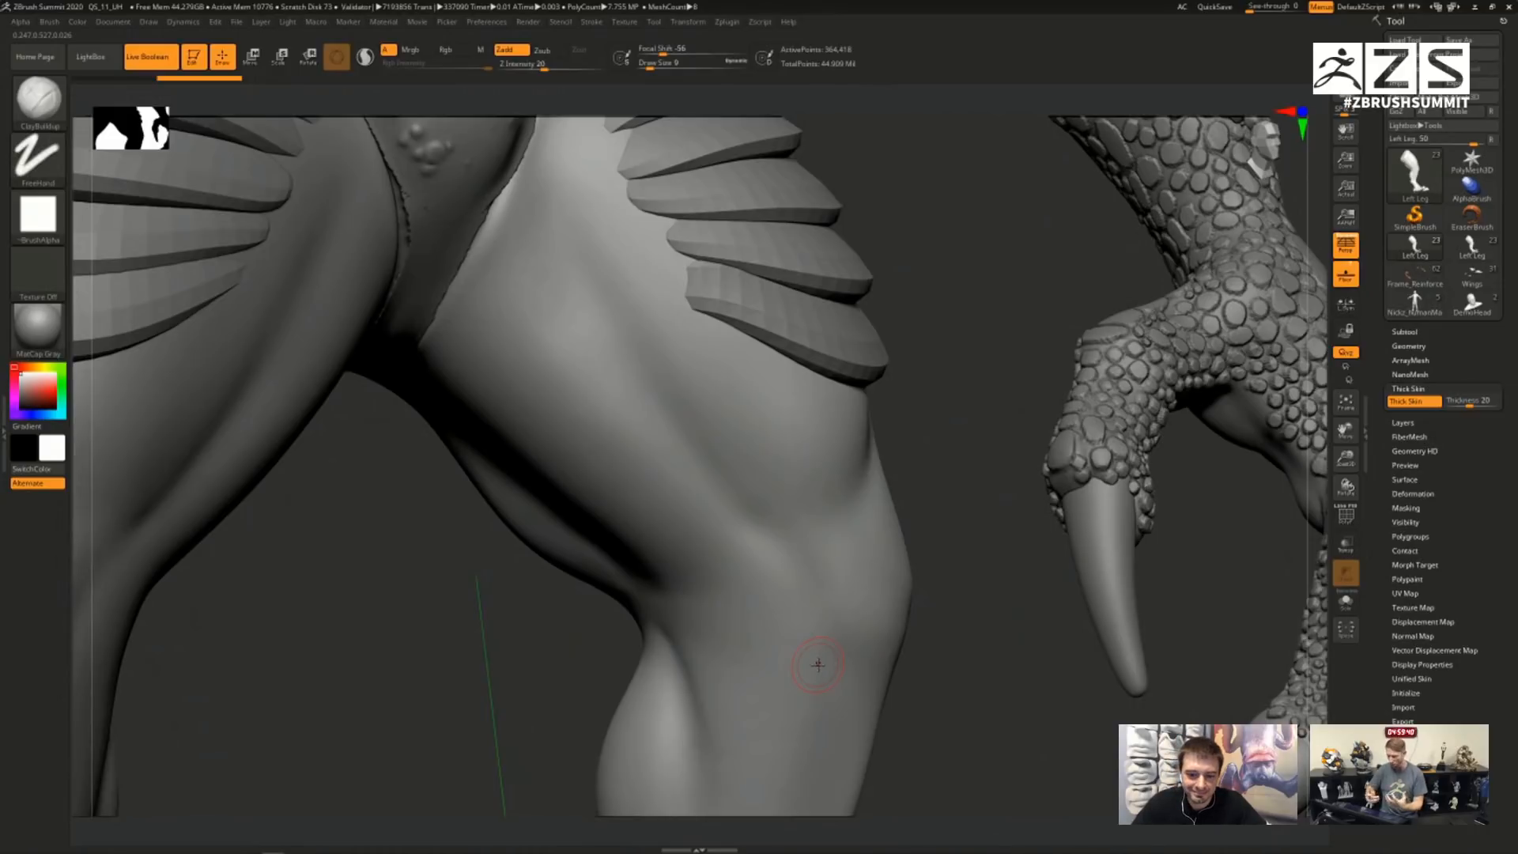
drag(1469, 404, 1470, 404)
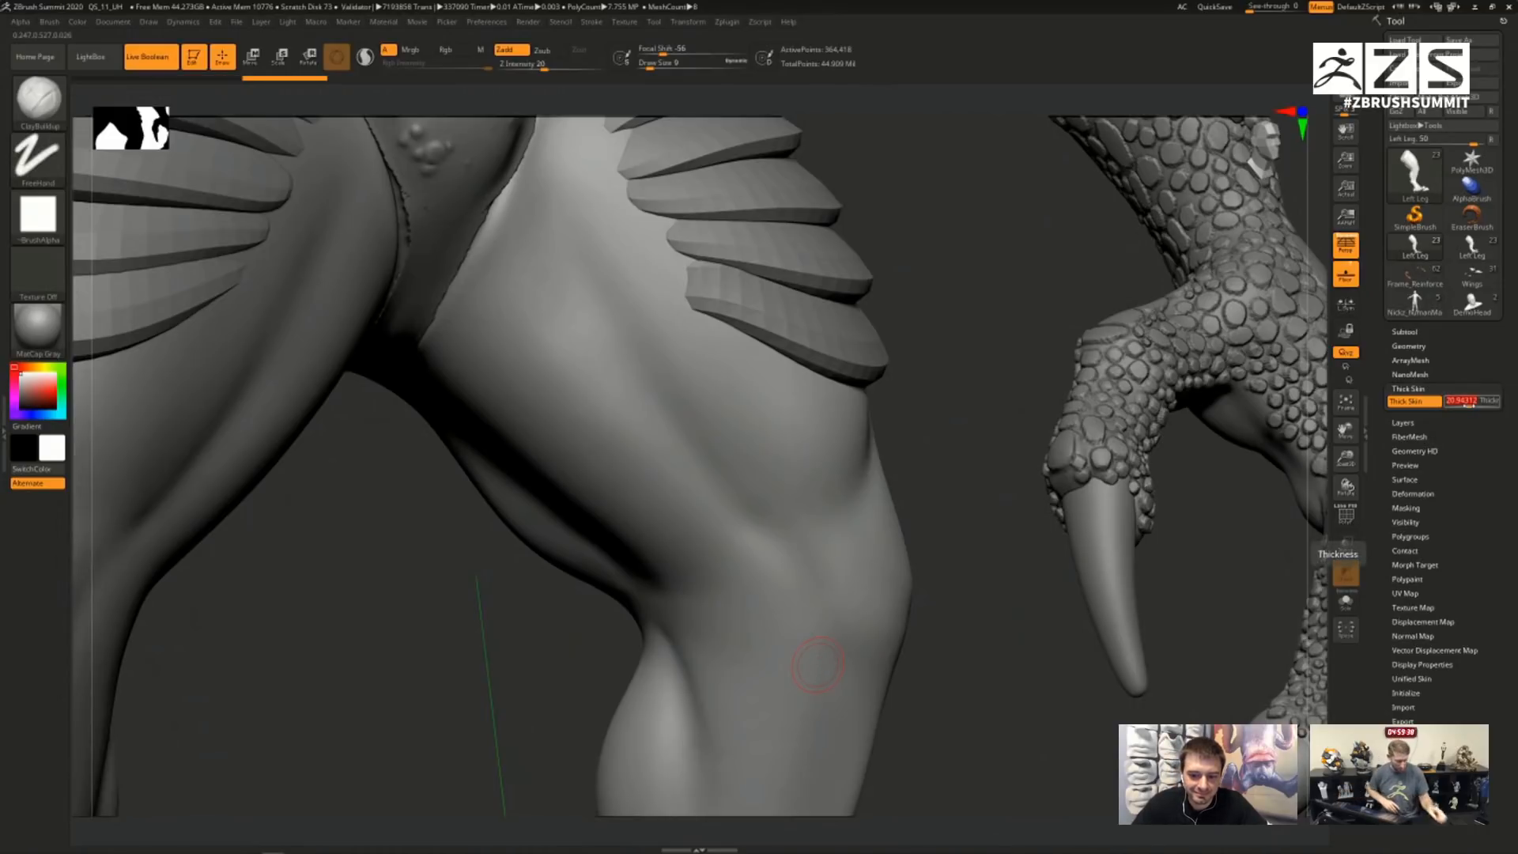
text(3)
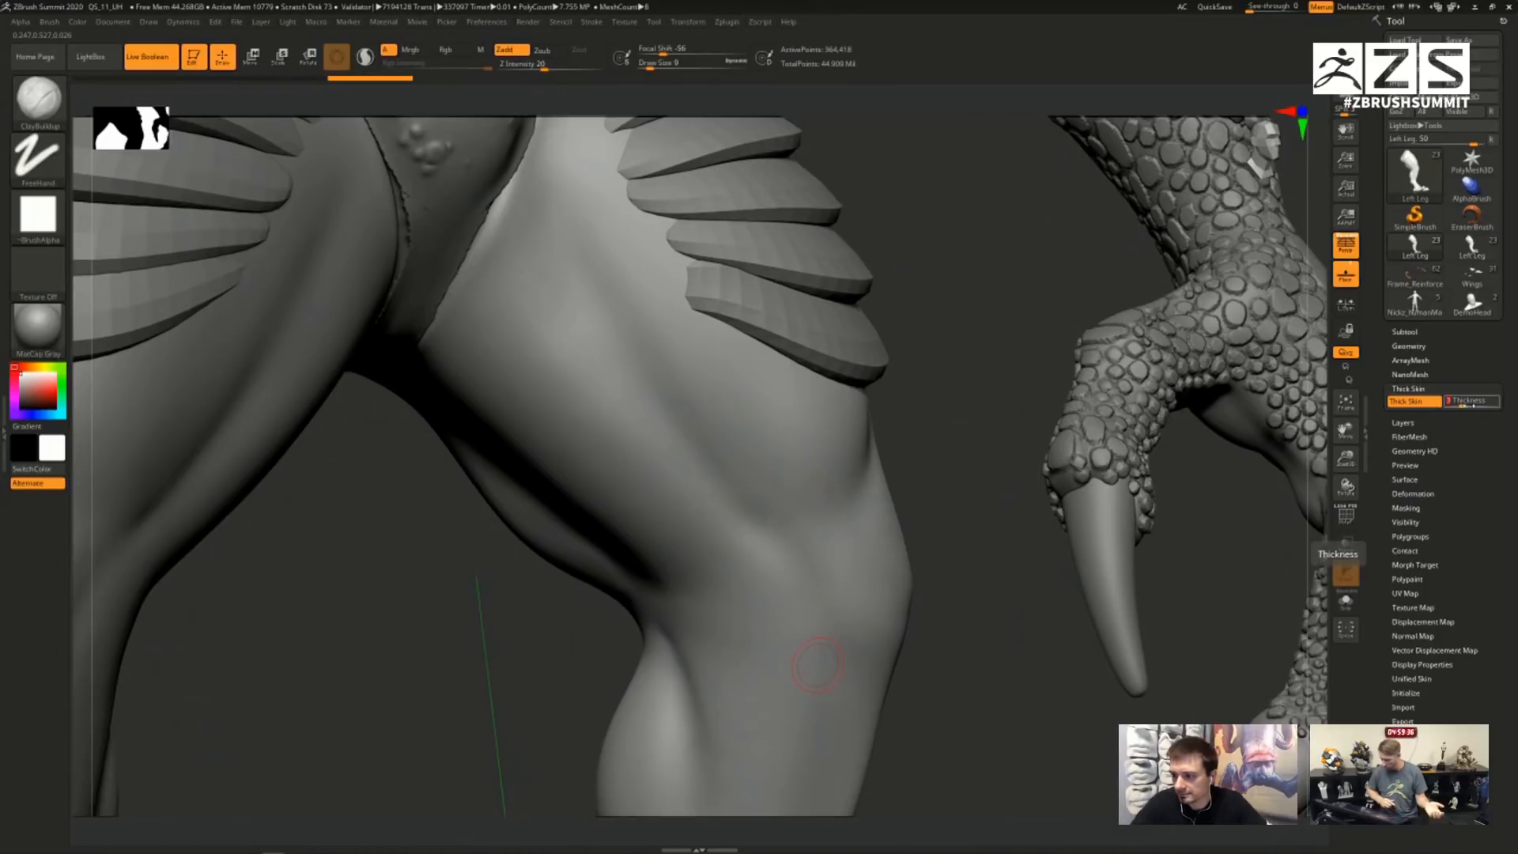
key(Return)
- Sculpt several separate small raised patches across the left thigh and a larger rounded one above the knee
mouse_move(593, 401)
mouse_down()
mouse_move(615, 426)
mouse_move(605, 387)
mouse_move(615, 420)
mouse_move(642, 369)
mouse_move(660, 407)
mouse_move(703, 356)
mouse_move(712, 382)
mouse_up()
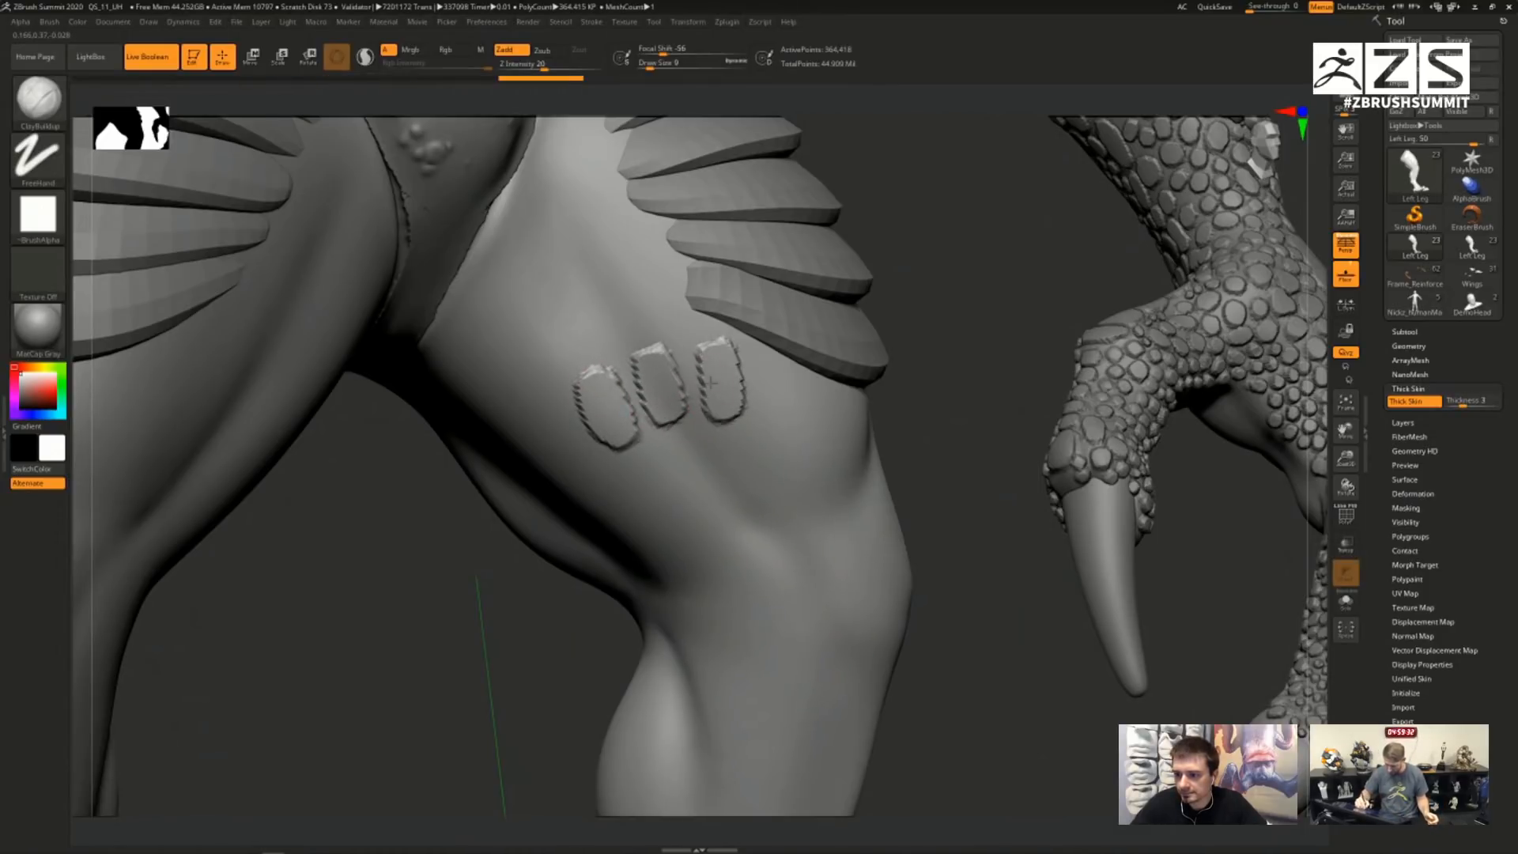
mouse_move(654, 497)
mouse_down()
mouse_move(692, 443)
mouse_move(648, 482)
mouse_up()
mouse_move(628, 289)
mouse_down()
mouse_move(569, 348)
mouse_move(595, 292)
mouse_up()
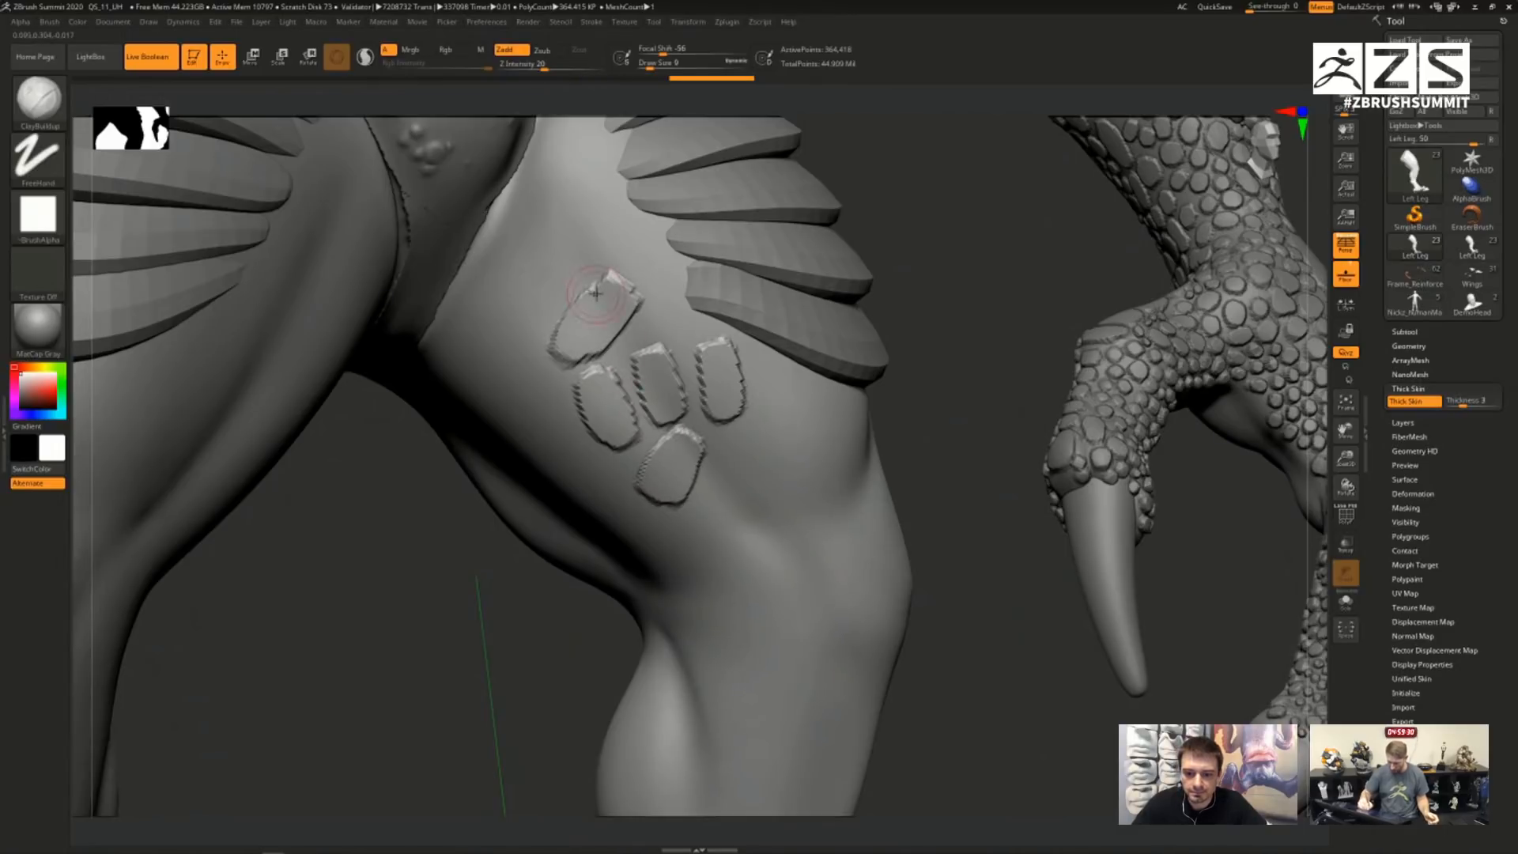
mouse_move(554, 360)
mouse_down()
mouse_move(513, 391)
mouse_move(563, 440)
mouse_up()
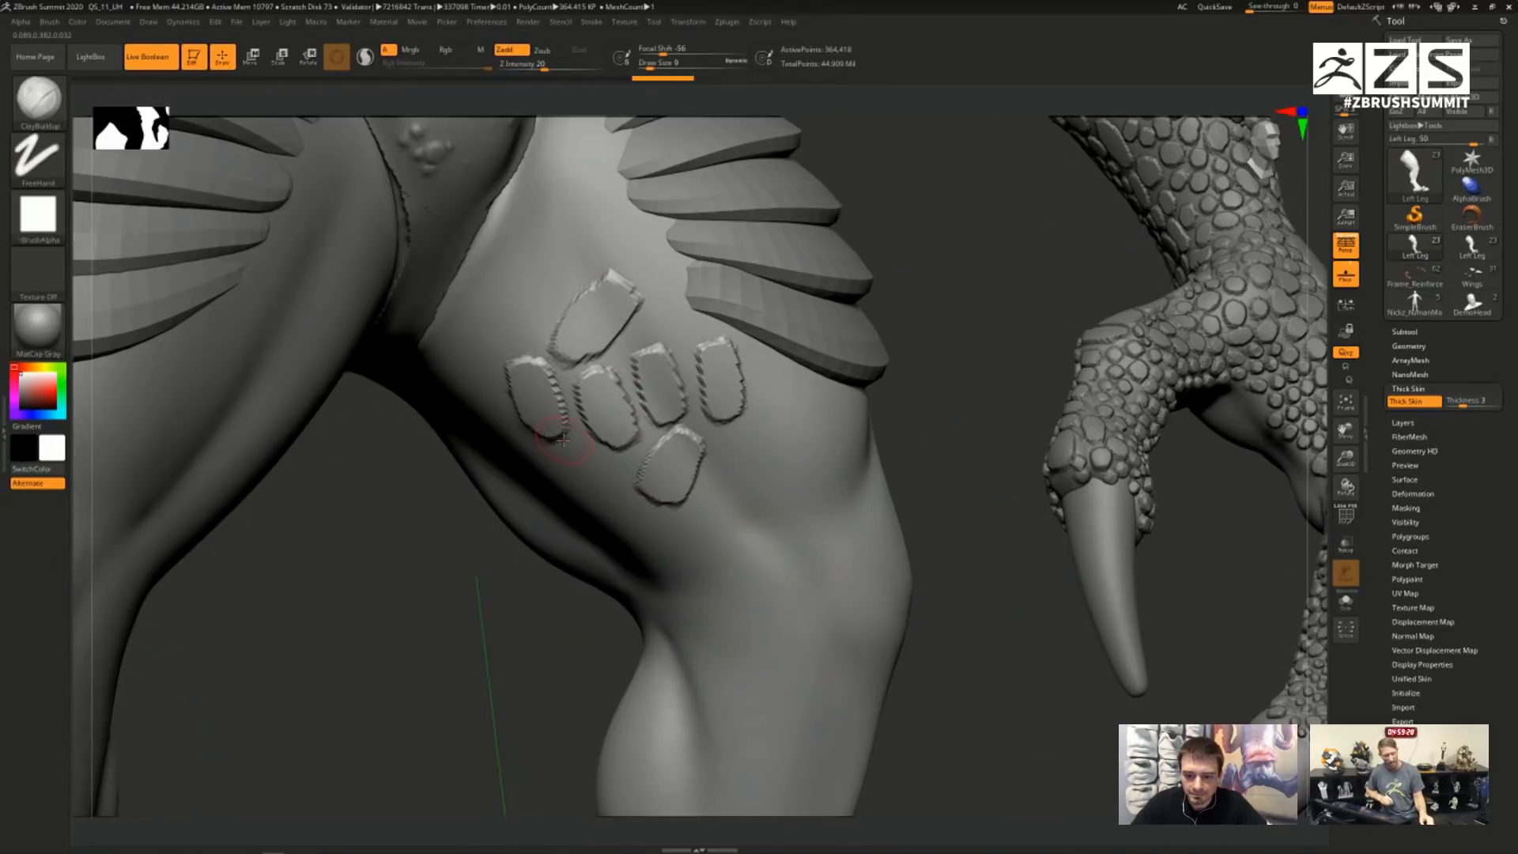
mouse_move(773, 457)
mouse_down()
mouse_move(747, 494)
mouse_move(794, 419)
mouse_move(789, 455)
mouse_up()
mouse_move(778, 514)
mouse_down()
mouse_move(739, 478)
mouse_move(797, 510)
mouse_up()
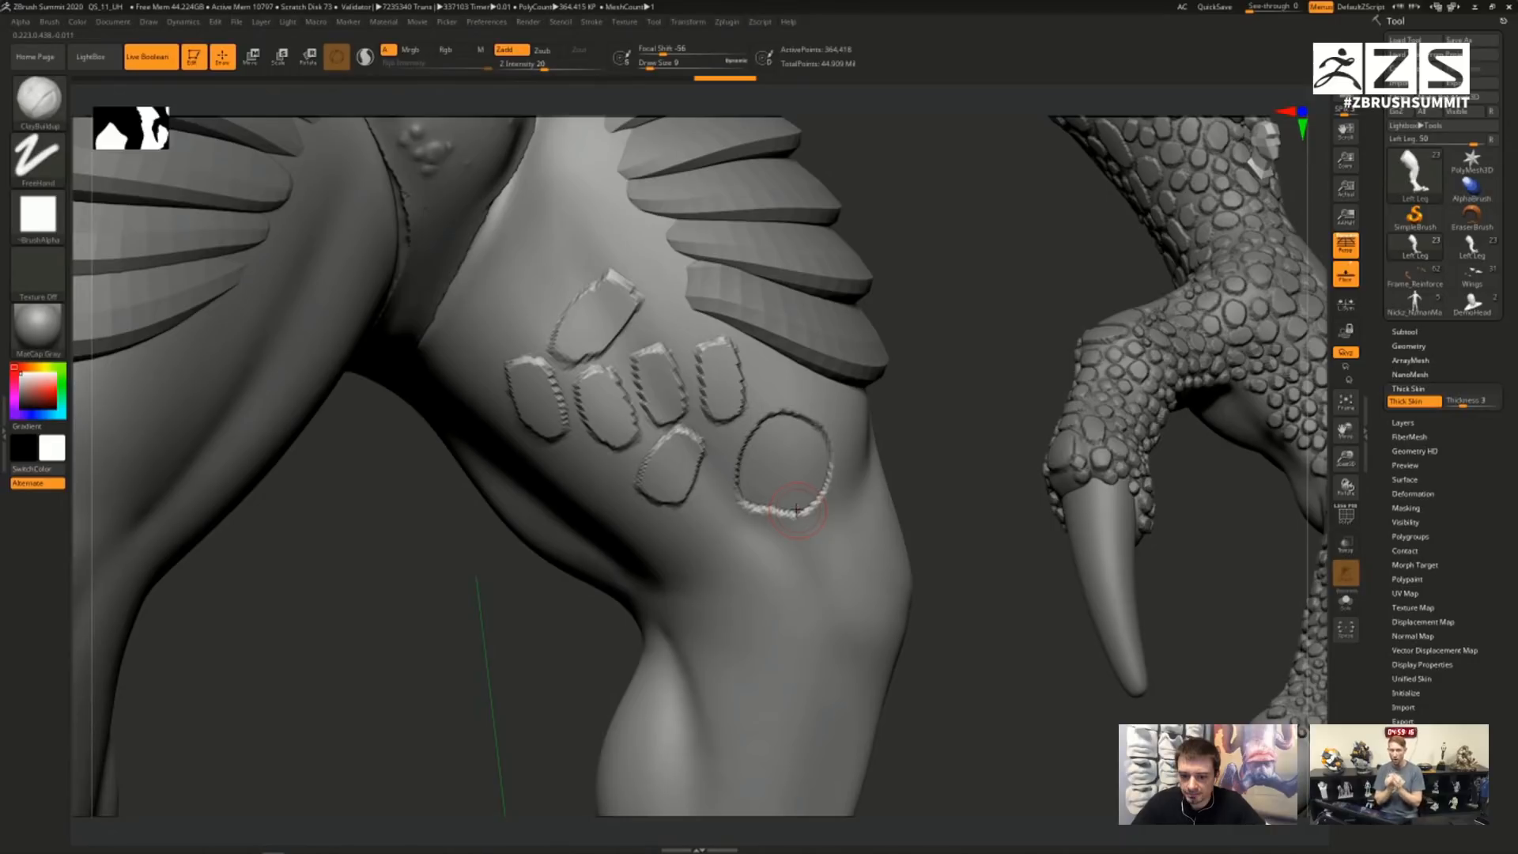
- Set the Thick Skin thickness to 6 and build larger, thicker patches over the lower and upper thigh patches
click(1464, 401)
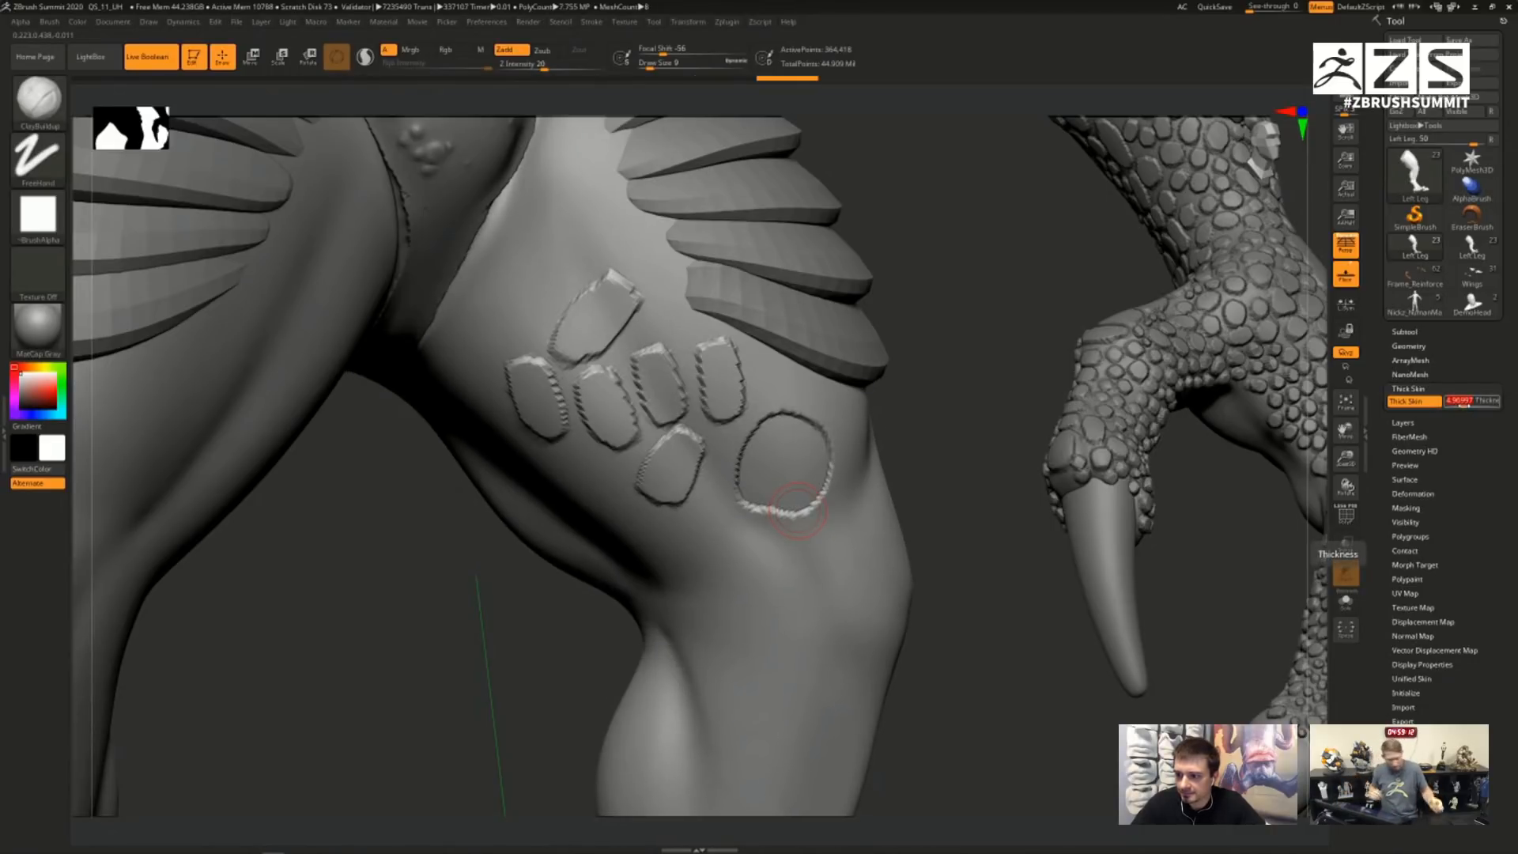
text(6)
key(Return)
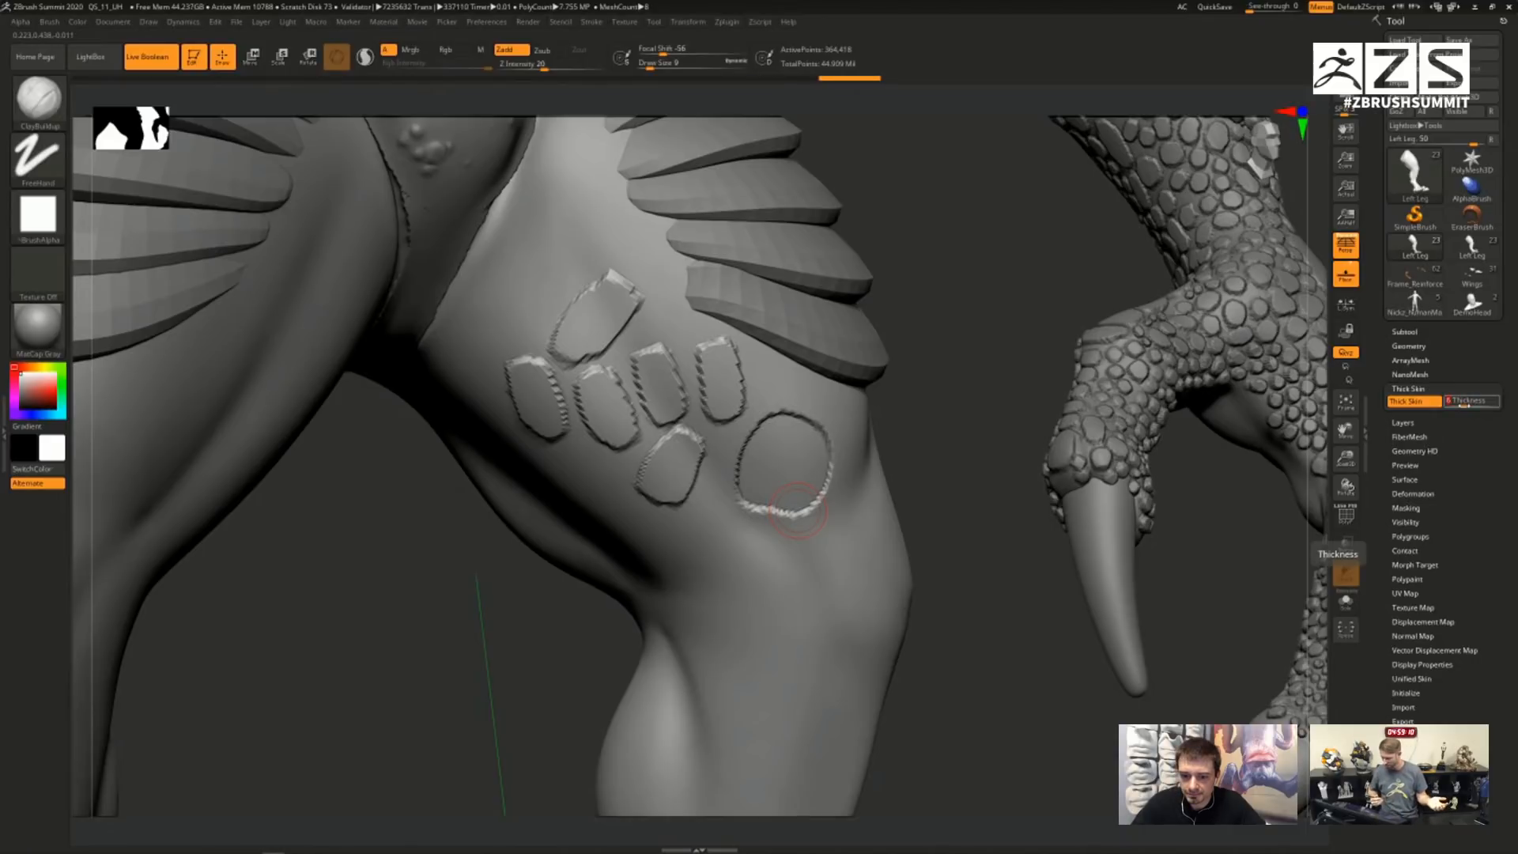
mouse_move(696, 522)
mouse_down()
mouse_move(696, 455)
mouse_move(662, 454)
mouse_up()
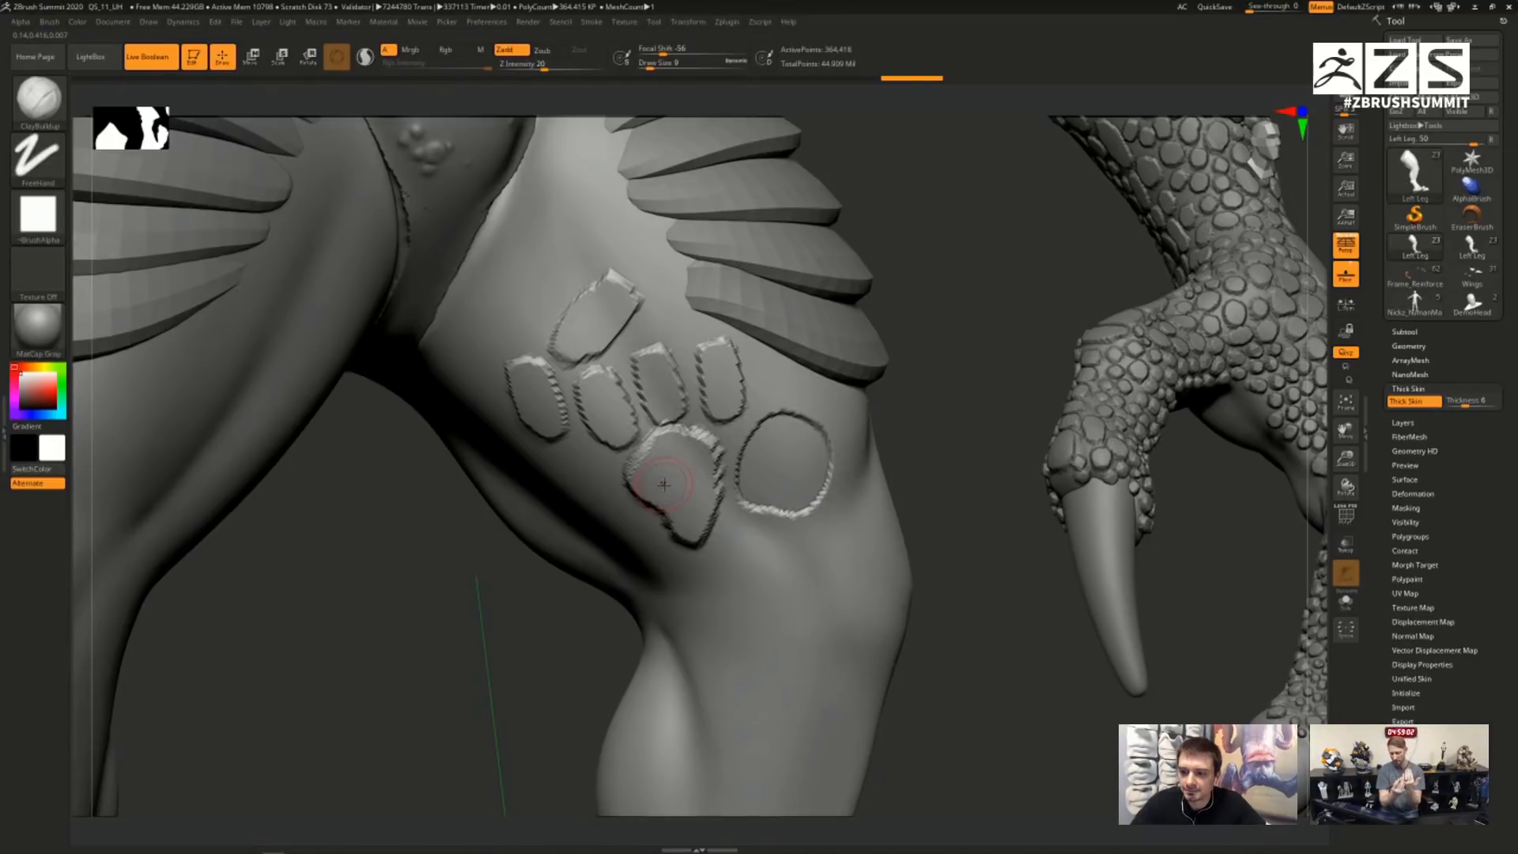
mouse_move(647, 312)
mouse_down()
mouse_move(616, 349)
mouse_move(557, 309)
mouse_move(577, 346)
mouse_move(513, 284)
mouse_move(569, 245)
mouse_move(620, 257)
mouse_move(539, 285)
mouse_move(547, 237)
mouse_up()
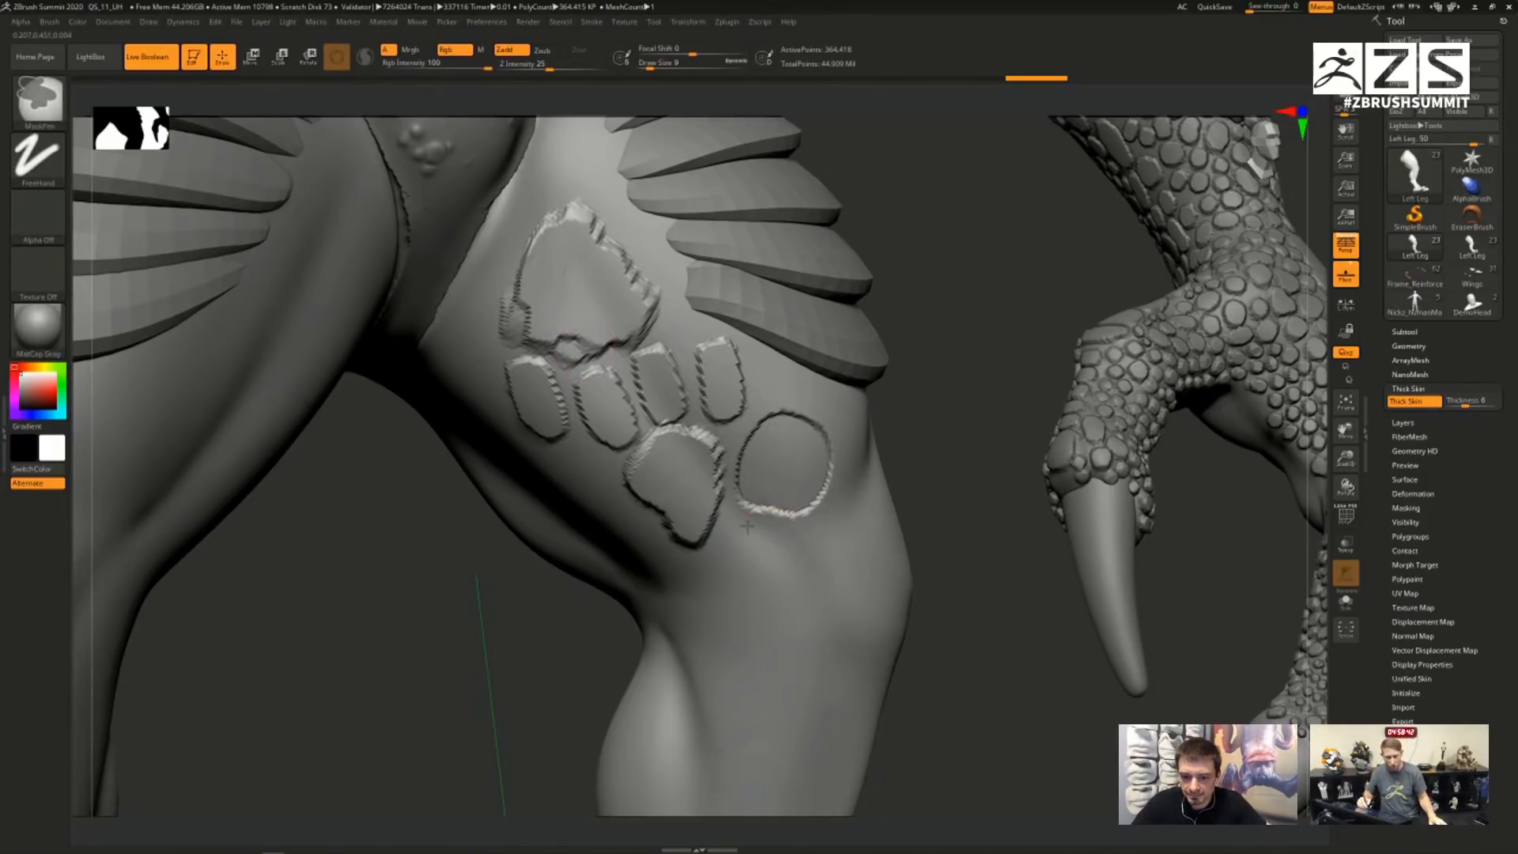
- Switch to the other Left Leg tool with fully scaled legs and inspect the left leg in isolation
ctrl+right_drag(774, 517, 876, 526)
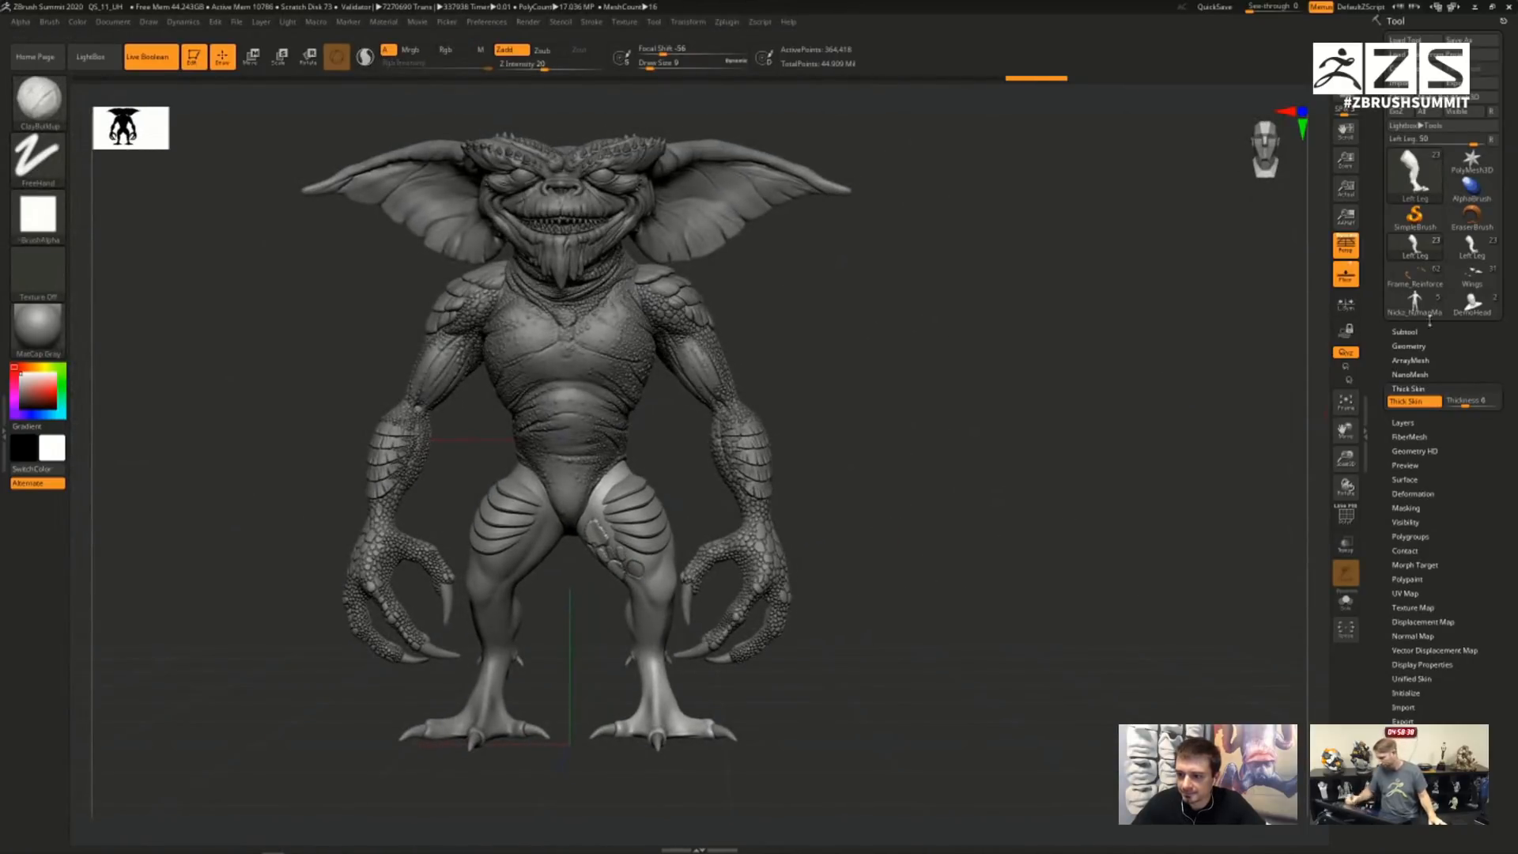
click(1471, 247)
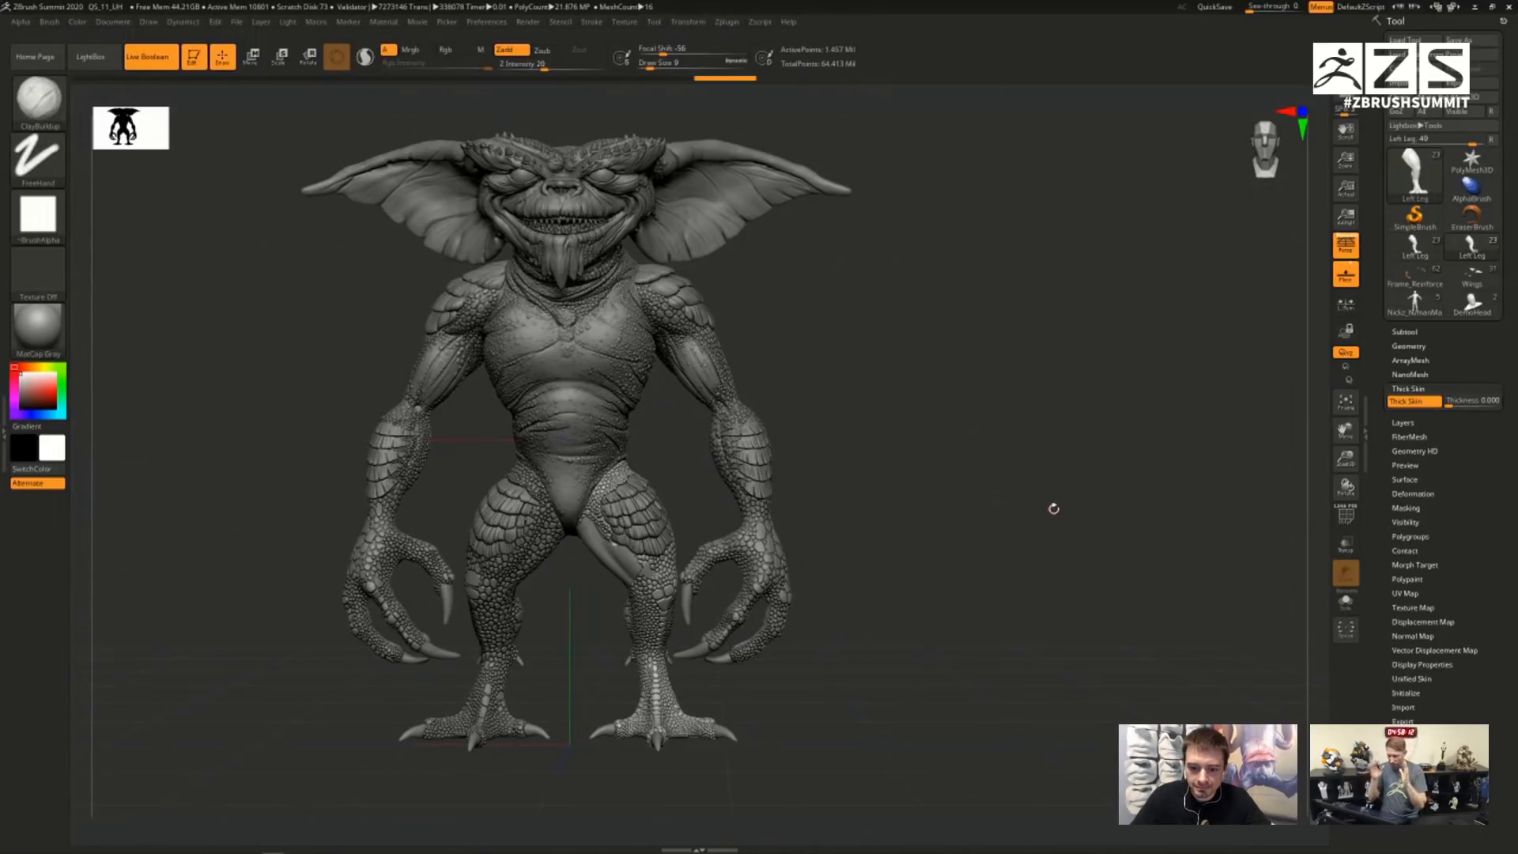
click(1345, 601)
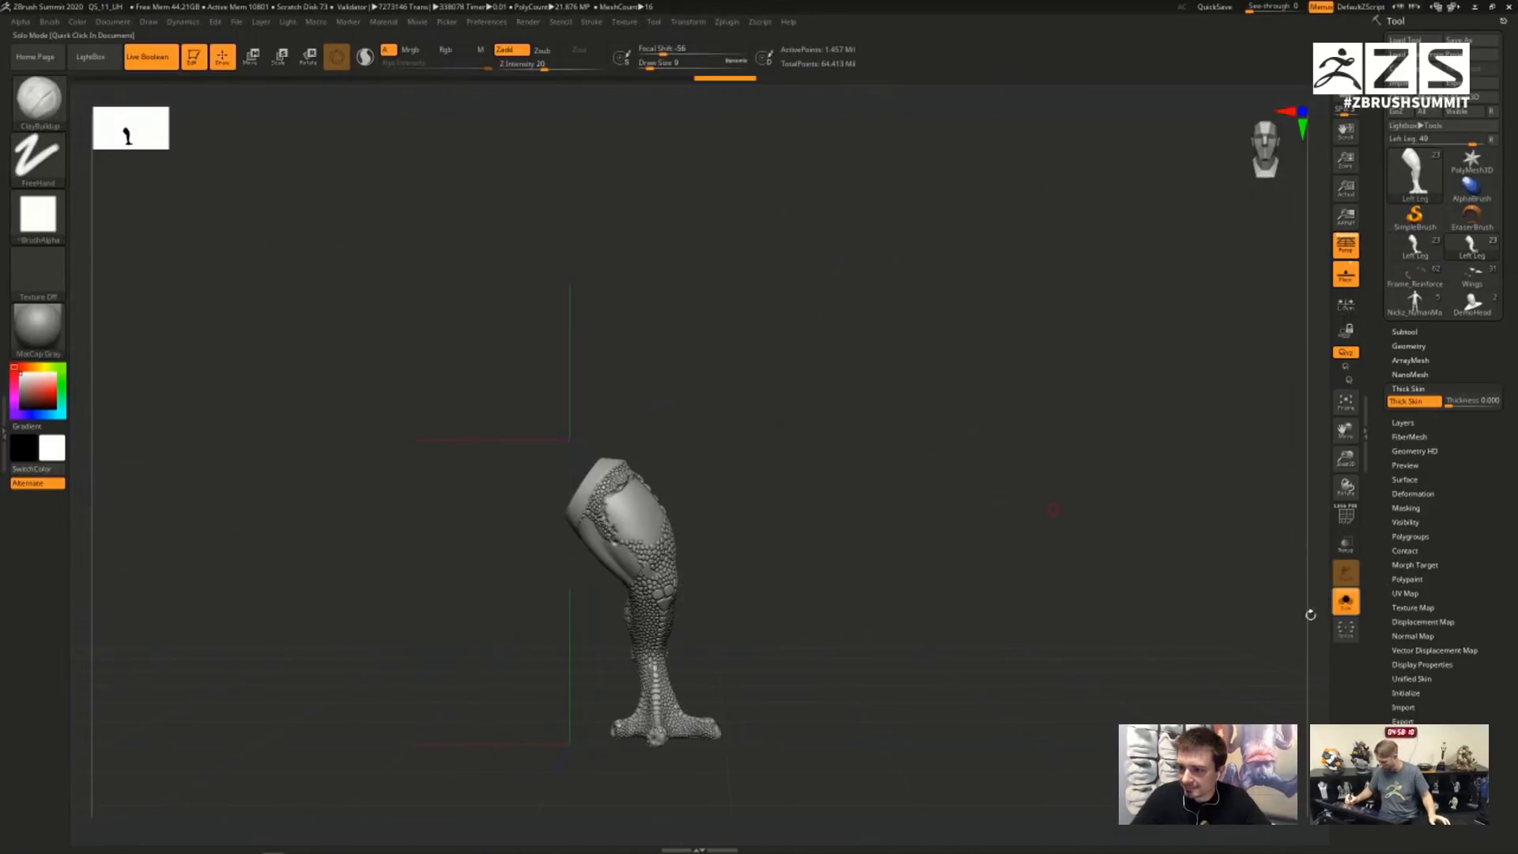
drag(934, 601, 753, 592)
drag(985, 633, 942, 640)
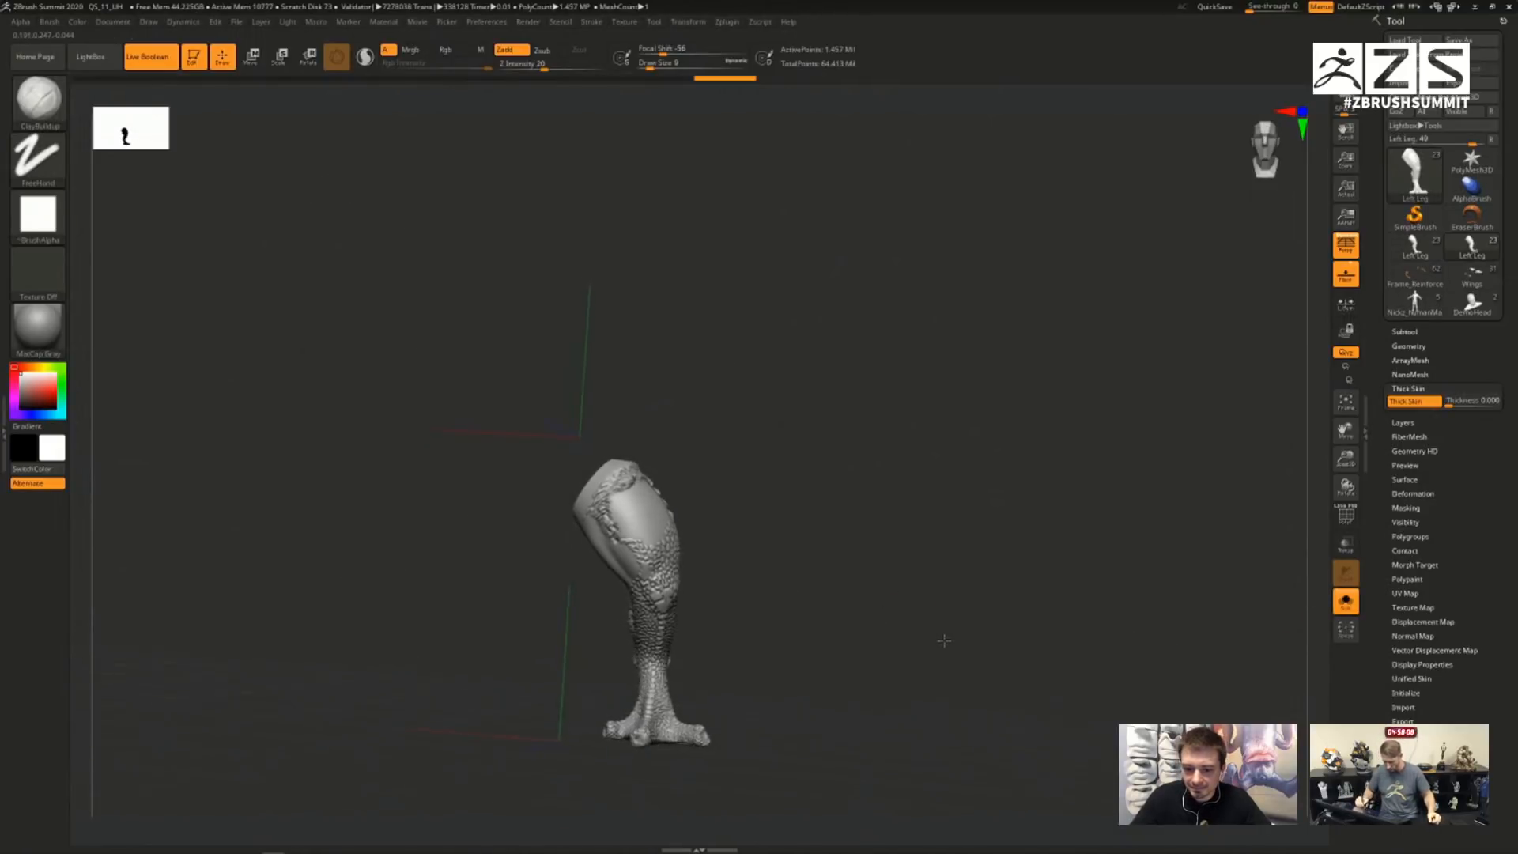
click(1346, 602)
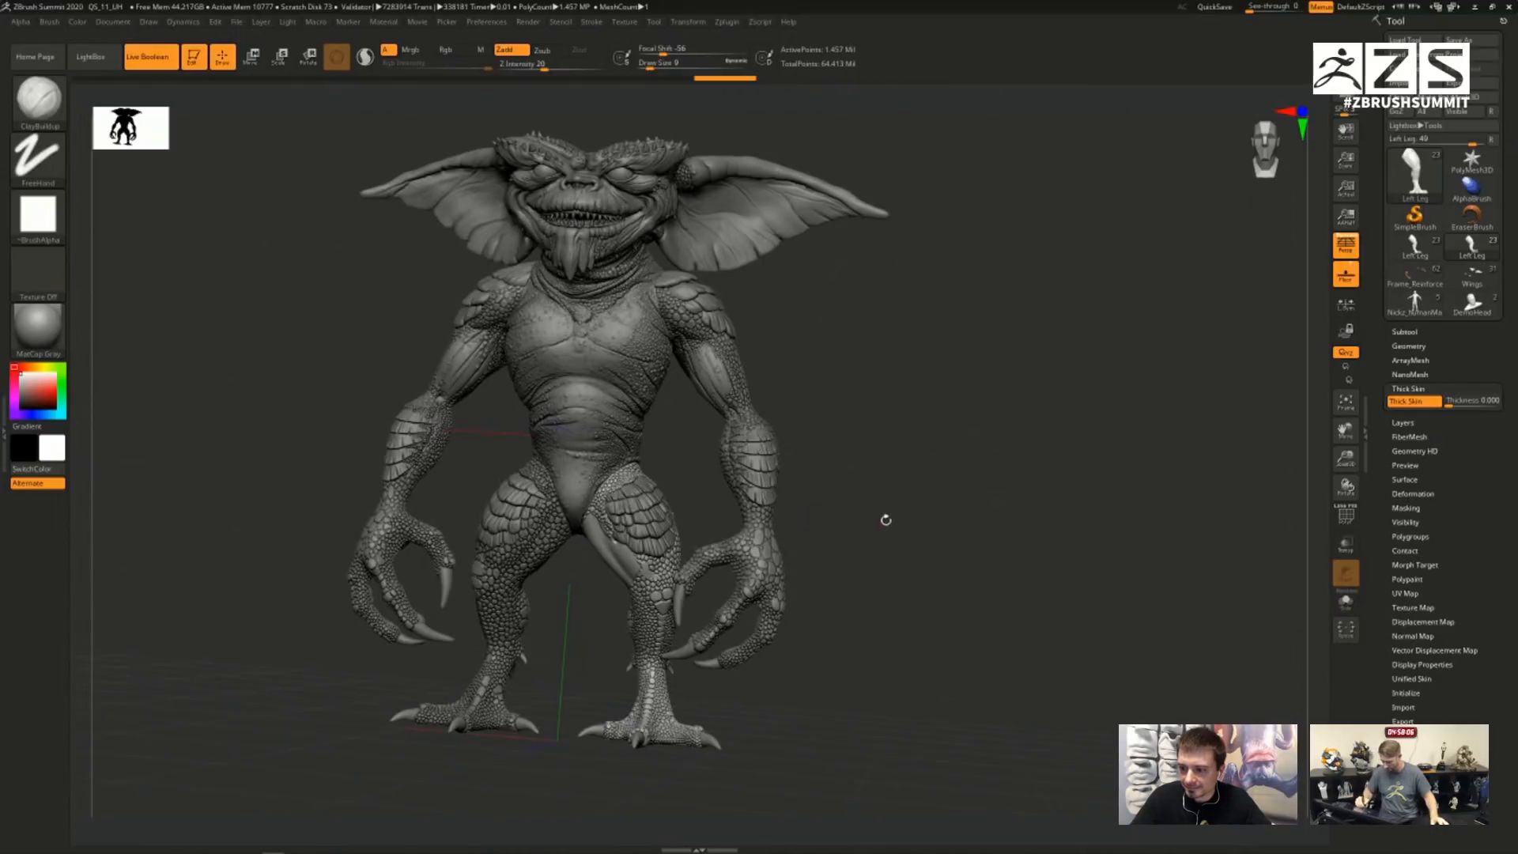
- Select the left arm subtool and frame the scales on its upper arm
drag(885, 518, 755, 393)
alt+click(750, 393)
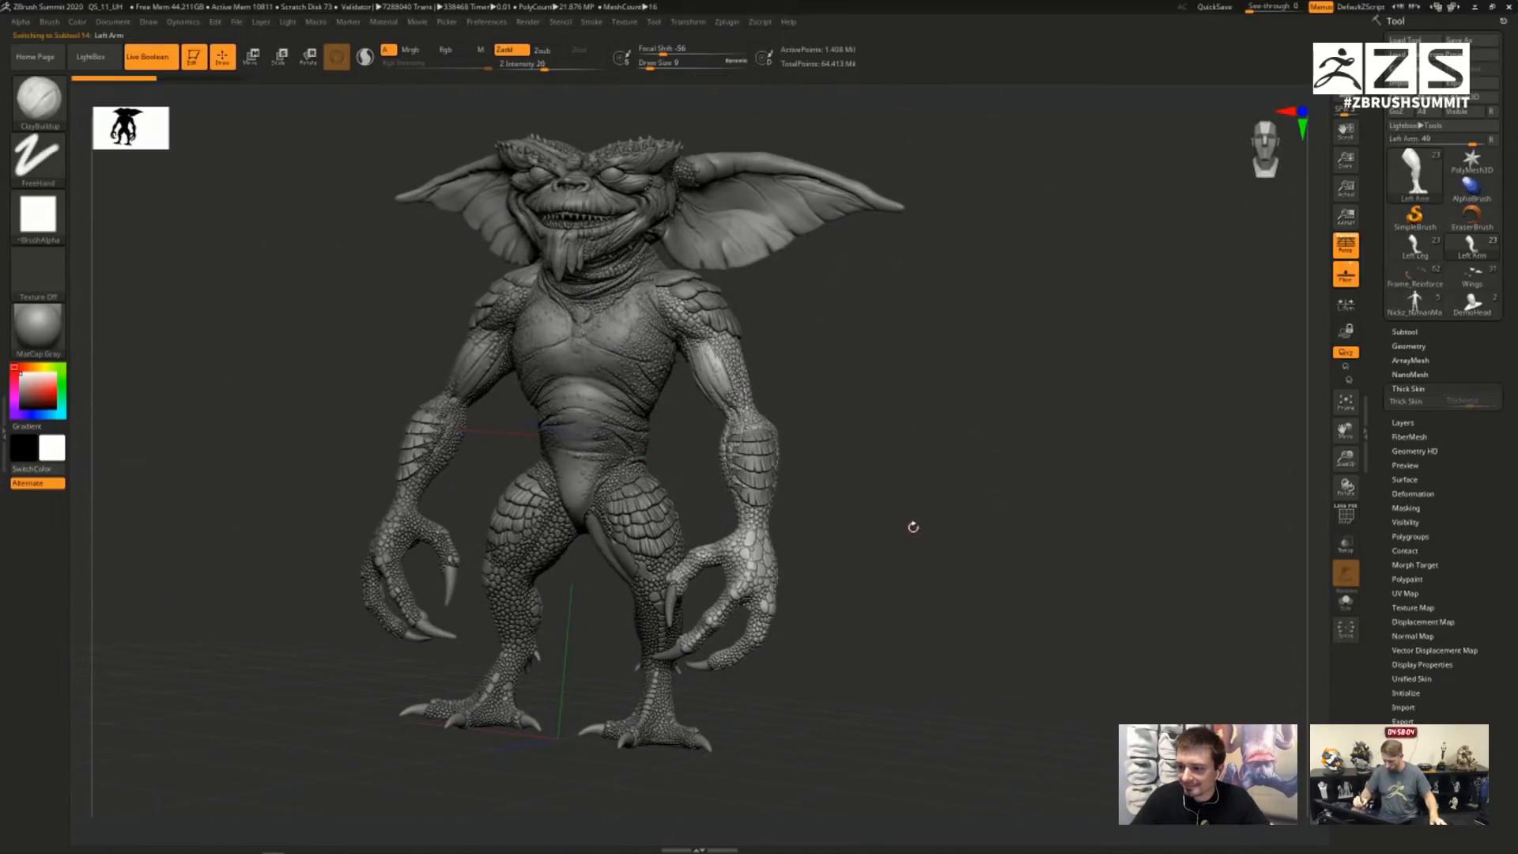
mouse_move(857, 486)
ctrl+right_down()
mouse_move(829, 485)
mouse_move(945, 489)
ctrl+right_up()
mouse_move(945, 488)
mouse_down()
mouse_move(993, 448)
mouse_move(944, 500)
mouse_move(949, 477)
mouse_up()
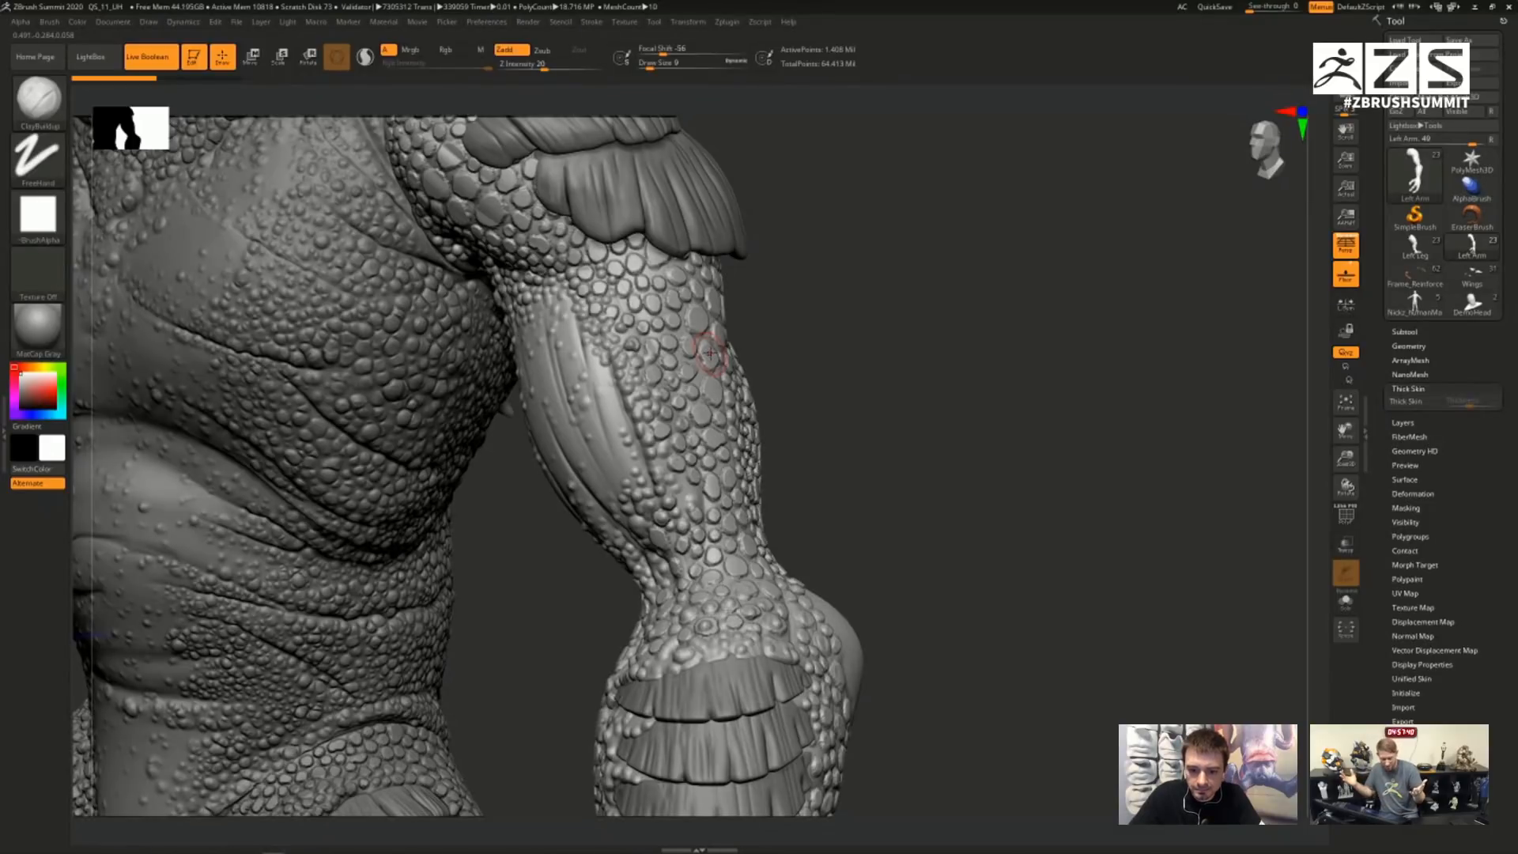
- Try exaggerating the left arm's scales with the Contrast deformation, repeating it once on the active subtool
click(1412, 493)
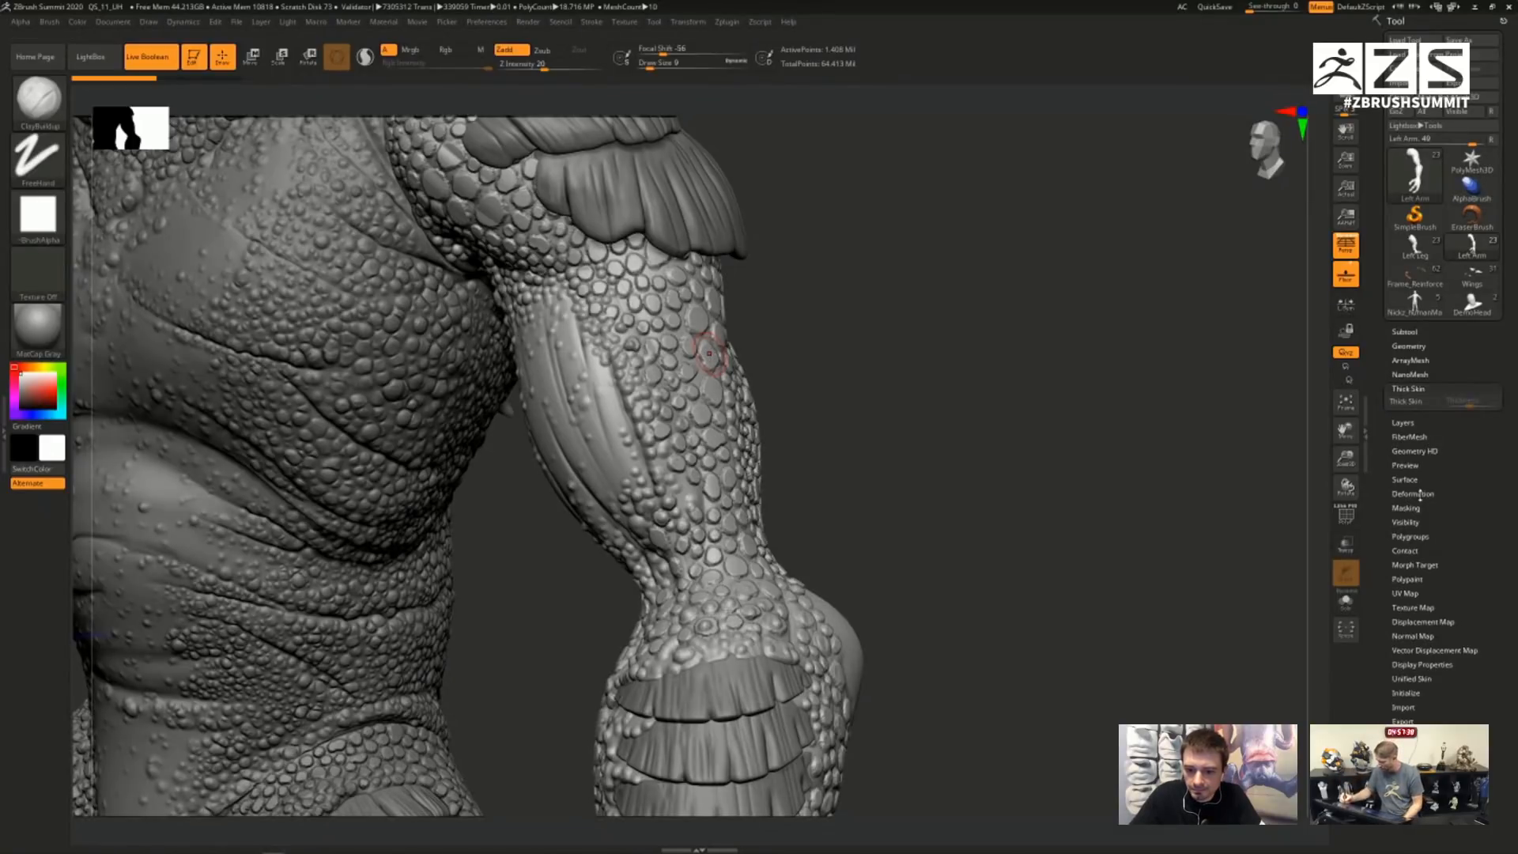
scroll(1475, 471, down, 5)
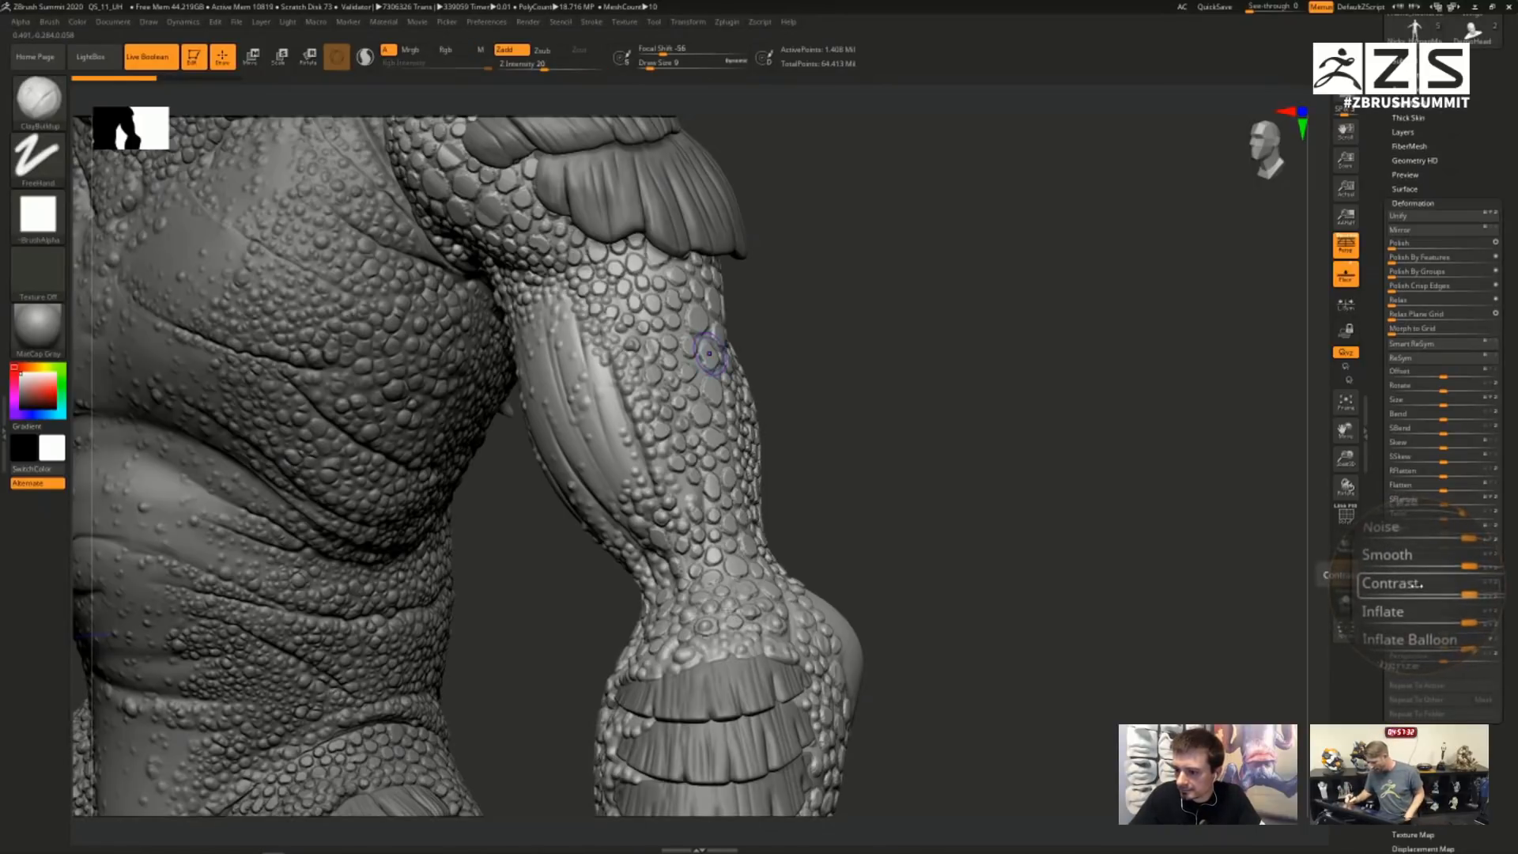
key(shift)
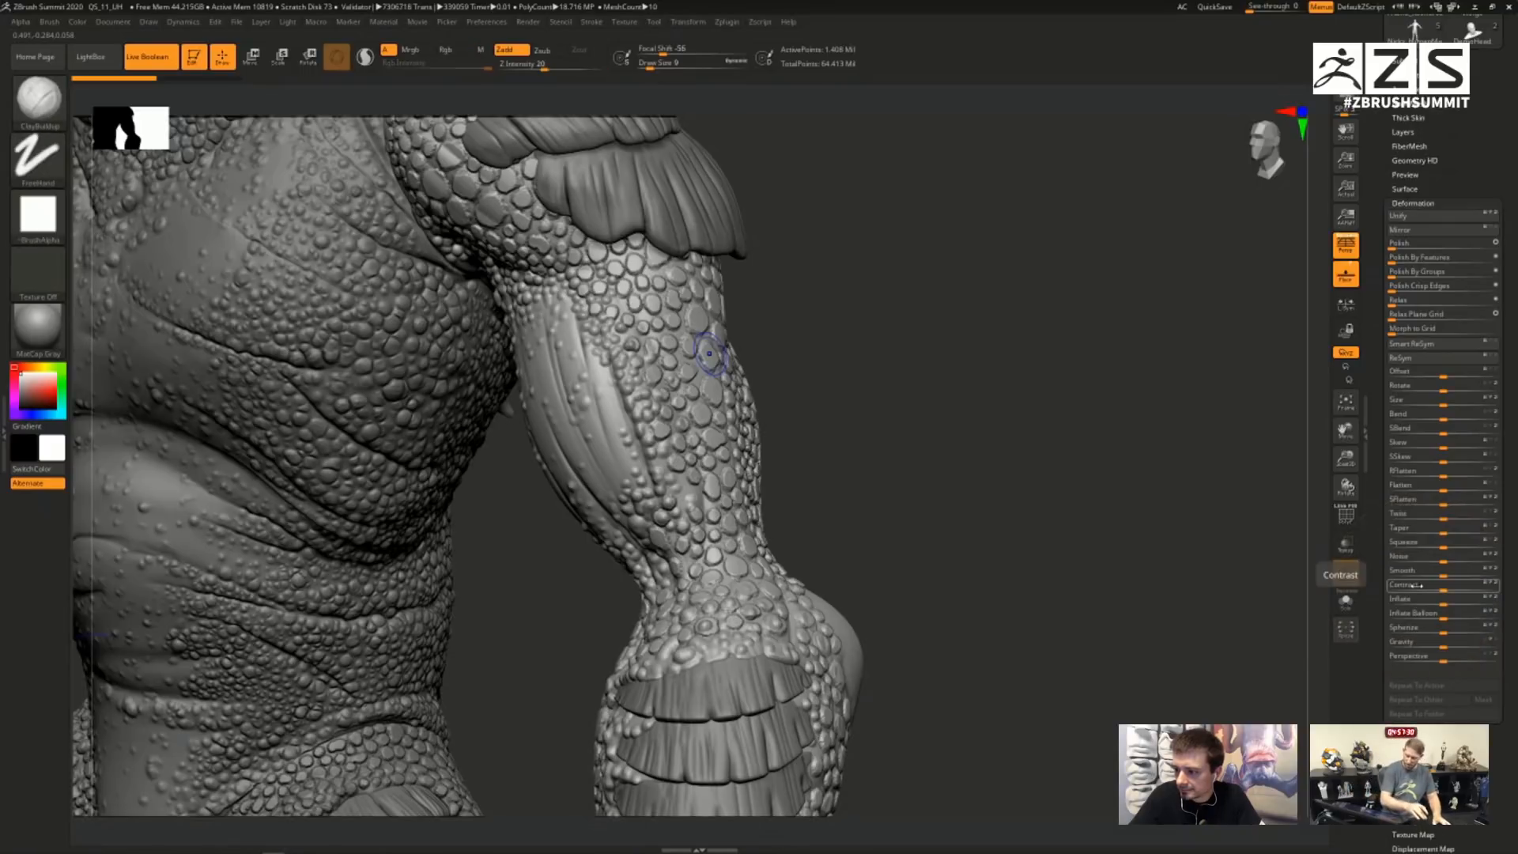
drag(917, 542, 950, 549)
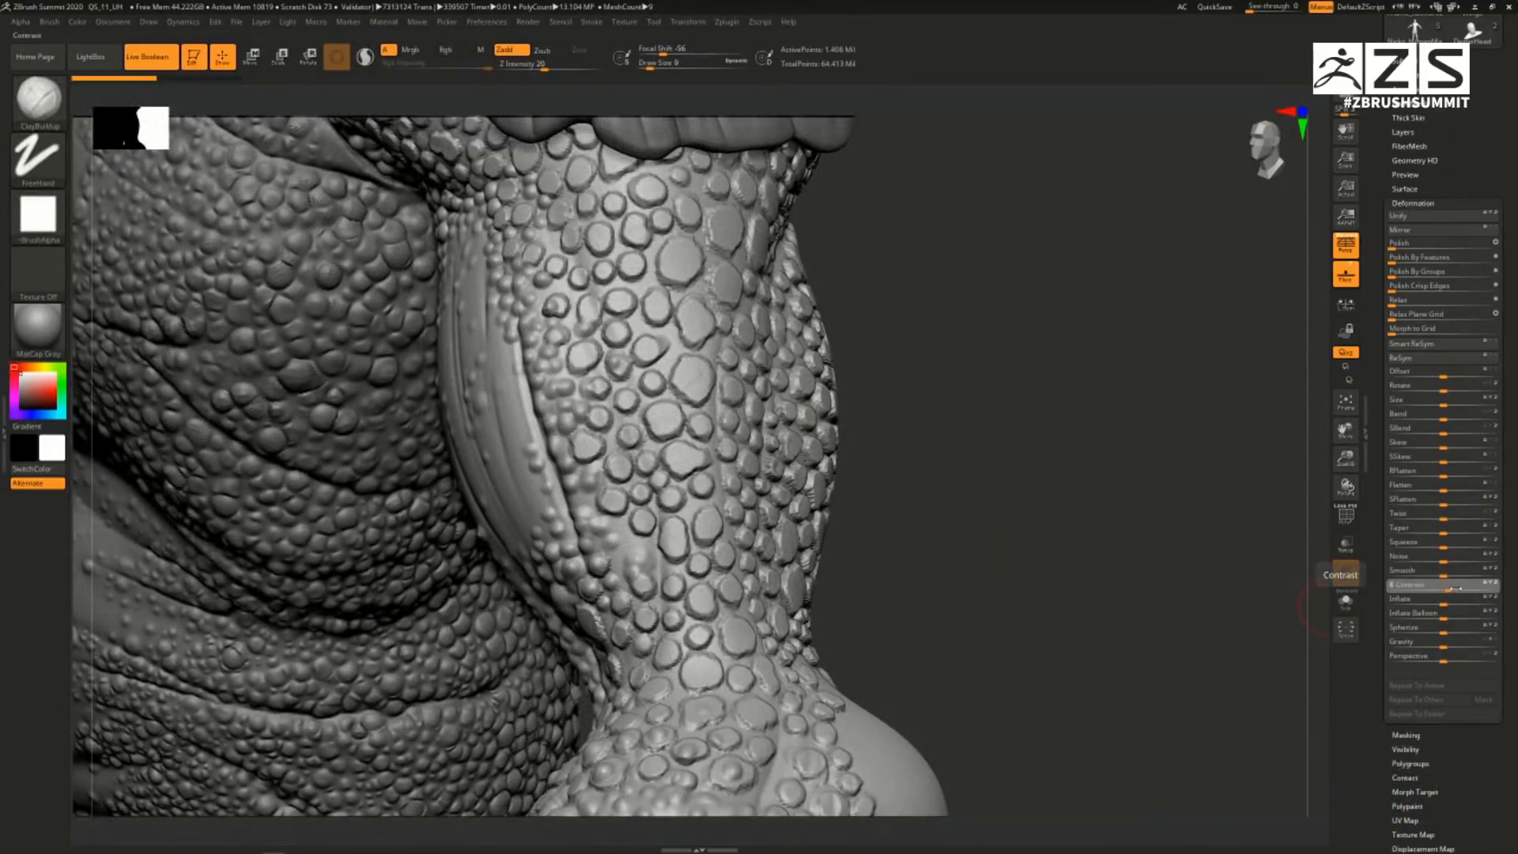
drag(1456, 588, 1504, 589)
drag(1513, 579, 1515, 580)
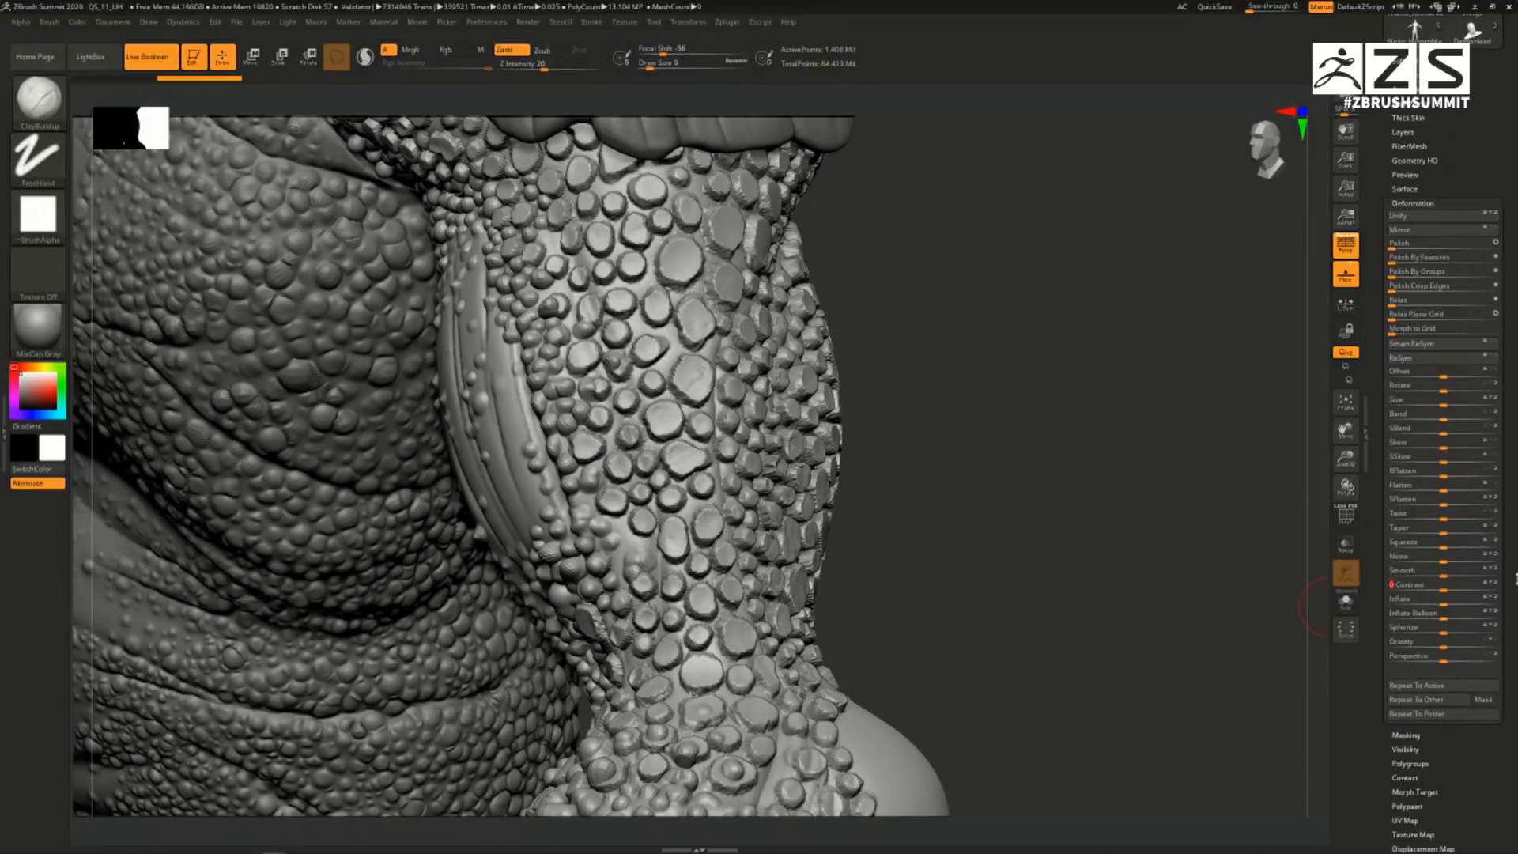
click(1437, 686)
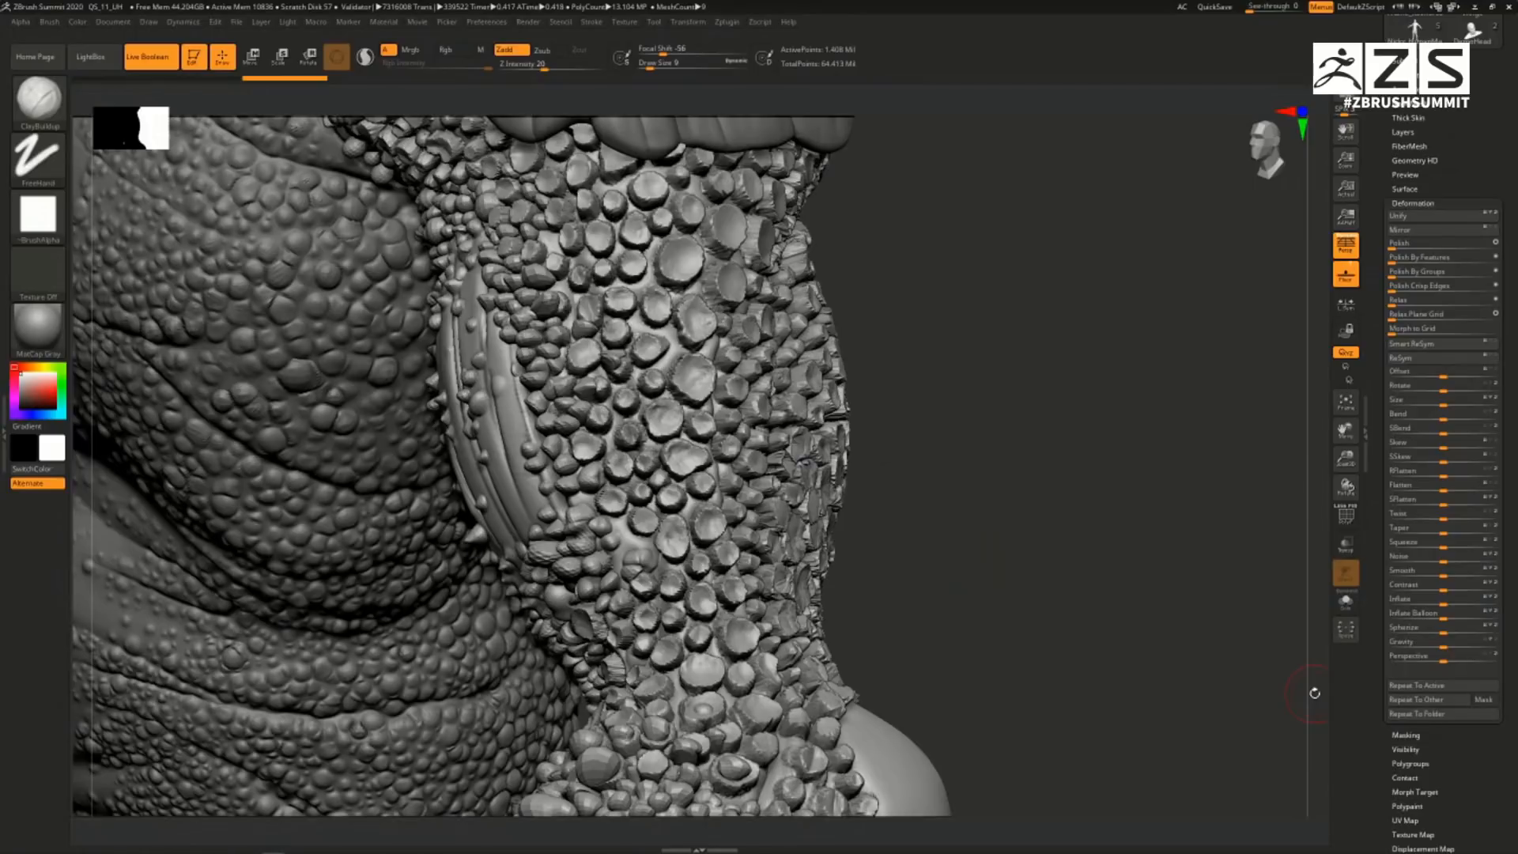
key(ctrl+z)
key(ctrl+z)
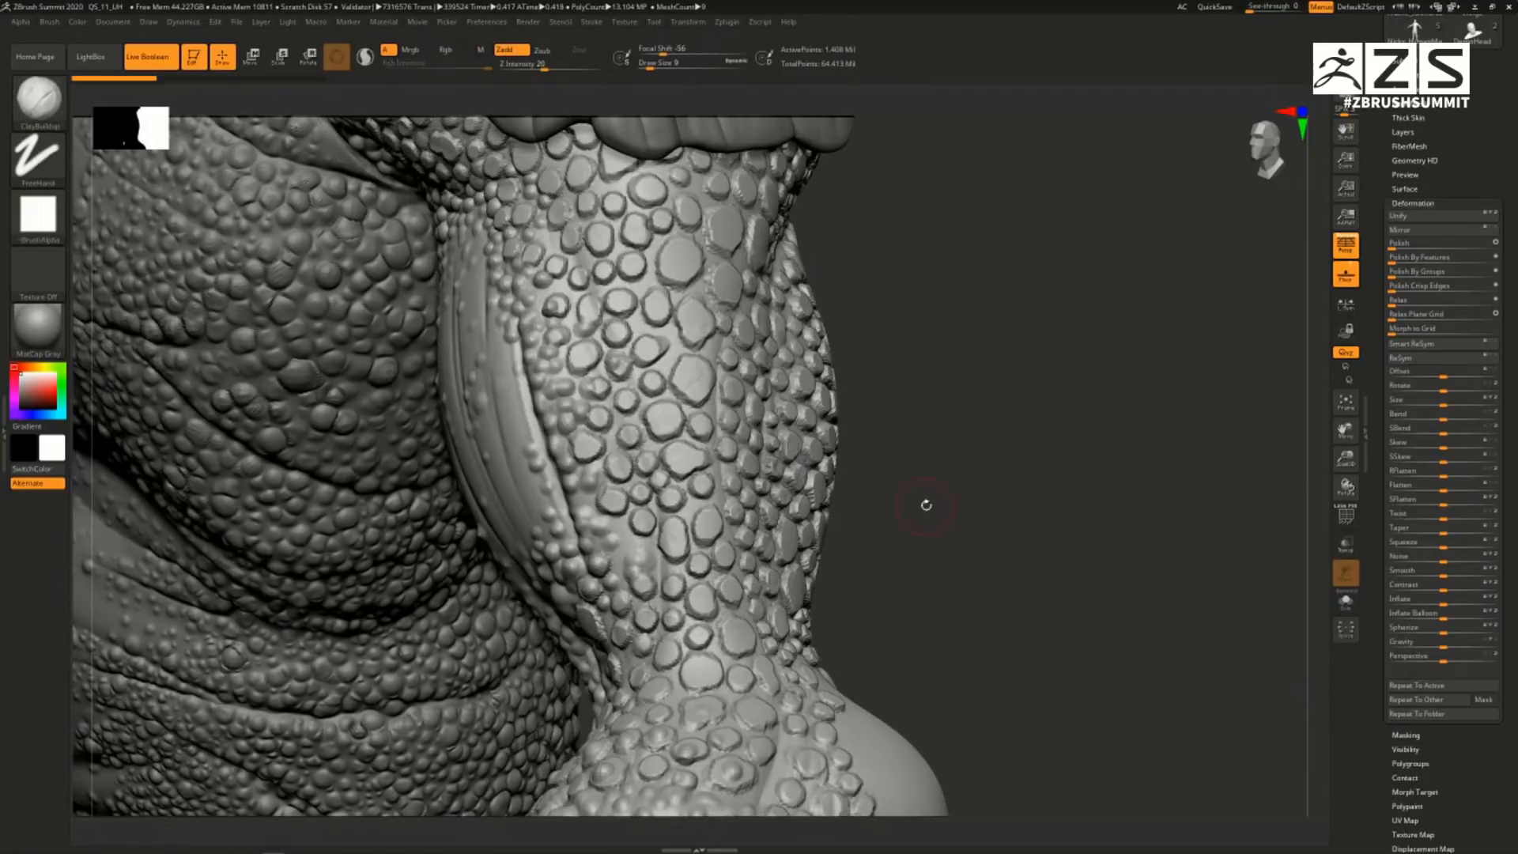
- Accentuate the scales along the inner side of the left upper arm with the ContrastTarget brush
ctrl+right_drag(928, 534, 865, 481)
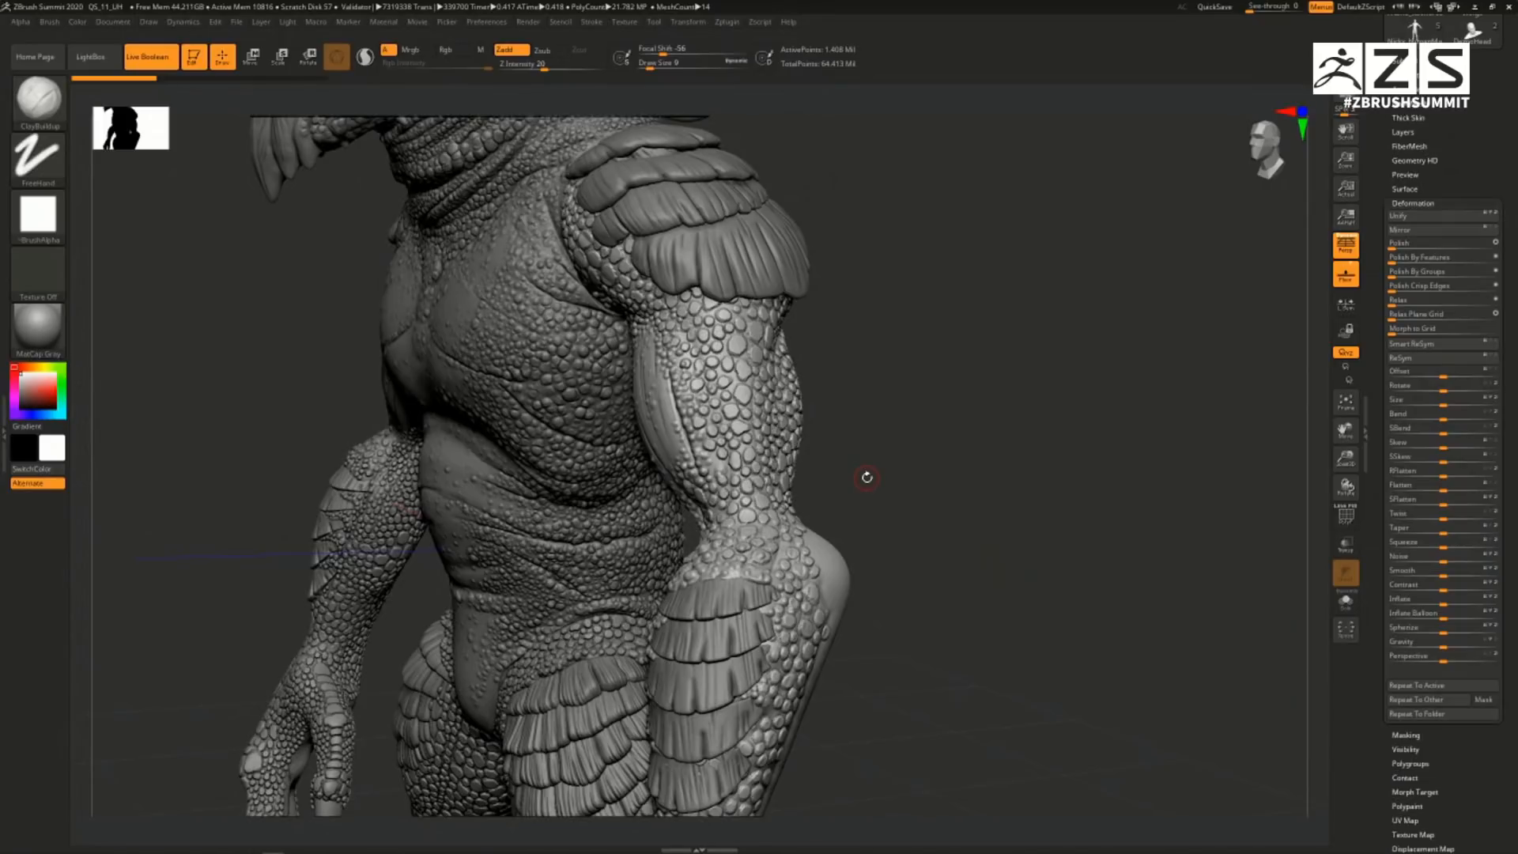
key(b)
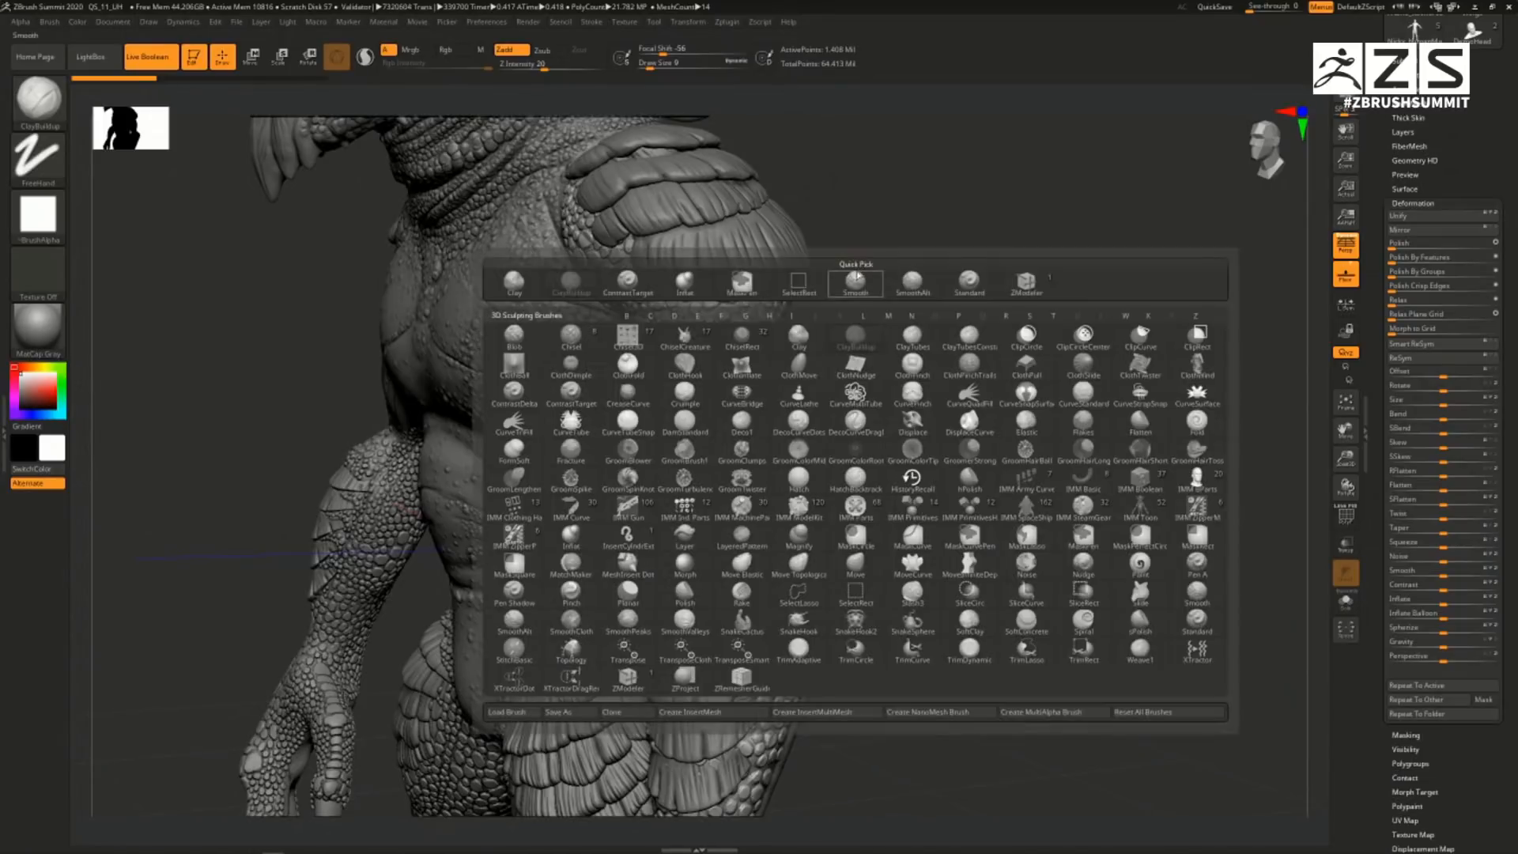
key(c)
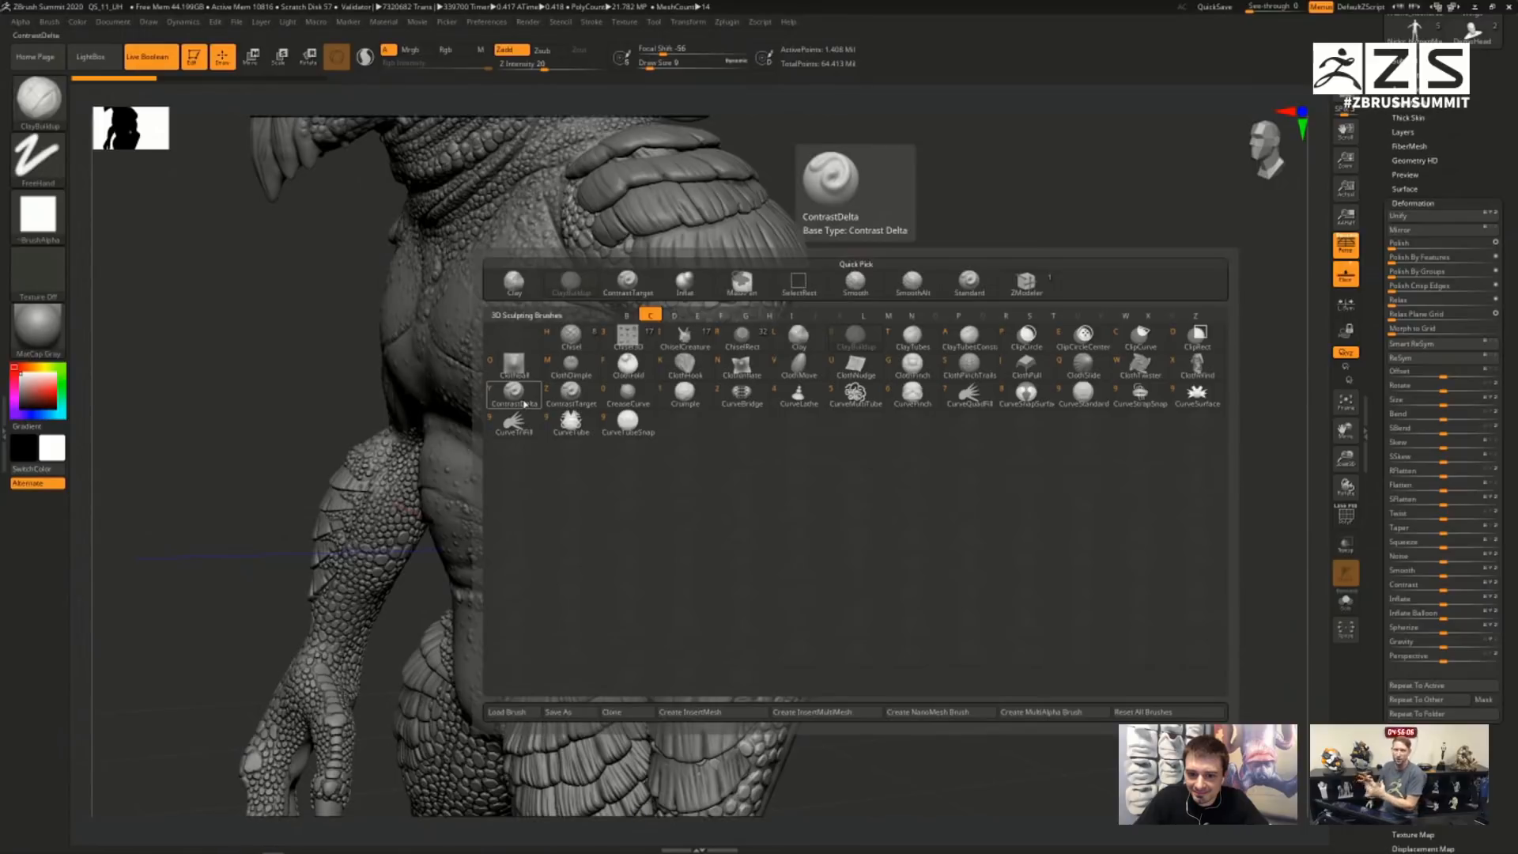
click(571, 392)
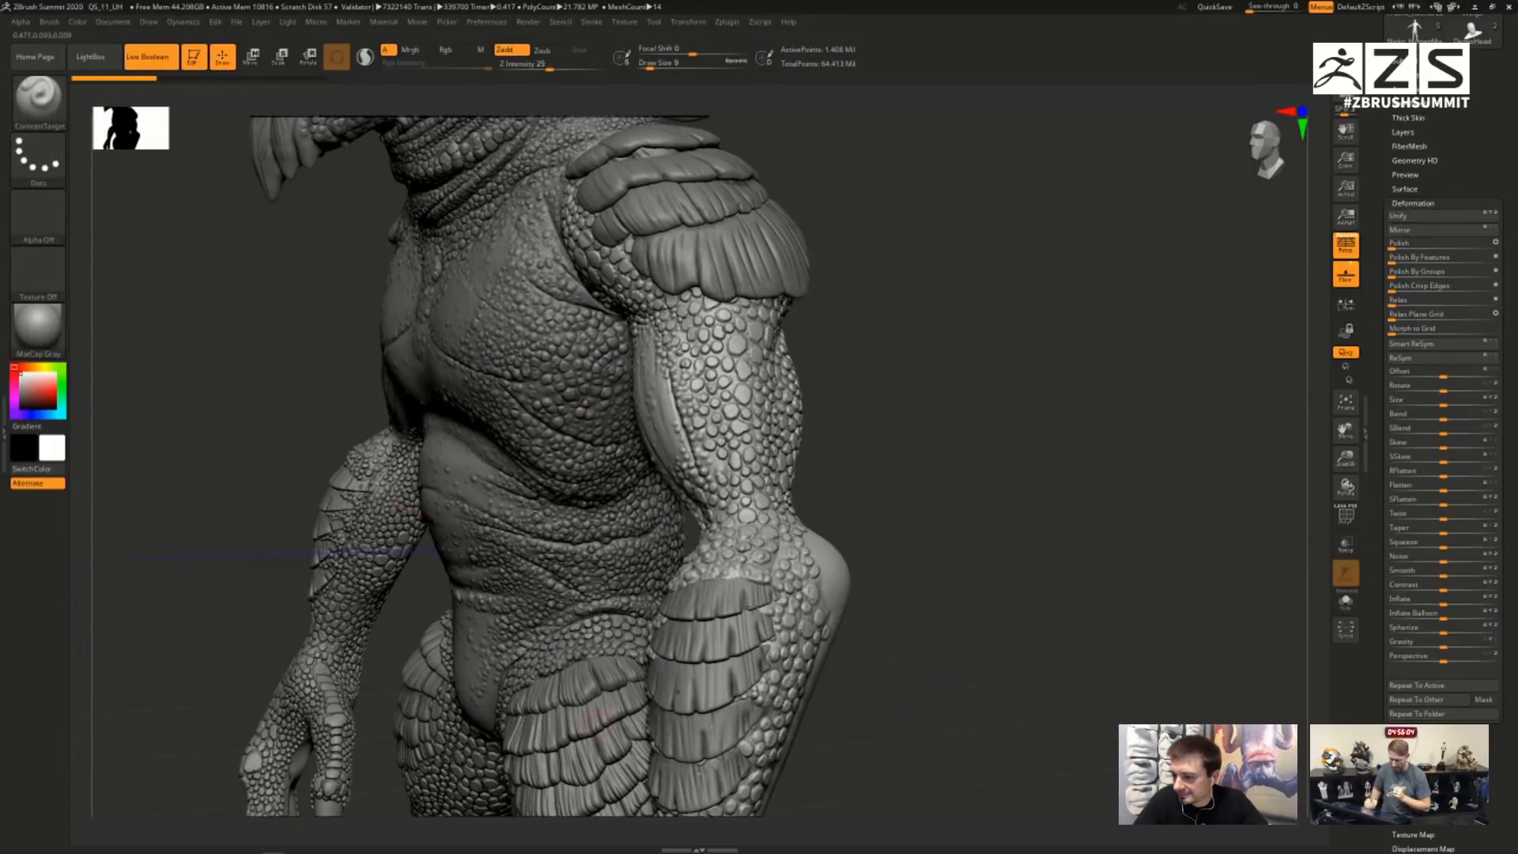
ctrl+right_drag(737, 423, 744, 393)
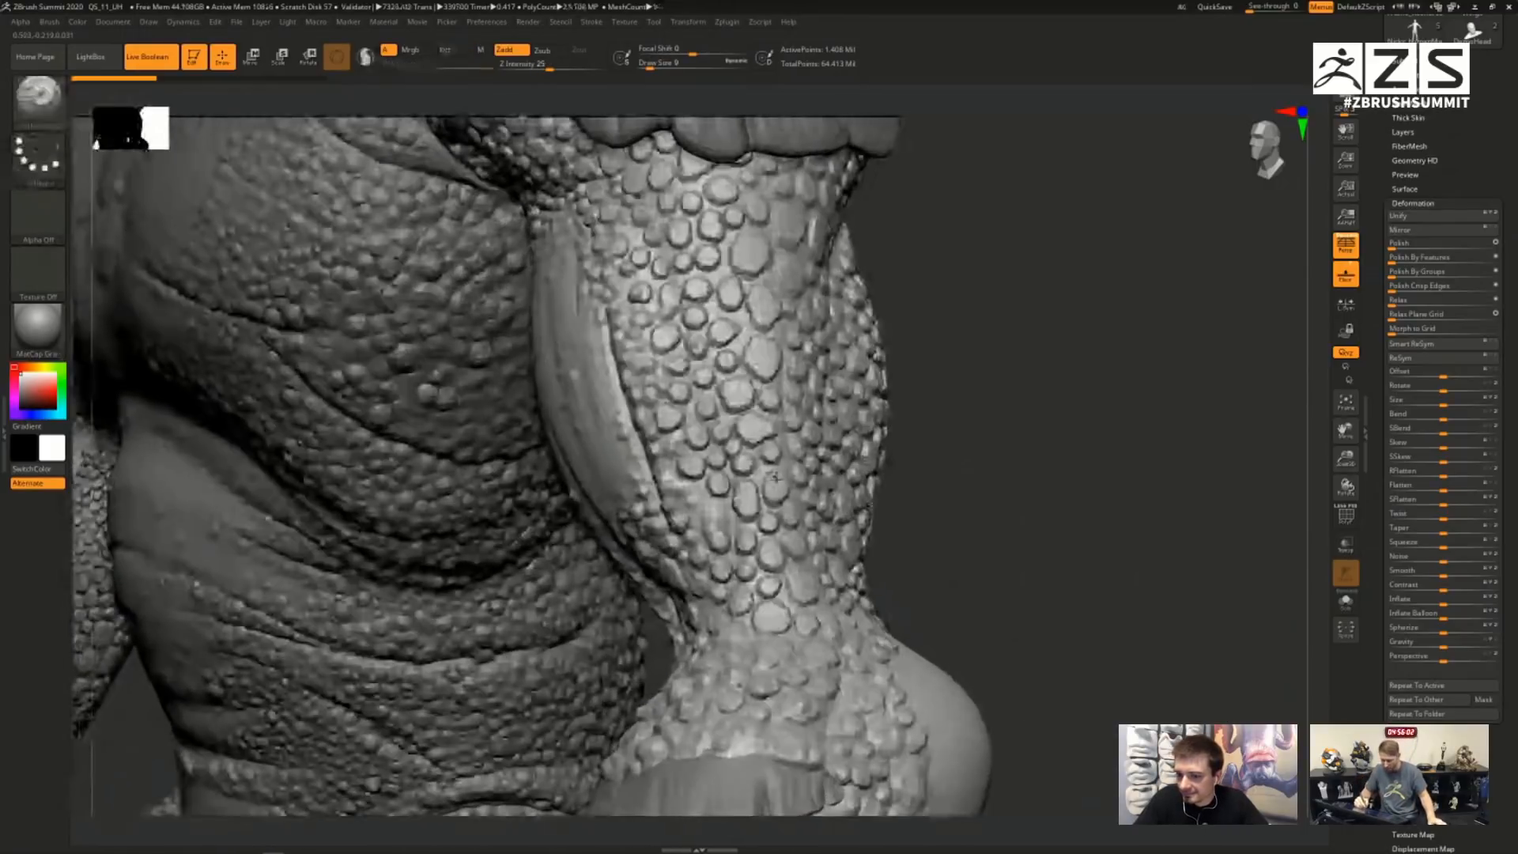
mouse_move(745, 394)
mouse_down()
mouse_move(724, 427)
mouse_move(754, 506)
mouse_up()
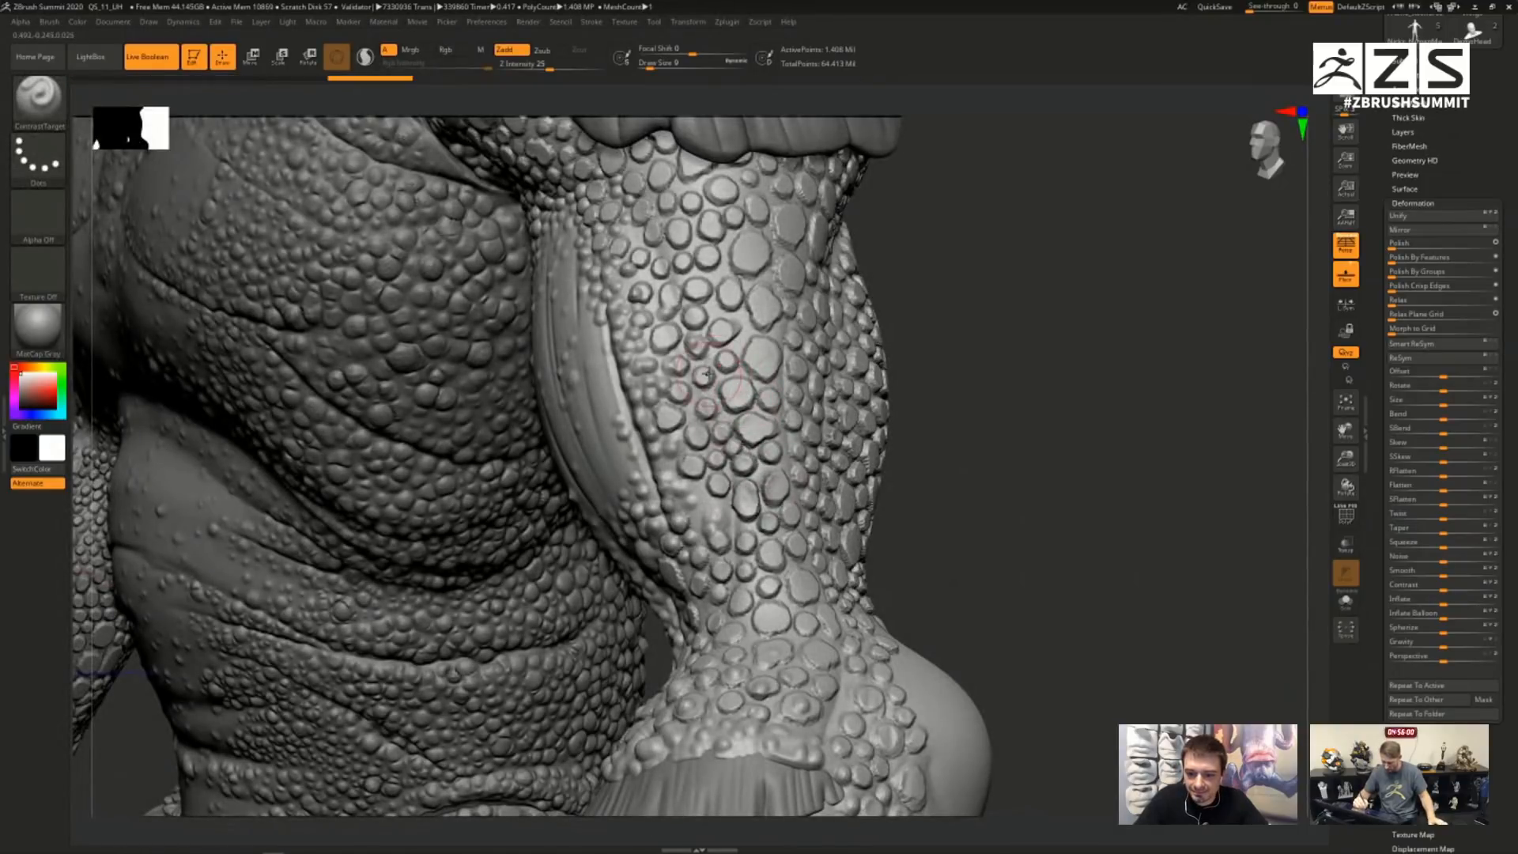
drag(695, 337, 736, 494)
drag(672, 230, 764, 634)
mouse_move(624, 233)
mouse_down()
mouse_move(765, 583)
mouse_move(752, 618)
mouse_up()
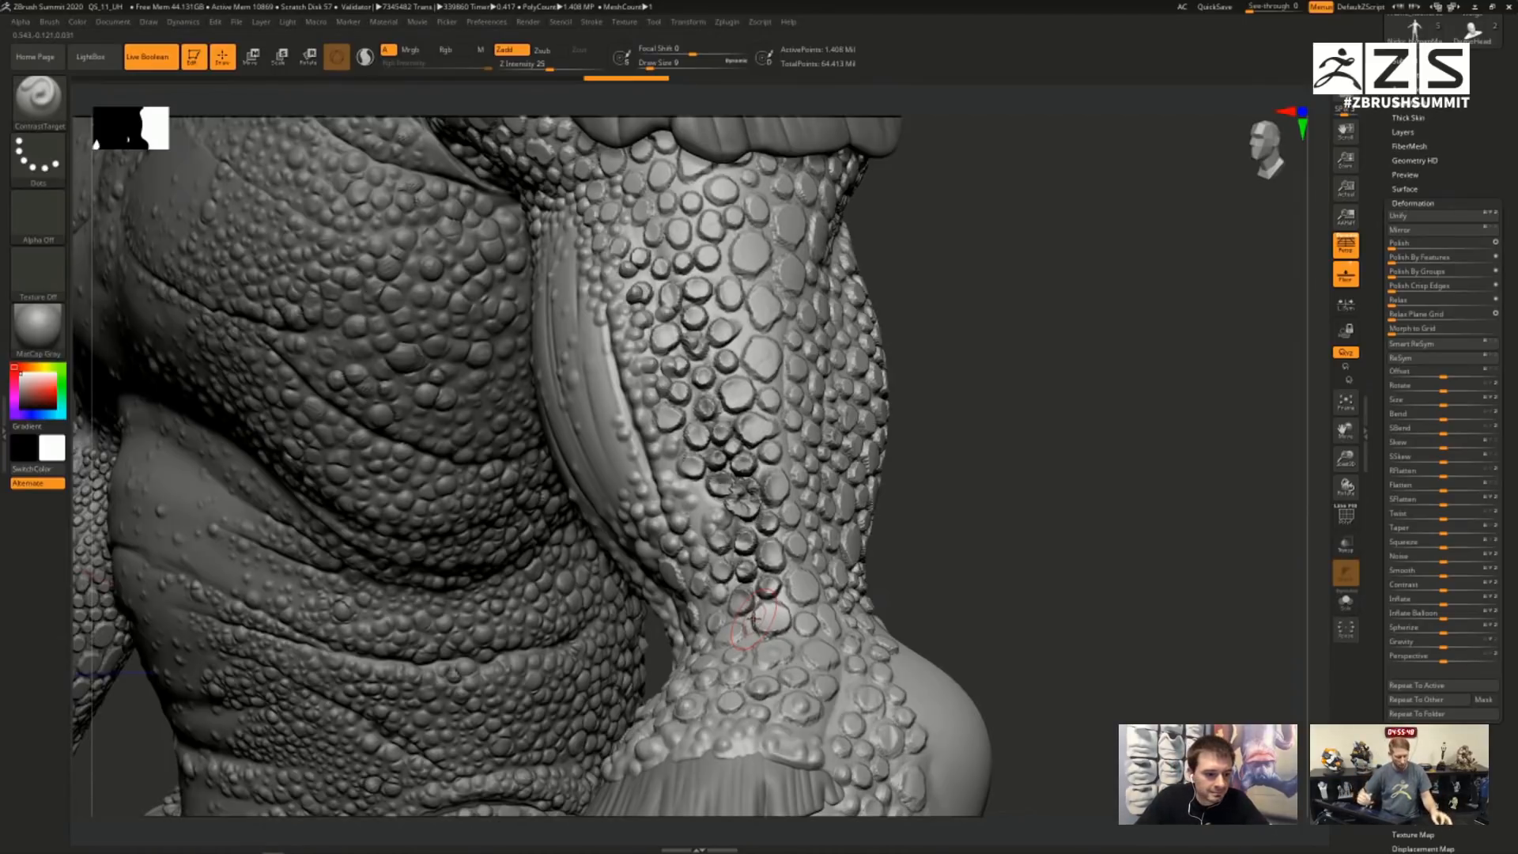
- Flatten a vertical strip of scales down the middle of the left upper arm with inverted ContrastTarget strokes
alt+drag(742, 282, 761, 506)
alt+drag(751, 320, 783, 608)
drag(752, 443, 779, 621)
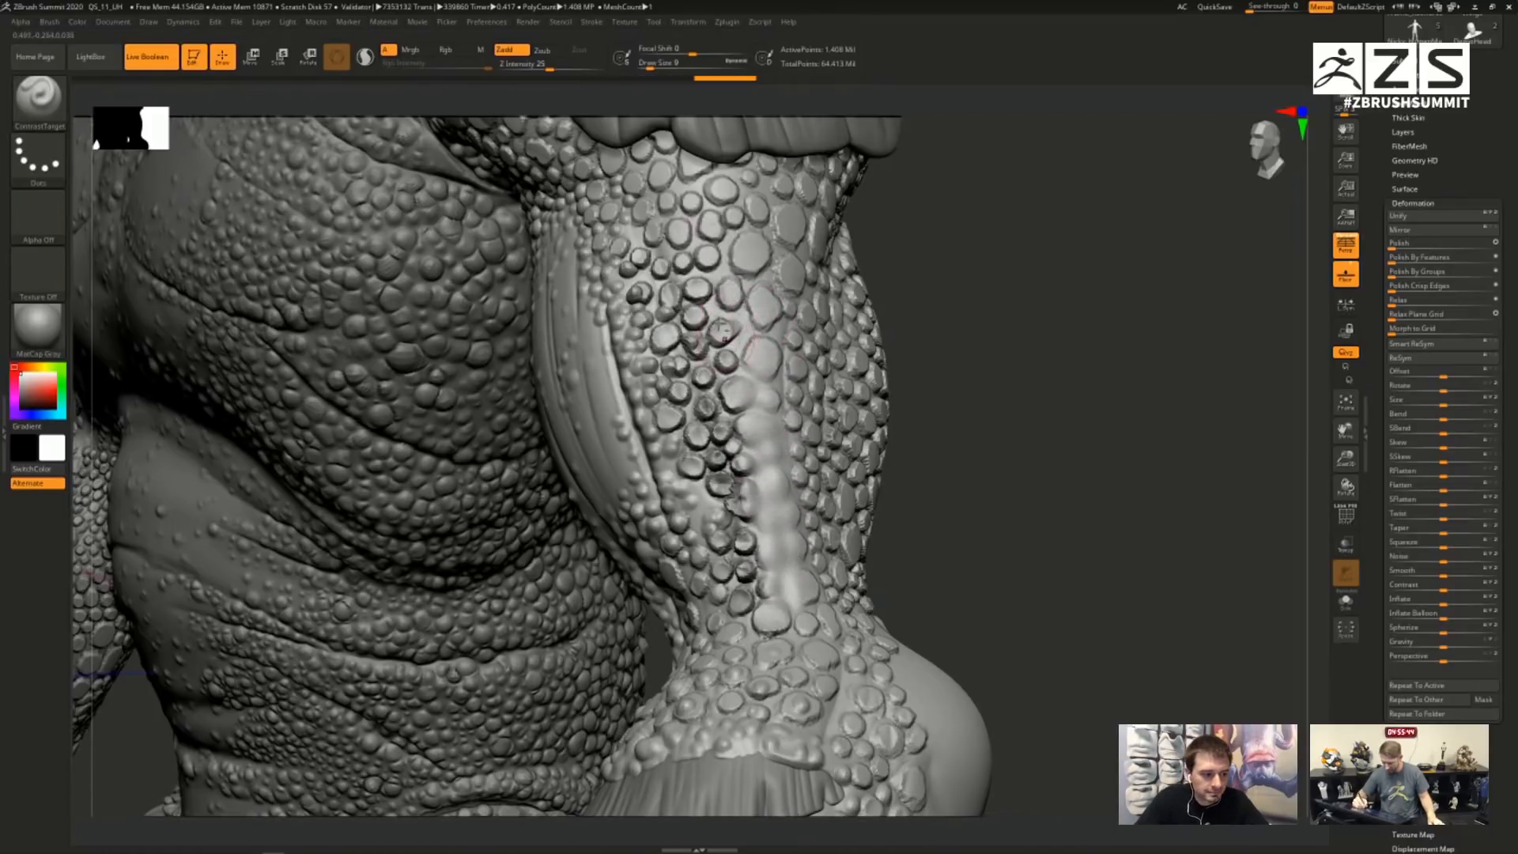
- Deepen the contrast of the scales between the flattened strip and the inner side of the left upper arm with ContrastTarget strokes
drag(724, 339, 773, 607)
mouse_move(742, 348)
mouse_down()
mouse_move(771, 596)
mouse_move(765, 441)
mouse_move(775, 567)
mouse_move(776, 553)
mouse_up()
mouse_move(665, 342)
mouse_down()
mouse_move(692, 510)
mouse_move(723, 589)
mouse_up()
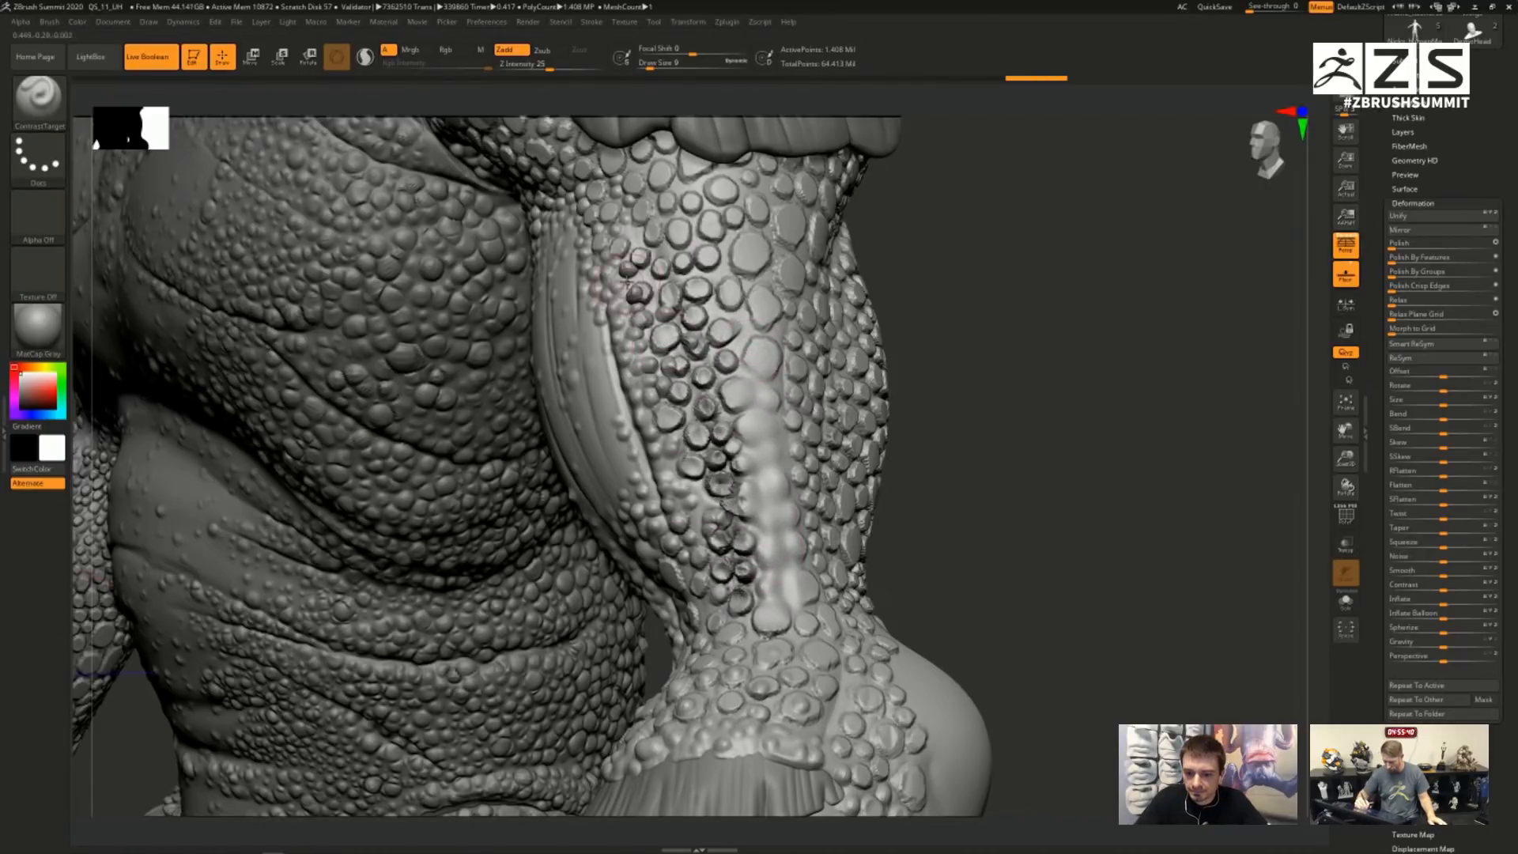
drag(667, 441, 690, 521)
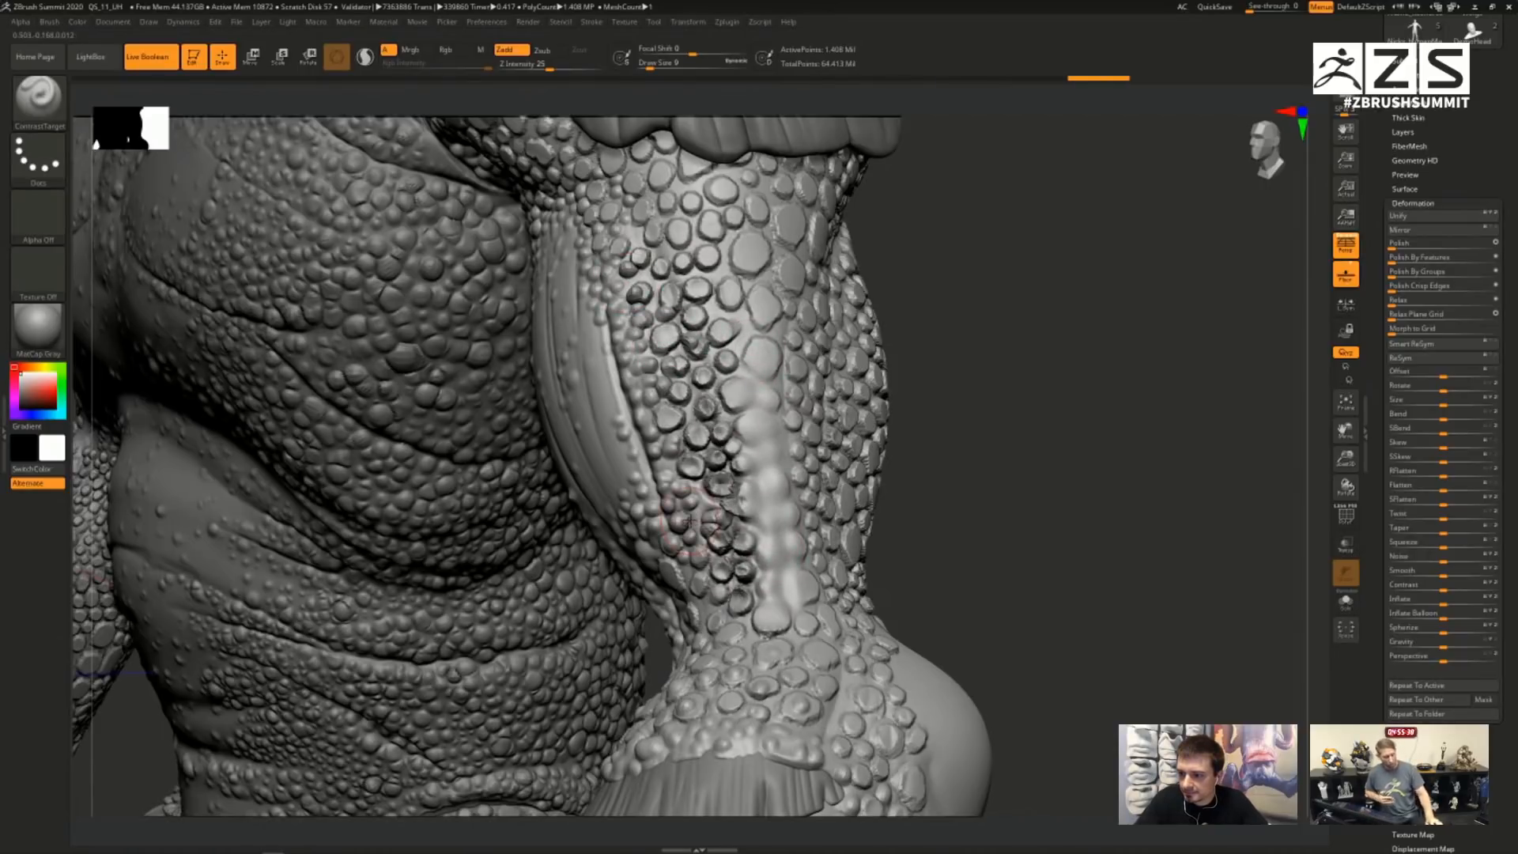
- Accentuate the scales on the outer side of the left upper arm using a larger ContrastDelta brush, and smooth them
key(b)
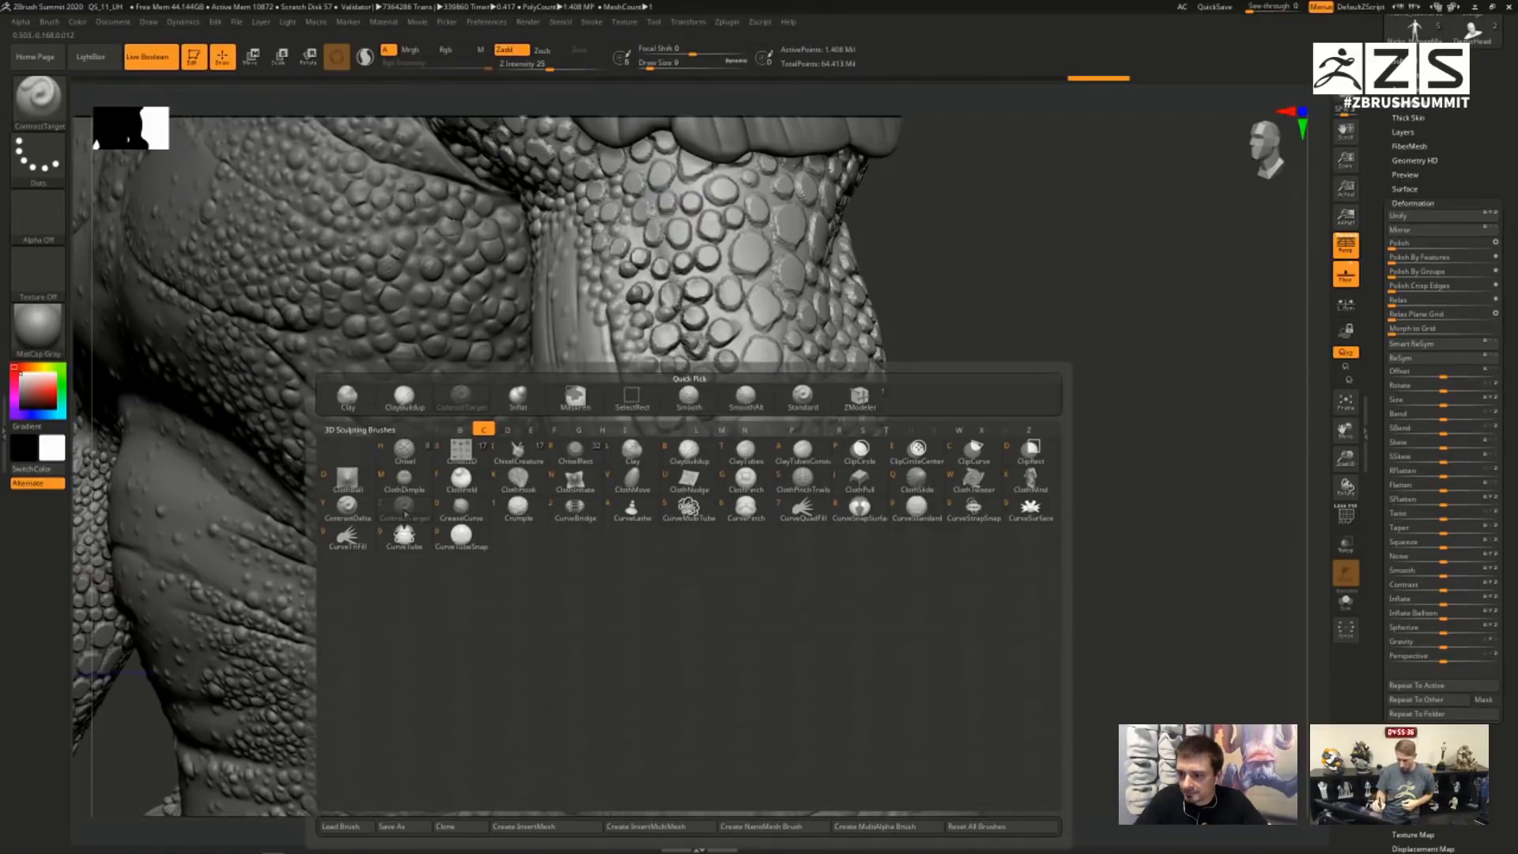
click(348, 507)
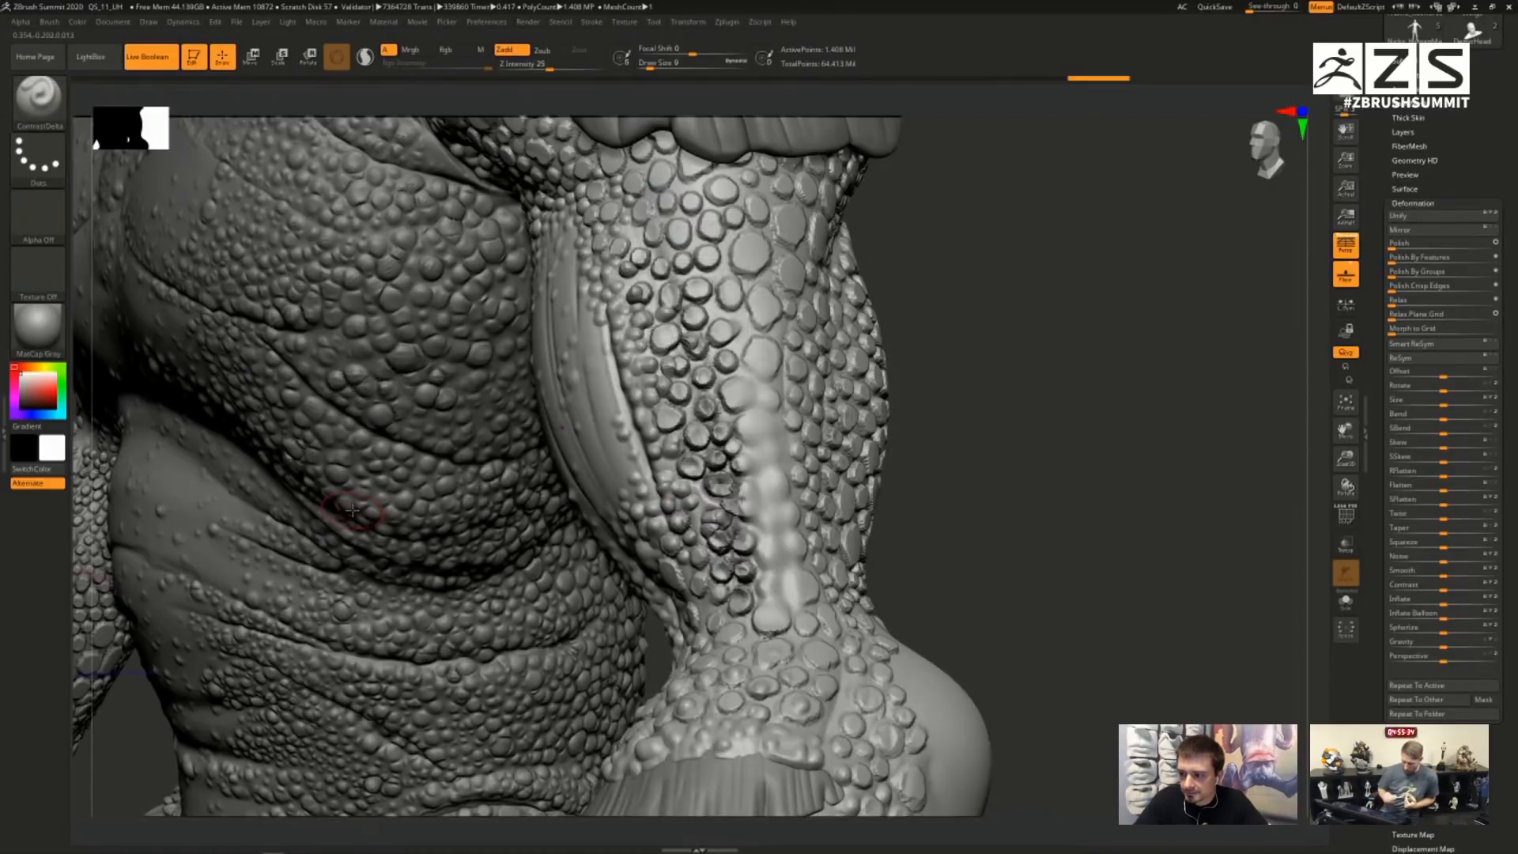
right_drag(840, 435, 739, 415)
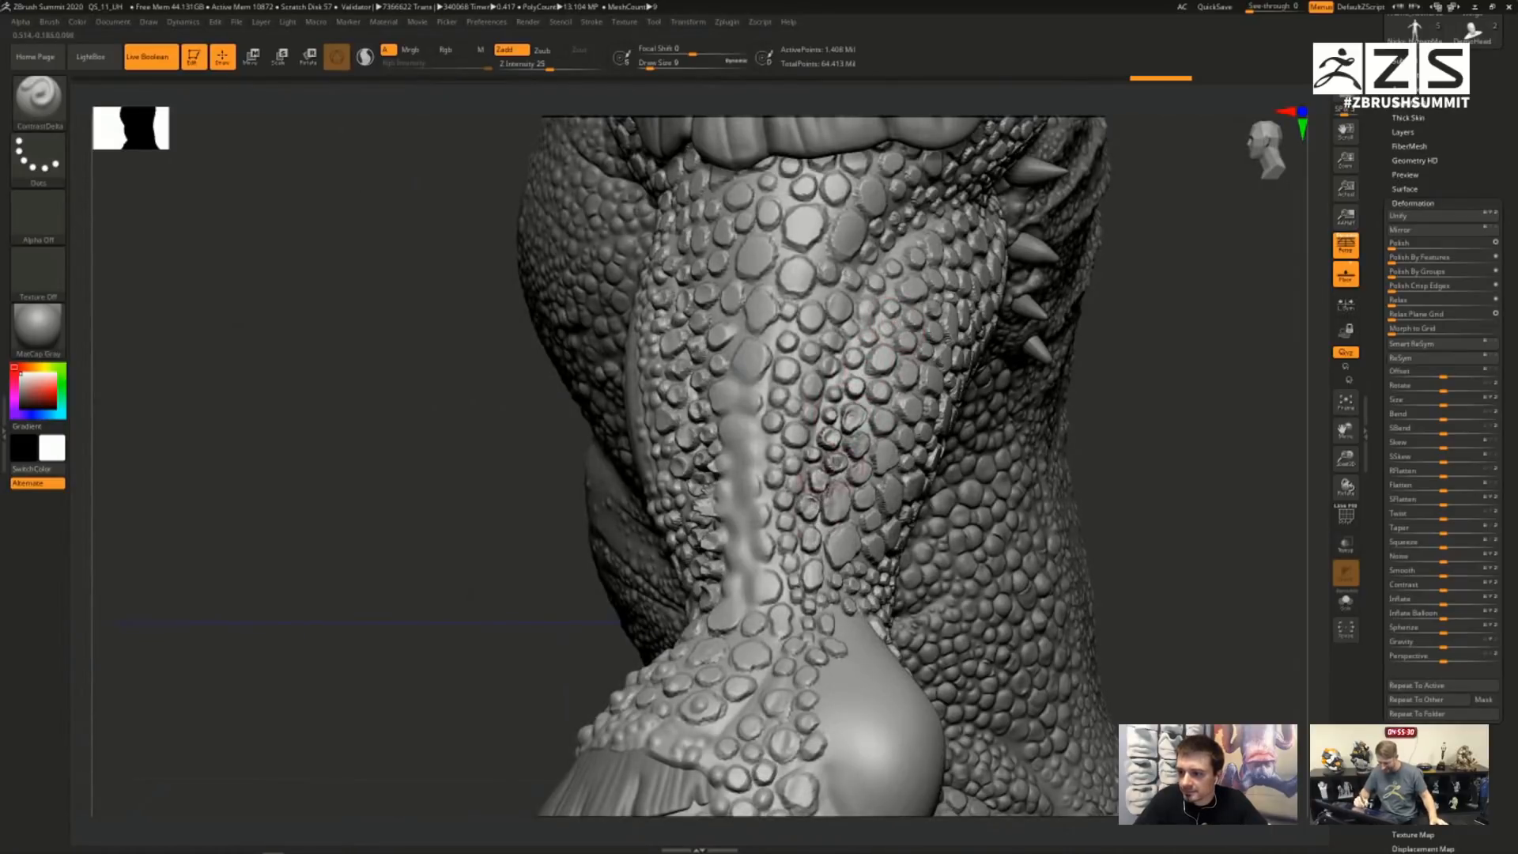
key(s)
drag(855, 404, 850, 404)
drag(923, 315, 806, 577)
drag(816, 257, 764, 540)
drag(814, 301, 776, 593)
drag(889, 355, 821, 549)
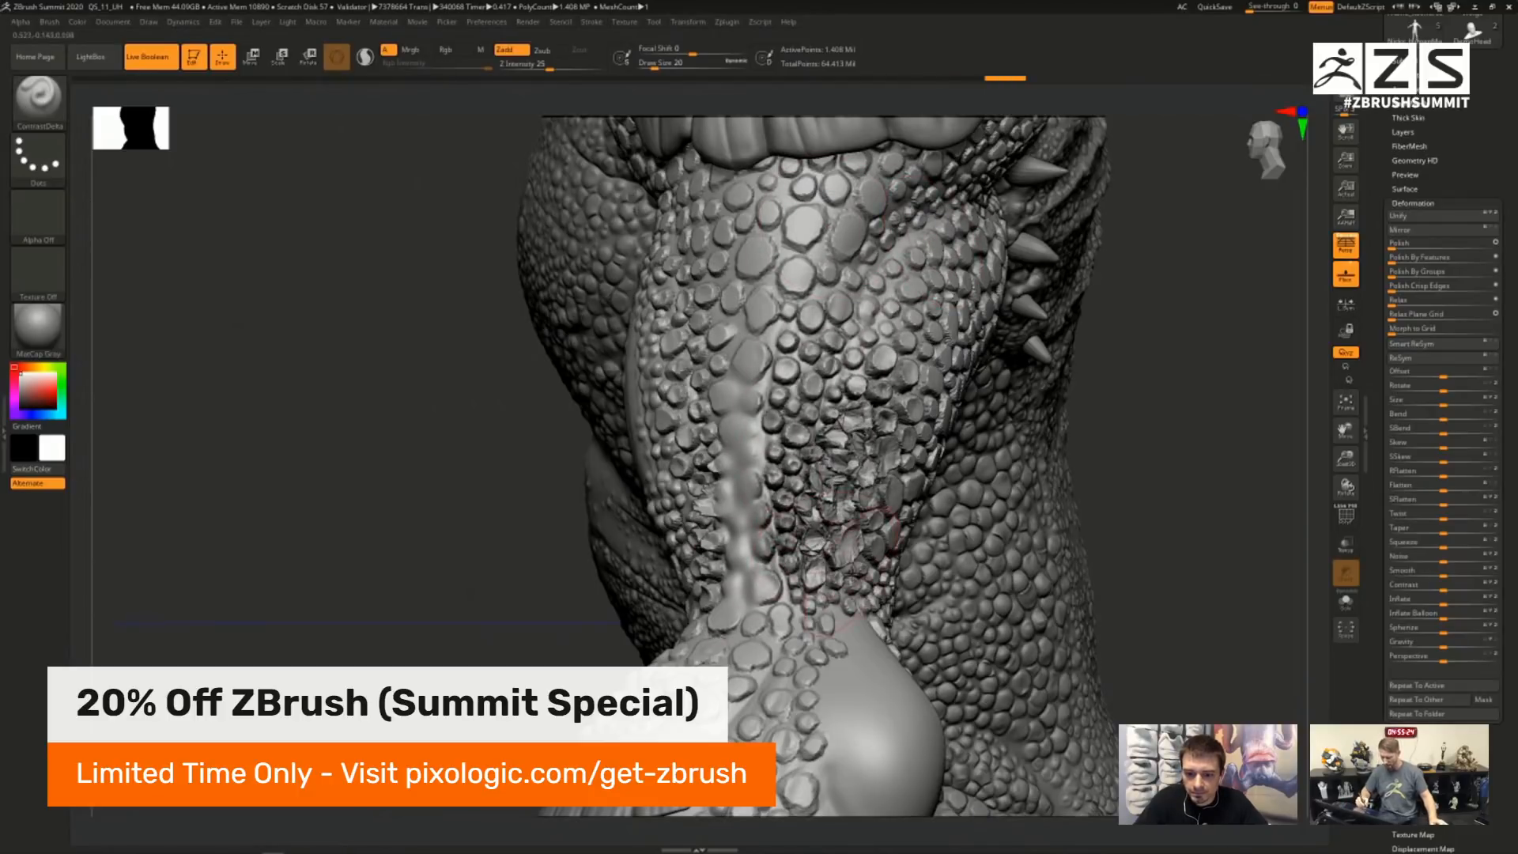
mouse_move(847, 474)
shift+mouse_down()
mouse_move(886, 417)
mouse_move(855, 443)
shift+mouse_up()
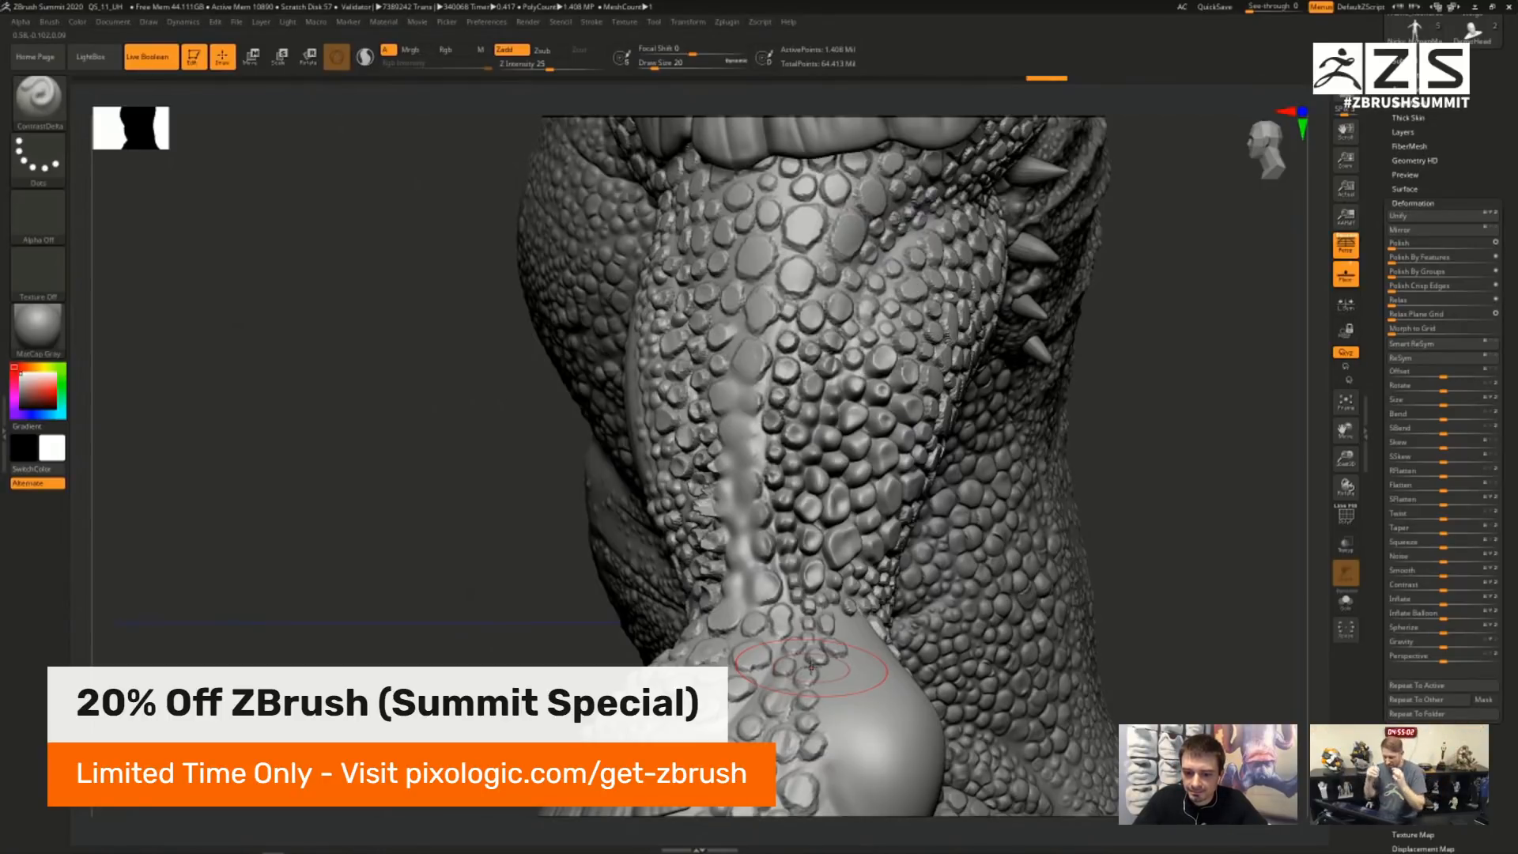
- Put away the deformation settings and examine the whole gremlin from the front and back
ctrl+right_drag(814, 472, 790, 340)
alt+right_drag(1042, 503, 916, 469)
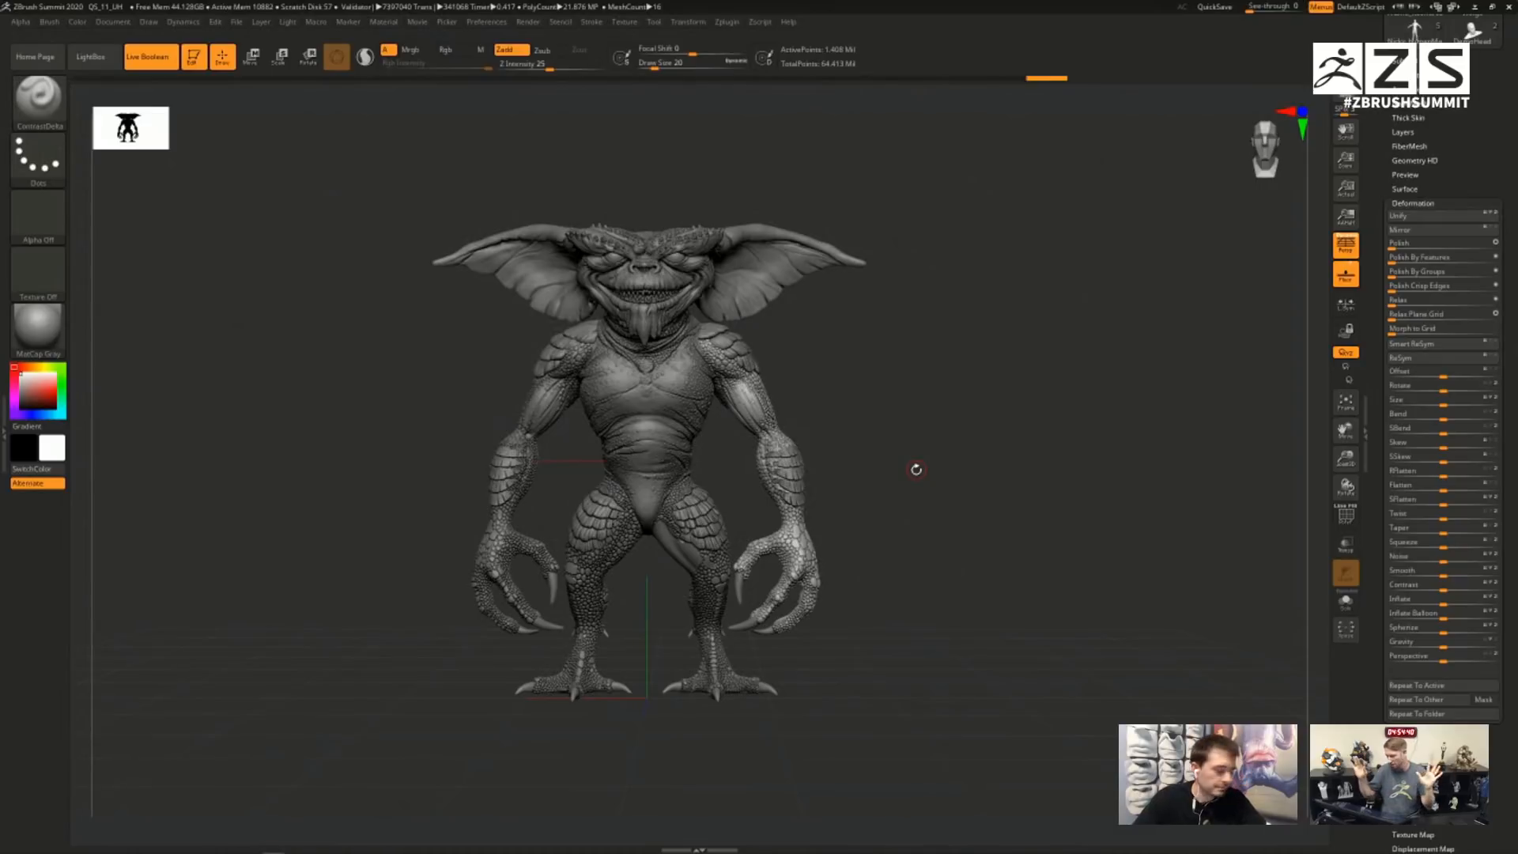
click(1423, 203)
drag(1460, 224, 1477, 378)
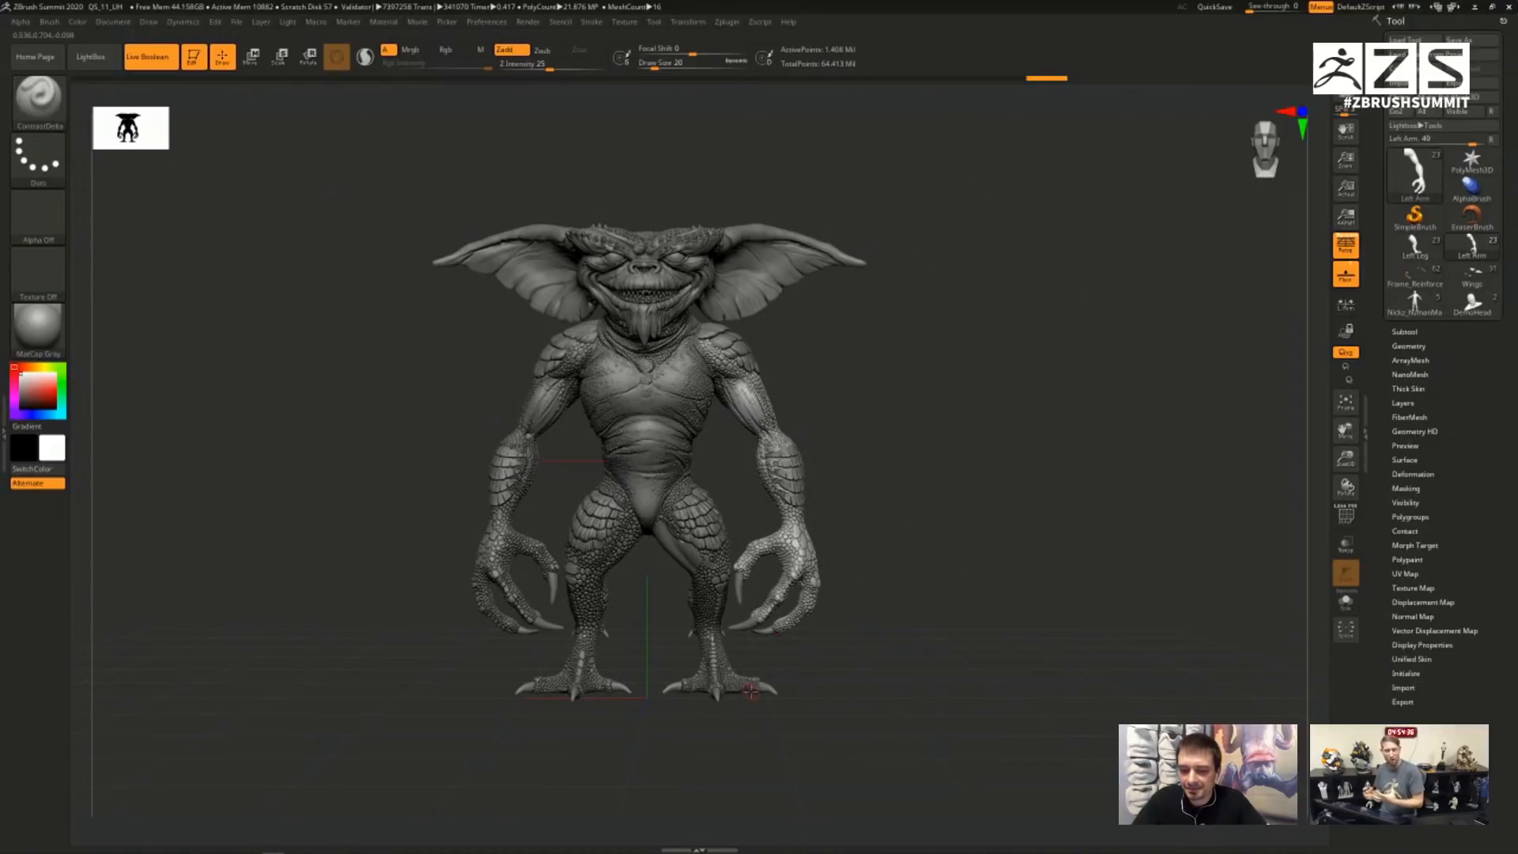
drag(959, 610, 1265, 609)
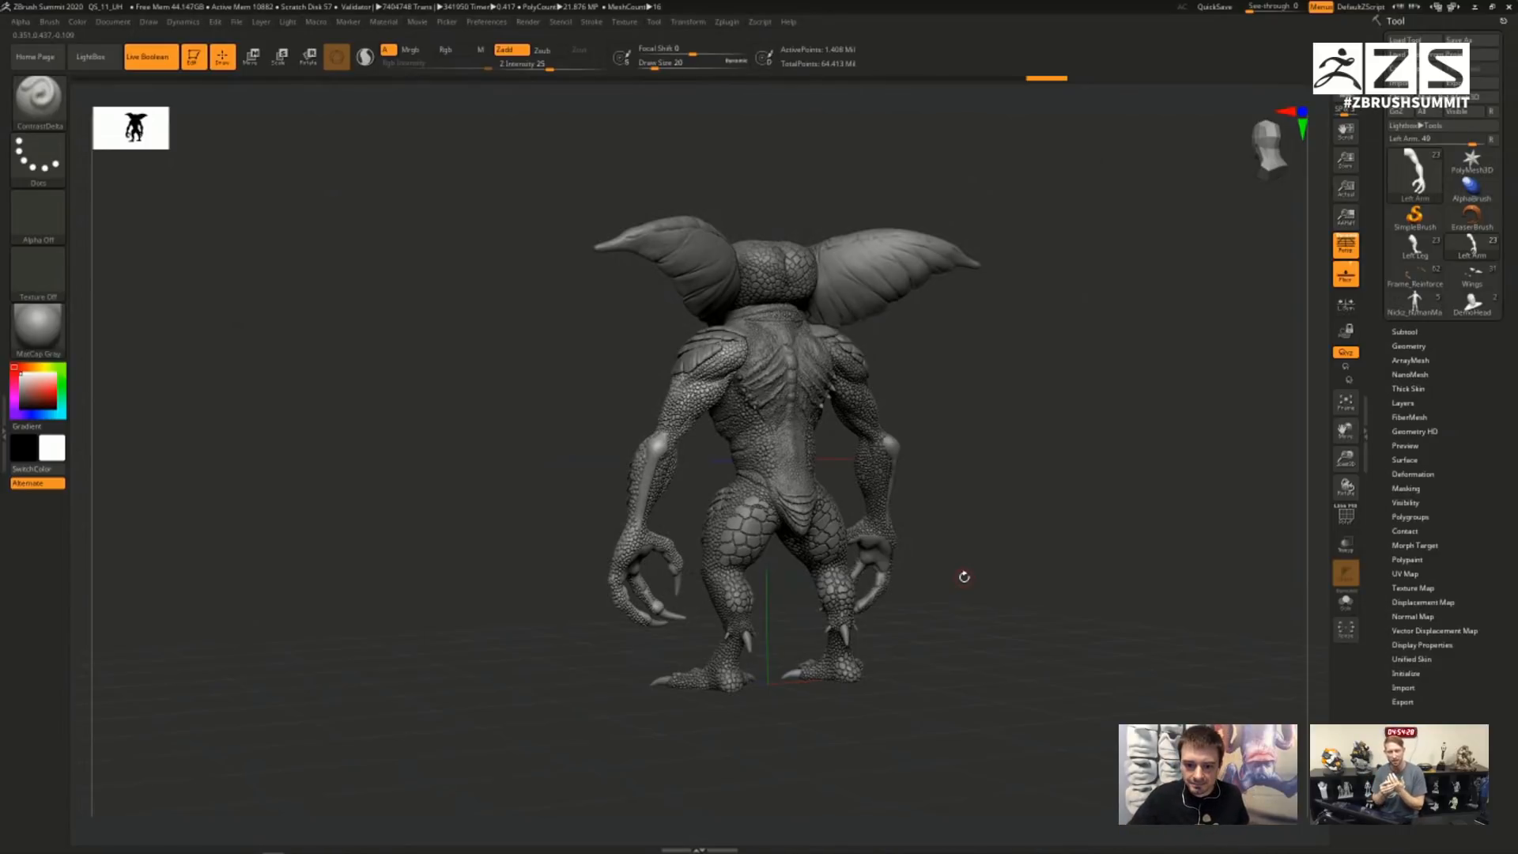
drag(962, 505, 1051, 491)
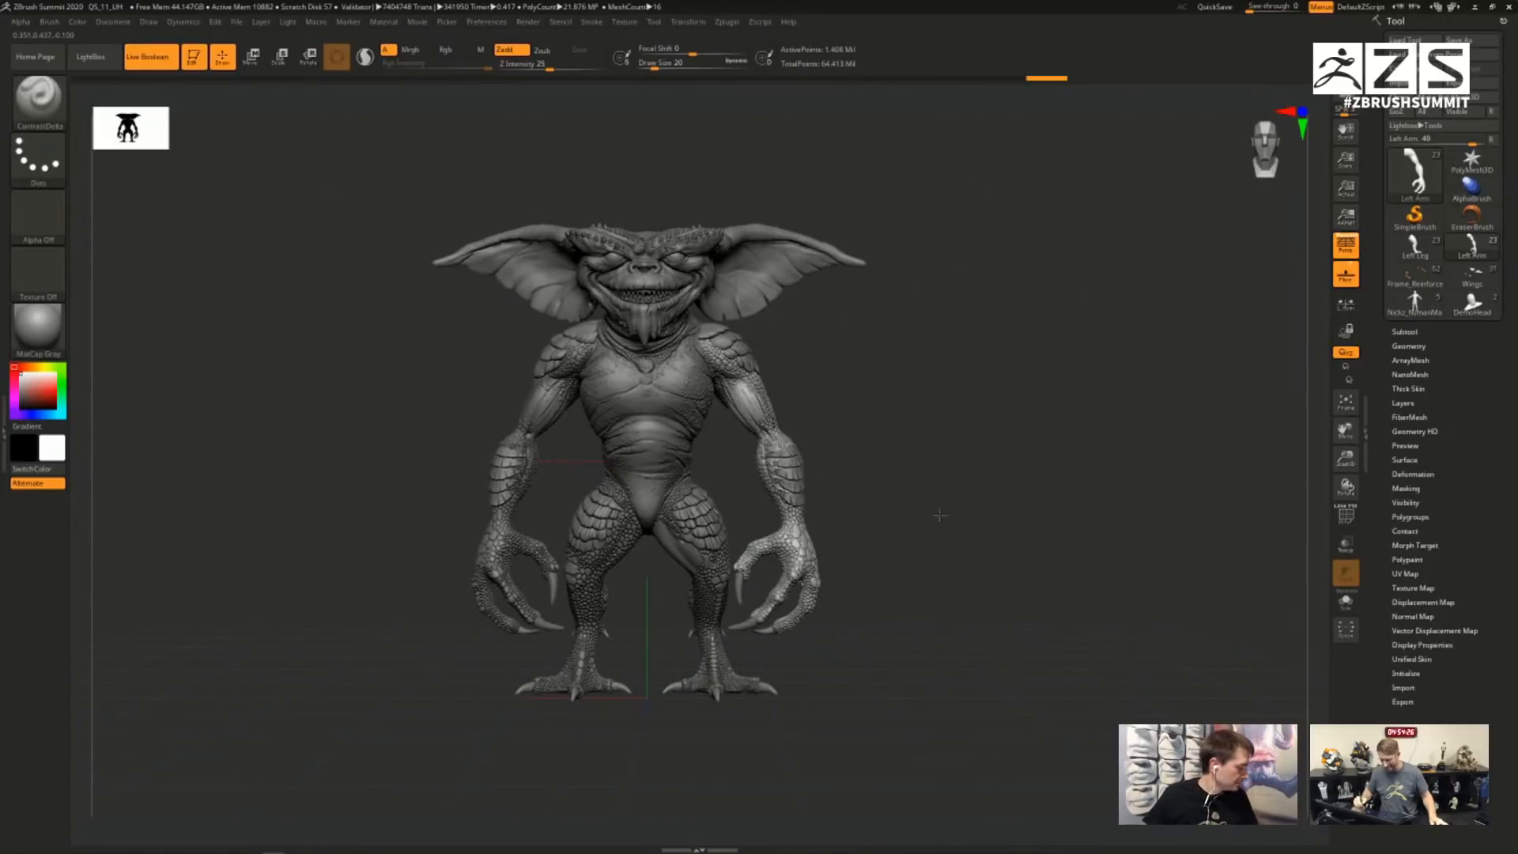
alt+drag(908, 520, 952, 506)
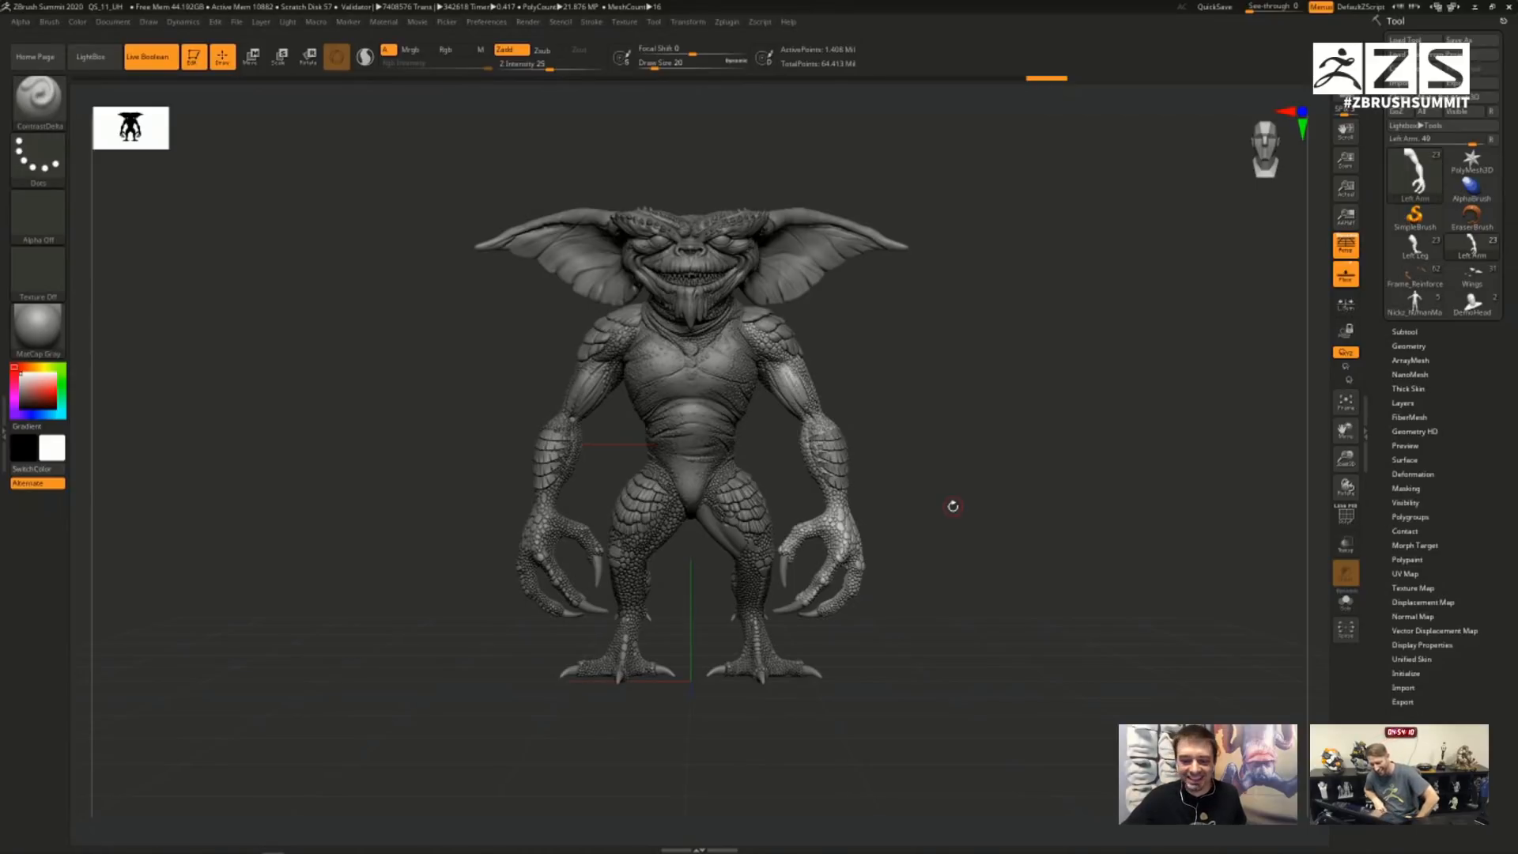
- Switch to the DemoHead bust with the Standard brush and Live Boolean turned off
click(1471, 304)
drag(986, 518, 837, 488)
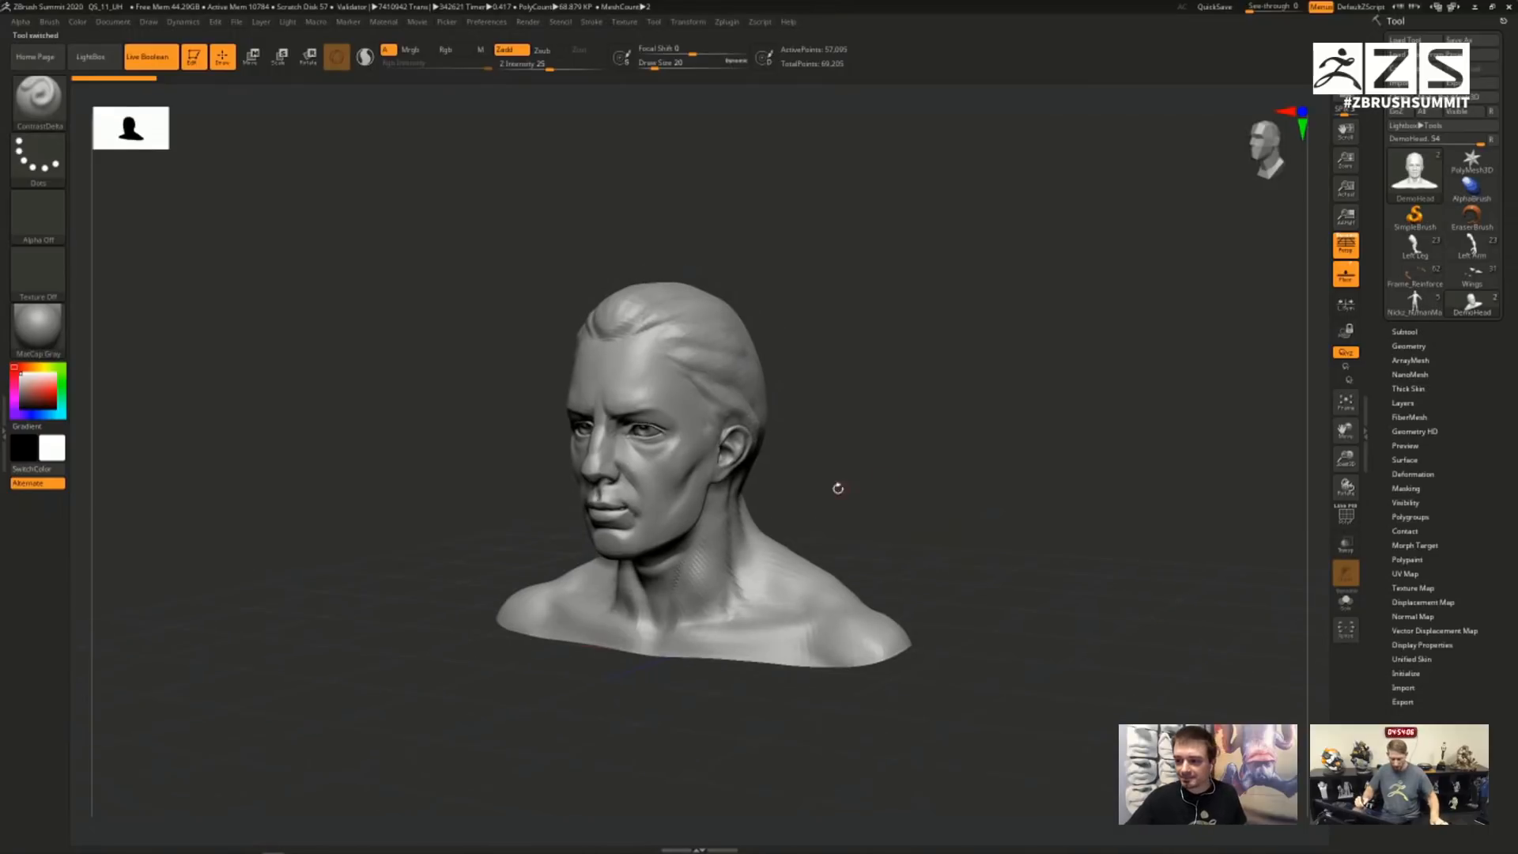
click(38, 95)
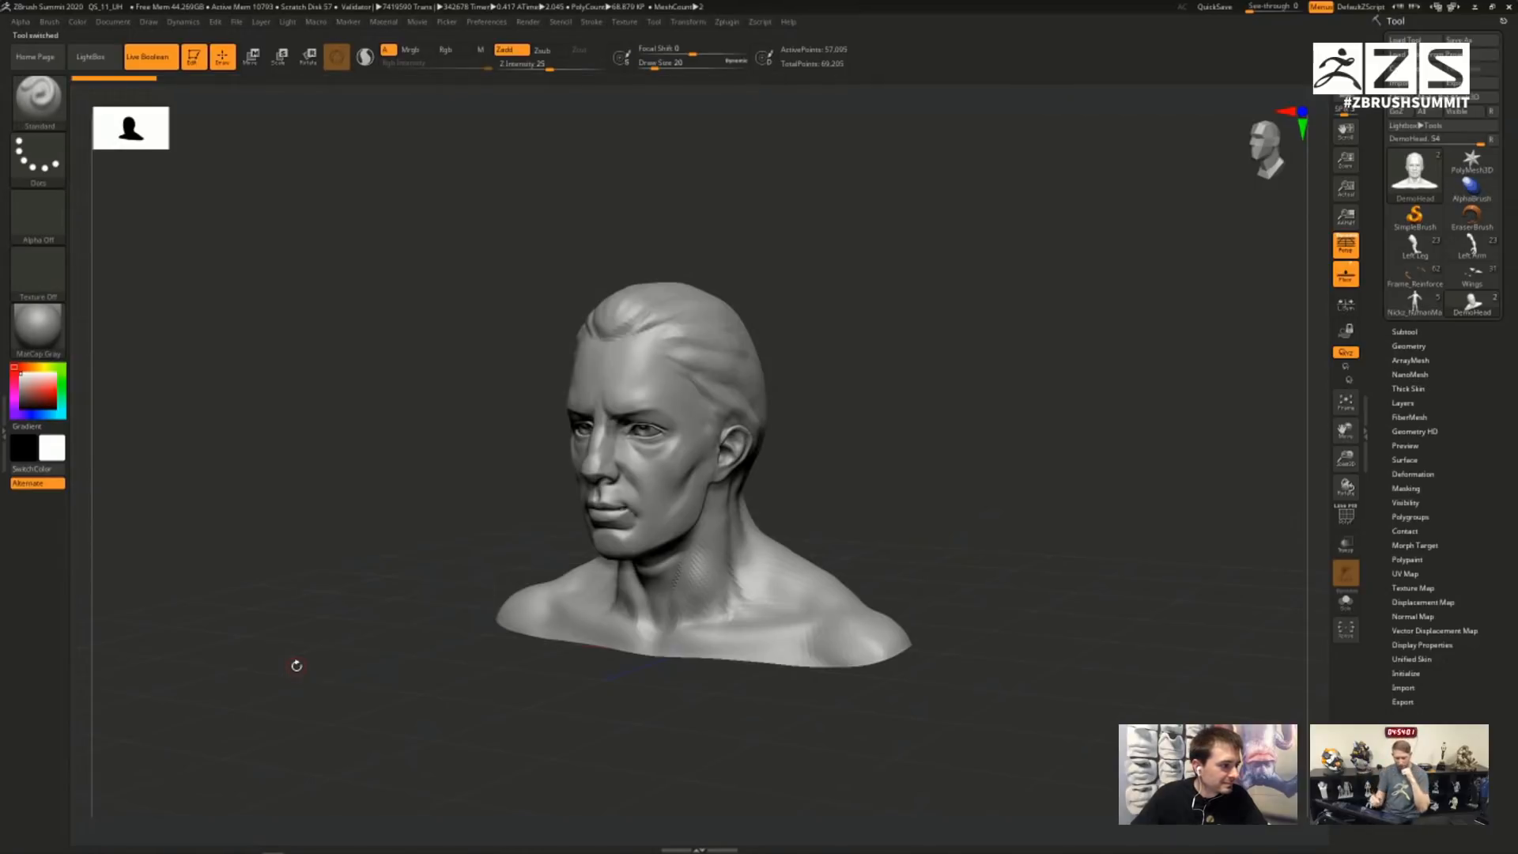
click(148, 56)
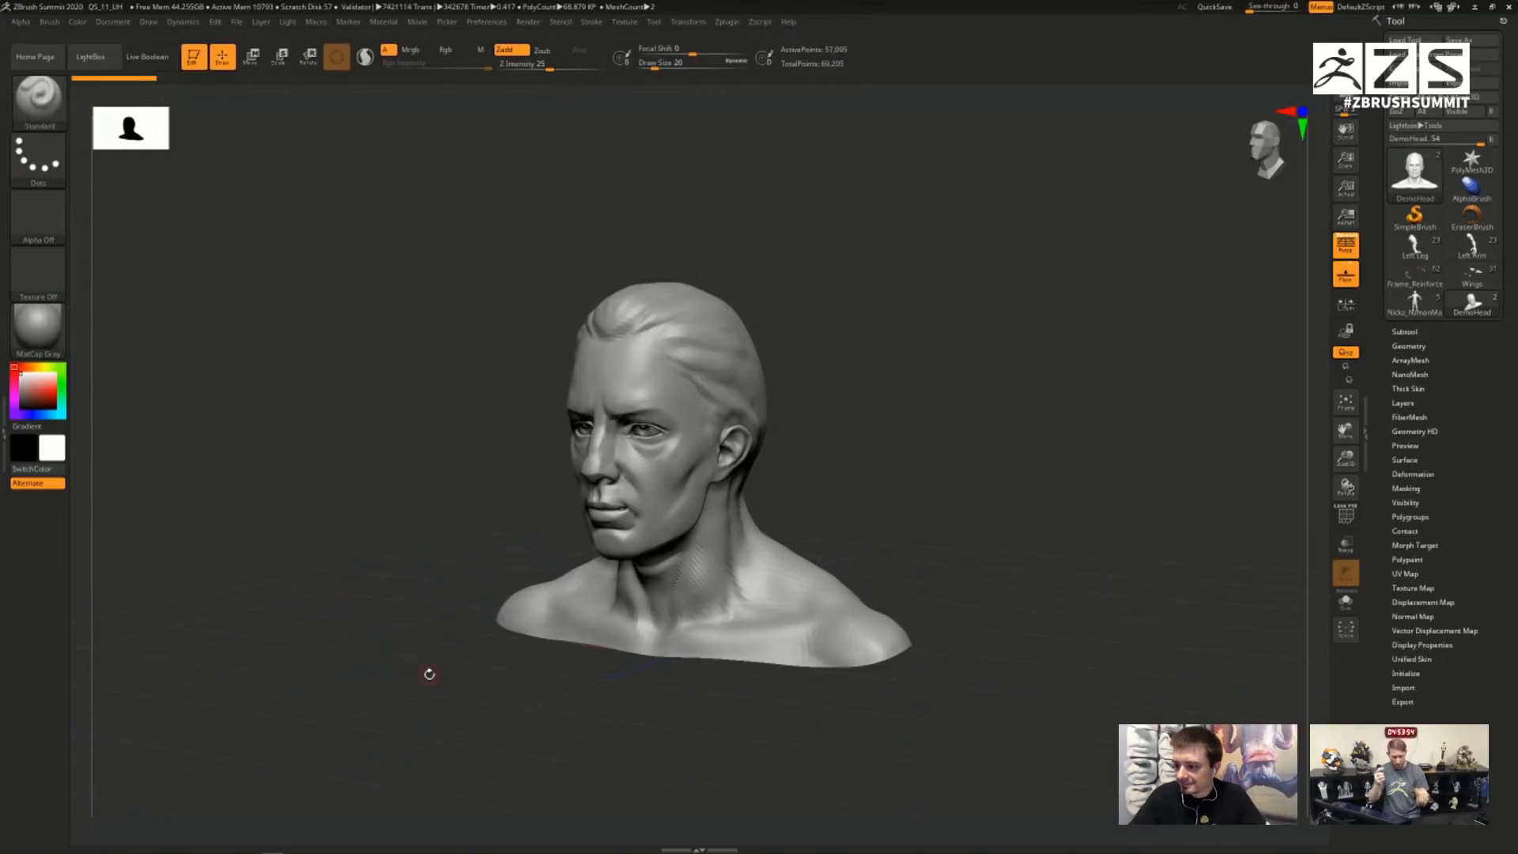
- Set the draw size to 62 and try smoothing the face around the eye, nose and cheek
alt+drag(856, 448, 821, 457)
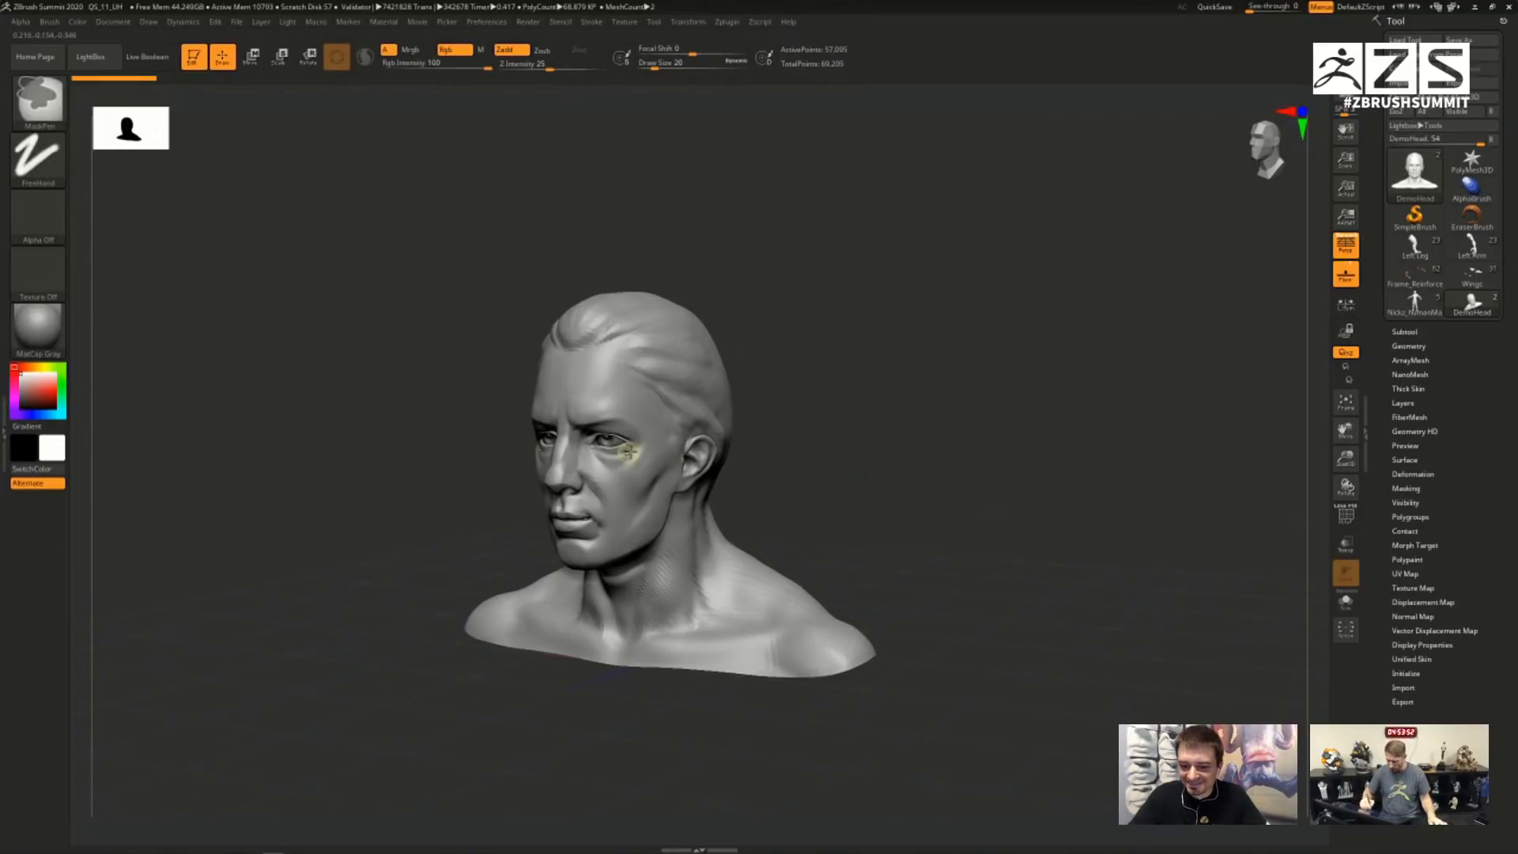
ctrl+right_drag(629, 452, 670, 501)
key(s)
drag(650, 499, 661, 501)
mouse_move(659, 503)
right_down()
mouse_move(638, 528)
mouse_move(655, 502)
right_up()
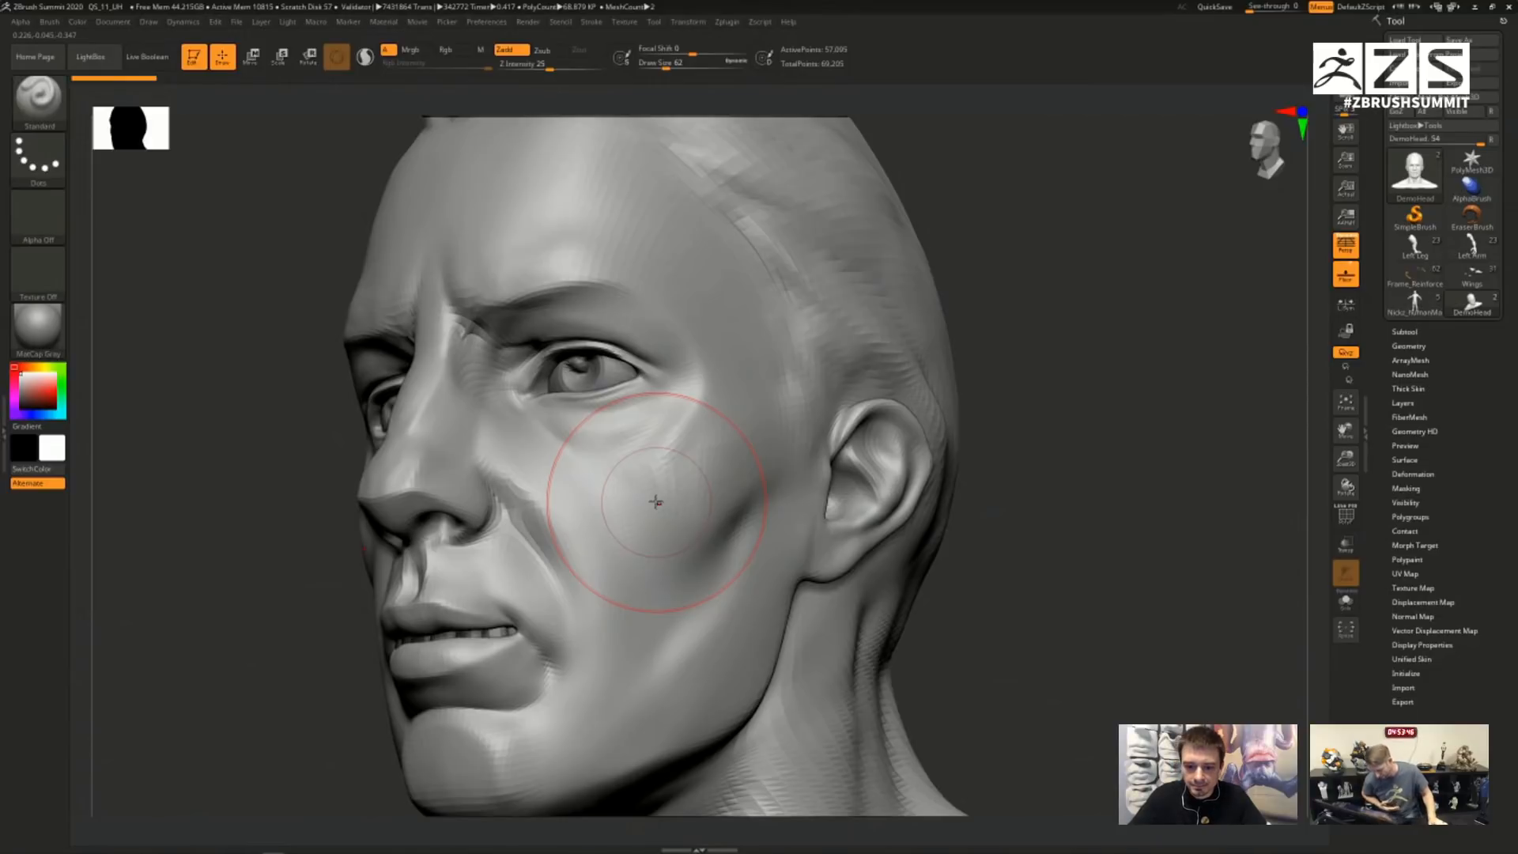
mouse_move(655, 502)
shift+mouse_down()
mouse_move(627, 515)
mouse_move(661, 463)
mouse_move(514, 522)
mouse_move(387, 498)
mouse_move(546, 271)
mouse_move(652, 375)
shift+mouse_up()
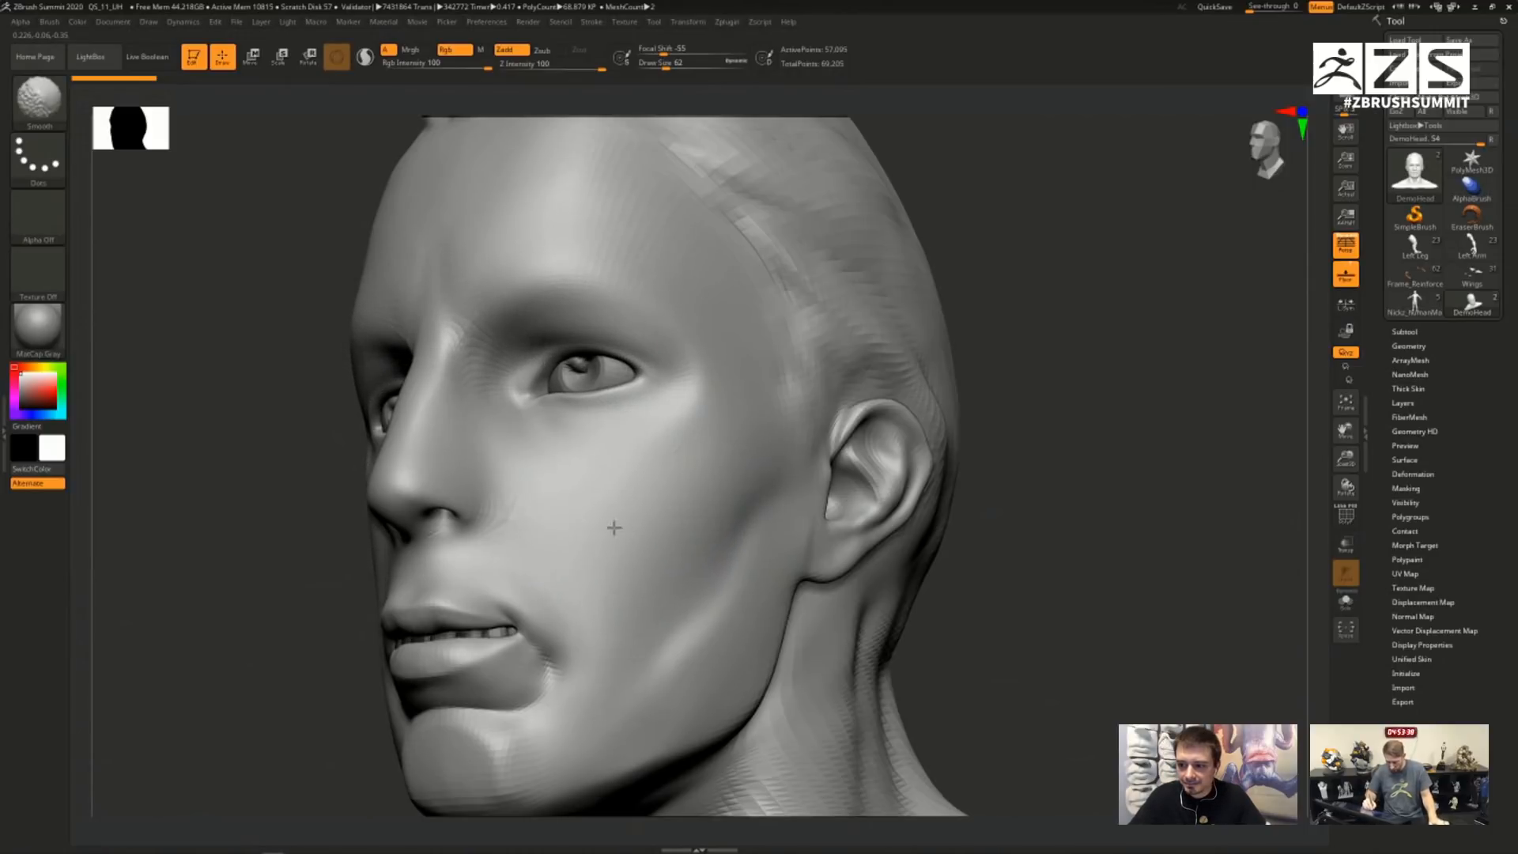
- Try smoothing the forehead and brow with the regular Smooth brush, and undo the stroke
right_drag(664, 442, 661, 555)
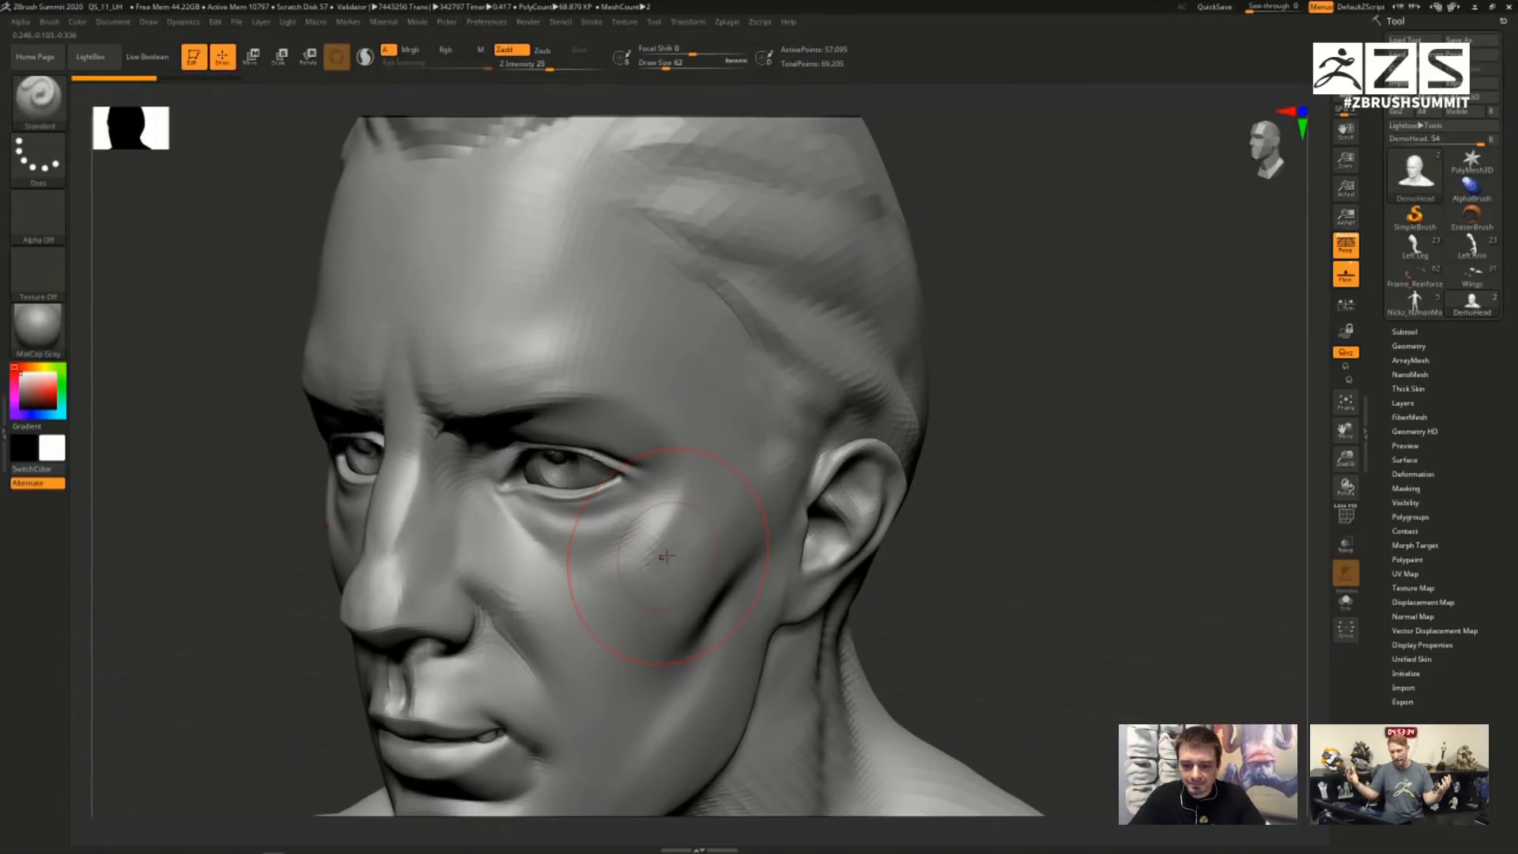
mouse_move(534, 315)
shift+mouse_down()
mouse_move(521, 348)
mouse_move(534, 325)
shift+mouse_up()
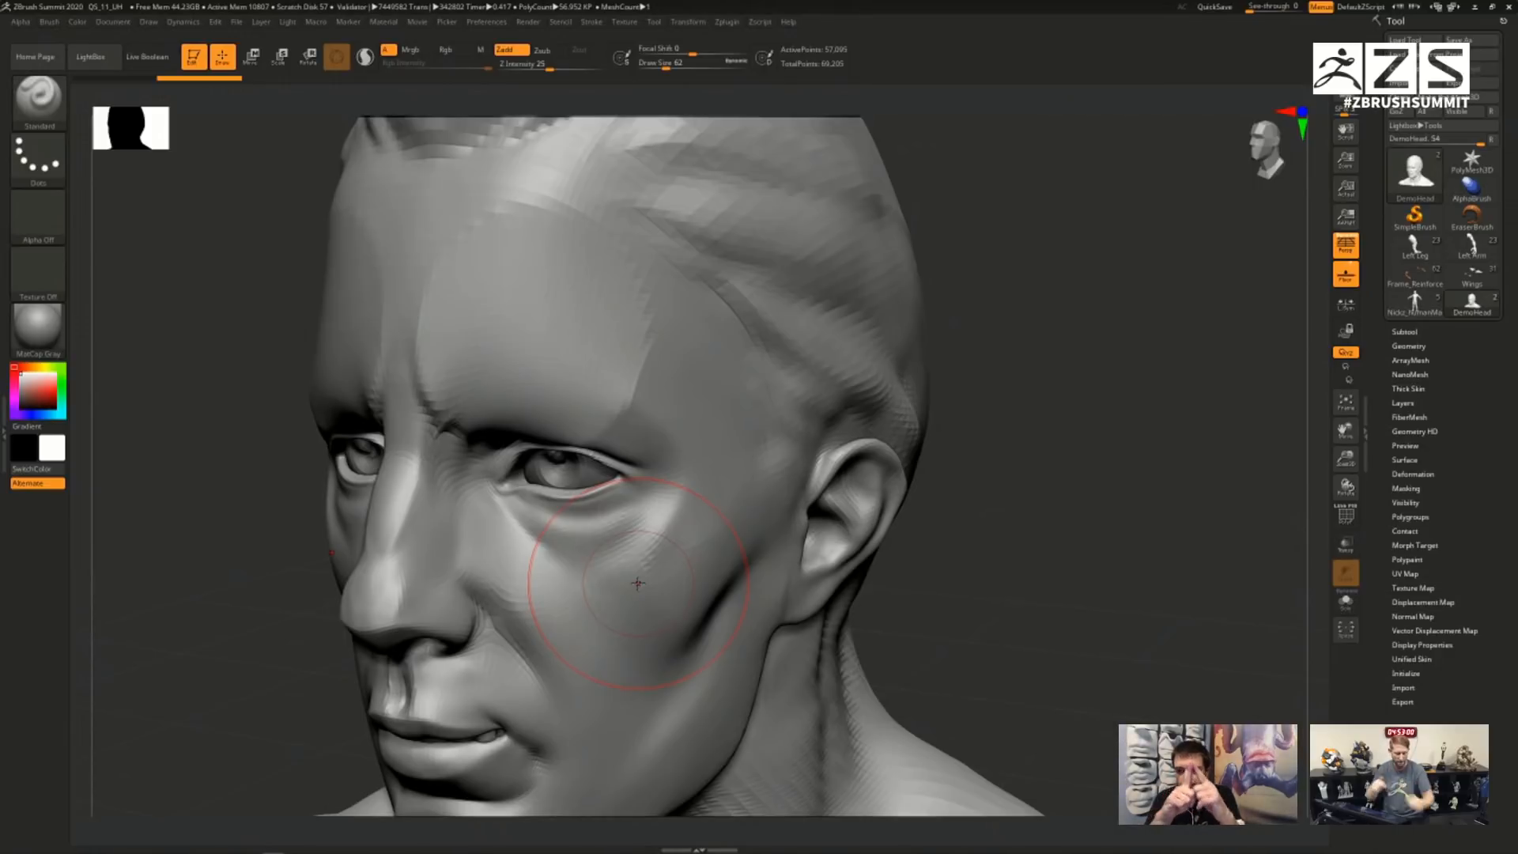
key(ctrl+z)
- Set the draw size to 54 and try smoothing the forehead and brow with repeated strokes, undoing them
key(s)
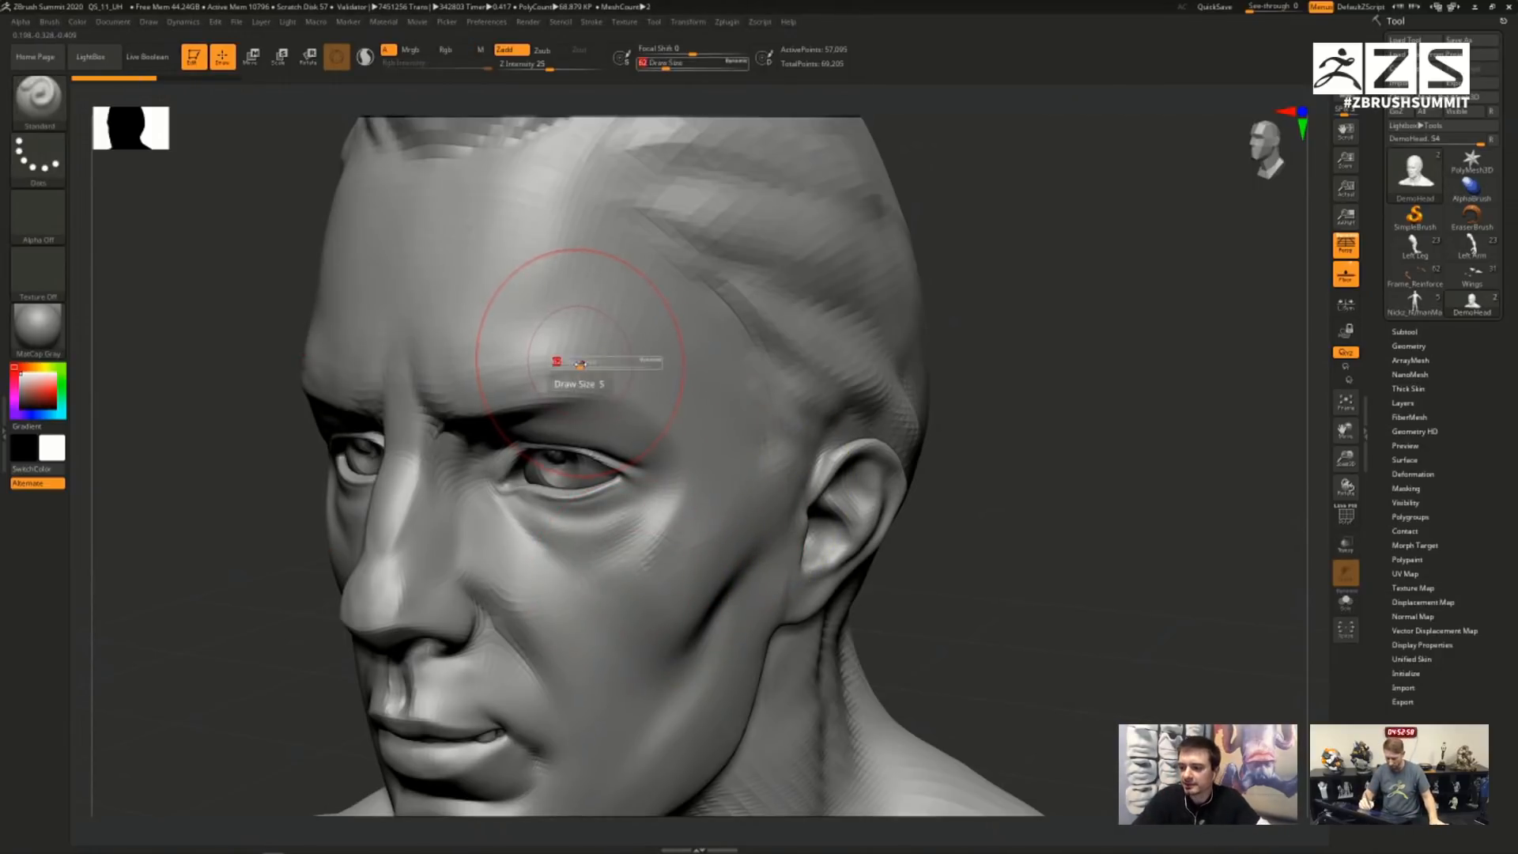
drag(584, 362, 578, 364)
key(shift)
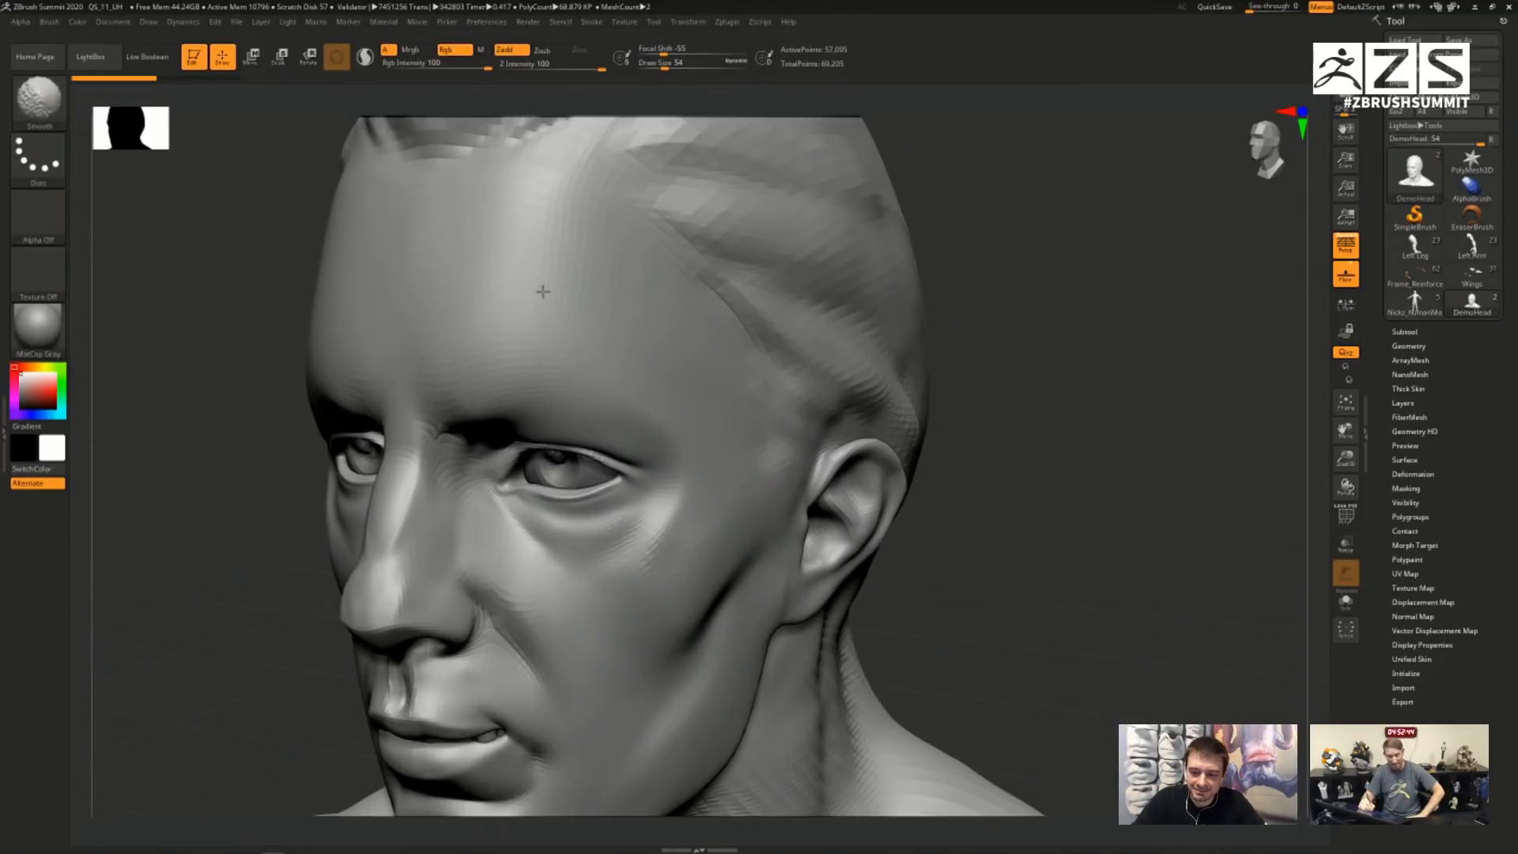
mouse_move(548, 341)
shift+mouse_down()
mouse_move(539, 316)
mouse_move(558, 327)
mouse_move(549, 338)
mouse_move(556, 313)
shift+mouse_up()
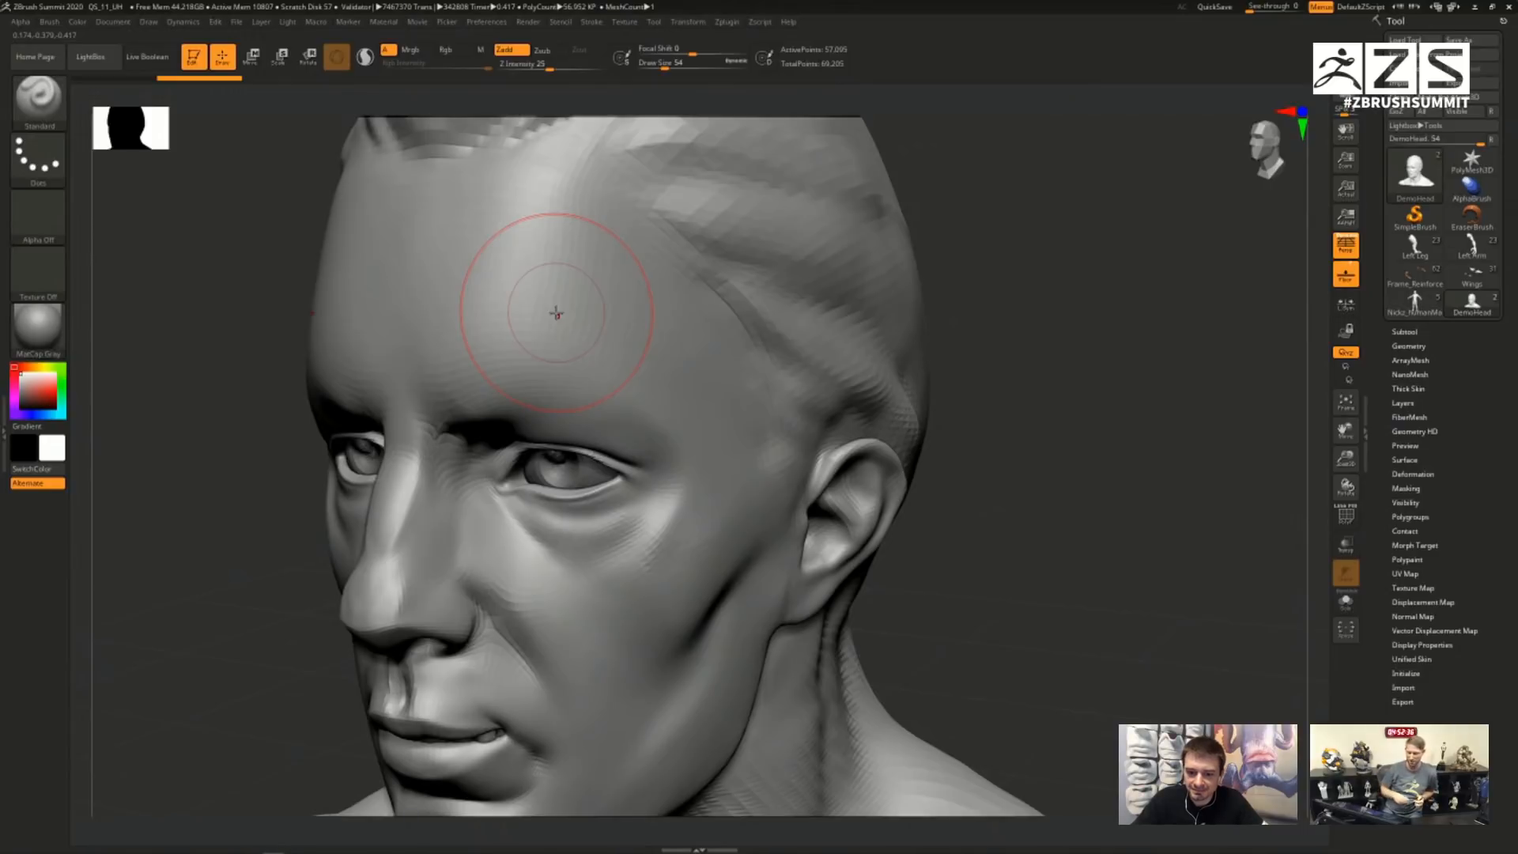
key(ctrl+z)
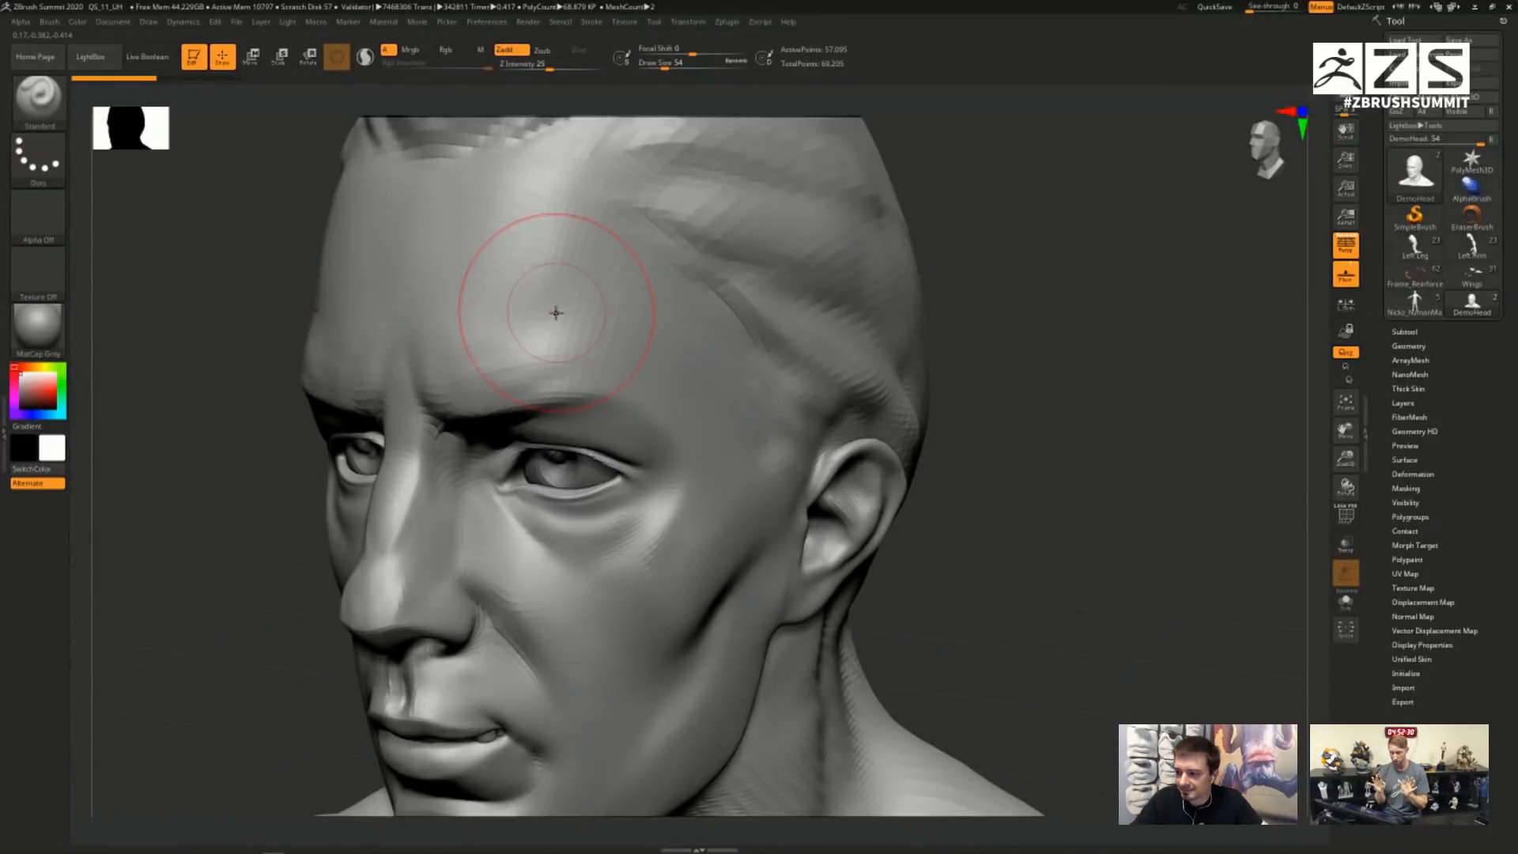
key(shift)
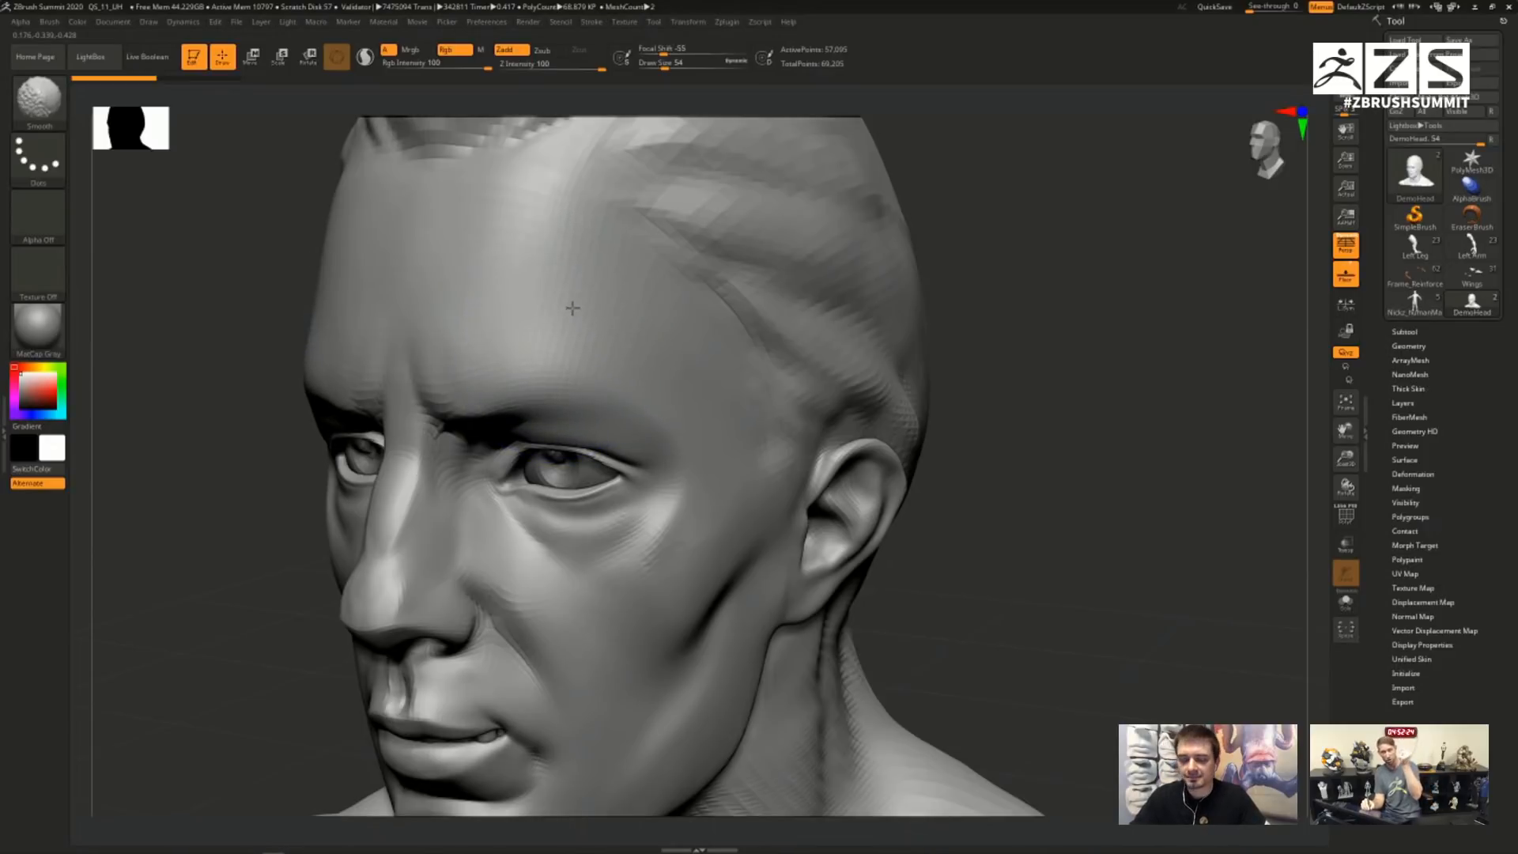
key(ctrl)
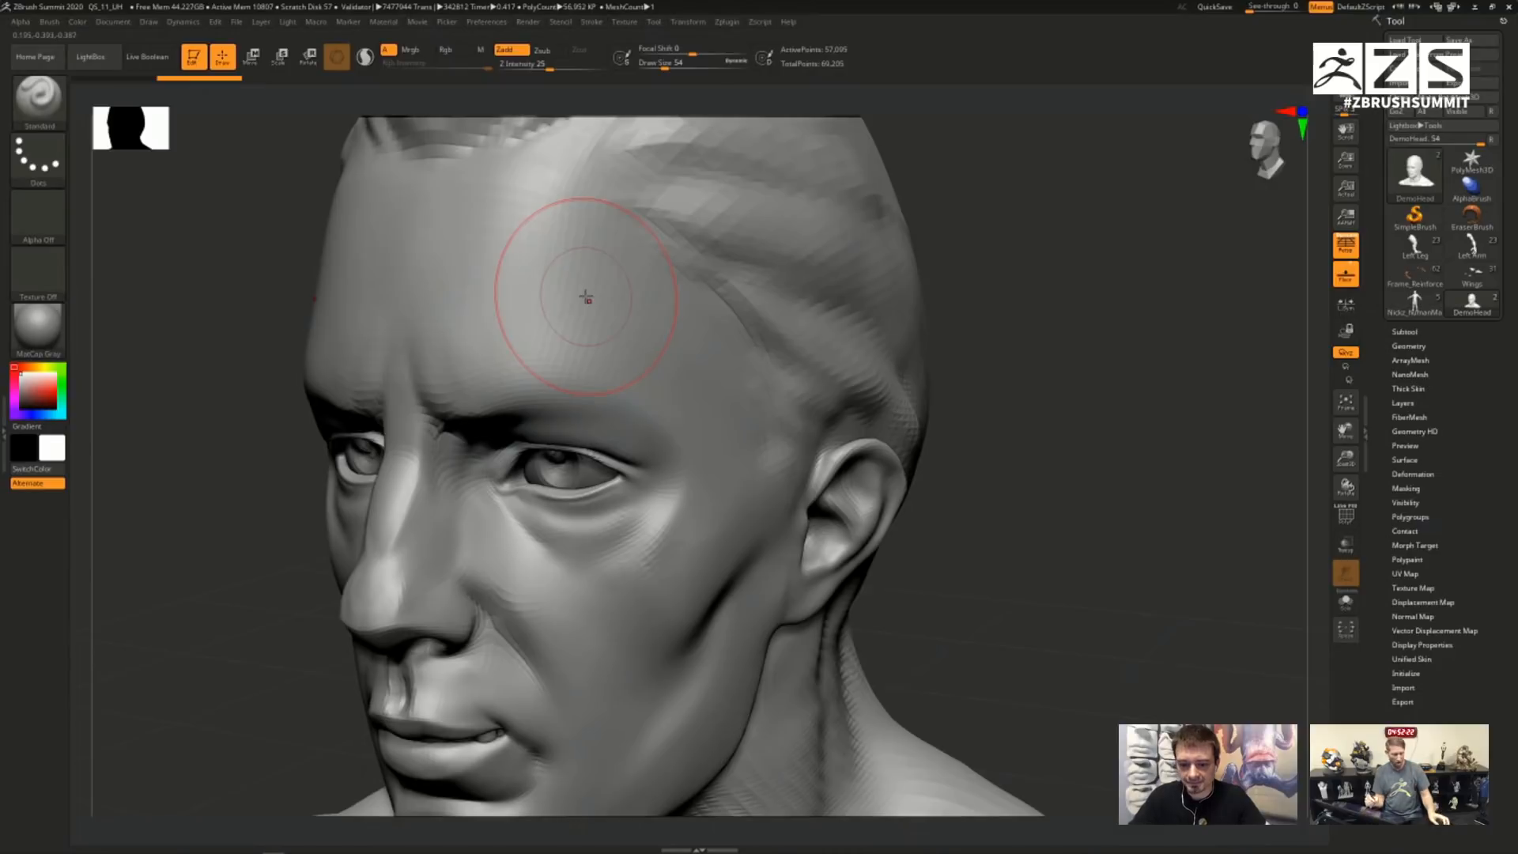
- Assign SmoothAlt as the smoothing brush
key(b)
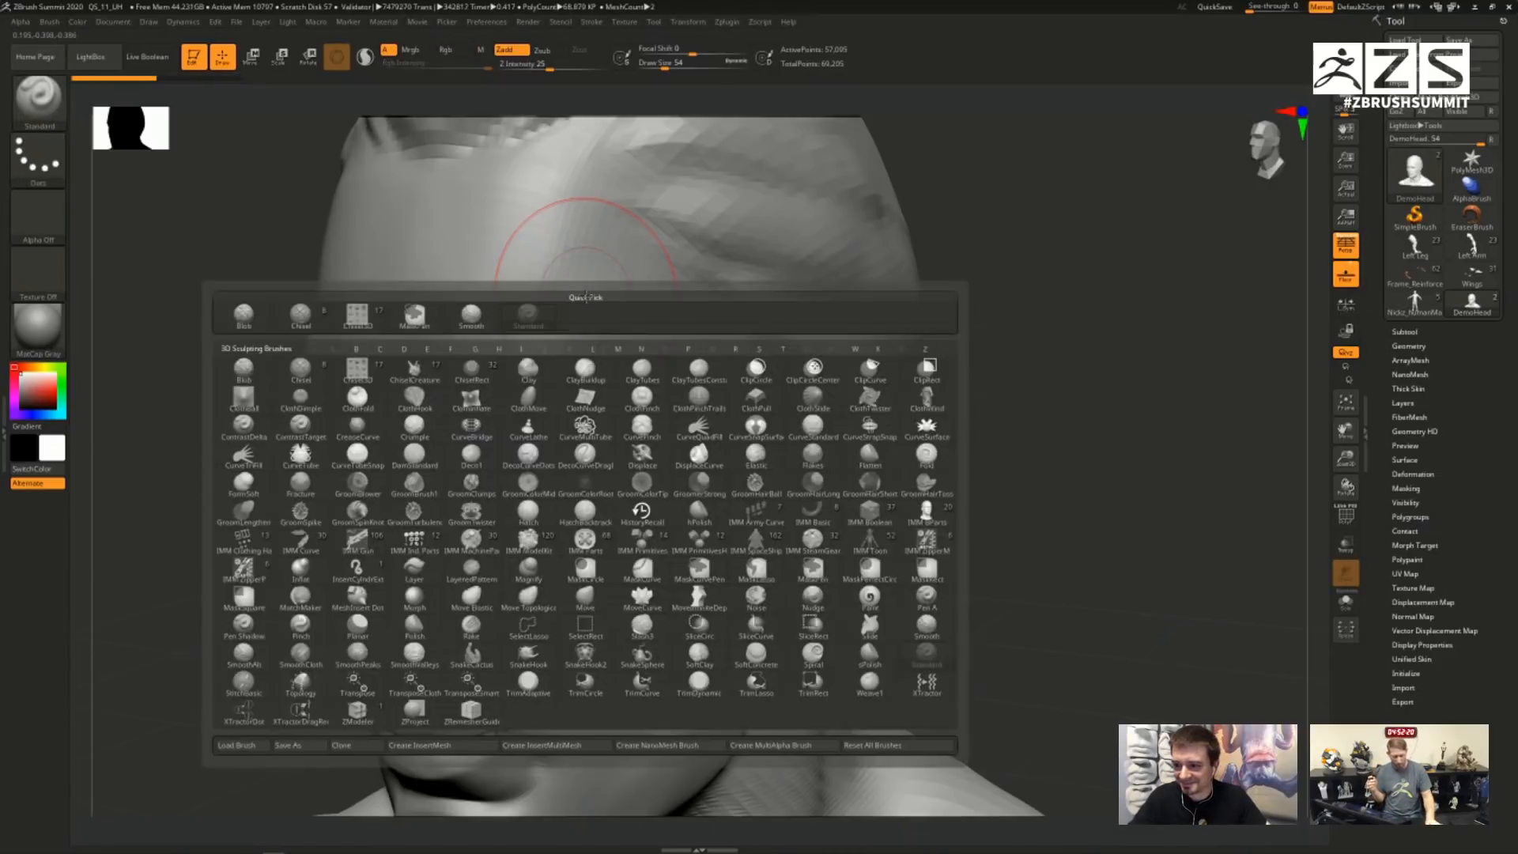
key(s)
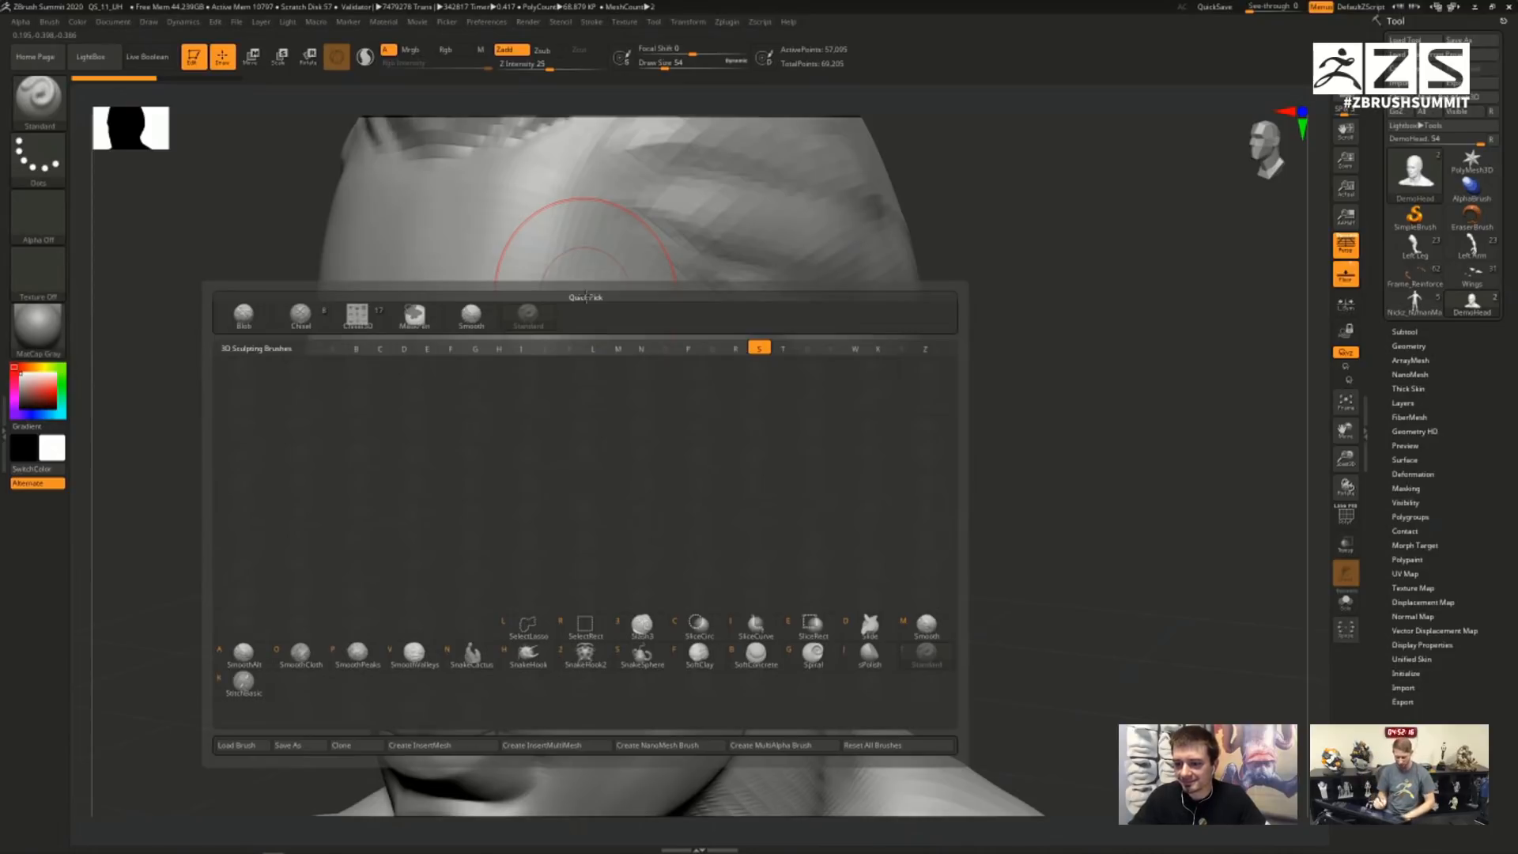
mouse_move(252, 664)
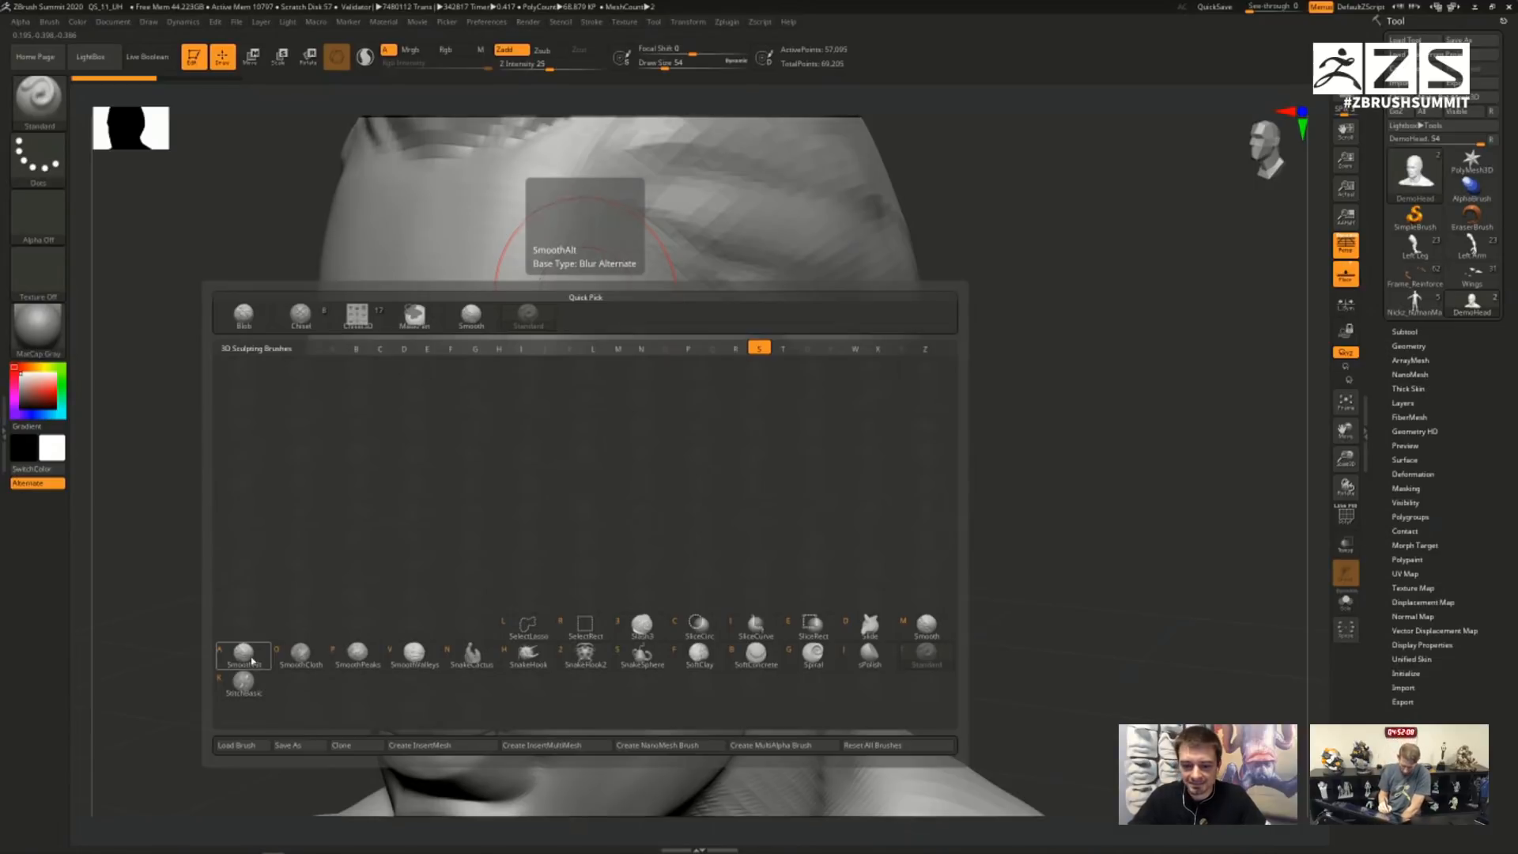
click(252, 655)
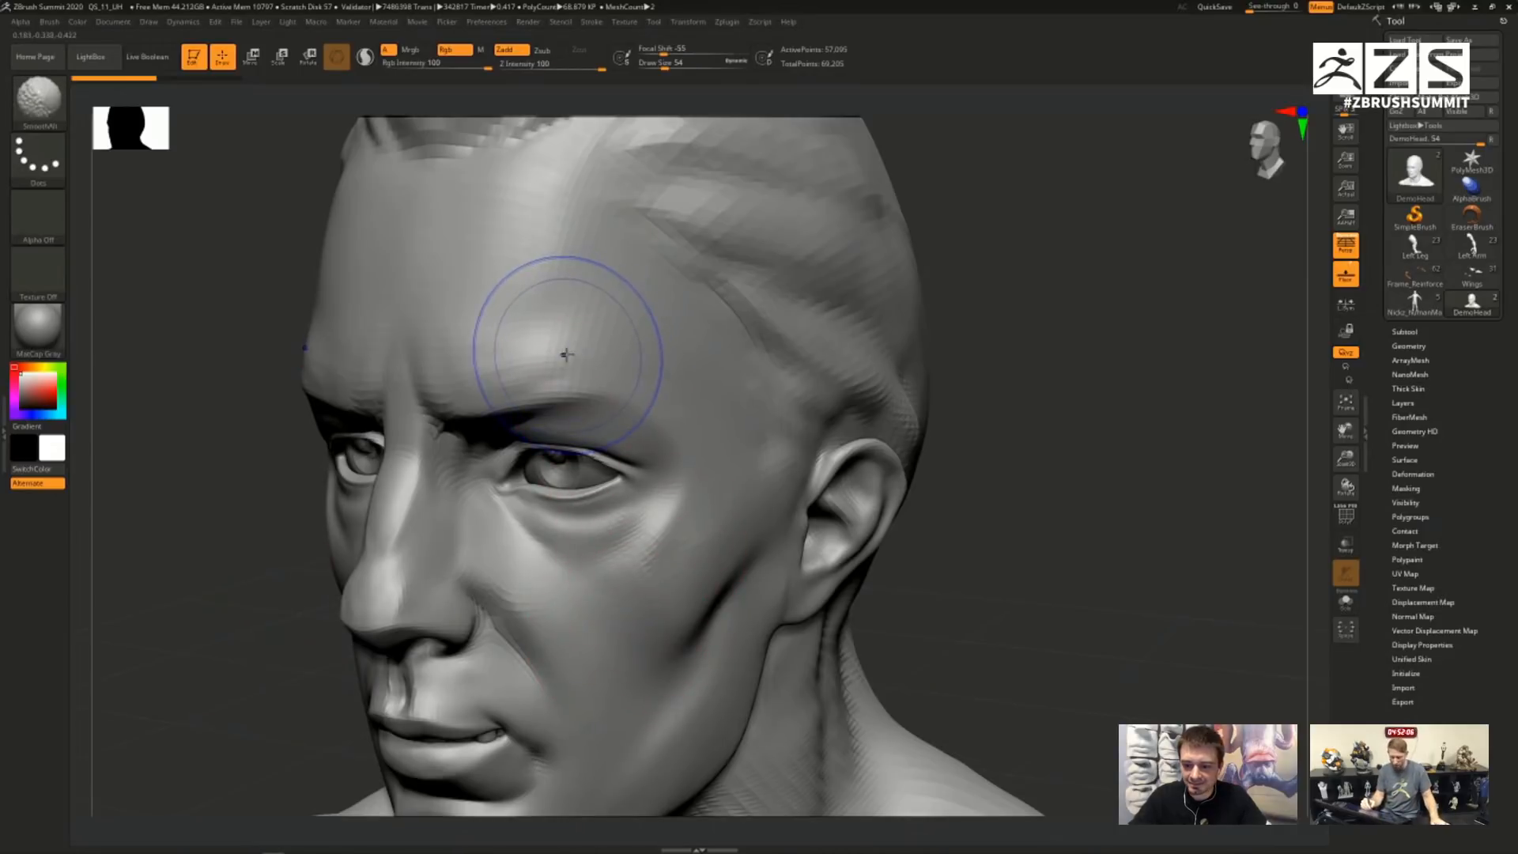
- Try smoothing the forehead, brow and temple hairline with SmoothAlt, and undo the strokes
mouse_move(566, 356)
shift+mouse_down()
mouse_move(477, 325)
mouse_move(599, 347)
shift+mouse_up()
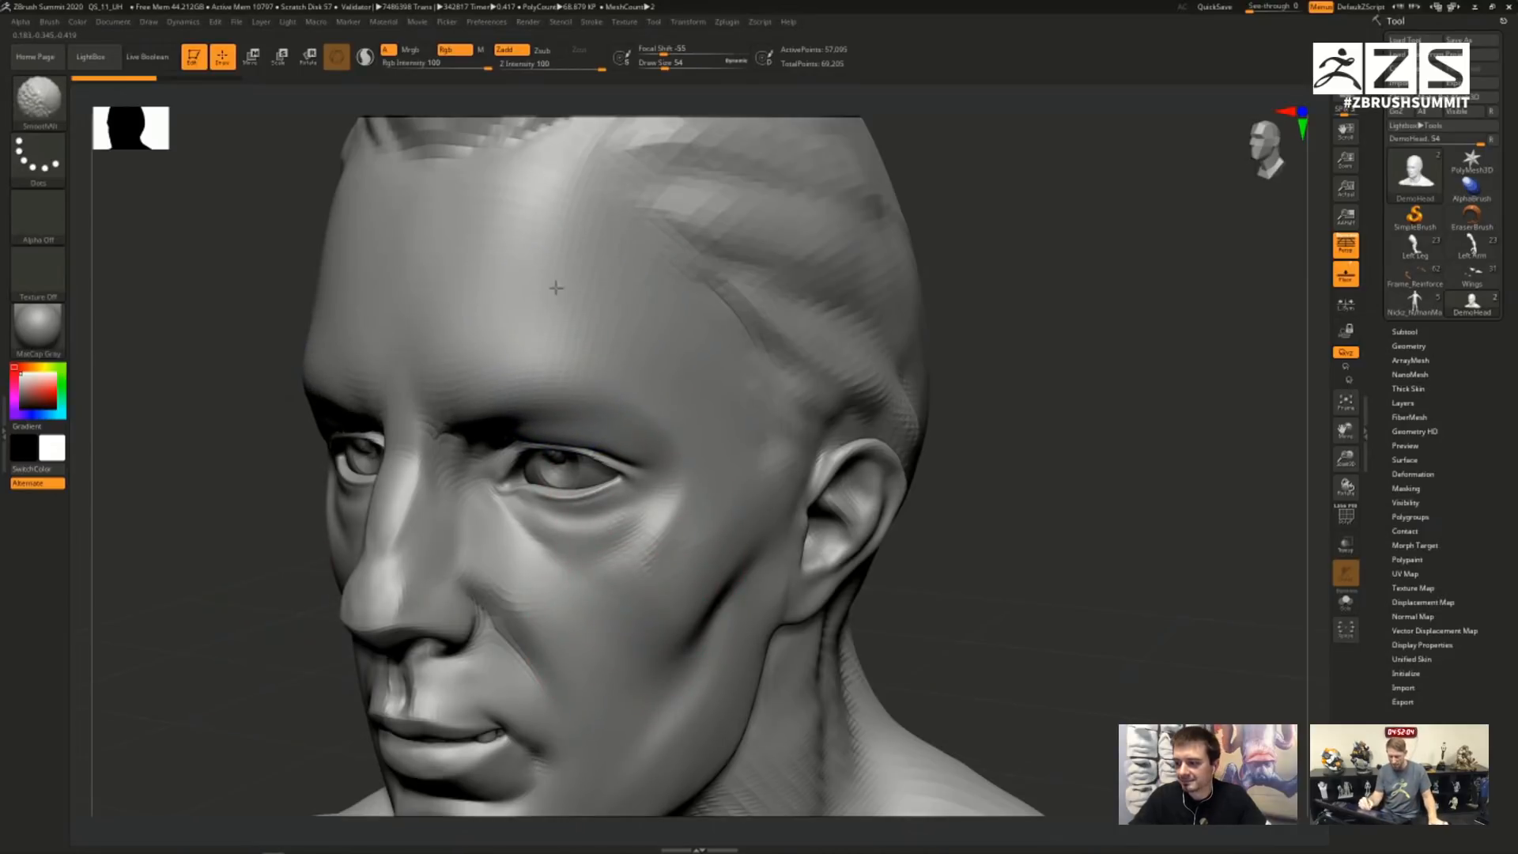
mouse_move(722, 388)
shift+mouse_down()
mouse_move(666, 278)
mouse_move(672, 207)
shift+mouse_up()
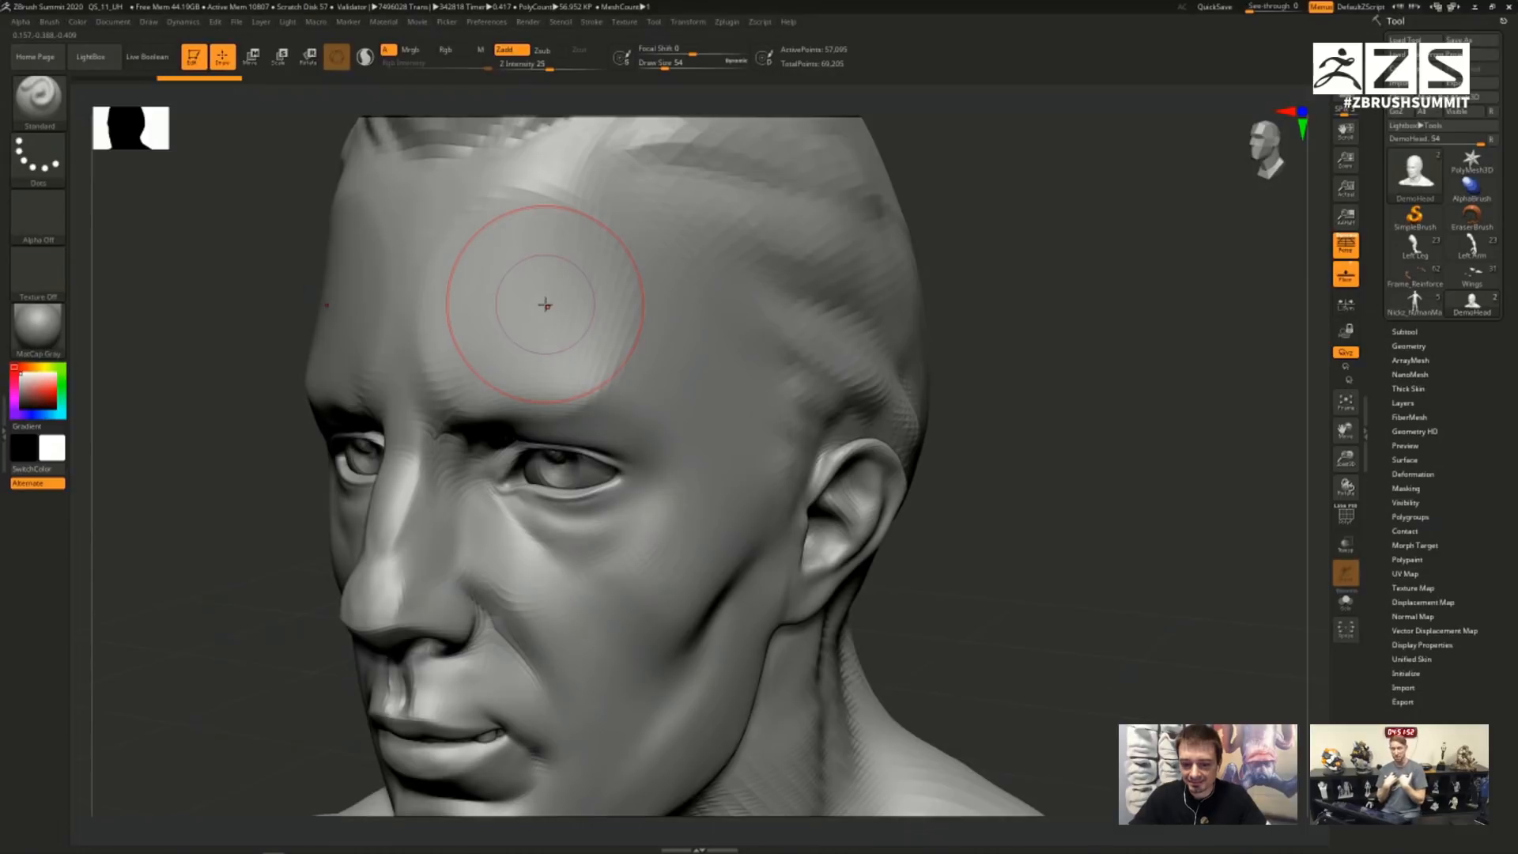
key(ctrl+z)
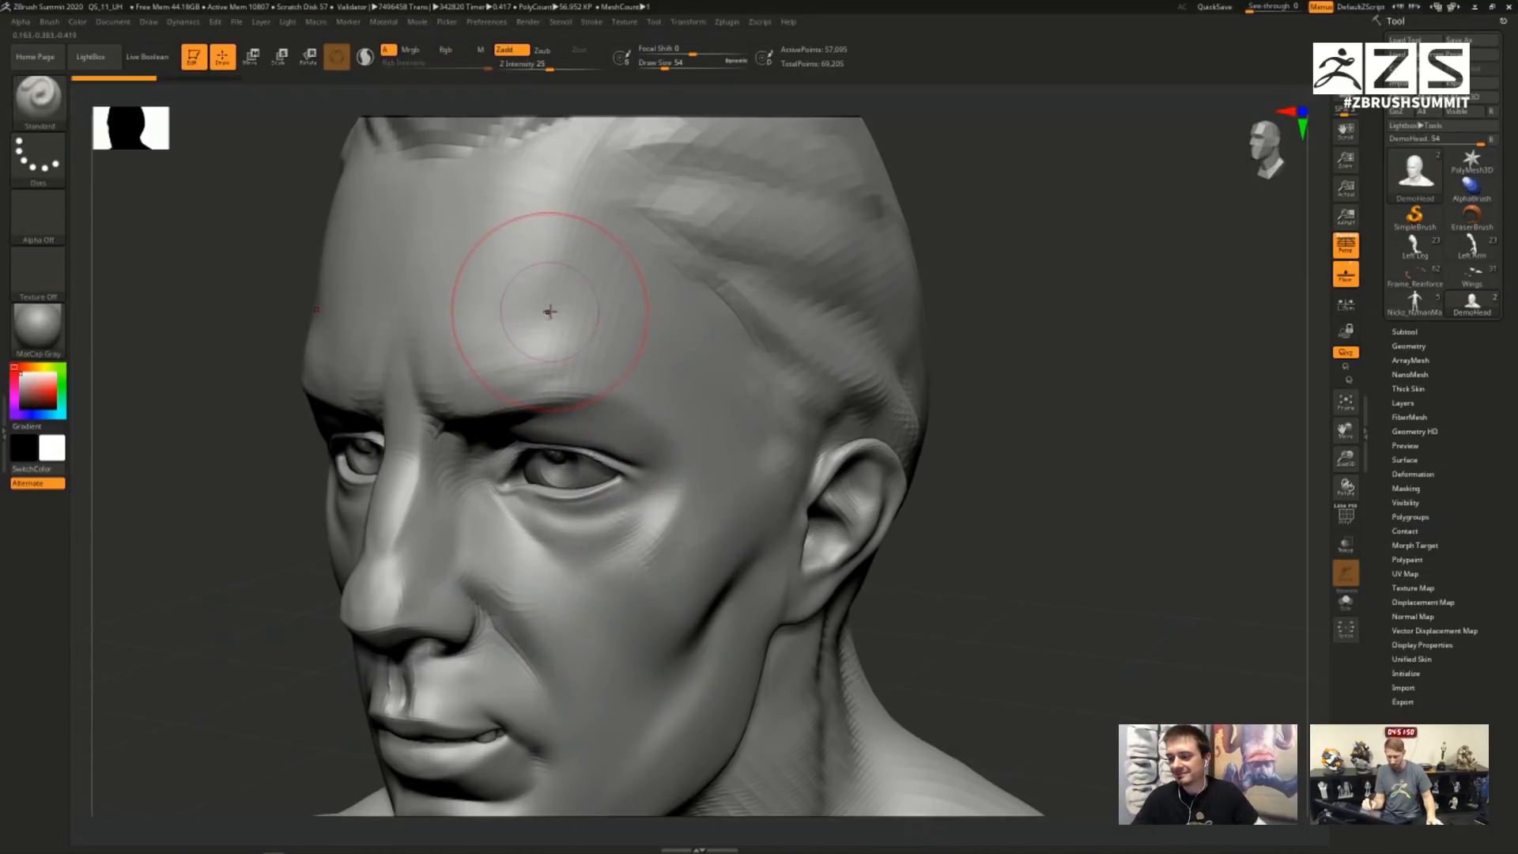
- Smooth a patch of the forehead above the brow with SmoothAlt
key(shift)
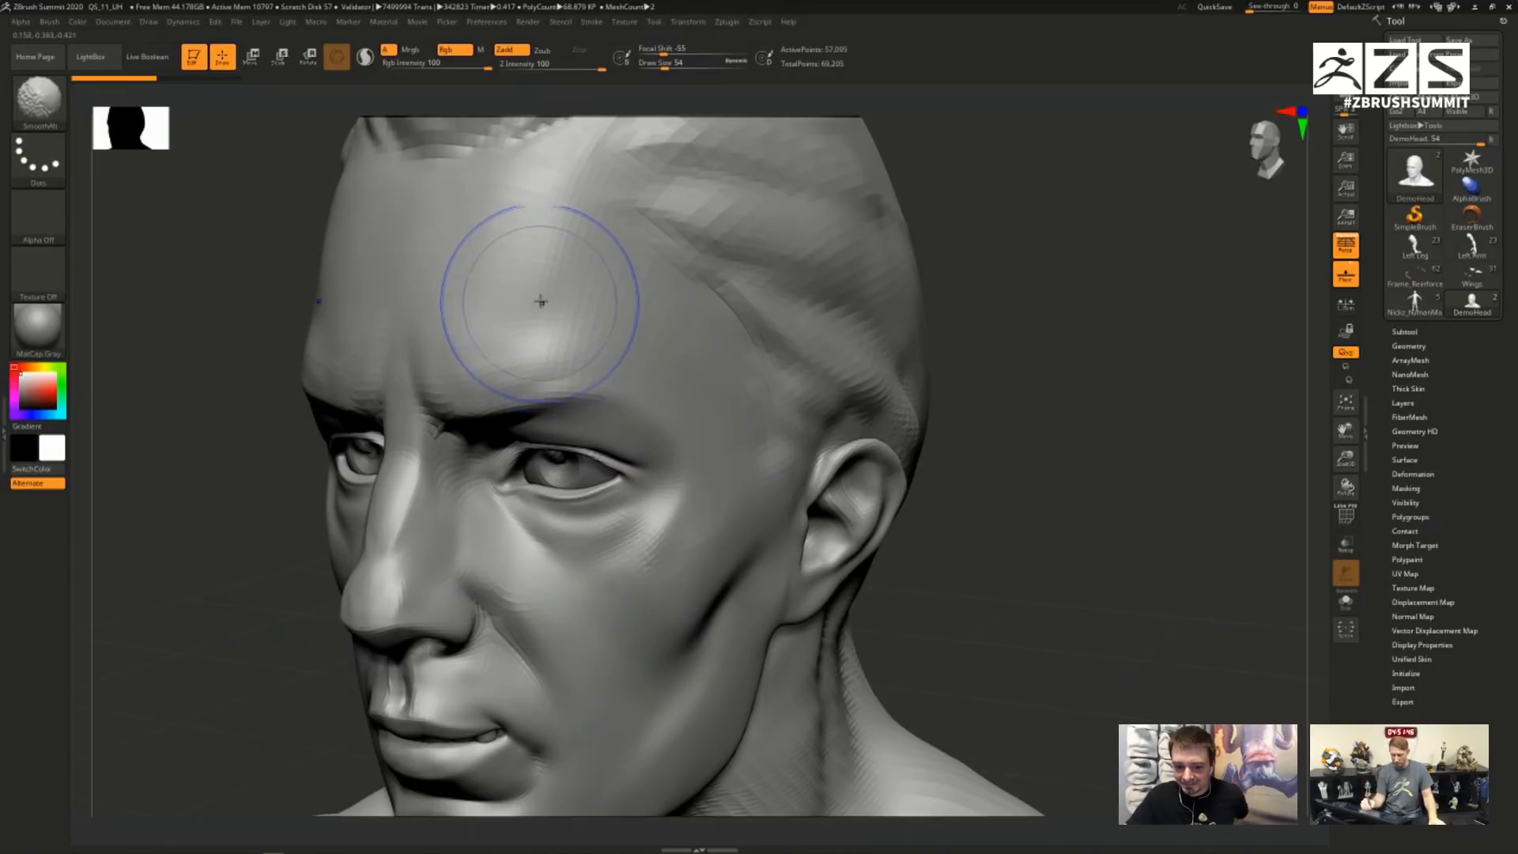
shift+drag(539, 303, 545, 288)
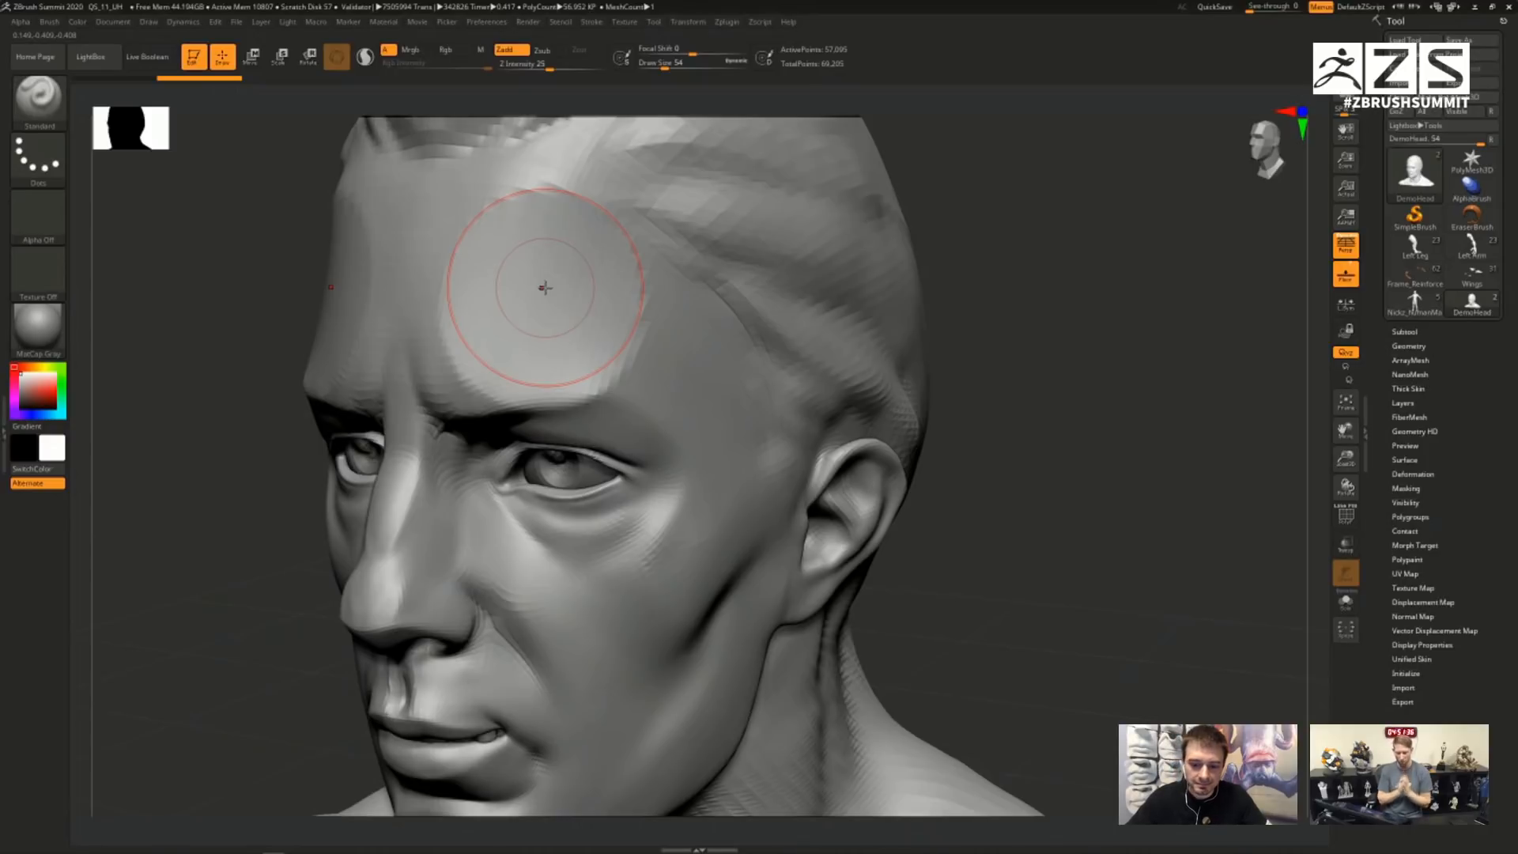
- Examine the Smooth Brush Modifiers available for the SmoothAlt smoothing brush
click(49, 22)
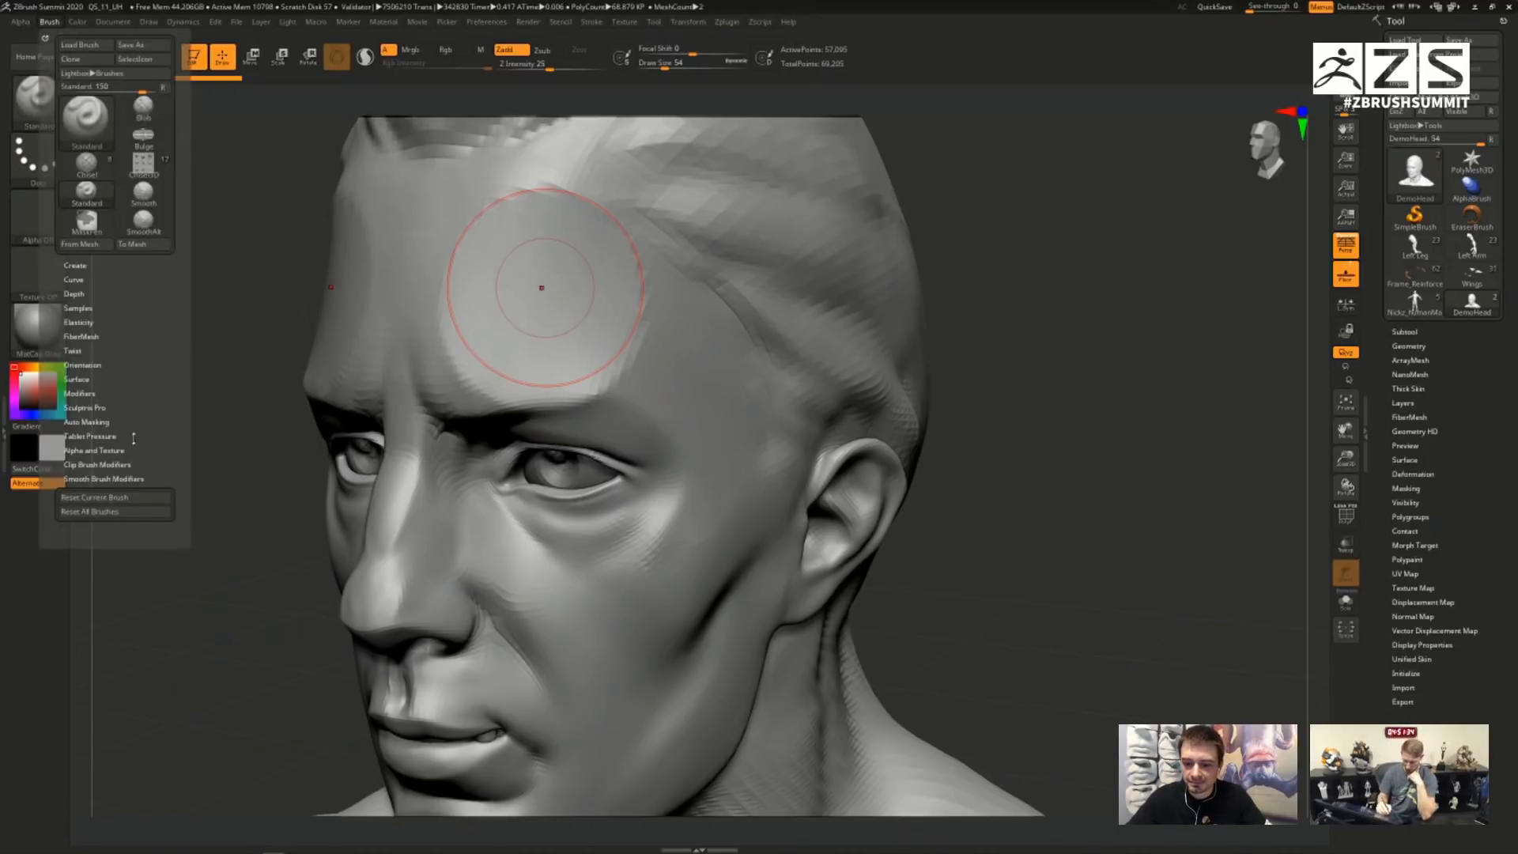
click(116, 478)
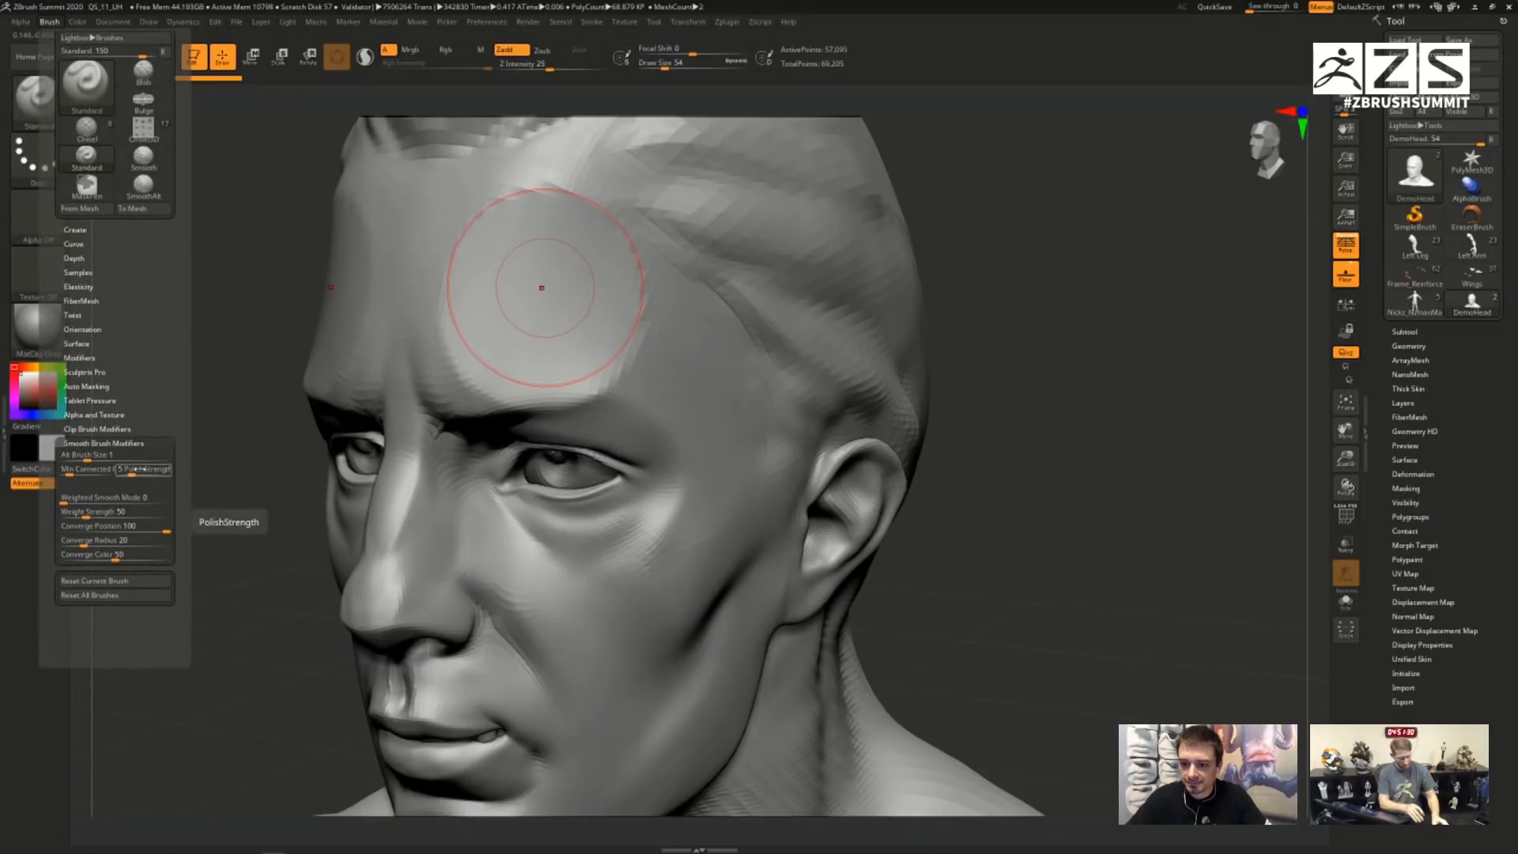
key(shift)
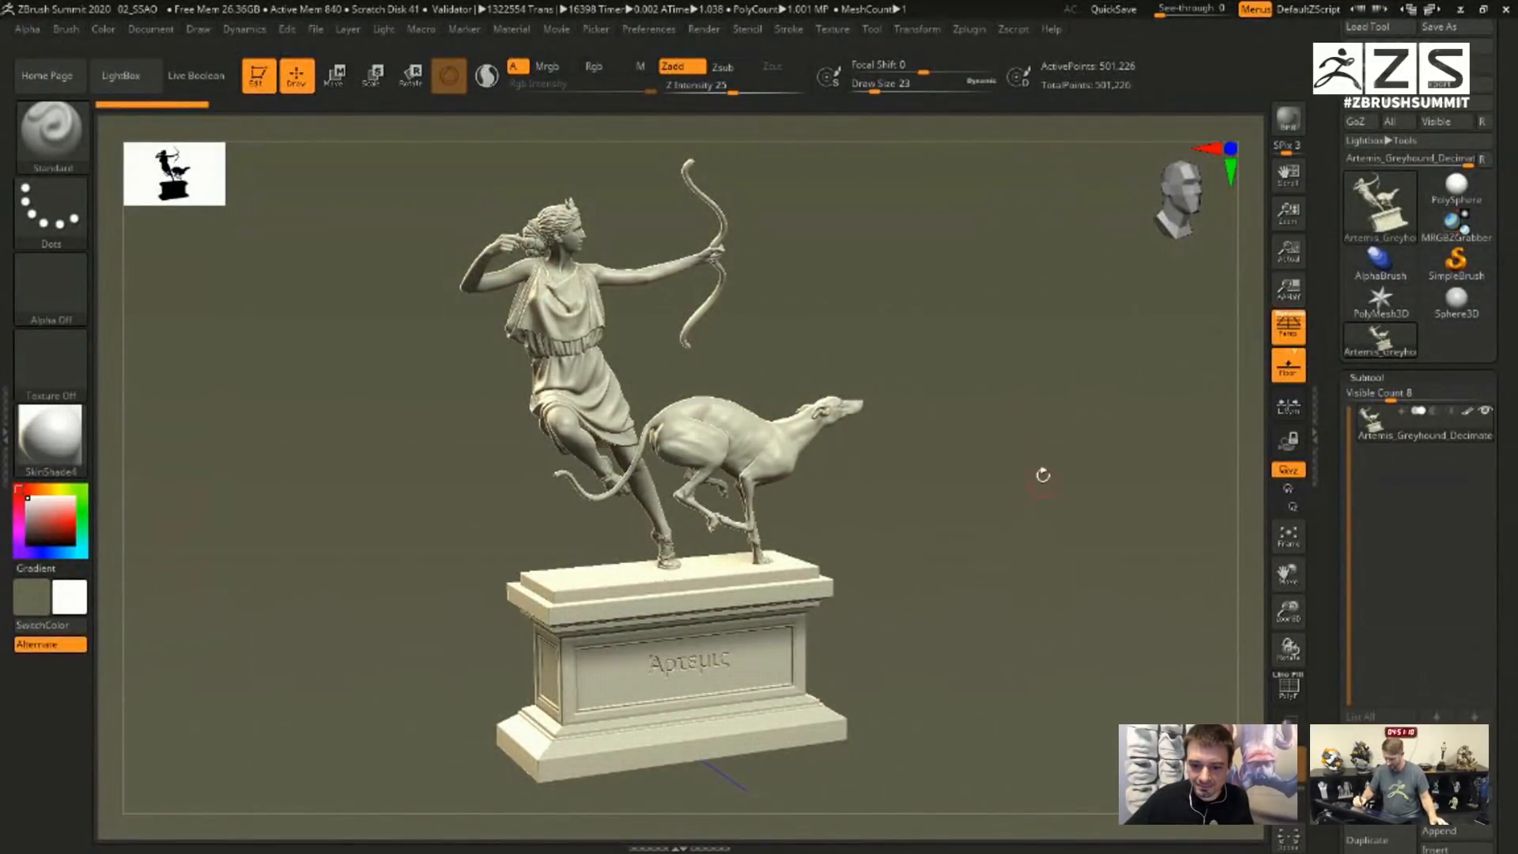
- Render the Artemis and greyhound statue with BPR from a slightly turned view
drag(1029, 453, 1042, 483)
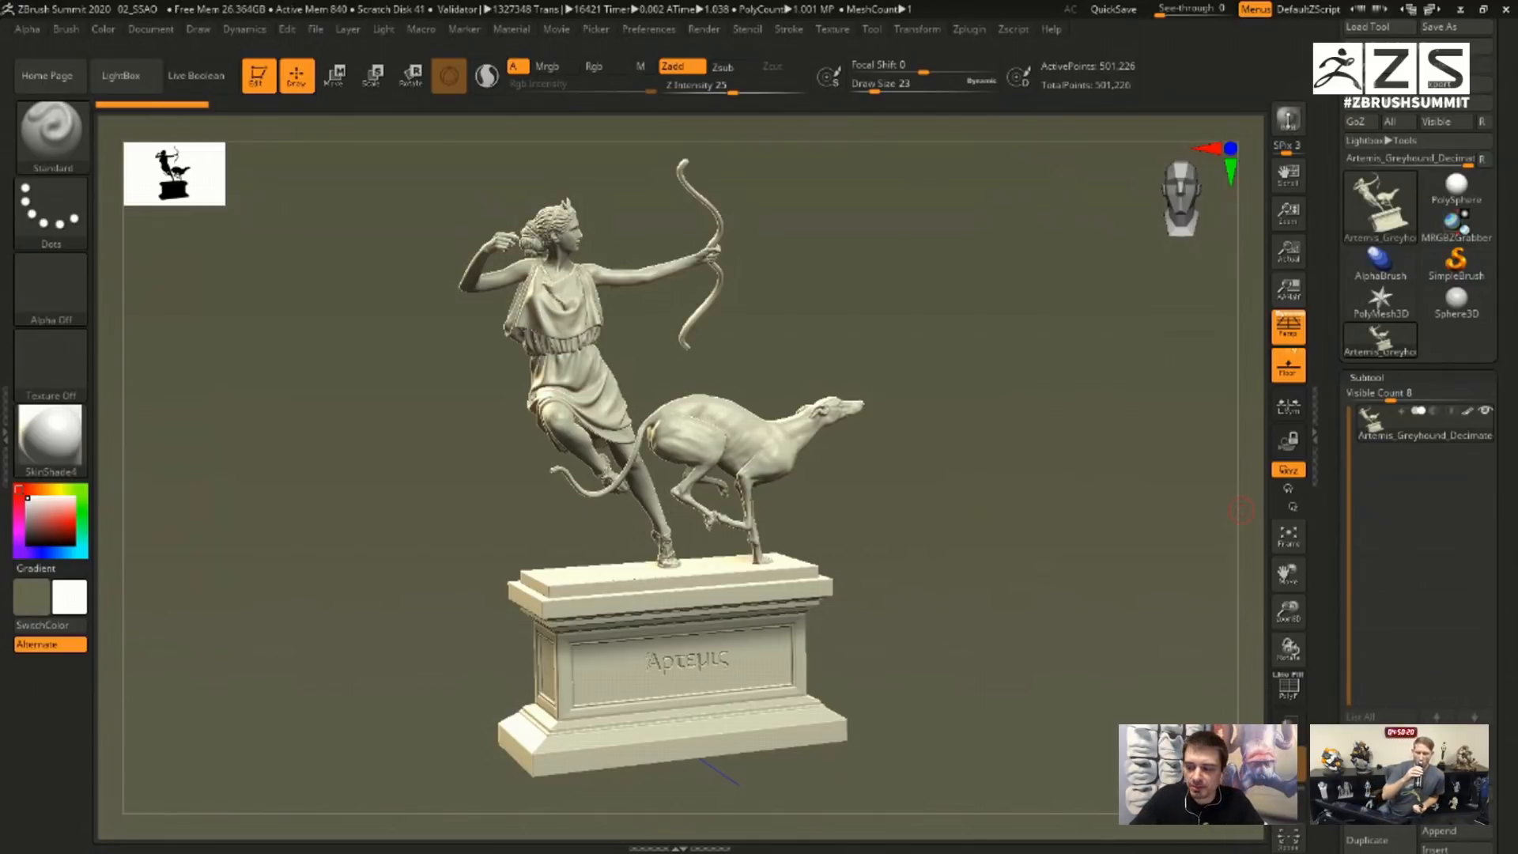
click(1288, 119)
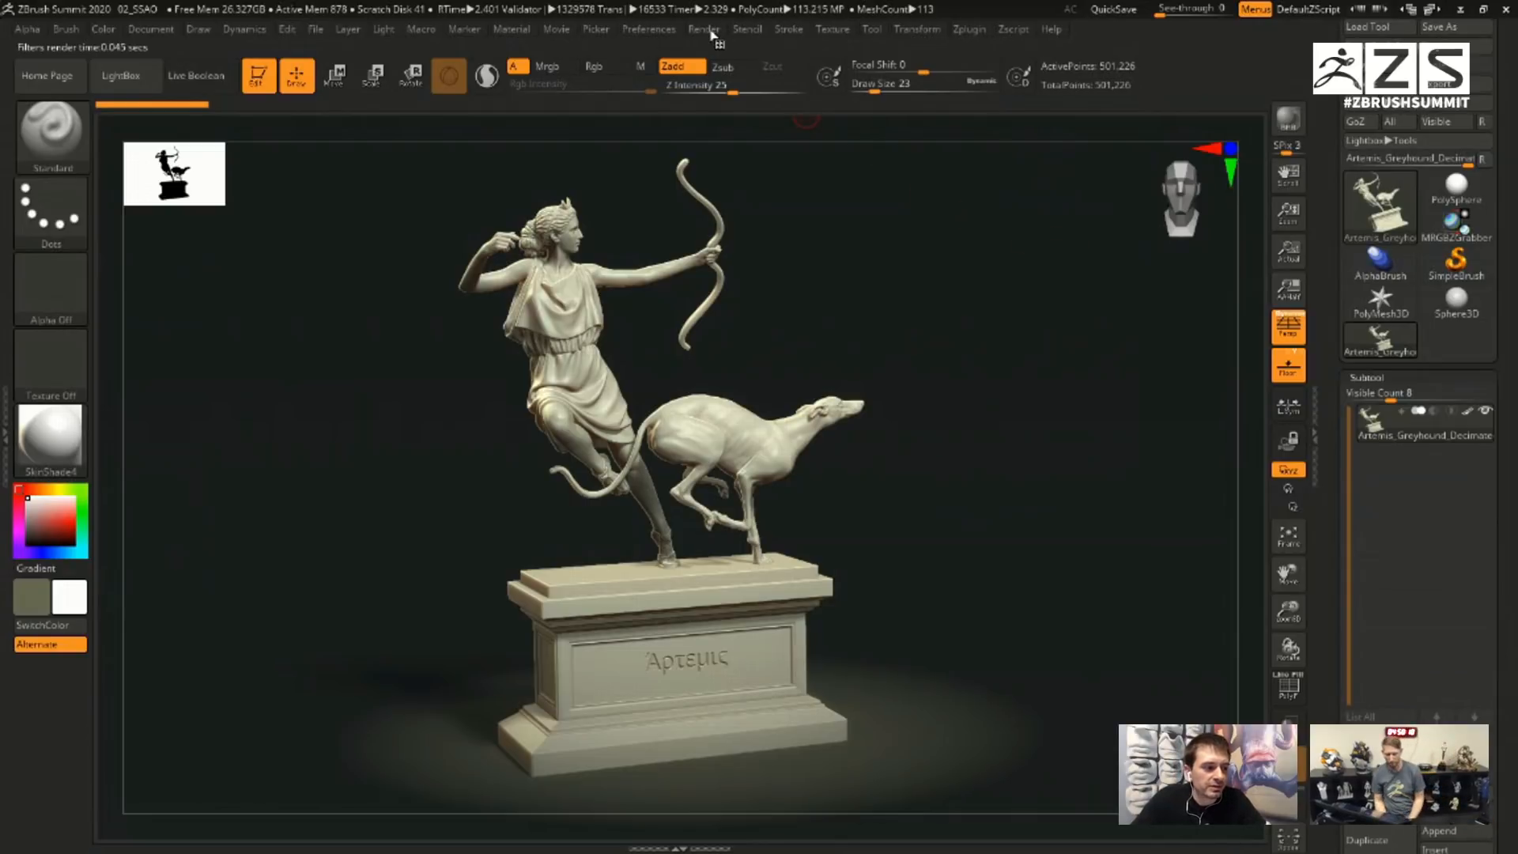
- Dock the render settings beside the canvas and open the F2 Radial Overlay filter in the BPR filters
click(714, 35)
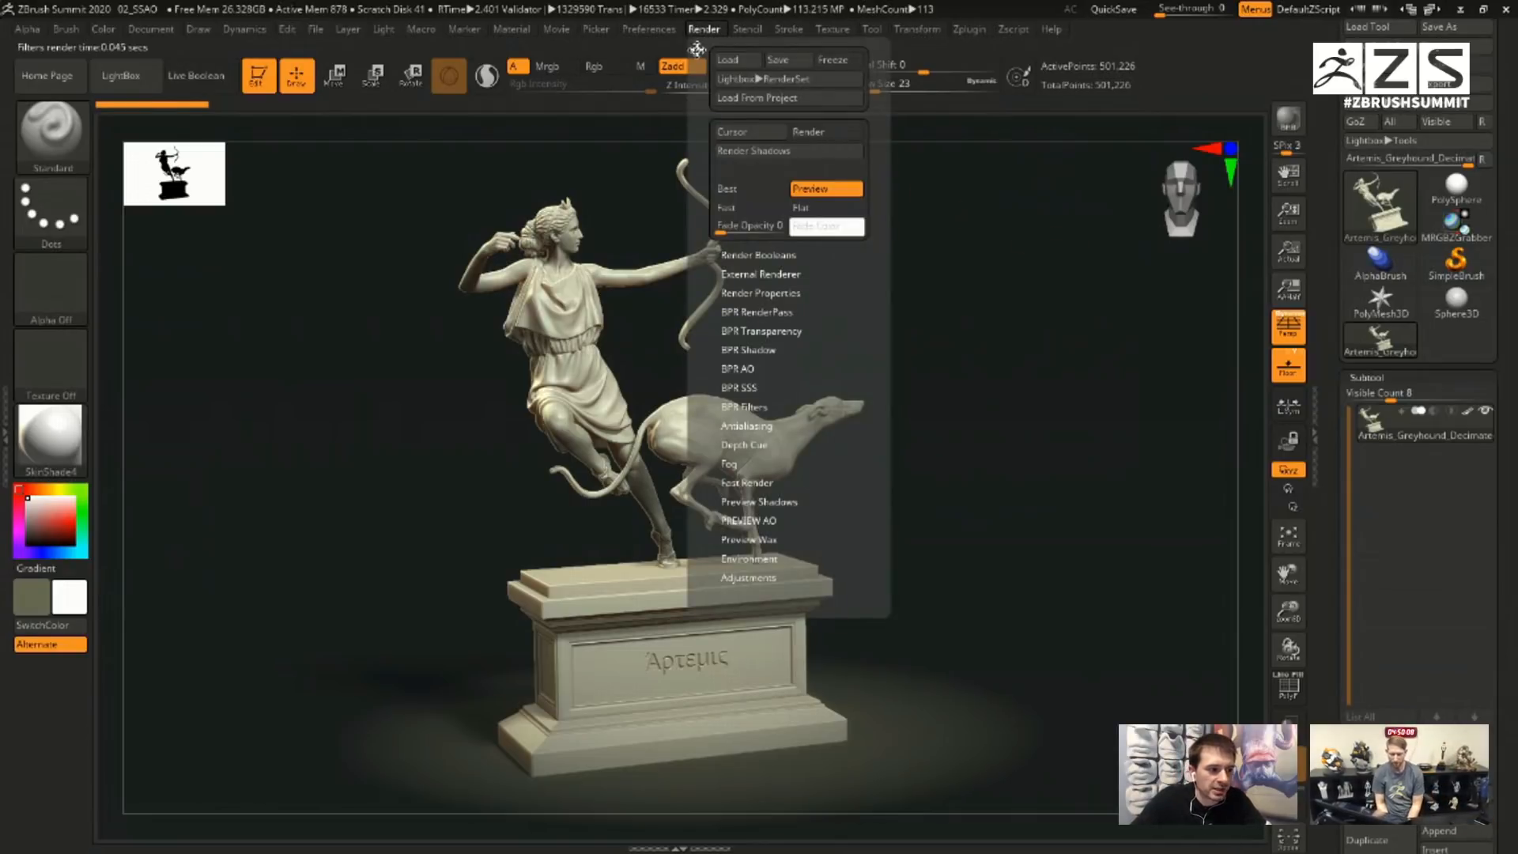
click(695, 49)
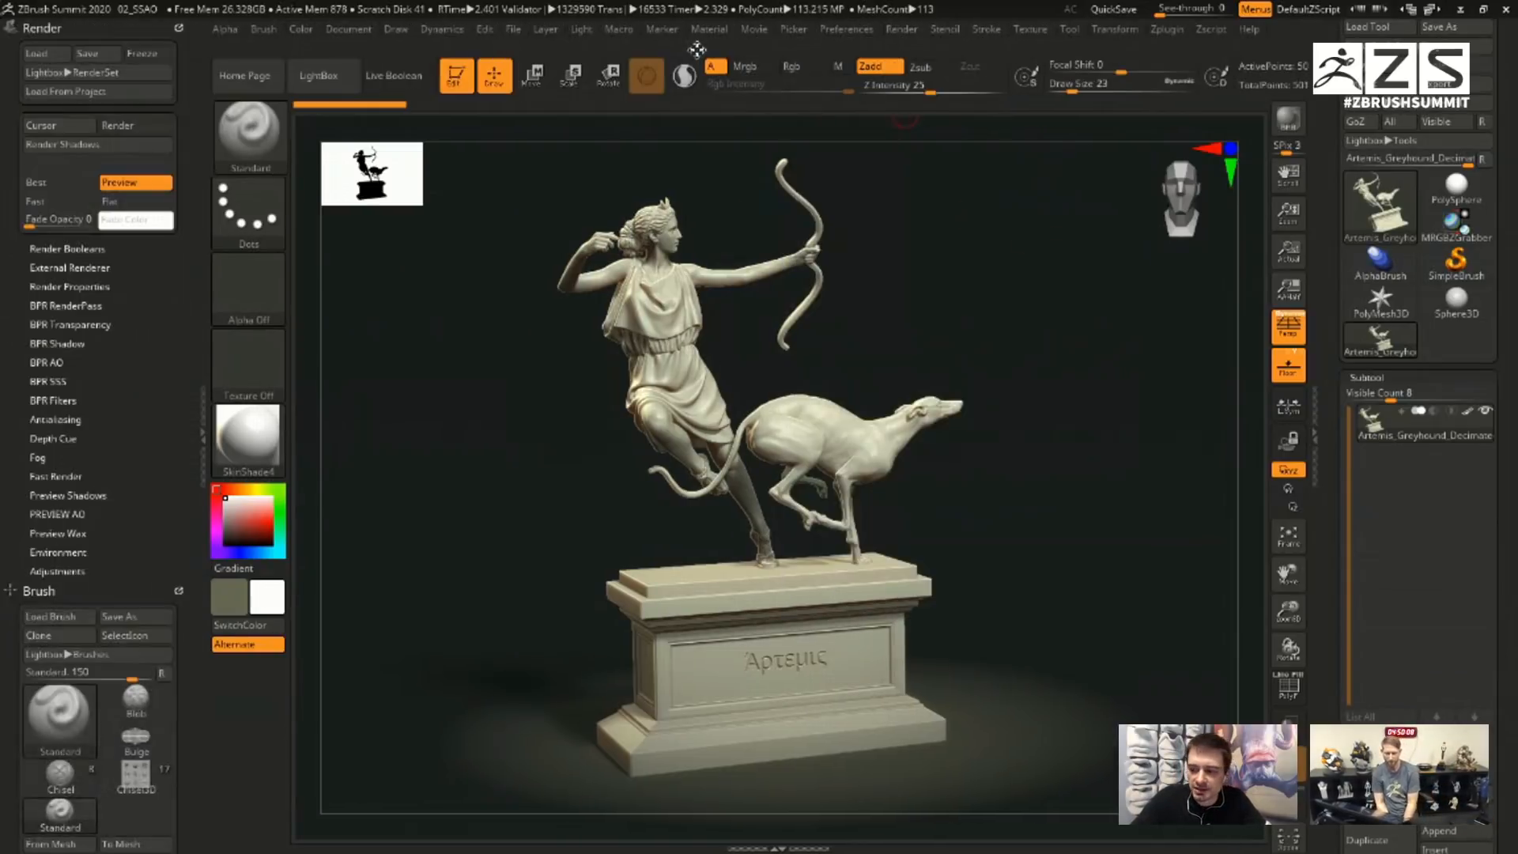
click(53, 400)
scroll(127, 348, down, 3)
click(79, 380)
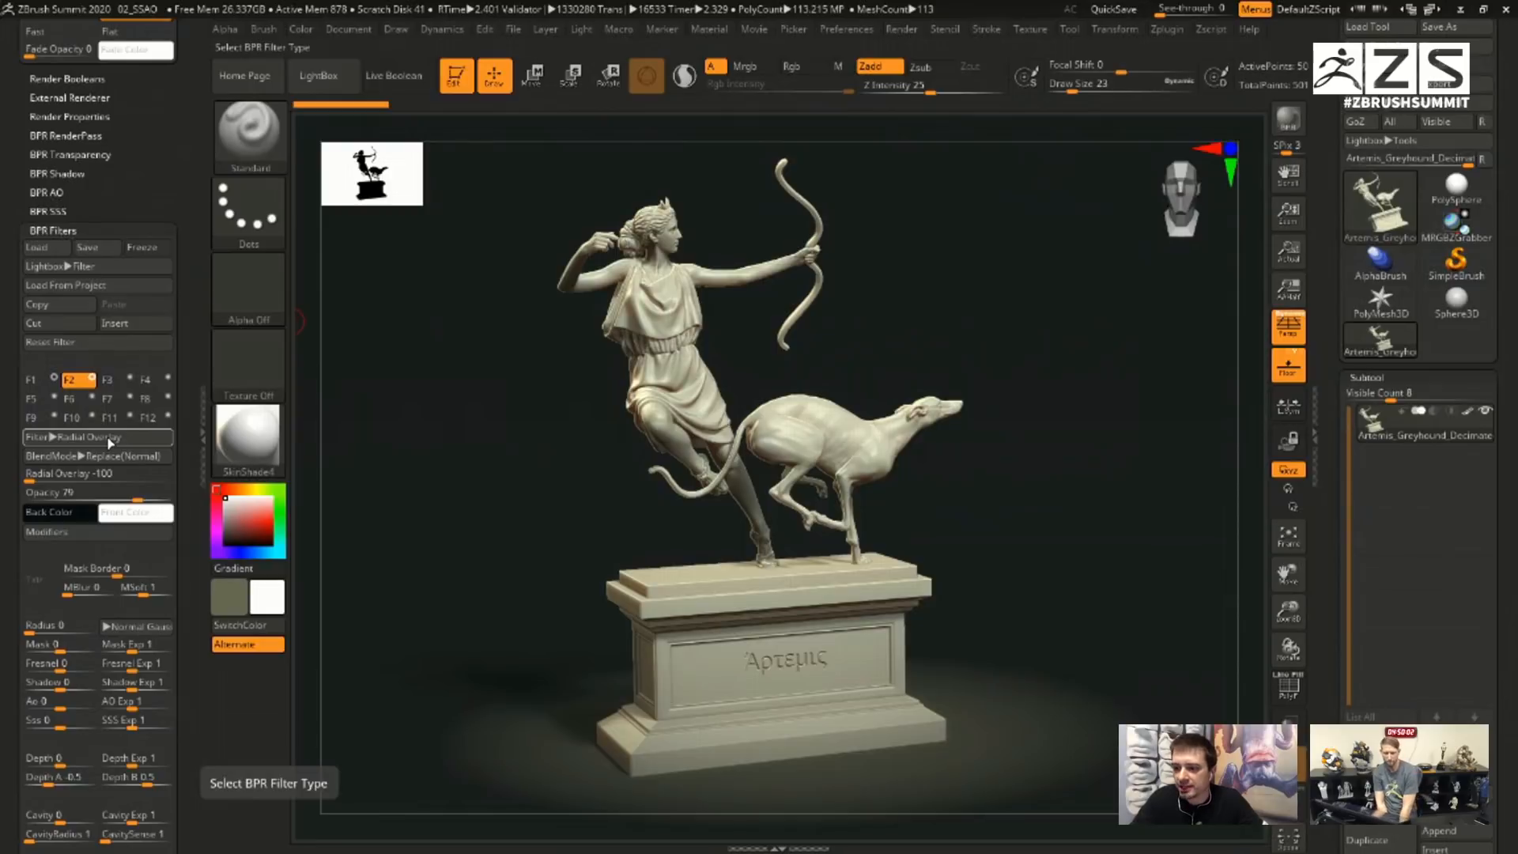
- Toggle the F2 Radial Overlay filter off and on repeatedly to compare the statue render with and without it
click(93, 379)
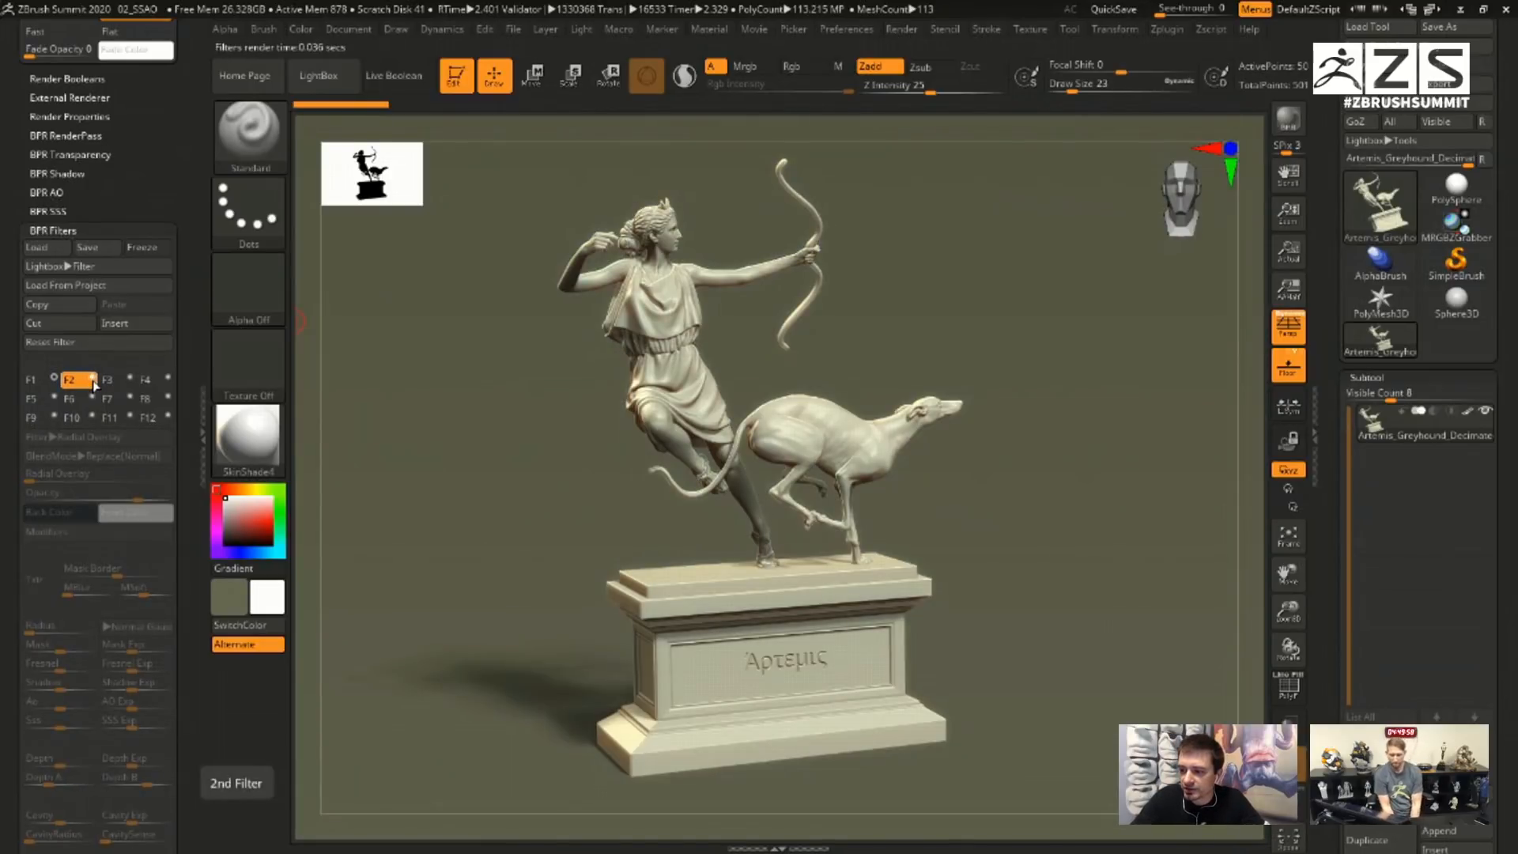
click(93, 379)
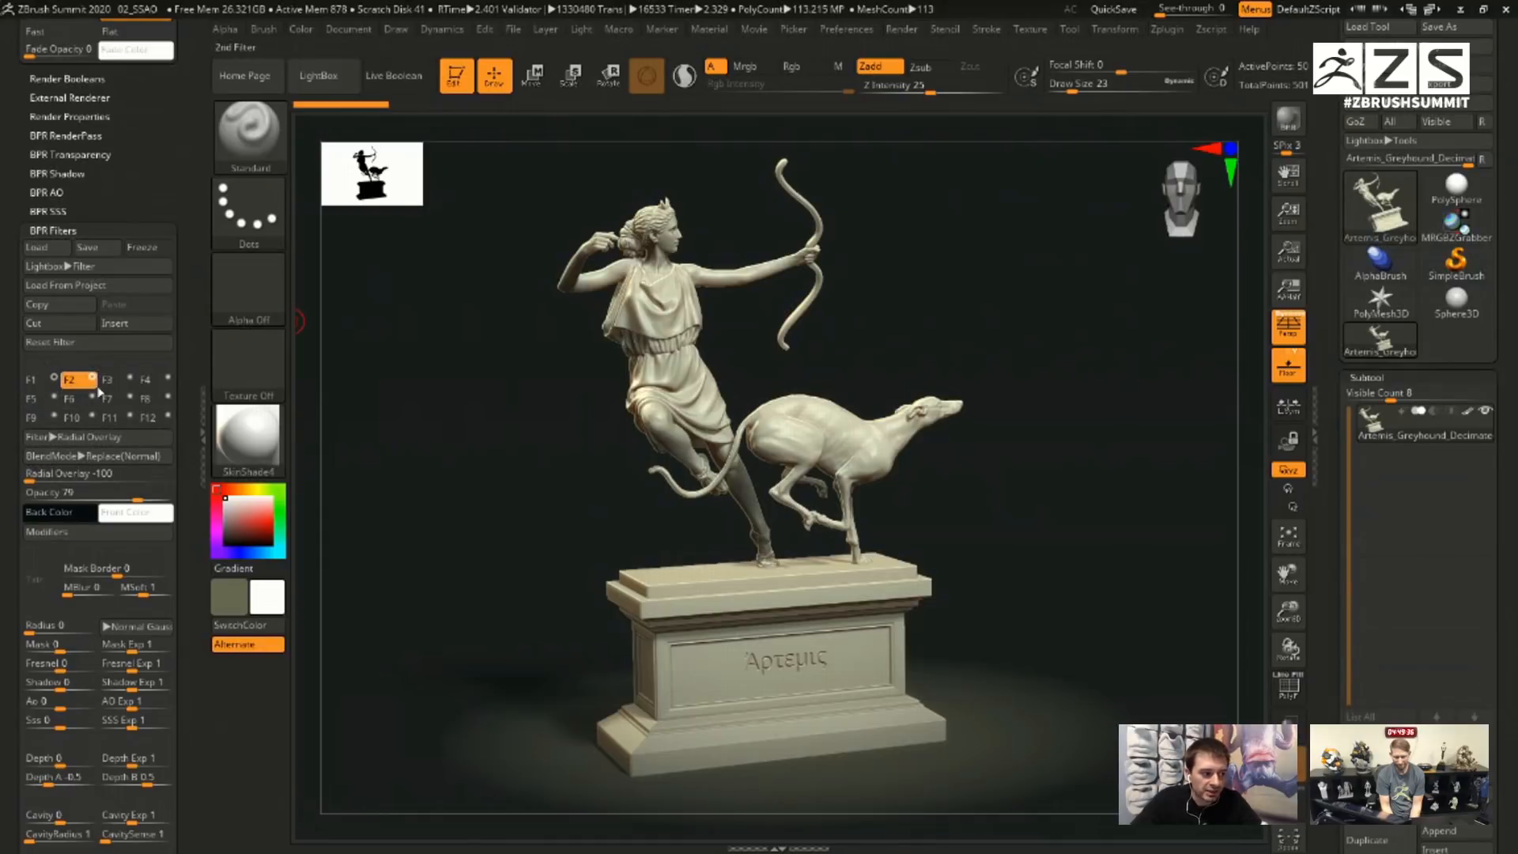
click(92, 378)
click(93, 378)
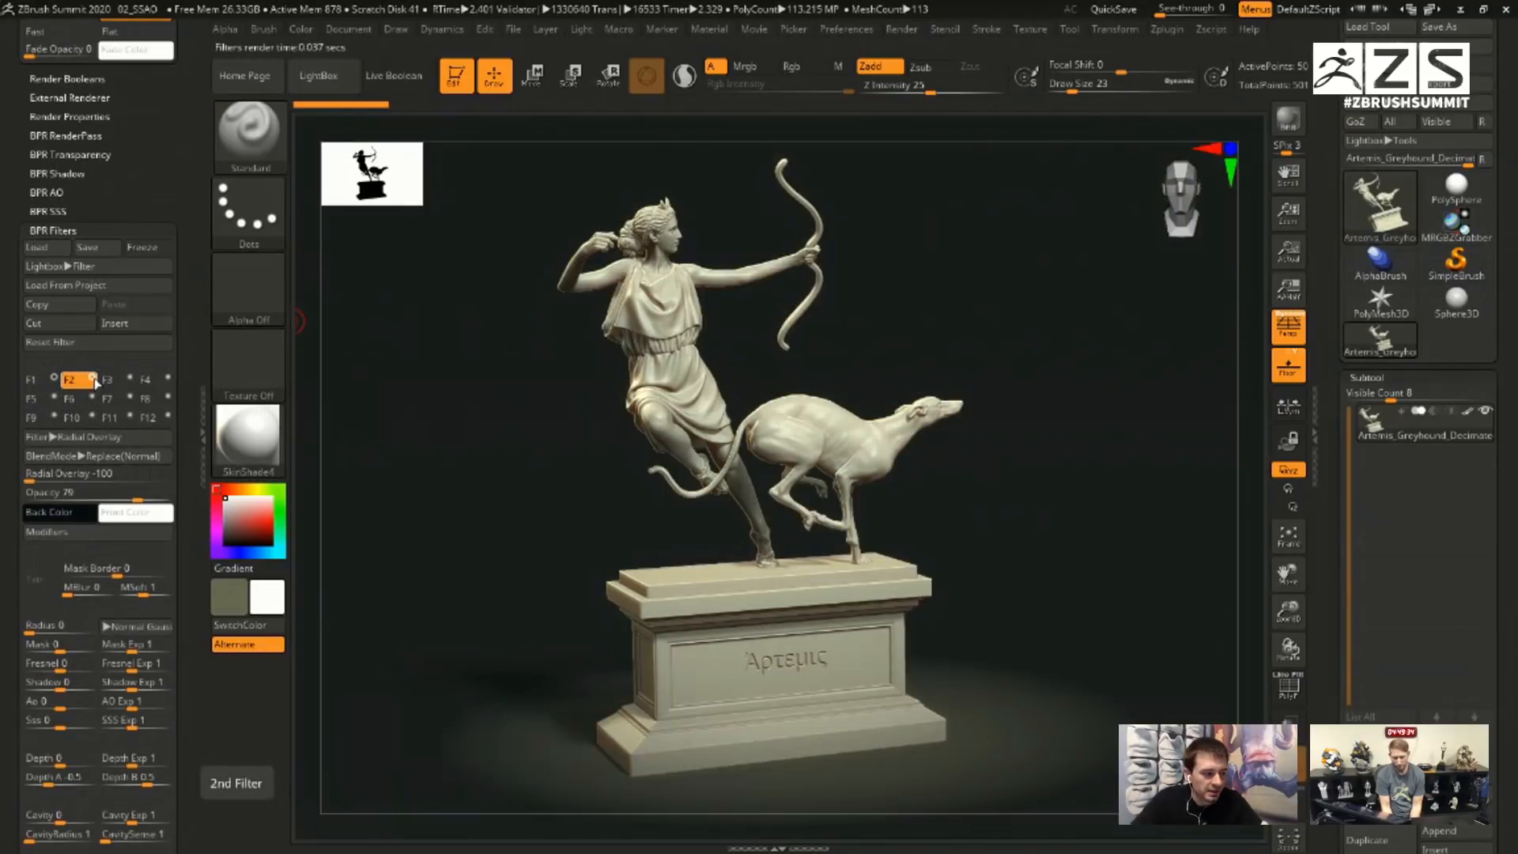
- Adjust the F2 Radial Overlay's modifiers, setting the radius to 0.76787 and shifting the up-down position
click(78, 529)
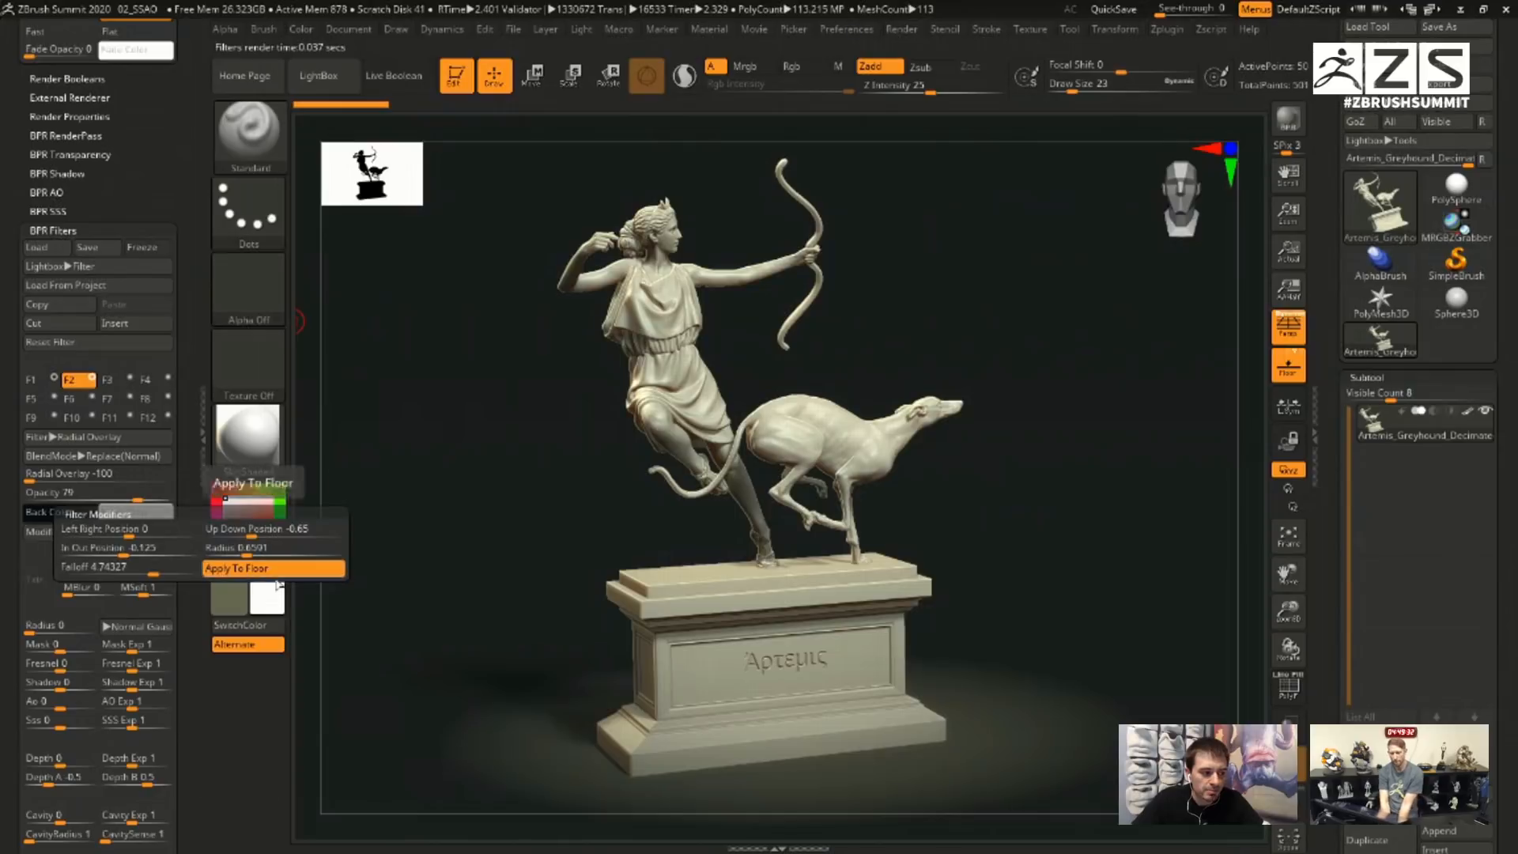
drag(245, 553, 251, 555)
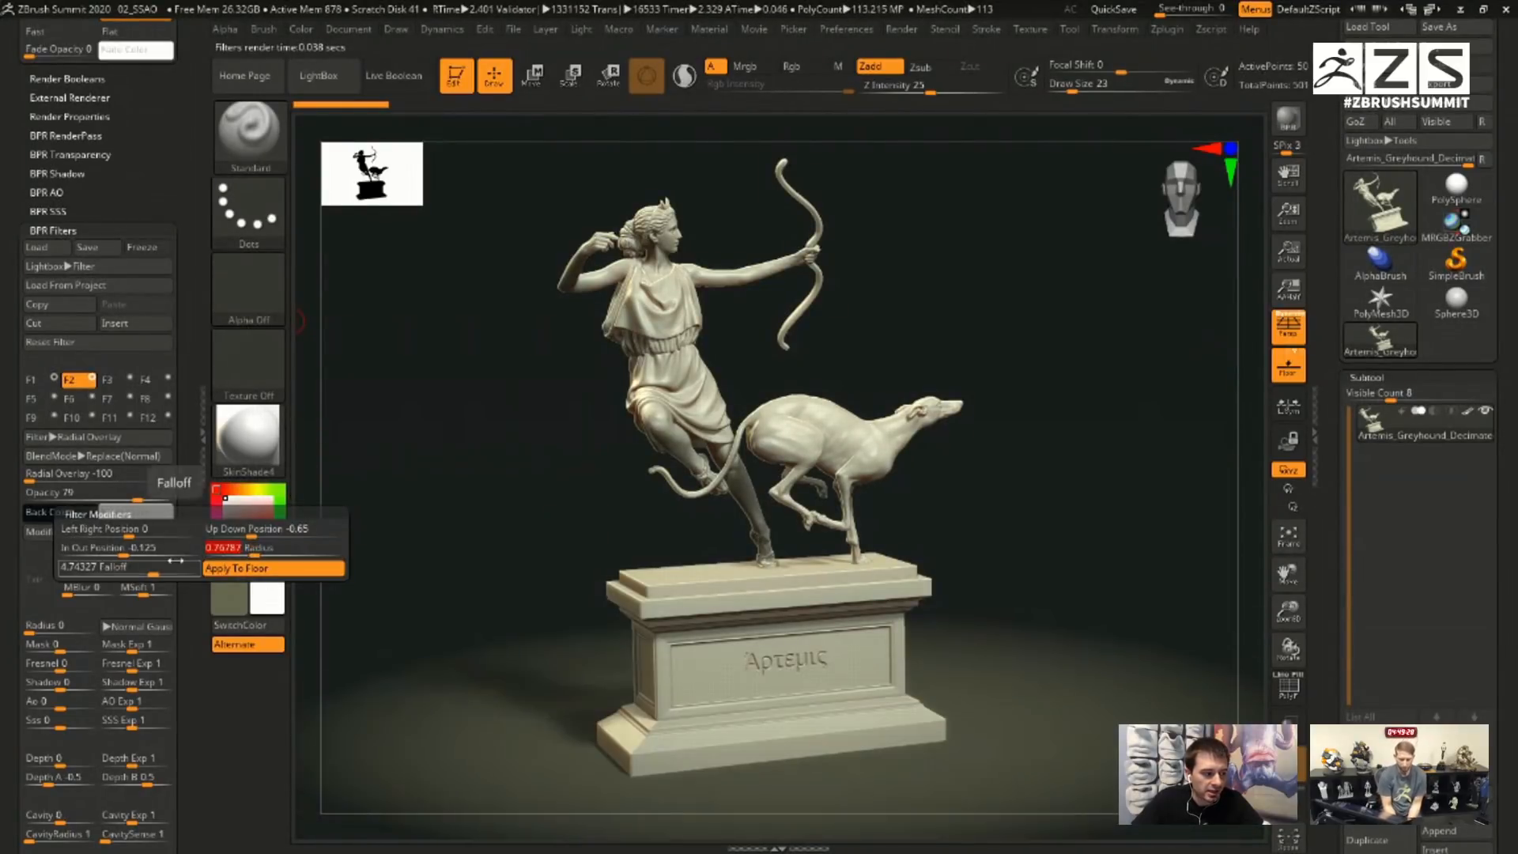
mouse_move(157, 567)
mouse_down()
mouse_move(134, 572)
mouse_move(153, 575)
mouse_up()
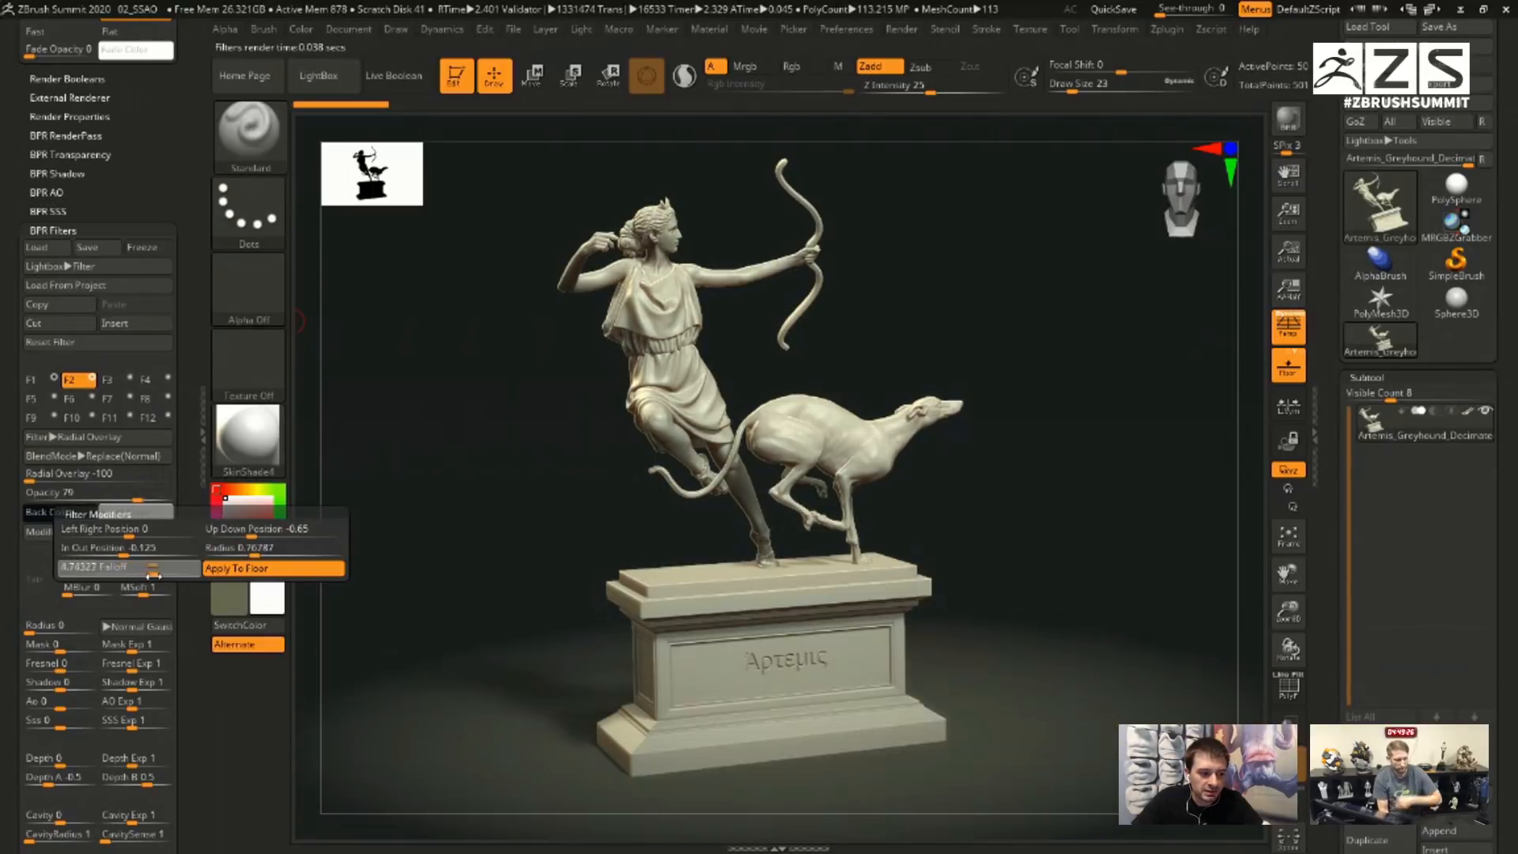
drag(261, 536, 243, 534)
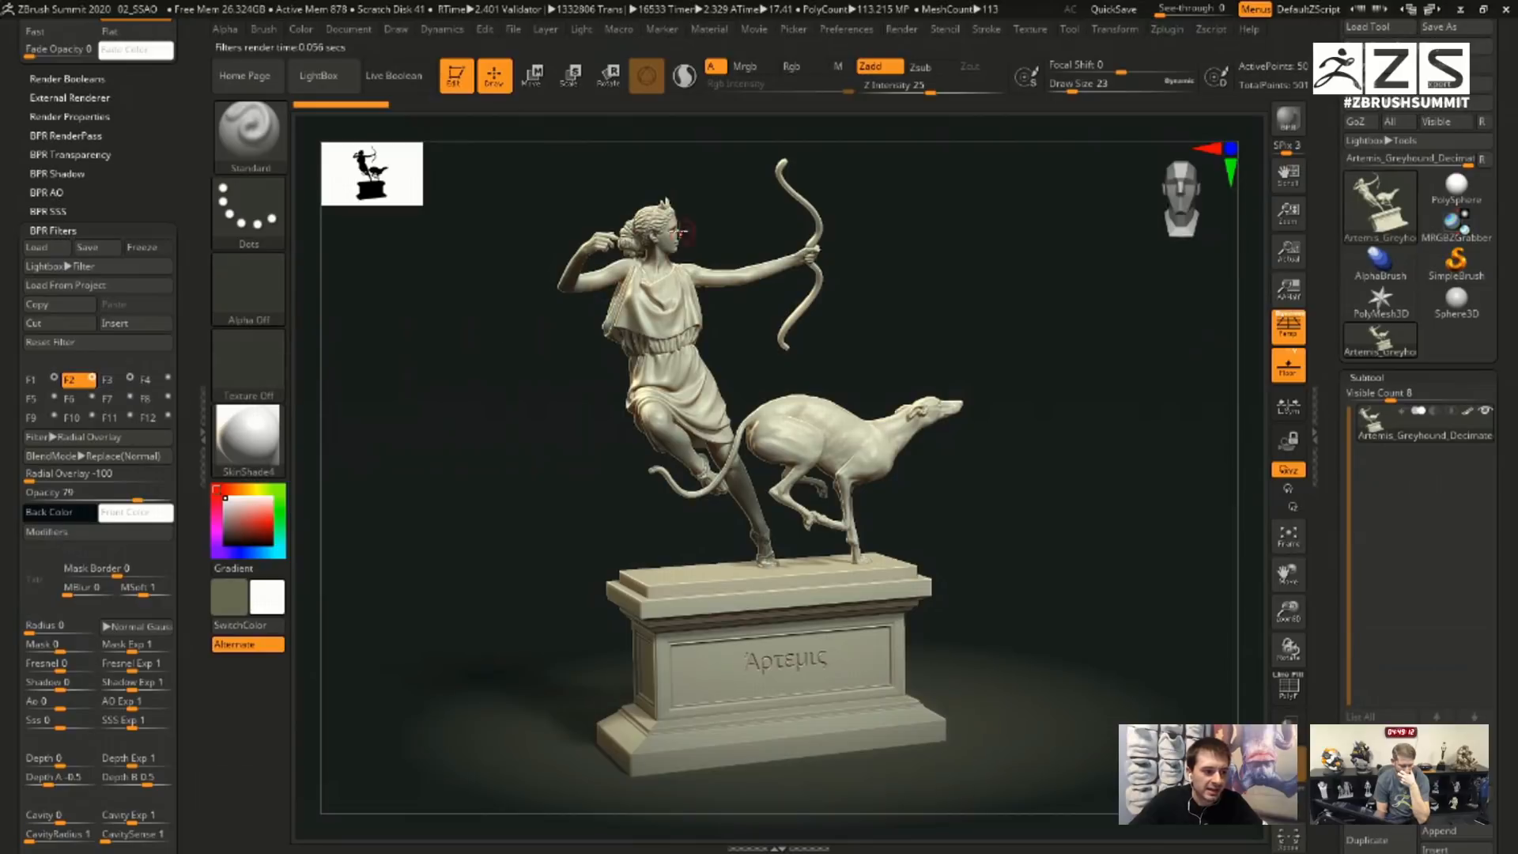
- Compare the settings of the F3 Sharpen filter with those of the F2 Radial Overlay filter
click(107, 380)
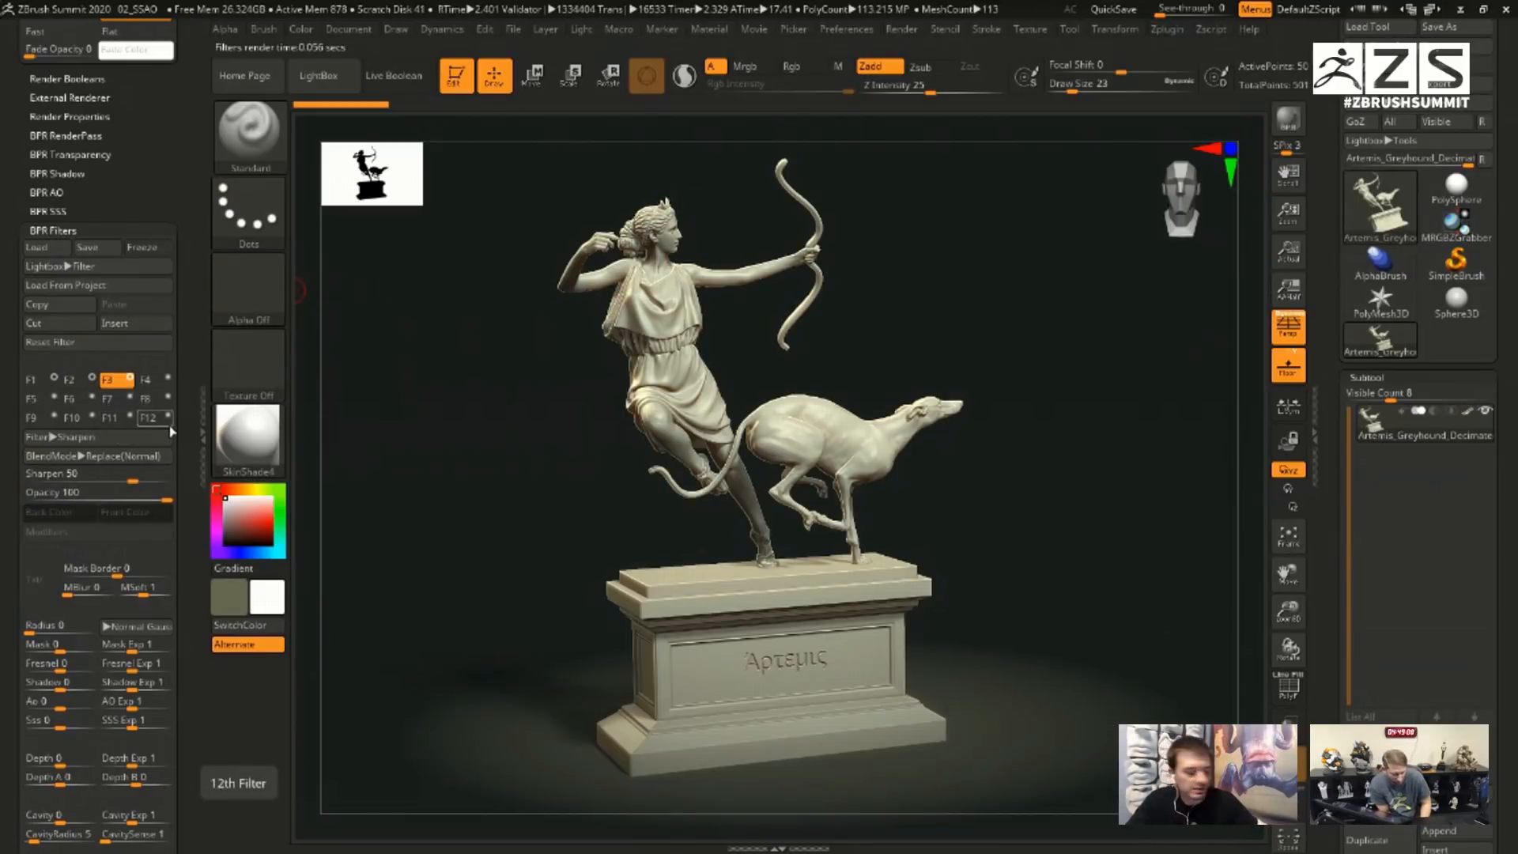
click(77, 383)
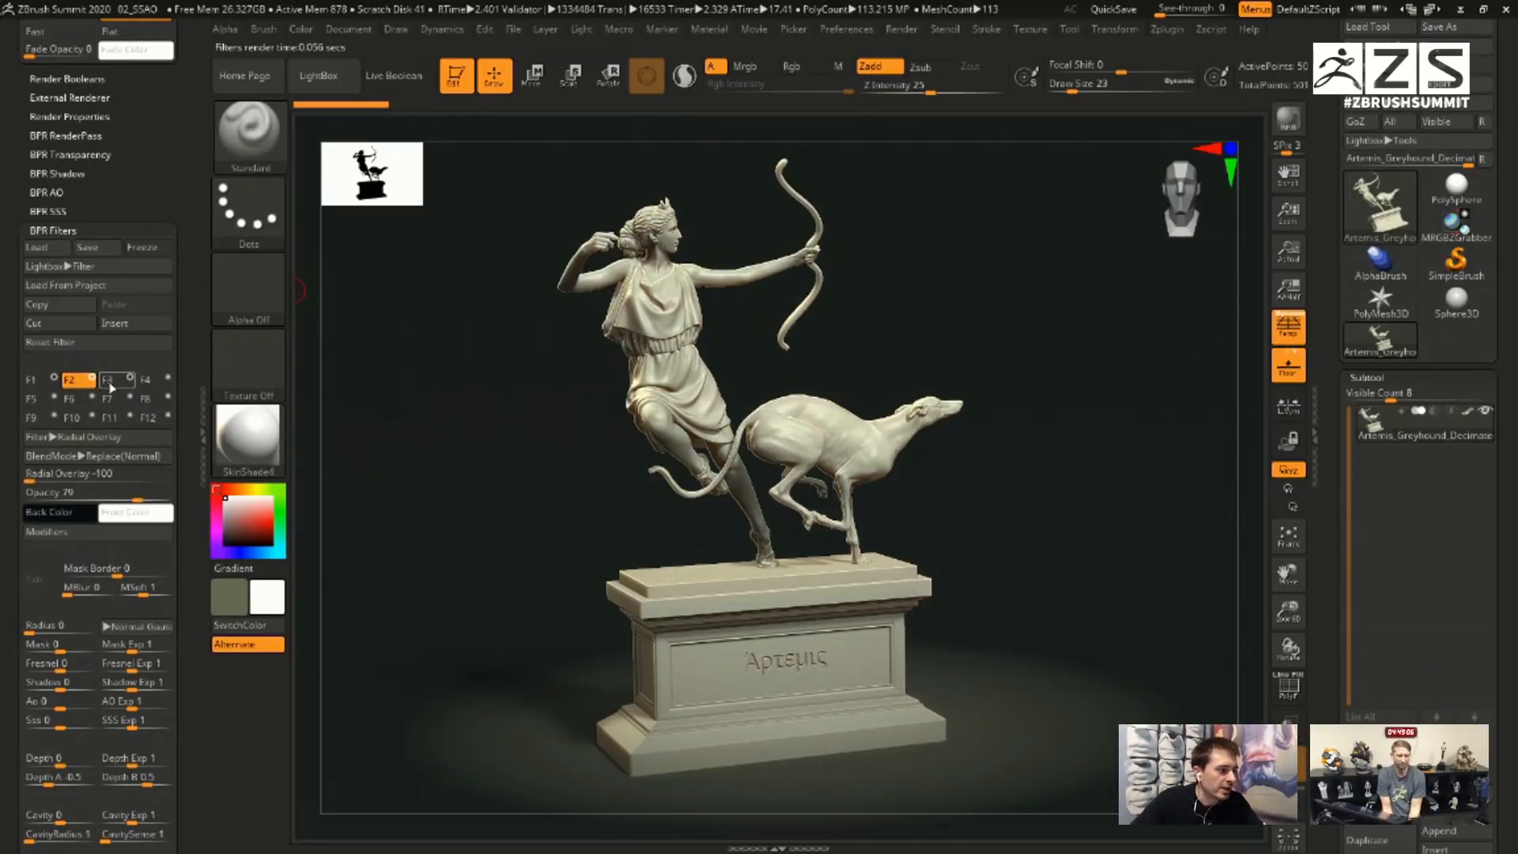
click(111, 381)
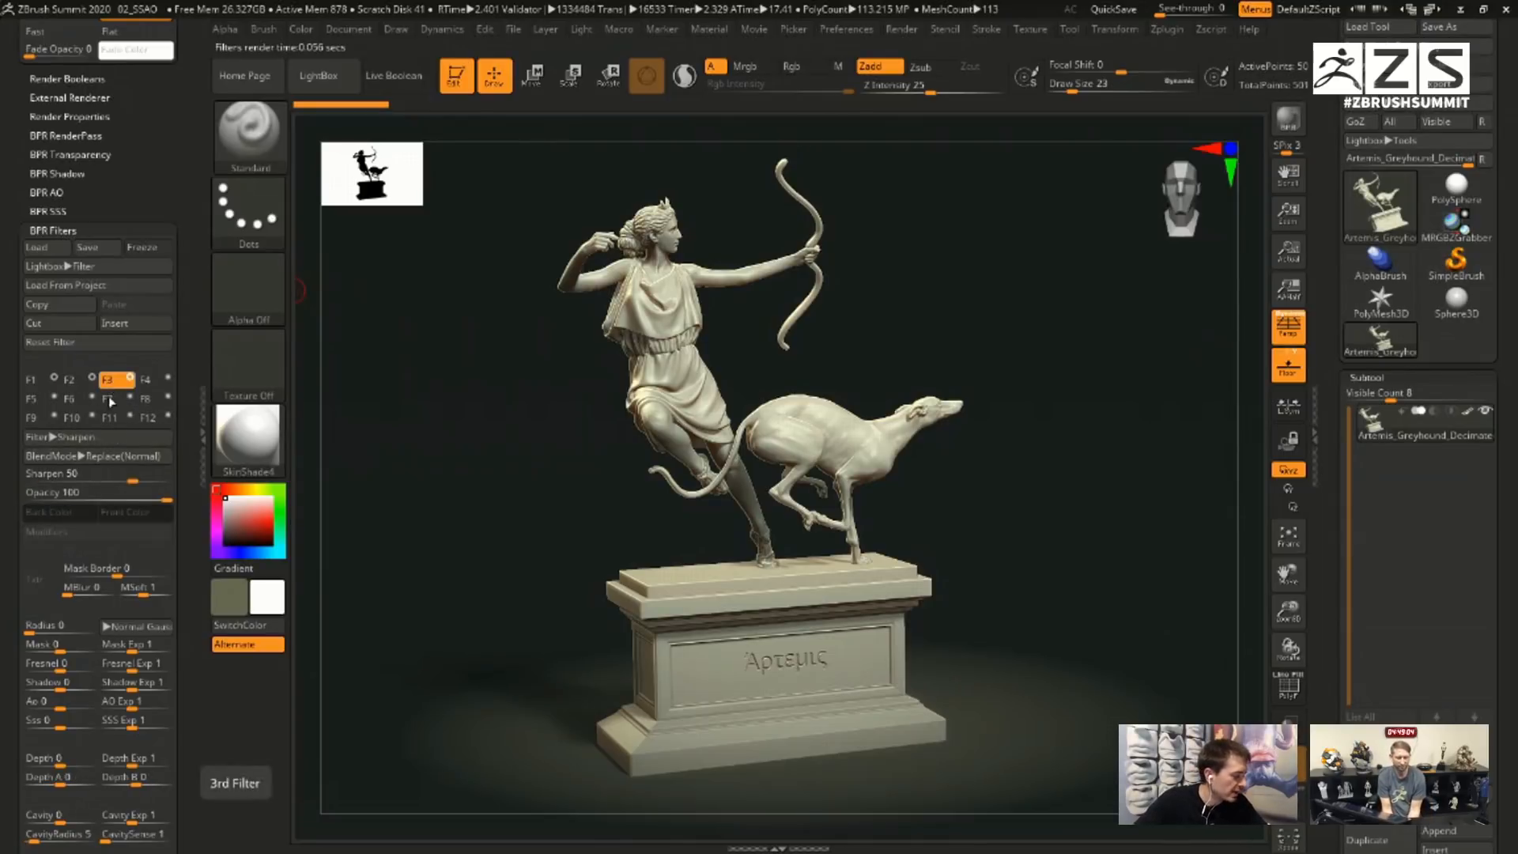
- Enable BPR filter F12 and re-render the statue with BPR from a new angle
click(167, 418)
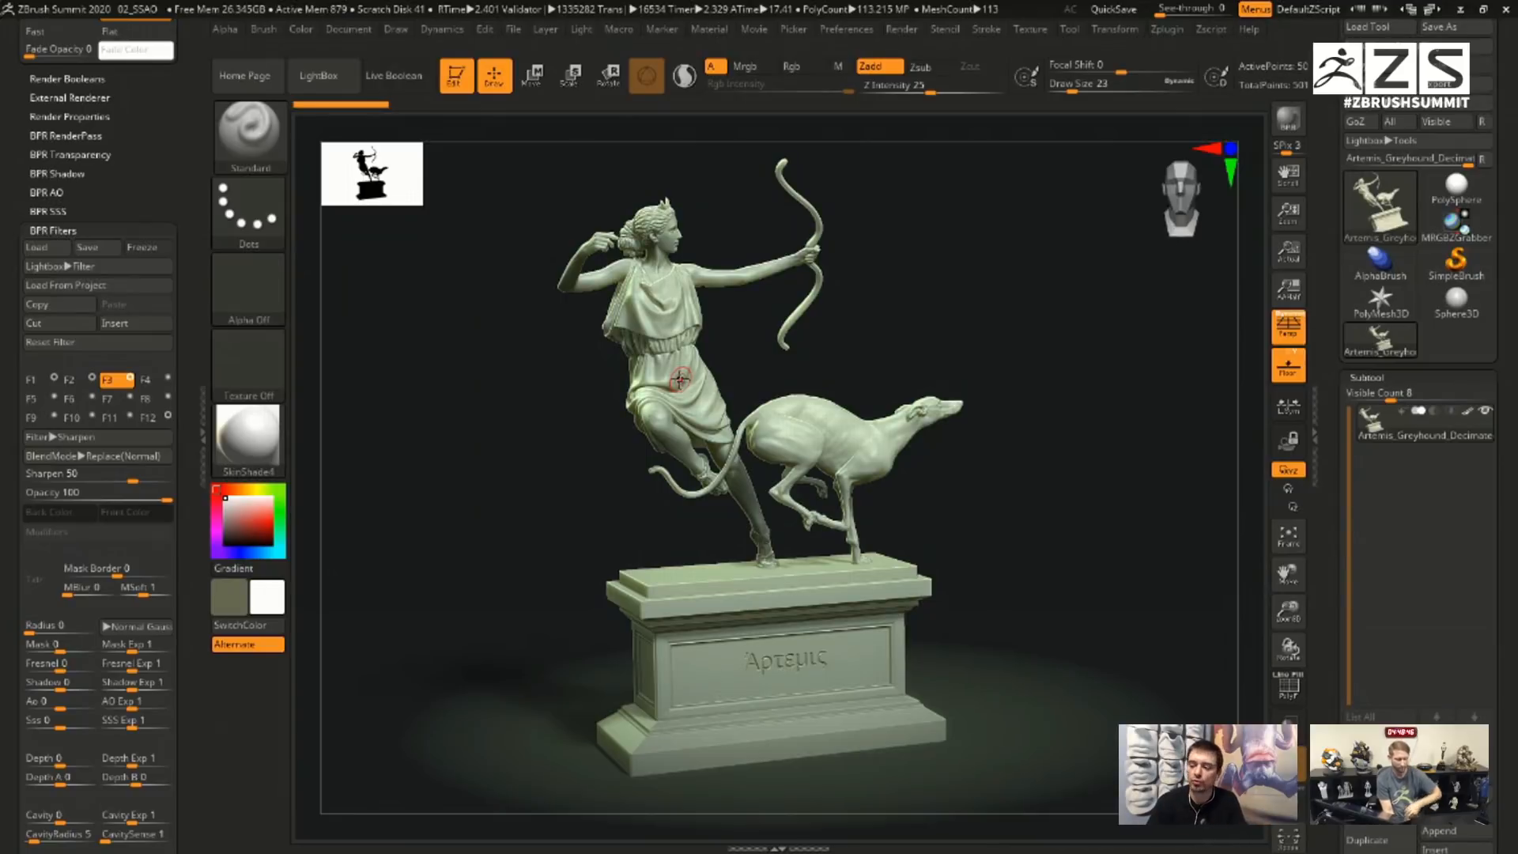
drag(1109, 368, 1095, 377)
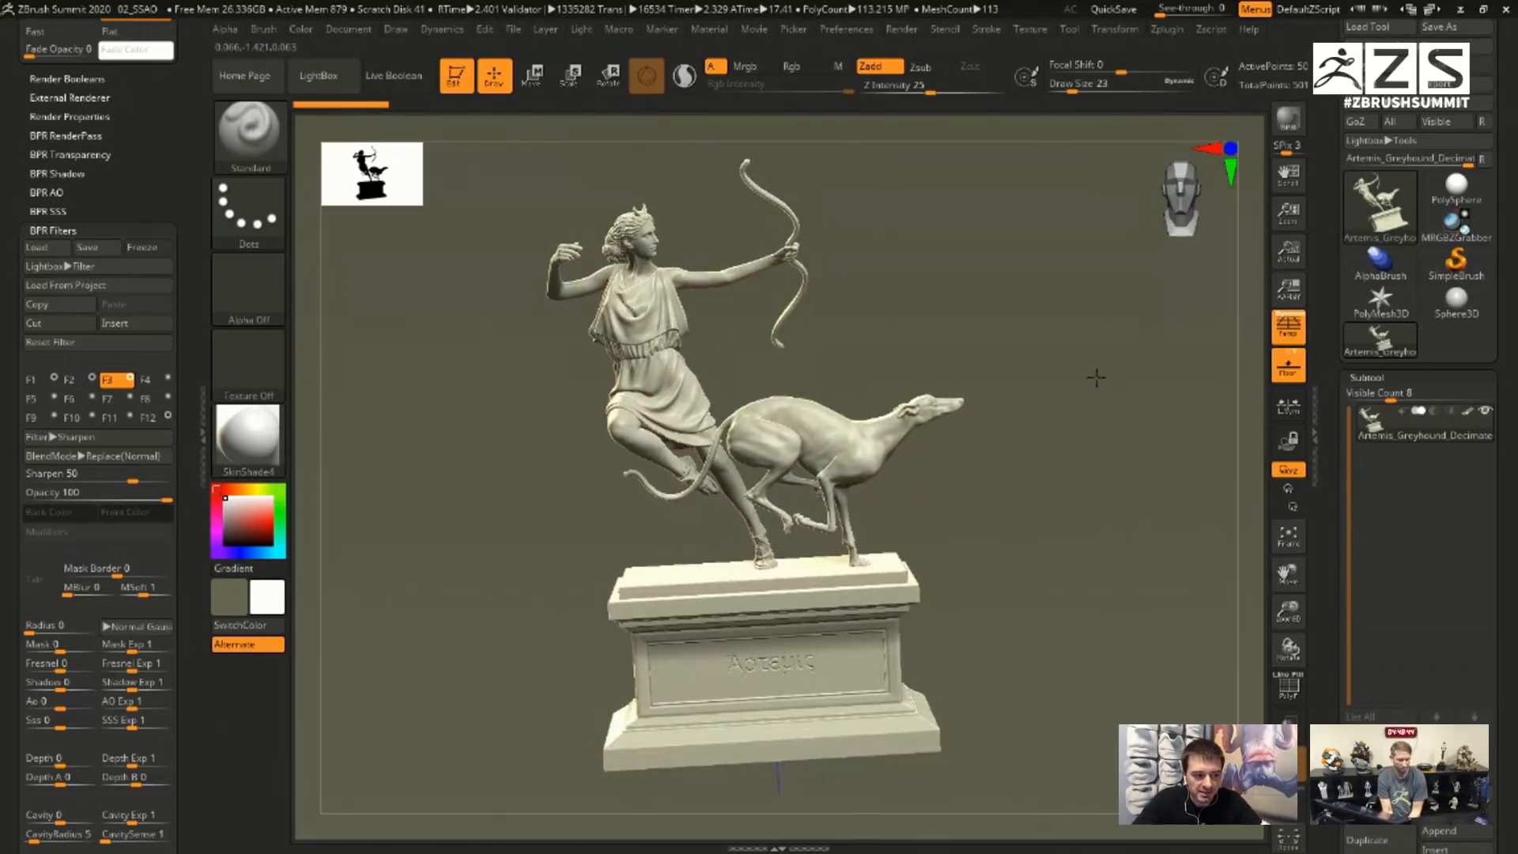
click(1289, 119)
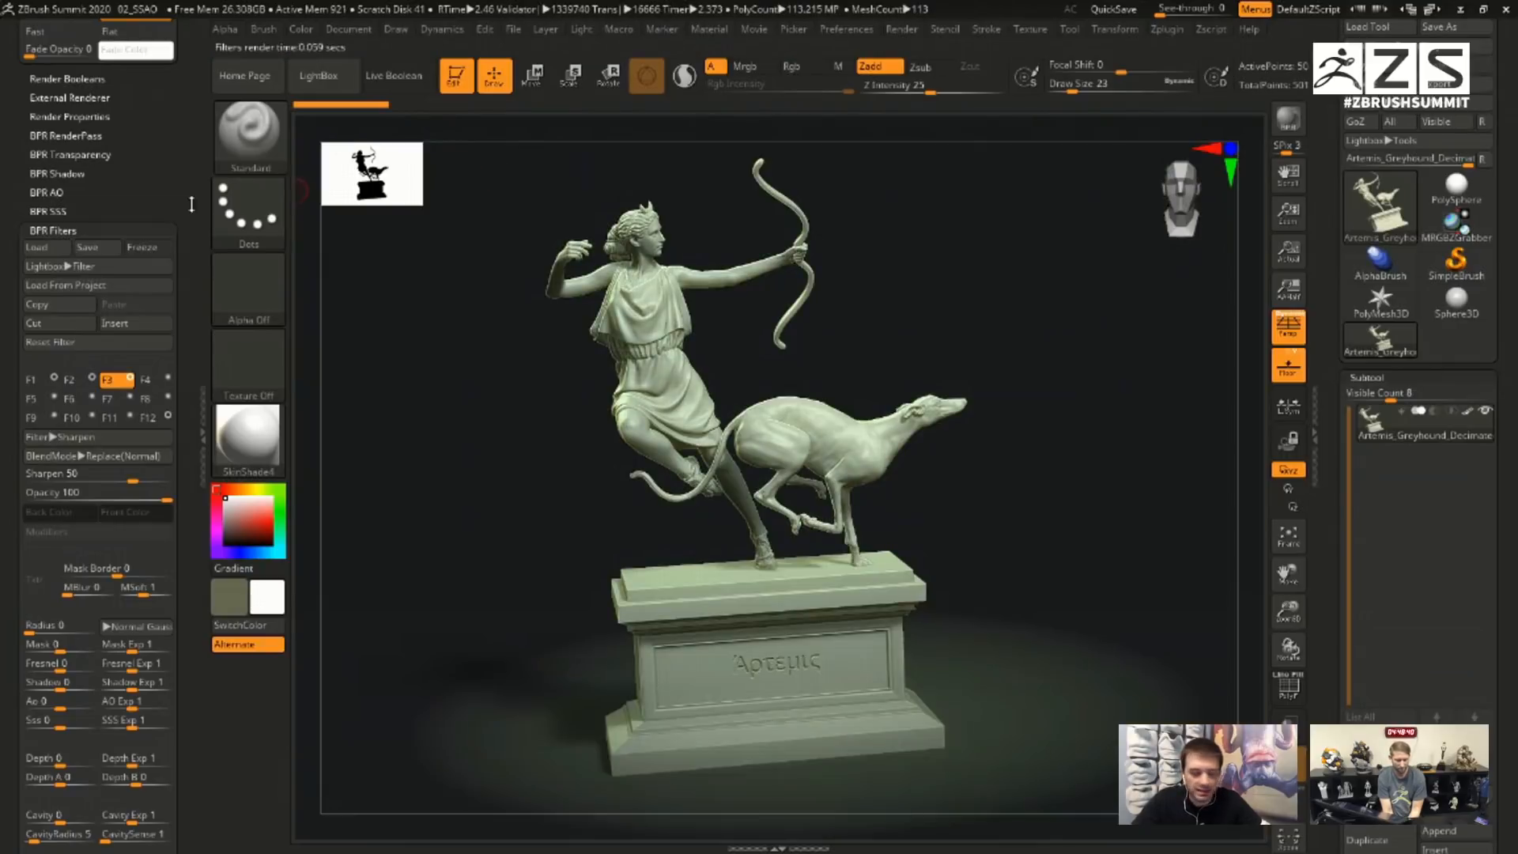
- Switch the F2 Radial Overlay off and on in the new render and select that filter
click(92, 380)
click(92, 380)
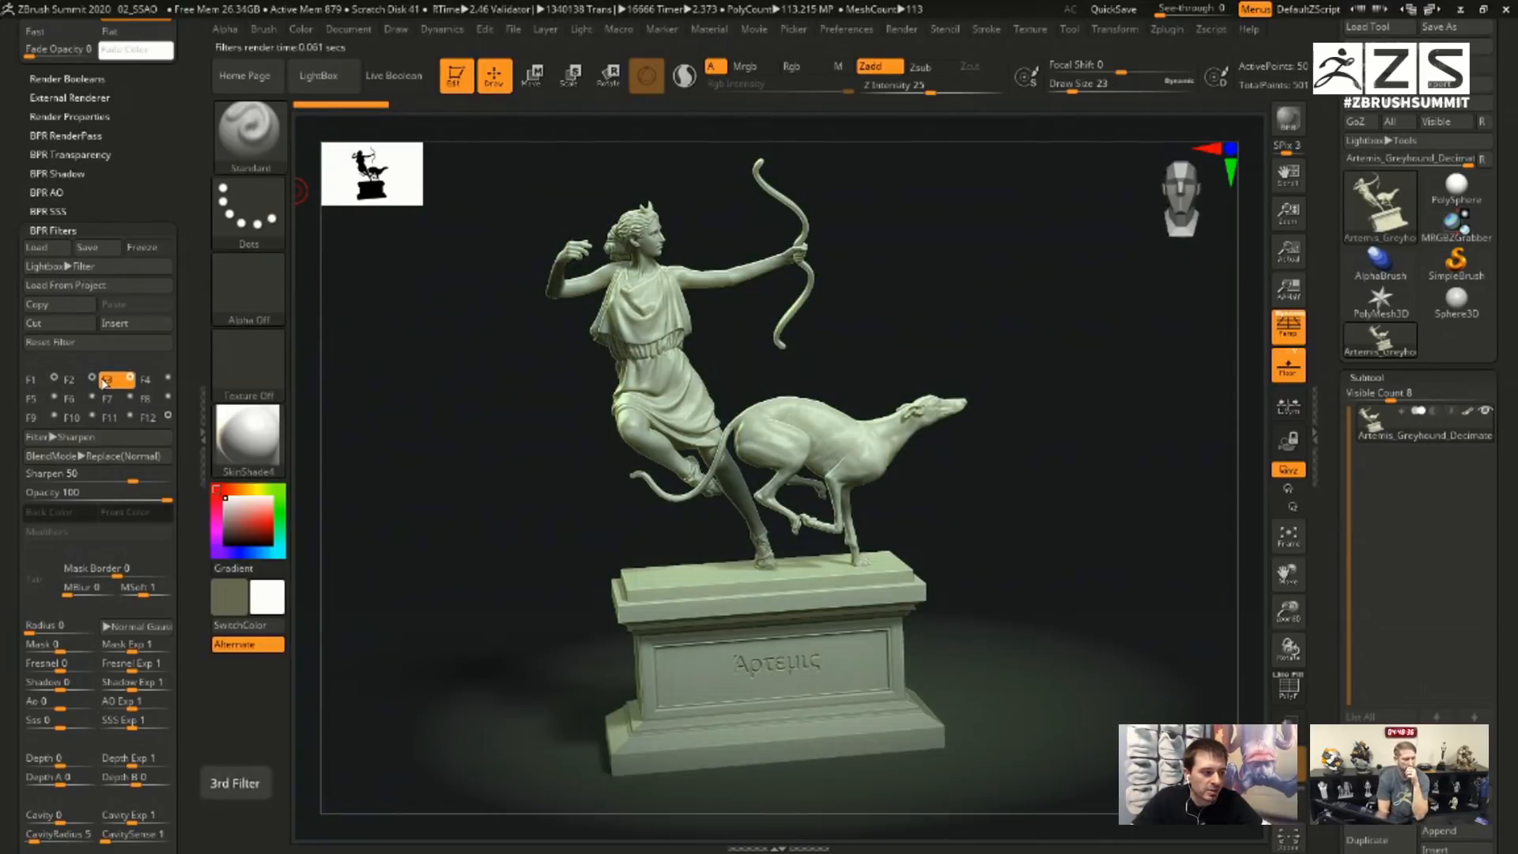
click(96, 381)
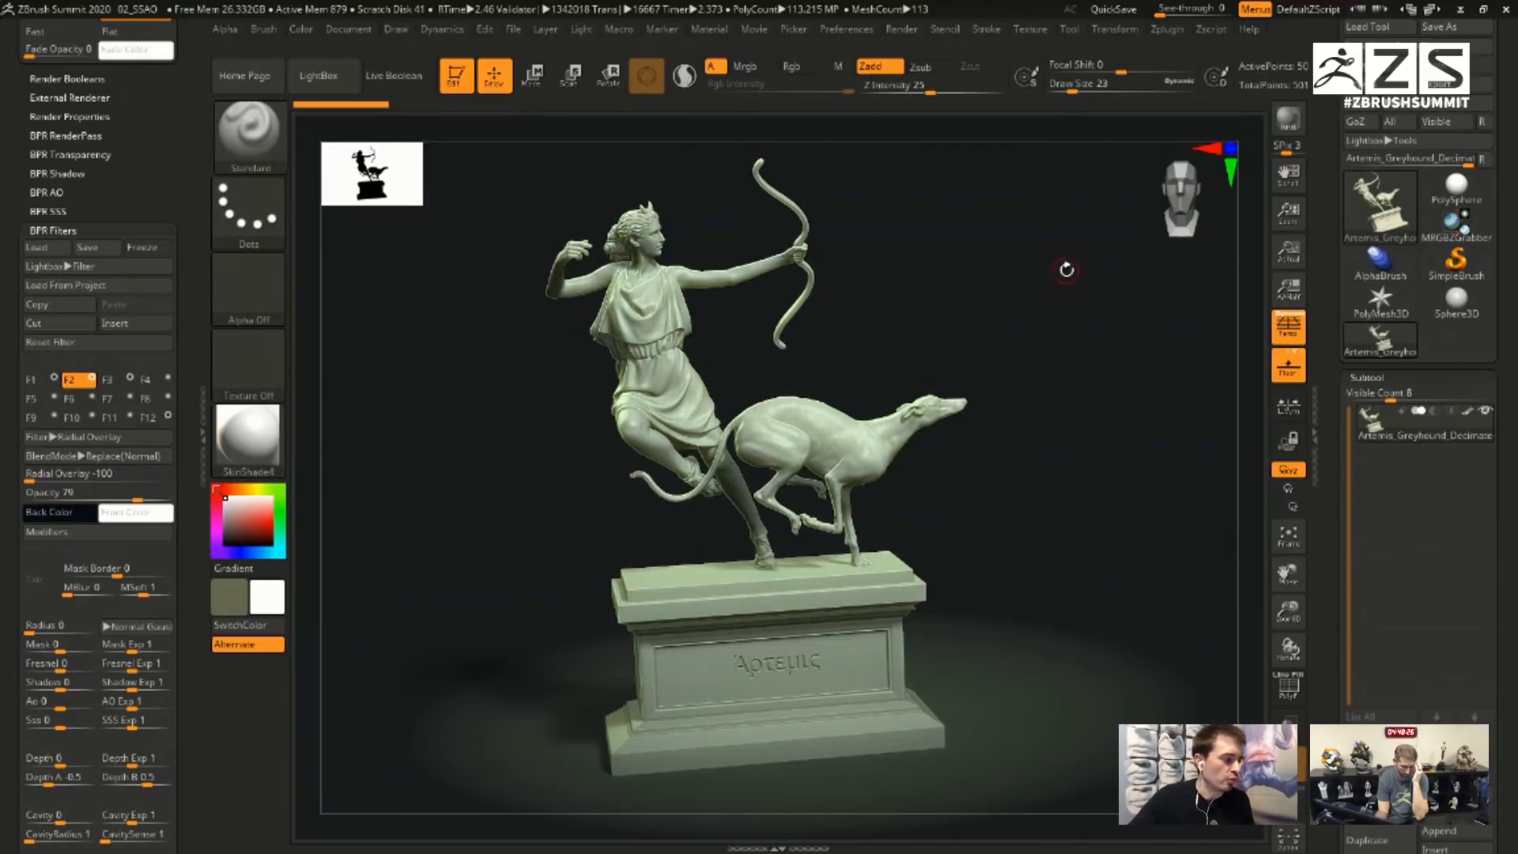
- Close the BPR filter settings and enable Occlusion for Preview AO on the statue
drag(1088, 291, 1091, 277)
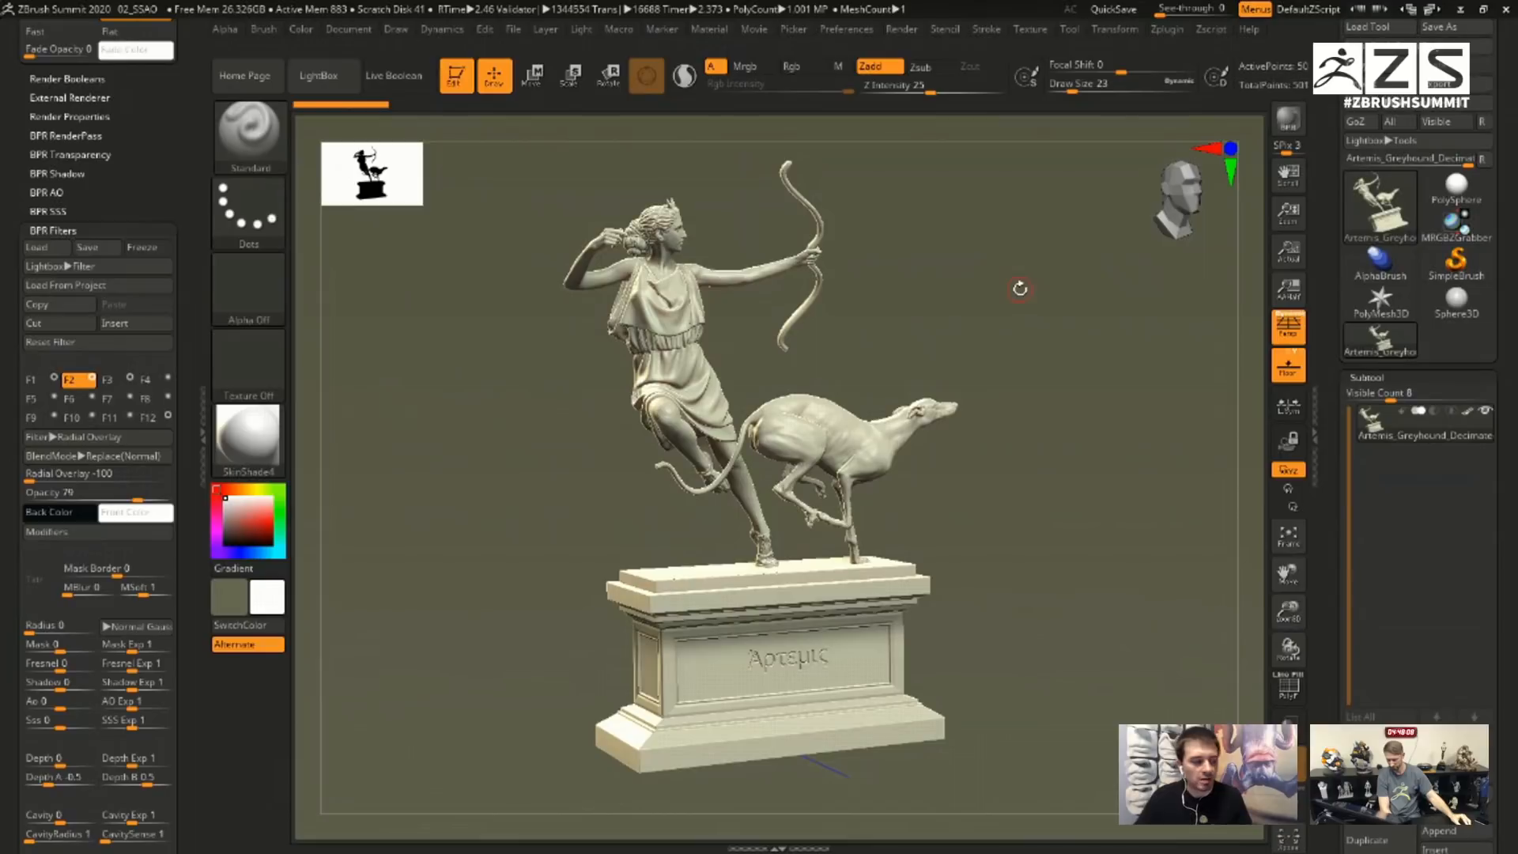
click(97, 229)
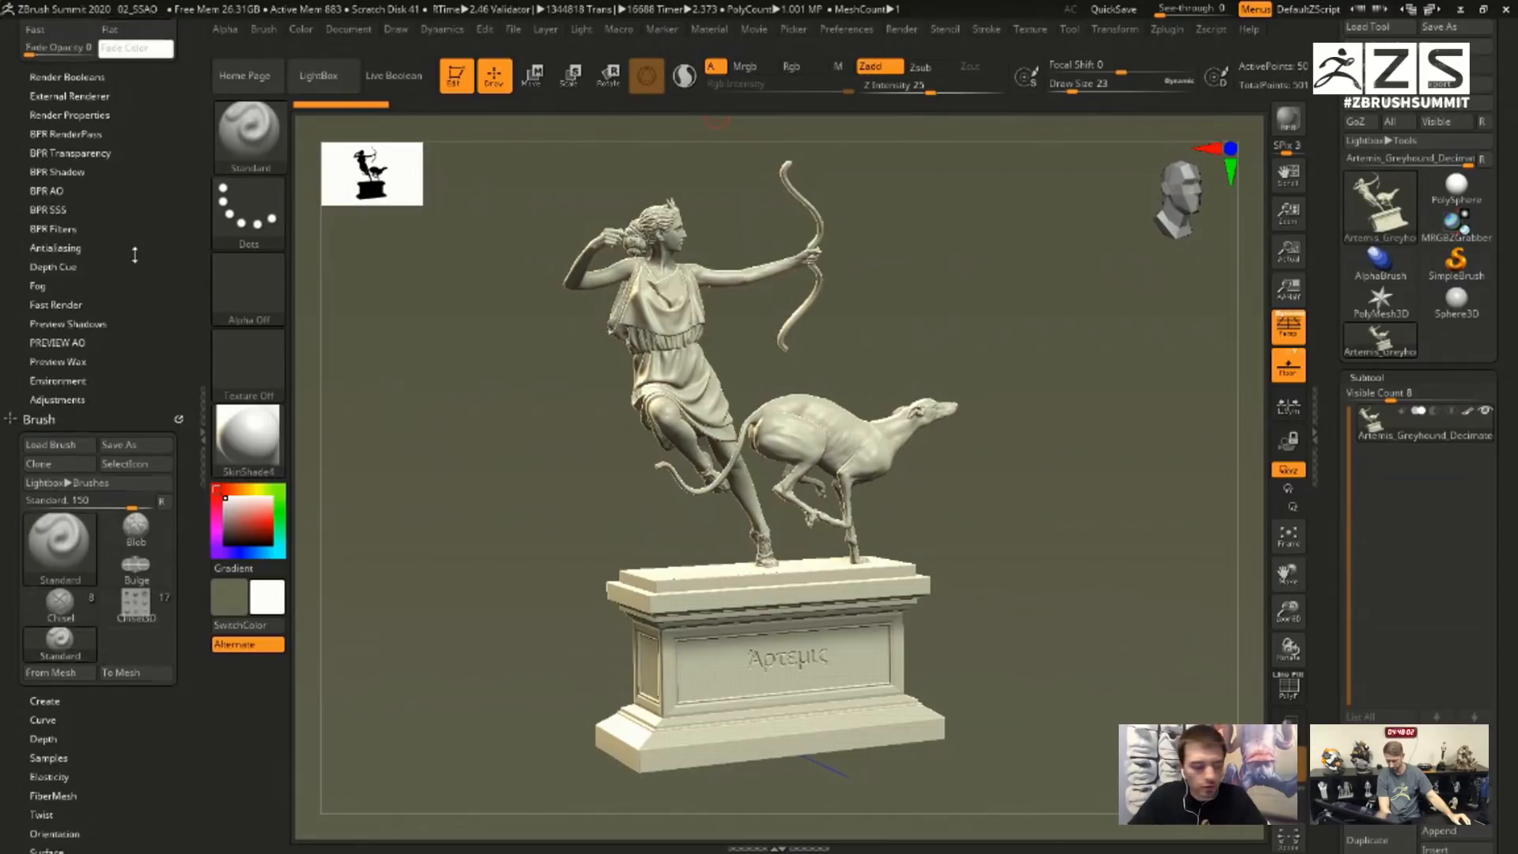
click(63, 343)
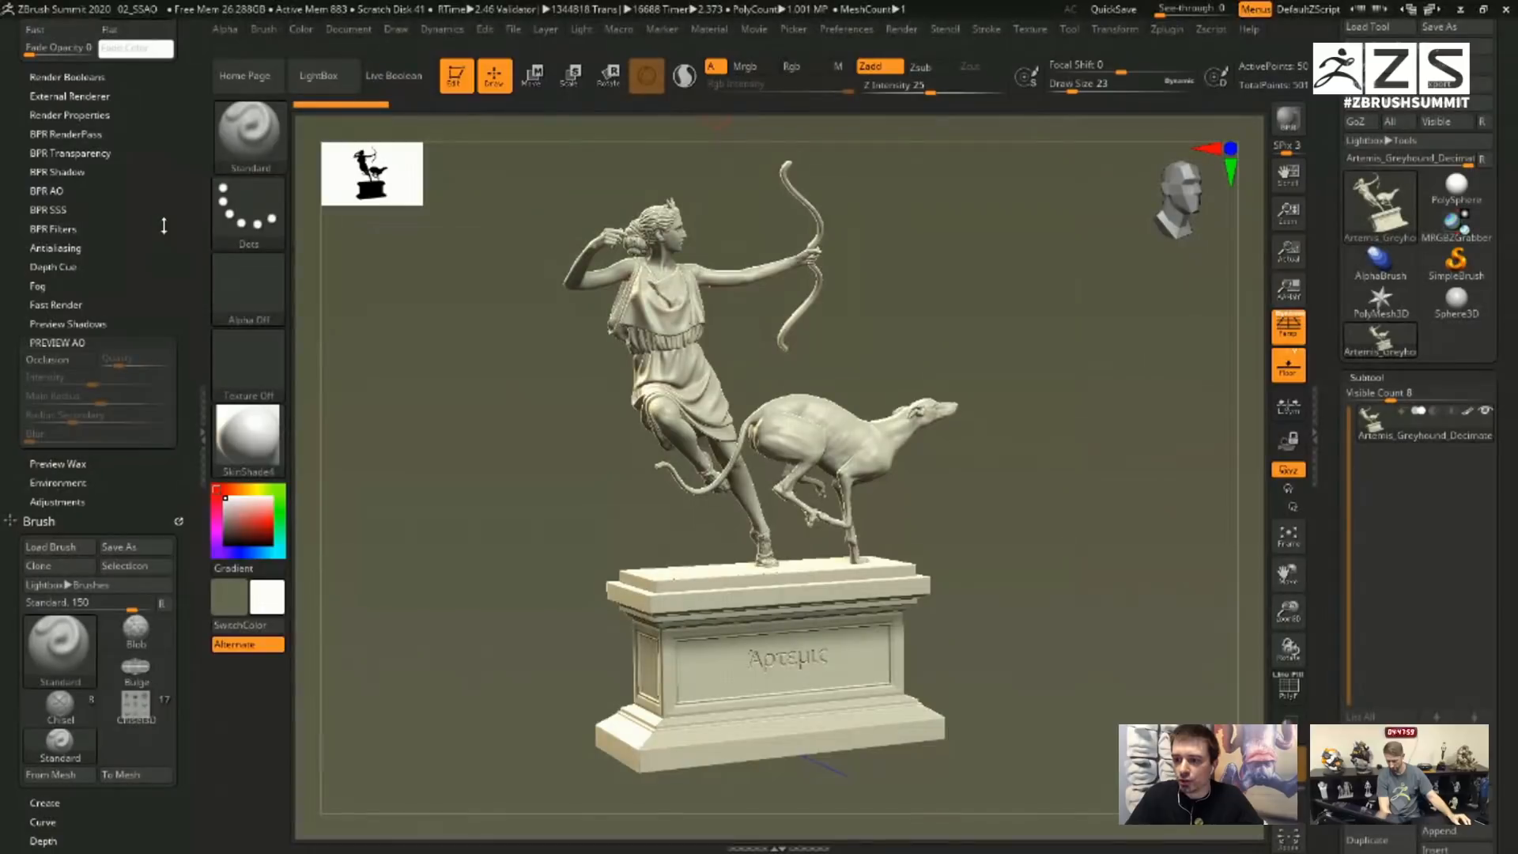
click(48, 360)
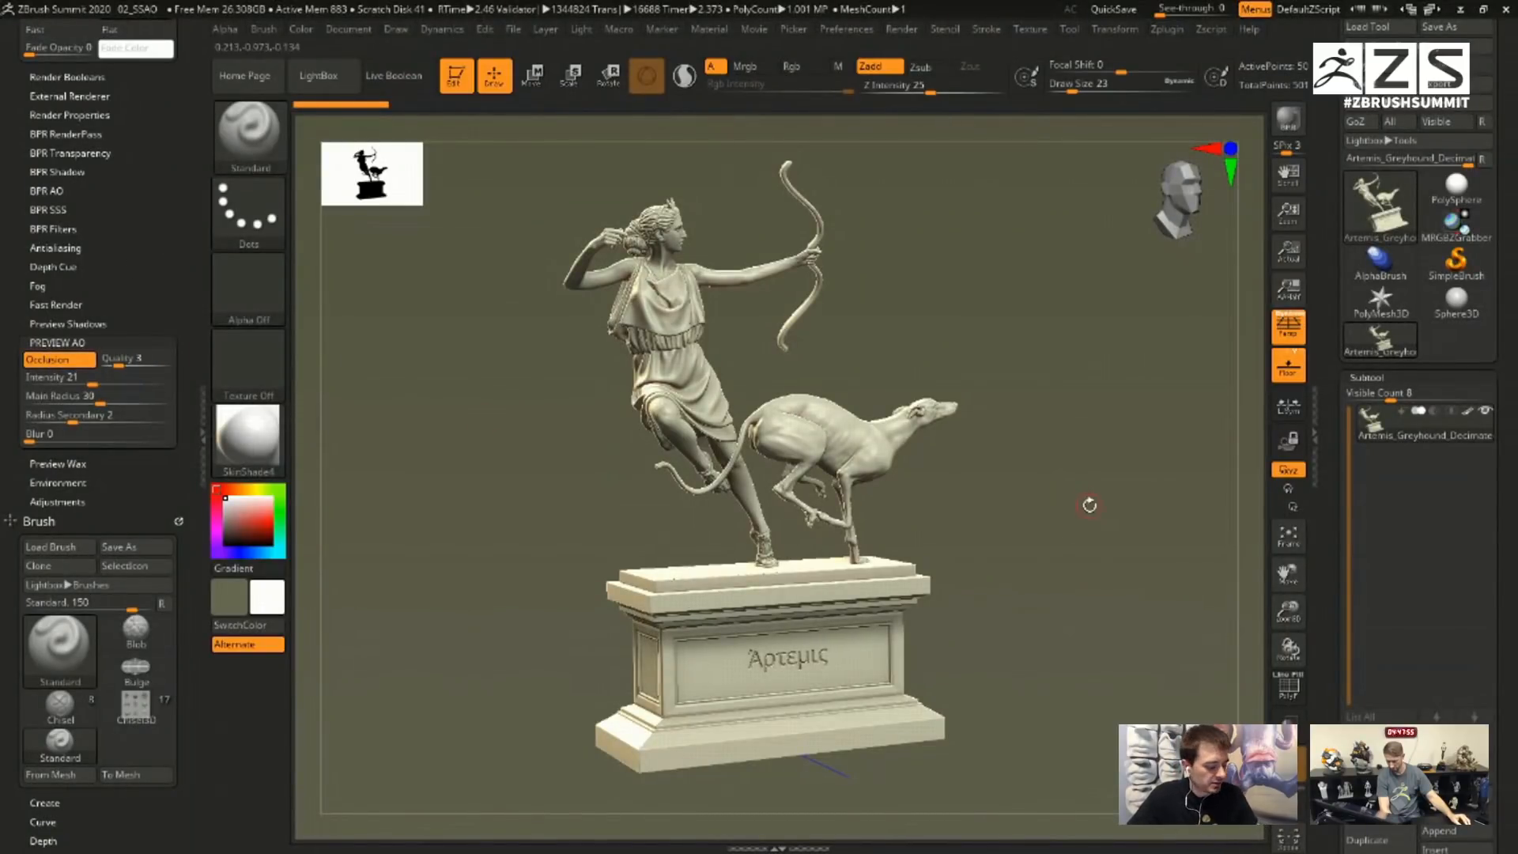
- Set the Preview AO to quality 5, intensity 100 and main radius 33
drag(1094, 484, 1165, 539)
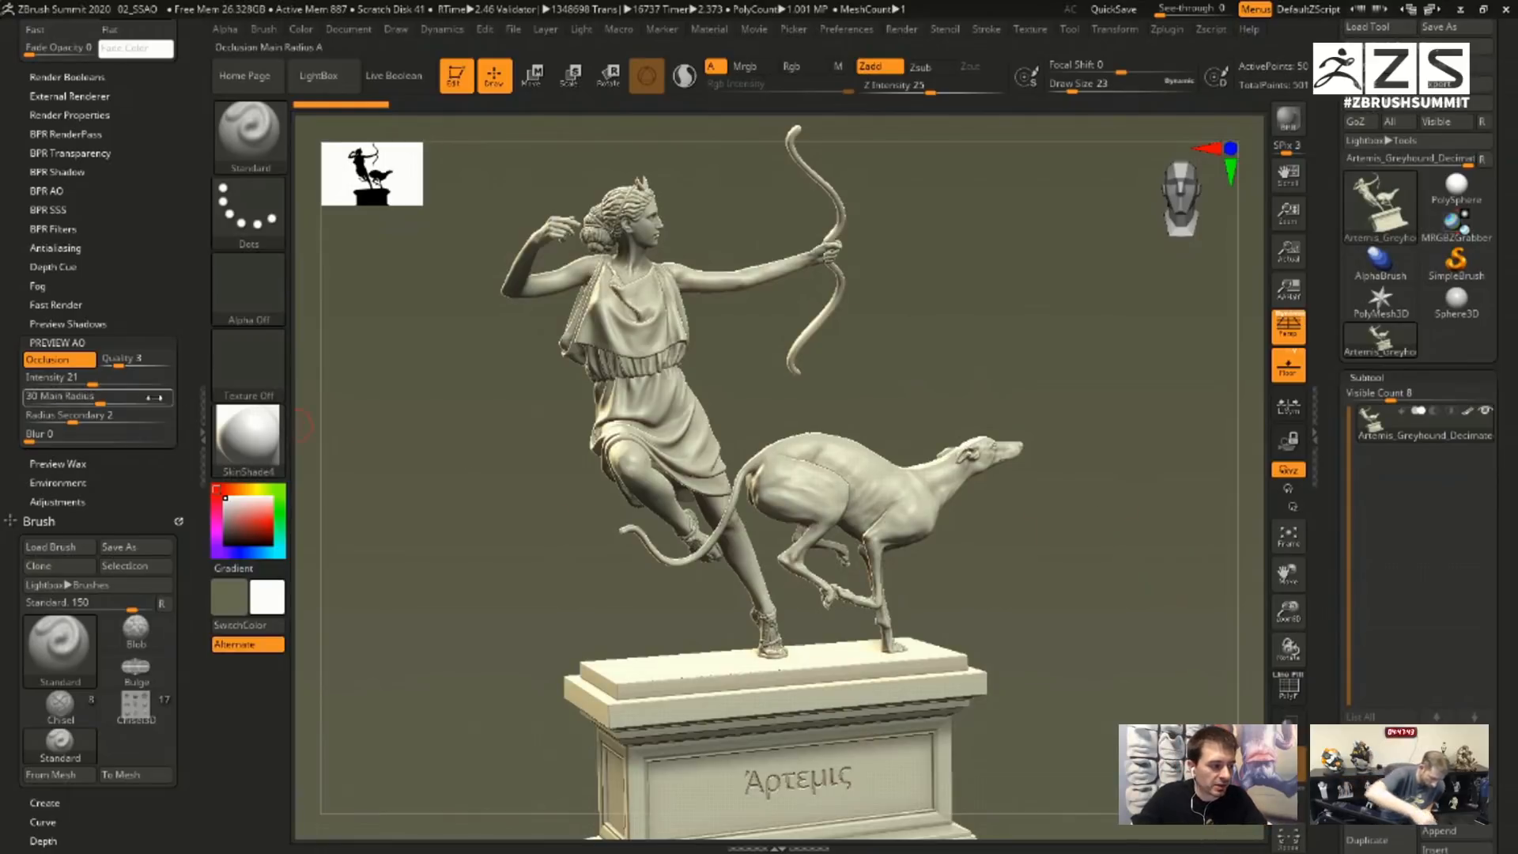
drag(100, 398, 169, 383)
mouse_move(1099, 498)
mouse_down()
mouse_move(1070, 501)
mouse_move(1104, 505)
mouse_move(1089, 486)
mouse_up()
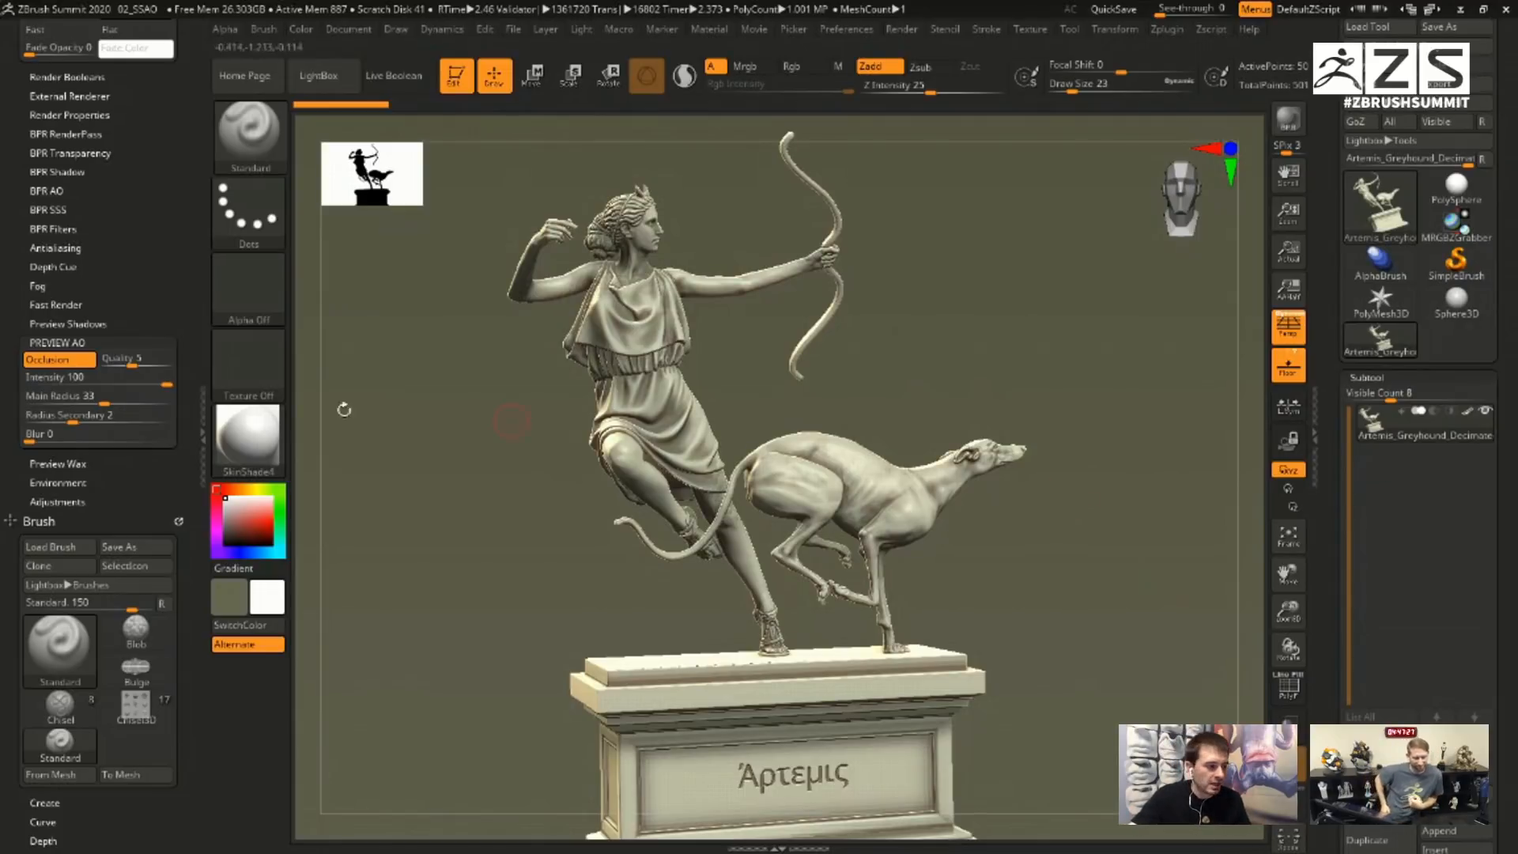
- Try the MatCap Gray and BasicMaterial materials on the statue, and switch back to SkinShade4
click(247, 434)
click(558, 392)
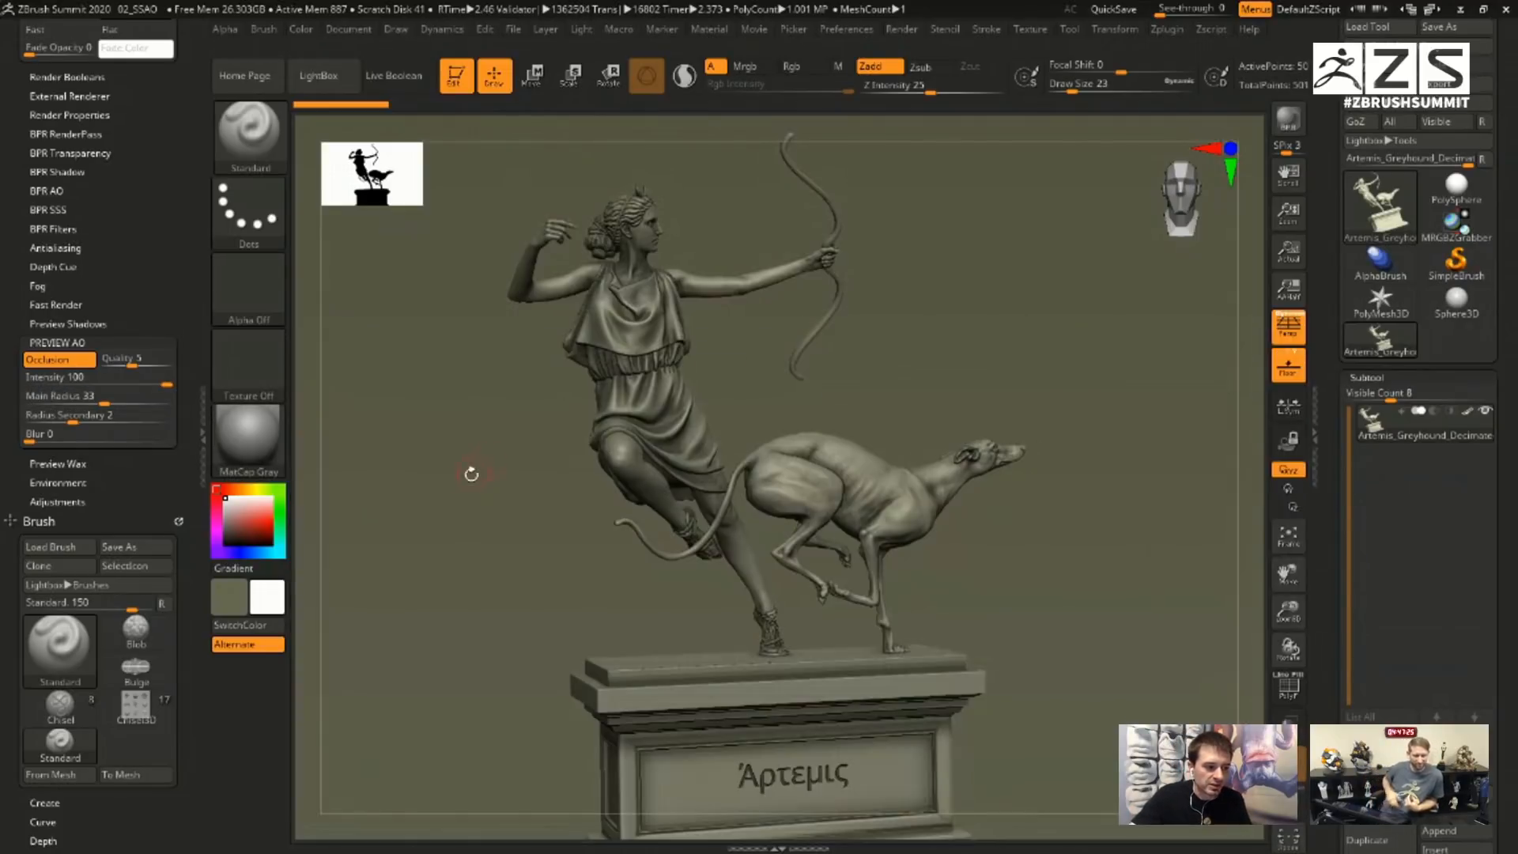
click(256, 457)
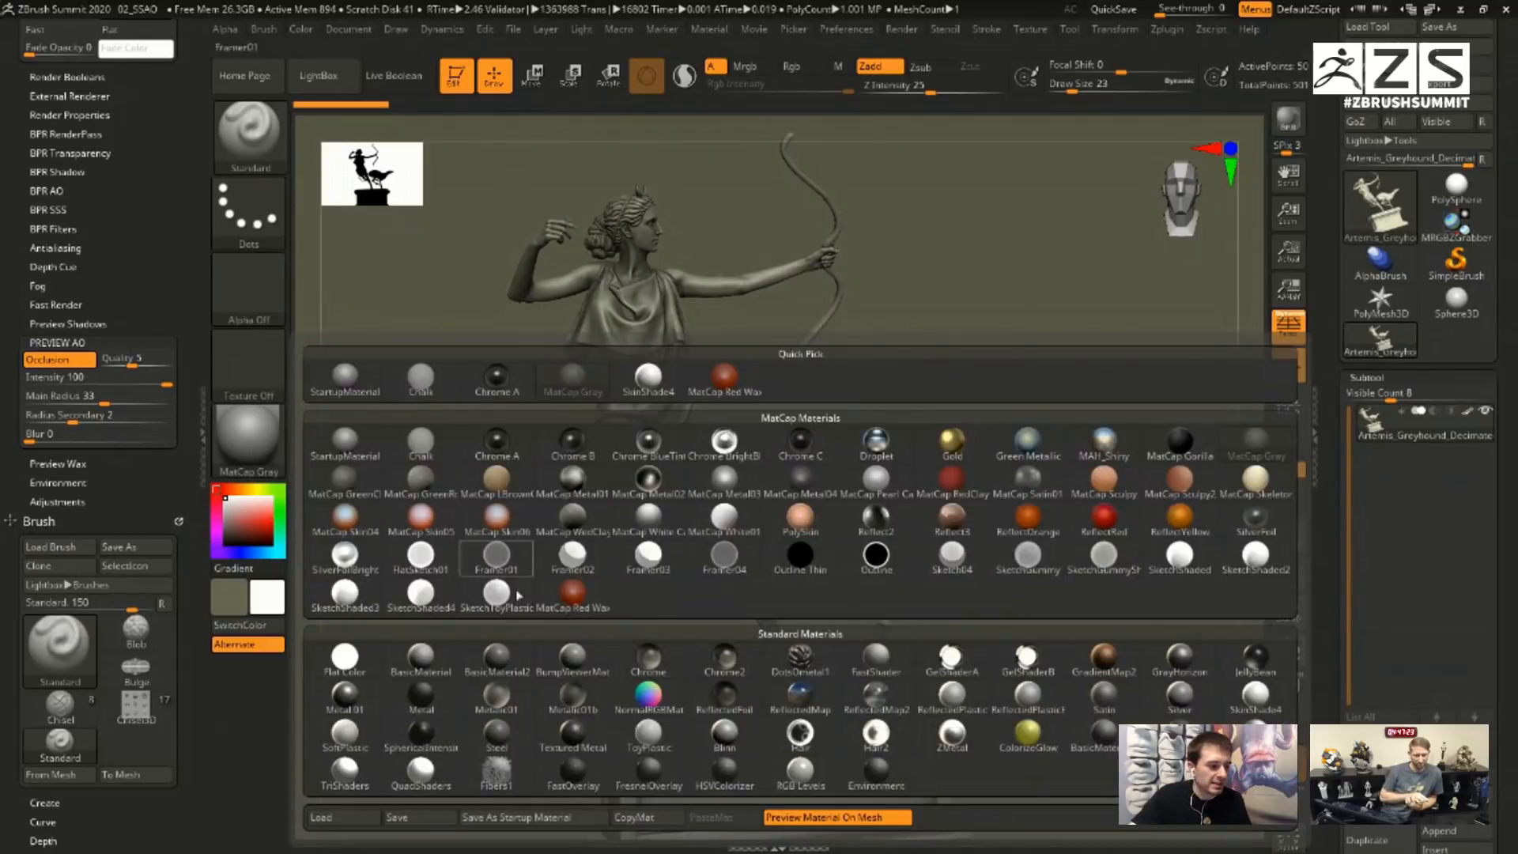
click(421, 656)
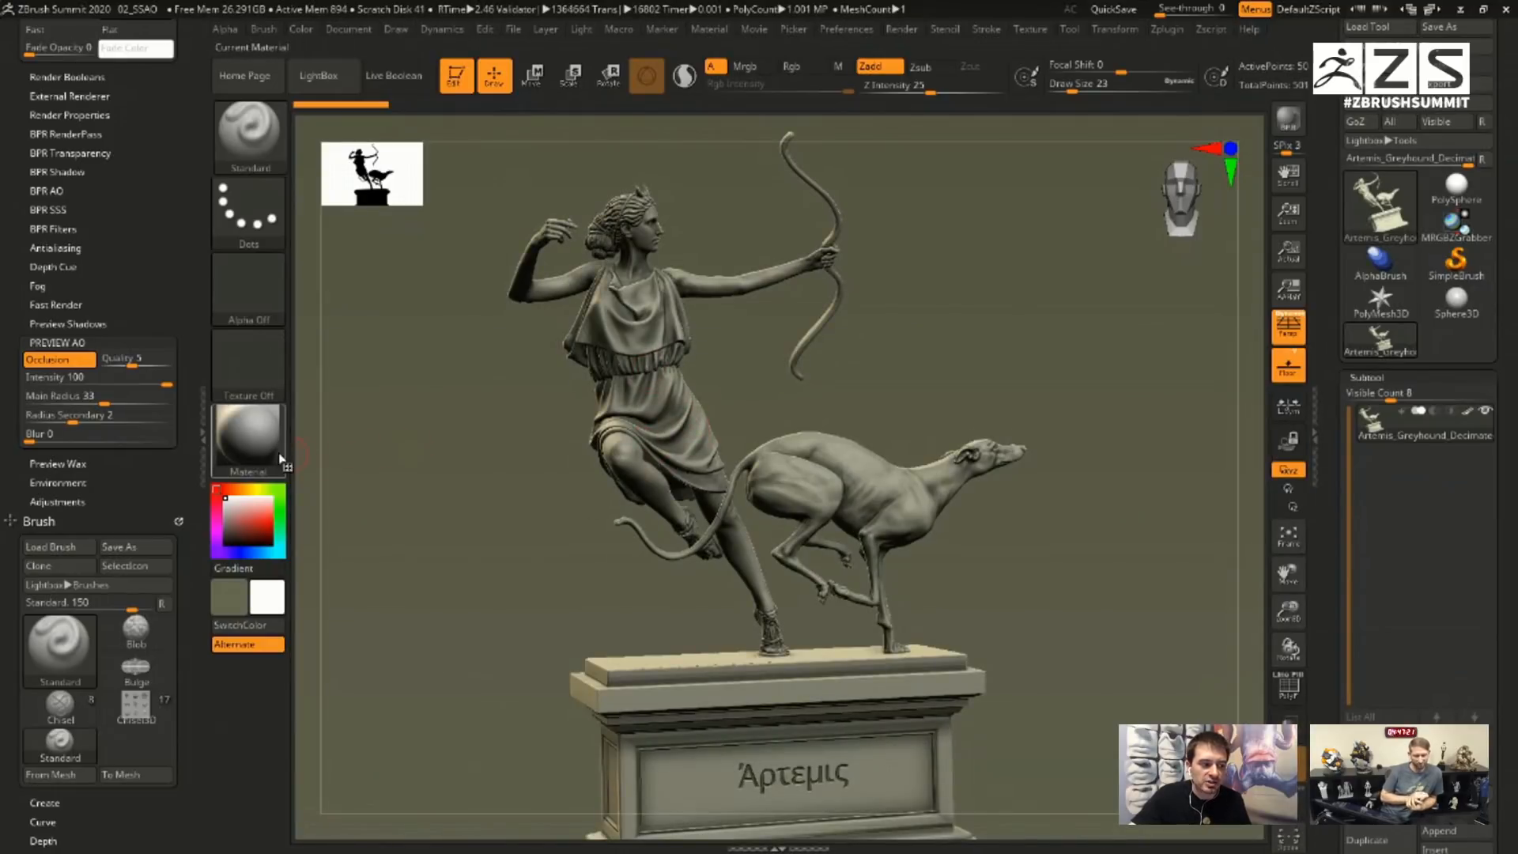
click(249, 439)
click(745, 377)
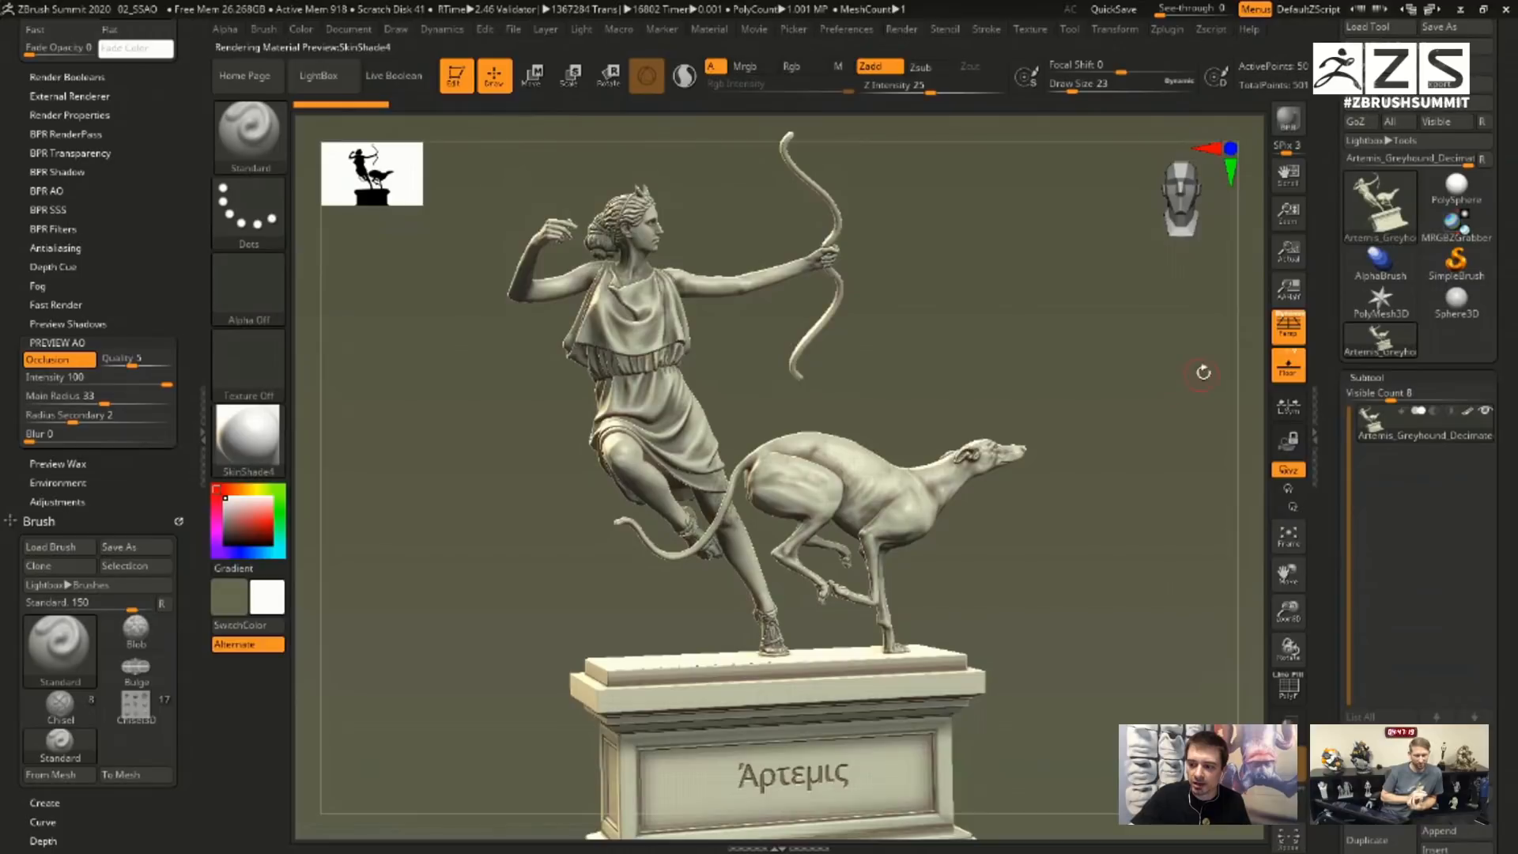
alt+drag(1105, 557, 1099, 464)
drag(1092, 497, 1122, 487)
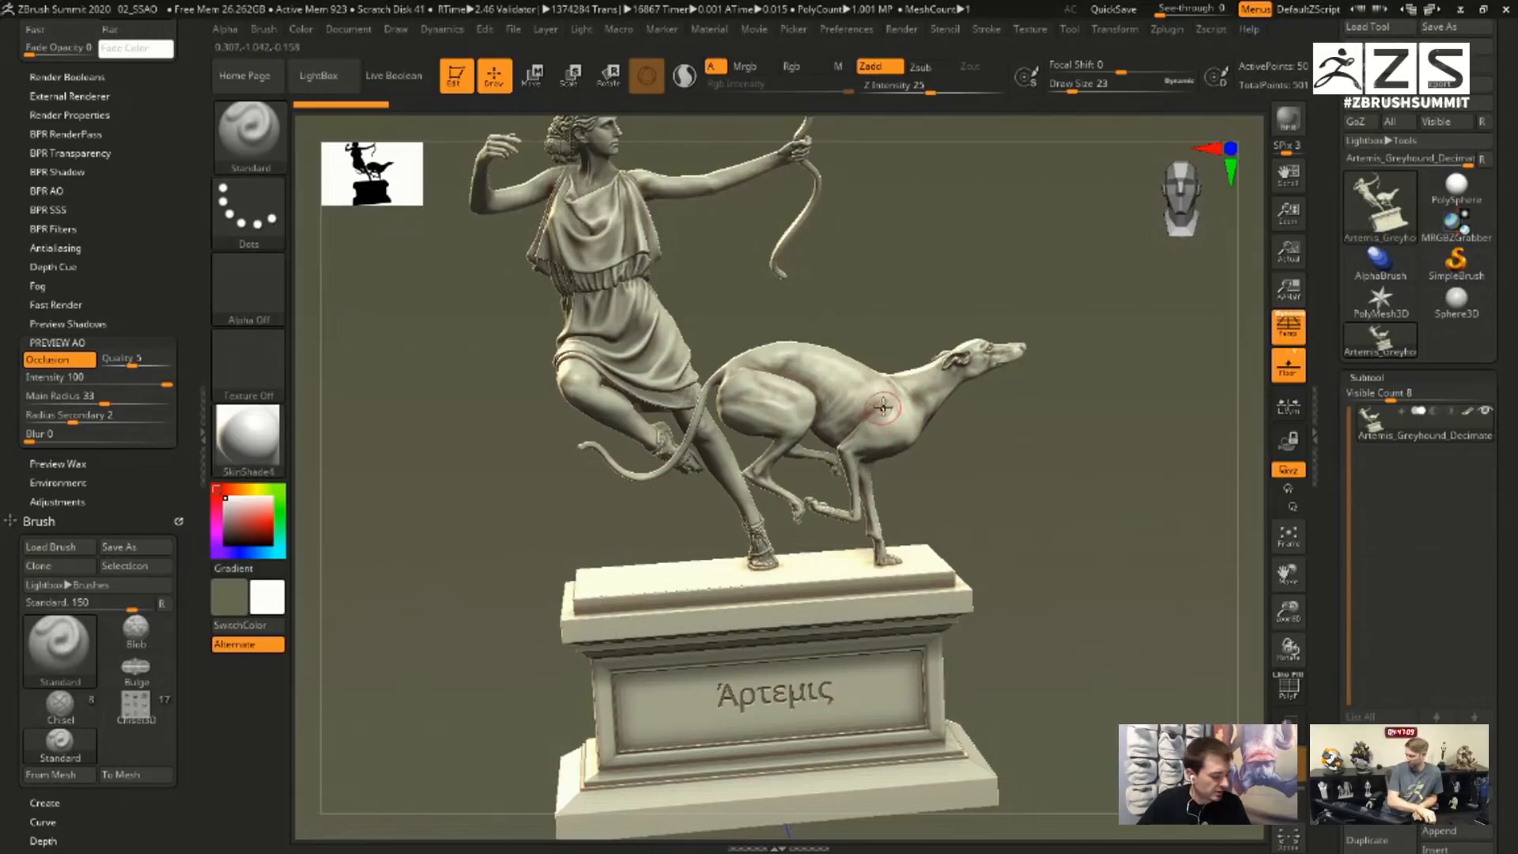
key(ctrl)
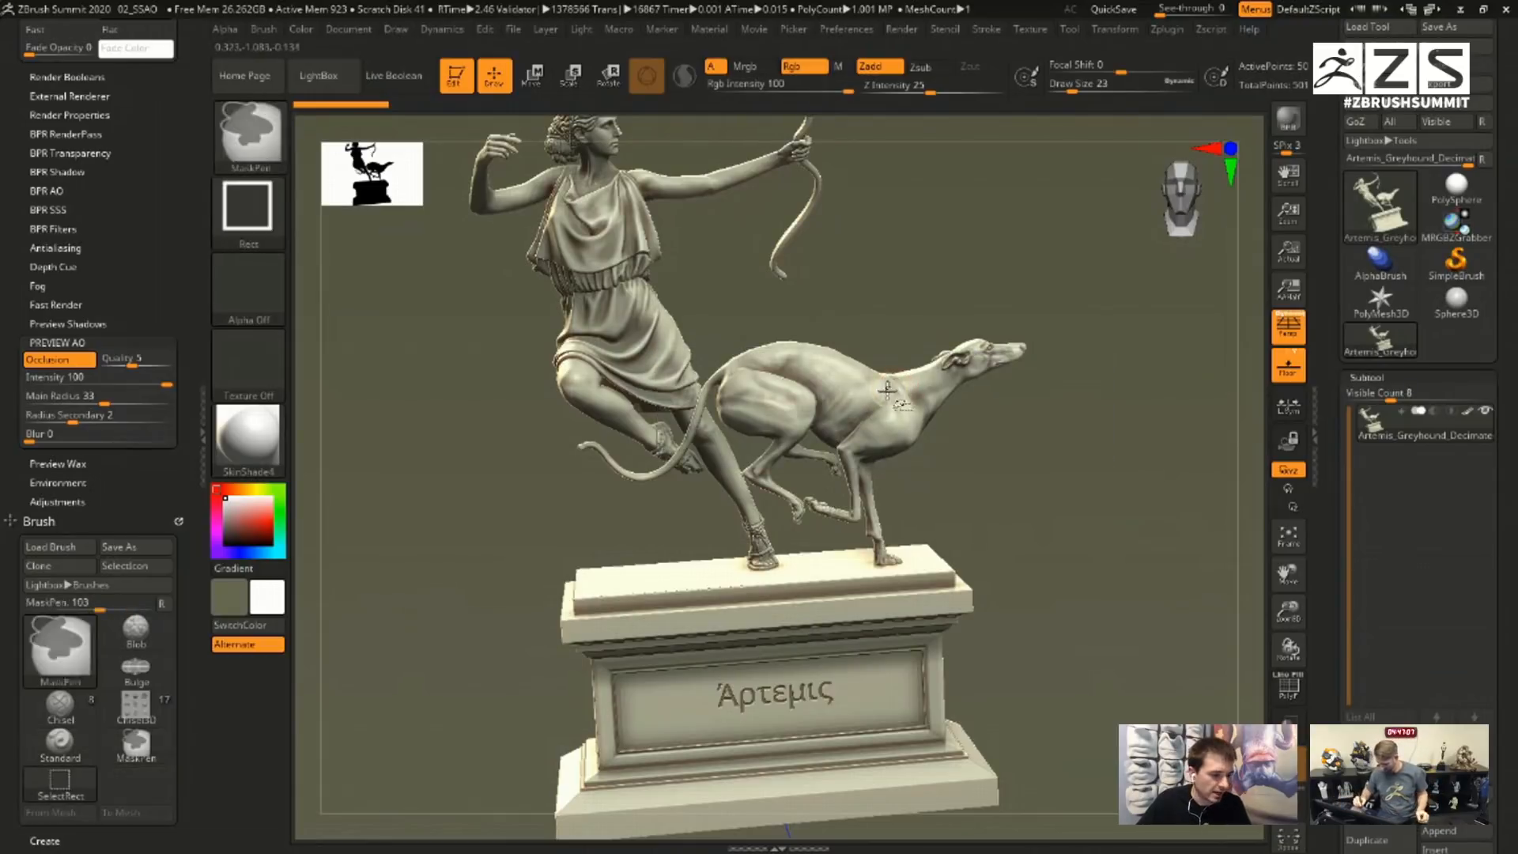
- Isolate the greyhound, split the hidden rest of the statue into a separate subtool, and hide that subtool
ctrl+shift+click(887, 390)
mouse_move(1149, 511)
alt+mouse_down()
mouse_move(1165, 498)
mouse_move(1114, 520)
alt+mouse_up()
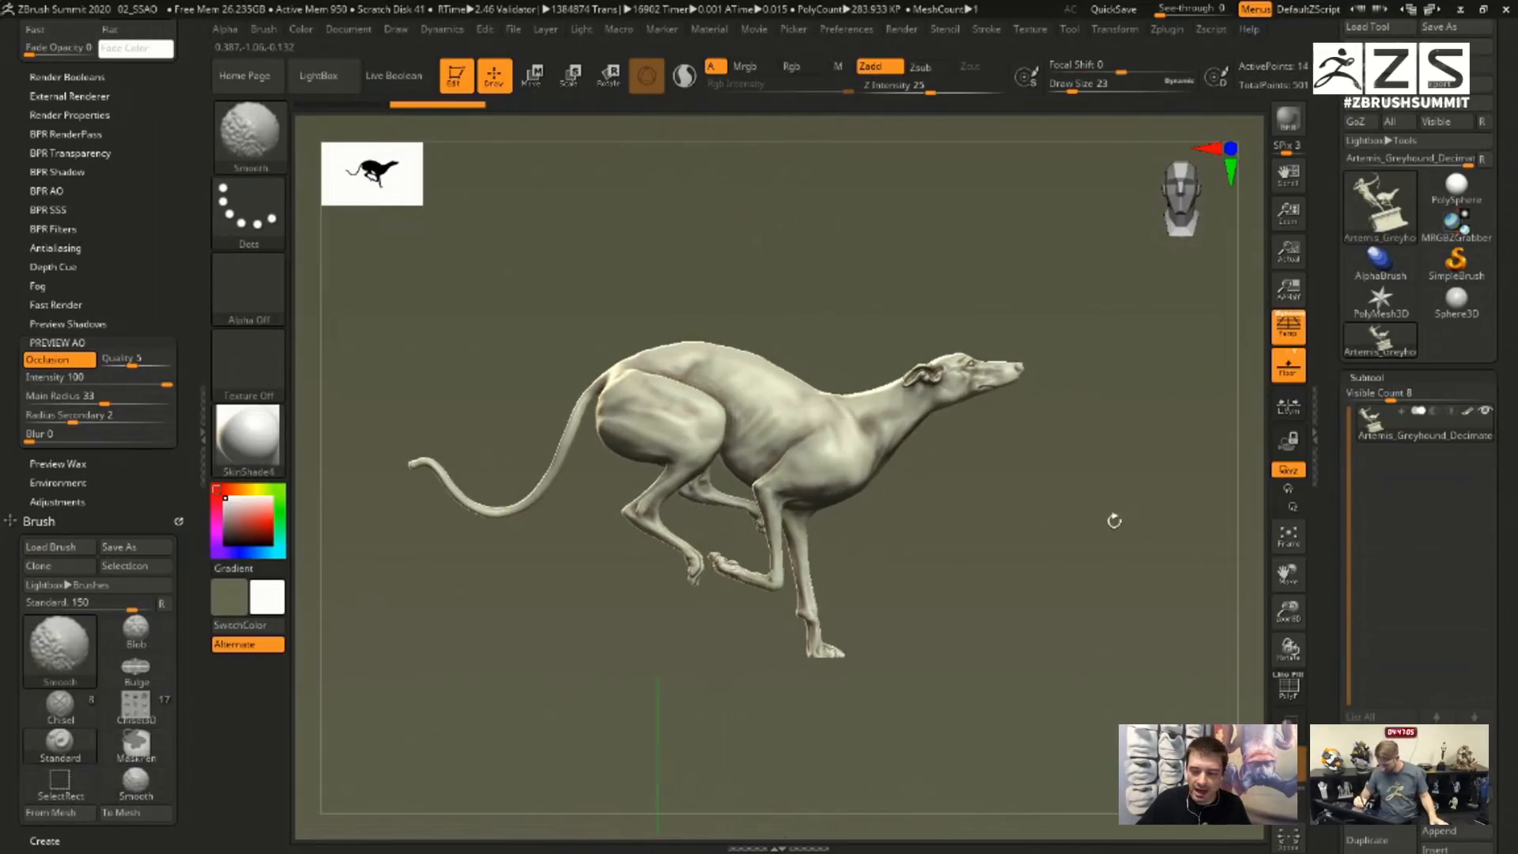
click(1287, 535)
drag(1344, 703, 1343, 420)
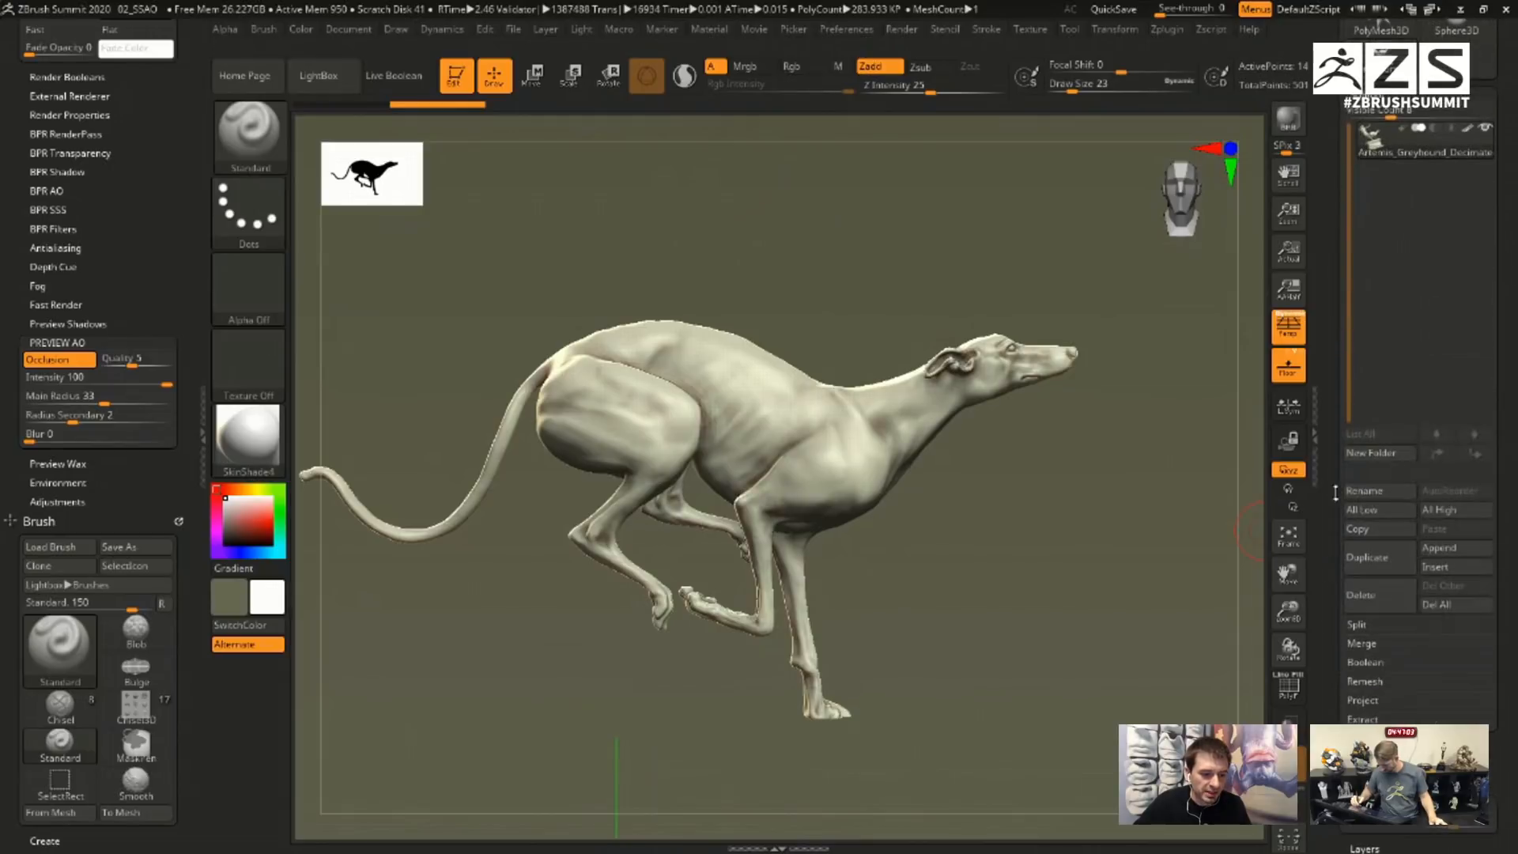
click(1356, 624)
click(1372, 642)
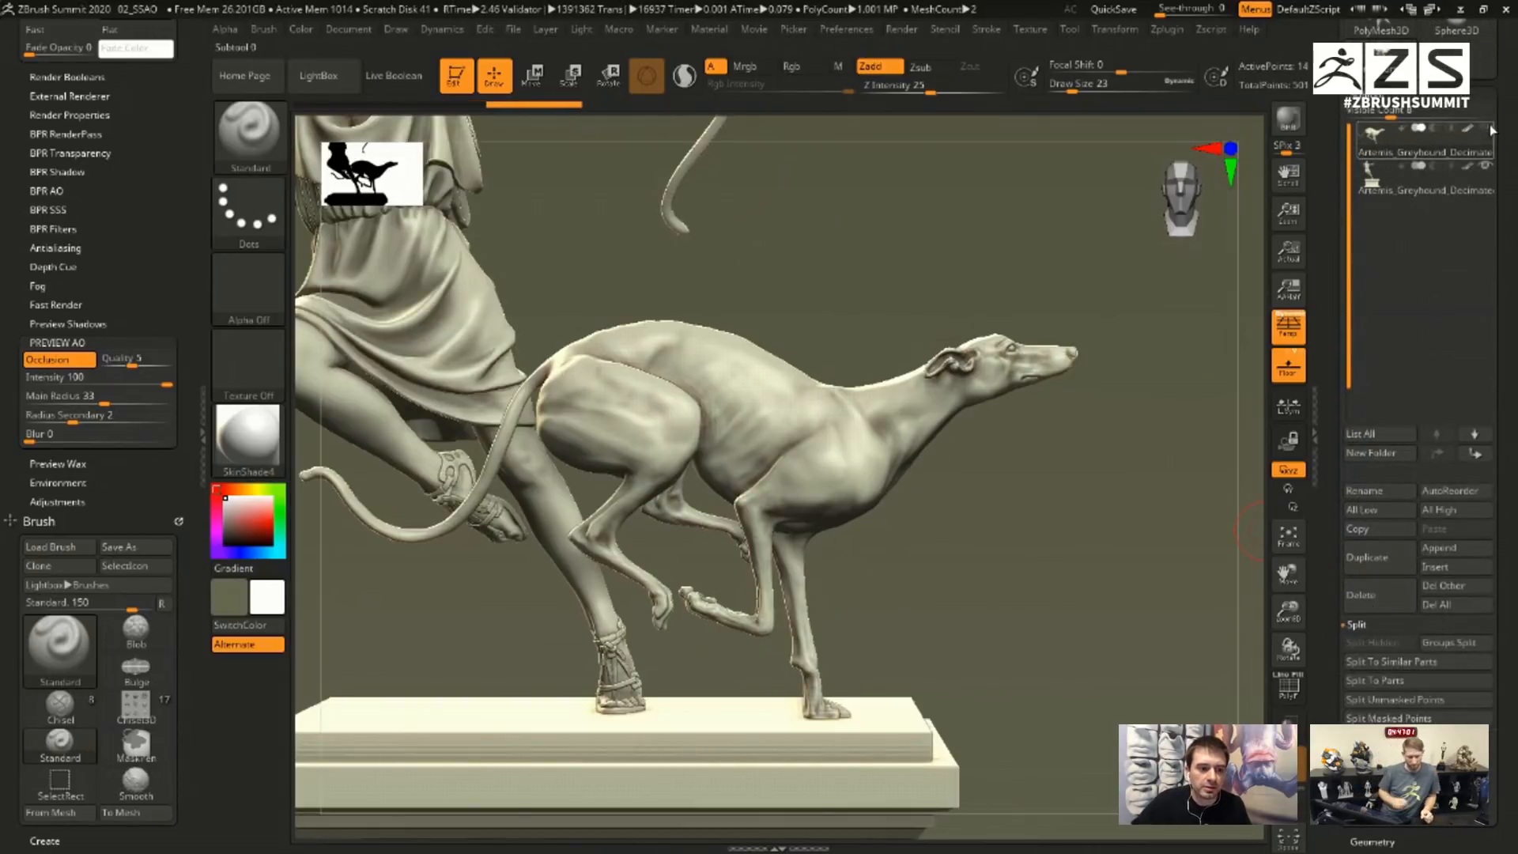
click(1485, 165)
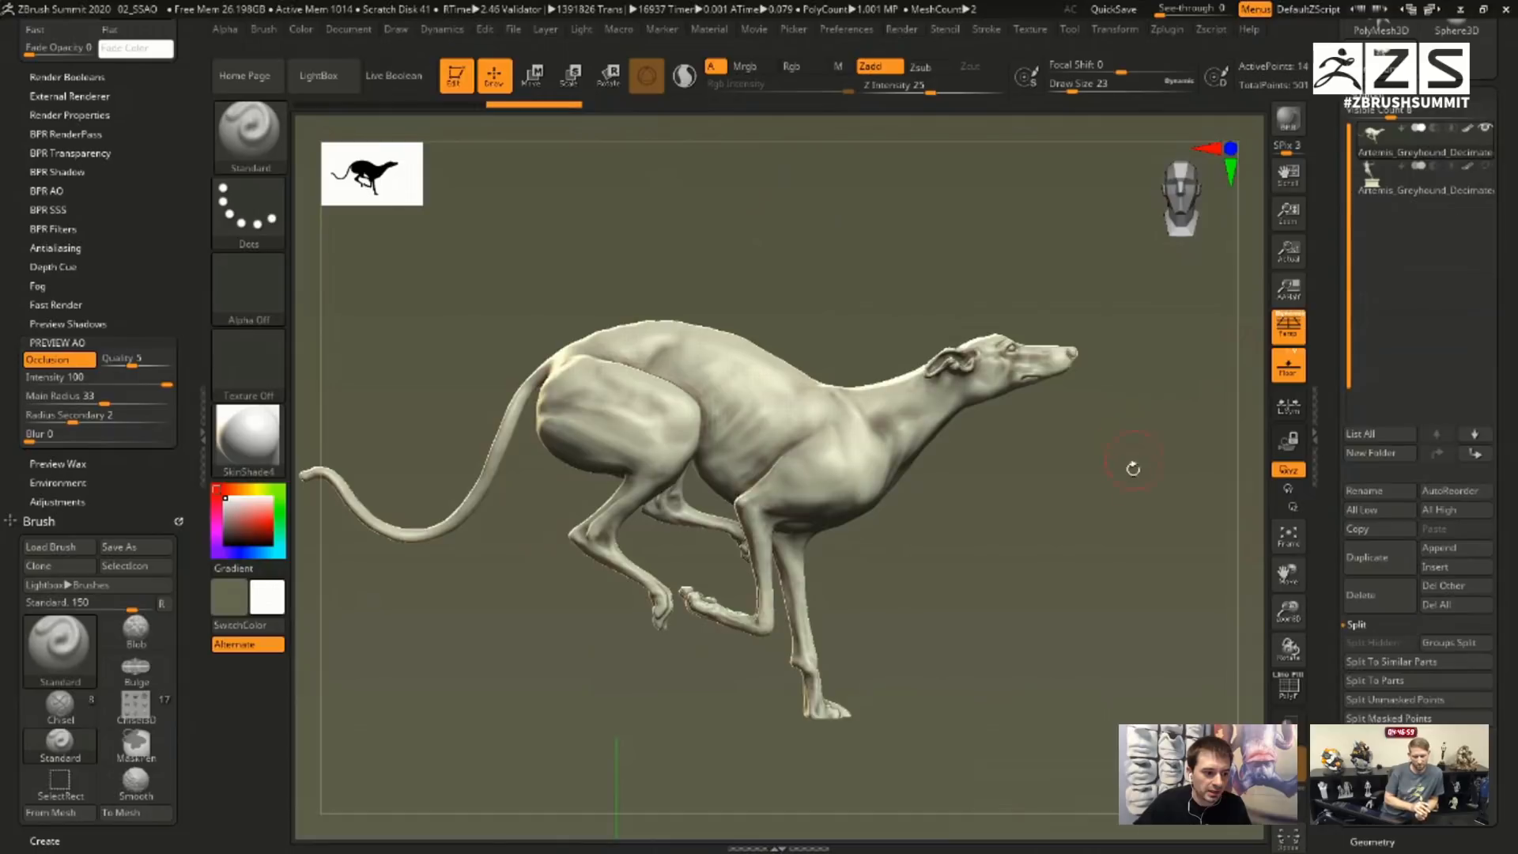
- Open the greyhound's Deformation settings and bring the Contrast deformation into view
mouse_move(1133, 469)
mouse_down()
mouse_move(1121, 475)
mouse_move(1135, 478)
mouse_up()
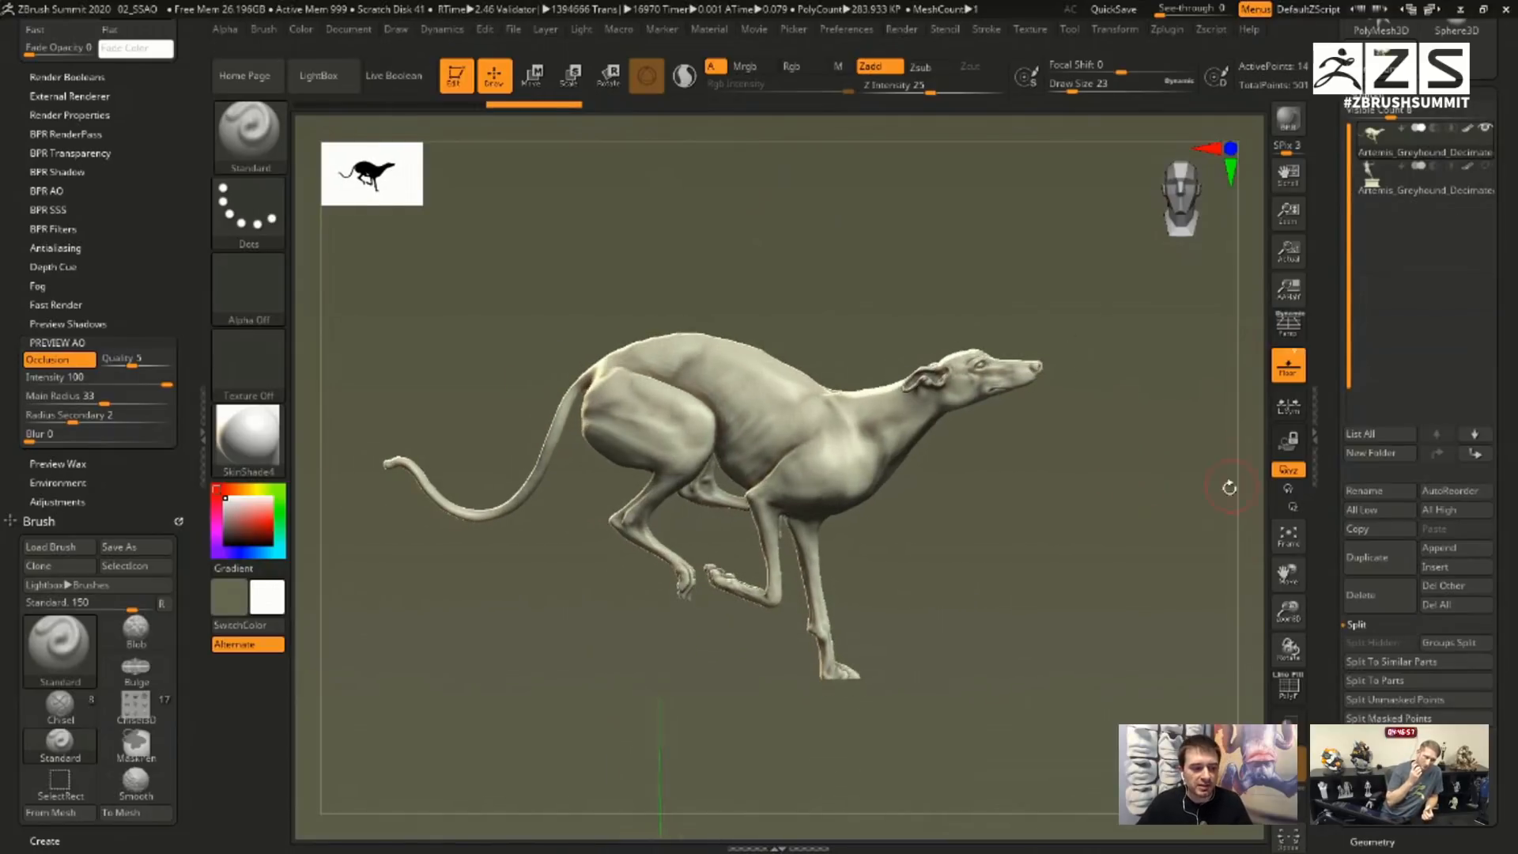
key(p)
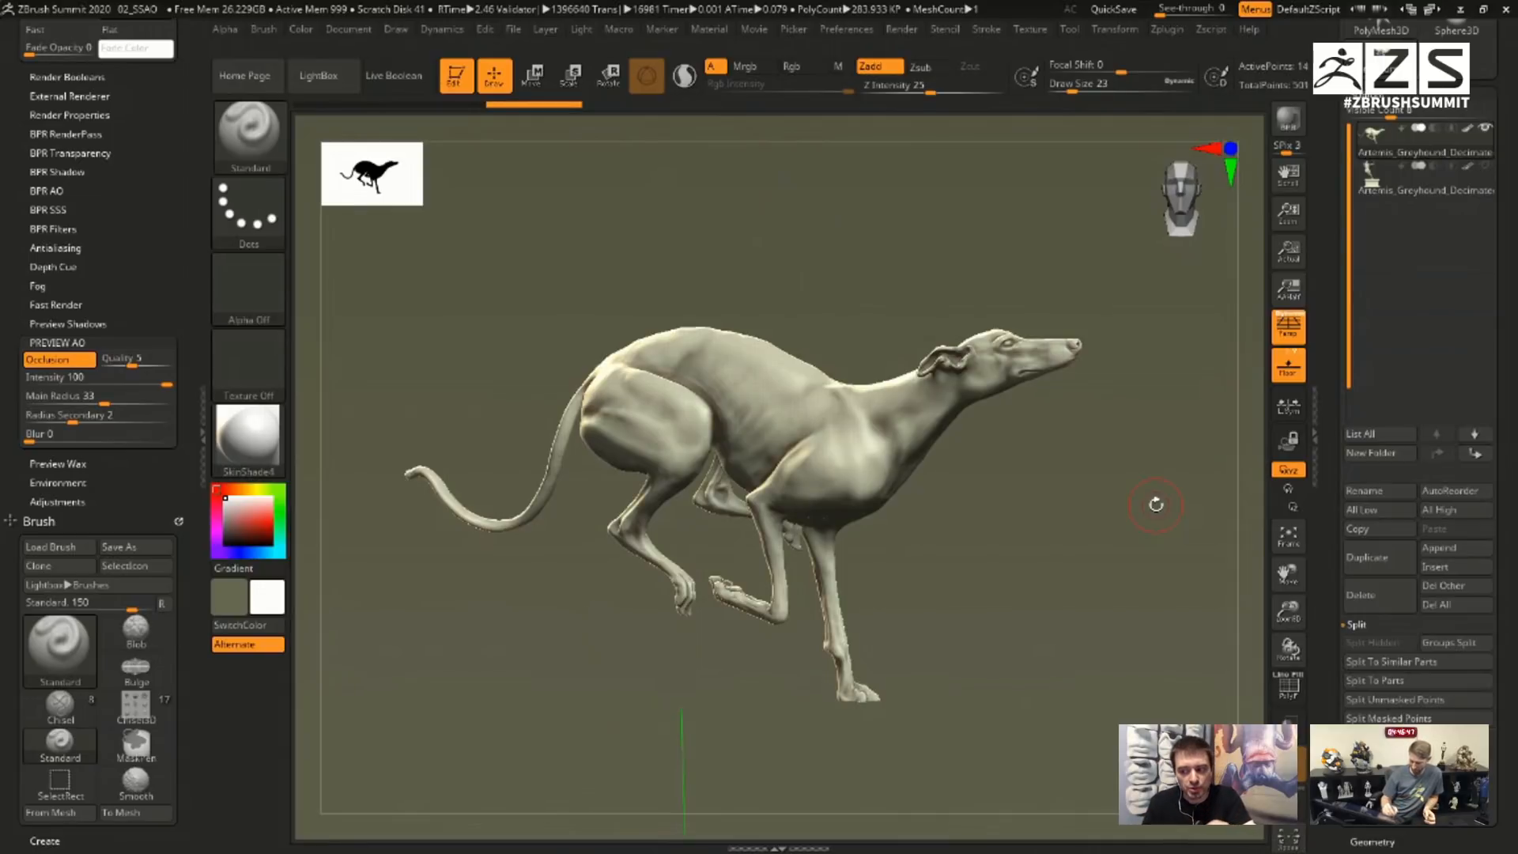
drag(1096, 494, 1143, 525)
drag(1333, 602, 1333, 400)
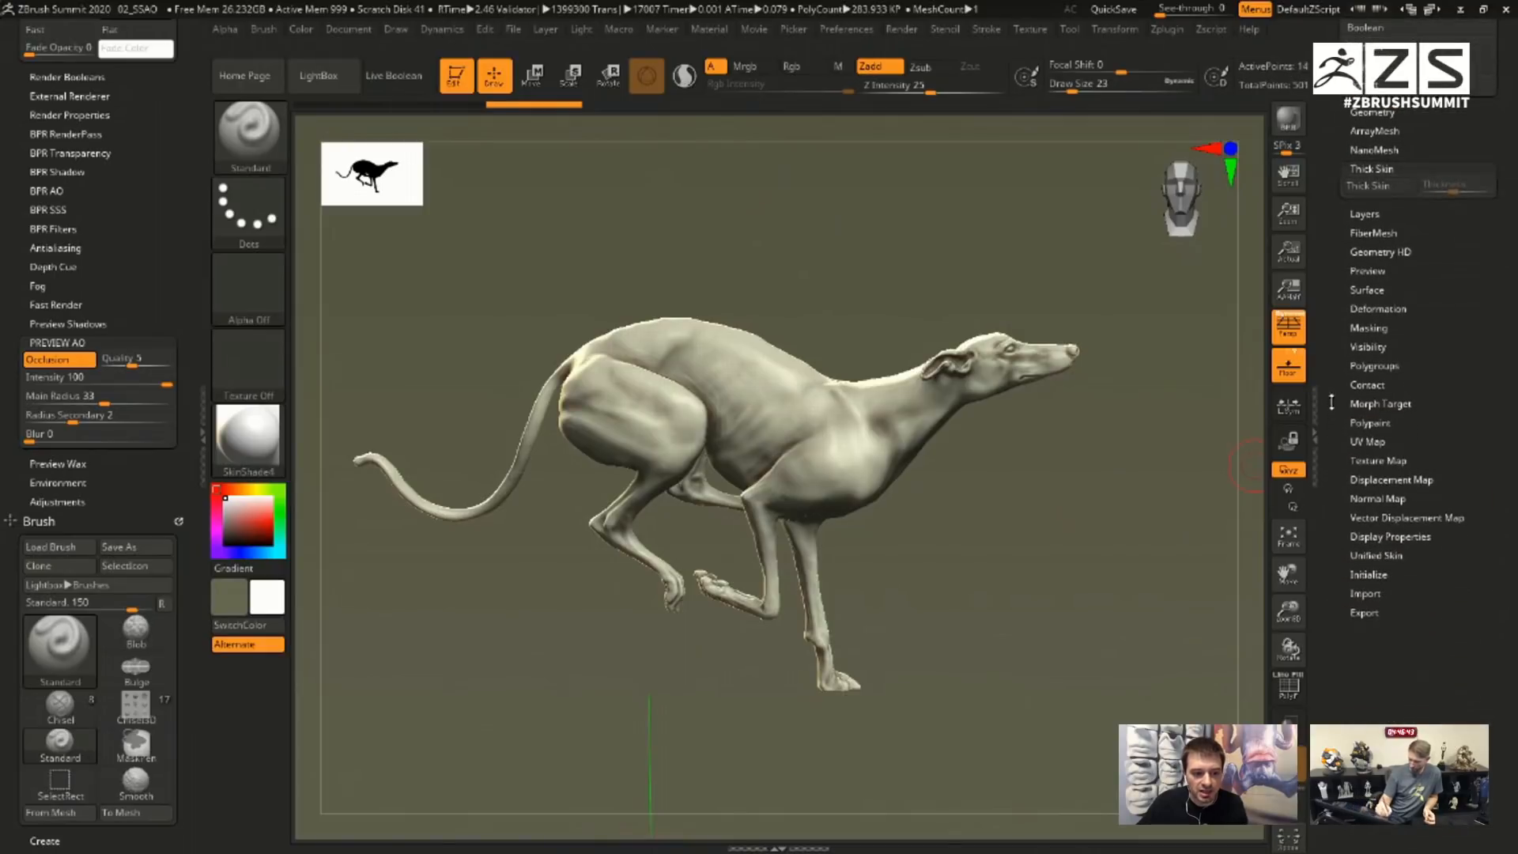
shift+click(1387, 307)
drag(1333, 479, 1332, 131)
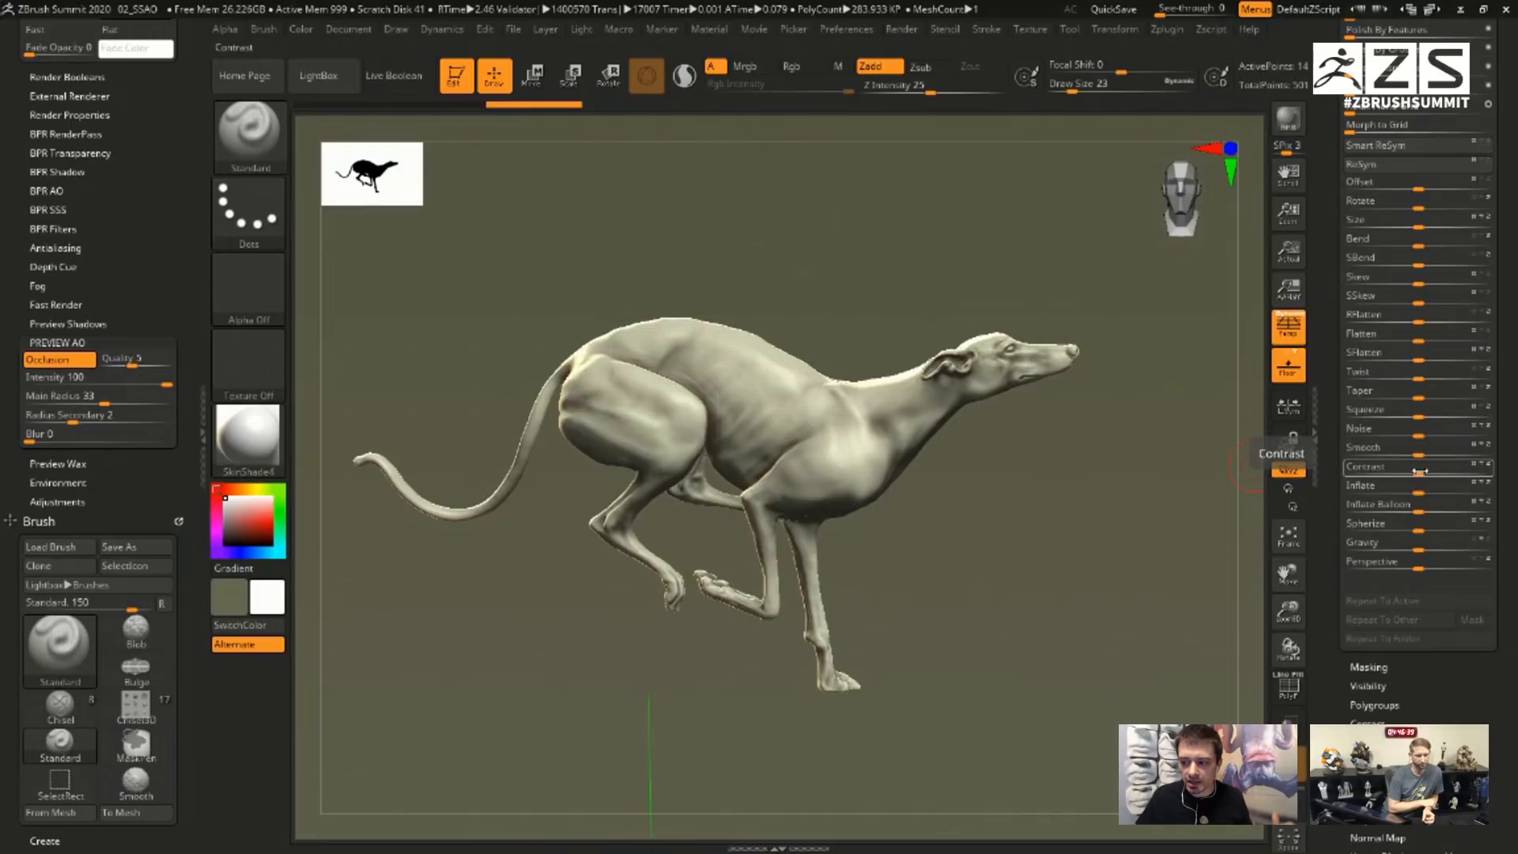
- Try a strong Contrast deformation on the greyhound and undo it
drag(1419, 472, 1497, 467)
alt+drag(1111, 498, 1144, 520)
key(ctrl+z)
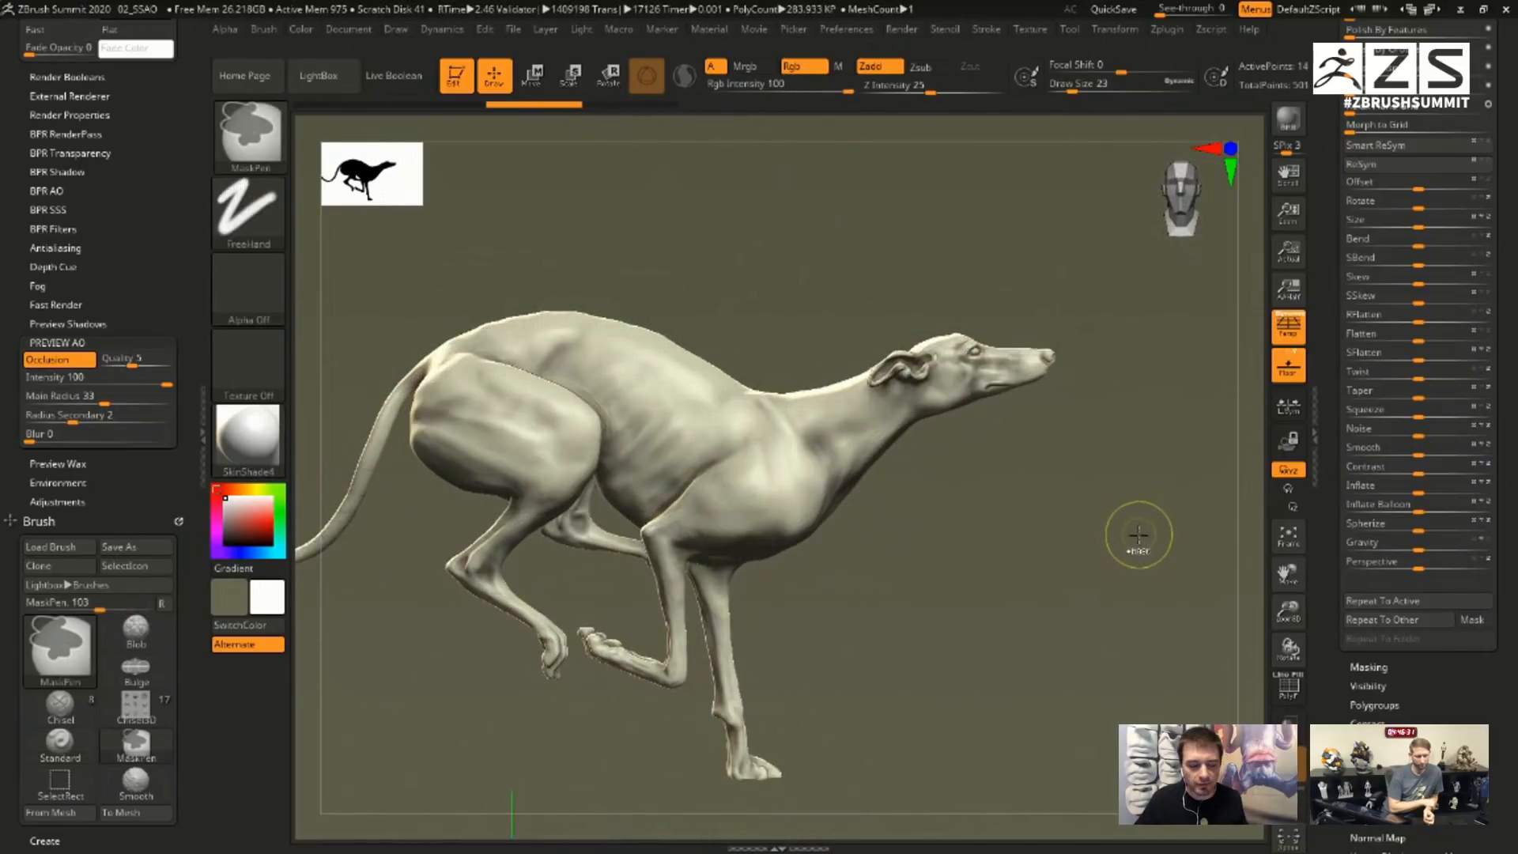
- Apply a strong positive Contrast deformation to the whole greyhound and inspect its body, neck and head
drag(1418, 468, 1511, 465)
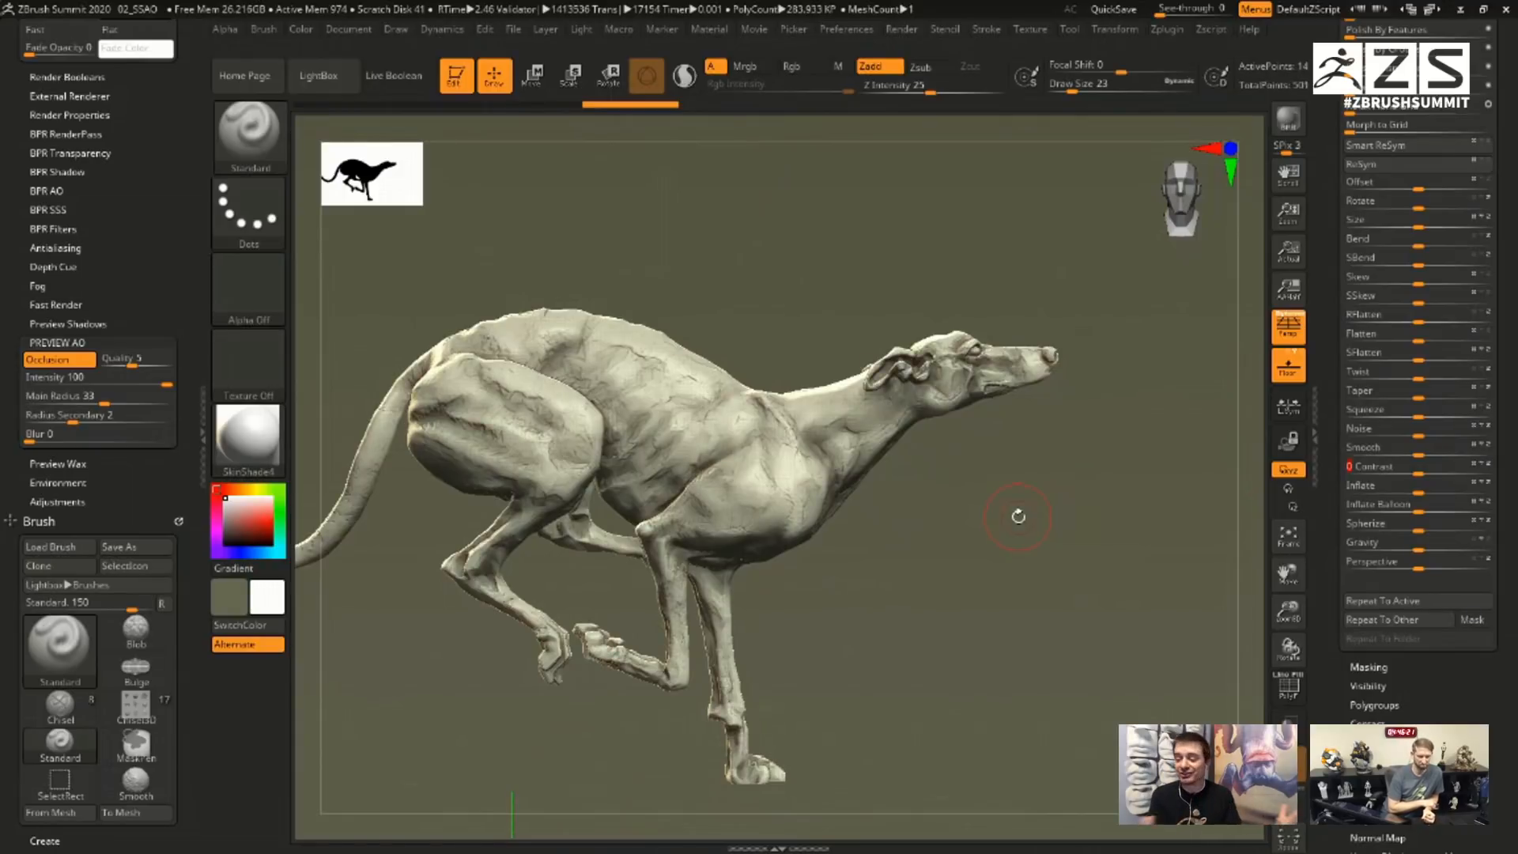
drag(1050, 448, 875, 515)
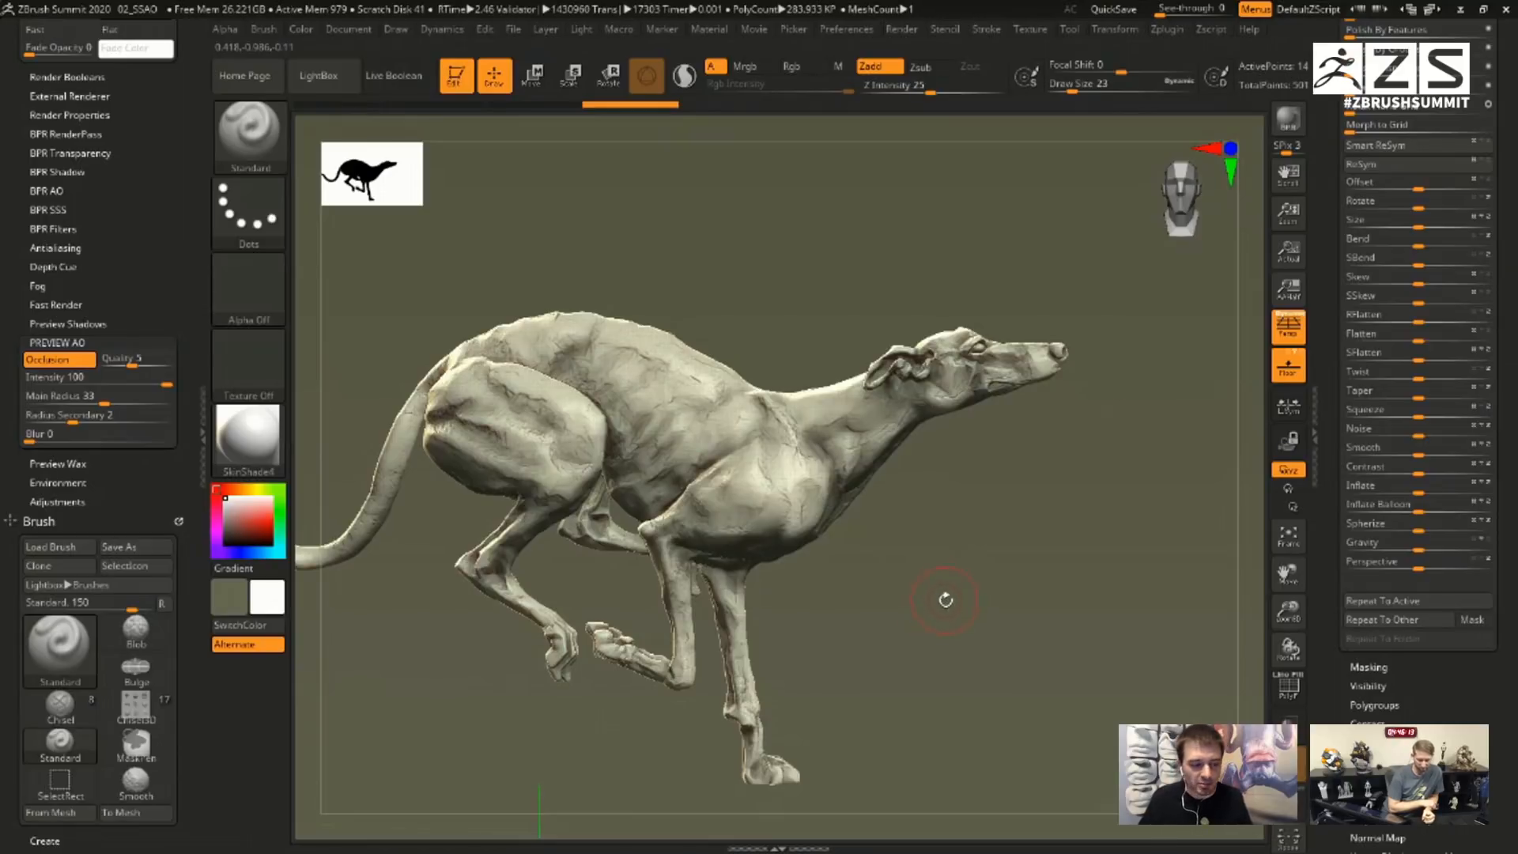
alt+drag(996, 620, 1033, 593)
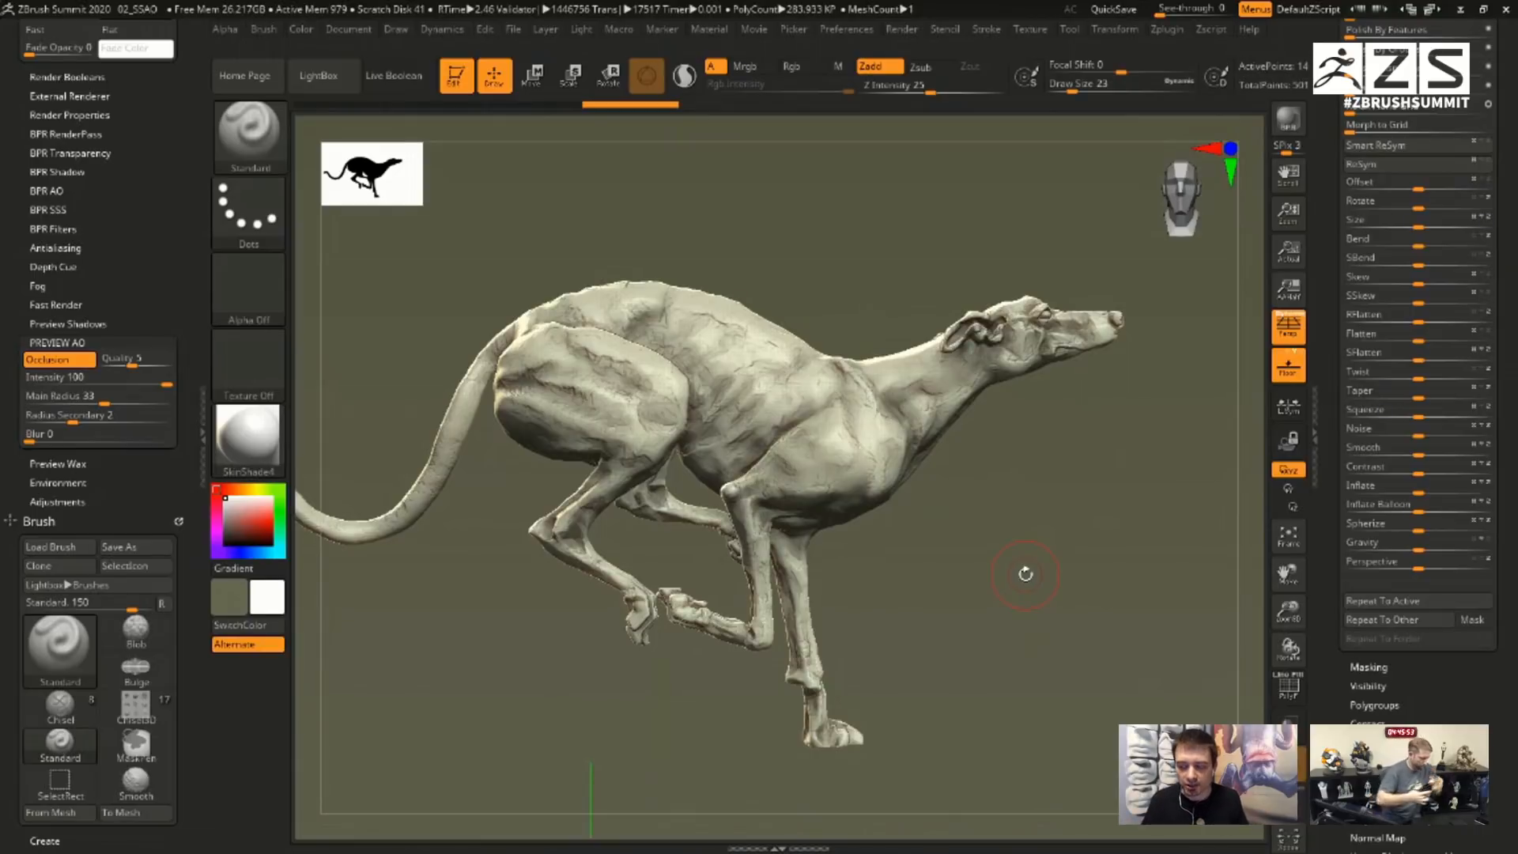
mouse_move(1067, 475)
mouse_down()
mouse_move(1016, 508)
mouse_move(1067, 495)
mouse_move(1043, 506)
mouse_move(1047, 525)
mouse_up()
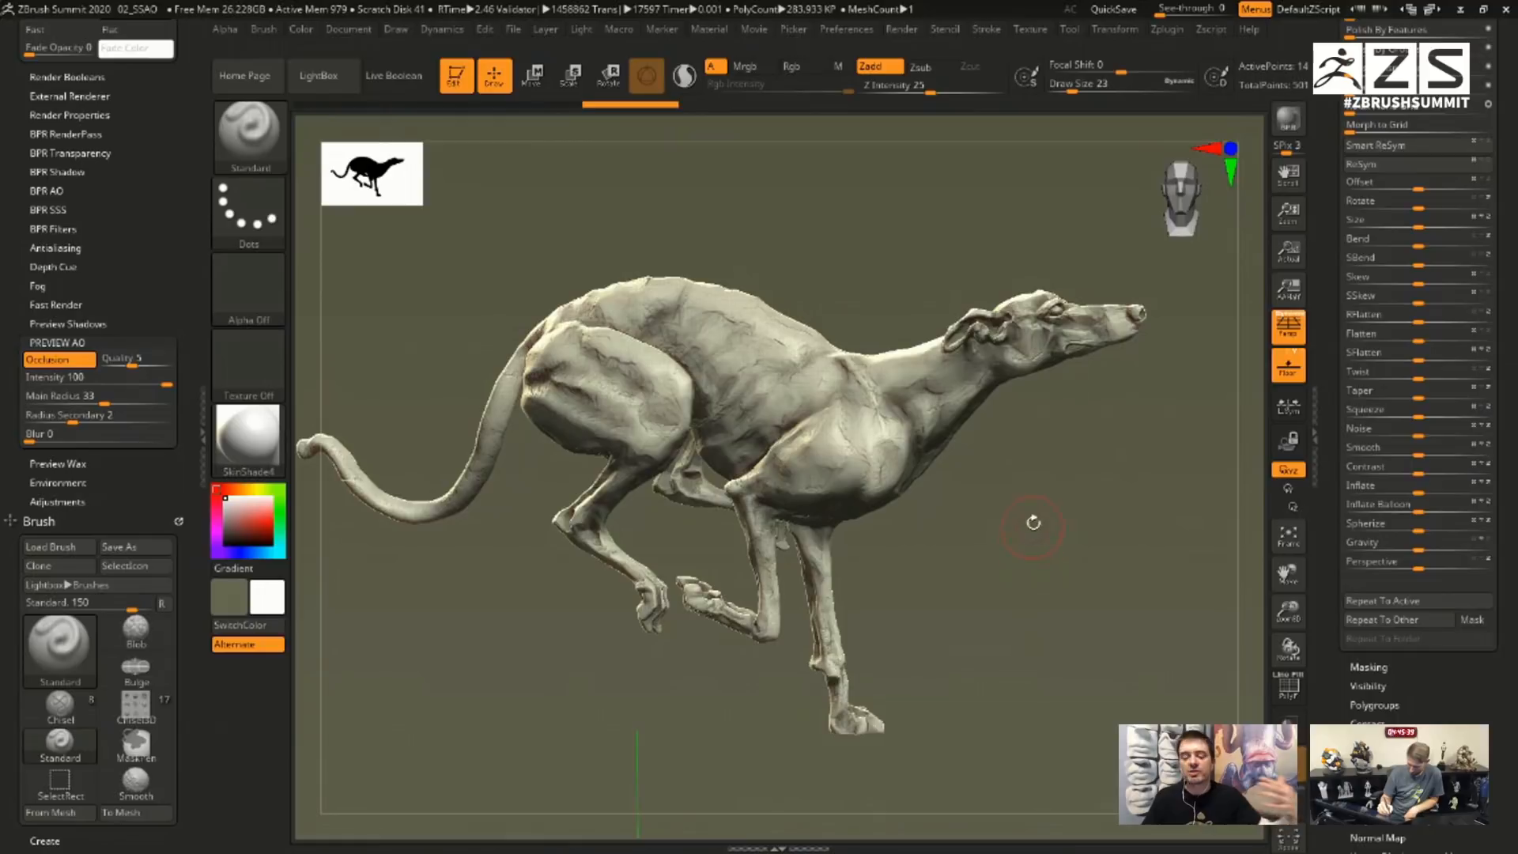
drag(1041, 526, 1034, 451)
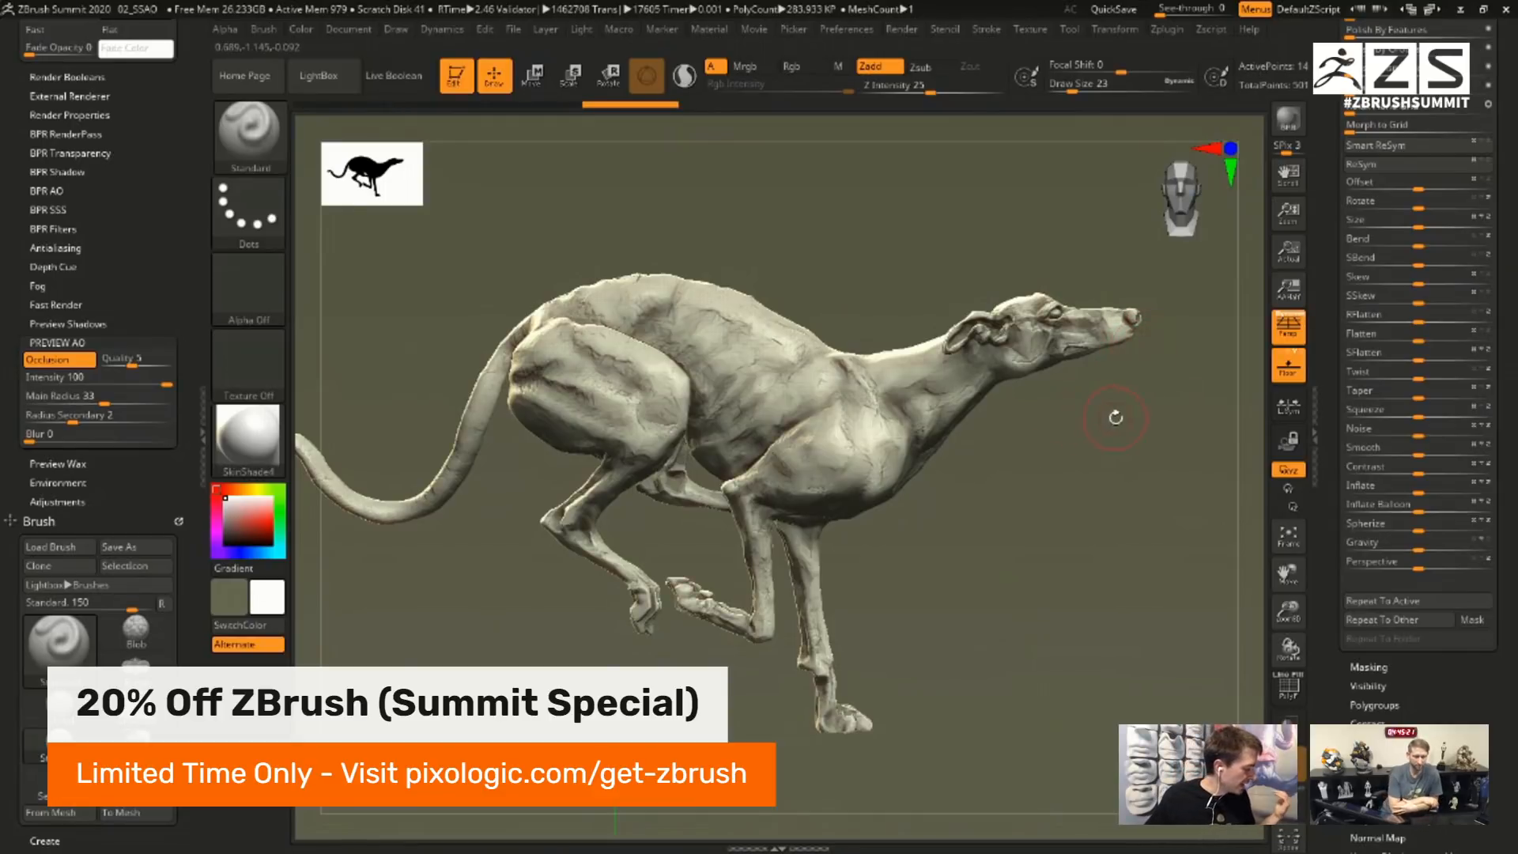
shift+drag(1102, 457, 1112, 456)
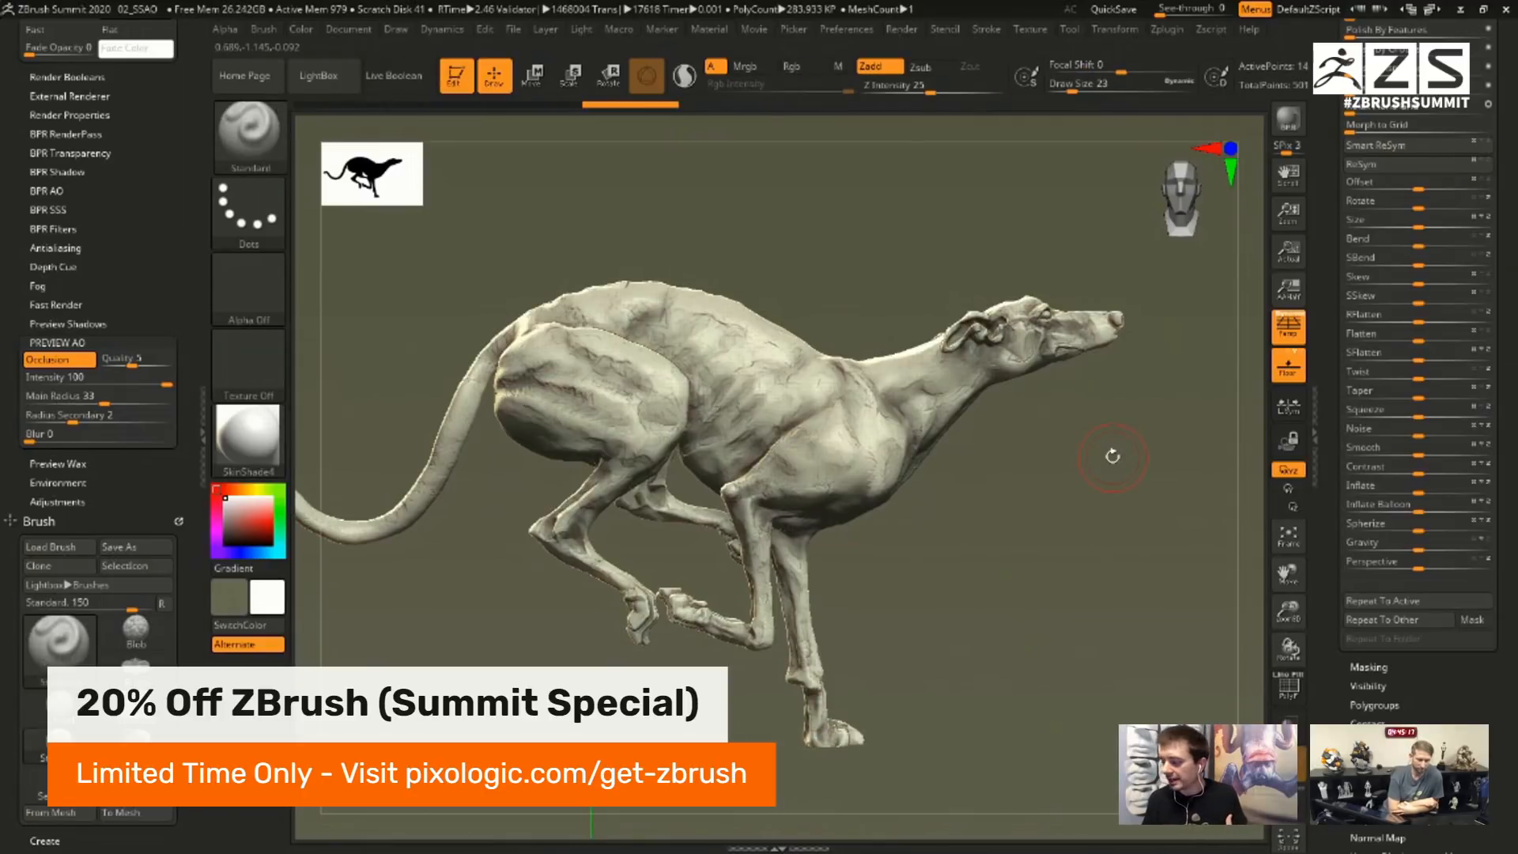
alt+drag(1086, 452, 991, 511)
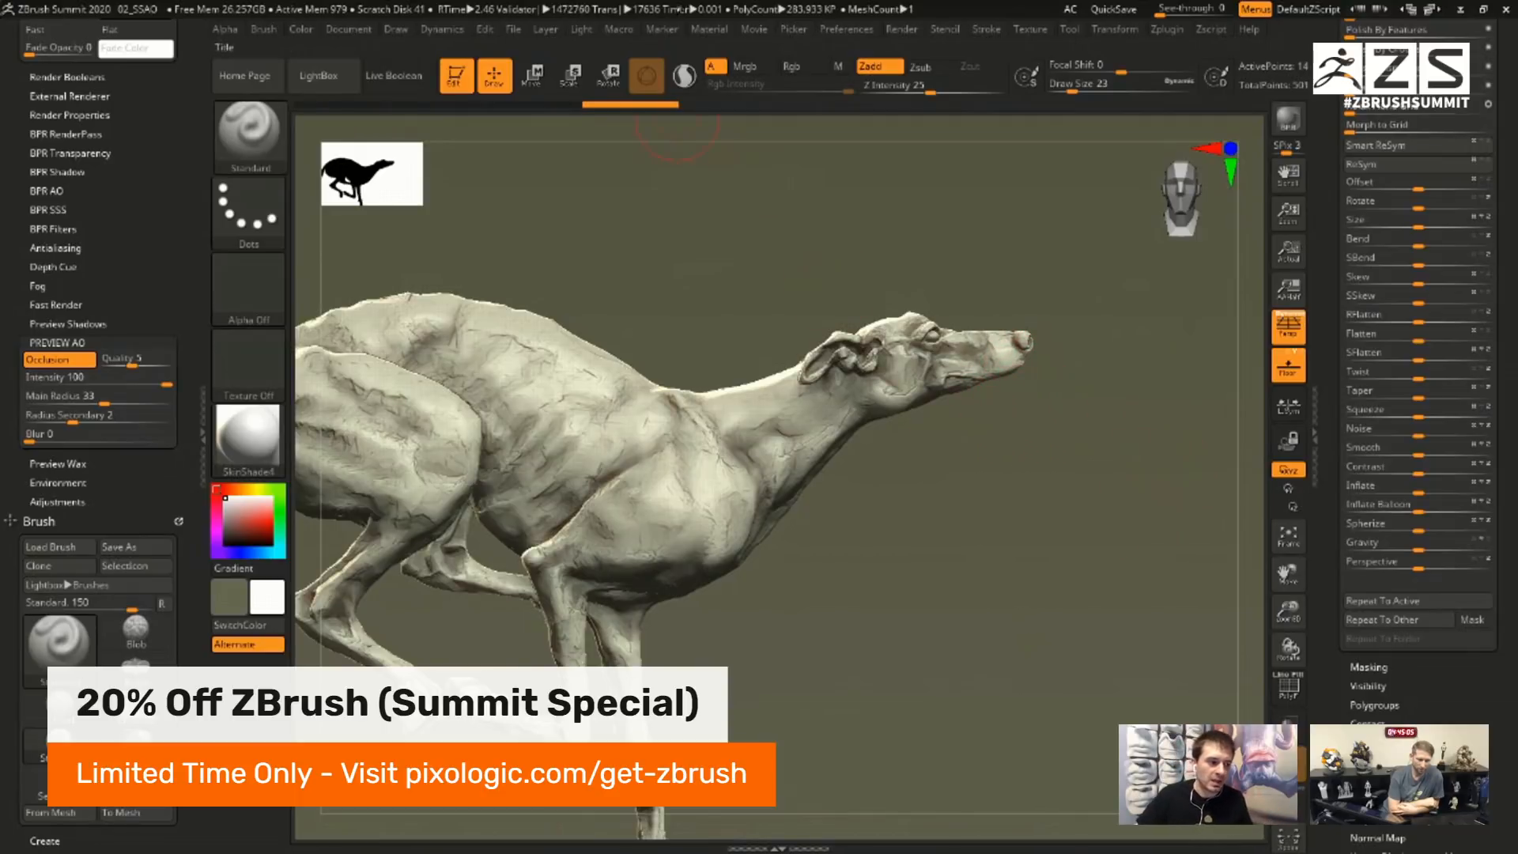
- Enable Sculptris Pro and select the ClayBuildup brush with a draw size of 12
click(684, 75)
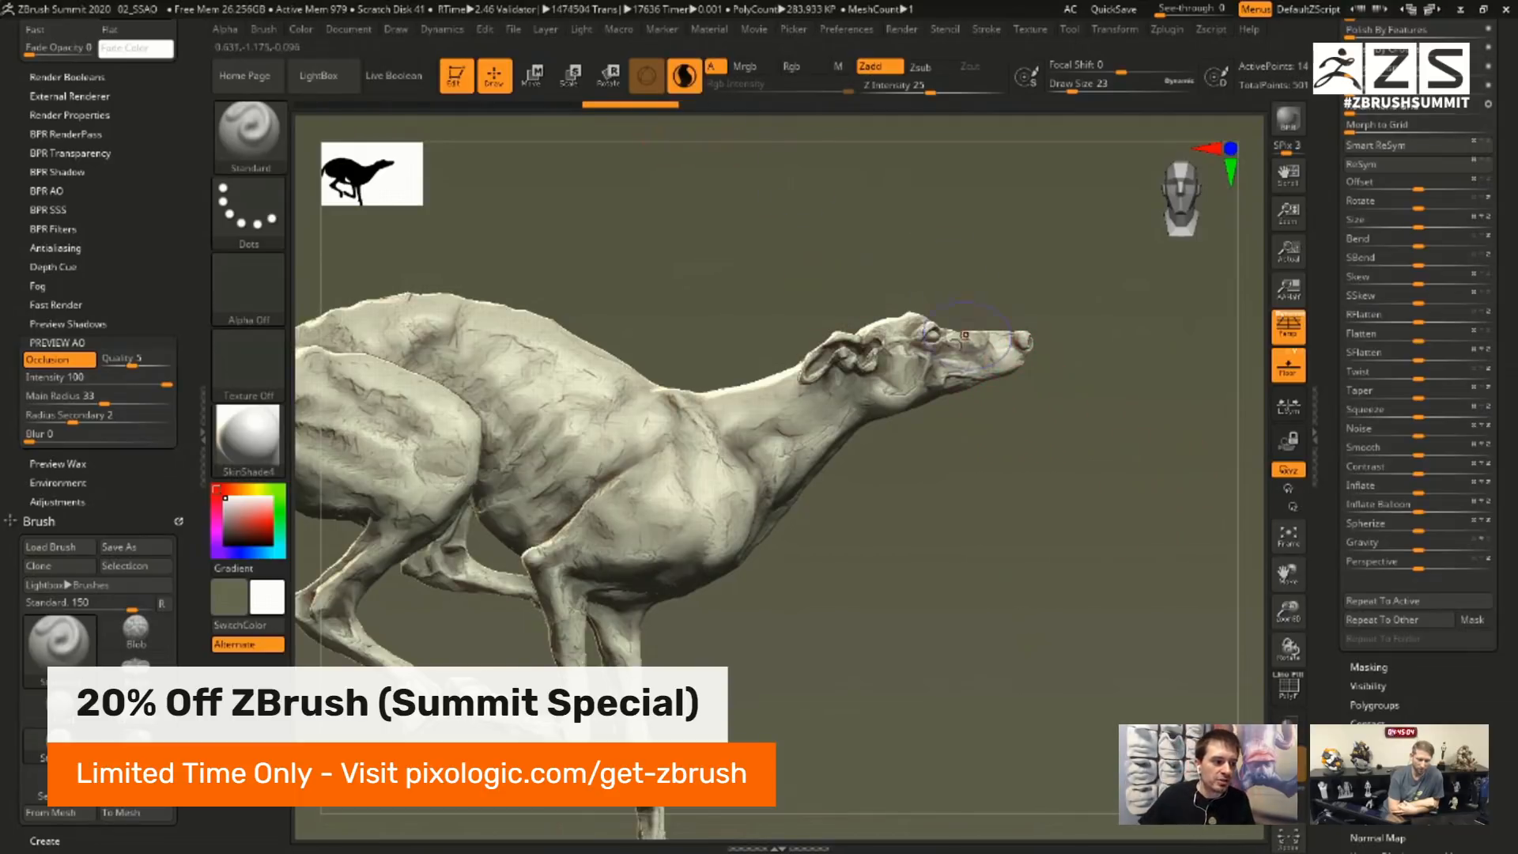
click(281, 175)
click(1002, 271)
ctrl+right_drag(1125, 300, 1134, 405)
key(s)
drag(1133, 405, 1121, 405)
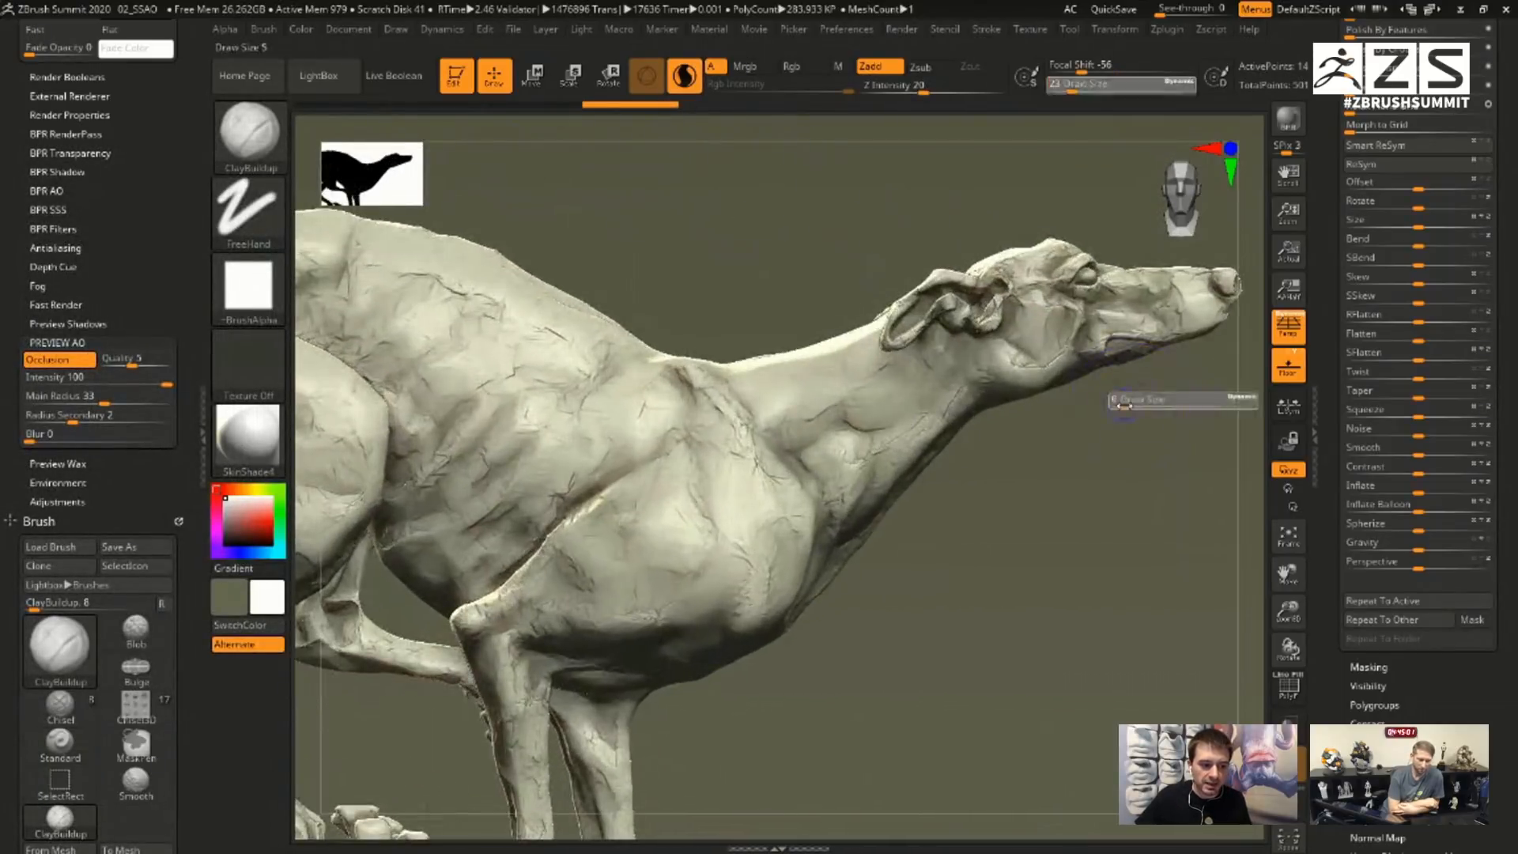
mouse_move(1121, 404)
right_down()
mouse_move(1104, 453)
mouse_move(1247, 606)
right_up()
key(s)
drag(1139, 609, 1152, 609)
right_drag(1152, 610, 1135, 613)
key(s)
drag(1133, 614, 1145, 614)
- Try ClayBuildup and smoothing strokes on the greyhound's neck with the wireframe displayed, undo them, and hide the wireframe
click(1287, 686)
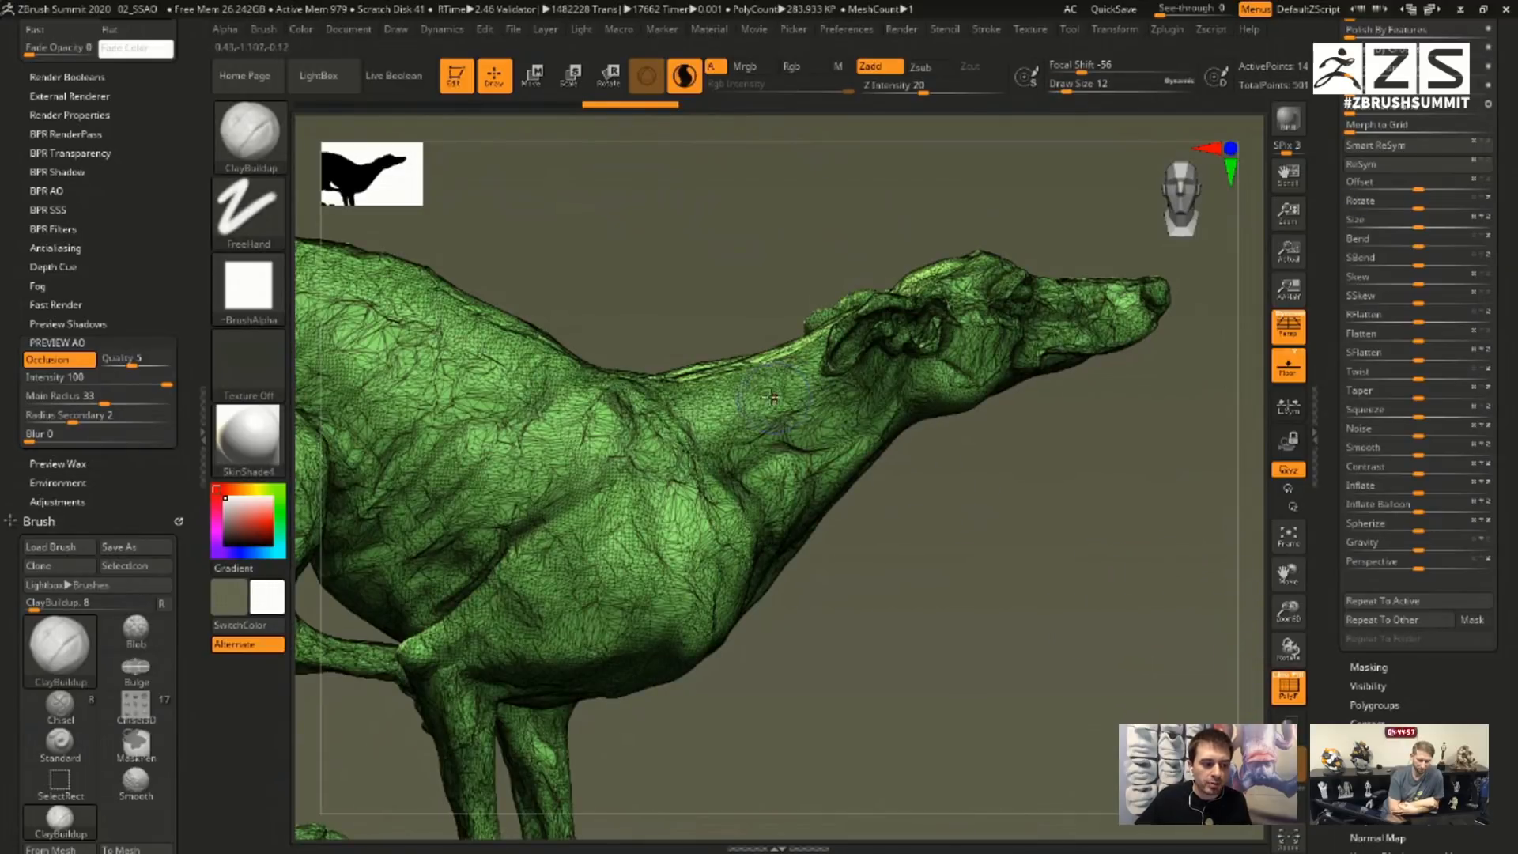
drag(747, 382, 794, 423)
ctrl+right_drag(1016, 569, 1028, 622)
key(s)
shift+drag(747, 435, 804, 433)
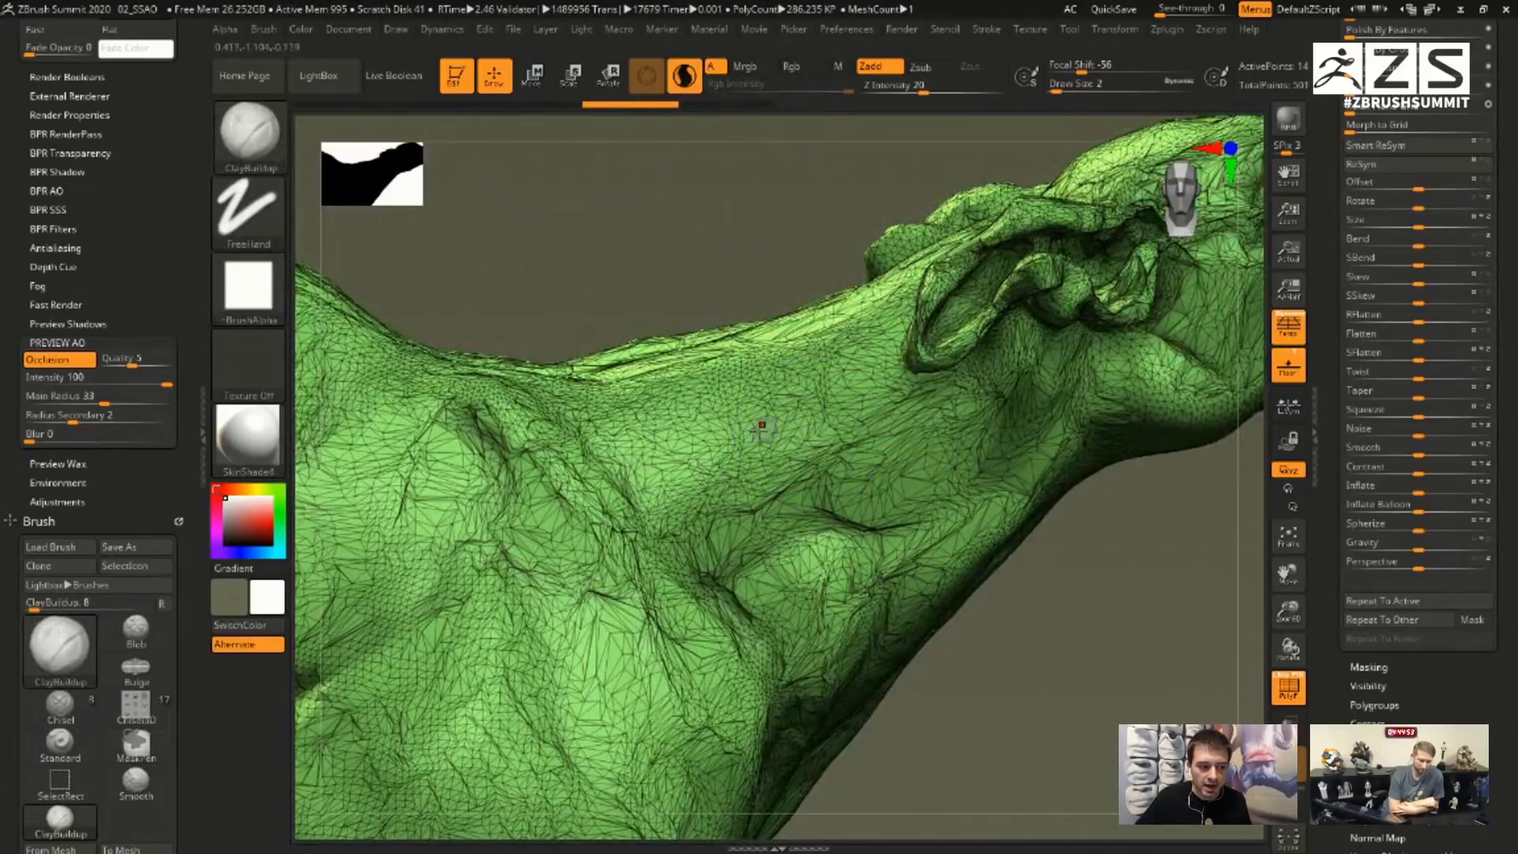
mouse_move(708, 424)
mouse_down()
mouse_move(732, 403)
mouse_move(851, 452)
mouse_move(894, 421)
mouse_up()
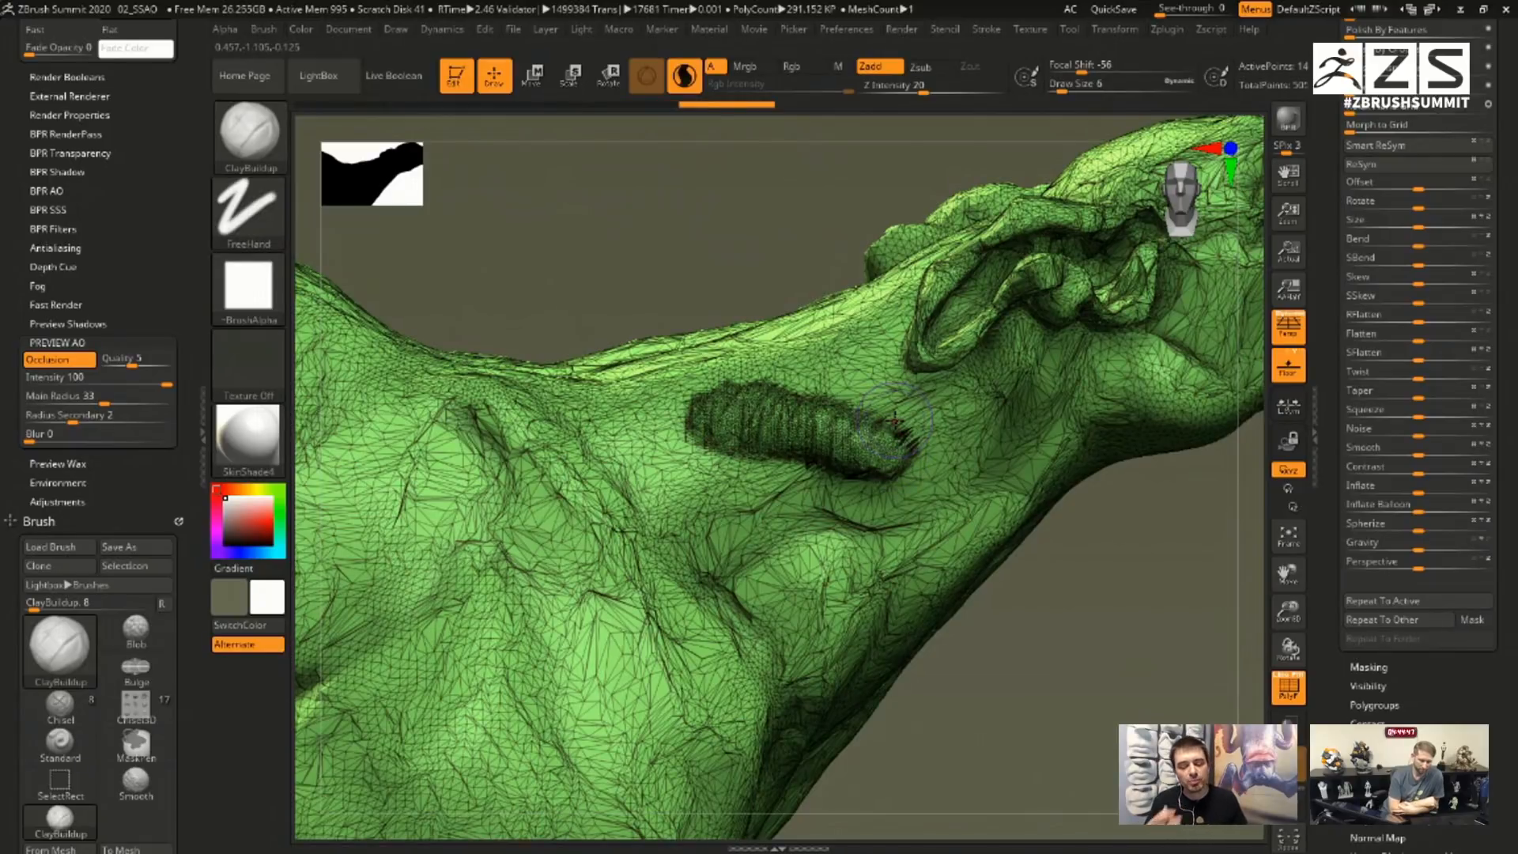
key(ctrl+z)
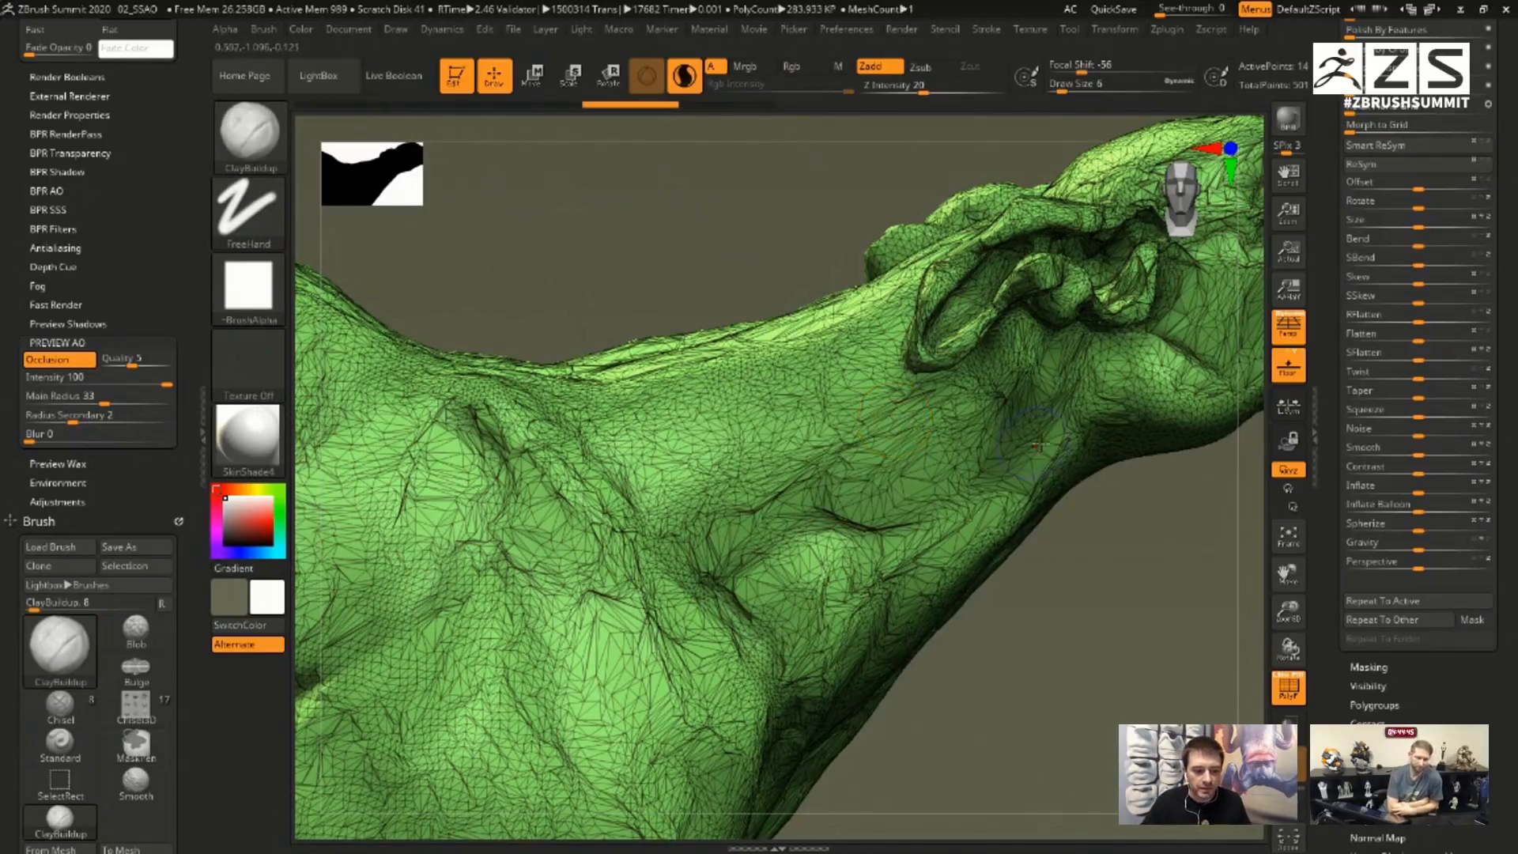
click(1286, 686)
right_drag(1101, 685, 1011, 492)
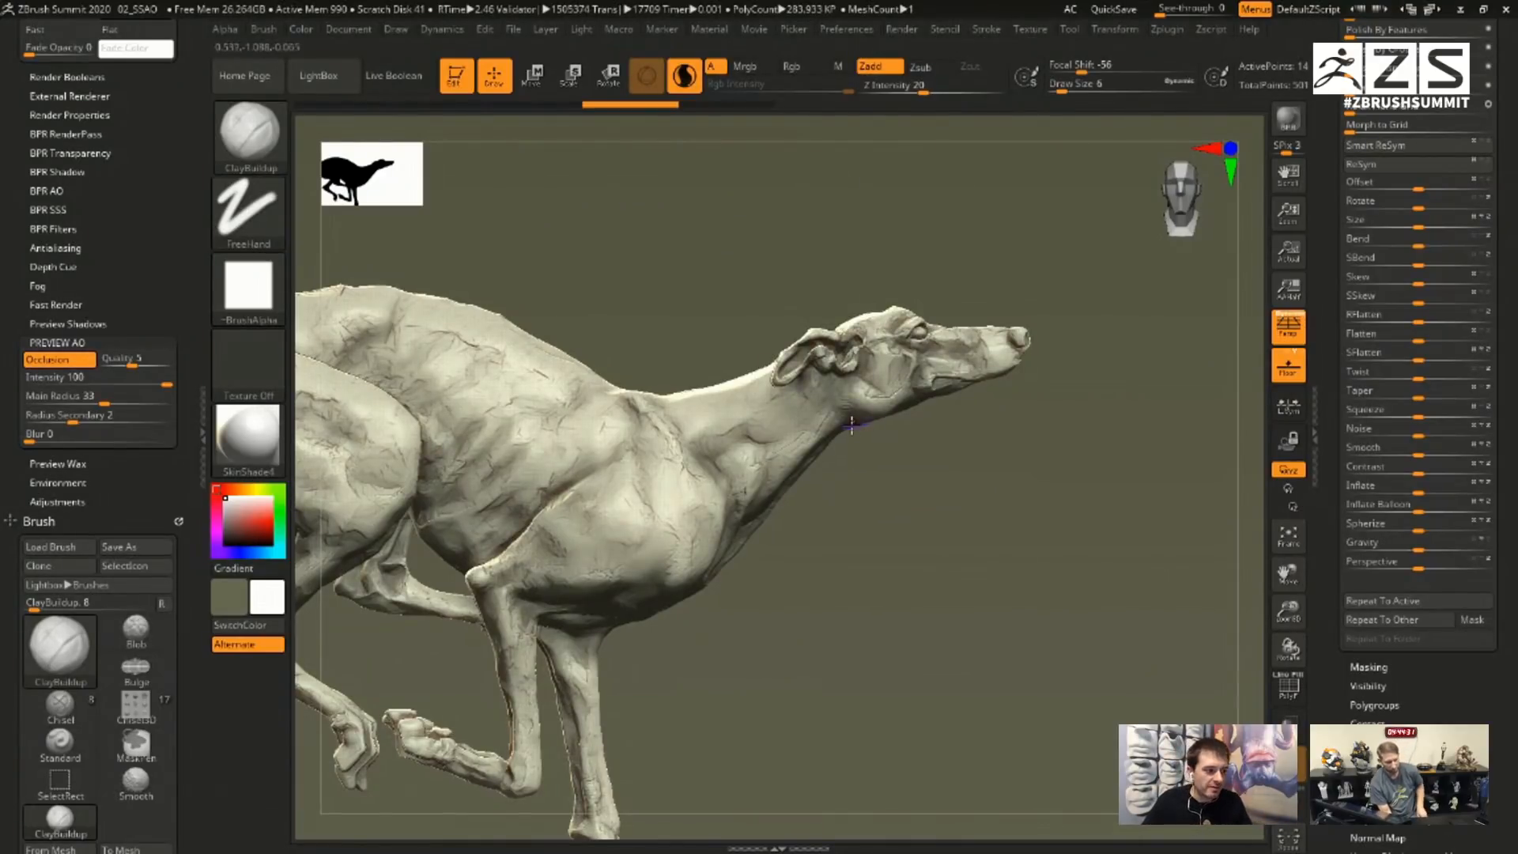
- Choose the SelectLasso brush for selections and isolate the greyhound's head with a lasso
key(ctrl+shift)
ctrl+shift+click(261, 138)
click(726, 220)
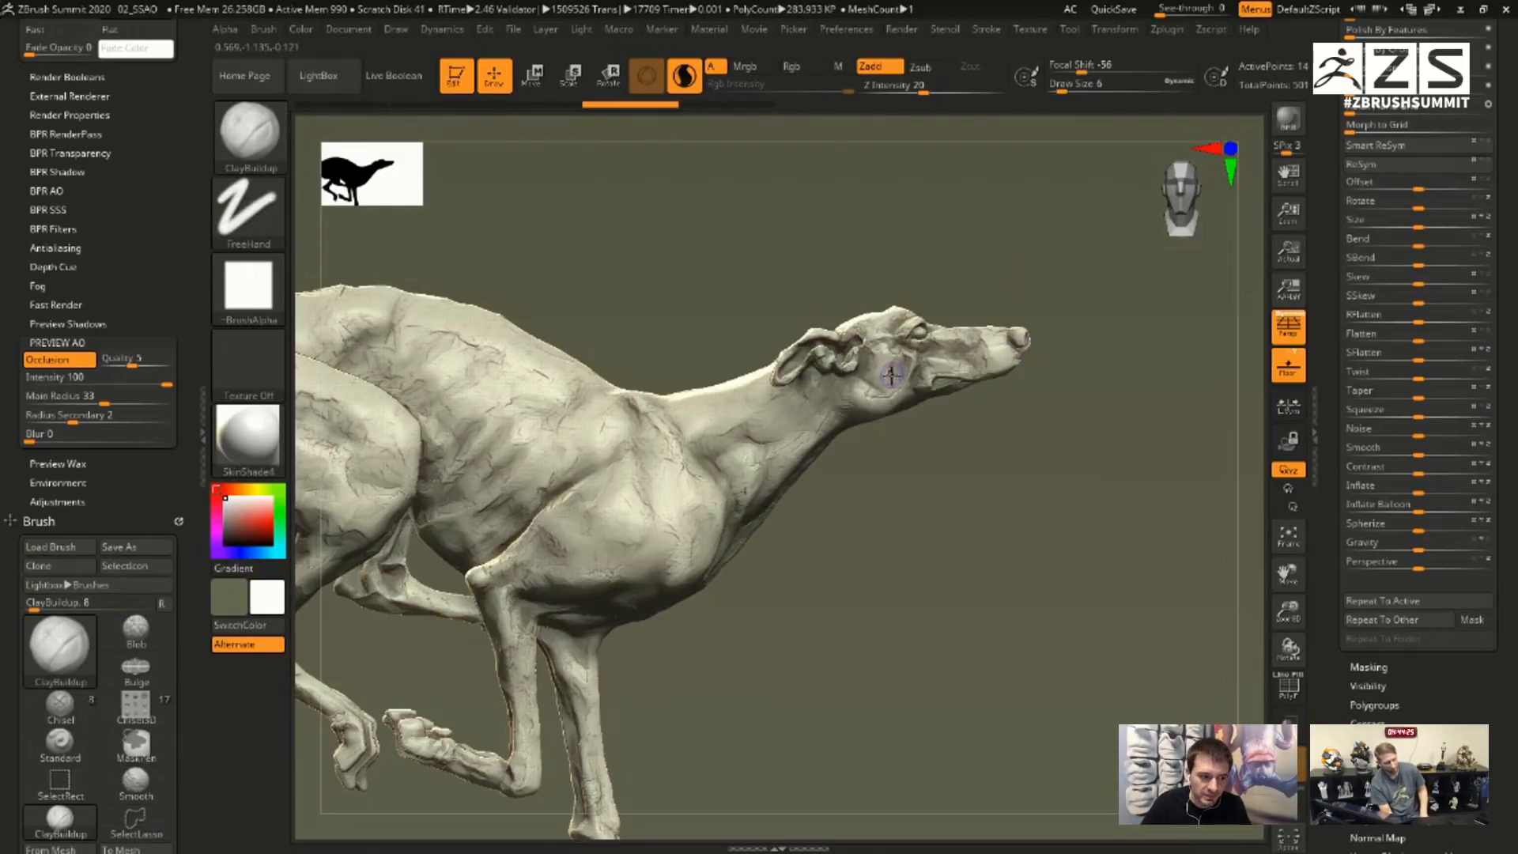
mouse_move(1057, 464)
mouse_down()
mouse_move(1016, 521)
mouse_move(1032, 478)
mouse_up()
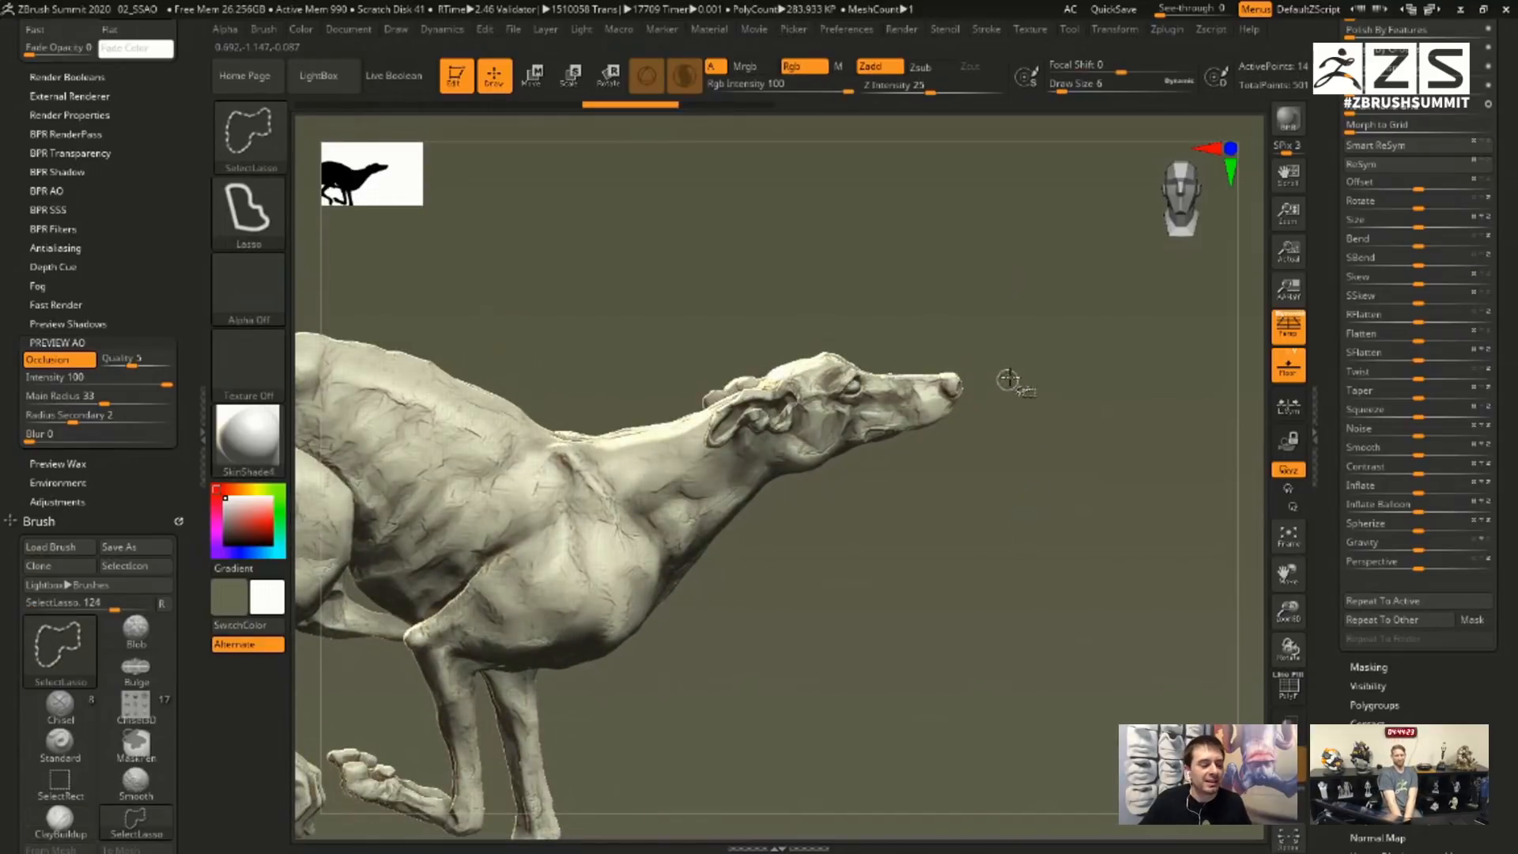
mouse_move(1010, 380)
ctrl+shift+mouse_down()
mouse_move(803, 295)
mouse_move(695, 440)
mouse_move(1004, 442)
ctrl+shift+mouse_up()
- Sculpt a small ClayBuildup patch on the back of the neck between the ears and display the wireframe
mouse_move(1080, 639)
mouse_down()
mouse_move(1036, 559)
mouse_move(1064, 674)
mouse_move(1073, 508)
mouse_move(1033, 619)
mouse_up()
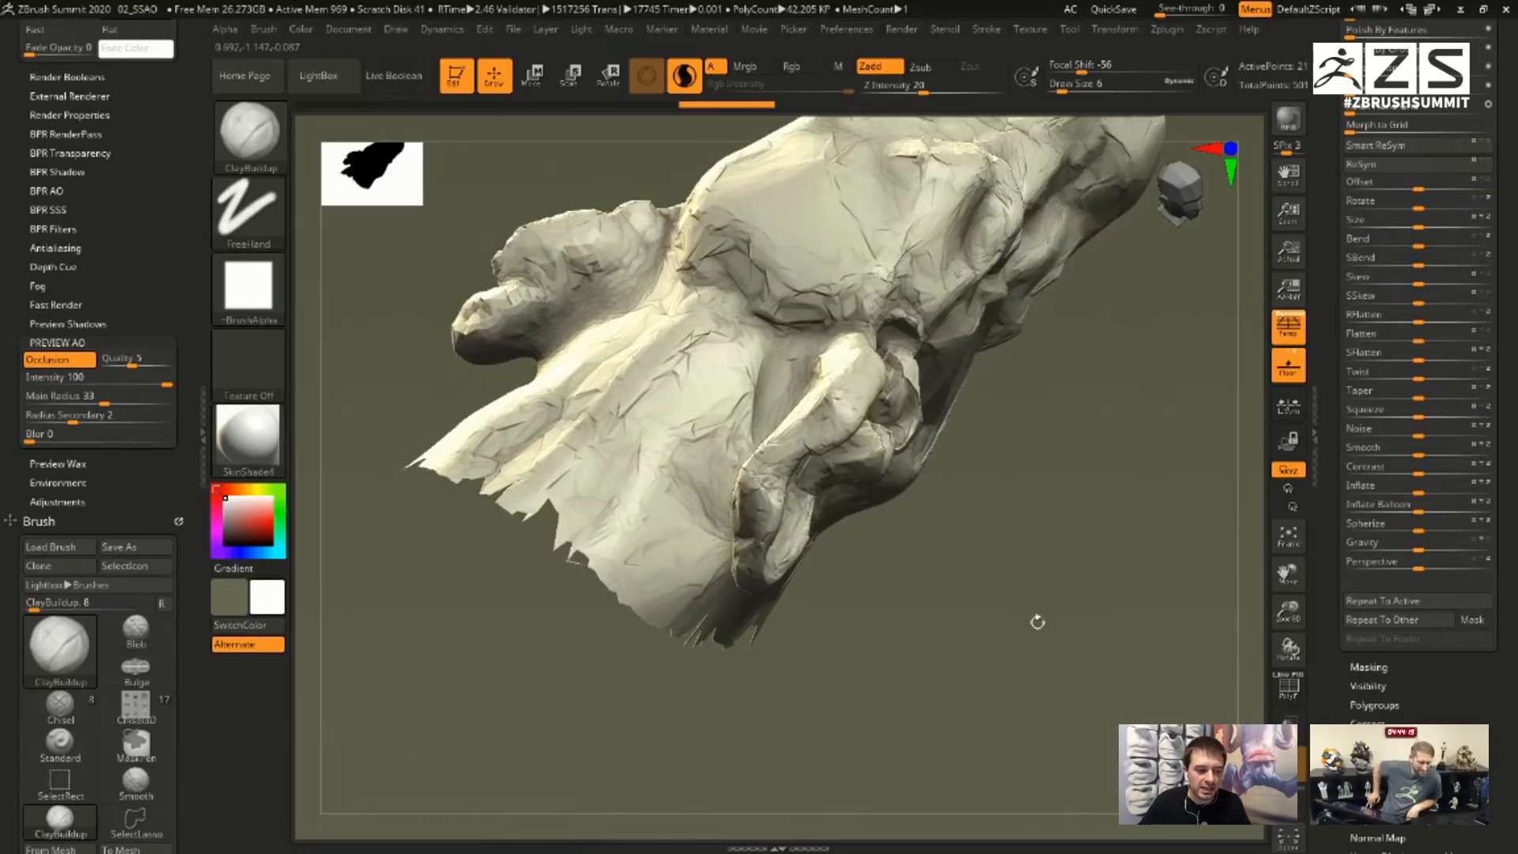
mouse_move(704, 316)
mouse_down()
mouse_move(708, 339)
mouse_move(675, 376)
mouse_move(714, 365)
mouse_up()
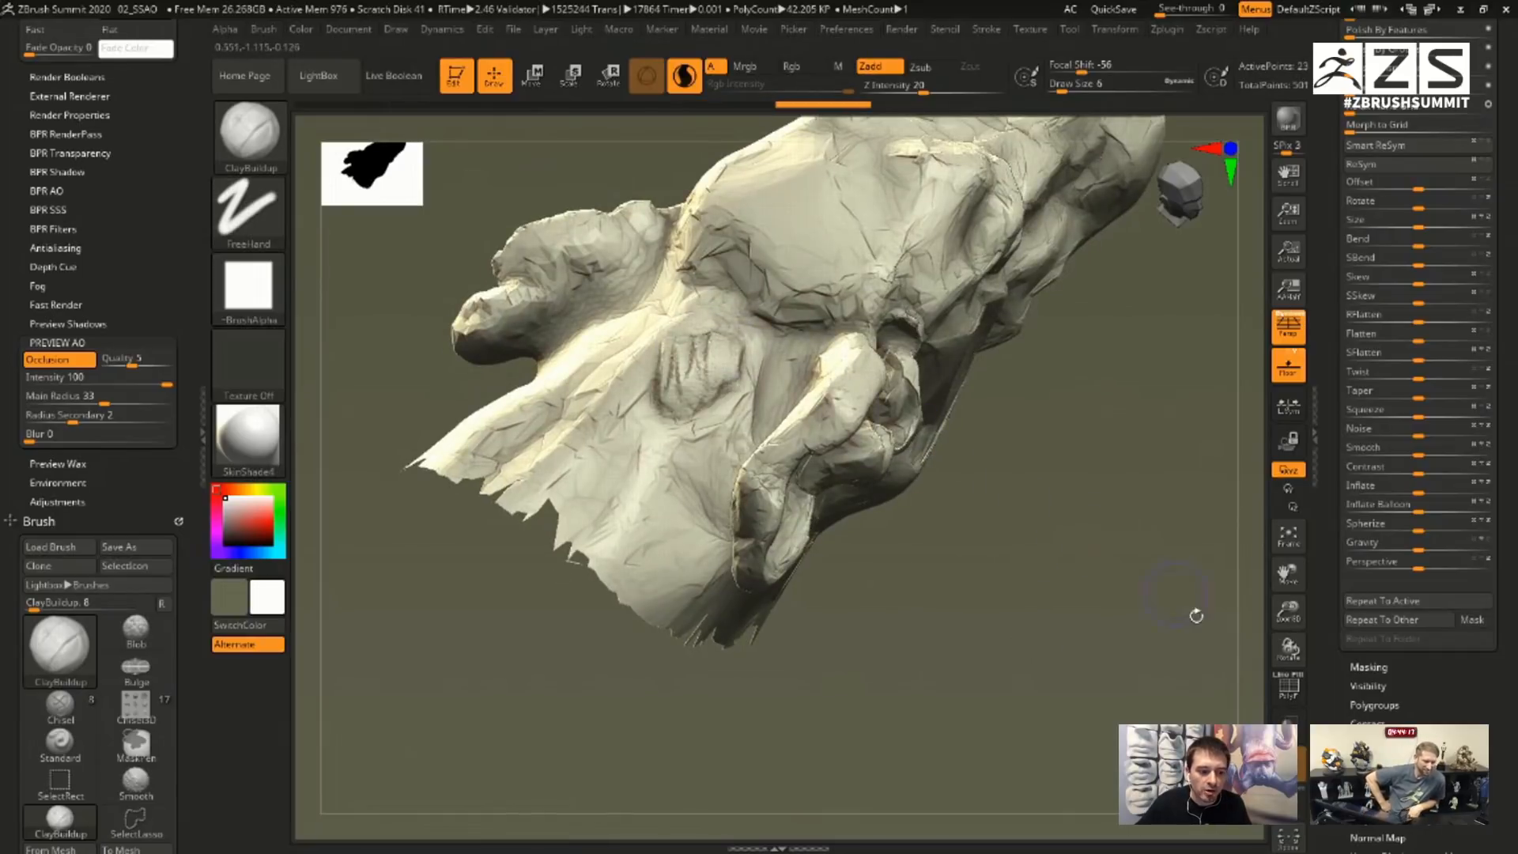
key(shift+f)
mouse_move(994, 604)
mouse_down()
mouse_move(1012, 599)
mouse_move(978, 504)
mouse_up()
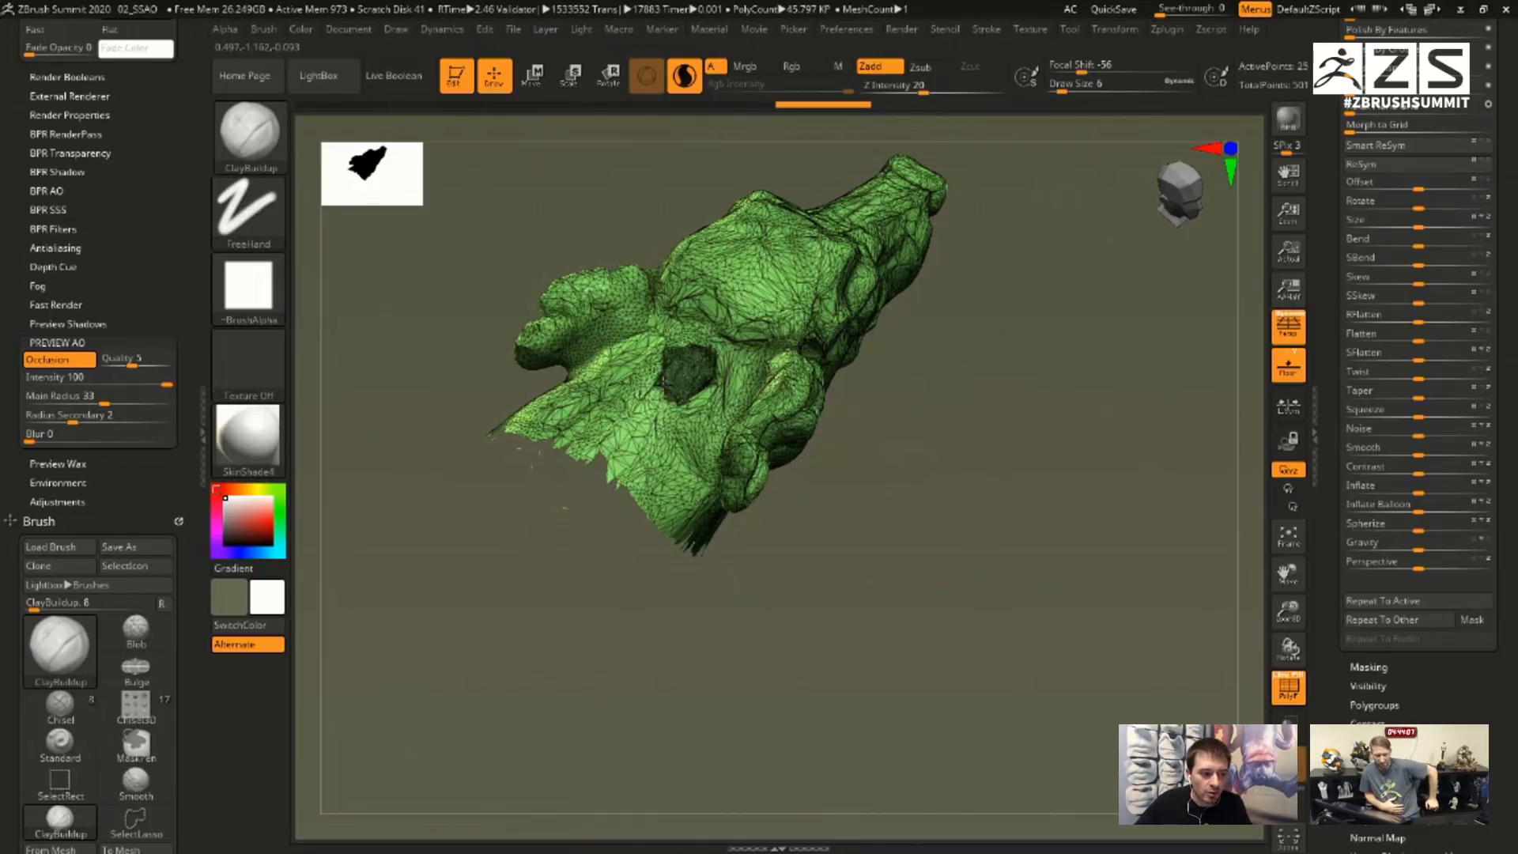
drag(1053, 514, 1155, 543)
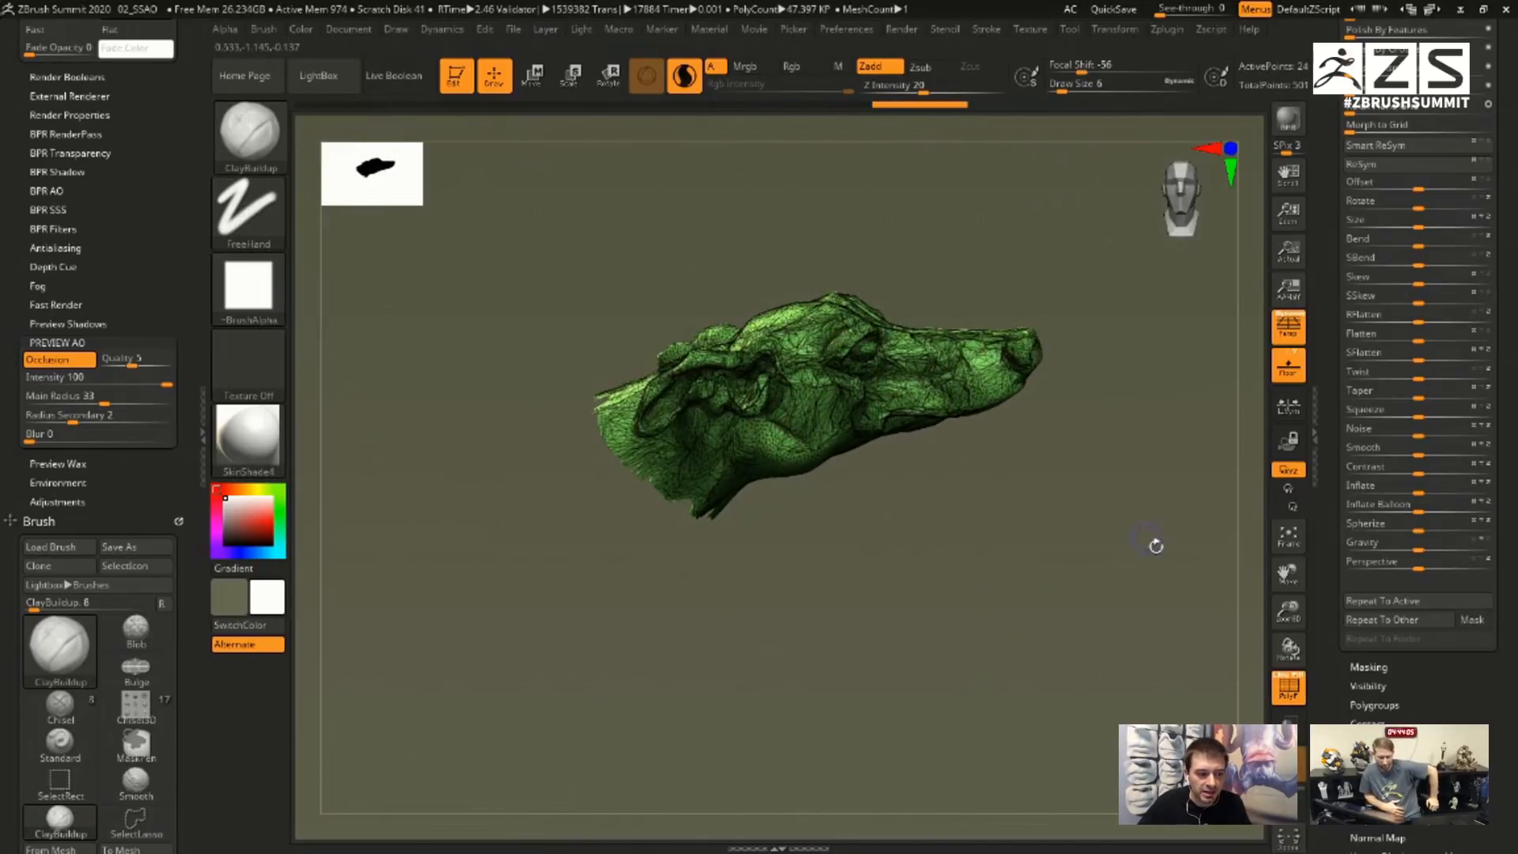
- Unhide the full greyhound, isolate its lower front legs with the selection lasso, and turn off the wireframe
ctrl+shift+click(1178, 632)
alt+drag(1193, 716, 1128, 586)
key(ctrl+shift+z)
alt+drag(823, 695, 1067, 455)
drag(979, 514, 896, 491)
mouse_move(746, 372)
ctrl+shift+mouse_down()
mouse_move(924, 479)
mouse_move(802, 613)
ctrl+shift+mouse_up()
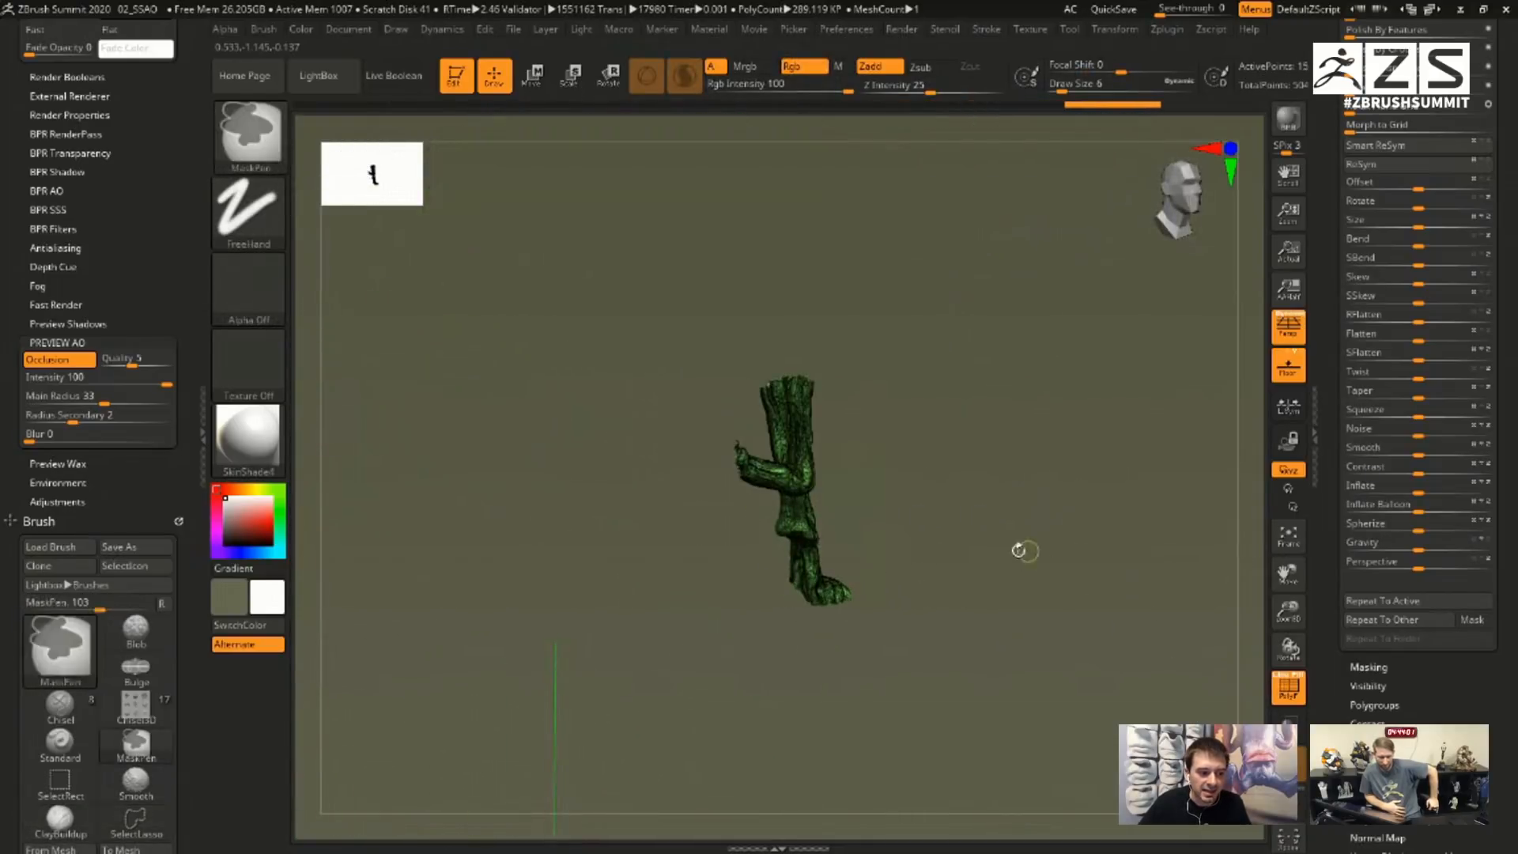
mouse_move(1023, 549)
mouse_down()
mouse_move(1017, 464)
mouse_move(1042, 513)
mouse_up()
click(1286, 686)
- Set the draw size to 7 and add ClayBuildup strokes along the upper shaft of the straight front leg
mouse_move(1169, 566)
mouse_down()
mouse_move(1115, 389)
mouse_move(1033, 460)
mouse_move(988, 389)
mouse_up()
key(s)
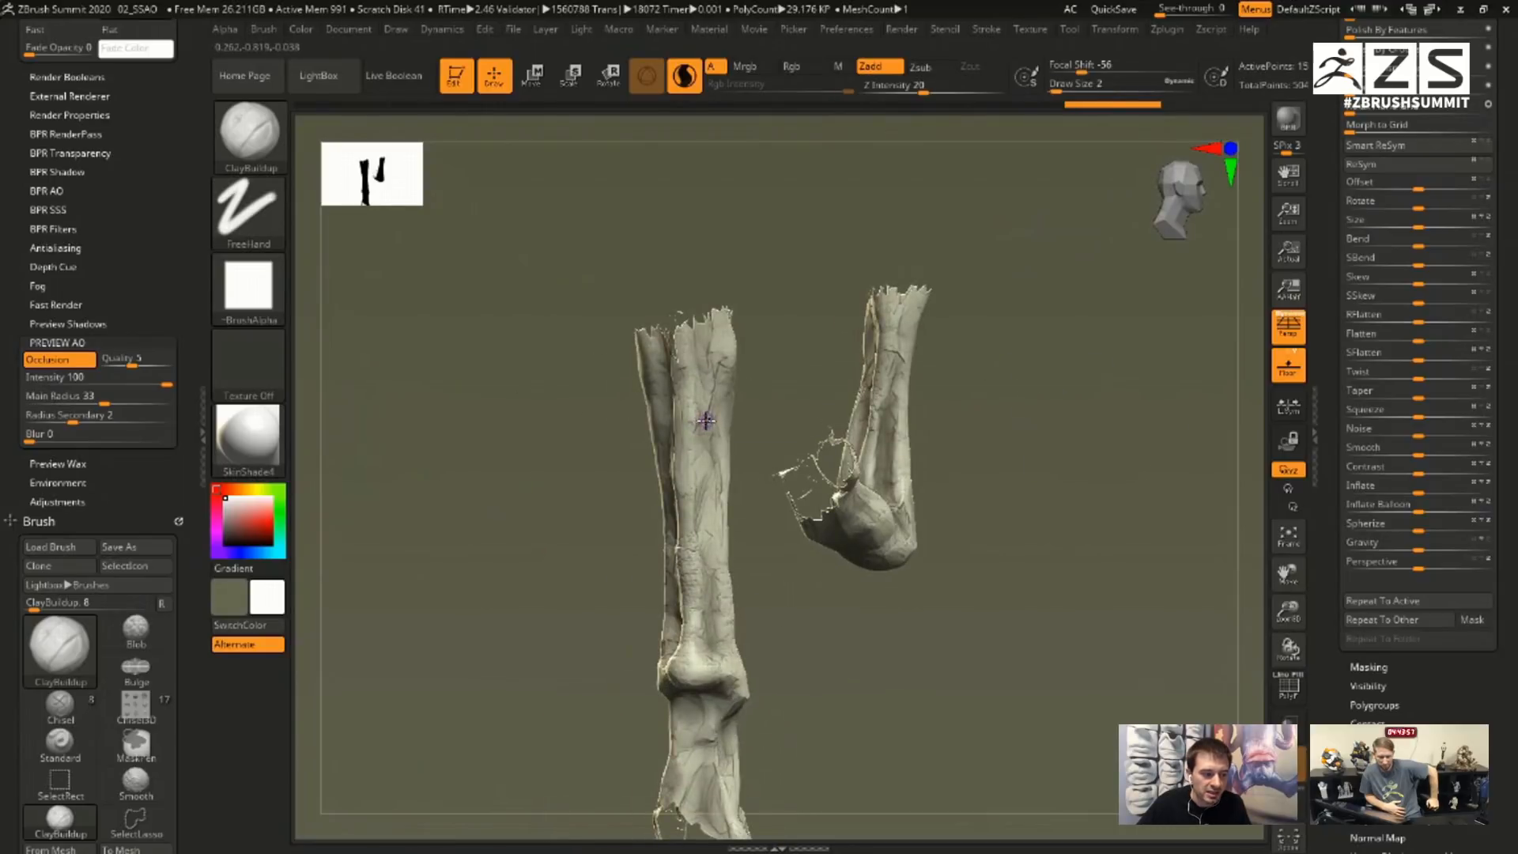
alt+click(705, 490)
key(s)
drag(690, 409, 704, 473)
mouse_move(699, 490)
mouse_down()
mouse_move(703, 563)
mouse_move(707, 502)
mouse_up()
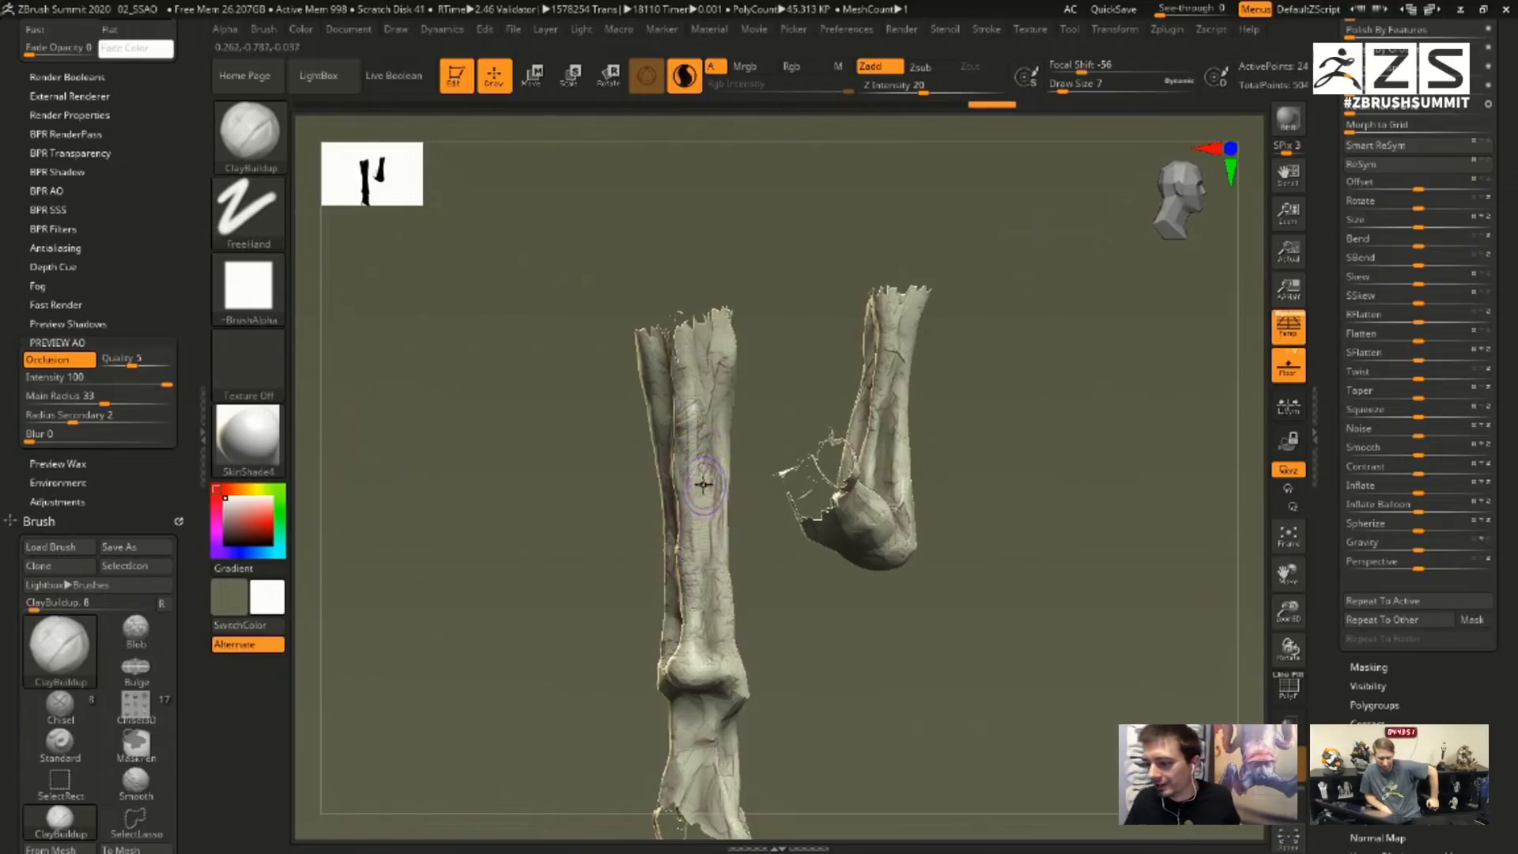
drag(697, 448, 709, 402)
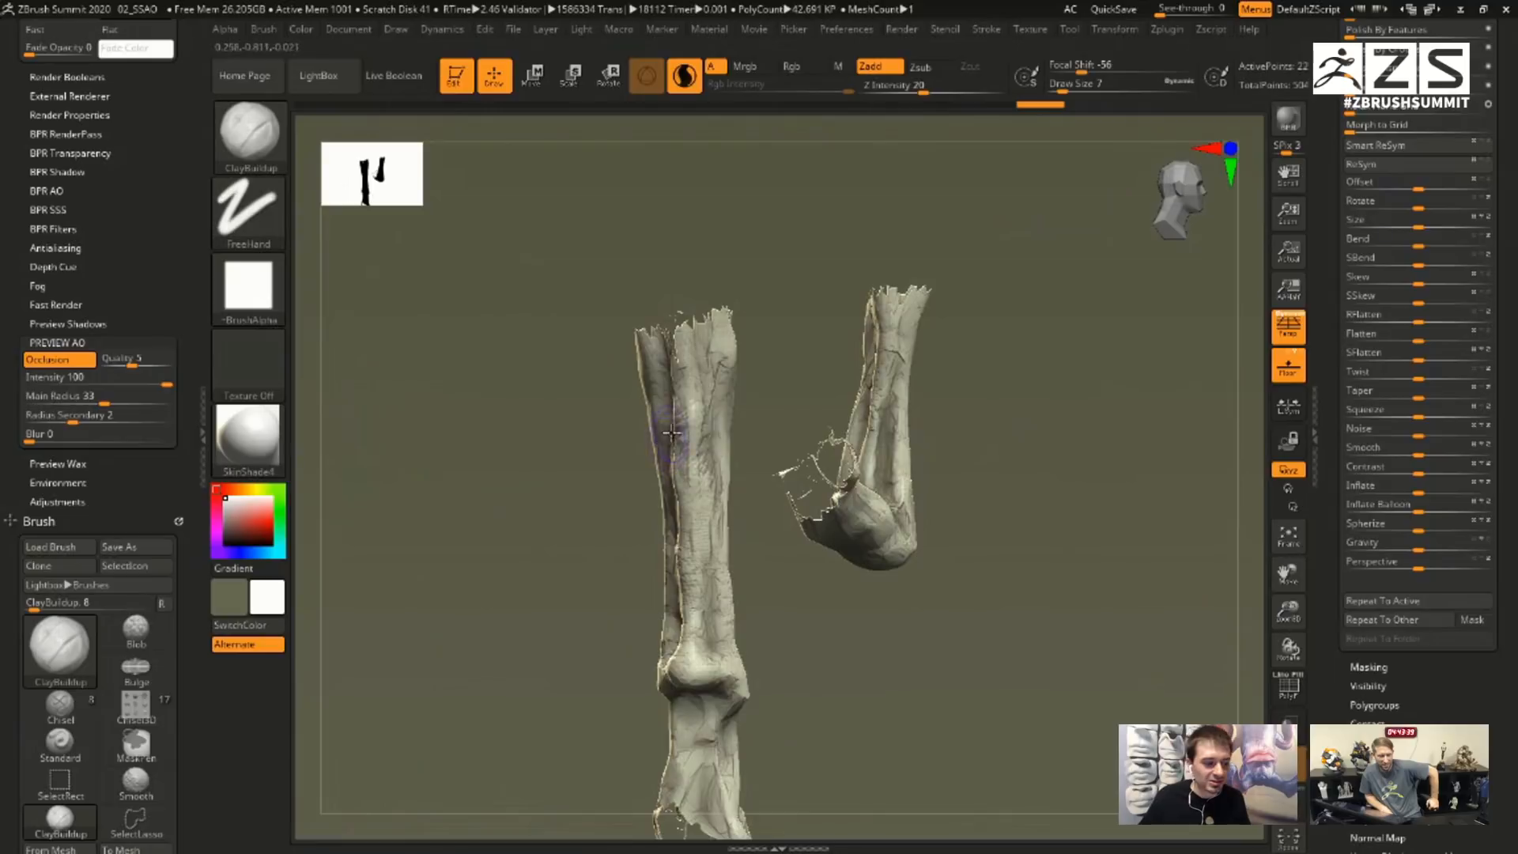
- Add further ClayBuildup strokes down the straight front leg, working around its other sides
right_drag(670, 432, 744, 411)
mouse_move(712, 481)
mouse_down()
mouse_move(697, 418)
mouse_move(708, 447)
mouse_up()
mouse_move(734, 531)
mouse_down()
mouse_move(701, 606)
mouse_move(716, 624)
mouse_move(701, 523)
mouse_up()
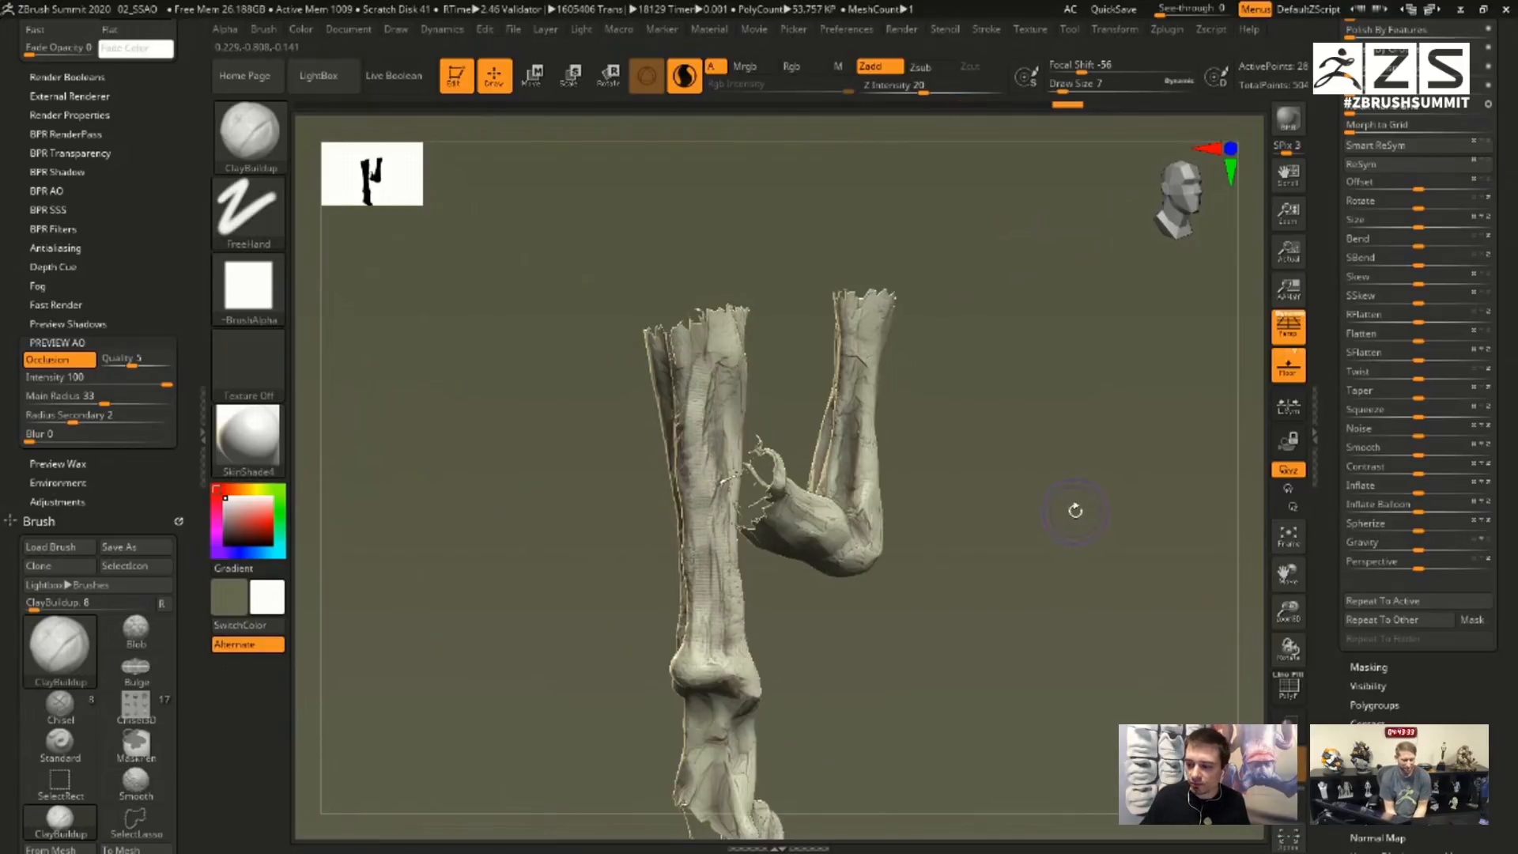
right_drag(1075, 510, 901, 462)
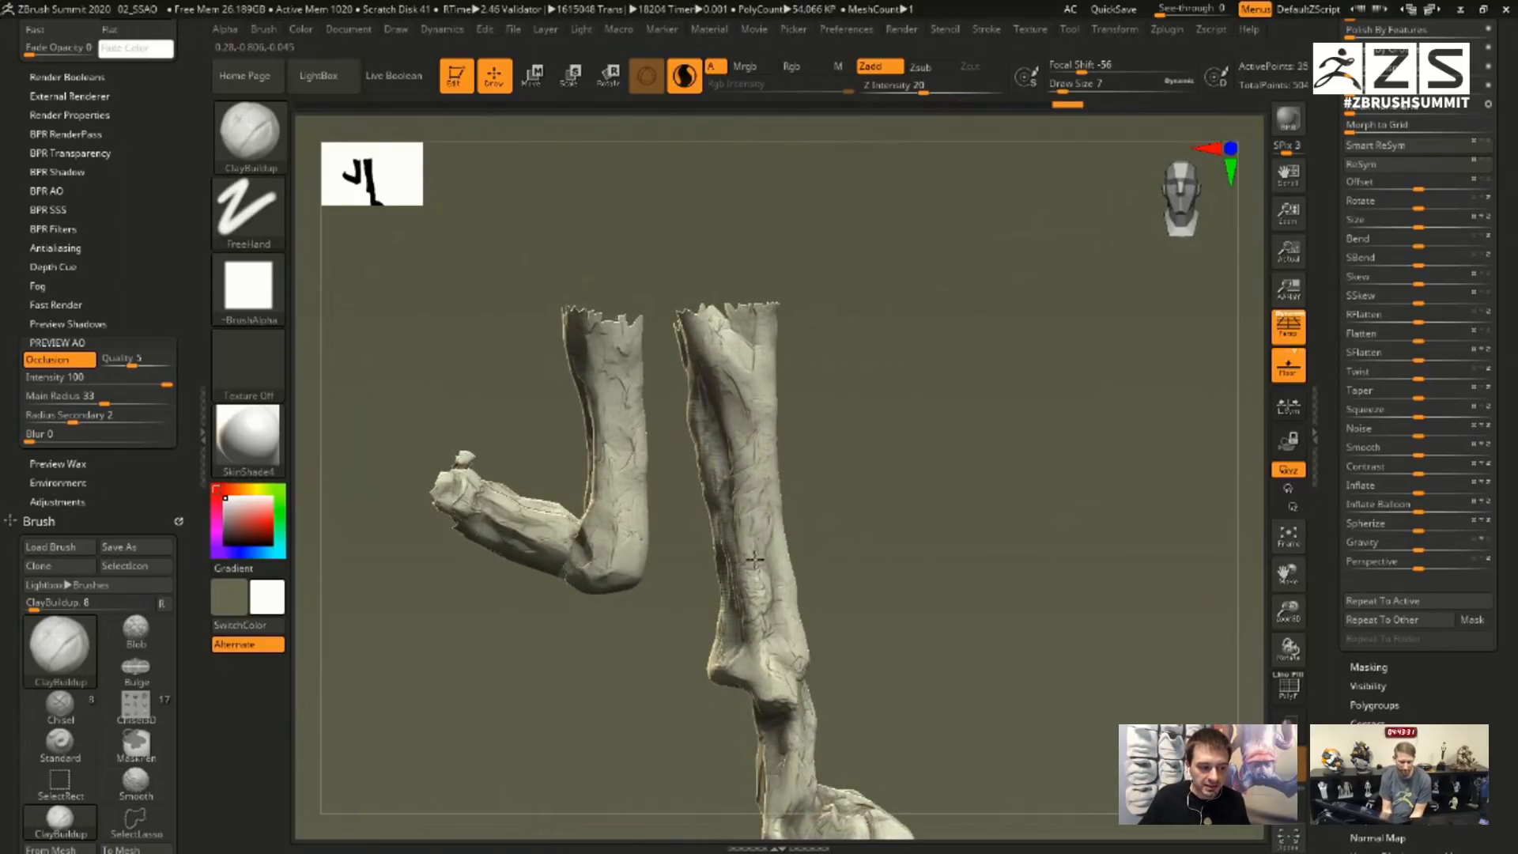
- Add ClayBuildup strokes down the lower shaft of the straight front leg toward the joint above the paw
mouse_move(755, 559)
mouse_down()
mouse_move(764, 490)
mouse_move(761, 585)
mouse_up()
ctrl+right_drag(925, 498, 906, 436)
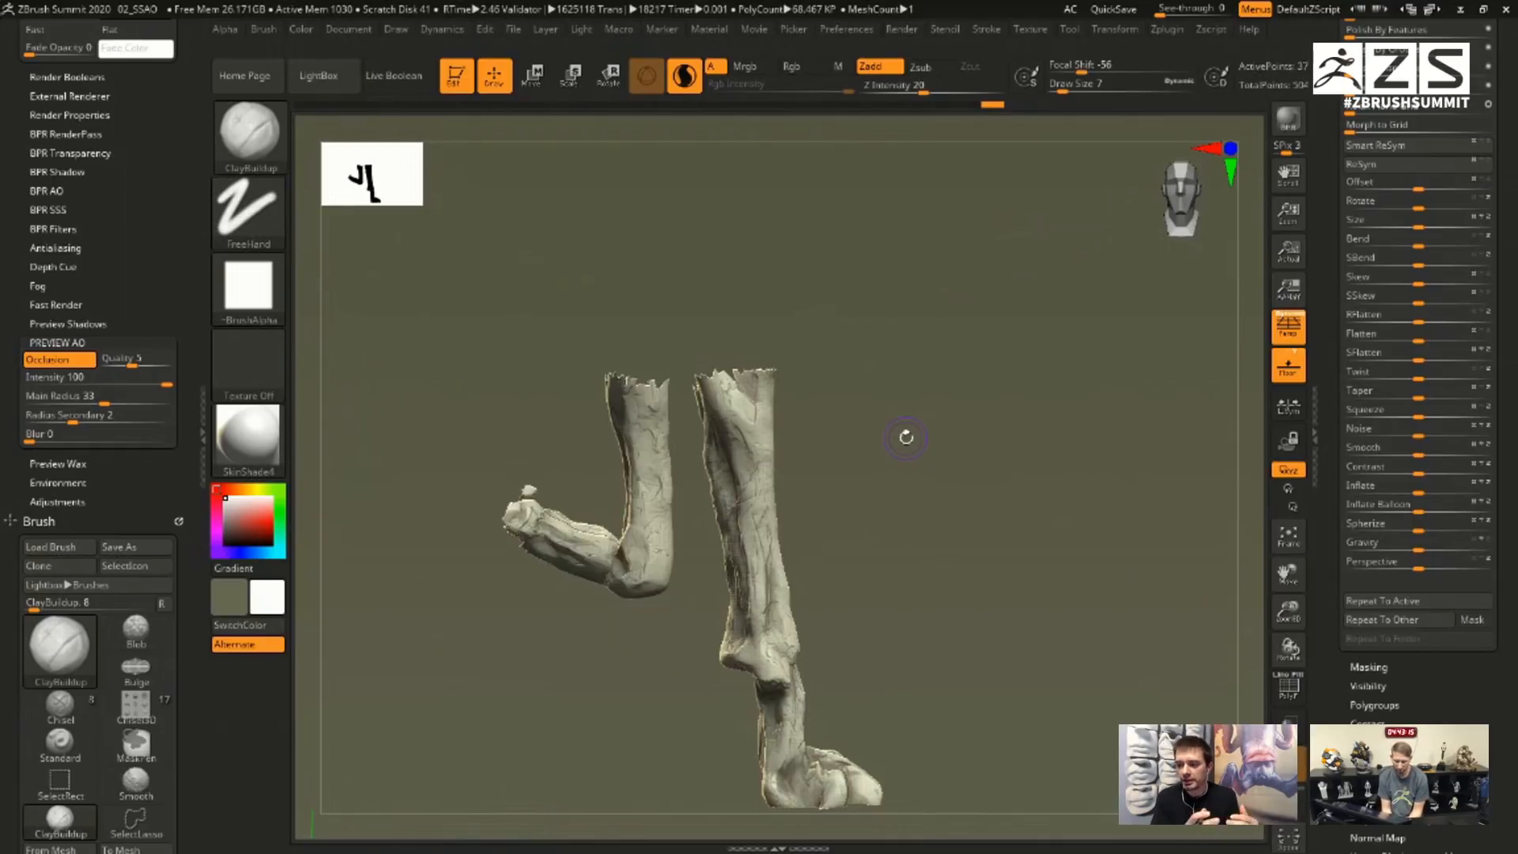
mouse_move(830, 315)
mouse_down()
mouse_move(932, 342)
mouse_move(953, 482)
mouse_up()
mouse_move(795, 486)
mouse_down()
mouse_move(776, 453)
mouse_move(793, 555)
mouse_move(783, 656)
mouse_up()
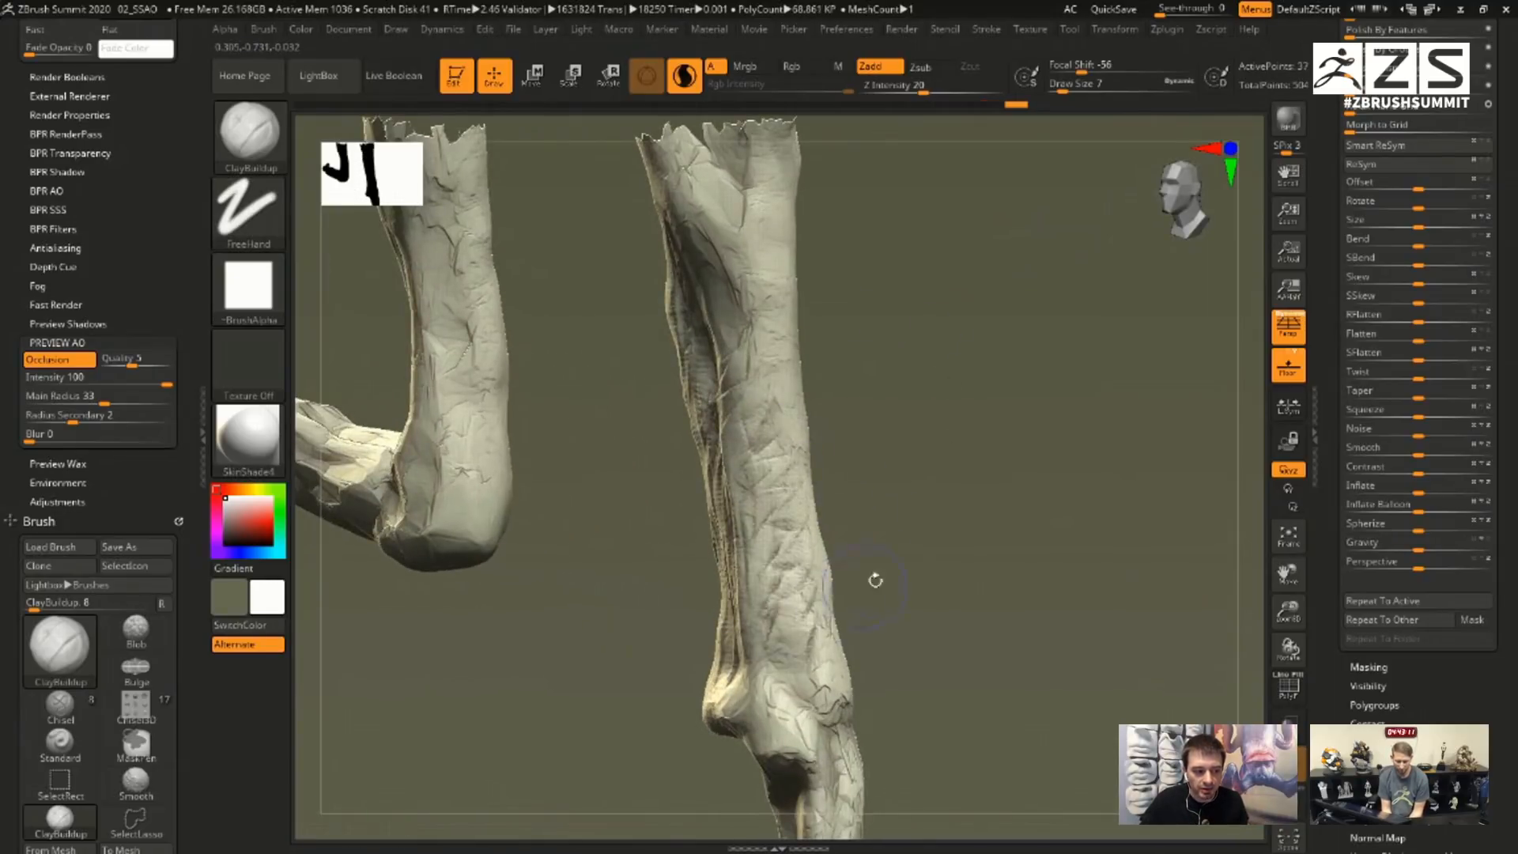
- Build up the middle of the straight front leg with further ClayBuildup strokes from several angles
alt+drag(874, 580, 822, 499)
drag(764, 414, 775, 583)
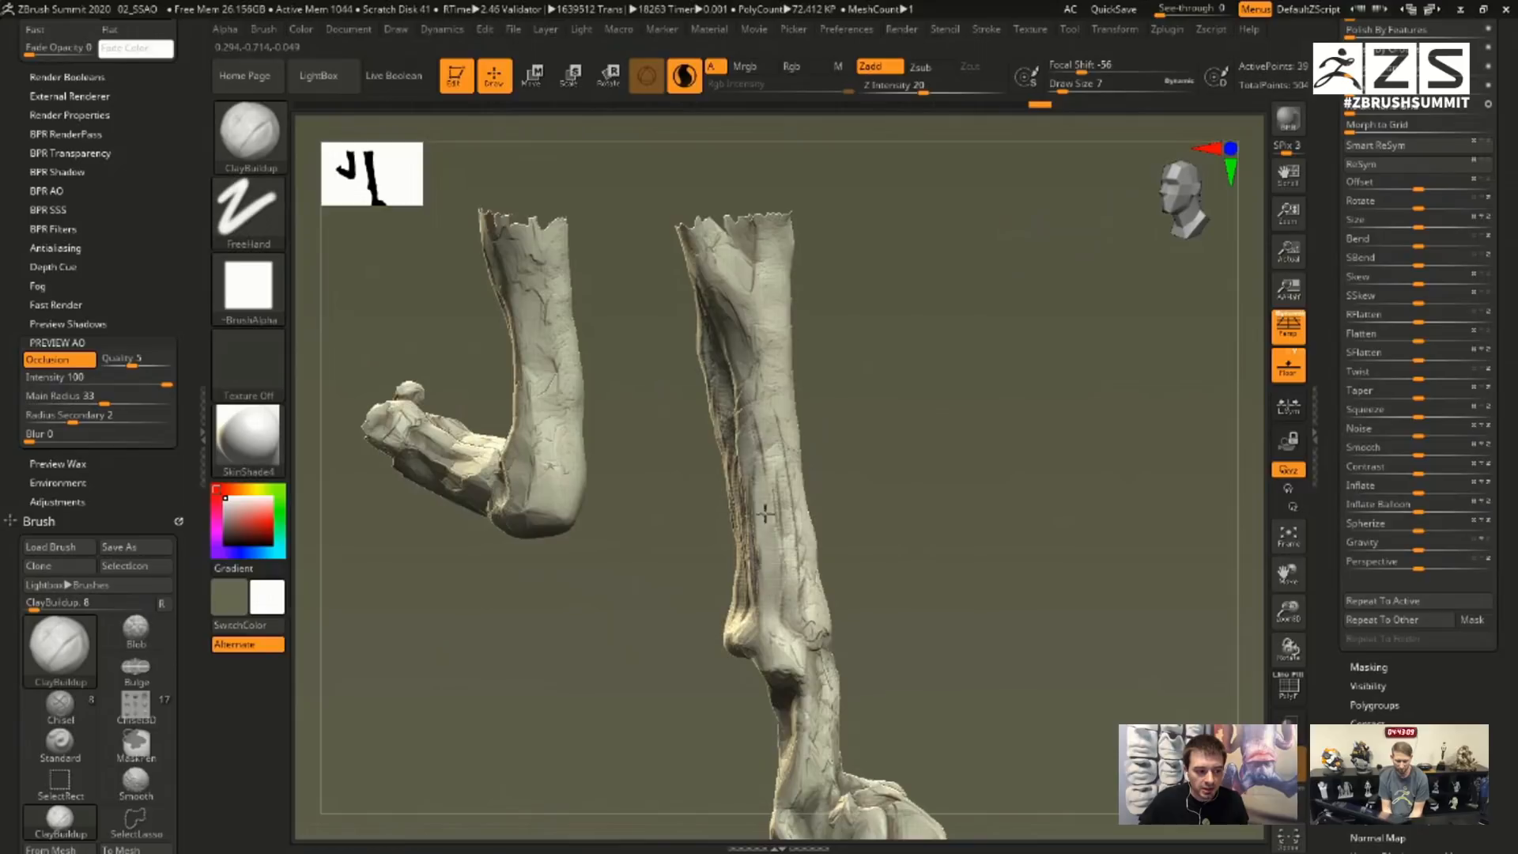
drag(757, 448, 785, 528)
drag(877, 498, 810, 501)
drag(778, 446, 792, 620)
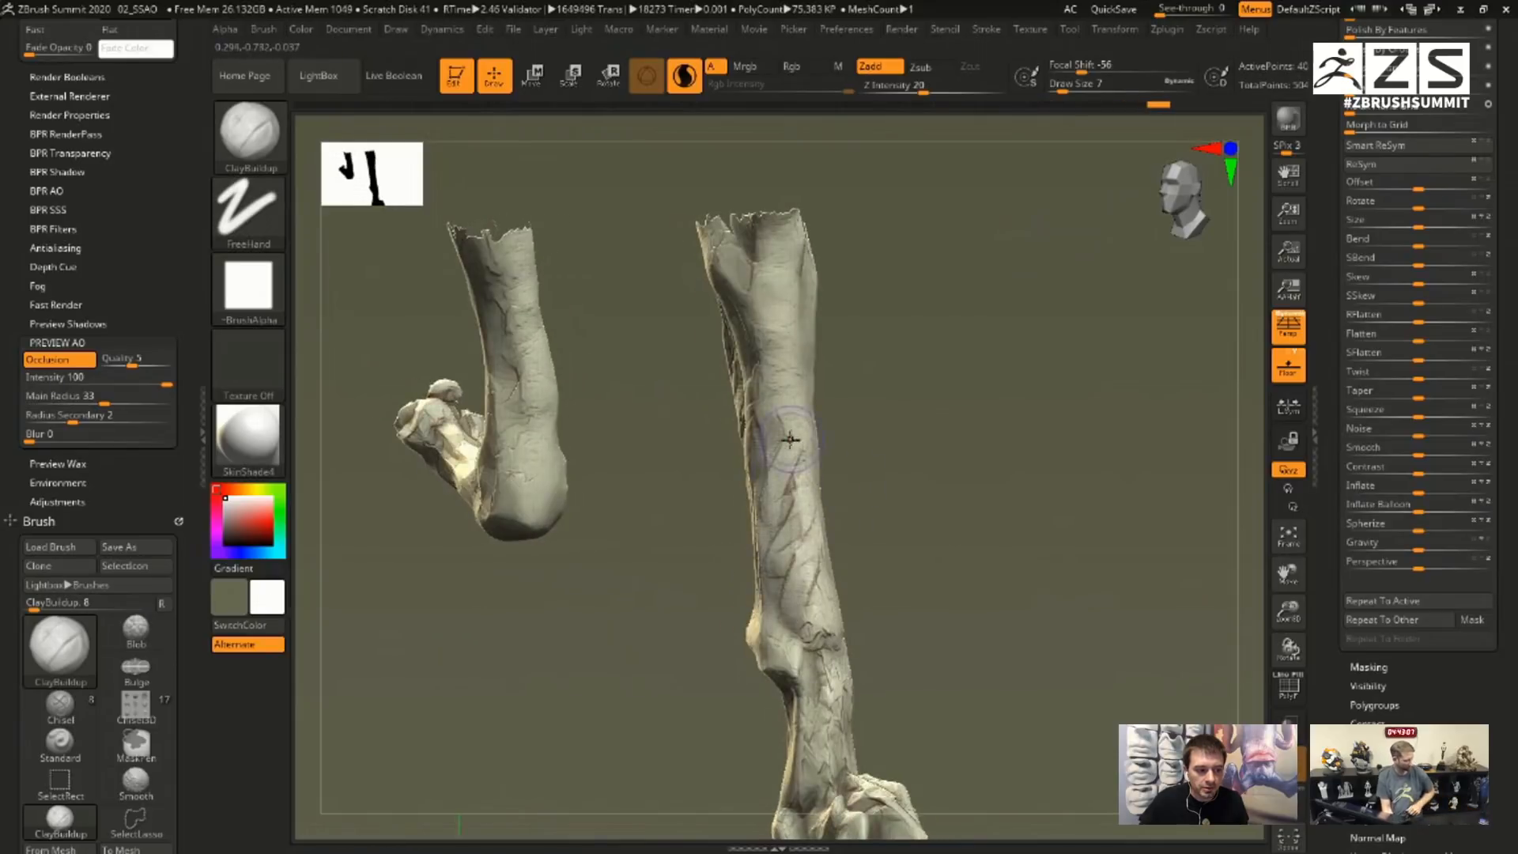
drag(972, 481, 816, 478)
- Unhide the full greyhound, isolate only the area around the eye with the selection lasso, and frame it
alt+drag(956, 508, 939, 373)
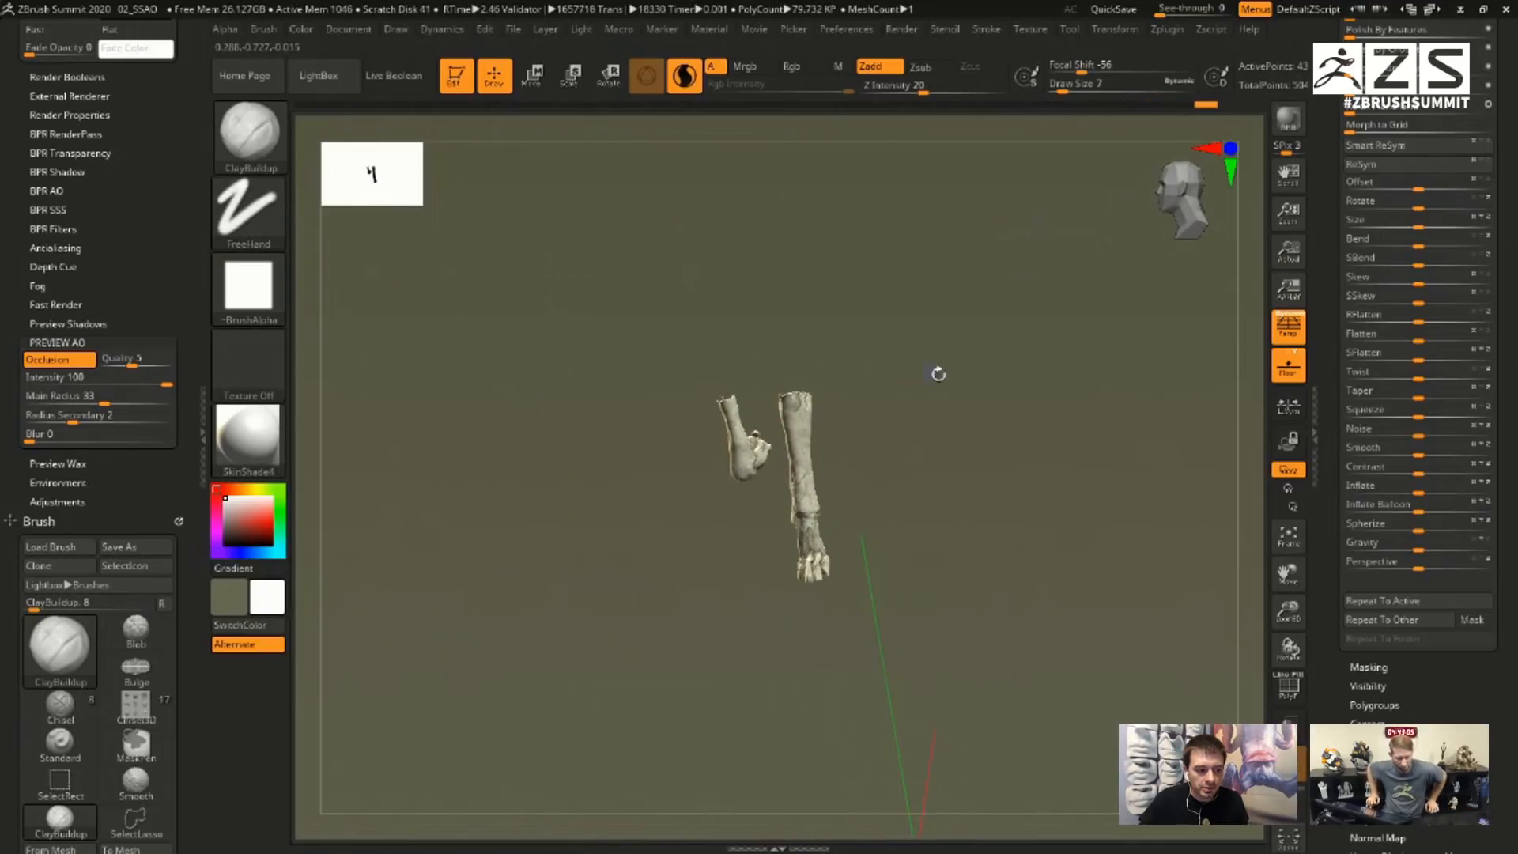
ctrl+shift+click(1044, 603)
drag(1045, 584, 1071, 503)
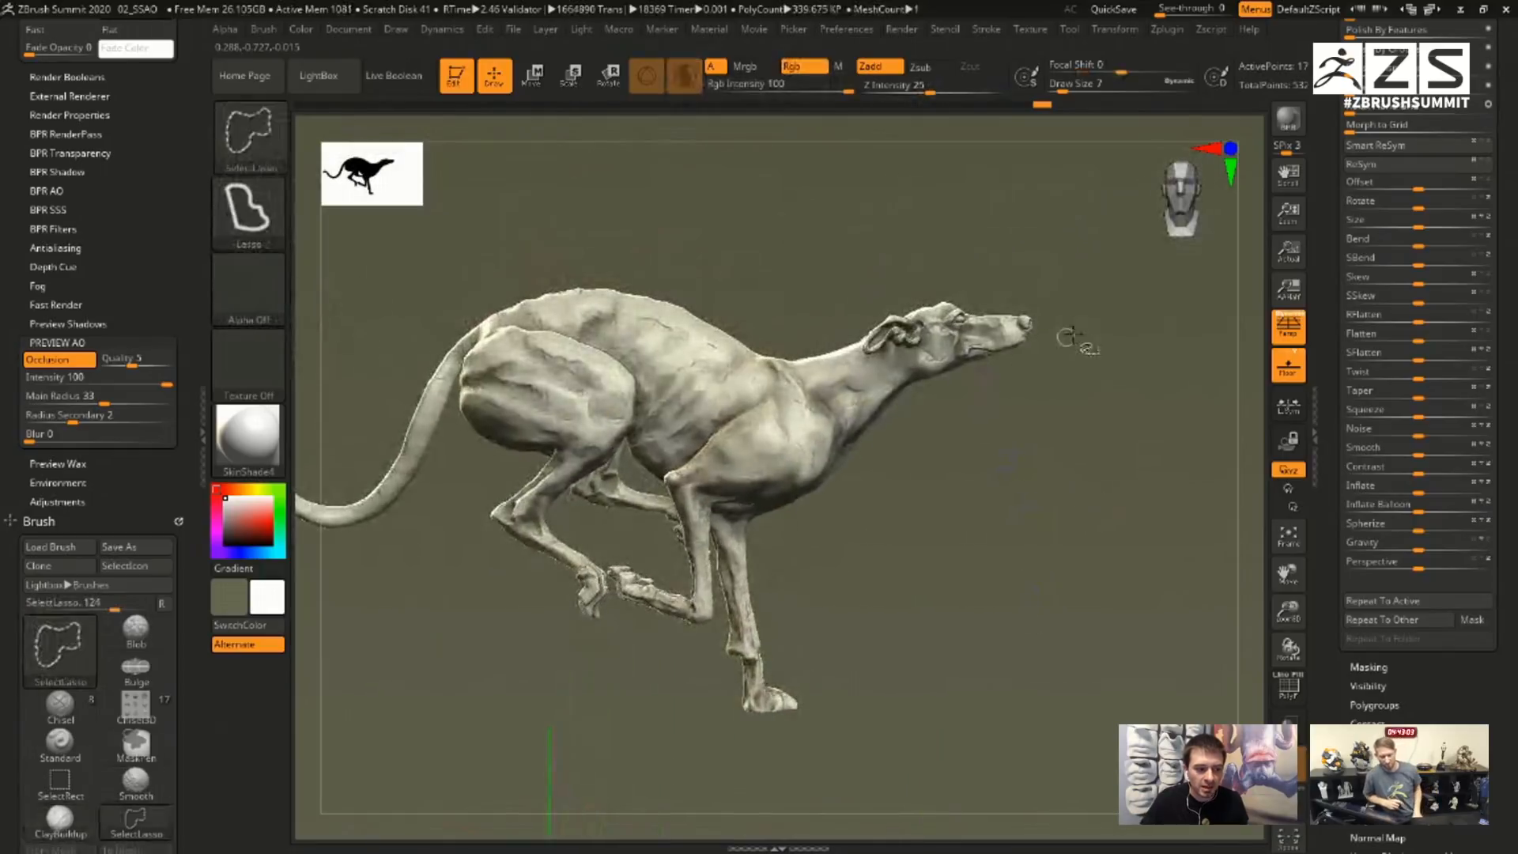
mouse_move(1101, 273)
ctrl+shift+mouse_down()
mouse_move(856, 249)
mouse_move(1012, 442)
mouse_move(1092, 470)
mouse_move(850, 735)
mouse_move(806, 593)
ctrl+shift+mouse_up()
mouse_move(762, 369)
ctrl+shift+mouse_down()
mouse_move(729, 451)
mouse_move(749, 421)
ctrl+shift+mouse_up()
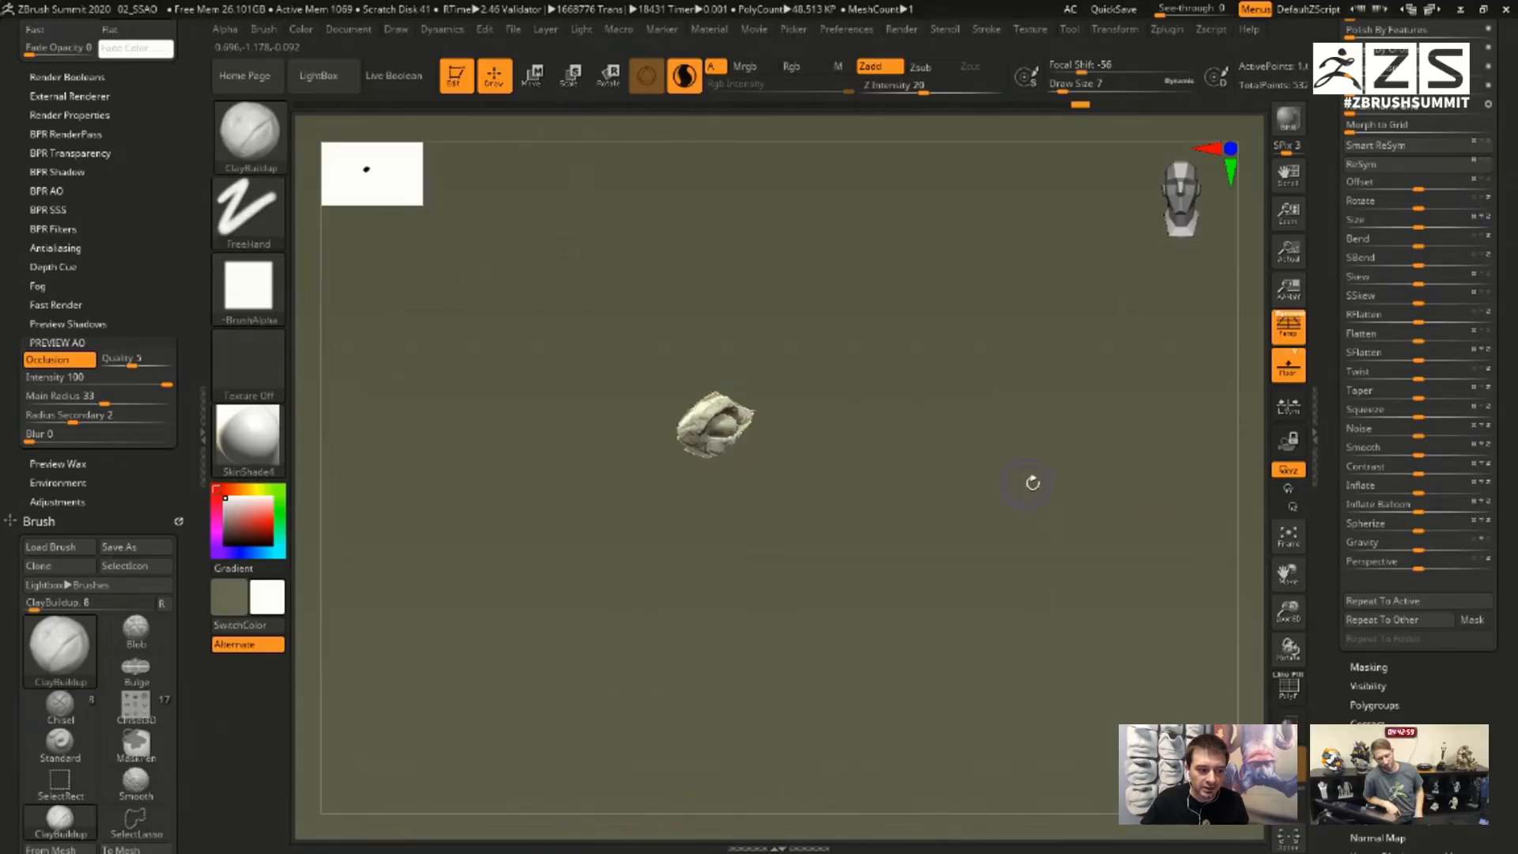
mouse_move(1033, 481)
mouse_down()
mouse_move(979, 478)
mouse_move(930, 658)
mouse_up()
mouse_move(930, 658)
alt+mouse_down()
mouse_move(972, 322)
mouse_move(960, 302)
alt+mouse_up()
click(1285, 540)
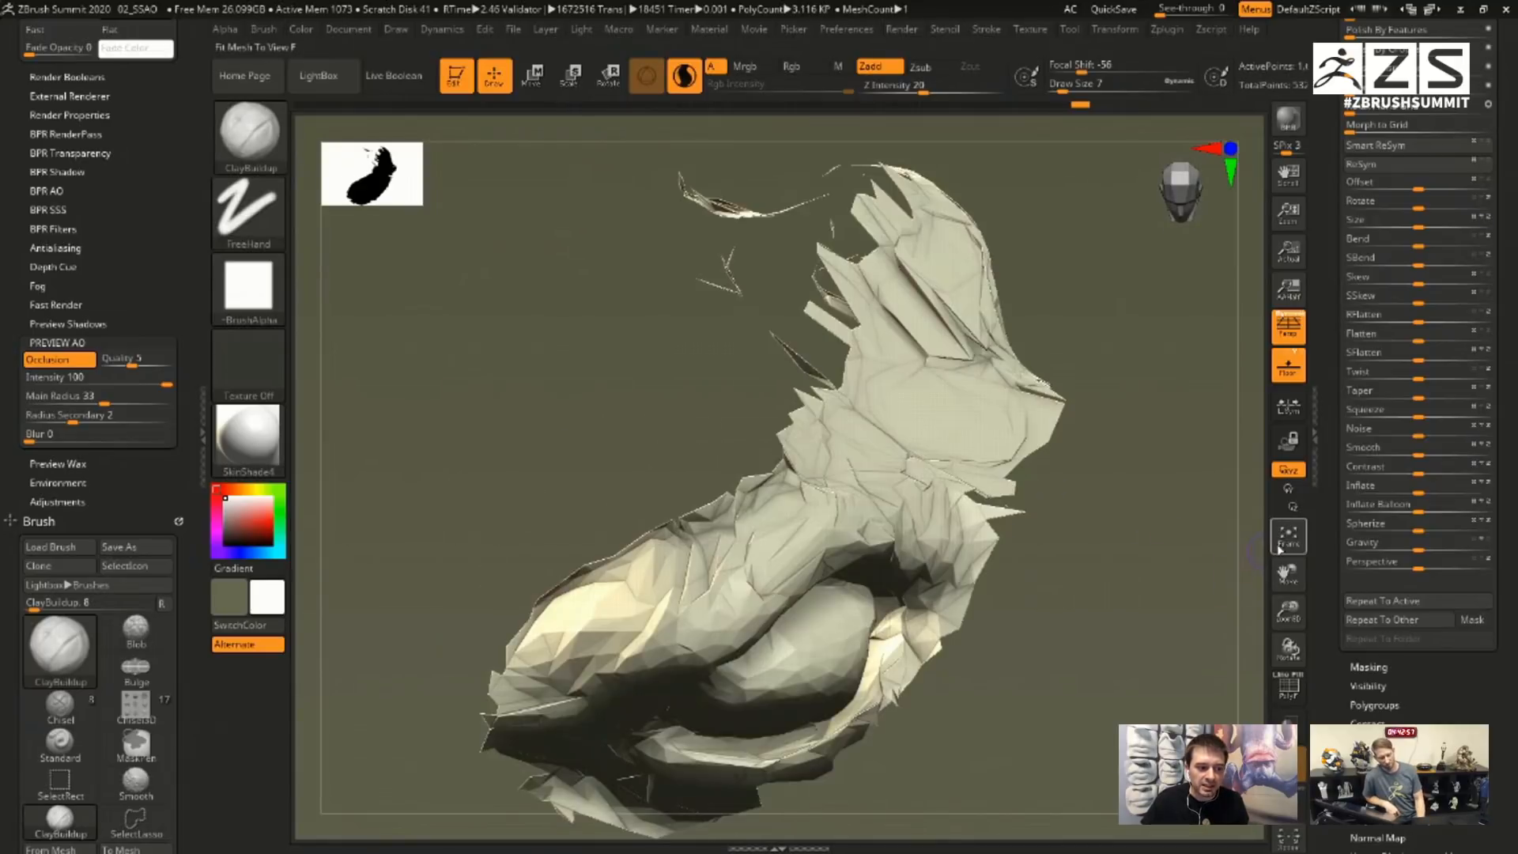
mouse_move(1235, 558)
mouse_down()
mouse_move(1152, 590)
mouse_move(1159, 613)
mouse_move(1252, 559)
mouse_up()
click(1289, 540)
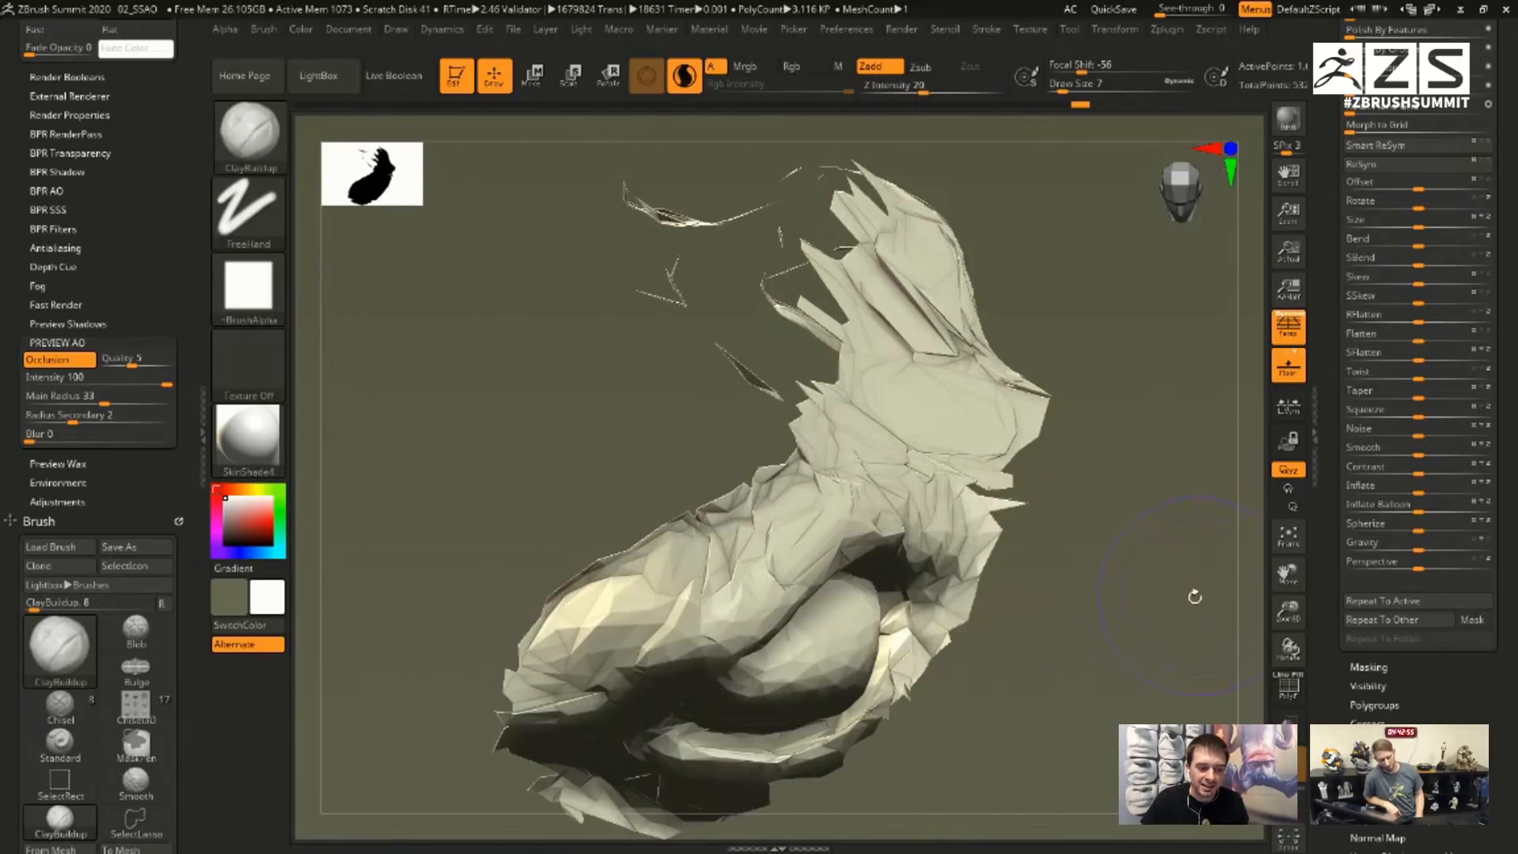
- Sculpt the upper eyelid with ClayBuildup at draw size 4, smooth the eye area, and add strokes on the eyeball at draw size 2
mouse_move(1196, 600)
mouse_down()
mouse_move(1159, 586)
mouse_move(1122, 515)
mouse_up()
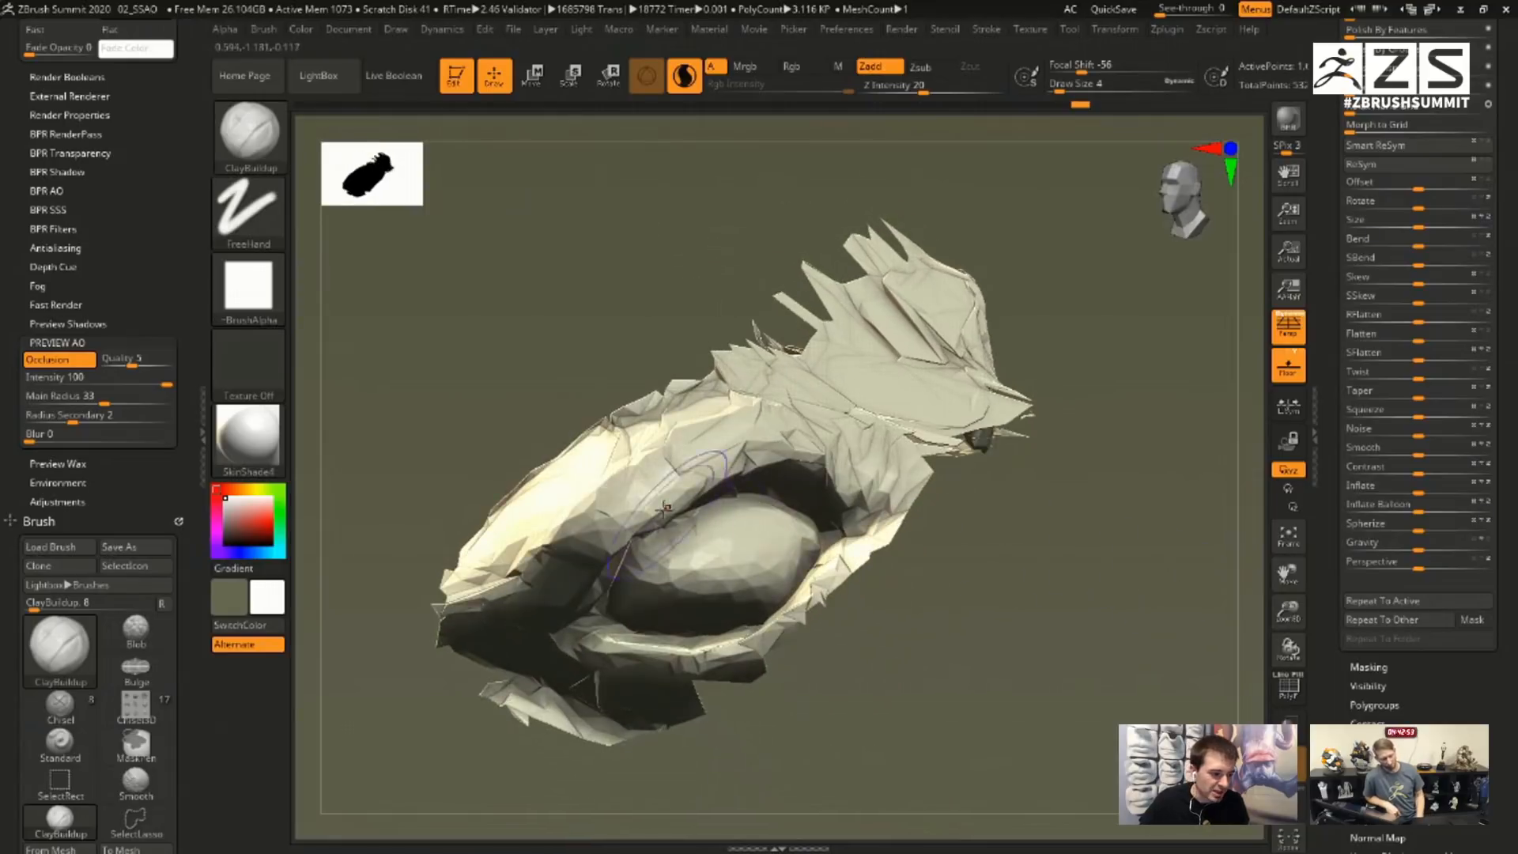
mouse_move(635, 486)
mouse_down()
mouse_move(623, 522)
mouse_move(712, 458)
mouse_move(629, 510)
mouse_move(699, 450)
mouse_move(767, 440)
mouse_move(601, 506)
mouse_move(751, 411)
mouse_move(826, 431)
mouse_up()
ctrl+right_drag(1068, 617, 1048, 553)
mouse_move(706, 475)
shift+mouse_down()
mouse_move(850, 462)
mouse_move(646, 519)
mouse_move(704, 576)
mouse_move(765, 575)
shift+mouse_up()
key(s)
click(893, 535)
drag(735, 513, 758, 507)
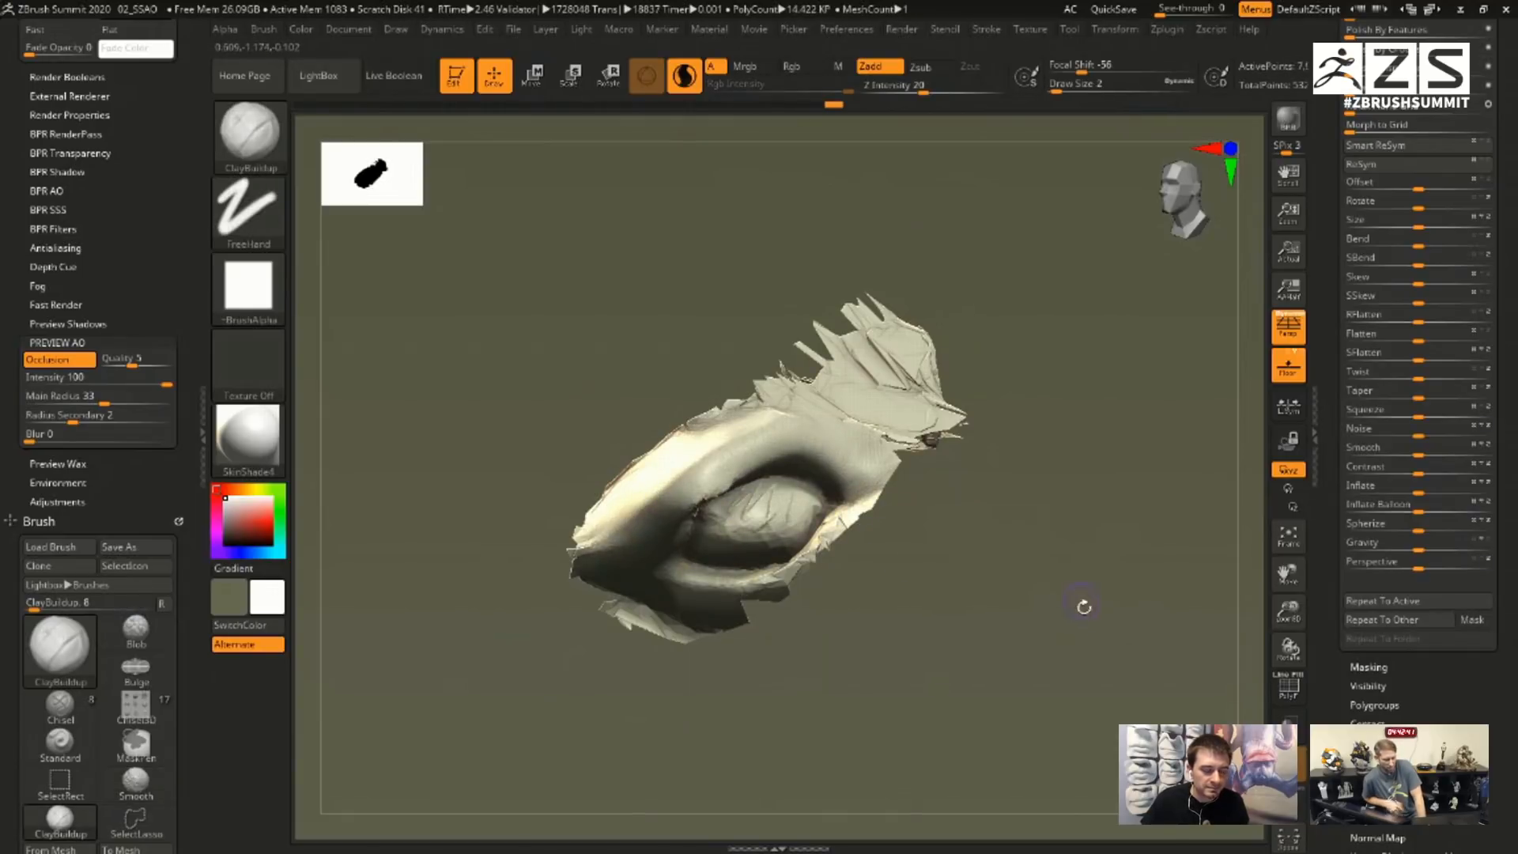
- Unhide the rest of the greyhound and display the Artemis statue and pedestal together with it
ctrl+right_drag(1084, 606, 1060, 521)
ctrl+shift+click(1060, 522)
ctrl+right_drag(1159, 623, 1165, 559)
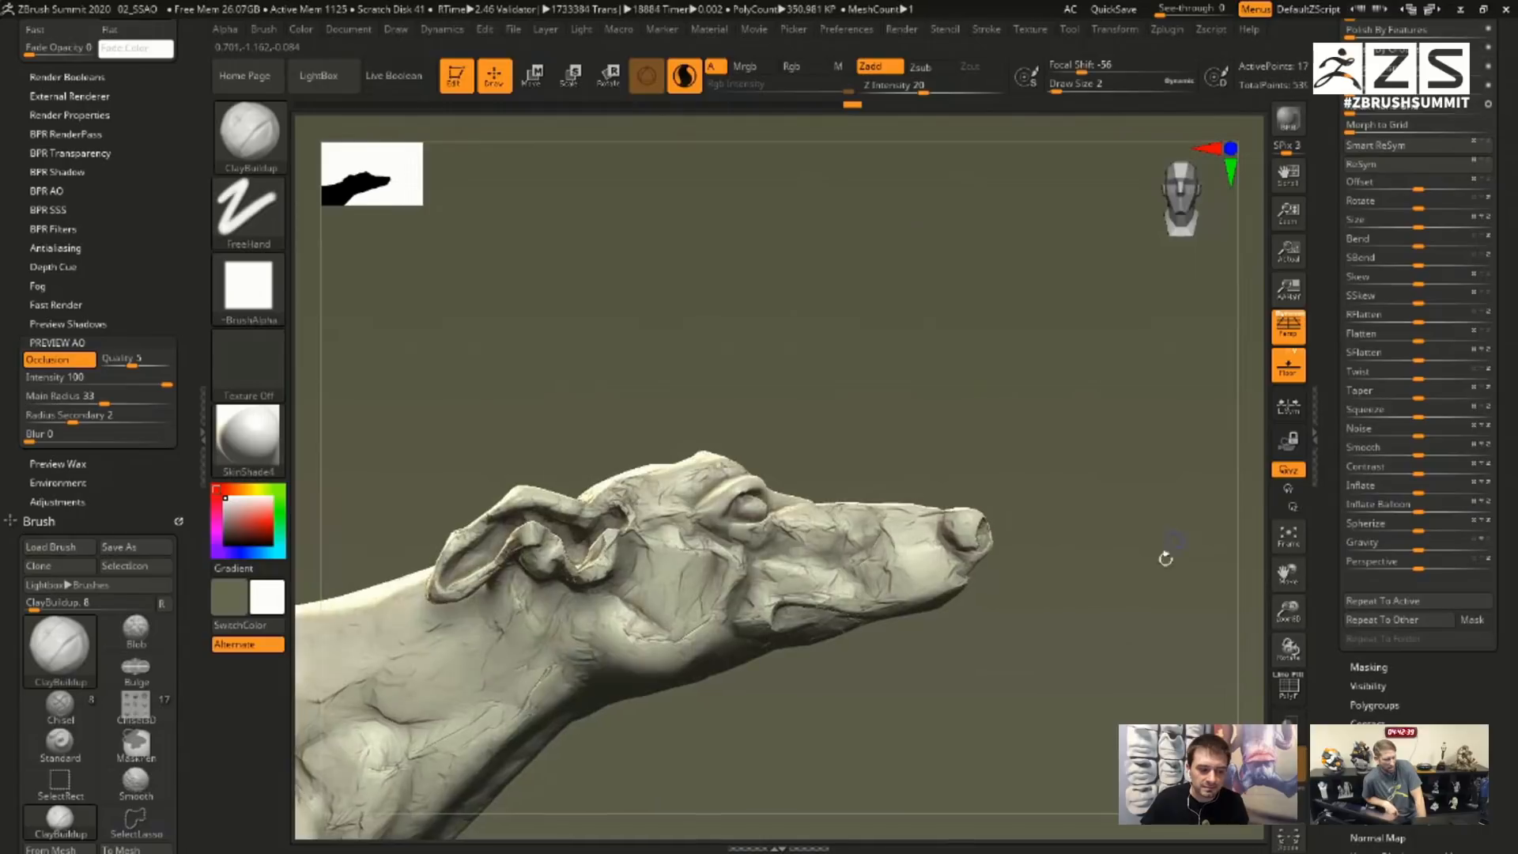
ctrl+right_drag(1102, 636, 1125, 458)
shift+right_drag(1118, 522, 1186, 490)
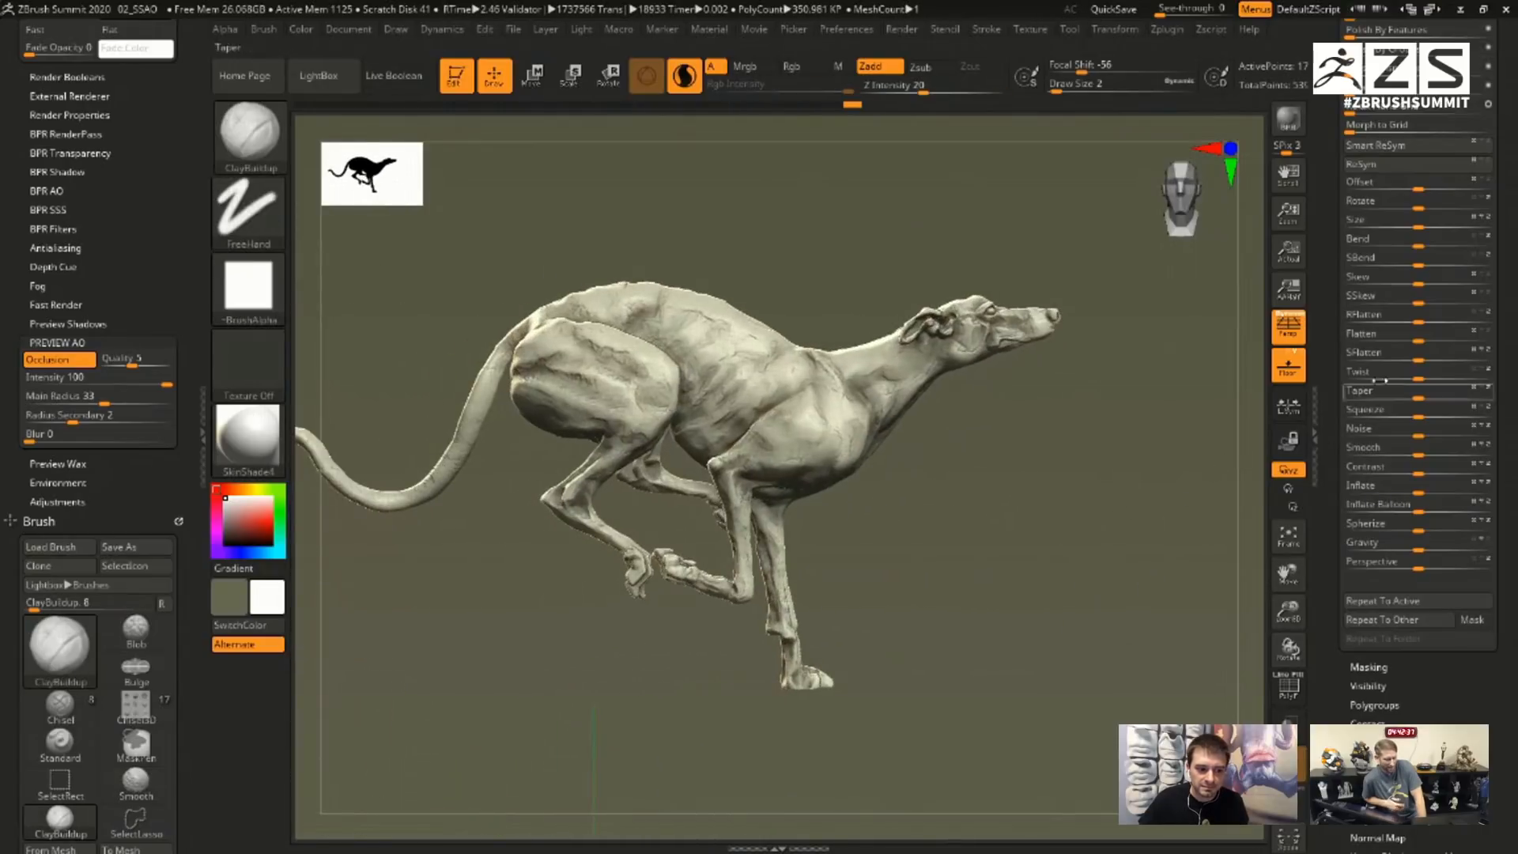
drag(1494, 356, 1494, 791)
click(1484, 477)
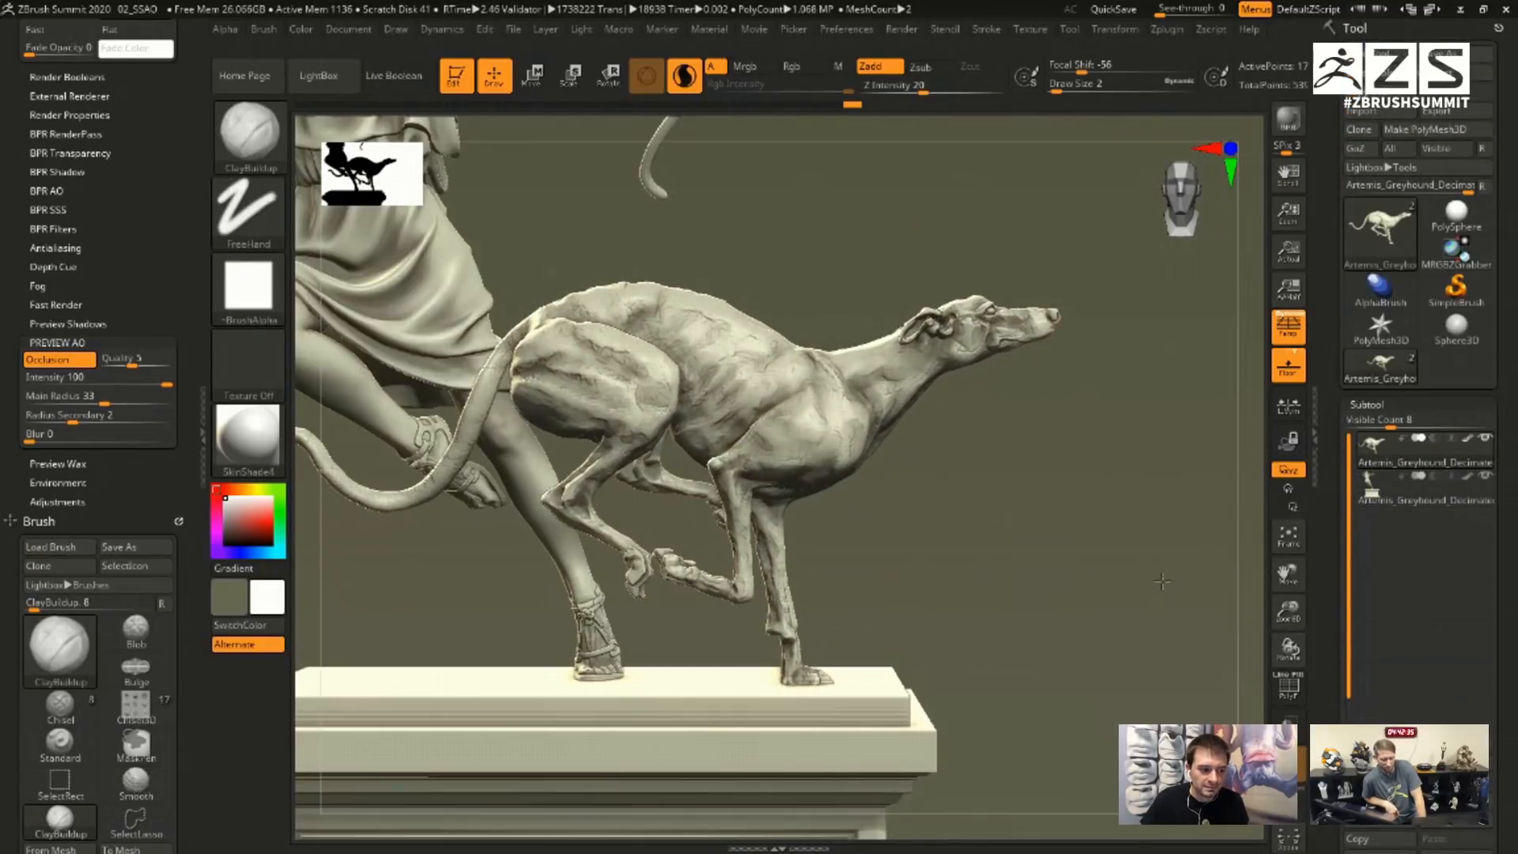
ctrl+right_drag(1162, 581, 984, 564)
- Toggle the Preview AO occlusion off and on to compare the shading of the complete statue
click(76, 365)
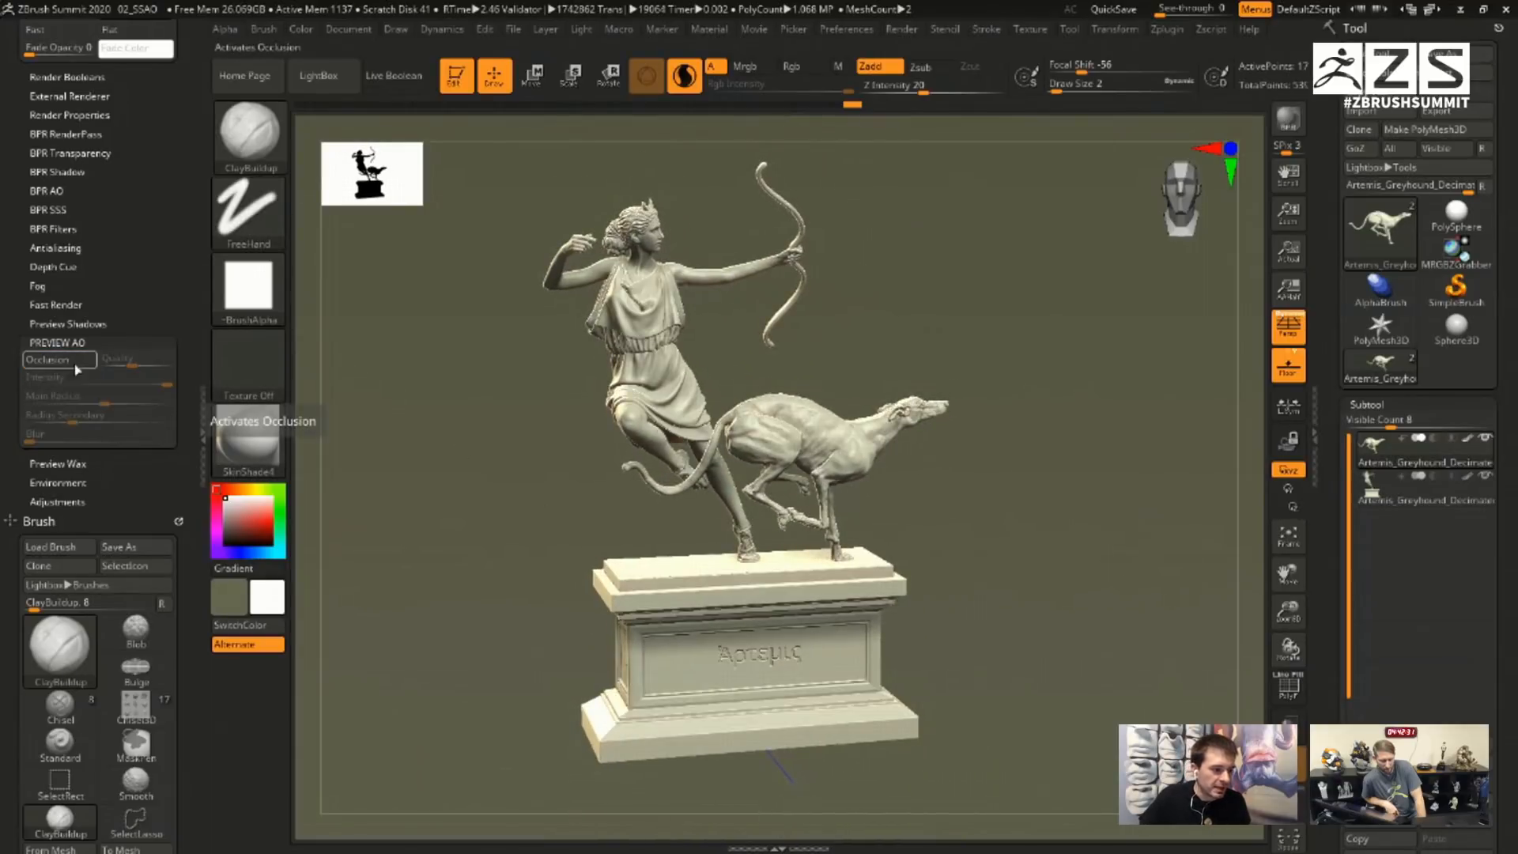
click(74, 366)
click(76, 366)
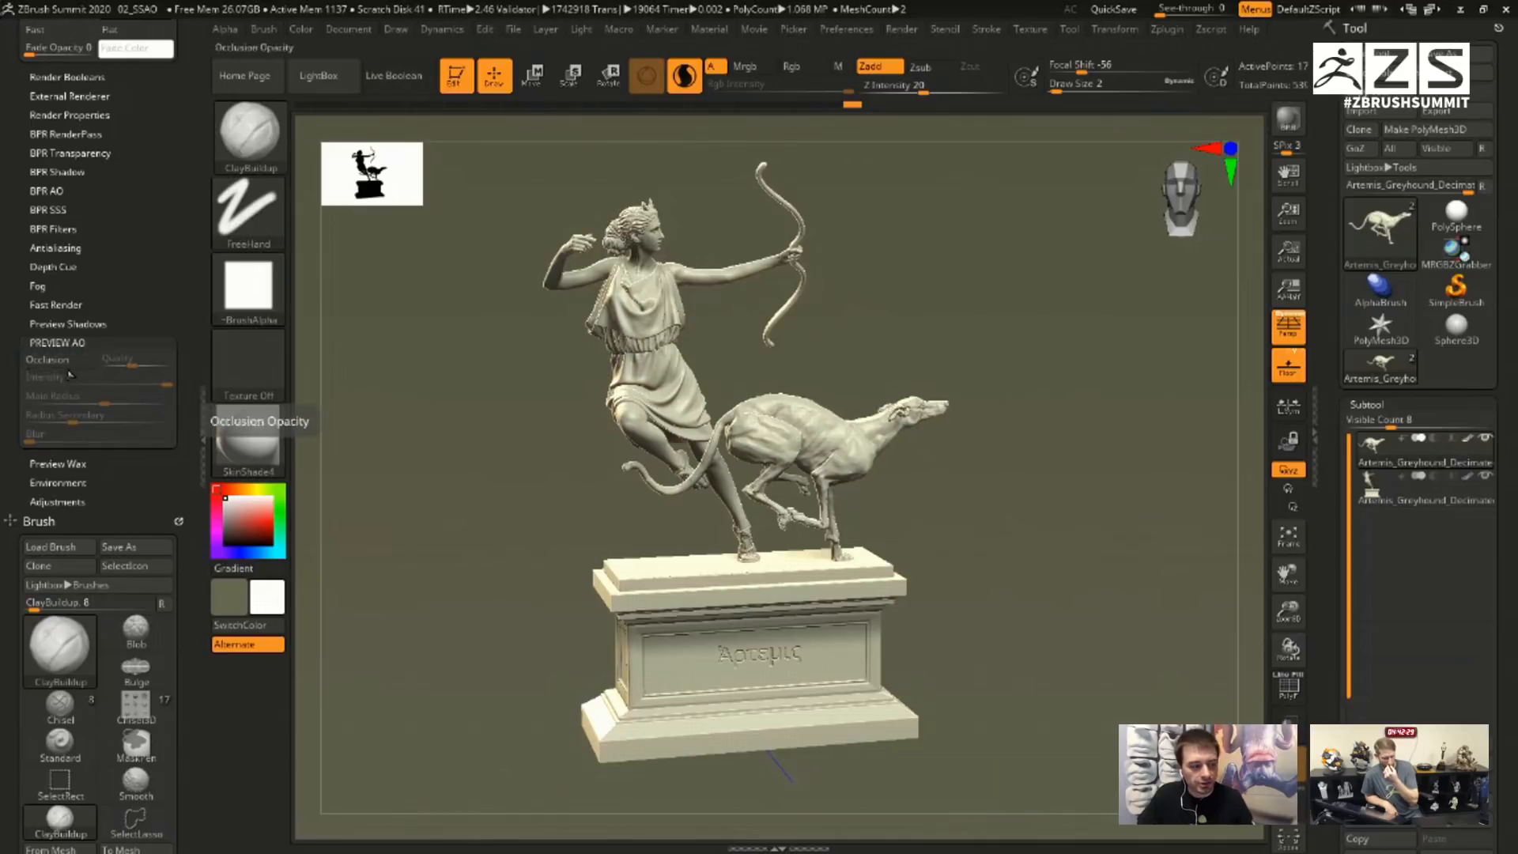
click(67, 367)
- Set the draw size to 9 and add zigzag ClayBuildup strokes across the greyhound's ribs and a band along the shoulder blade
alt+right_drag(1107, 482, 1067, 524)
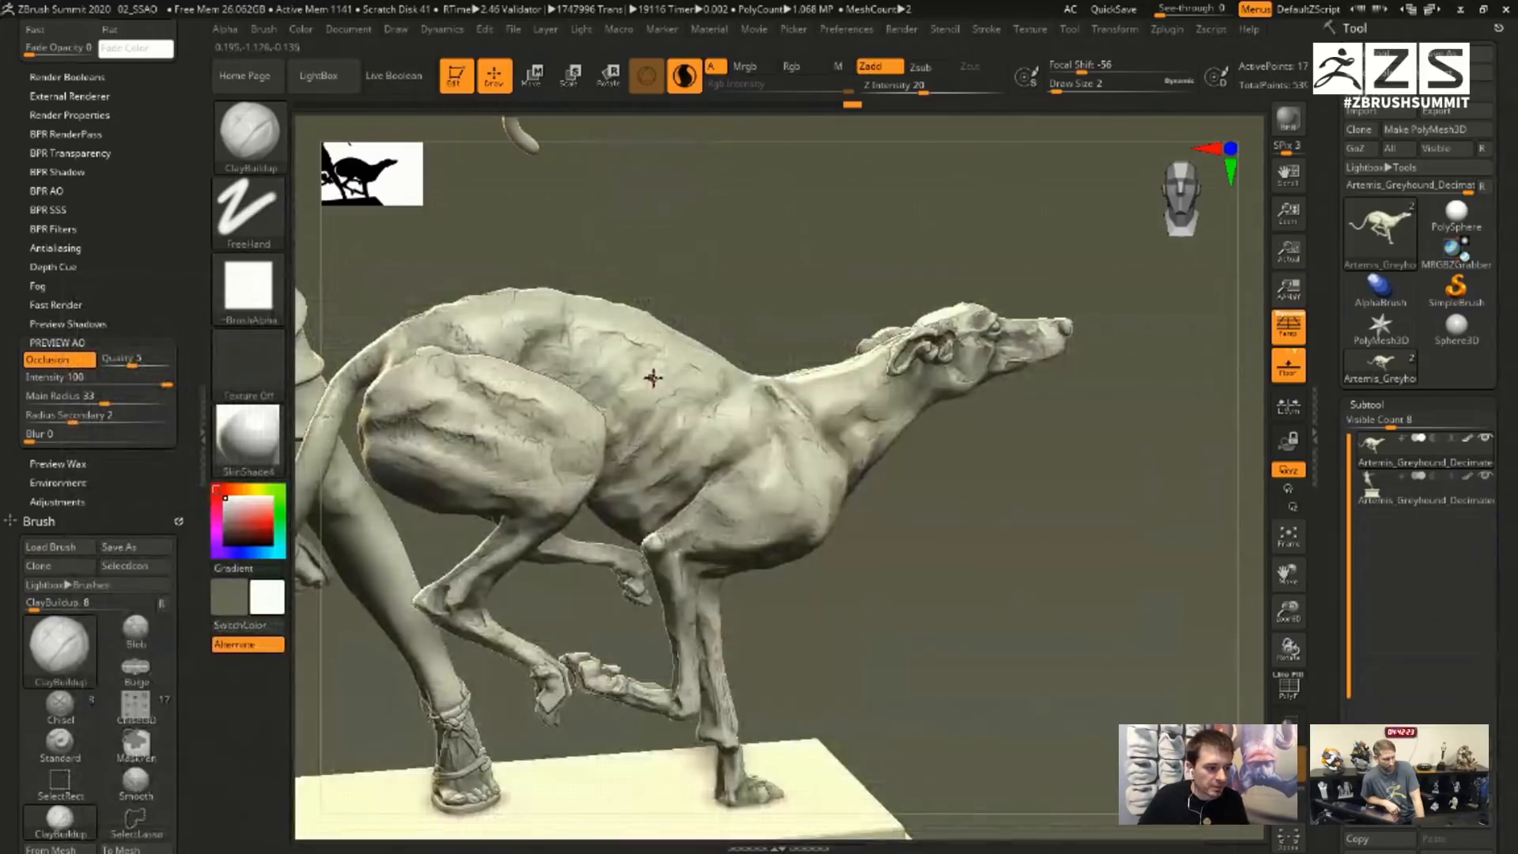
key(s)
drag(652, 385, 716, 436)
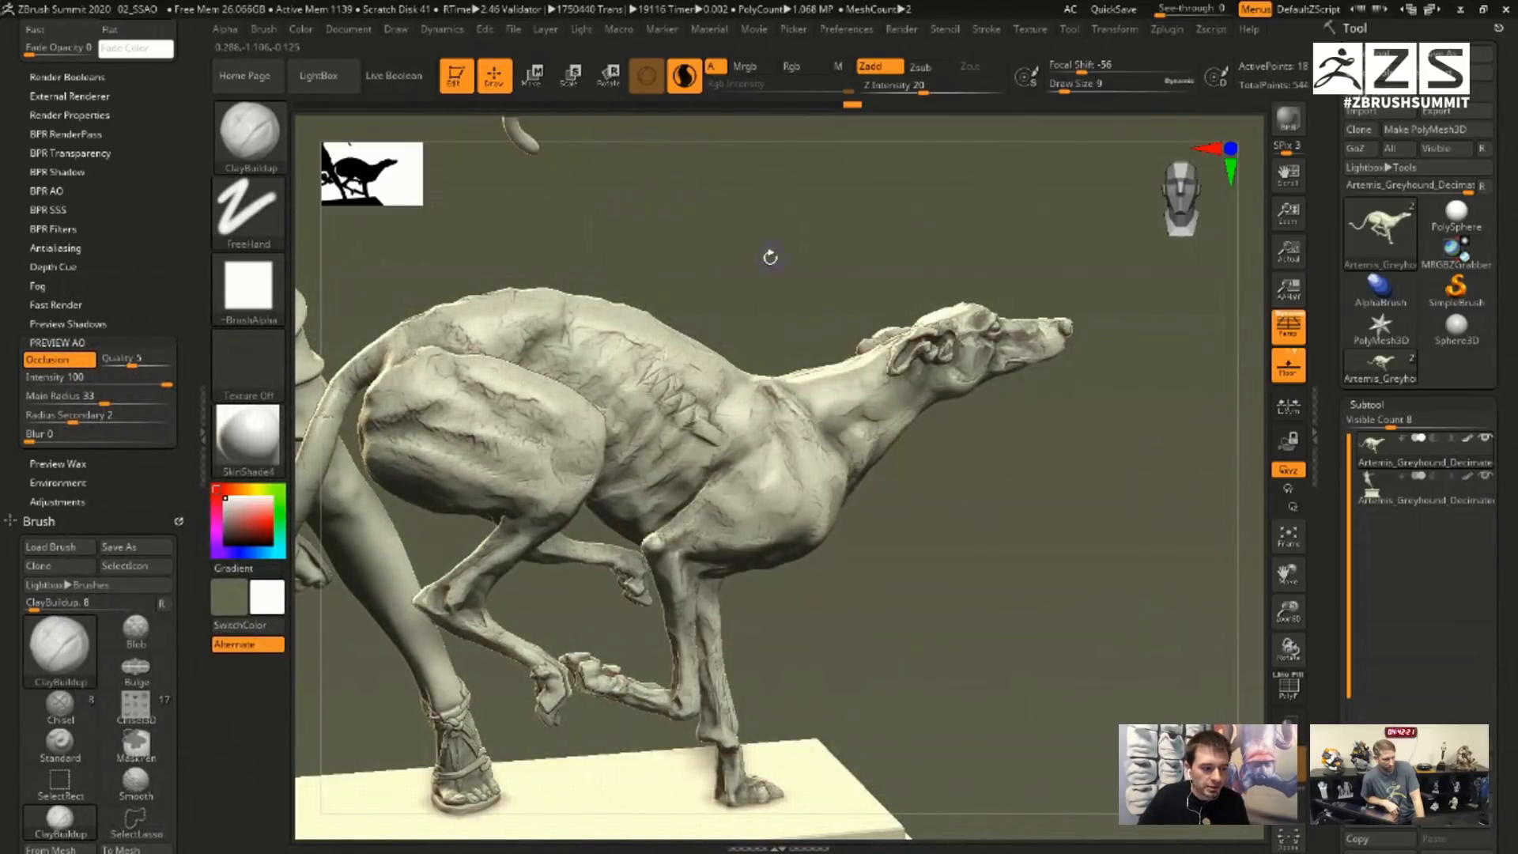
ctrl+right_drag(788, 362, 809, 468)
mouse_move(723, 445)
mouse_down()
mouse_move(768, 496)
mouse_move(861, 534)
mouse_up()
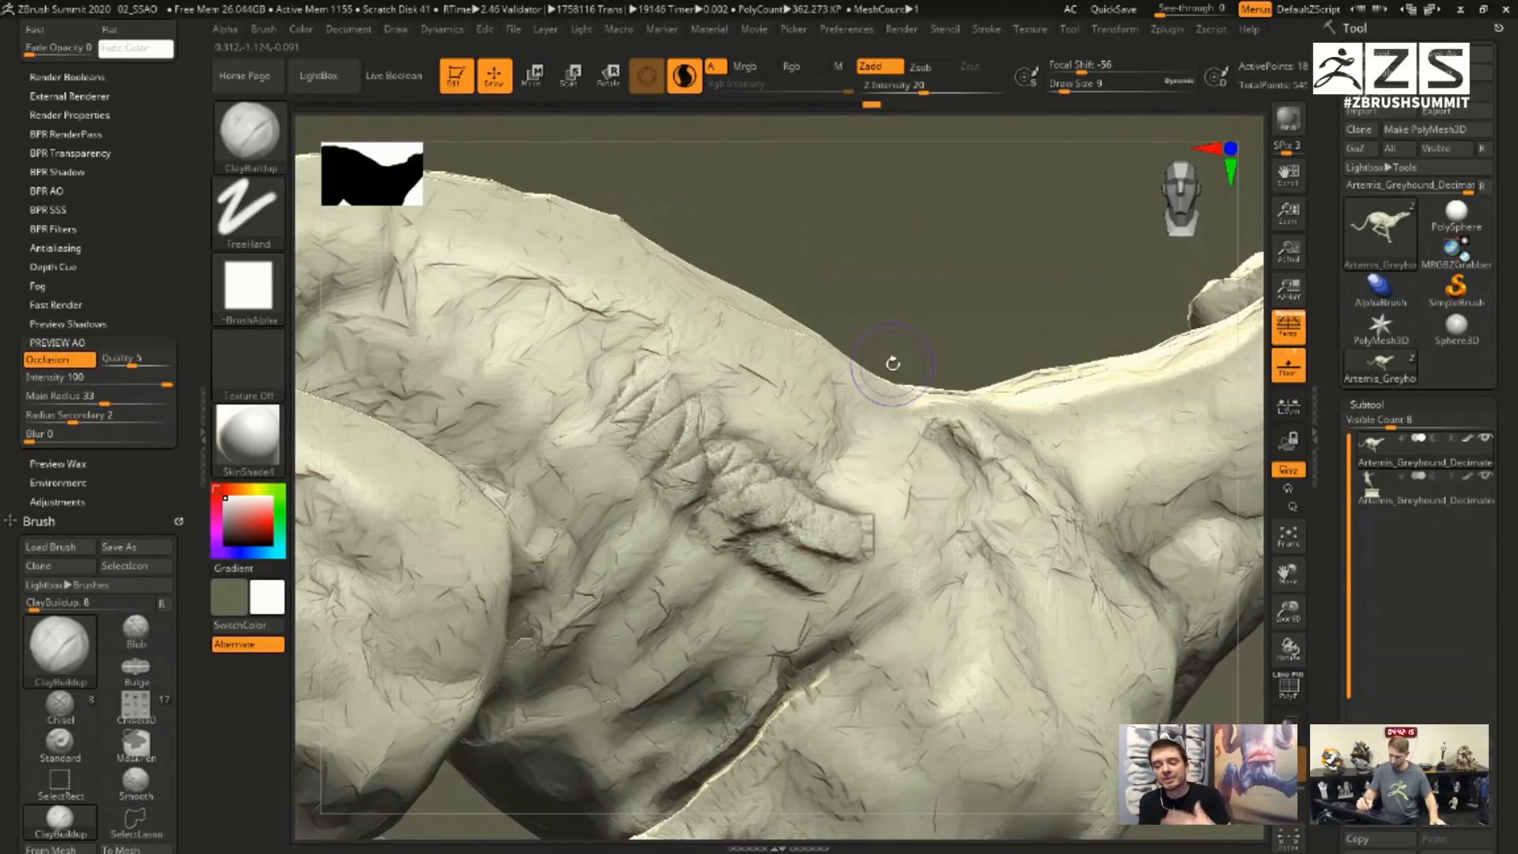
ctrl+right_drag(814, 338, 879, 251)
drag(758, 566, 907, 473)
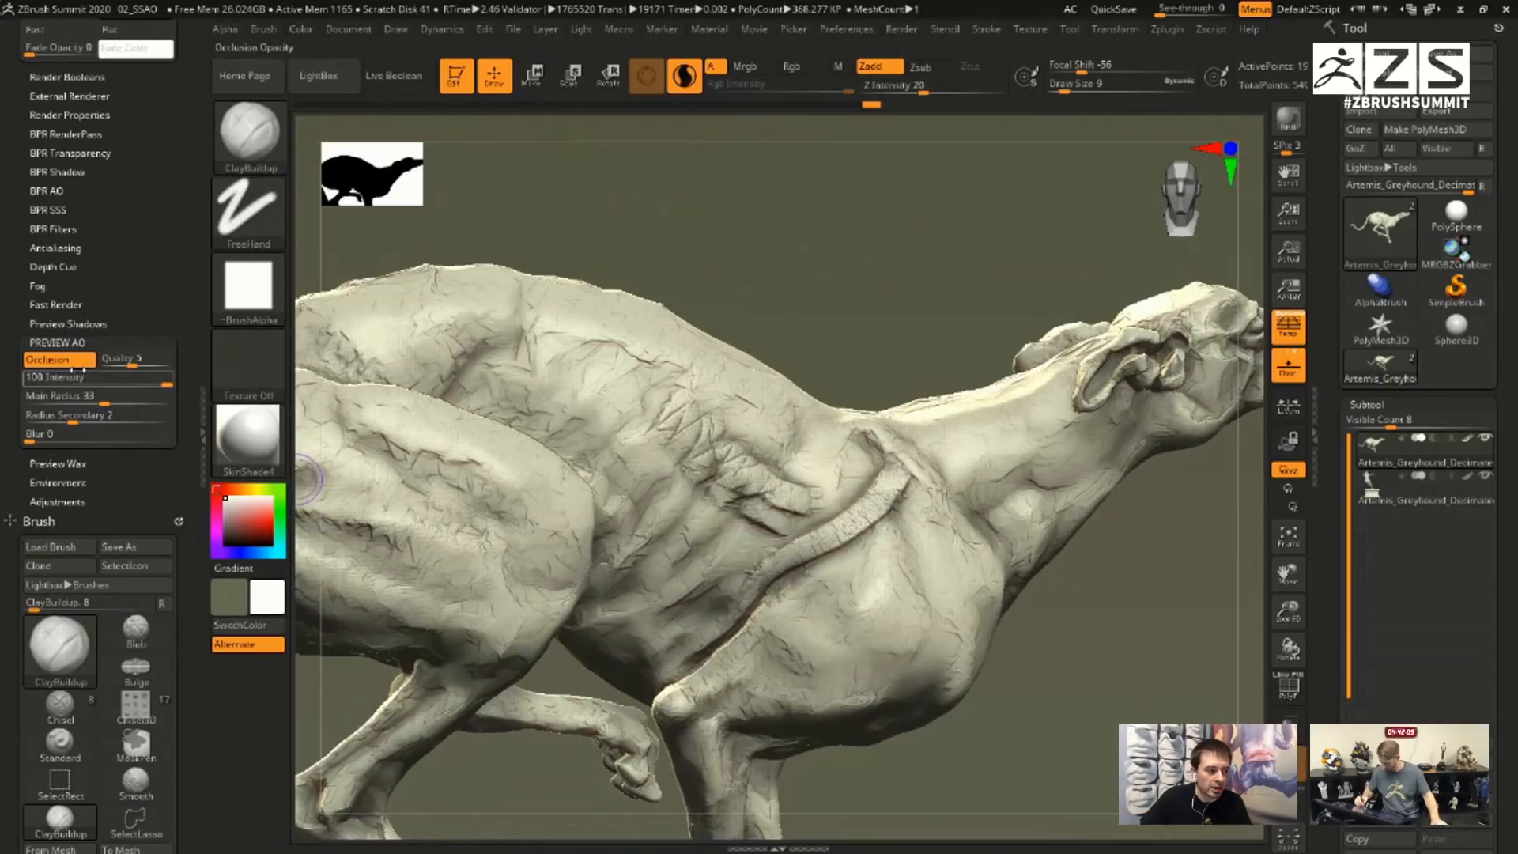
- Turn off the occlusion preview, add a second ClayBuildup band along the shoulder blade, and turn the occlusion back on
click(48, 359)
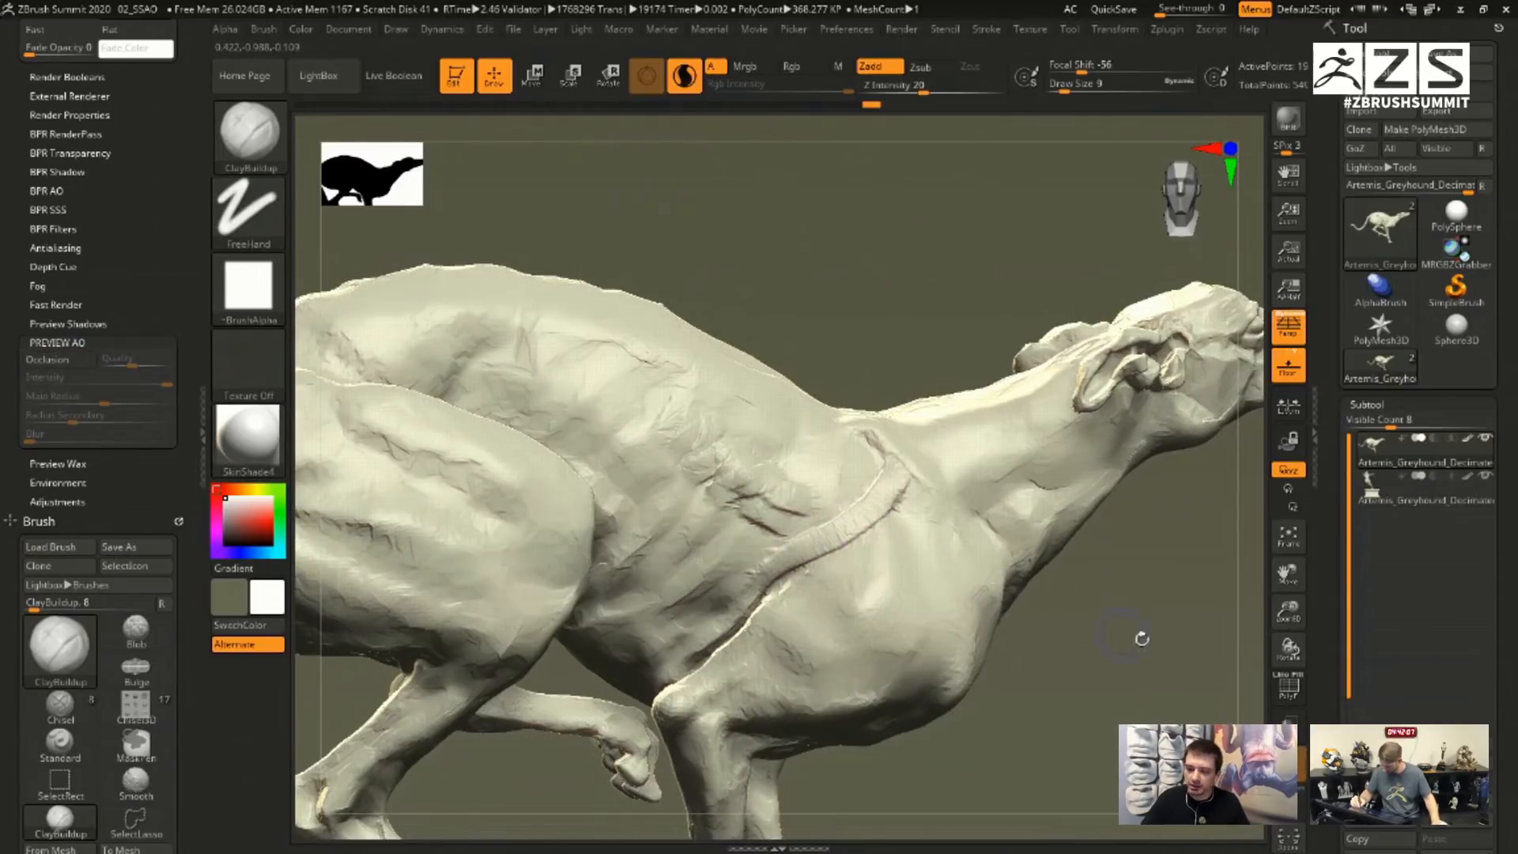
drag(1129, 650, 1071, 616)
drag(823, 559, 915, 482)
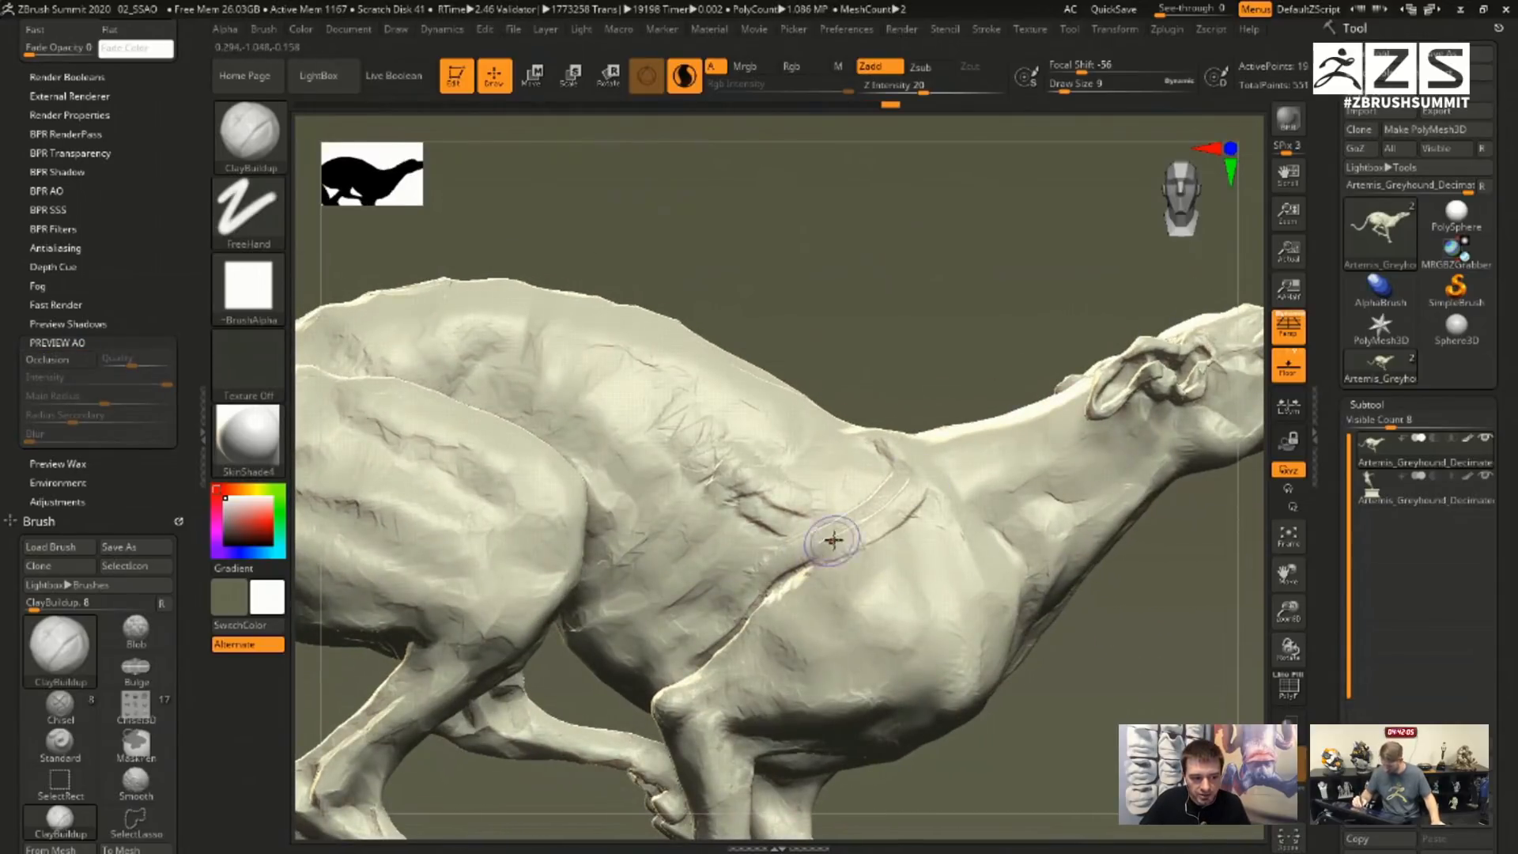
drag(946, 361, 318, 514)
click(55, 358)
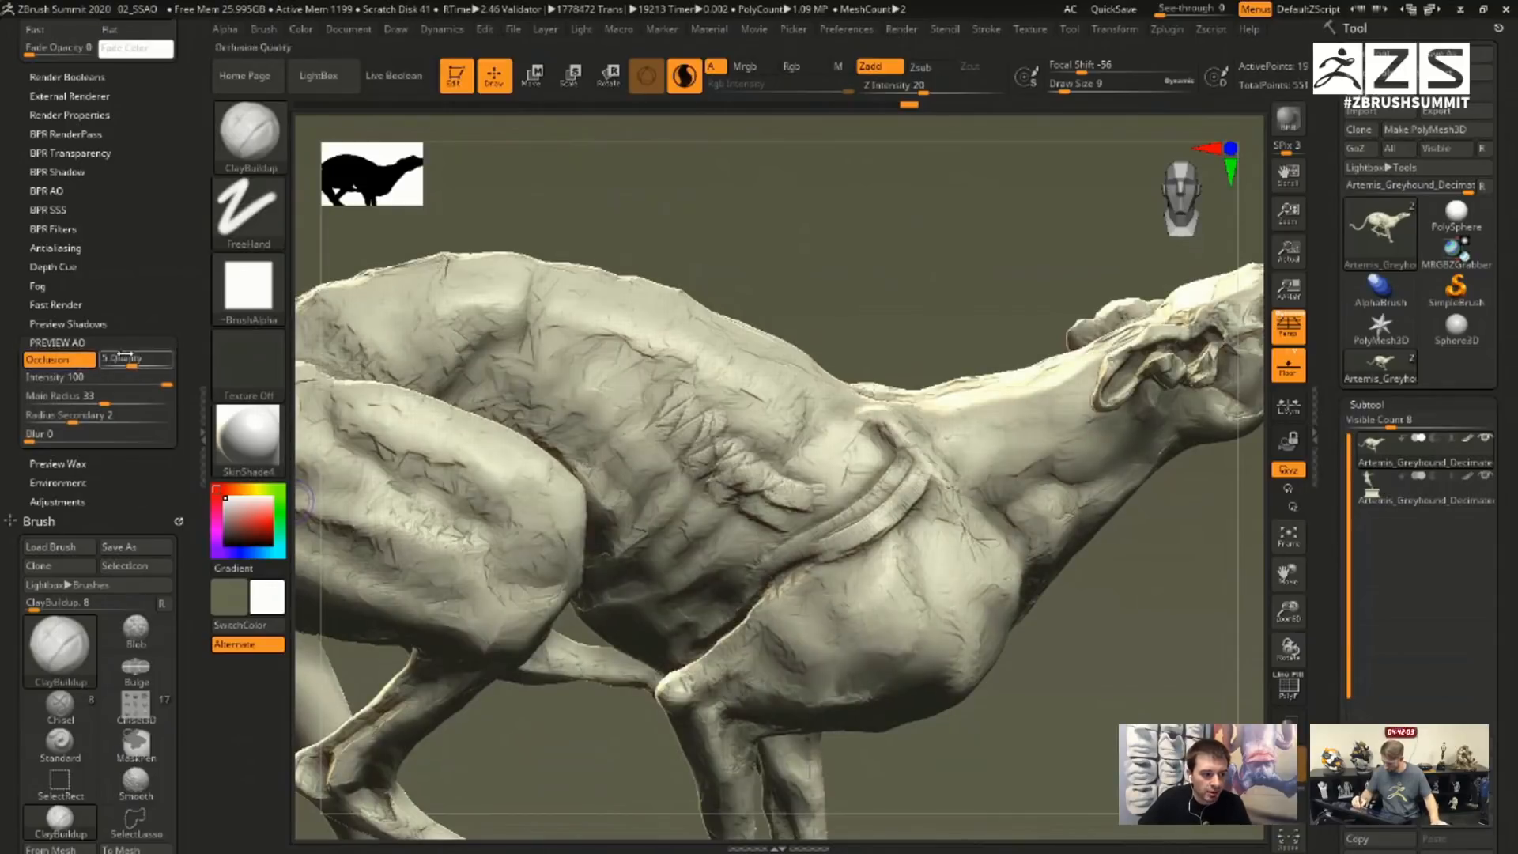
- Review the greyhound's shoulder and ribs, and undo the latest ClayBuildup strokes
drag(1105, 277, 877, 512)
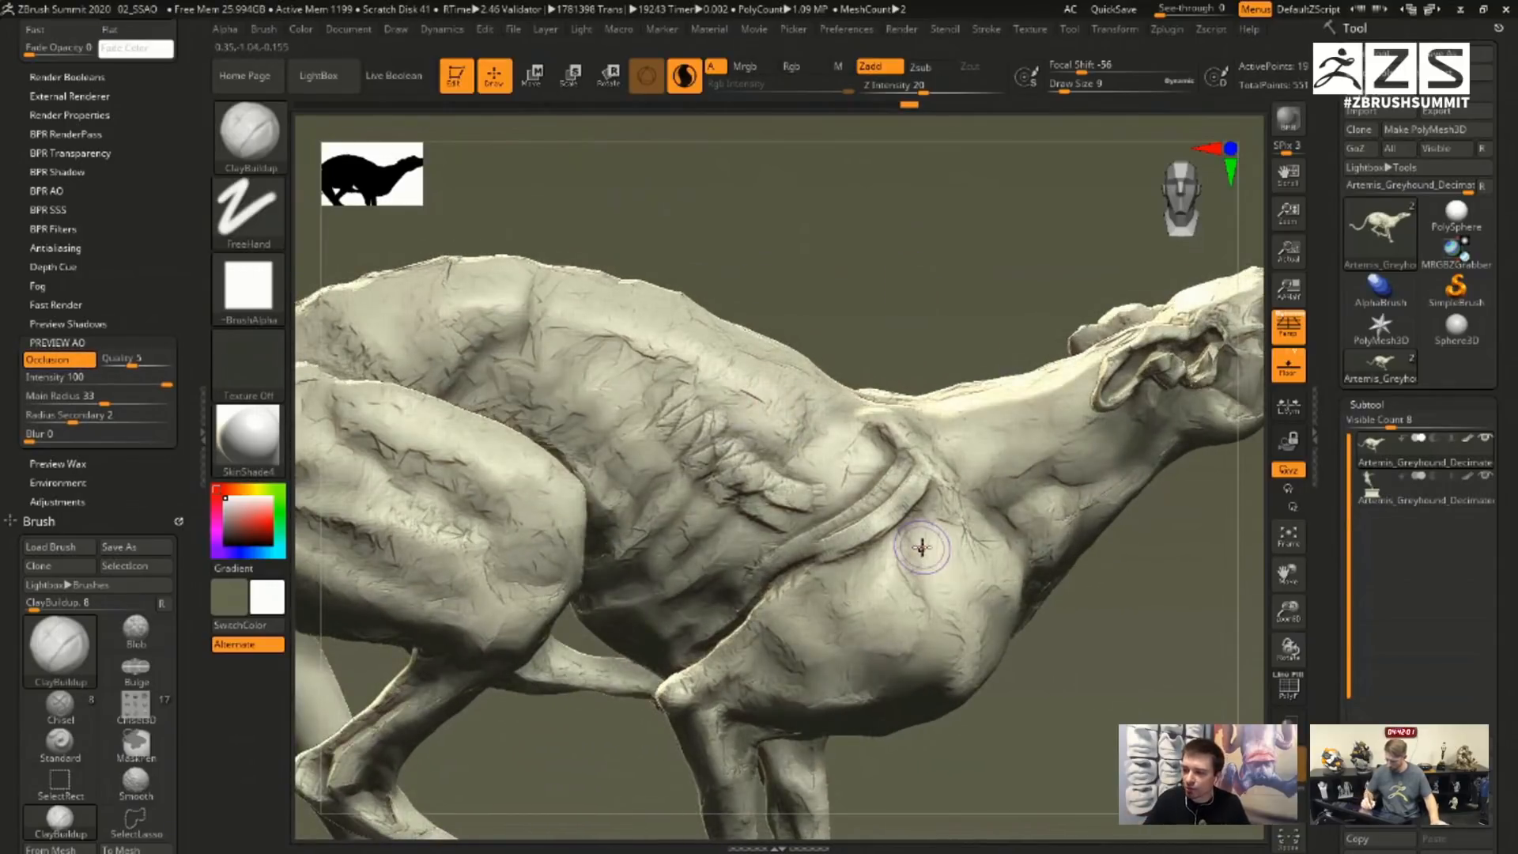
drag(949, 322, 774, 452)
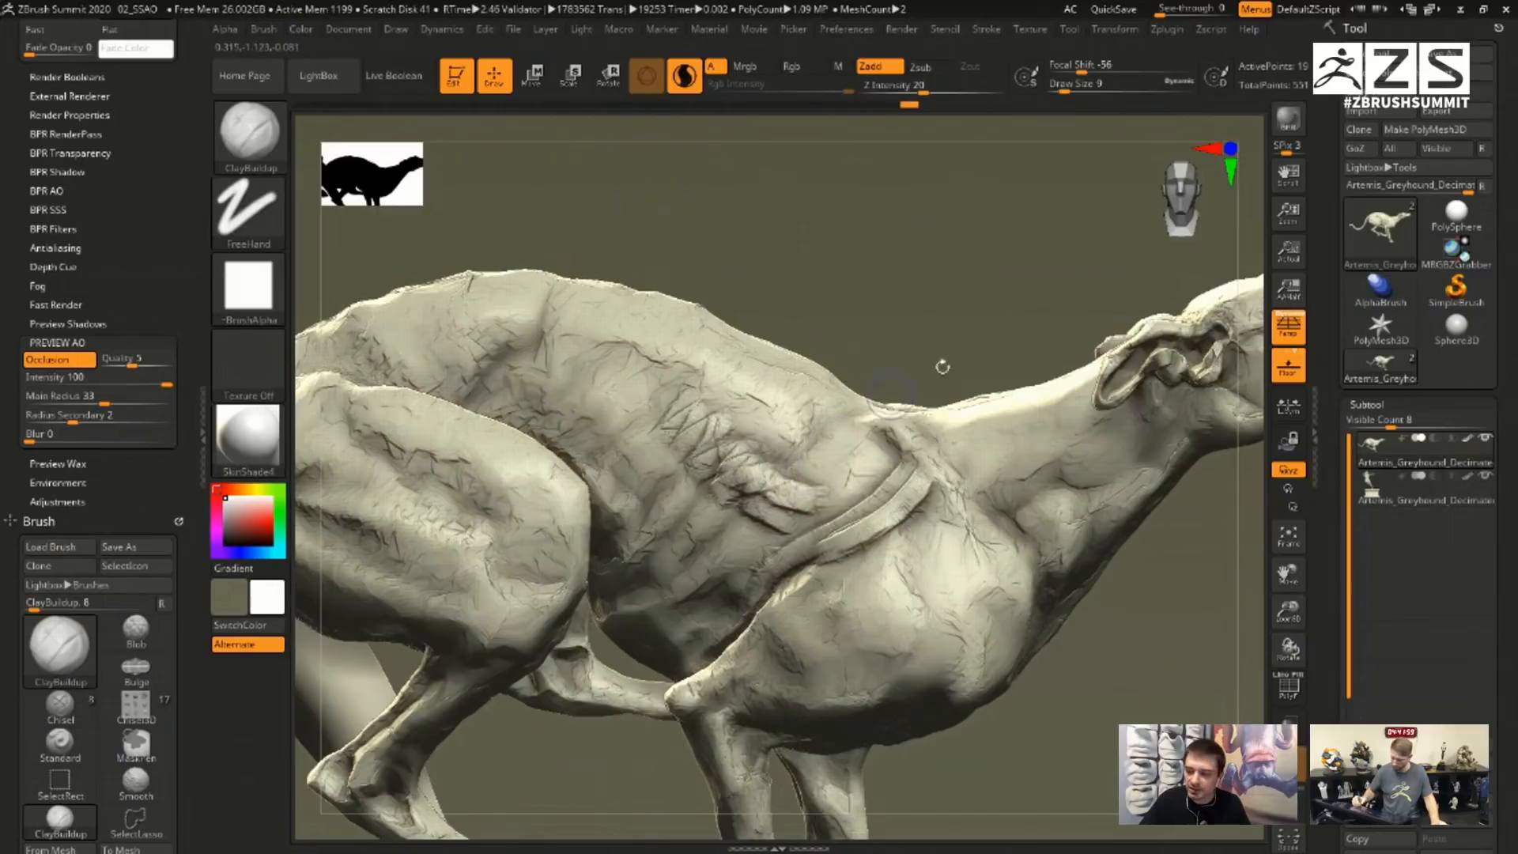
drag(985, 339, 941, 318)
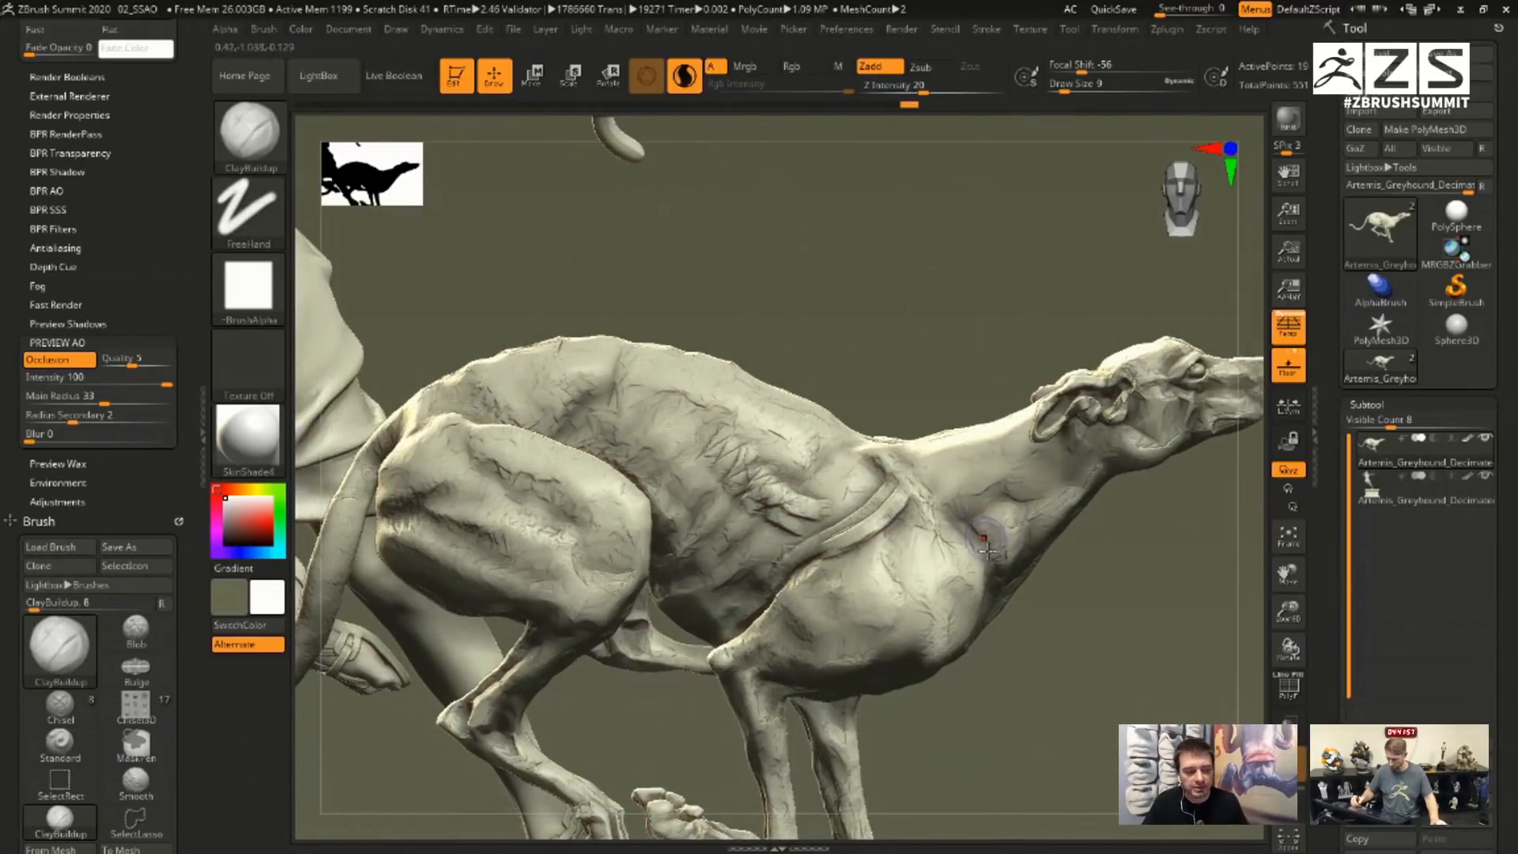
drag(1079, 664, 1075, 645)
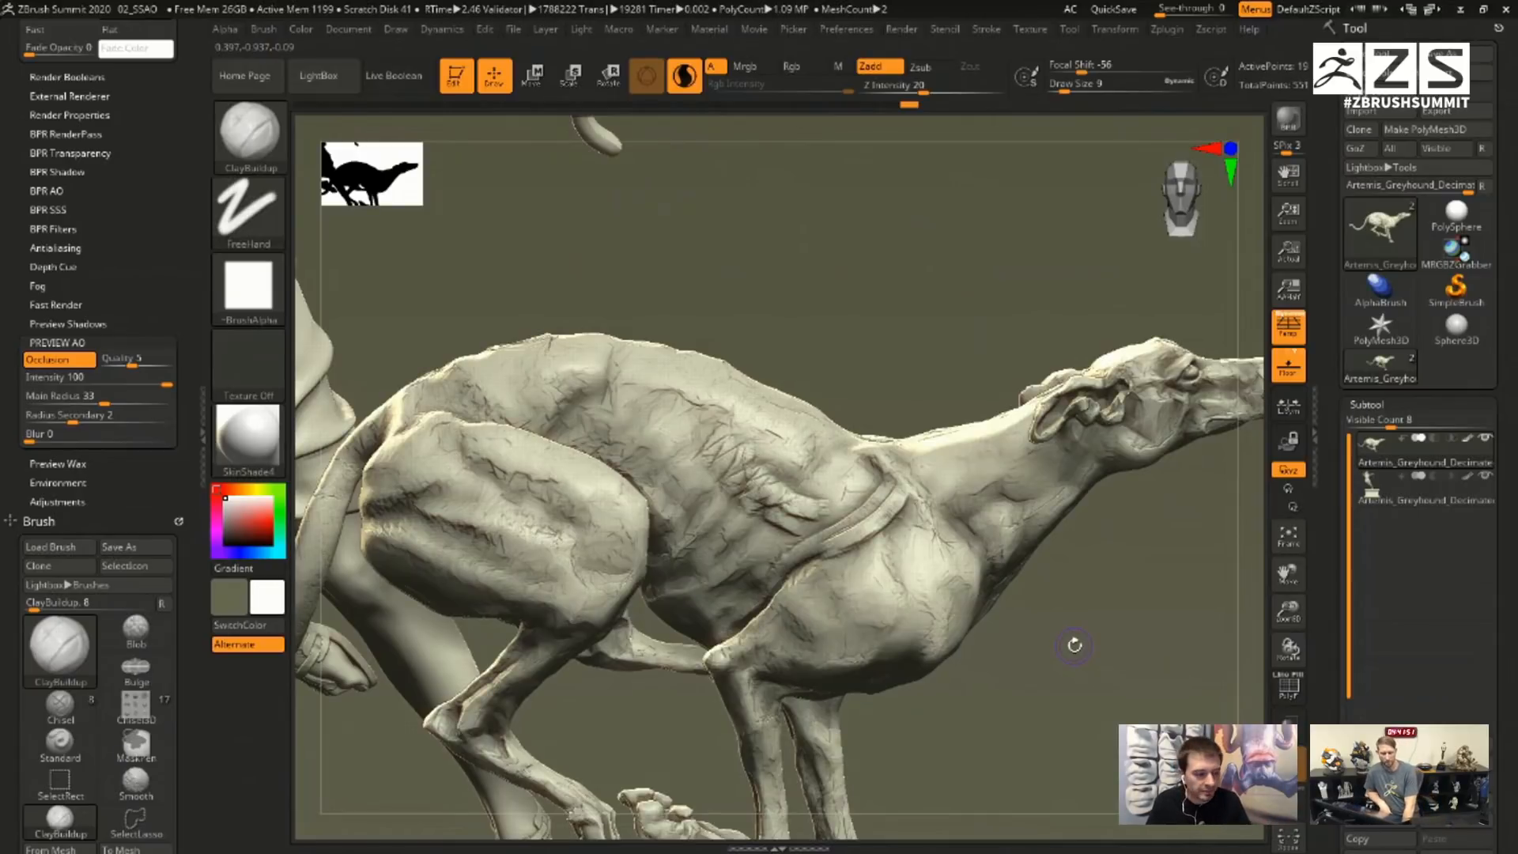
key(ctrl)
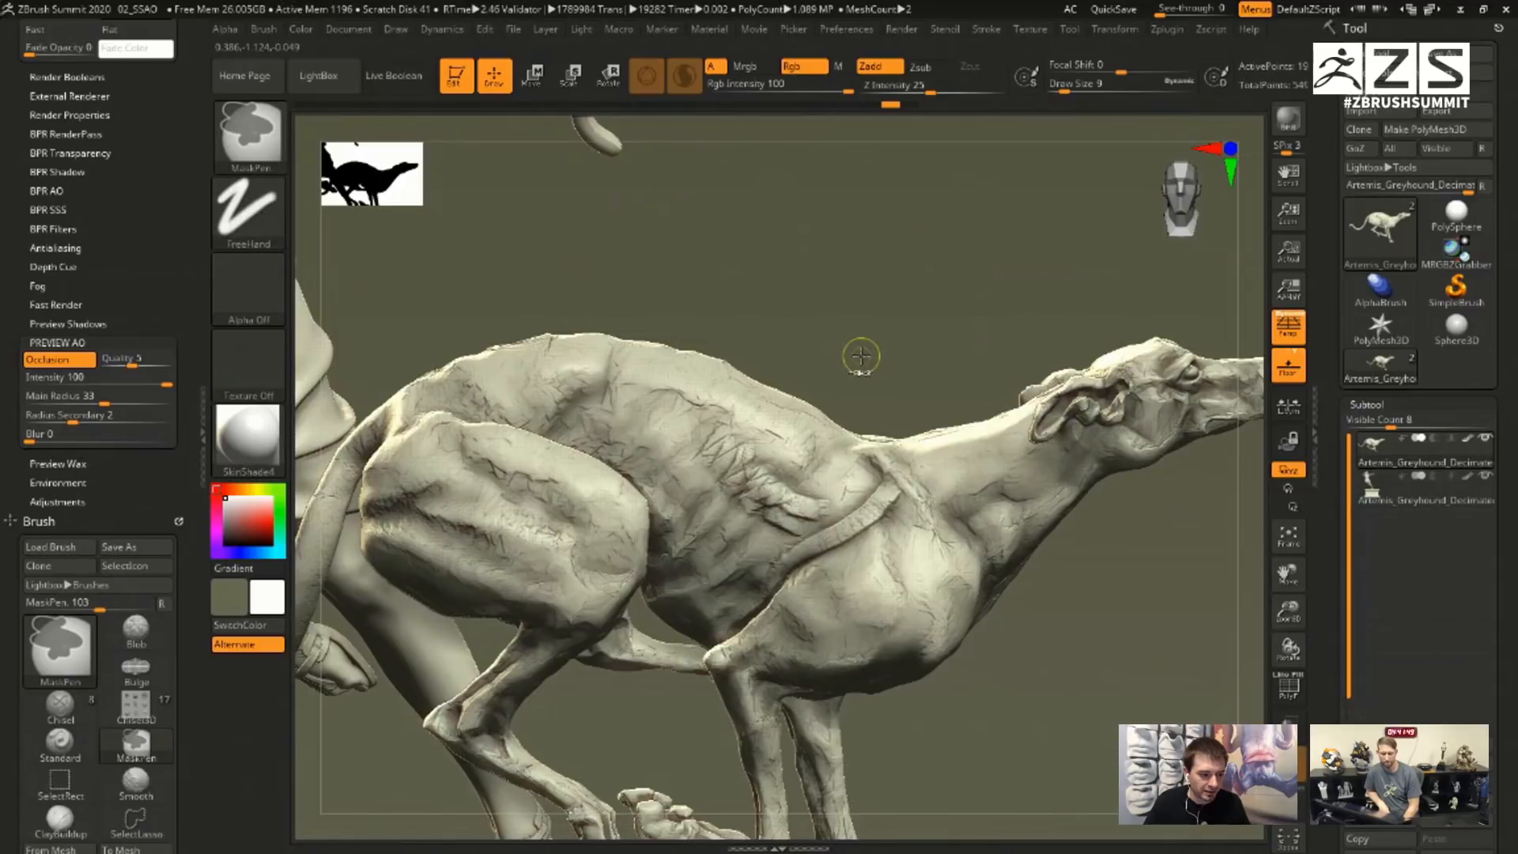
key(ctrl+z)
key(ctrl+z)
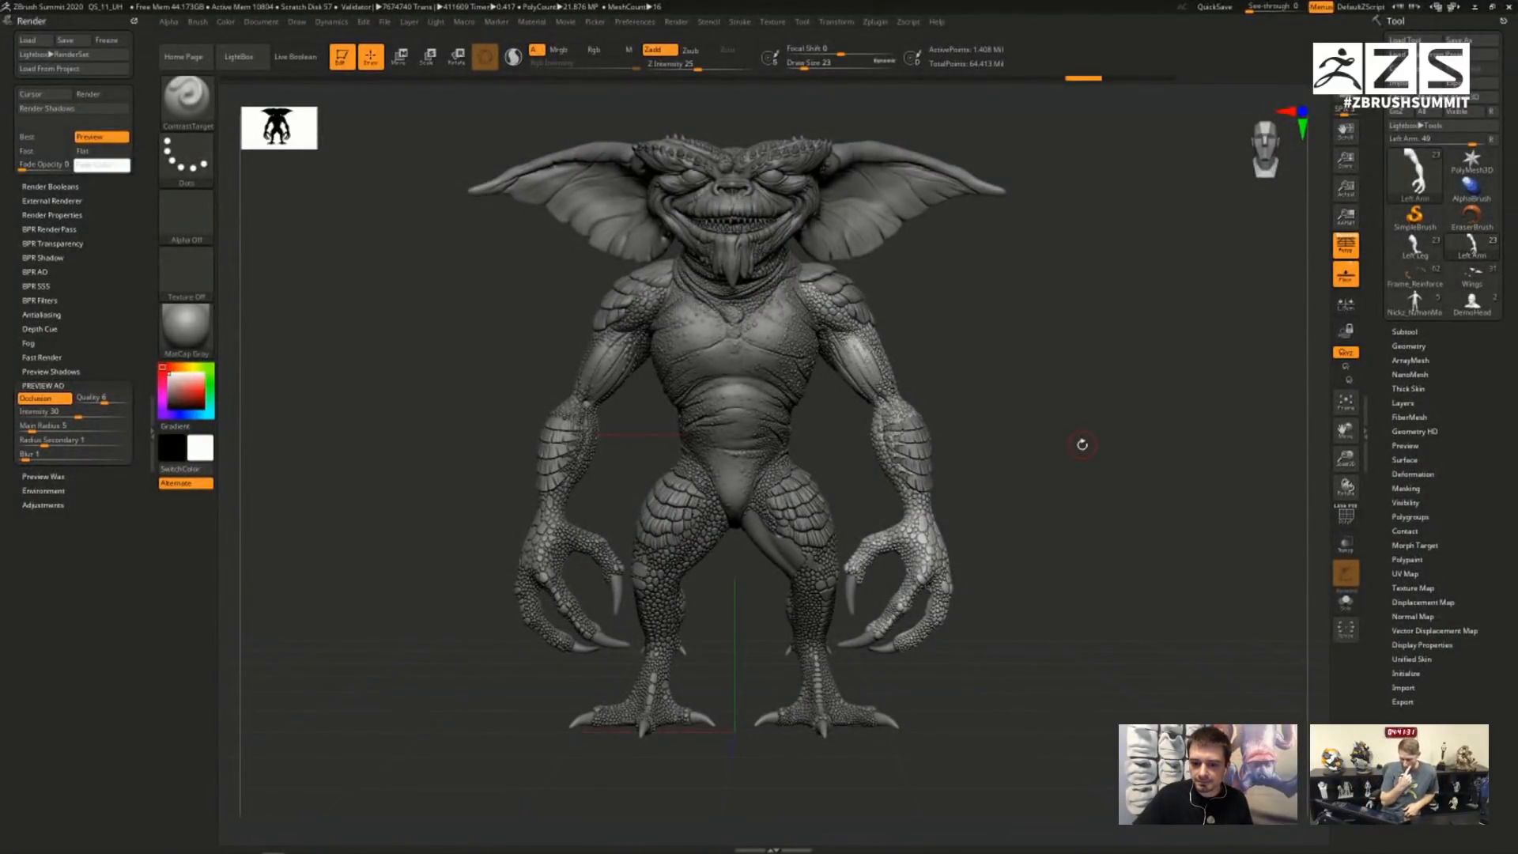
- Toggle the Preview AO occlusion off and on to compare the shading of the scaly big-eared creature
click(50, 402)
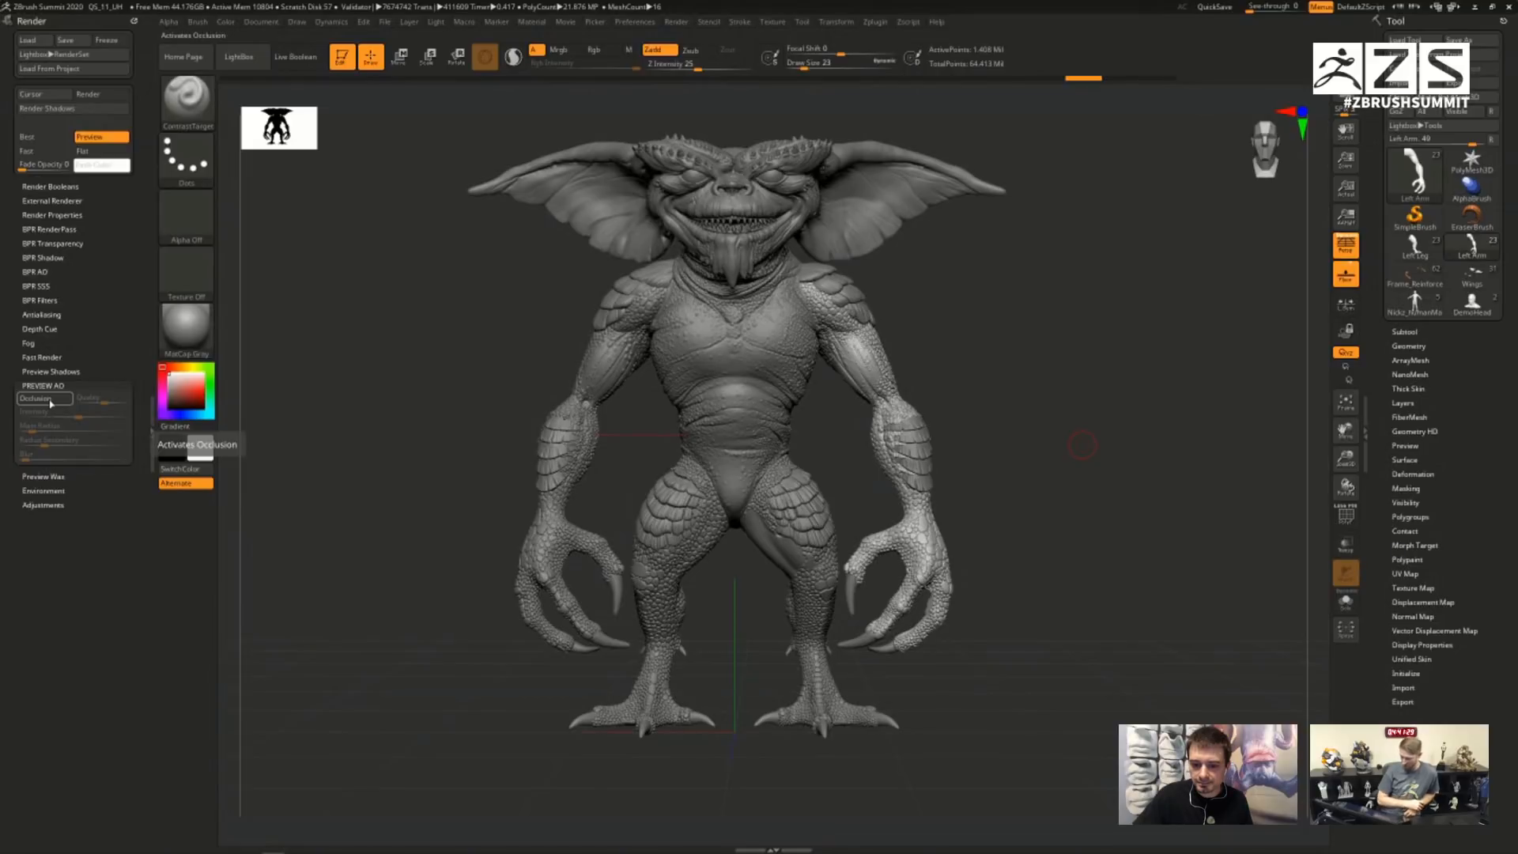
click(48, 398)
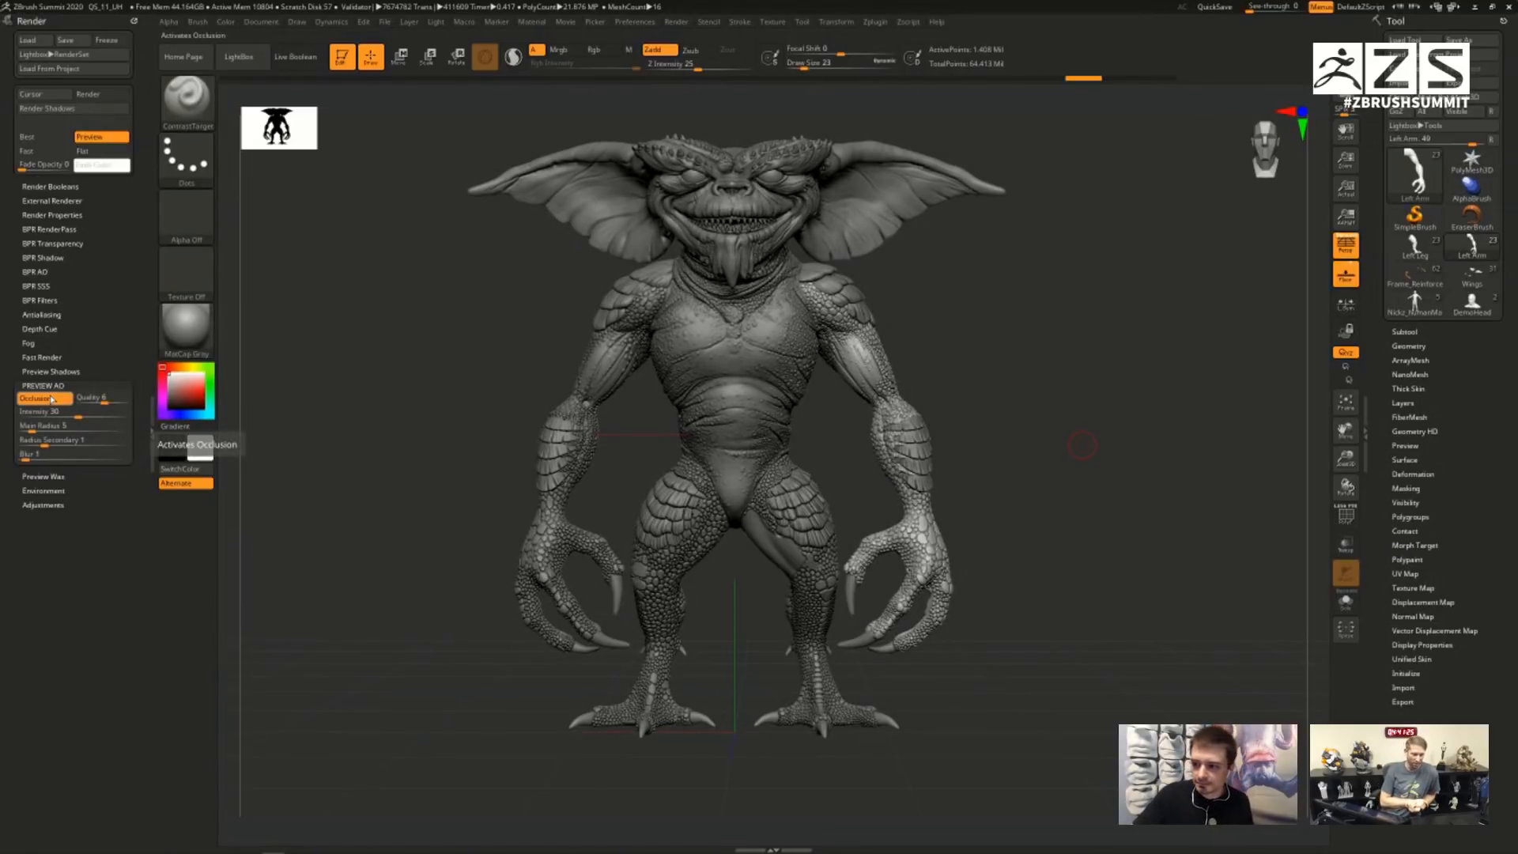
click(54, 401)
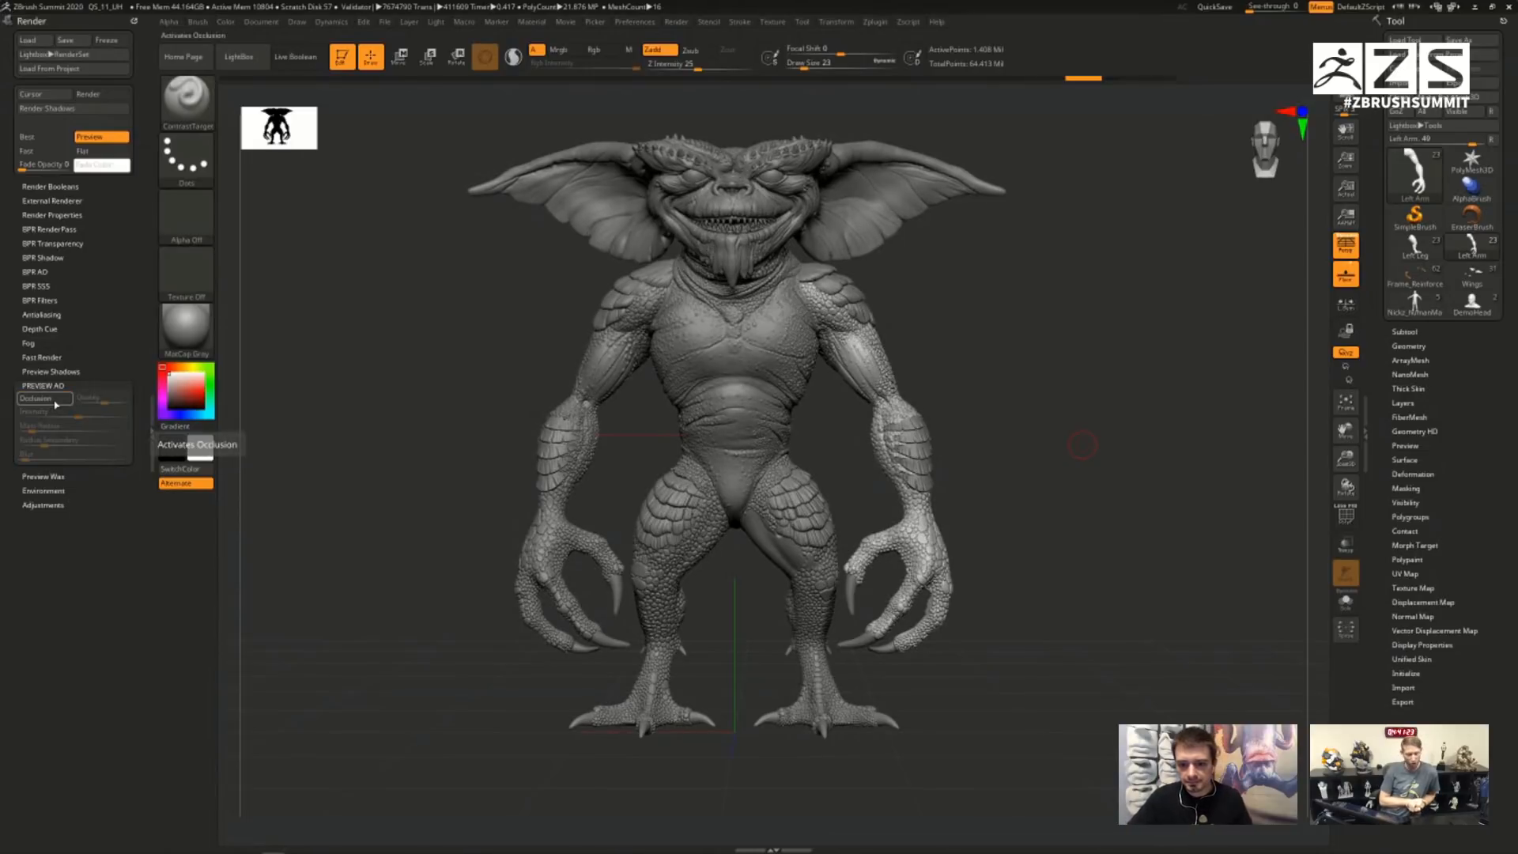
click(49, 401)
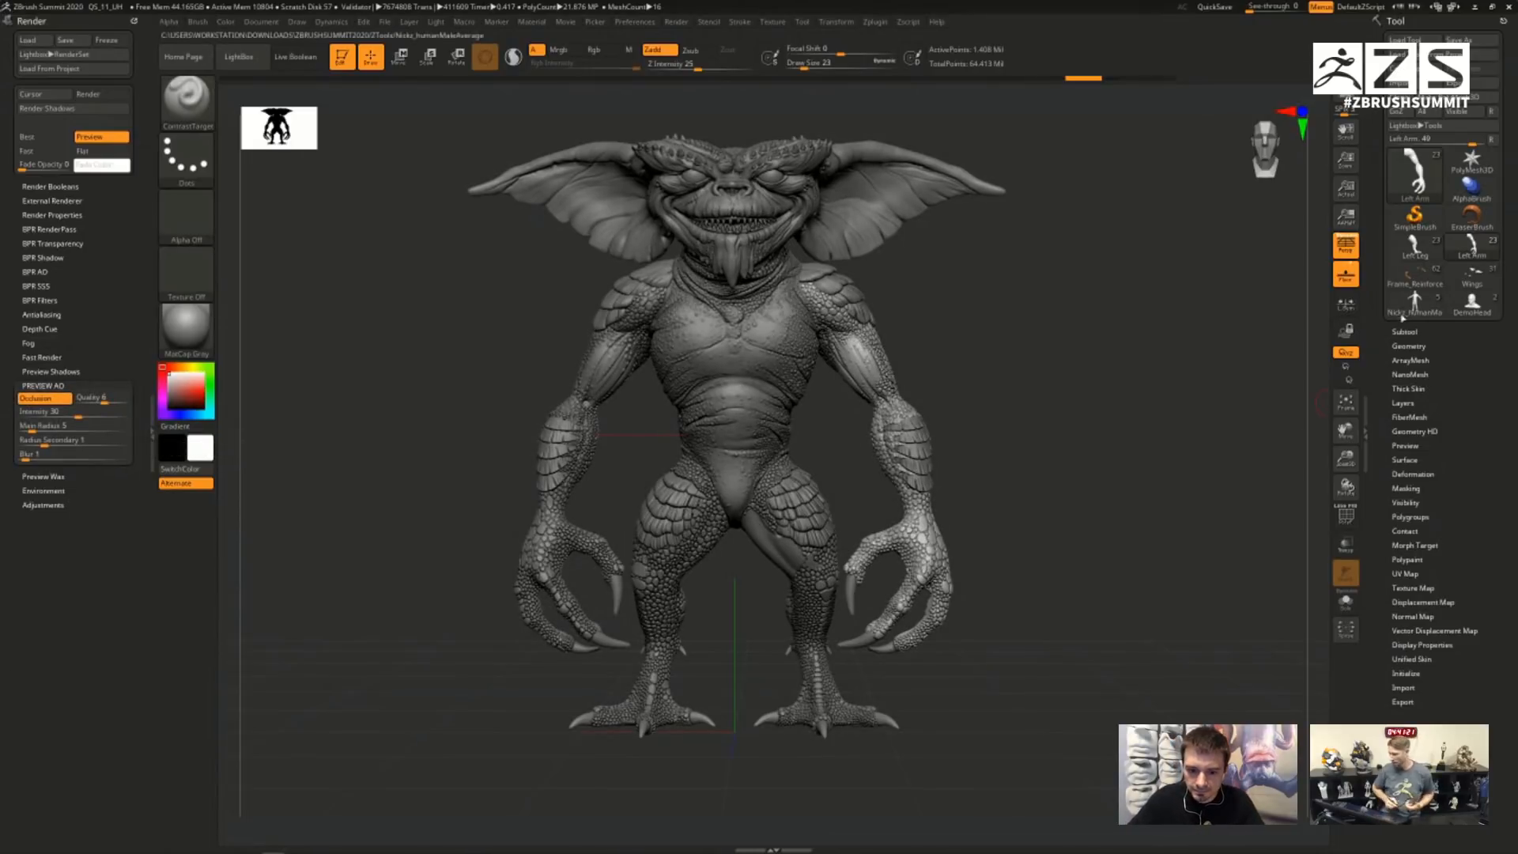
- Switch to the Frame_Reinforcements drone model and frame it in the view at an angle
click(1414, 274)
mouse_move(1062, 613)
alt+right_down()
mouse_move(1062, 763)
mouse_move(1061, 553)
mouse_move(1122, 602)
mouse_move(930, 569)
mouse_move(936, 552)
alt+right_up()
key(f)
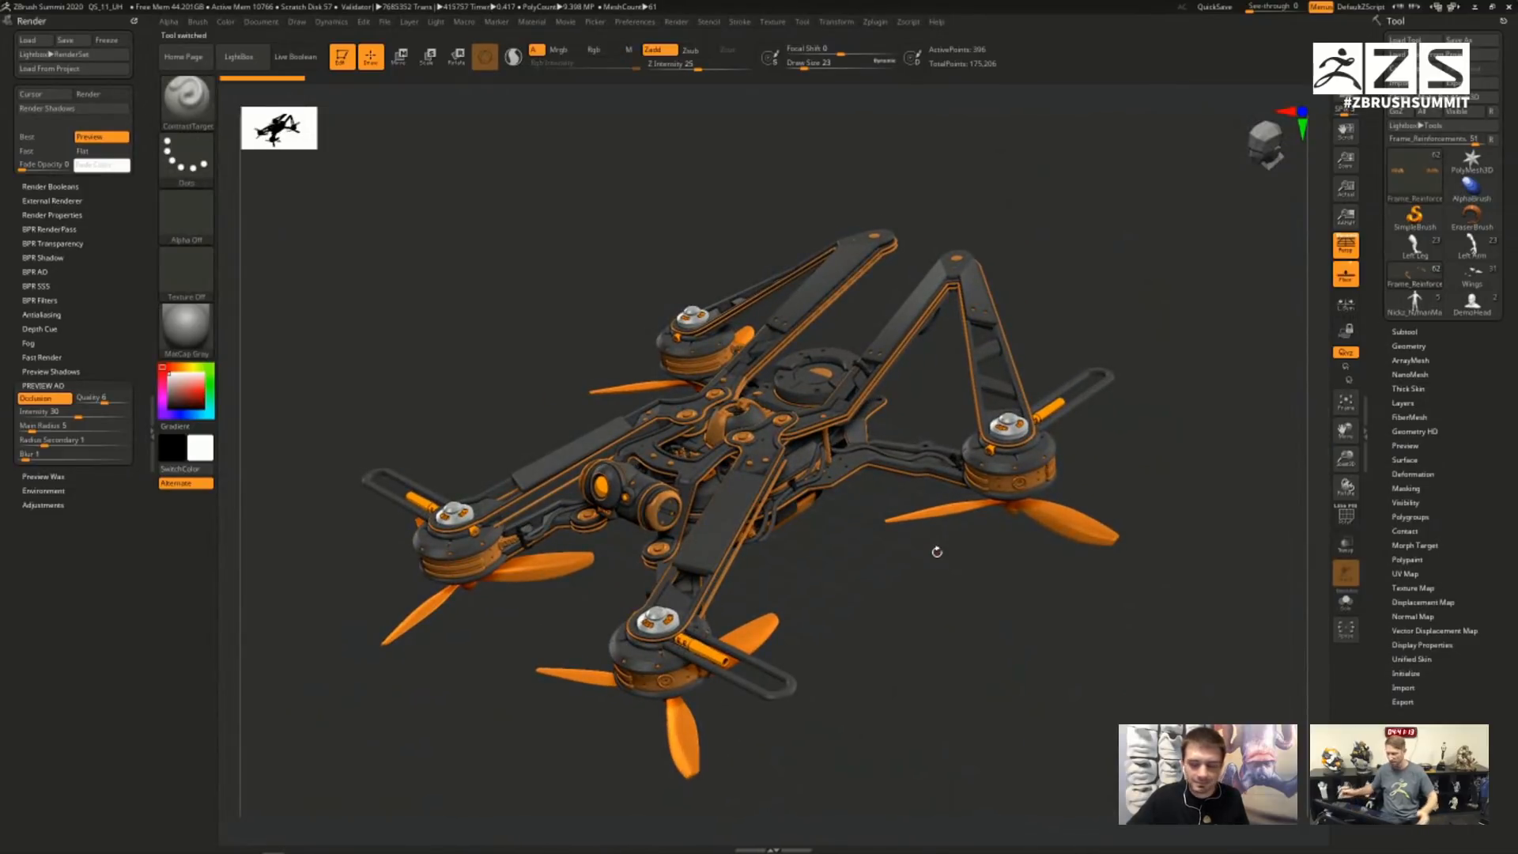
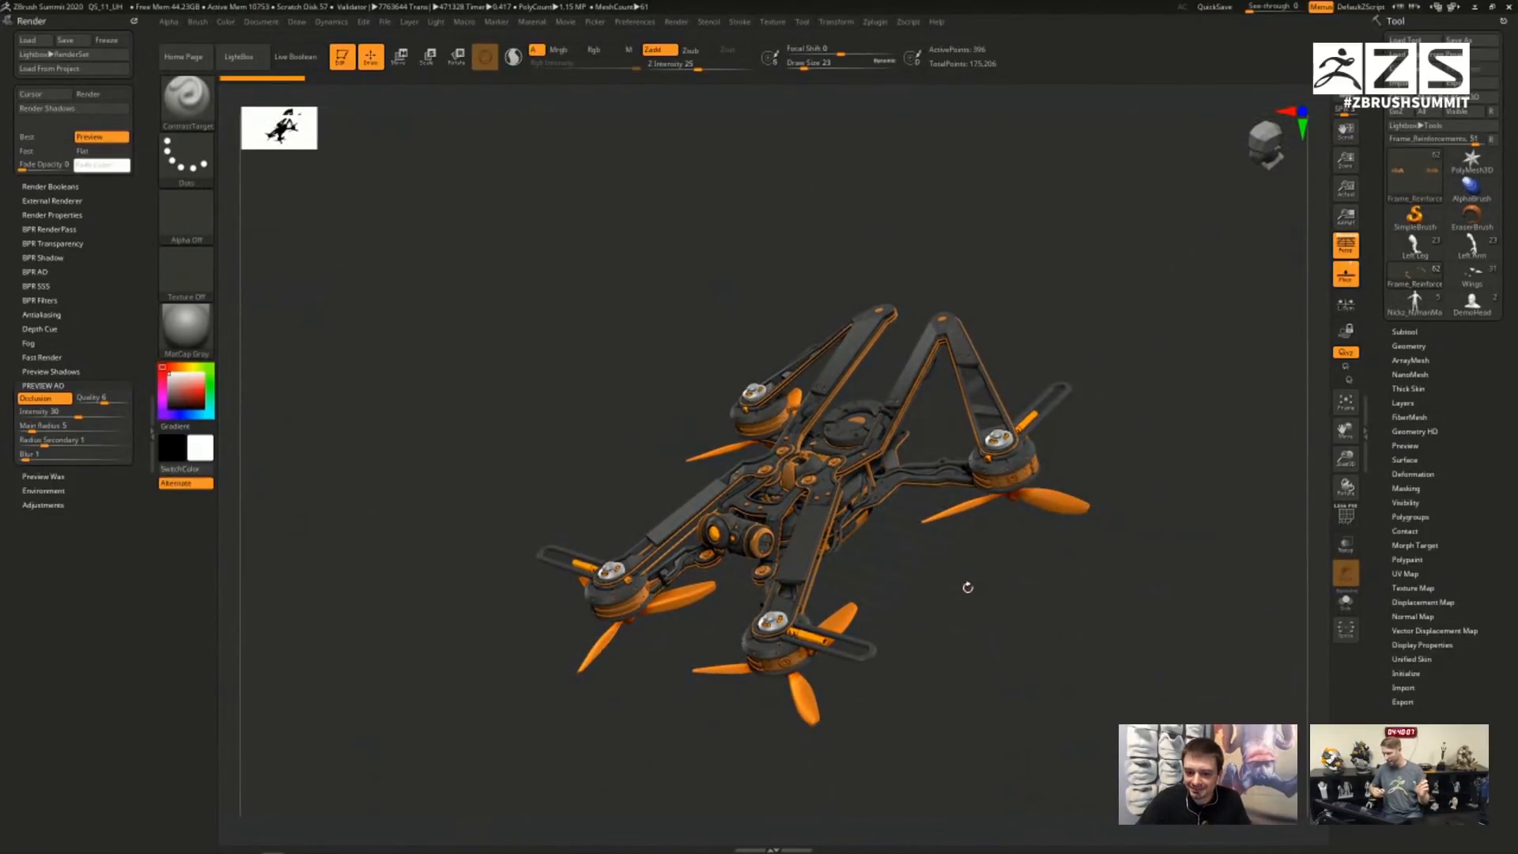
- Switch to the Left Arm tool to load the scaly big-eared creature and frame it from the front
click(1471, 245)
shift+drag(927, 587, 951, 560)
ctrl+right_drag(872, 541, 1003, 637)
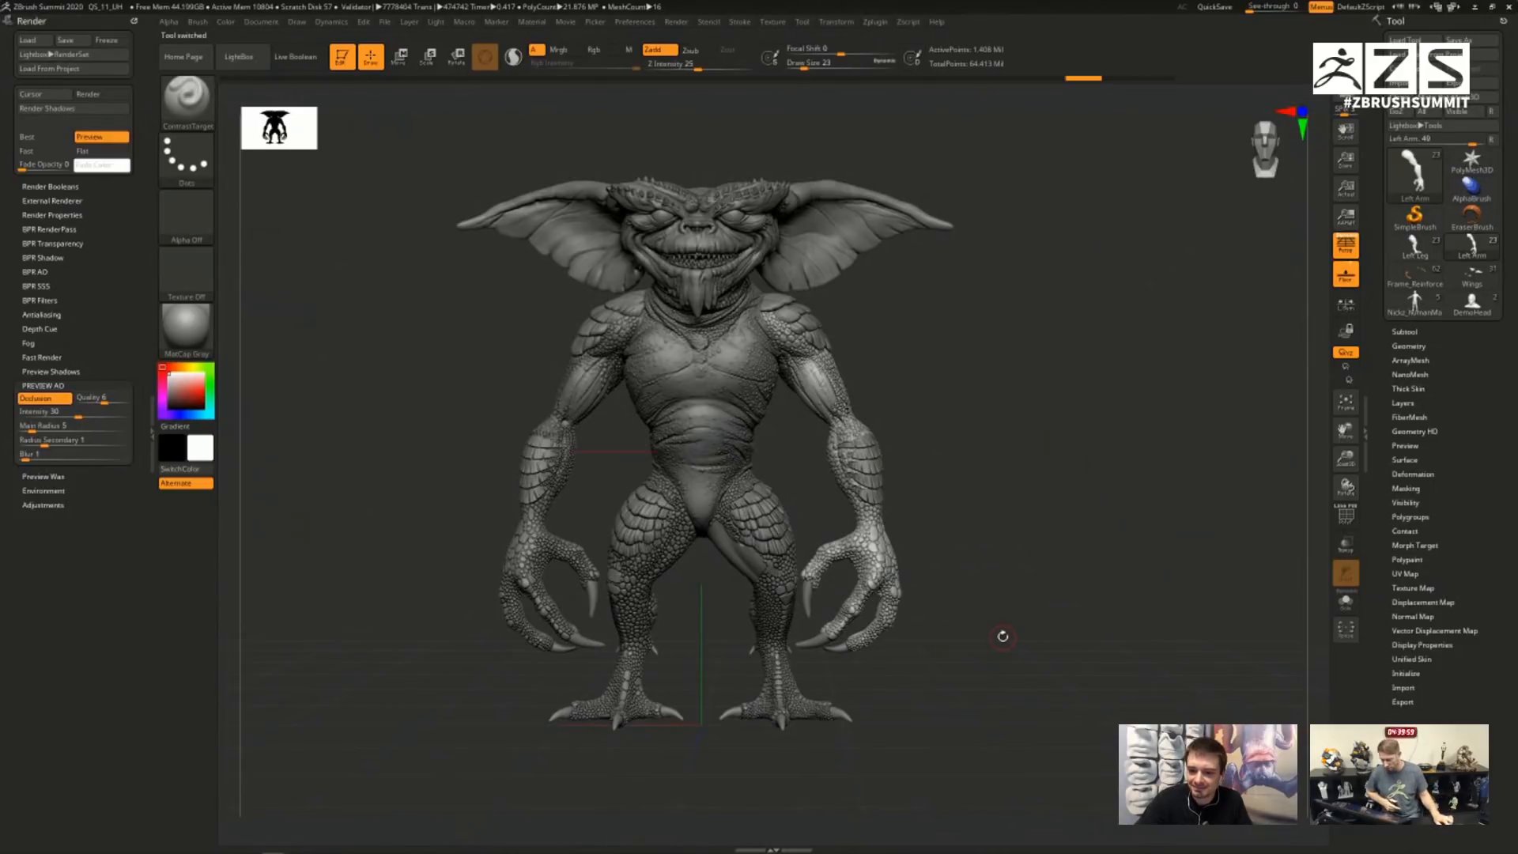
- Examine the occlusion shading on the creature's scales across the thighs, arms and torso, then on the whole figure
drag(1002, 636, 1002, 636)
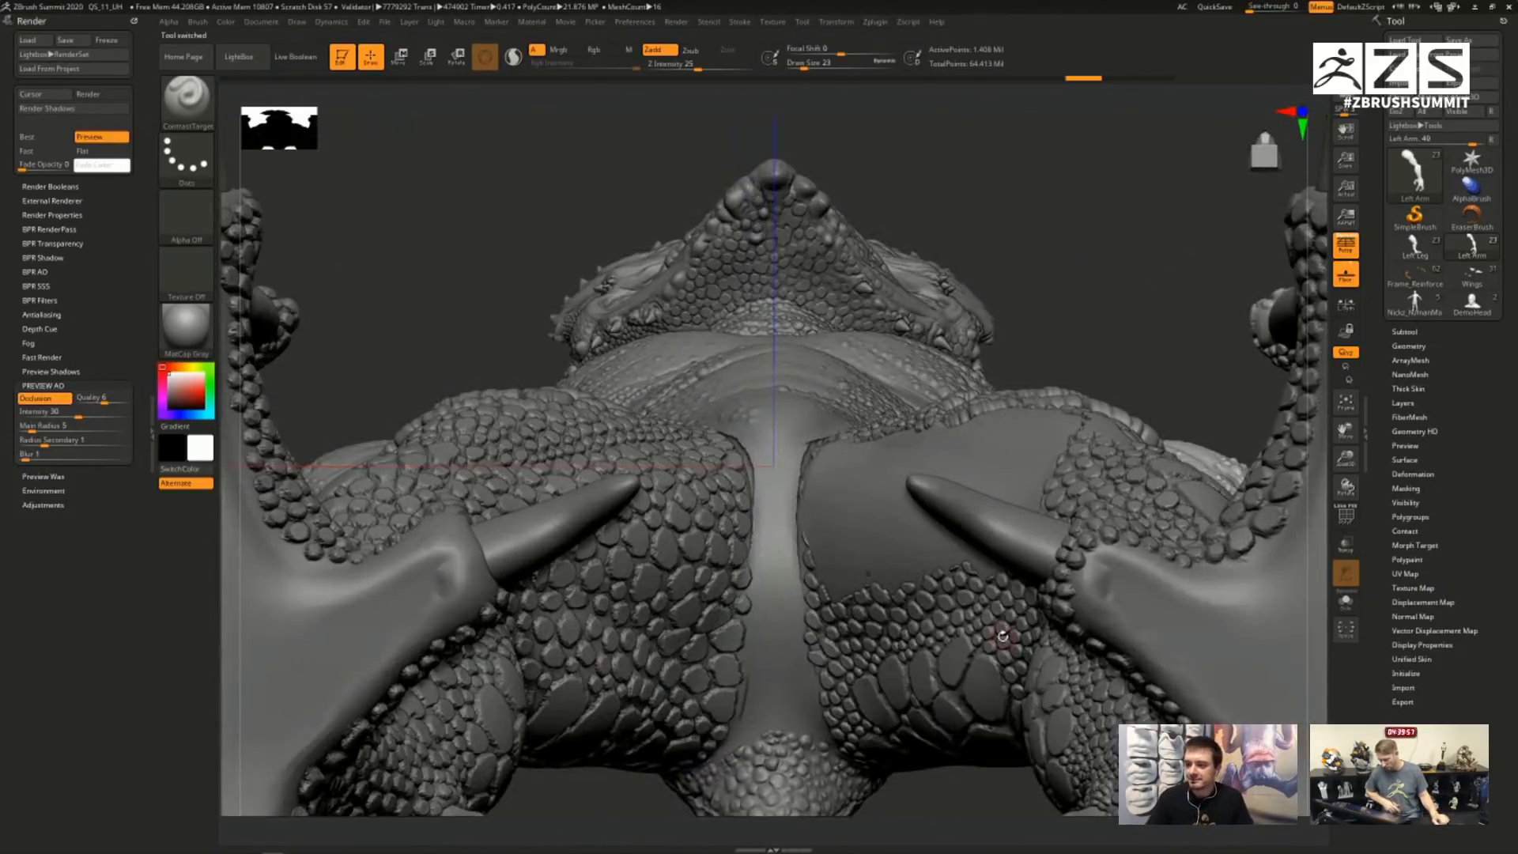
right_drag(1002, 636, 1002, 636)
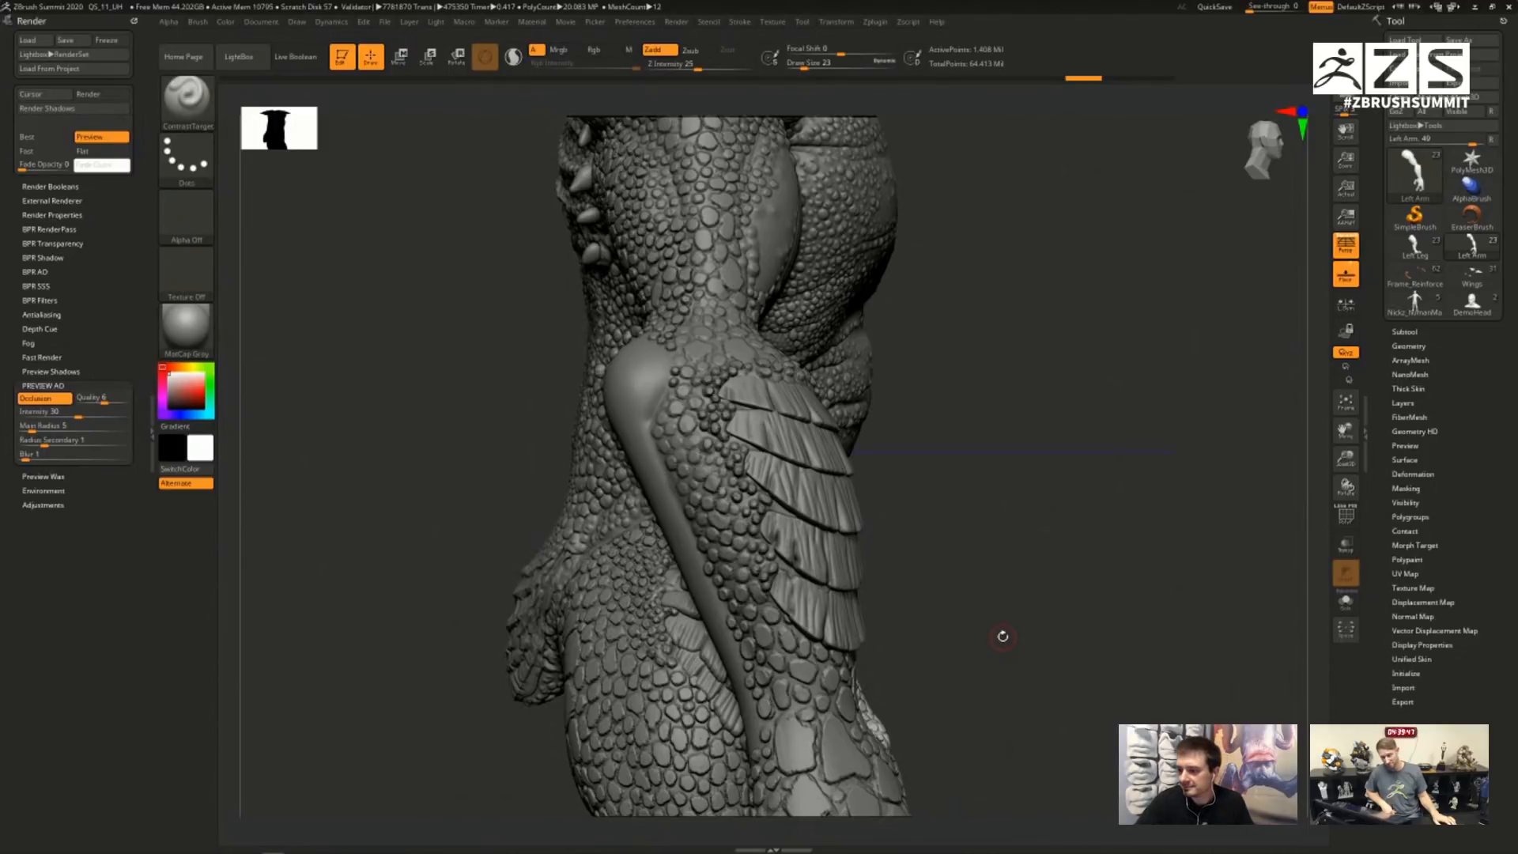
right_drag(1002, 636, 1002, 637)
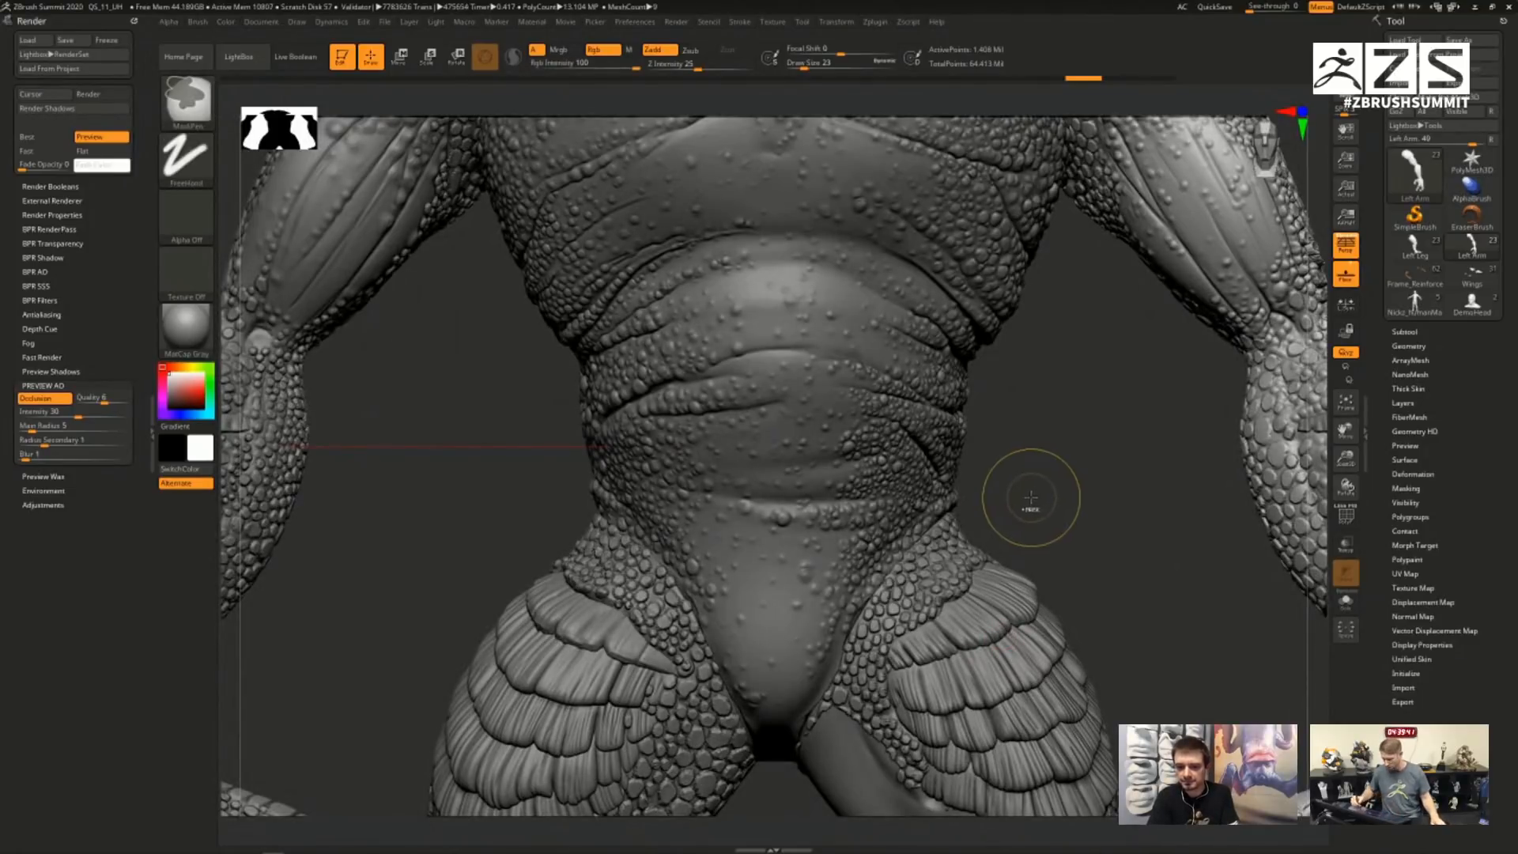
ctrl+right_drag(1037, 472, 918, 473)
alt+right_drag(1265, 483, 889, 356)
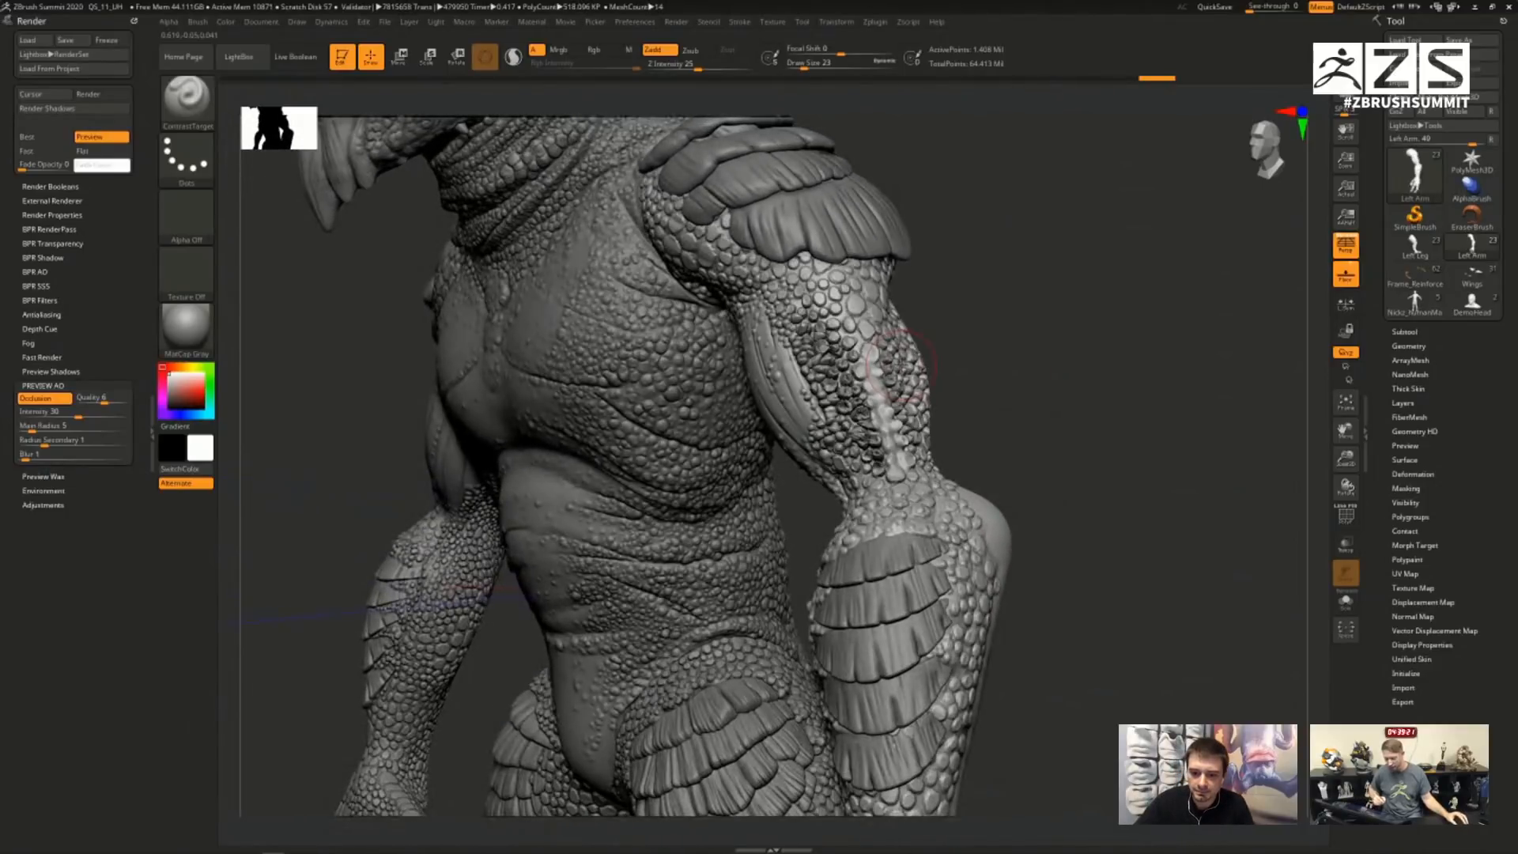
key(f)
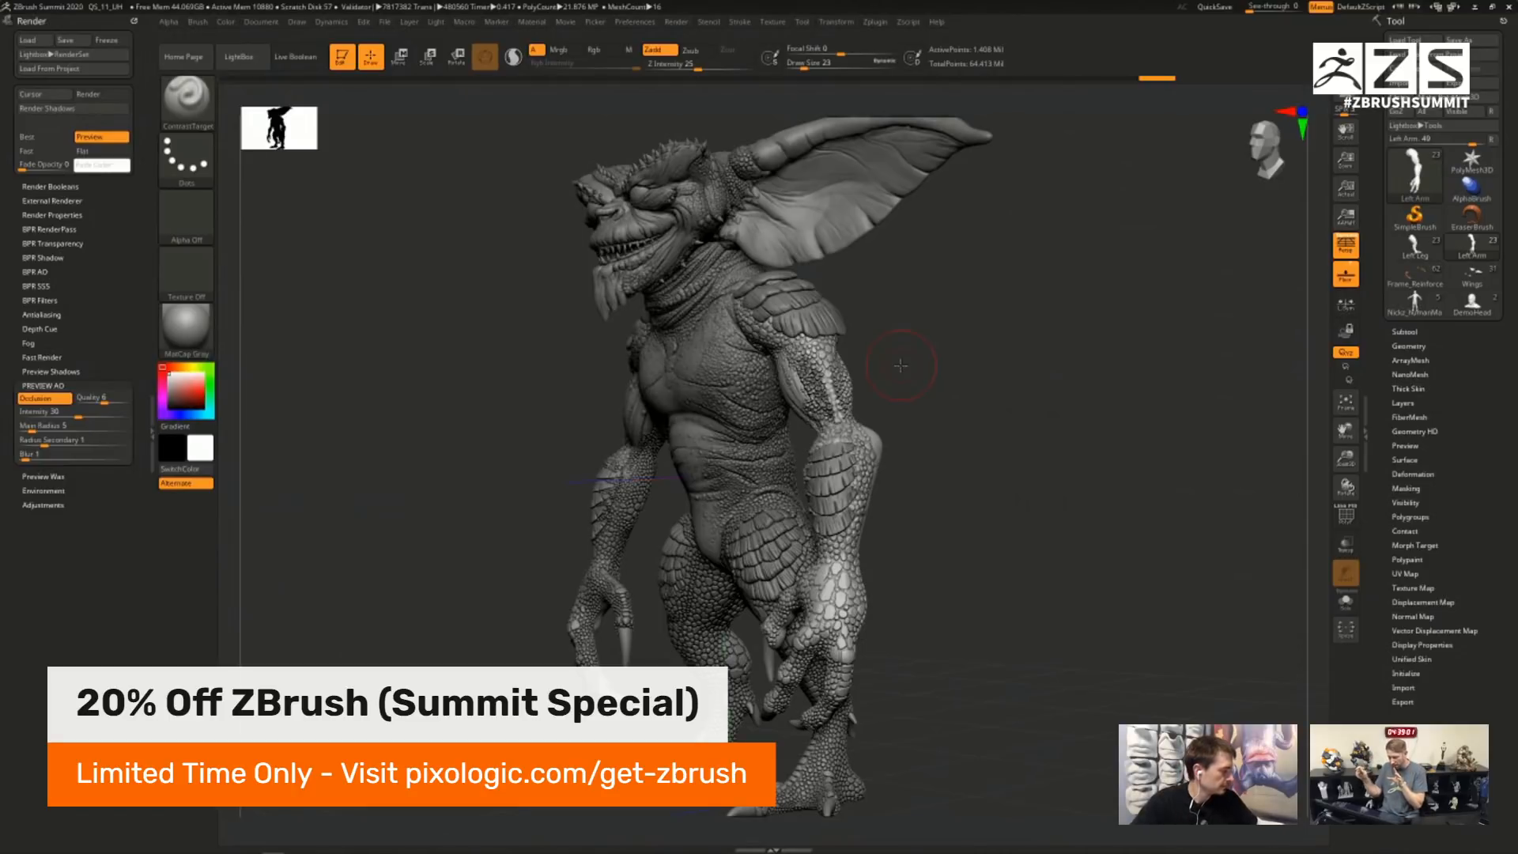
mouse_move(957, 514)
mouse_down()
mouse_move(996, 498)
mouse_move(945, 480)
mouse_move(974, 462)
mouse_move(962, 493)
mouse_up()
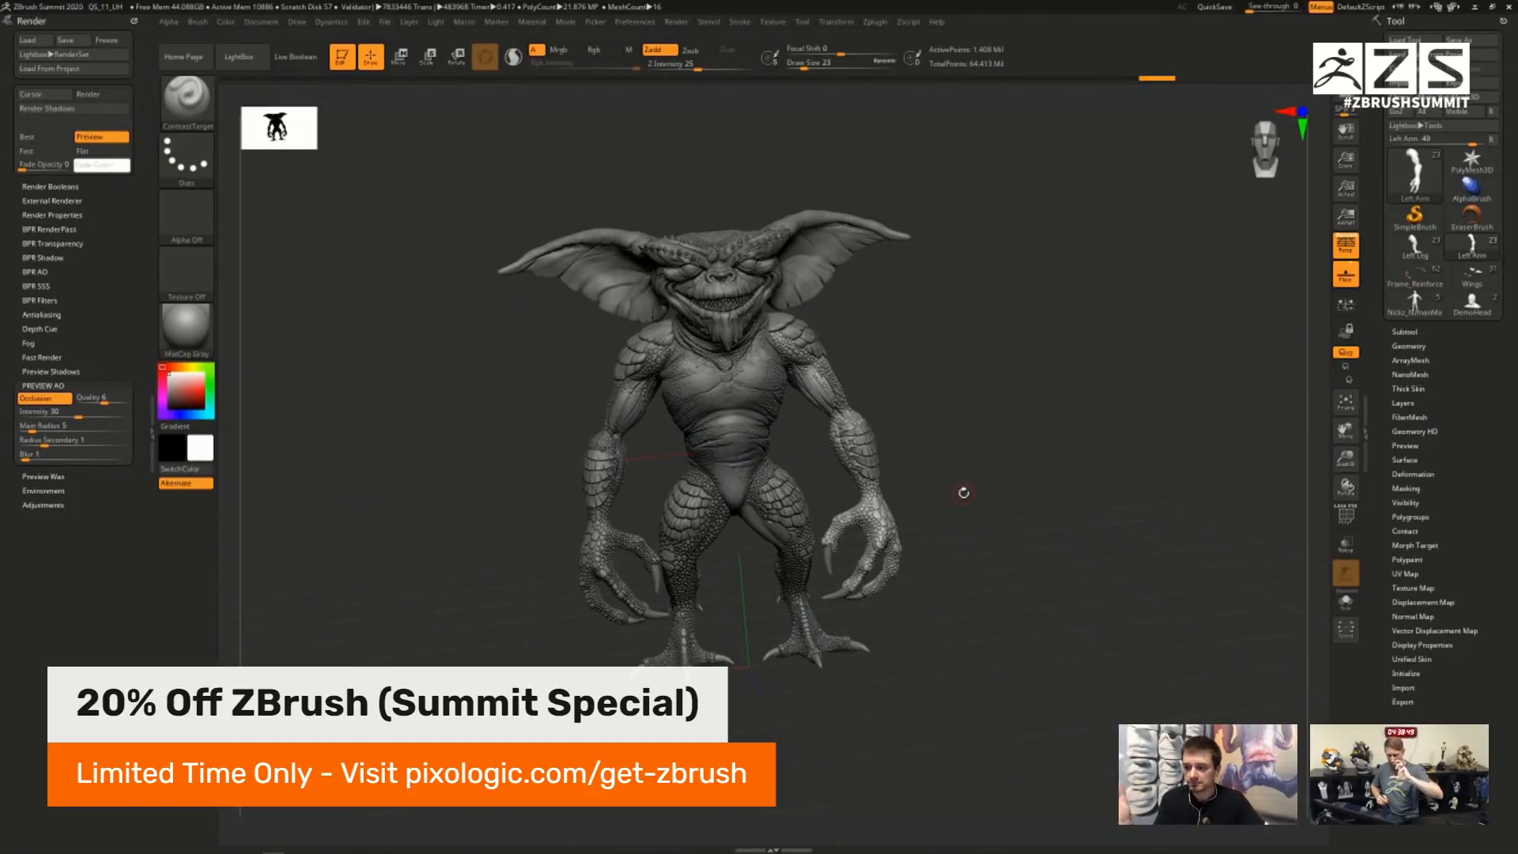
shift+drag(948, 474, 985, 480)
ctrl+right_drag(986, 481, 993, 474)
drag(992, 474, 1022, 428)
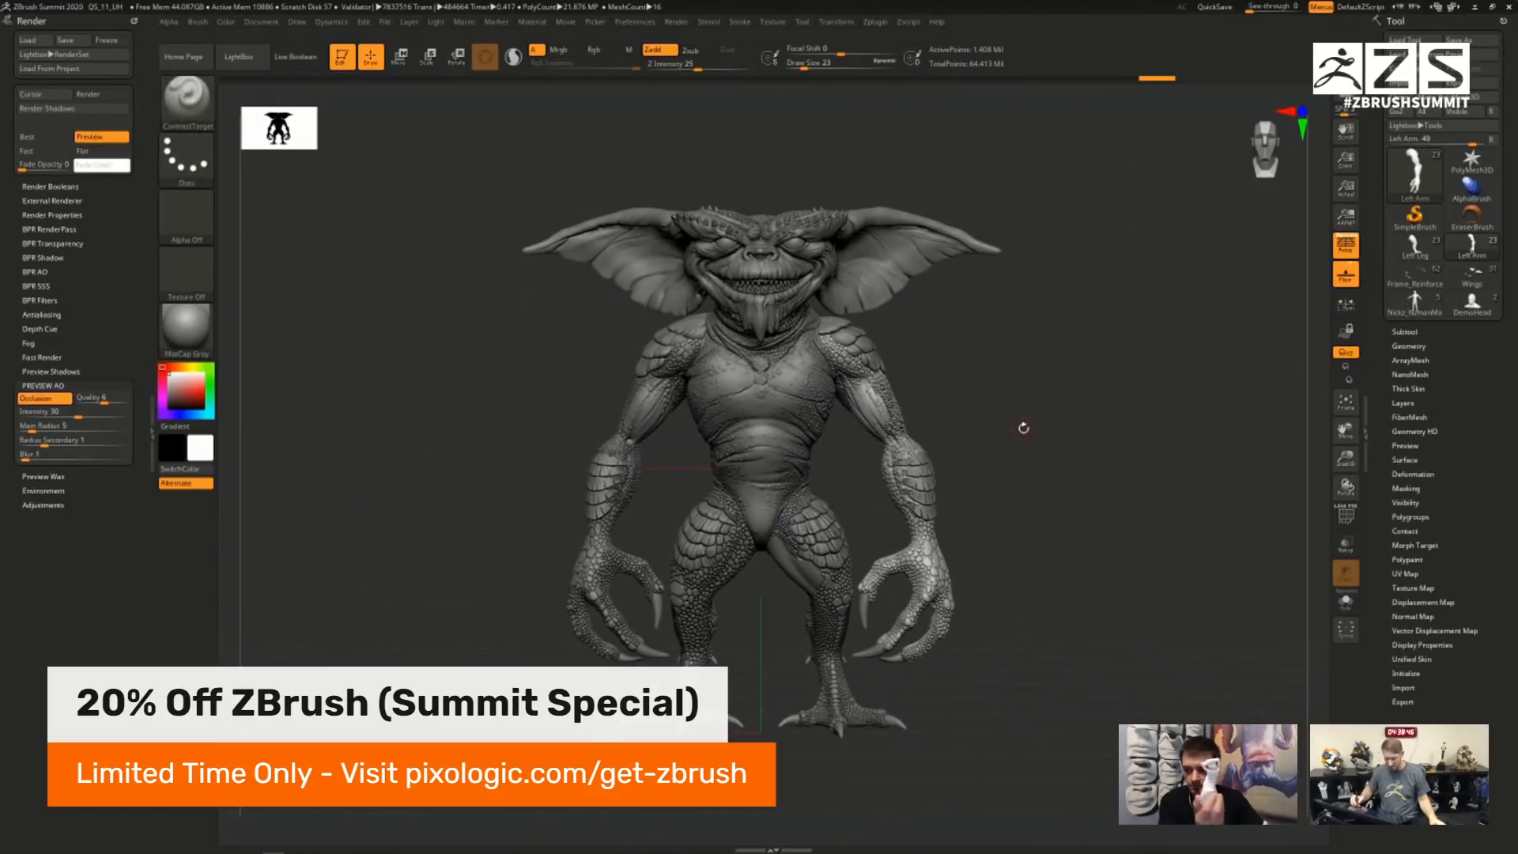
- Hide the docked Render palette and expand the Axis Rotation settings in Transform
click(149, 426)
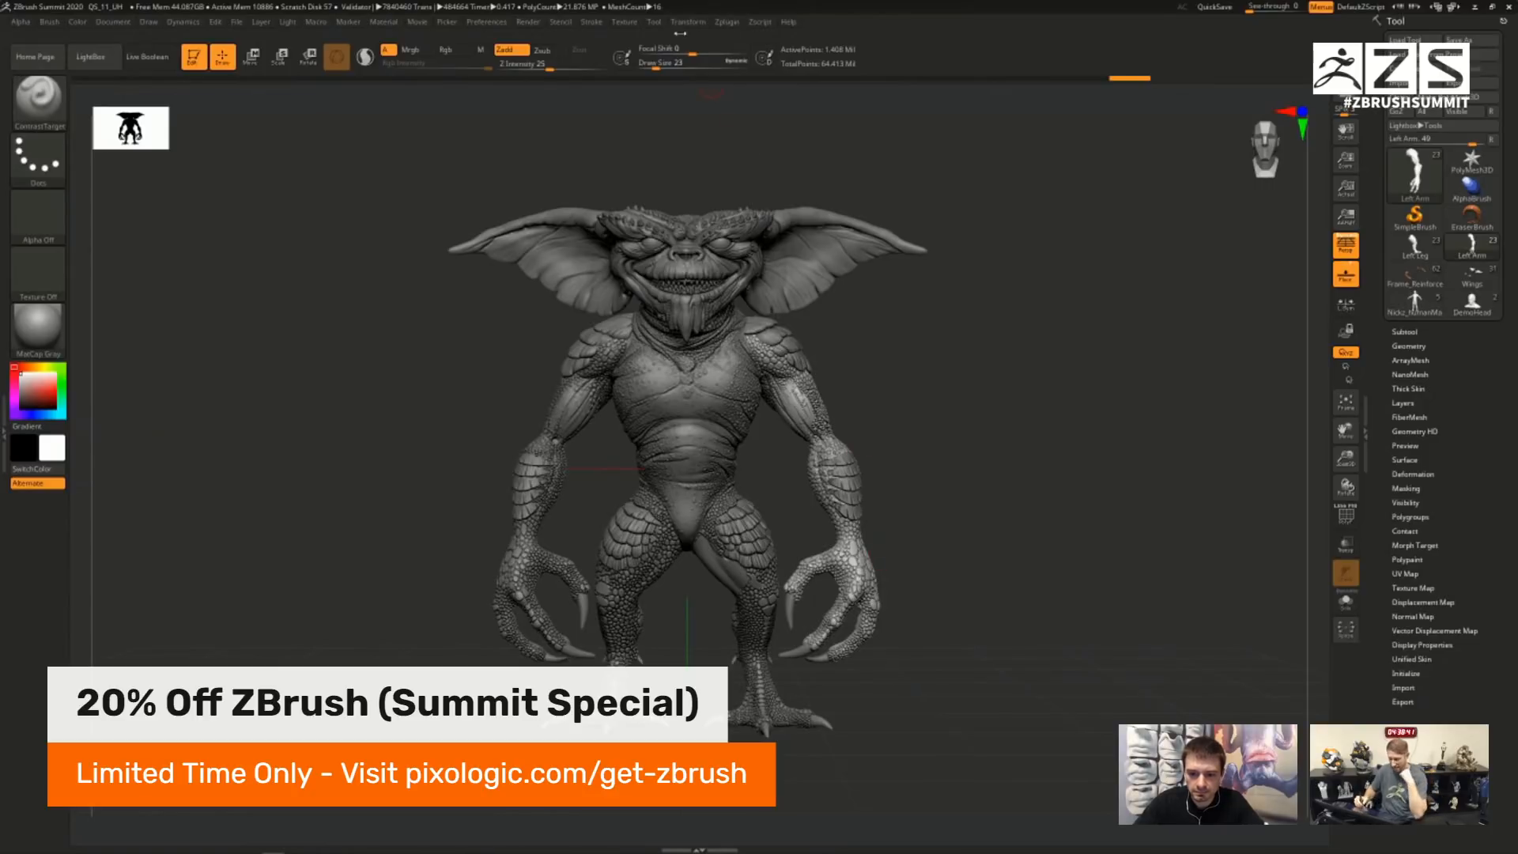
click(687, 23)
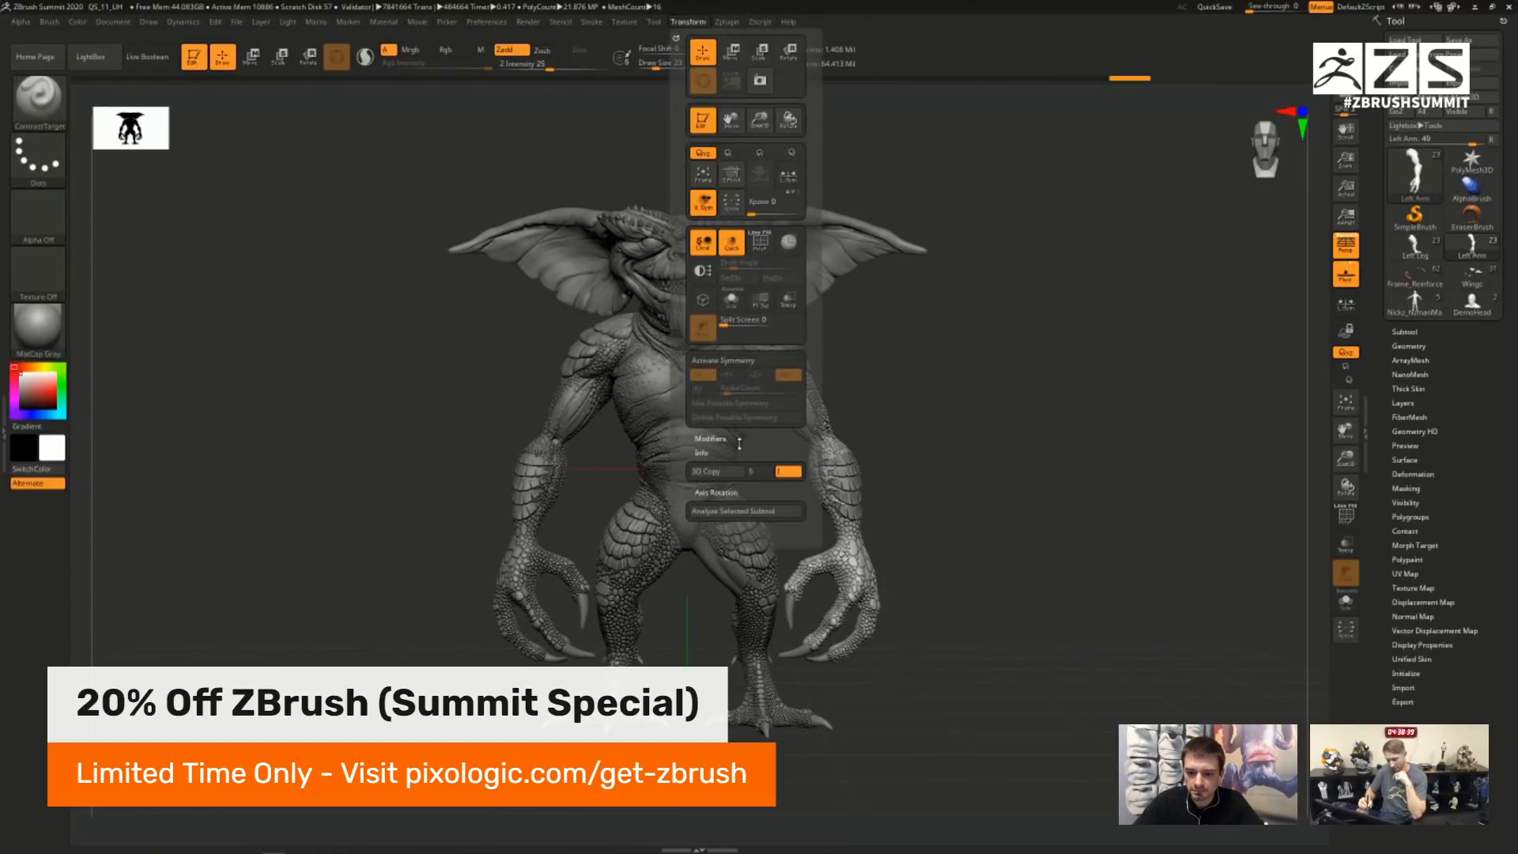
click(725, 492)
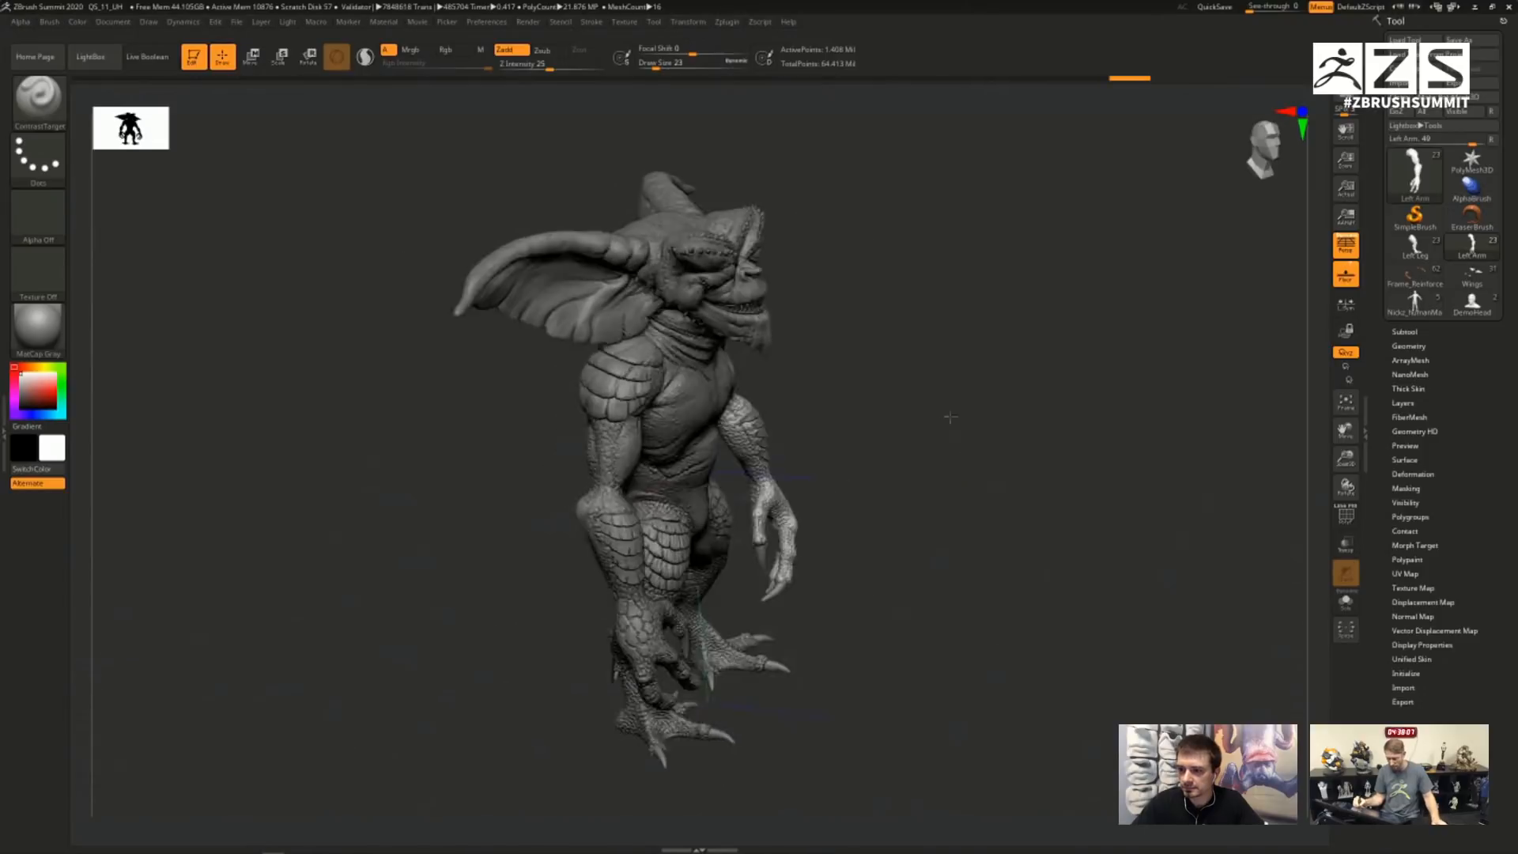
- Restrict view rotation to the Y axis and turn the full-body creature around its vertical axis
drag(950, 417, 999, 382)
drag(911, 487, 931, 427)
mouse_move(939, 455)
ctrl+right_down()
mouse_move(926, 467)
mouse_move(935, 587)
ctrl+right_up()
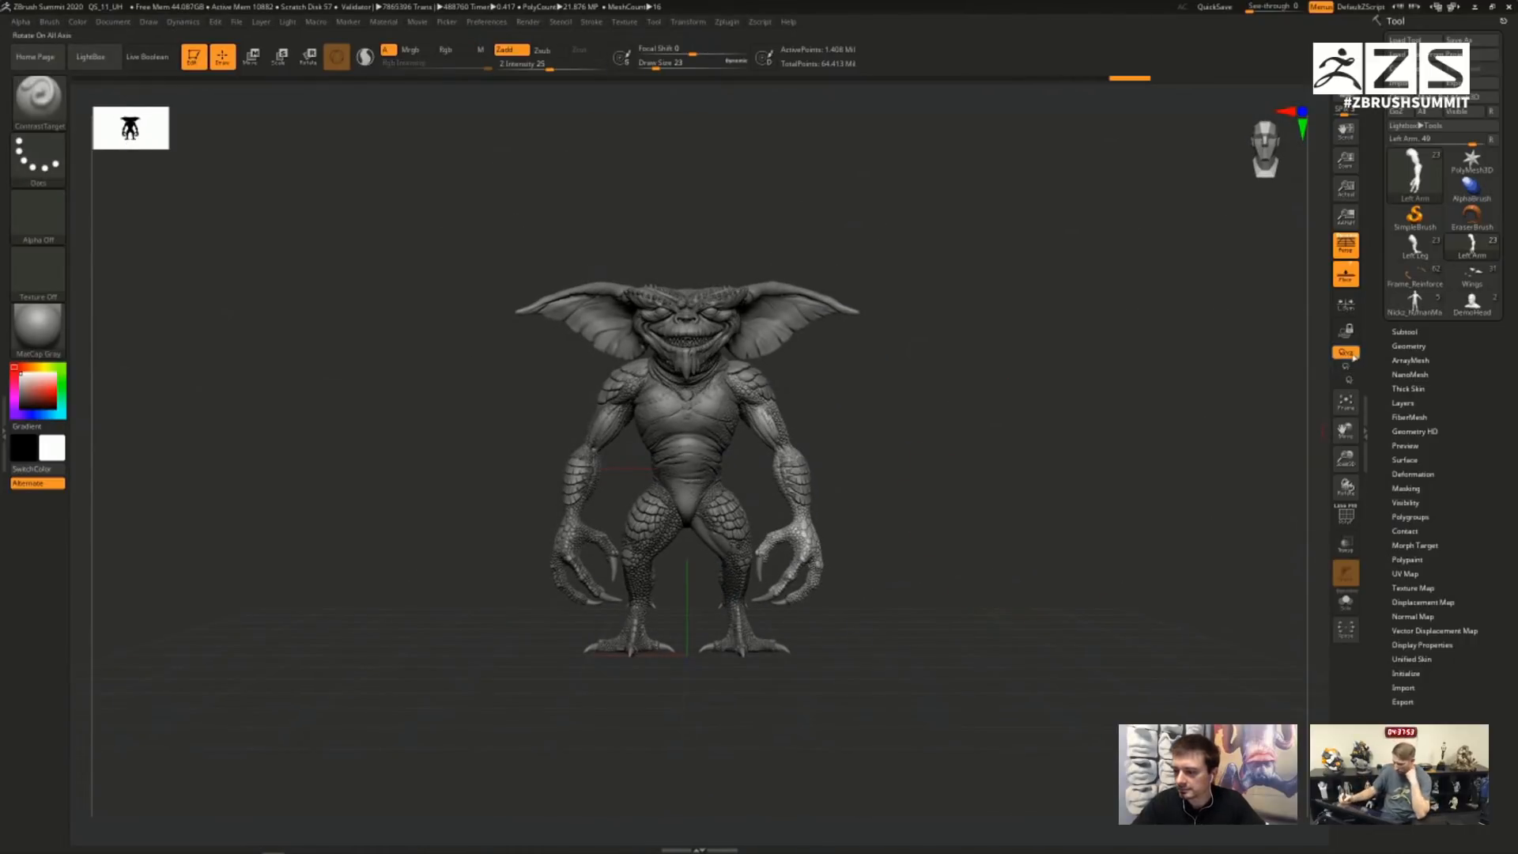
key(shift)
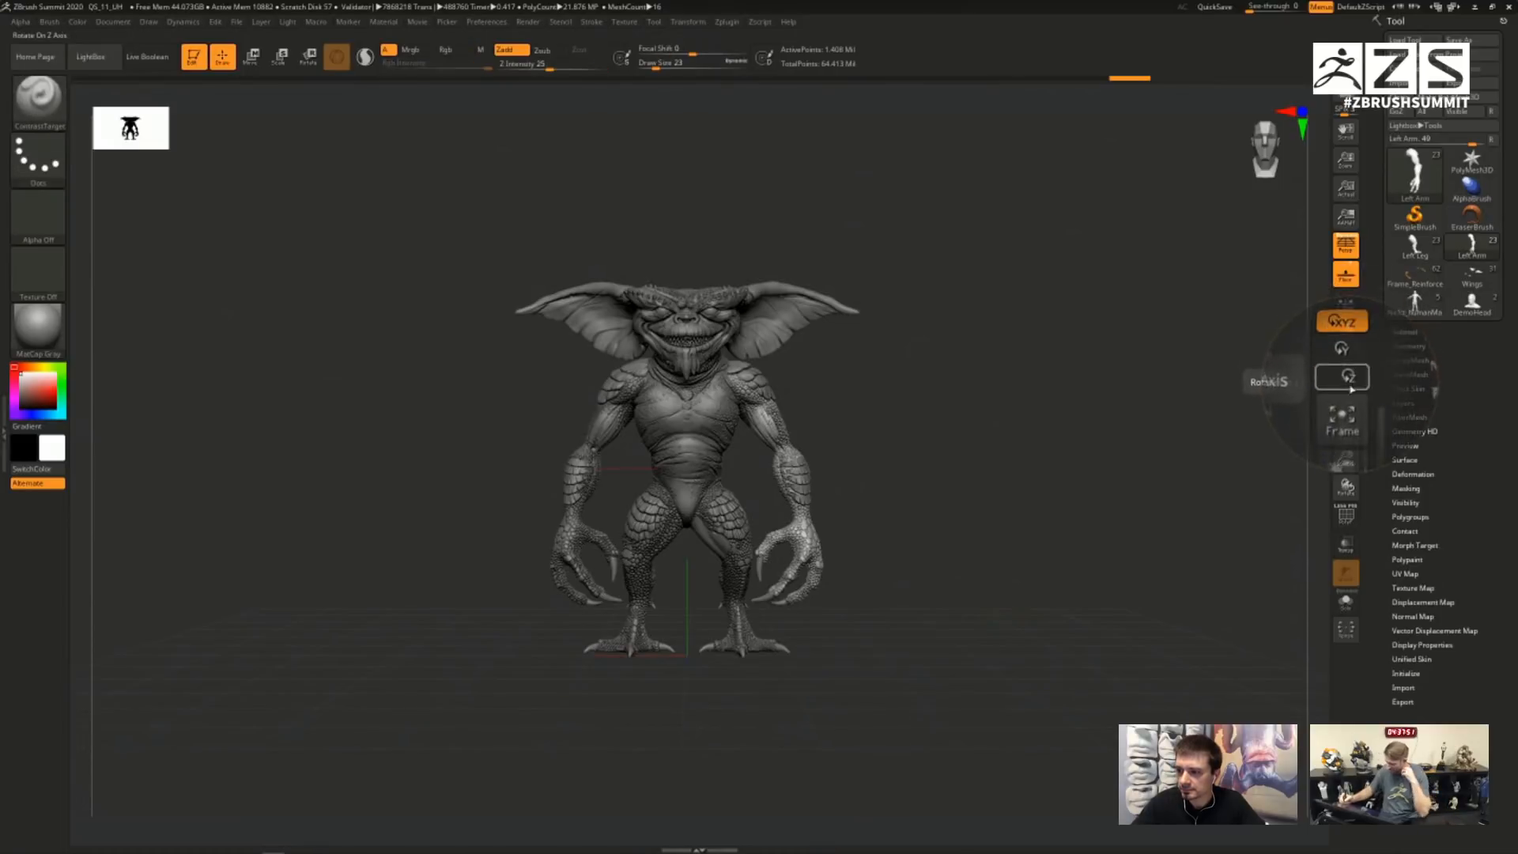
click(1345, 368)
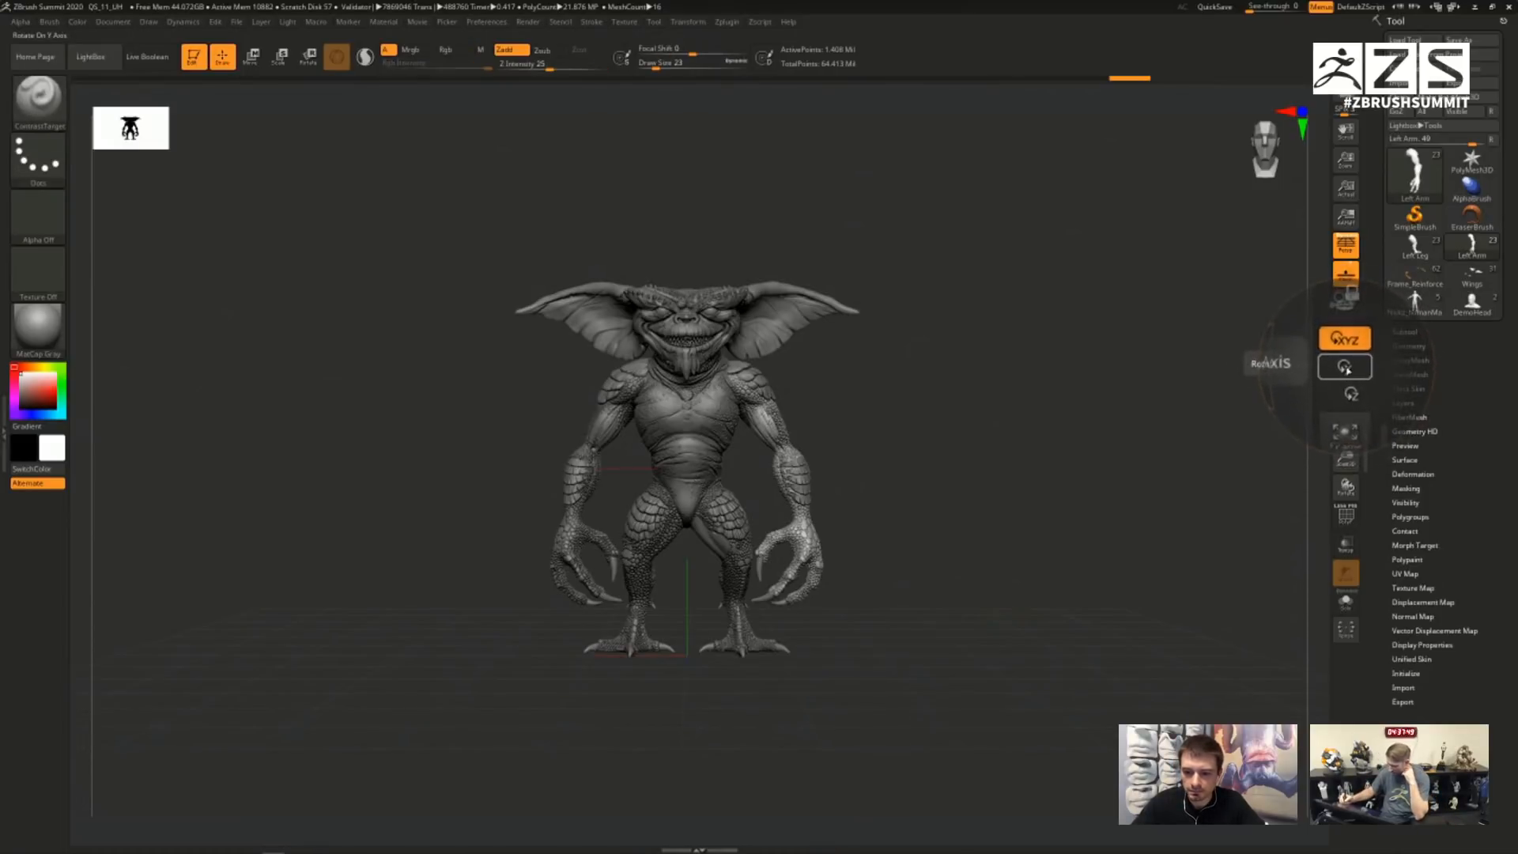
click(1344, 367)
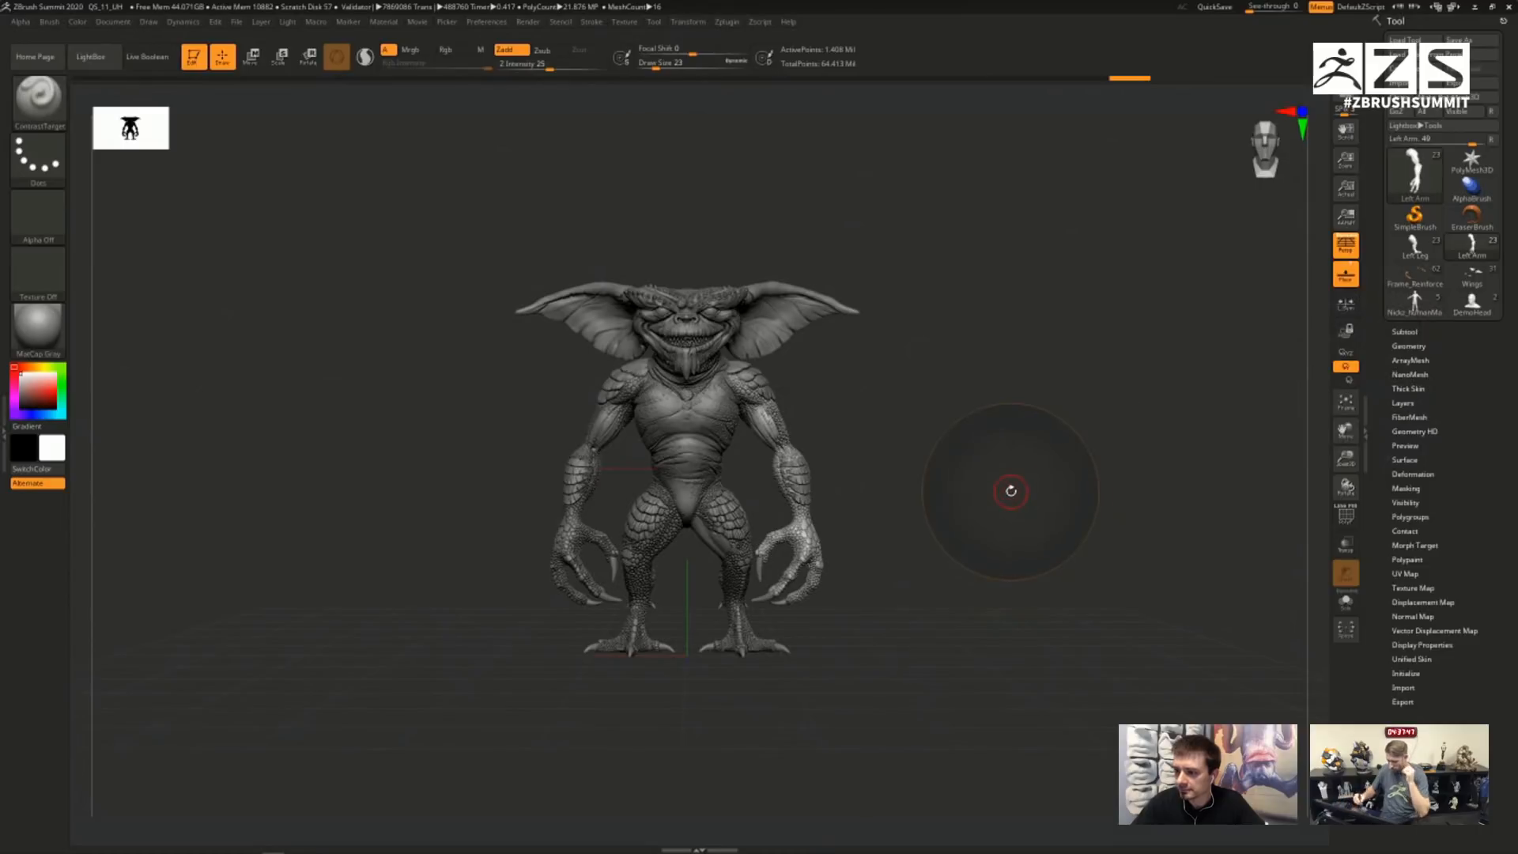
drag(1011, 496, 1011, 490)
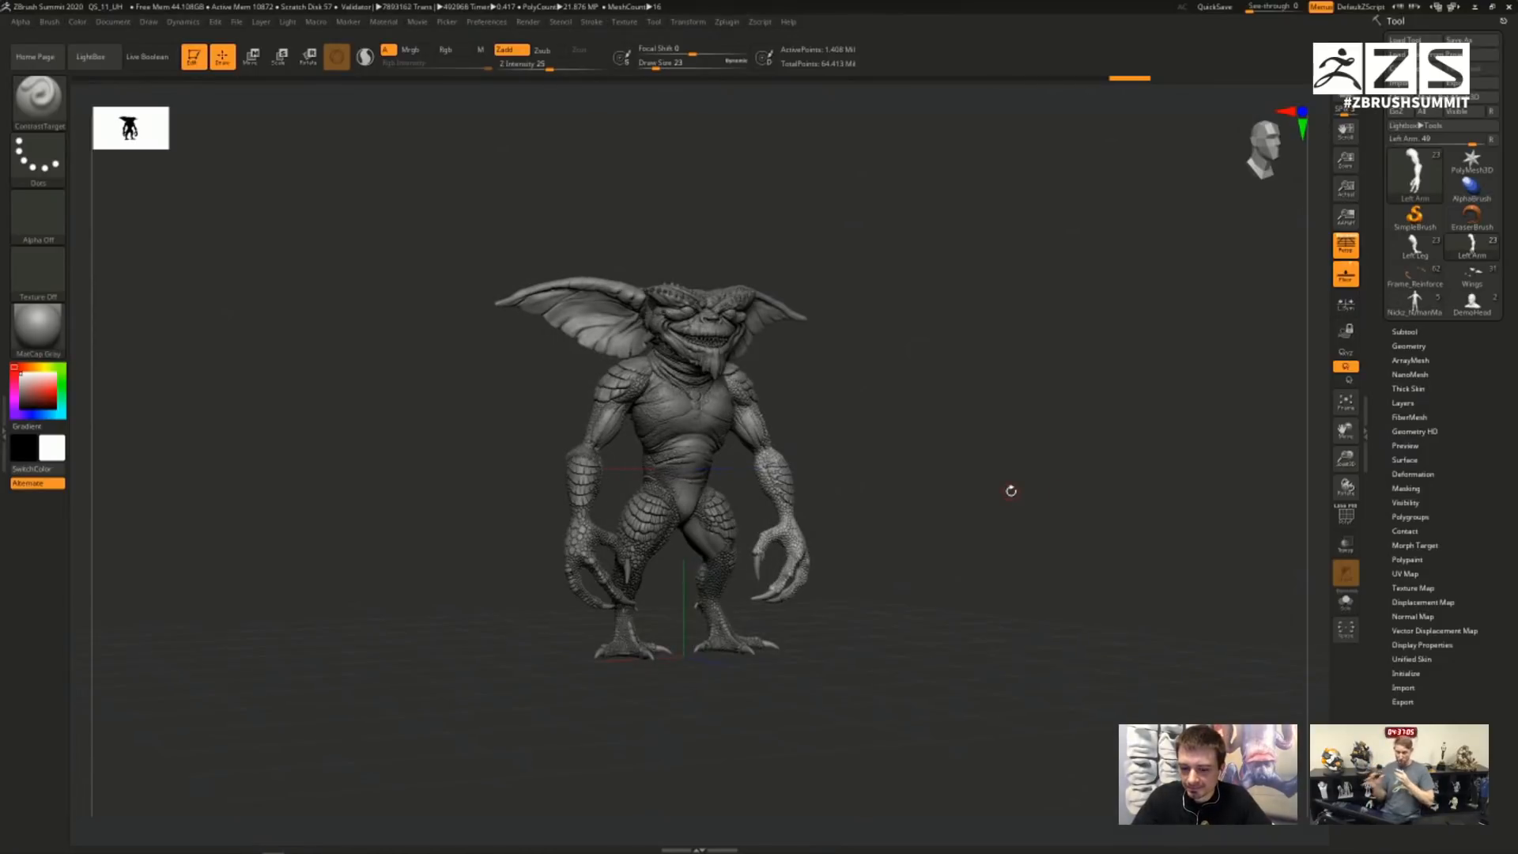
- Observe the creature from both sides and the front while rotating it only around the Y axis
click(687, 22)
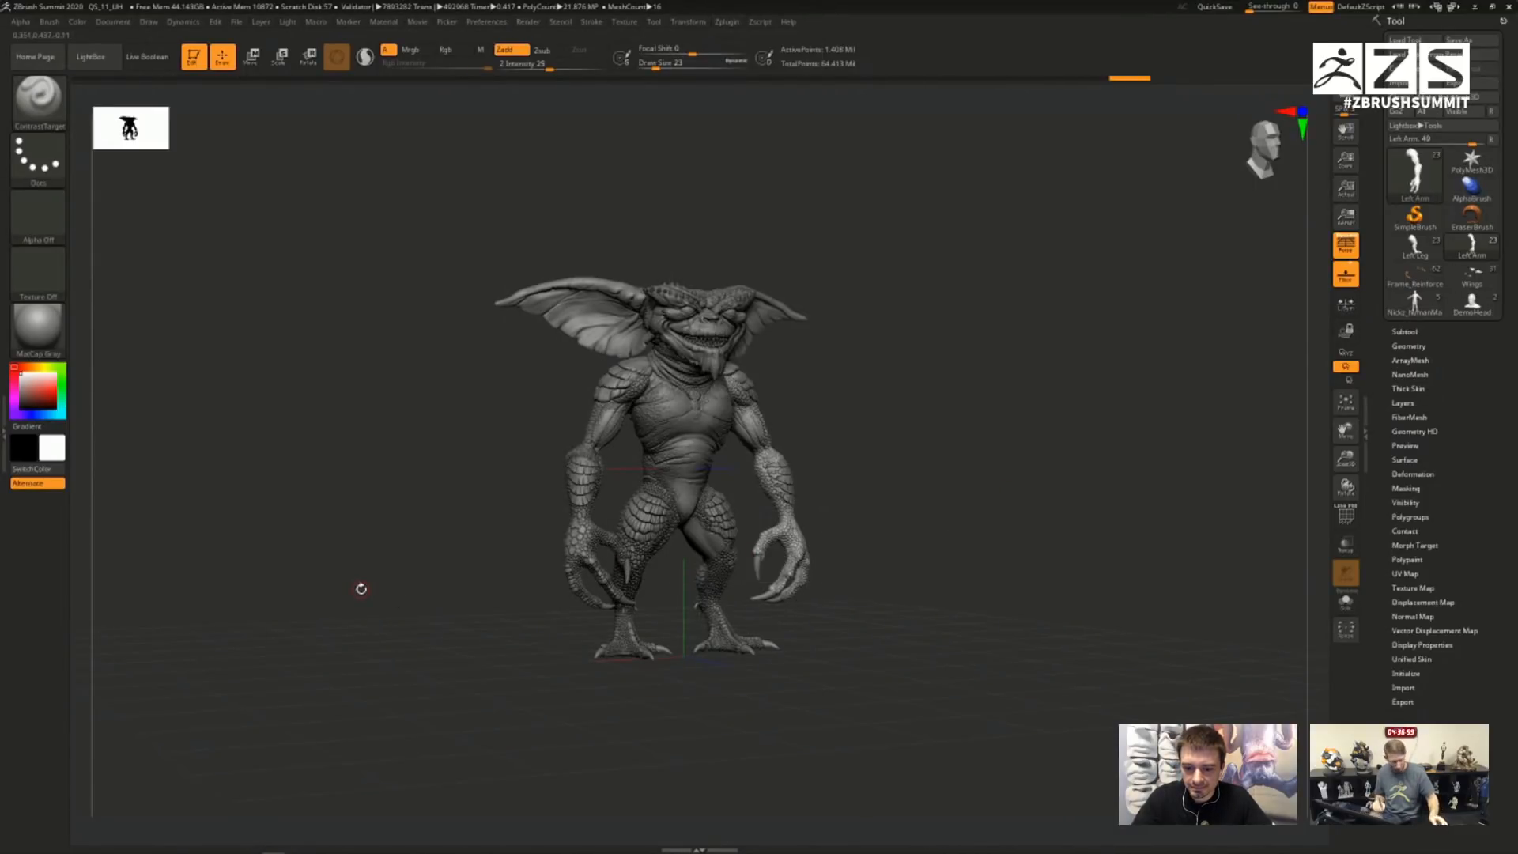
drag(360, 595, 361, 588)
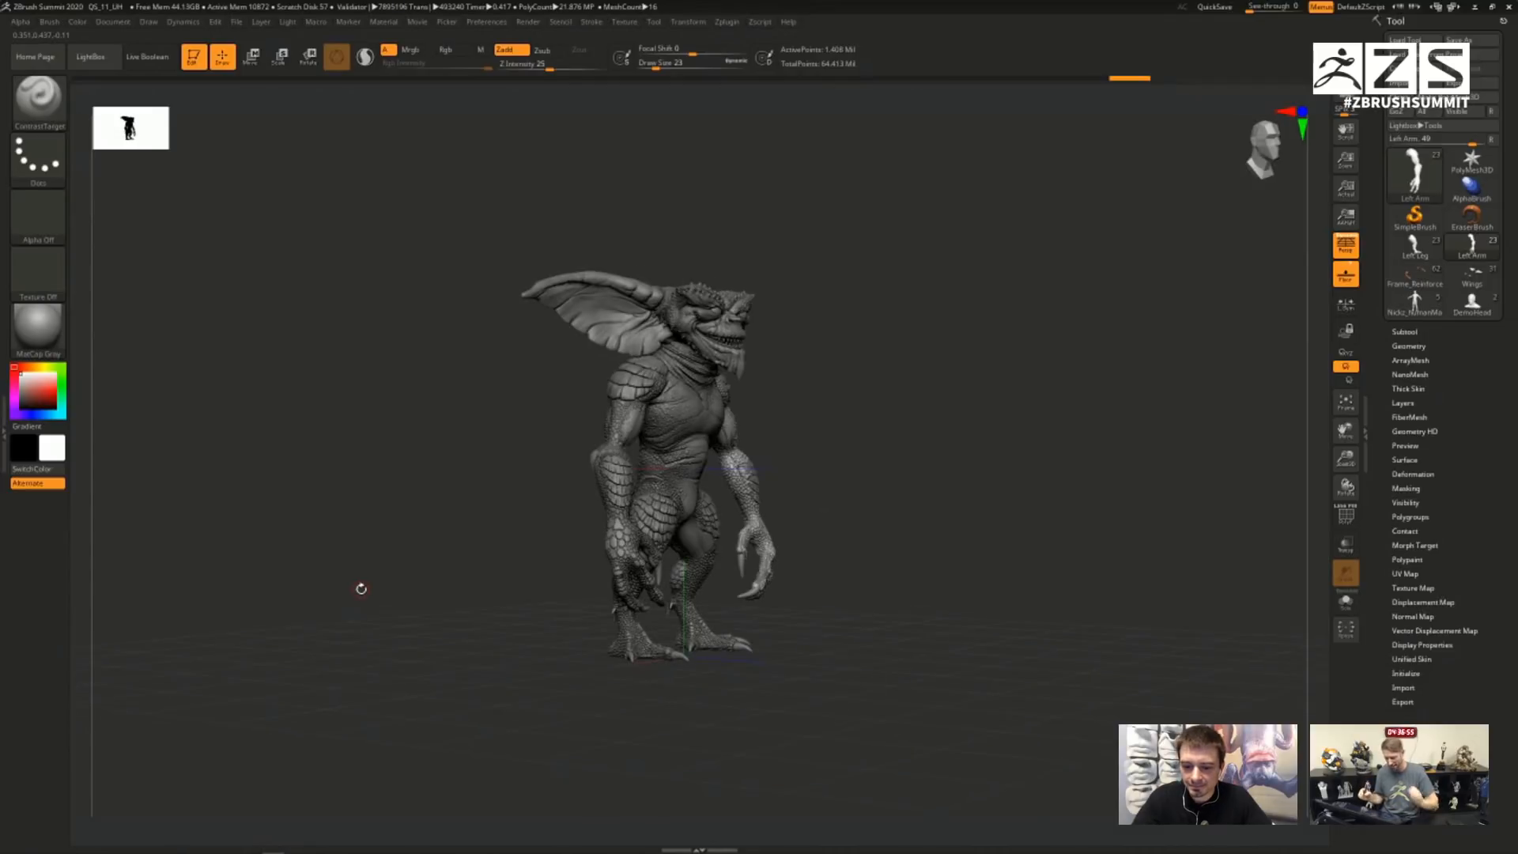
click(688, 21)
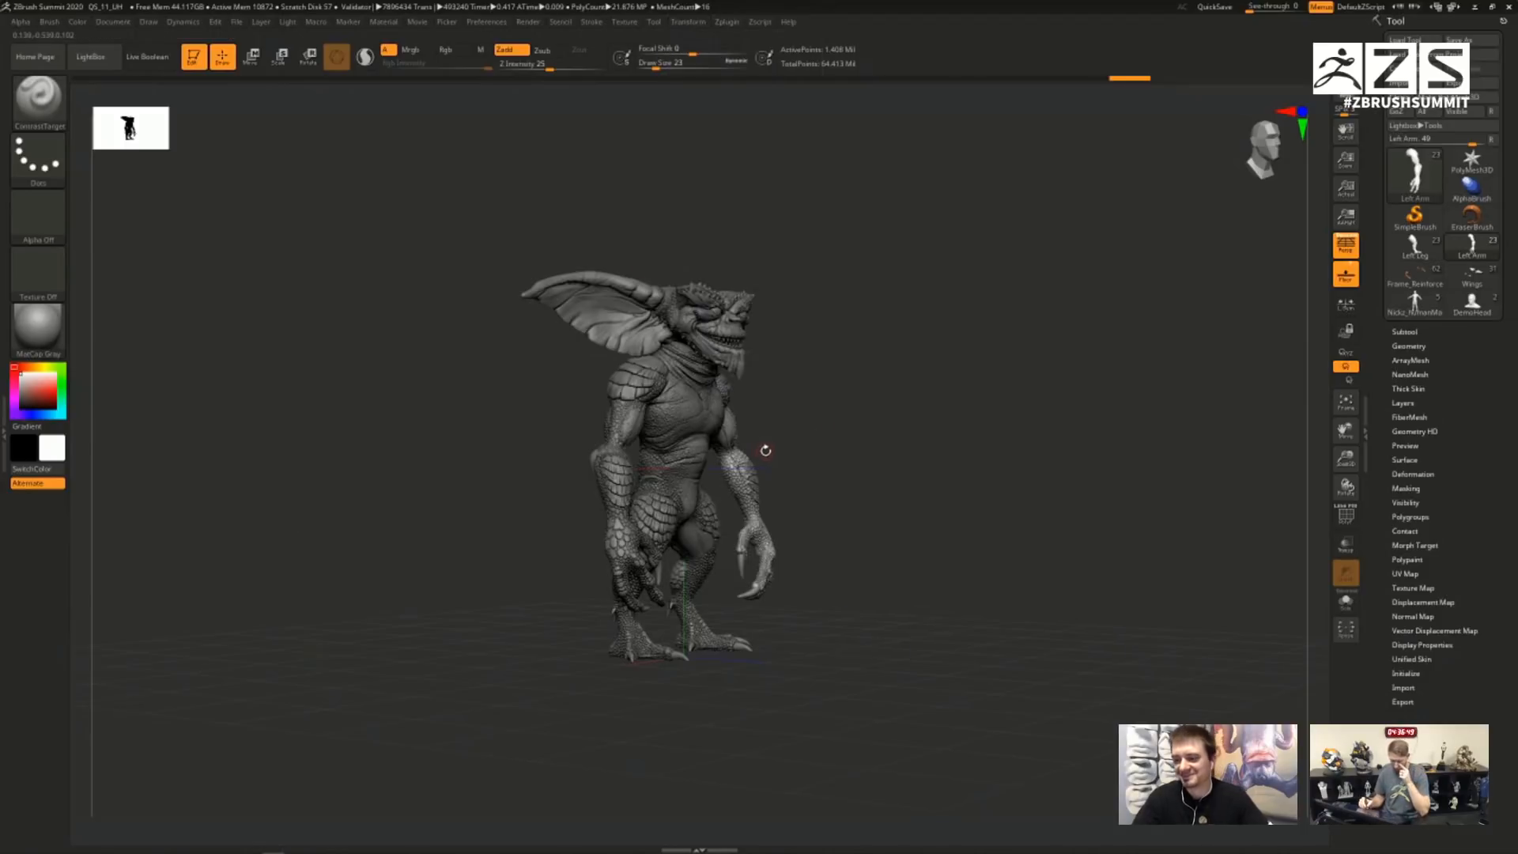
drag(772, 458, 314, 462)
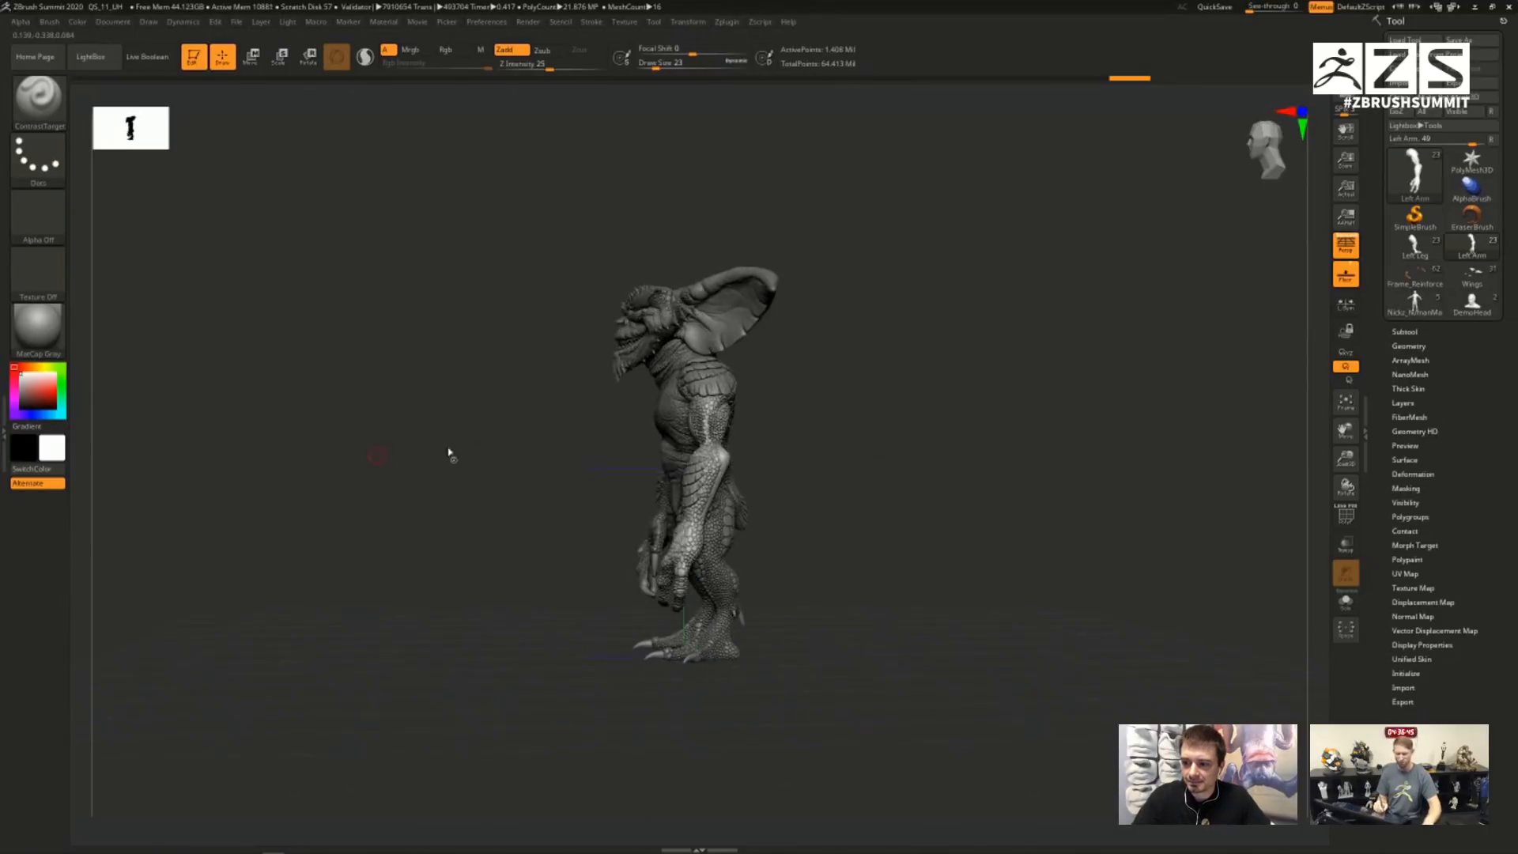
drag(448, 454, 266, 473)
drag(403, 460, 471, 365)
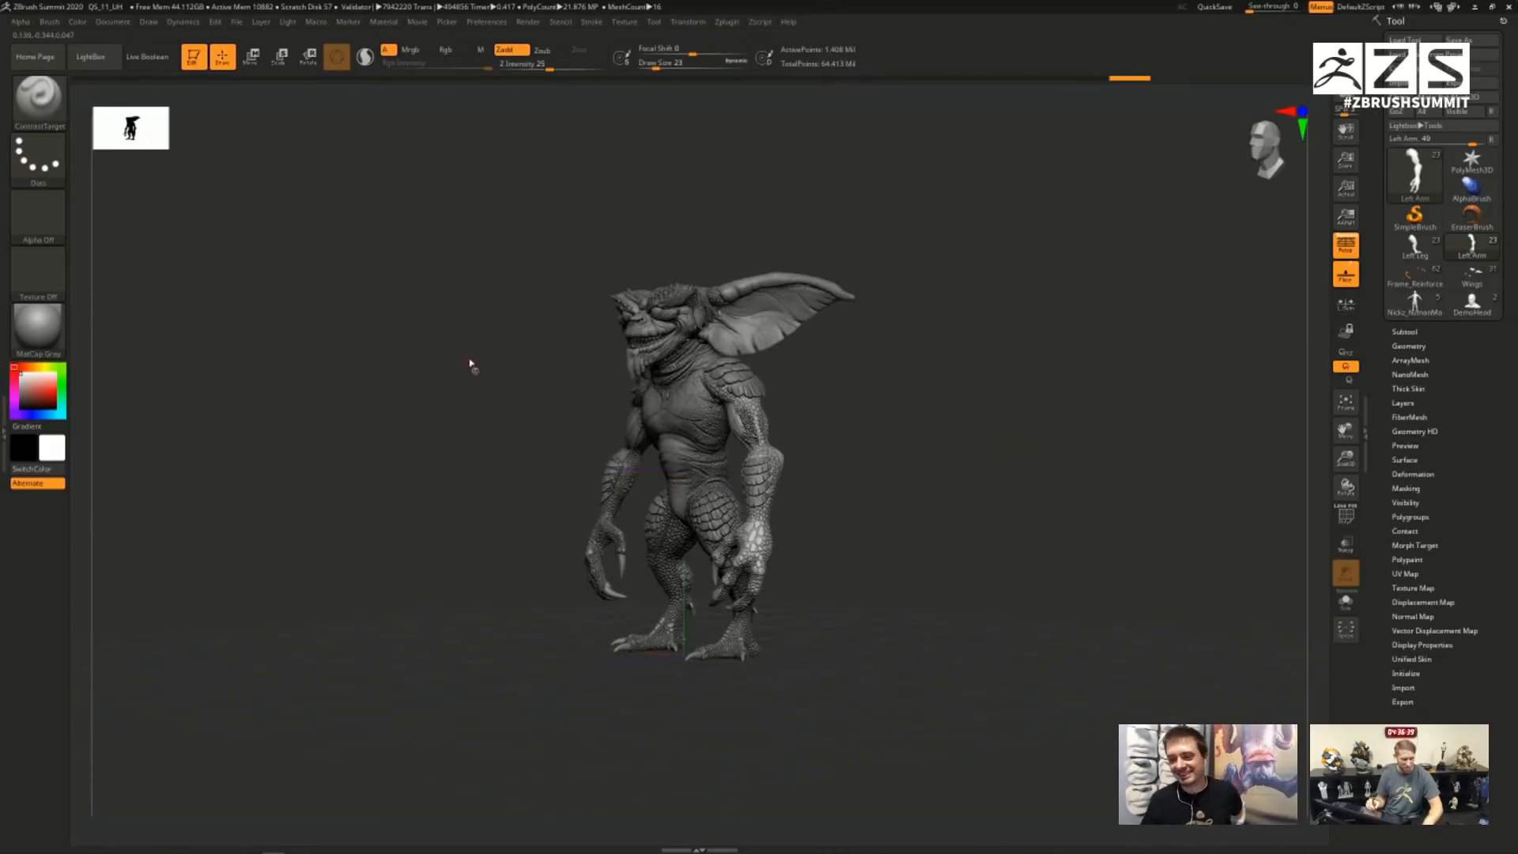
drag(395, 245, 336, 449)
drag(515, 575, 1103, 458)
drag(1164, 370, 515, 304)
- Restrict view rotation to the Z axis, tilt the creature sideways, and restore rotation on all axes
click(1346, 381)
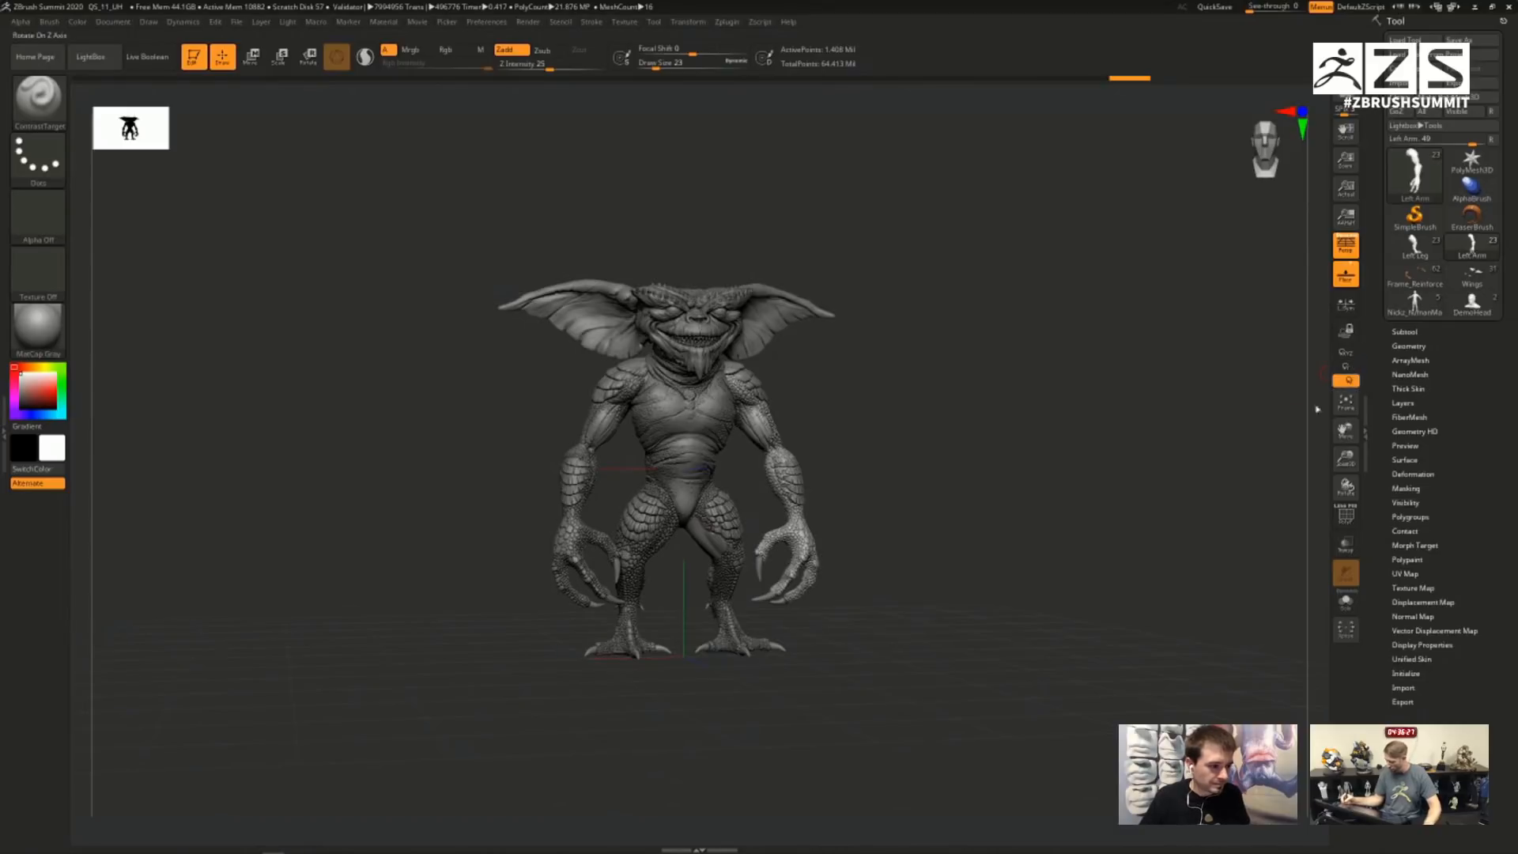
drag(832, 504, 673, 668)
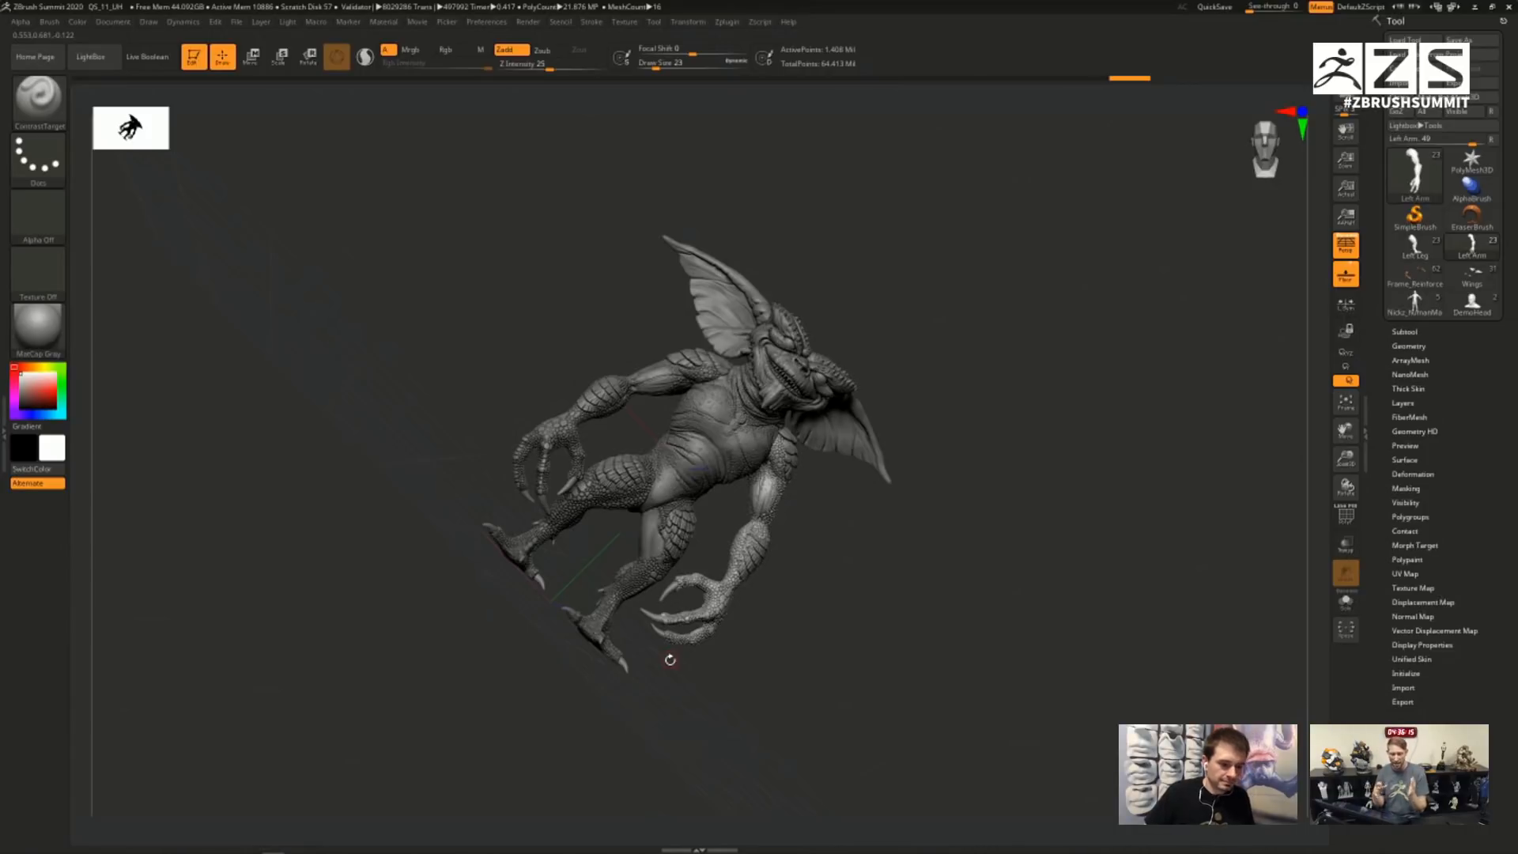
drag(971, 489, 952, 382)
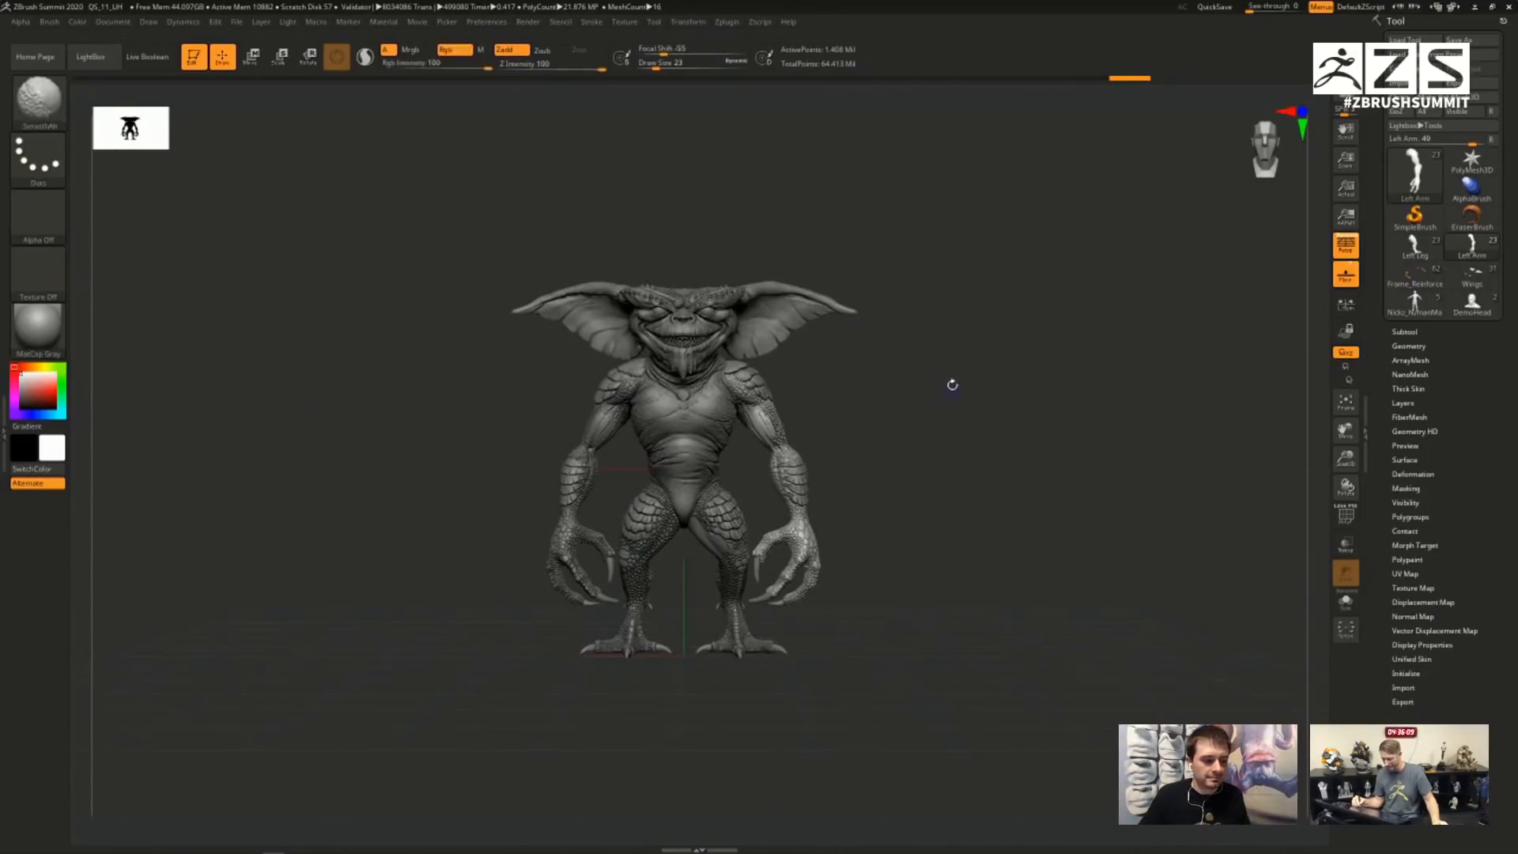
- Enable Use Local for the axis rotation and test it by turning the creature around its arm with the ClayBuildup brush active
click(690, 23)
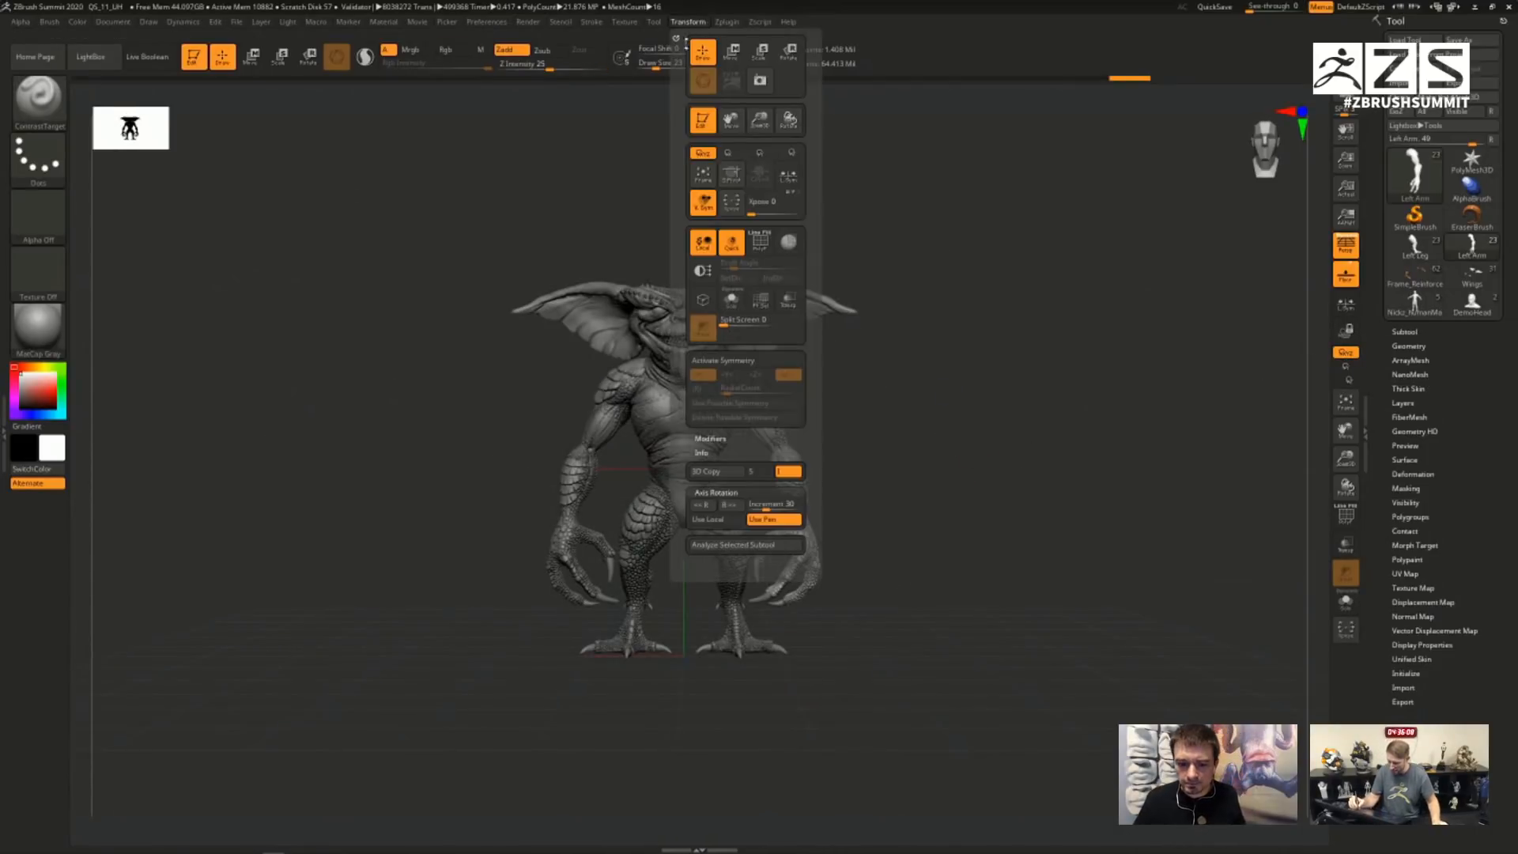
click(725, 520)
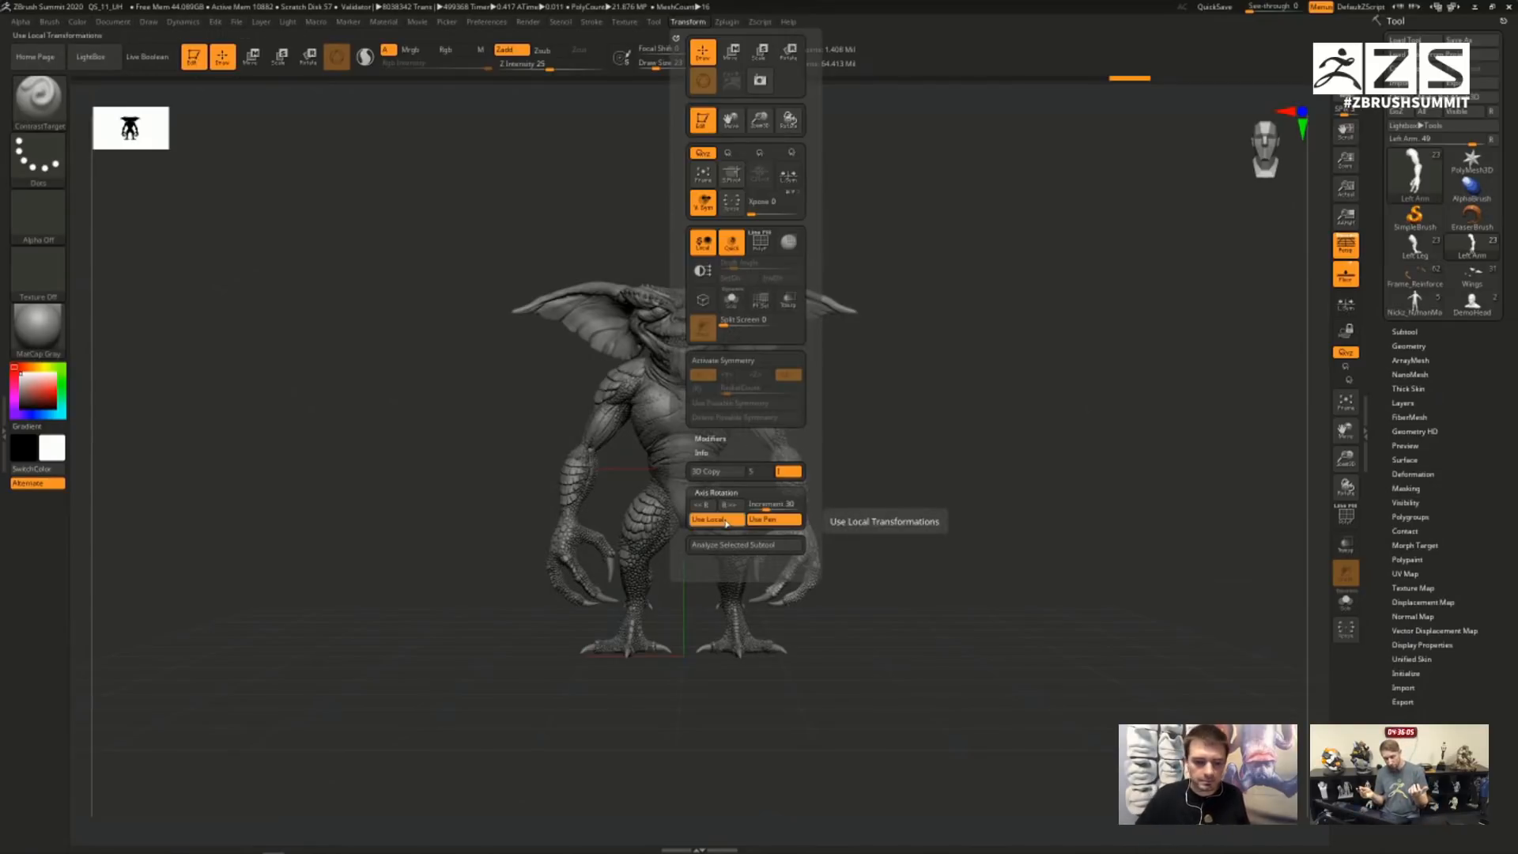
key(b)
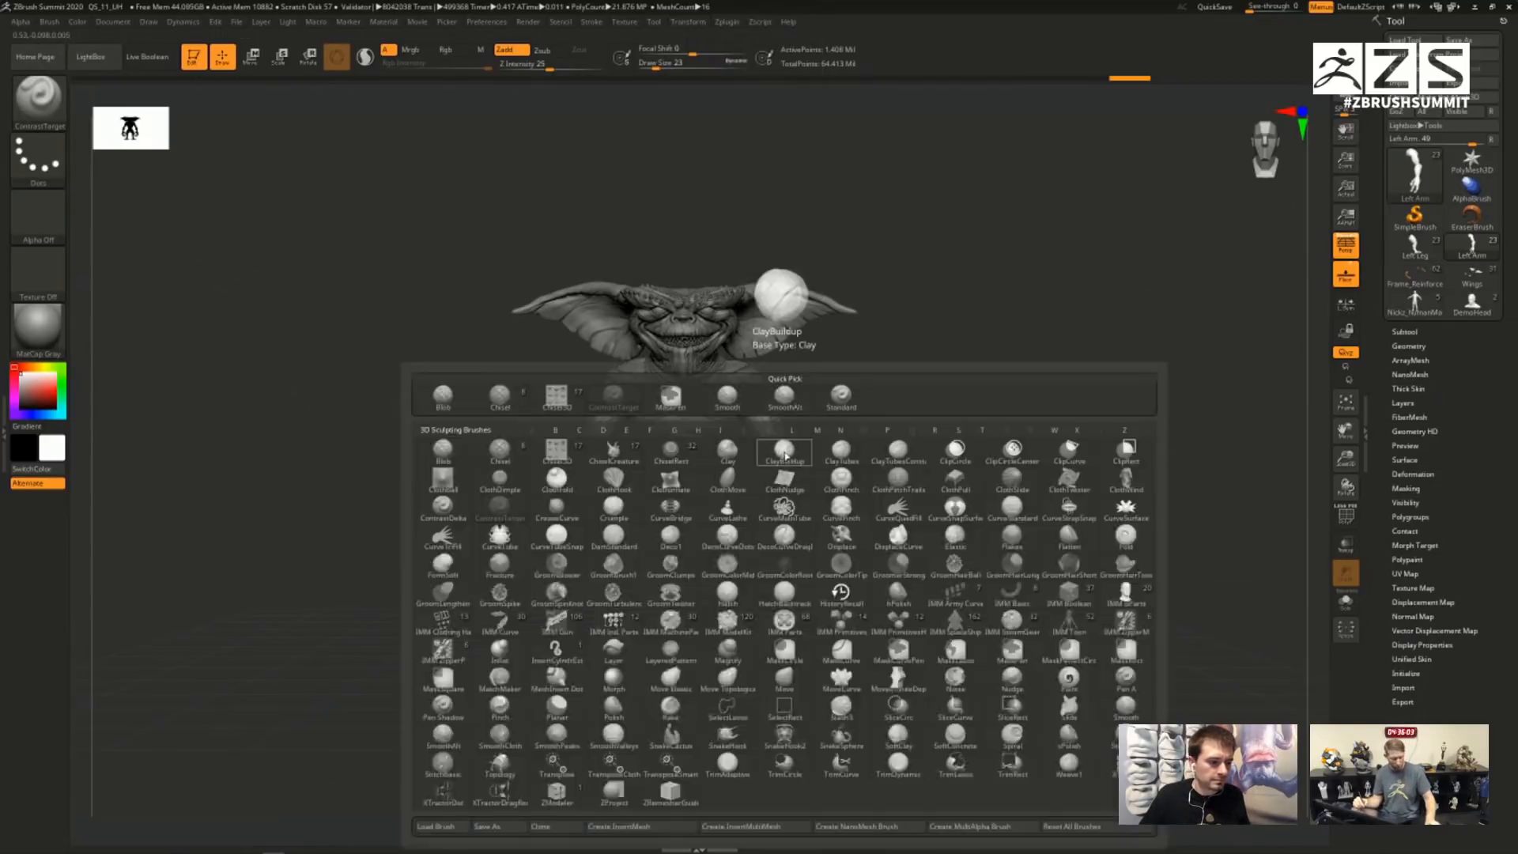
key(c)
key(b)
key(f)
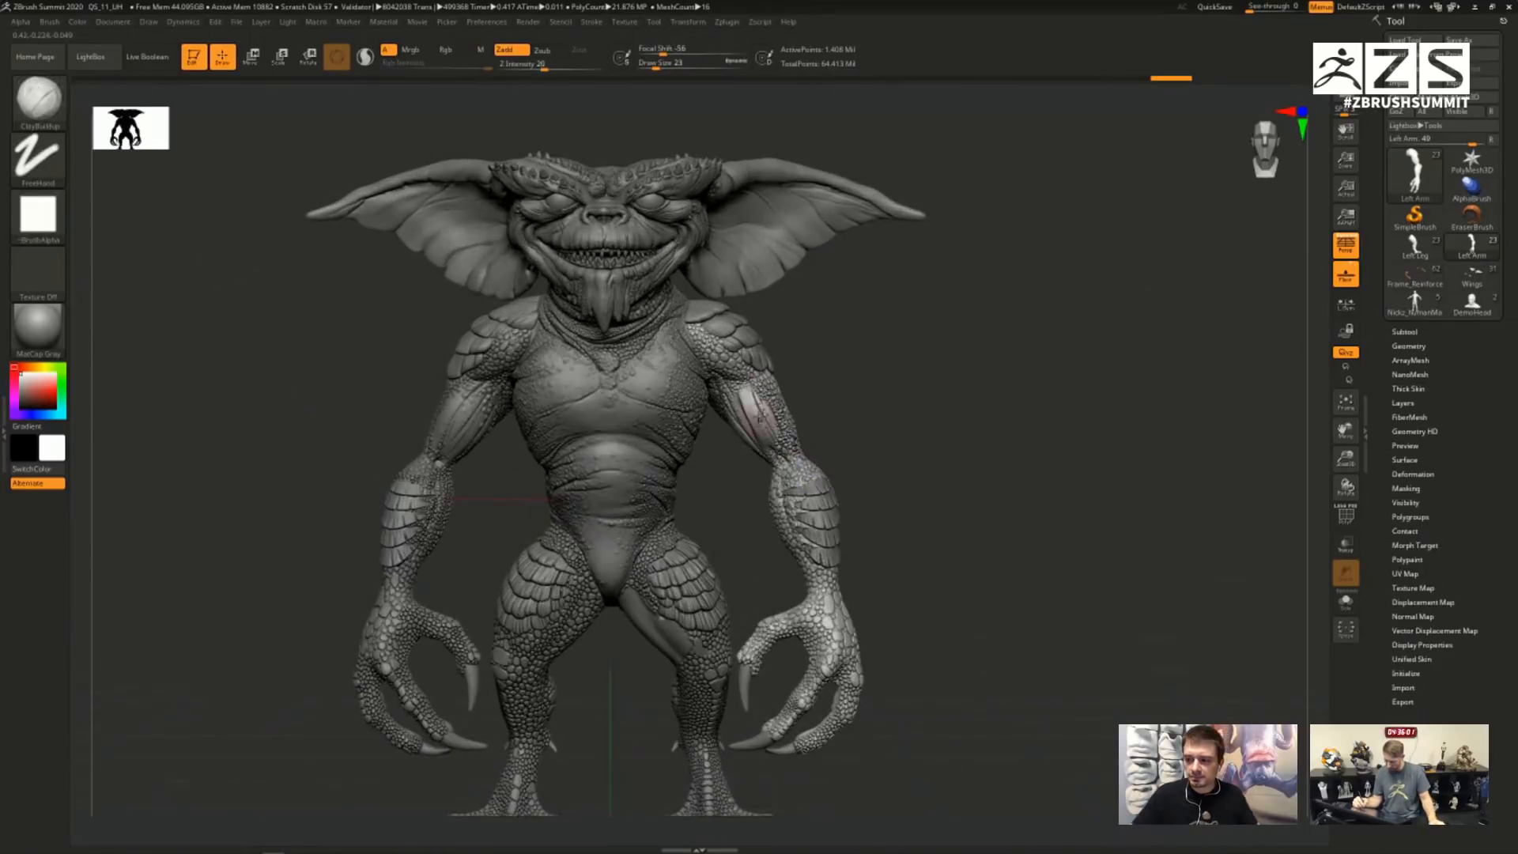
drag(879, 472, 1221, 492)
drag(1111, 486, 870, 475)
- Load the Dog.ZTL sample tool from LightBox and rotate the dog to a front view
key(comma)
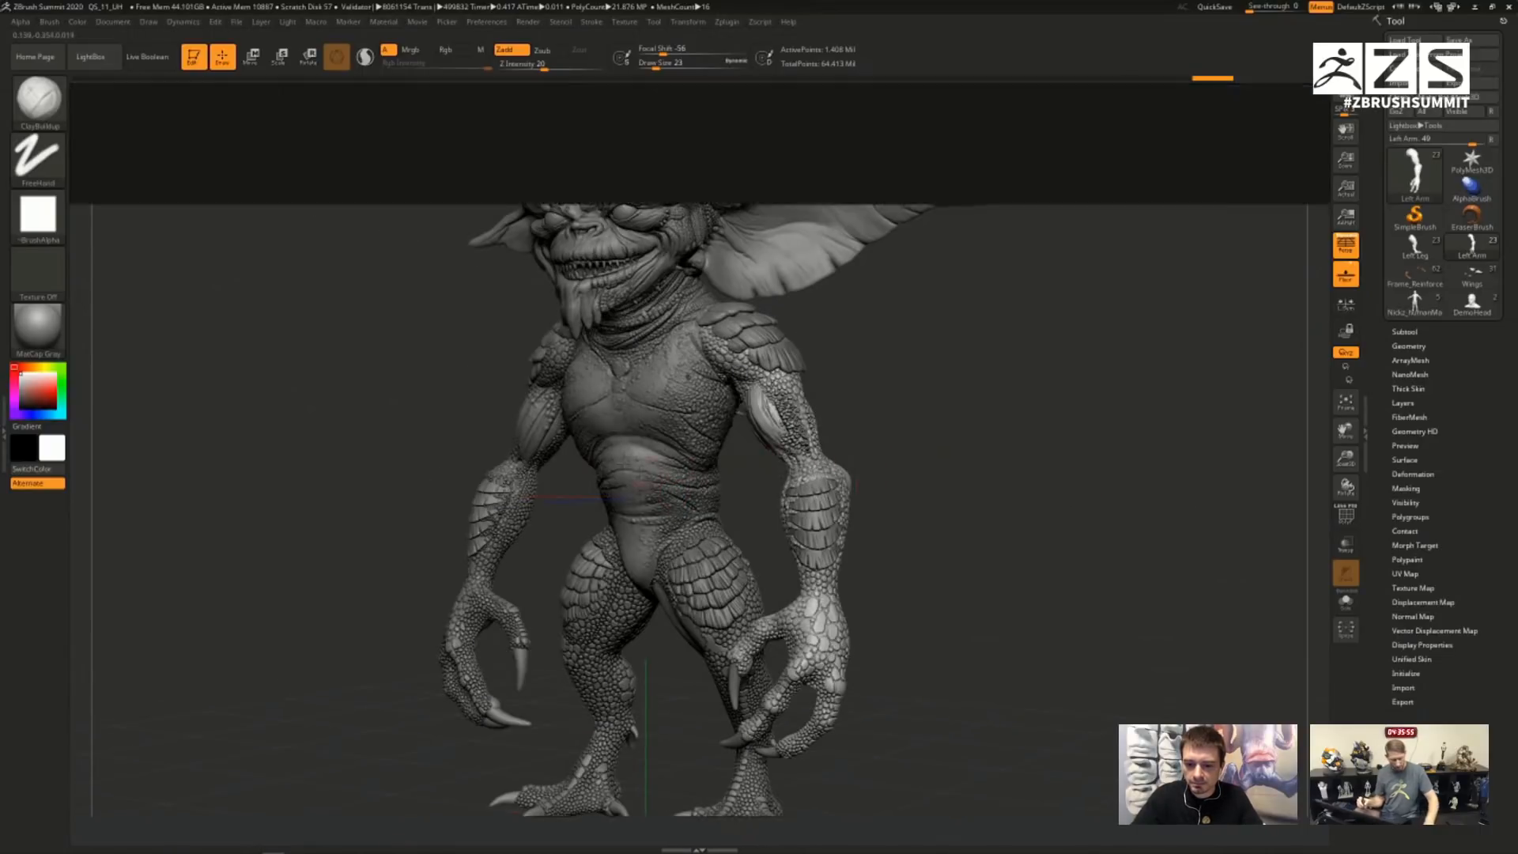
double_click(169, 136)
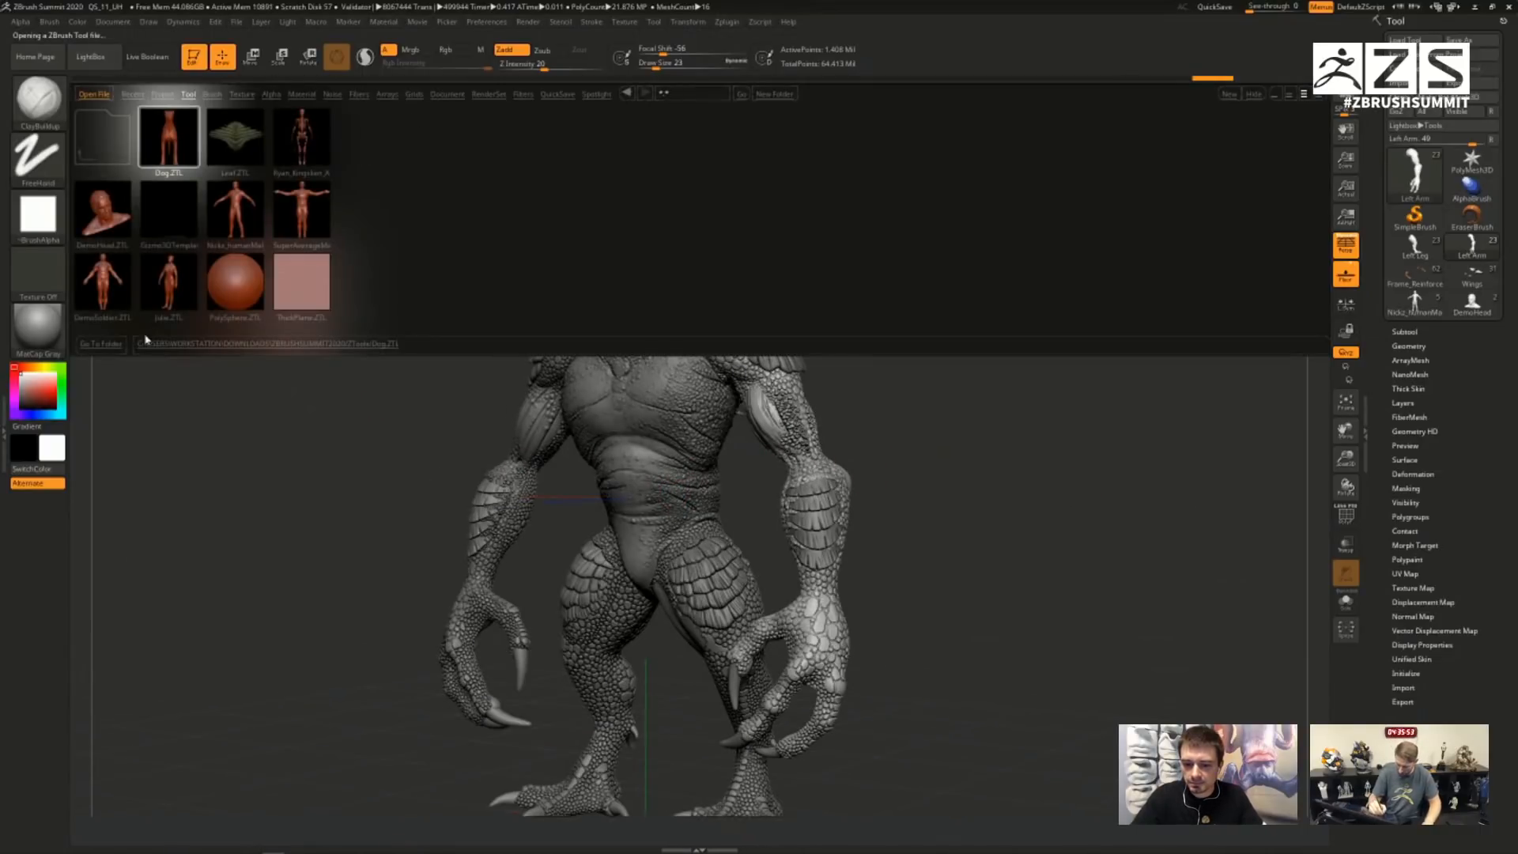
ctrl+right_drag(500, 348, 499, 399)
ctrl+drag(501, 348, 521, 343)
ctrl+drag(470, 477, 506, 538)
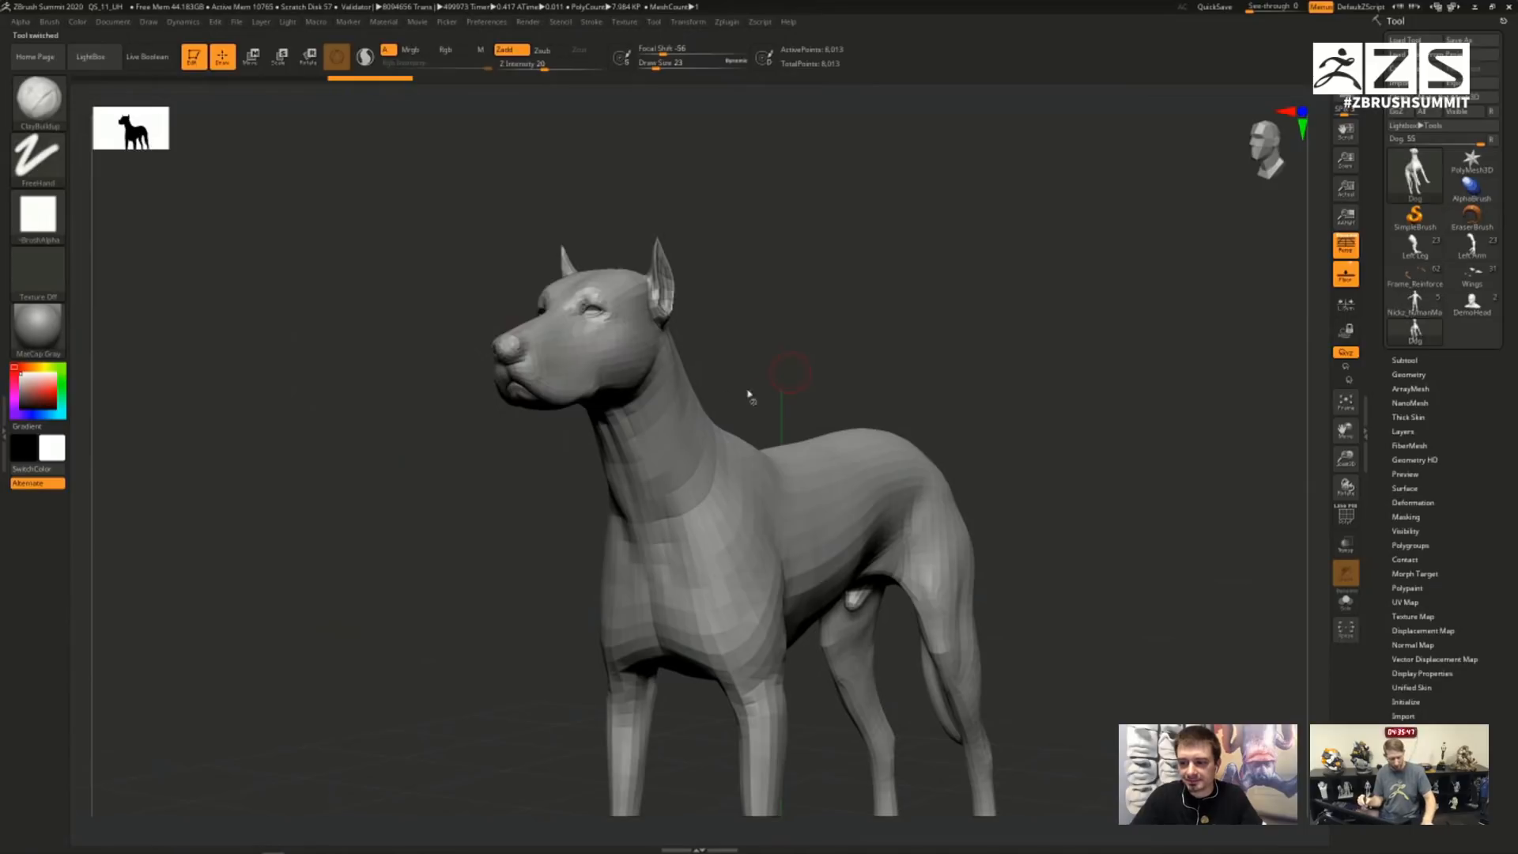
drag(747, 393, 691, 396)
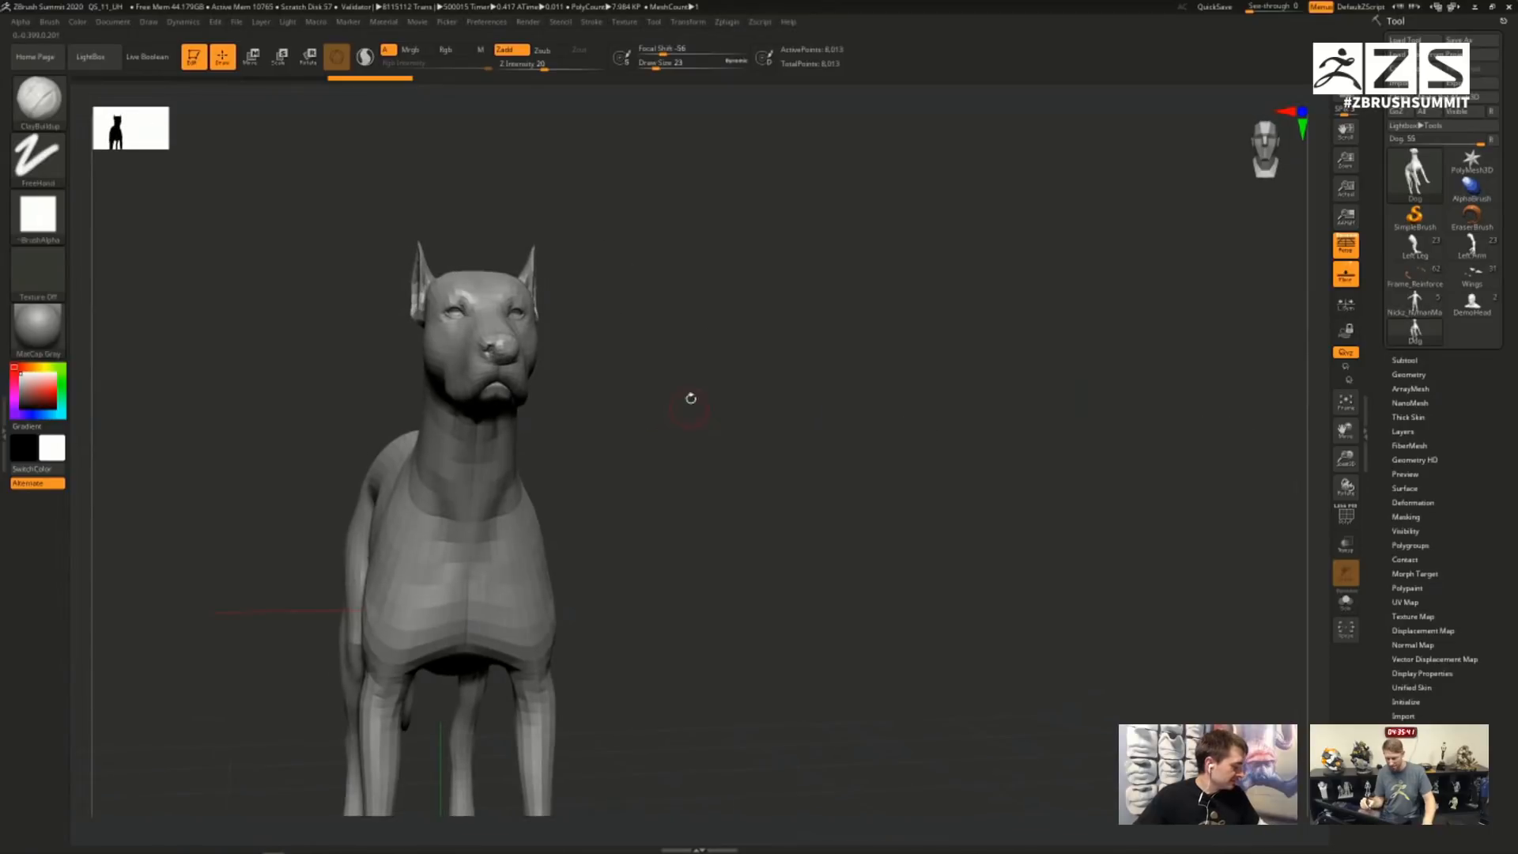
click(689, 23)
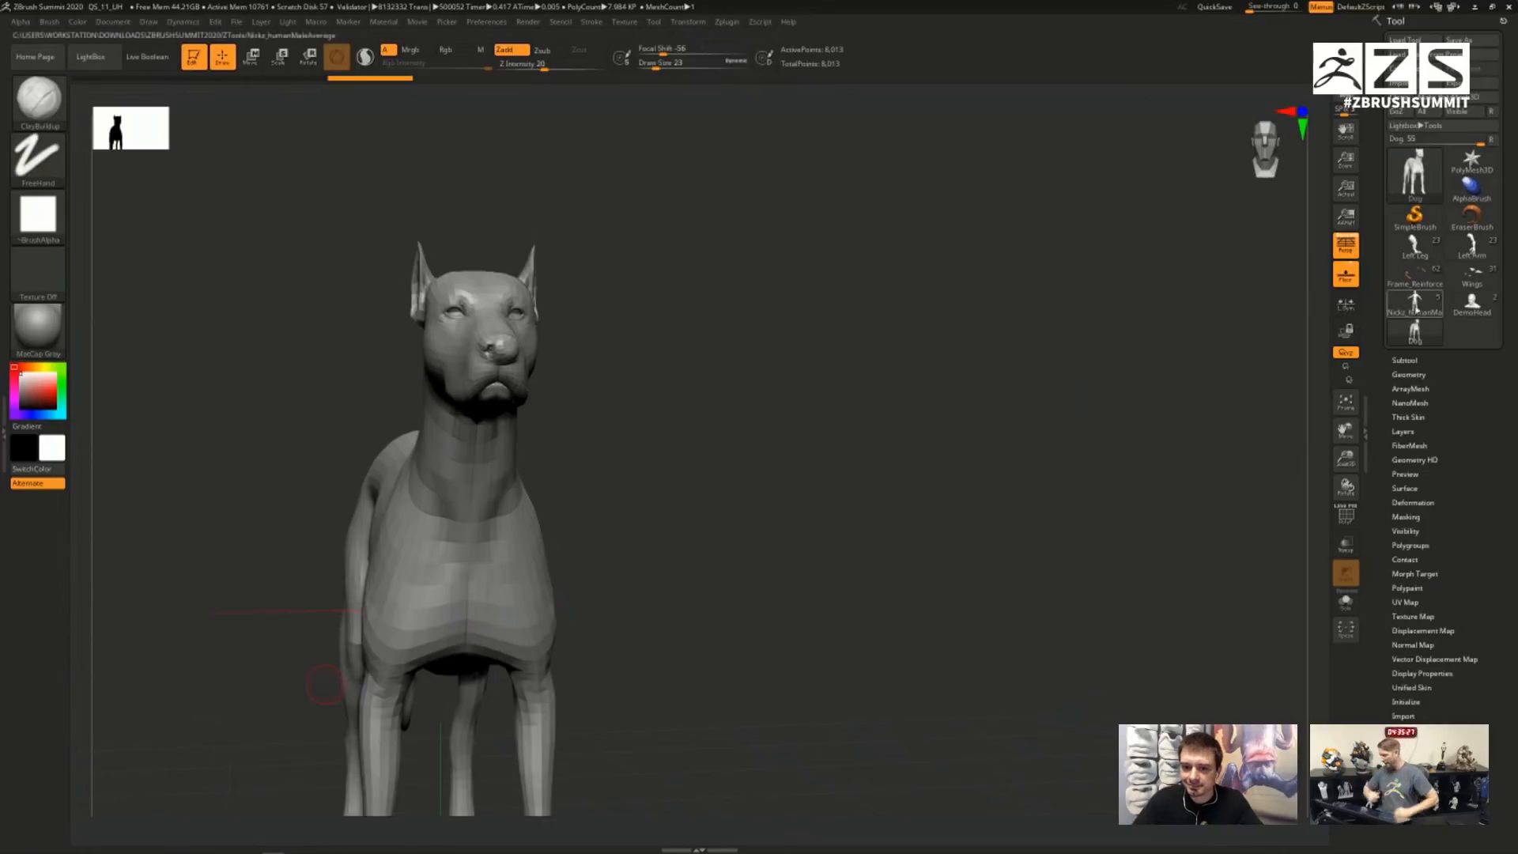
- Switch to the Wings spacecraft model and turn on Live Boolean
click(1472, 273)
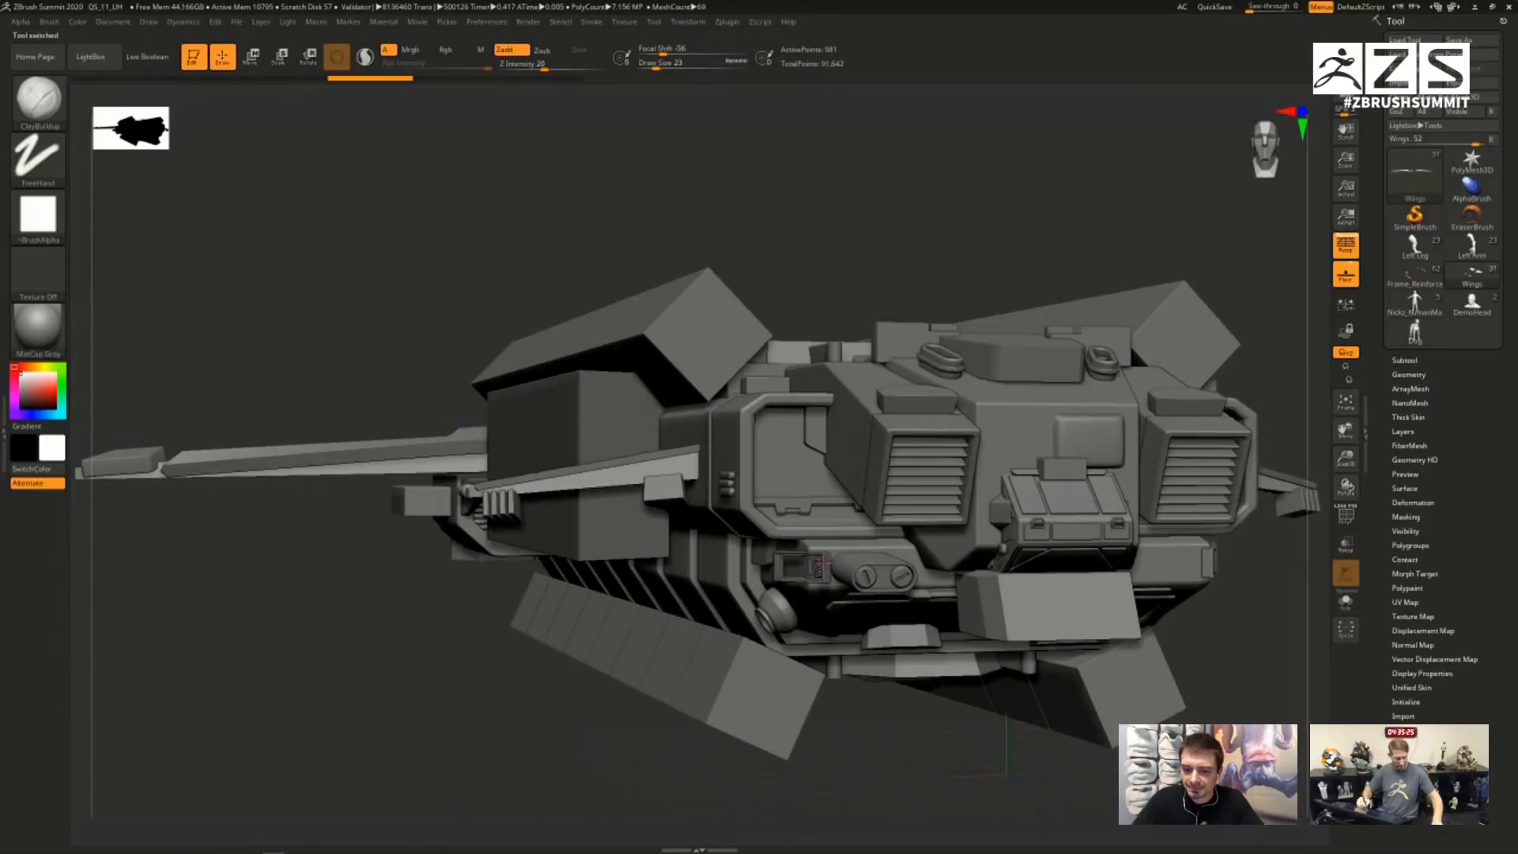
mouse_move(982, 634)
ctrl+right_down()
mouse_move(914, 572)
mouse_move(751, 537)
mouse_move(958, 574)
mouse_move(811, 594)
mouse_move(778, 657)
mouse_move(853, 645)
mouse_move(878, 614)
ctrl+right_up()
click(148, 57)
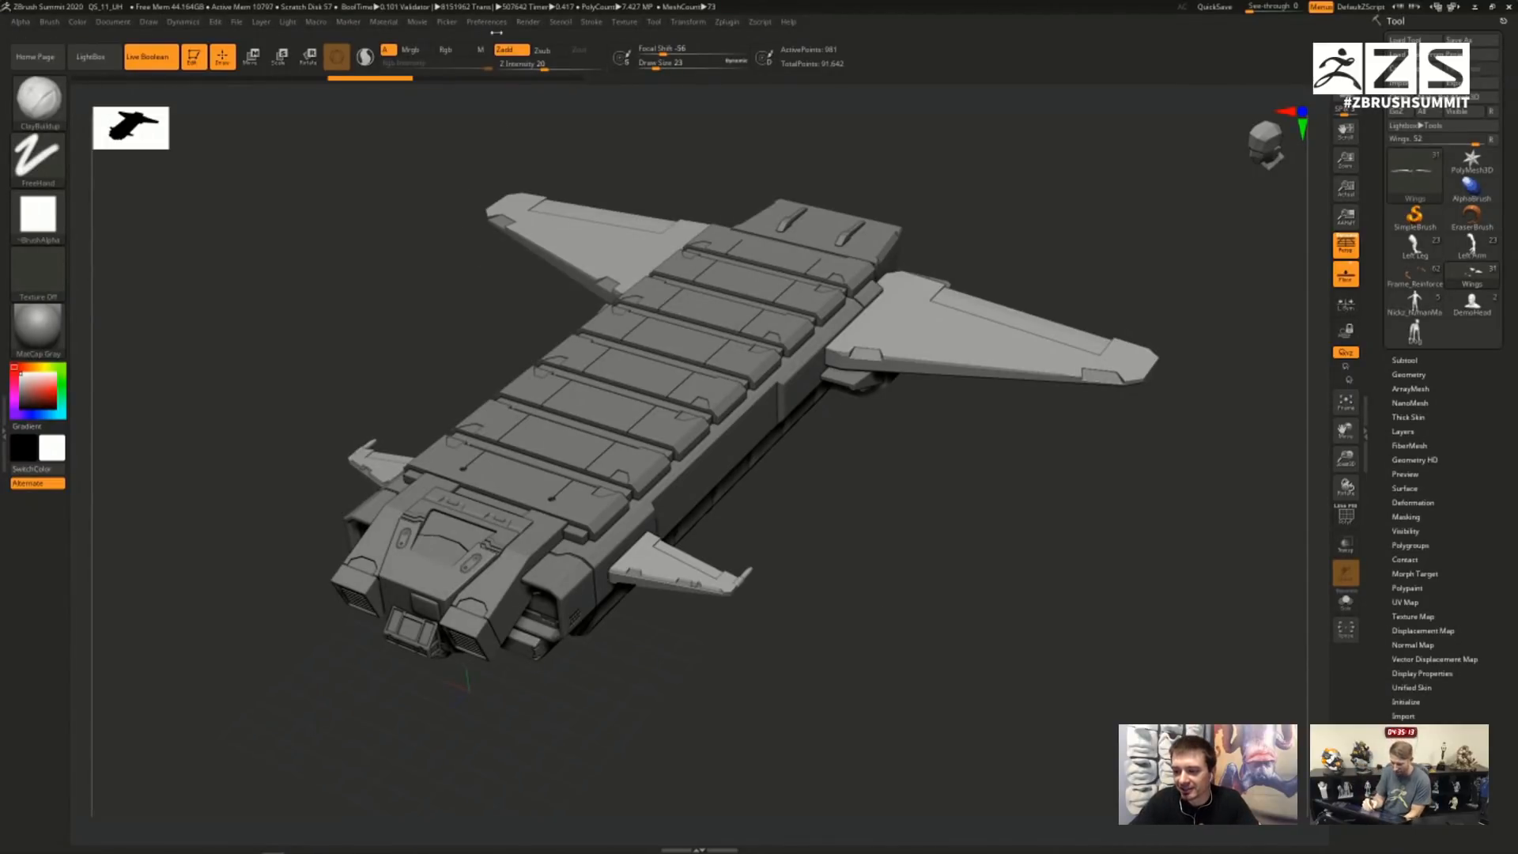
- In the Preview AO settings, set Intensity to 100 and Main Radius to 9, and turn Occlusion off
click(529, 22)
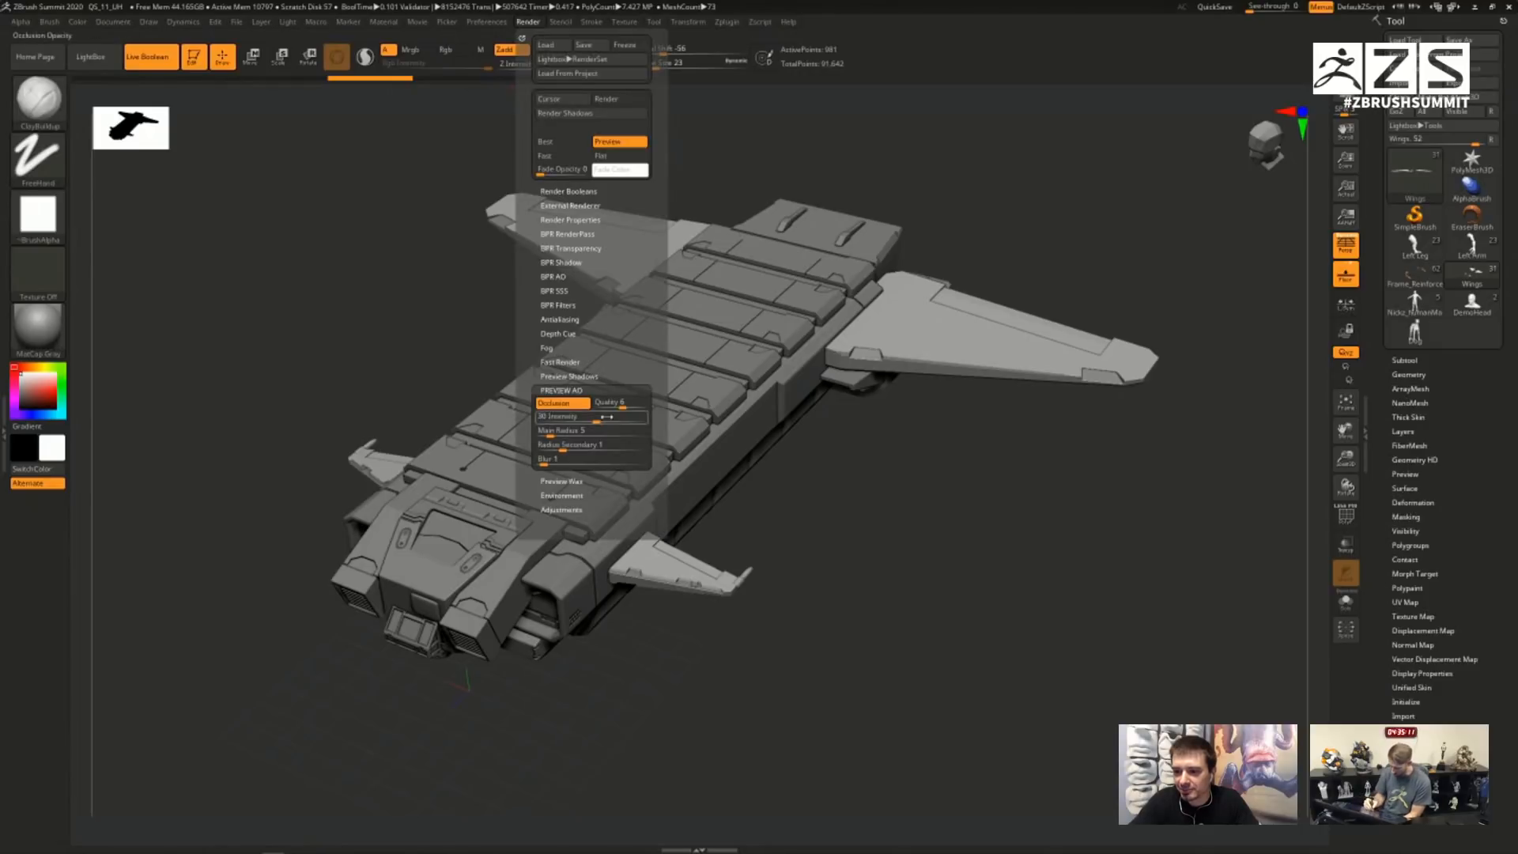
drag(551, 433, 563, 433)
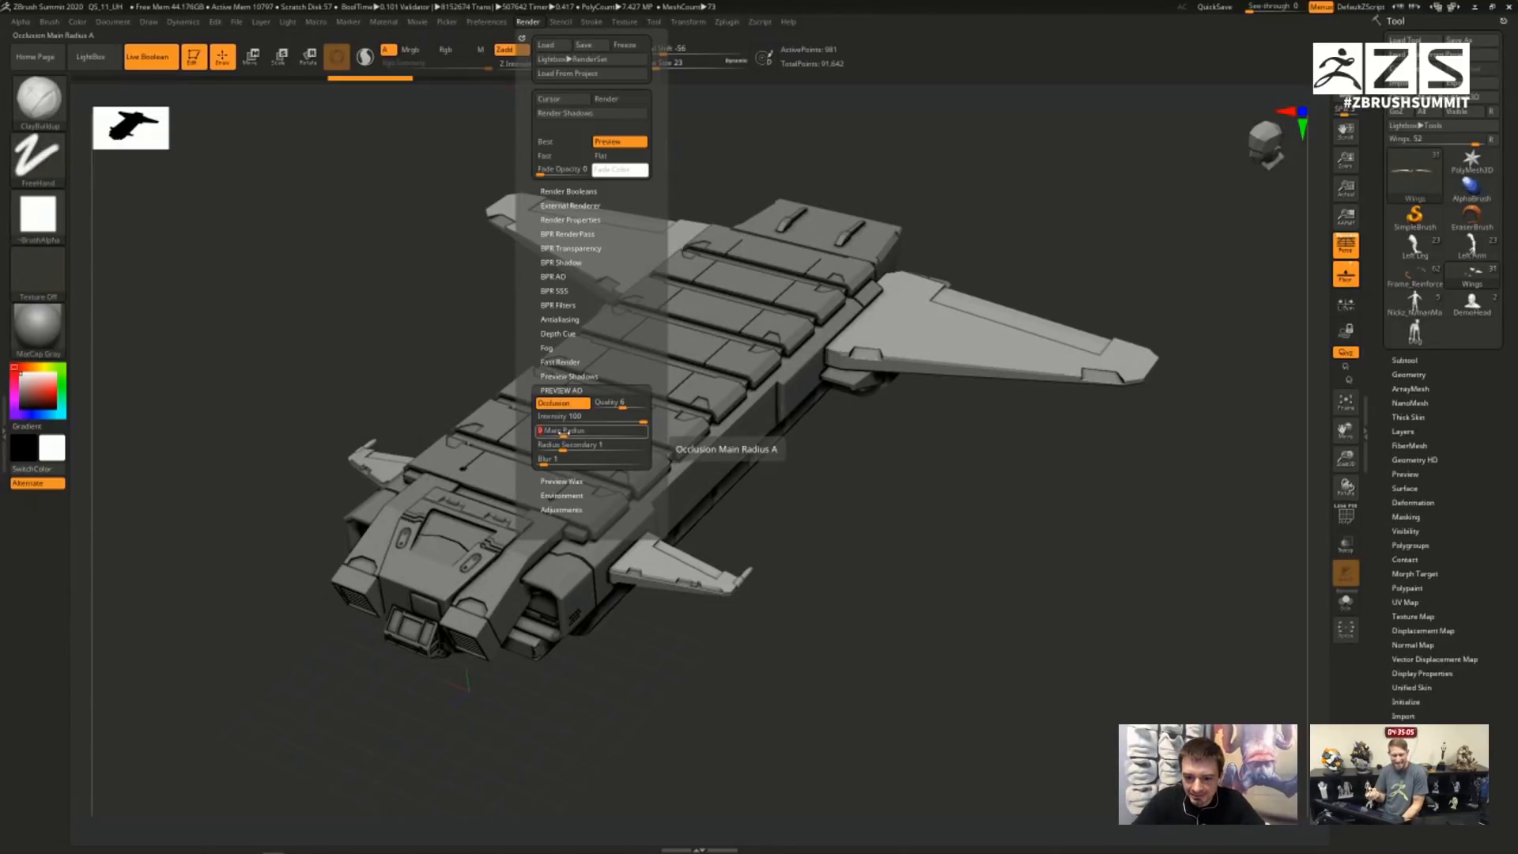
click(568, 405)
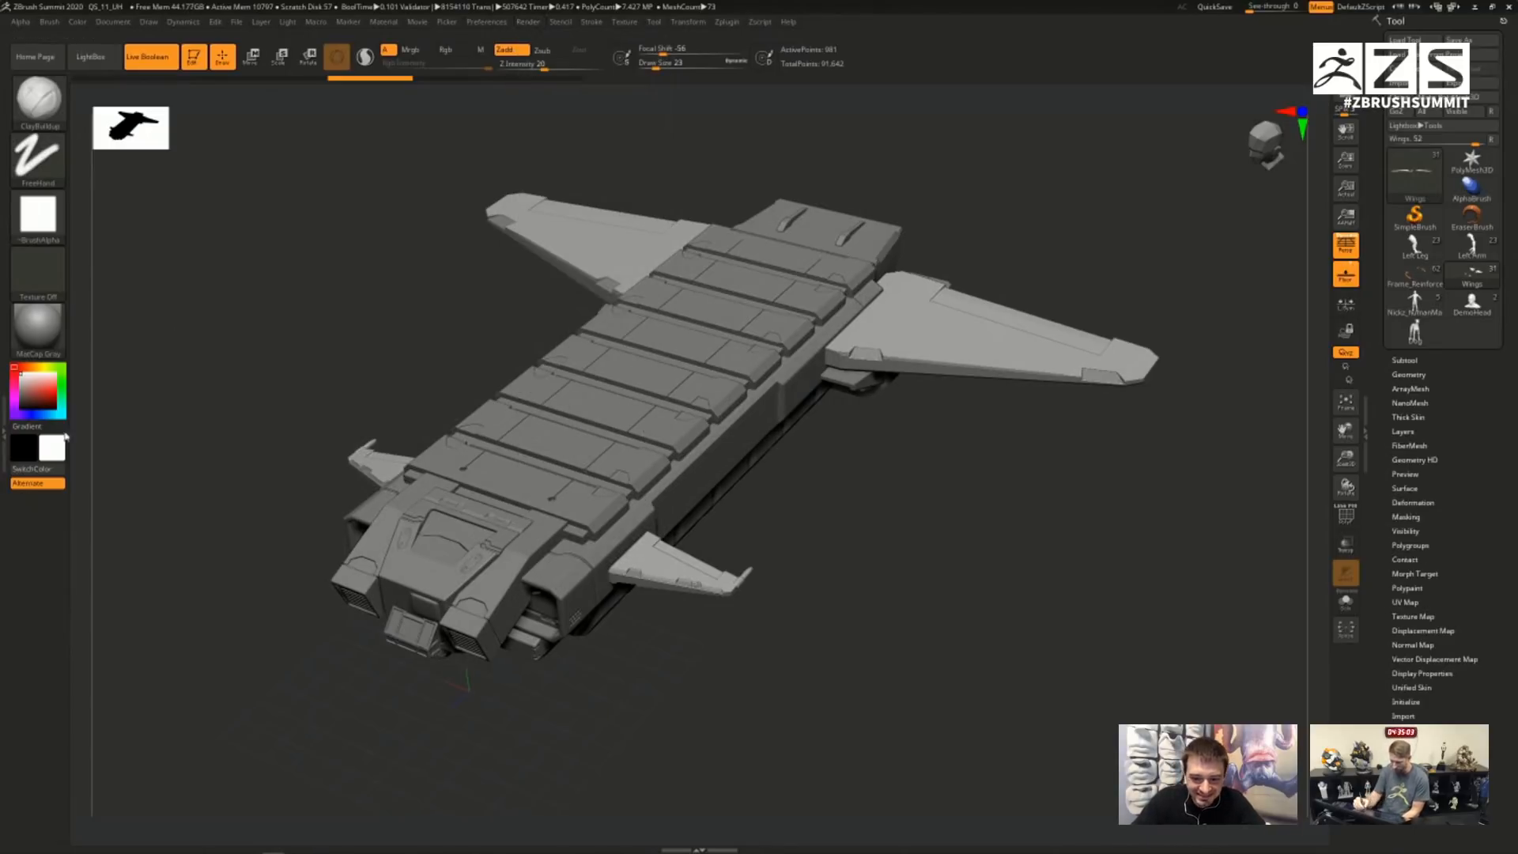
- Keep the Render palette open beside the spacecraft and toggle Preview AO Occlusion on and off to compare the shading
click(4, 439)
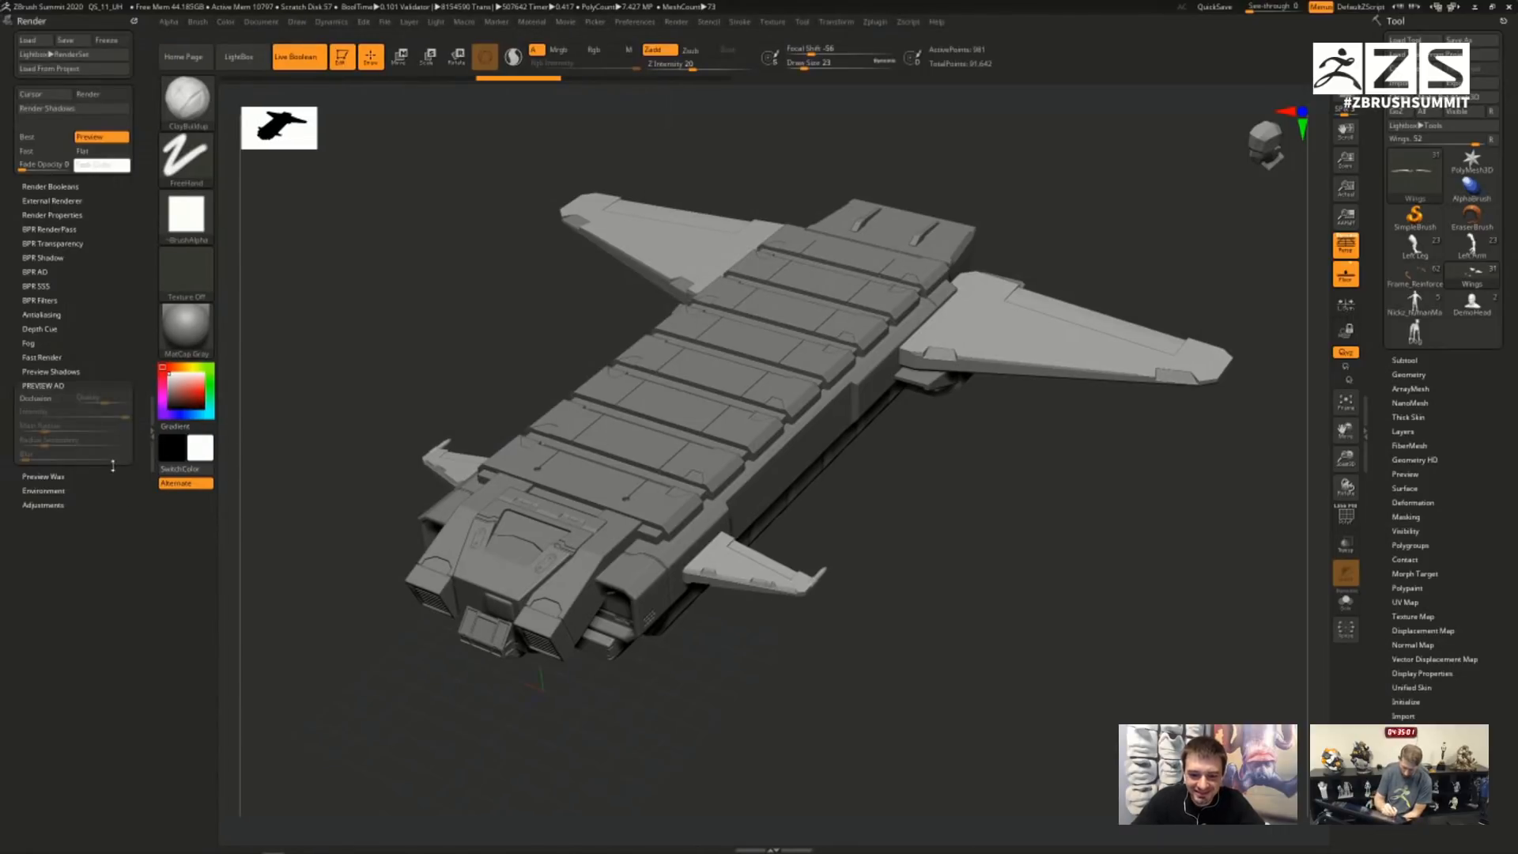
click(52, 399)
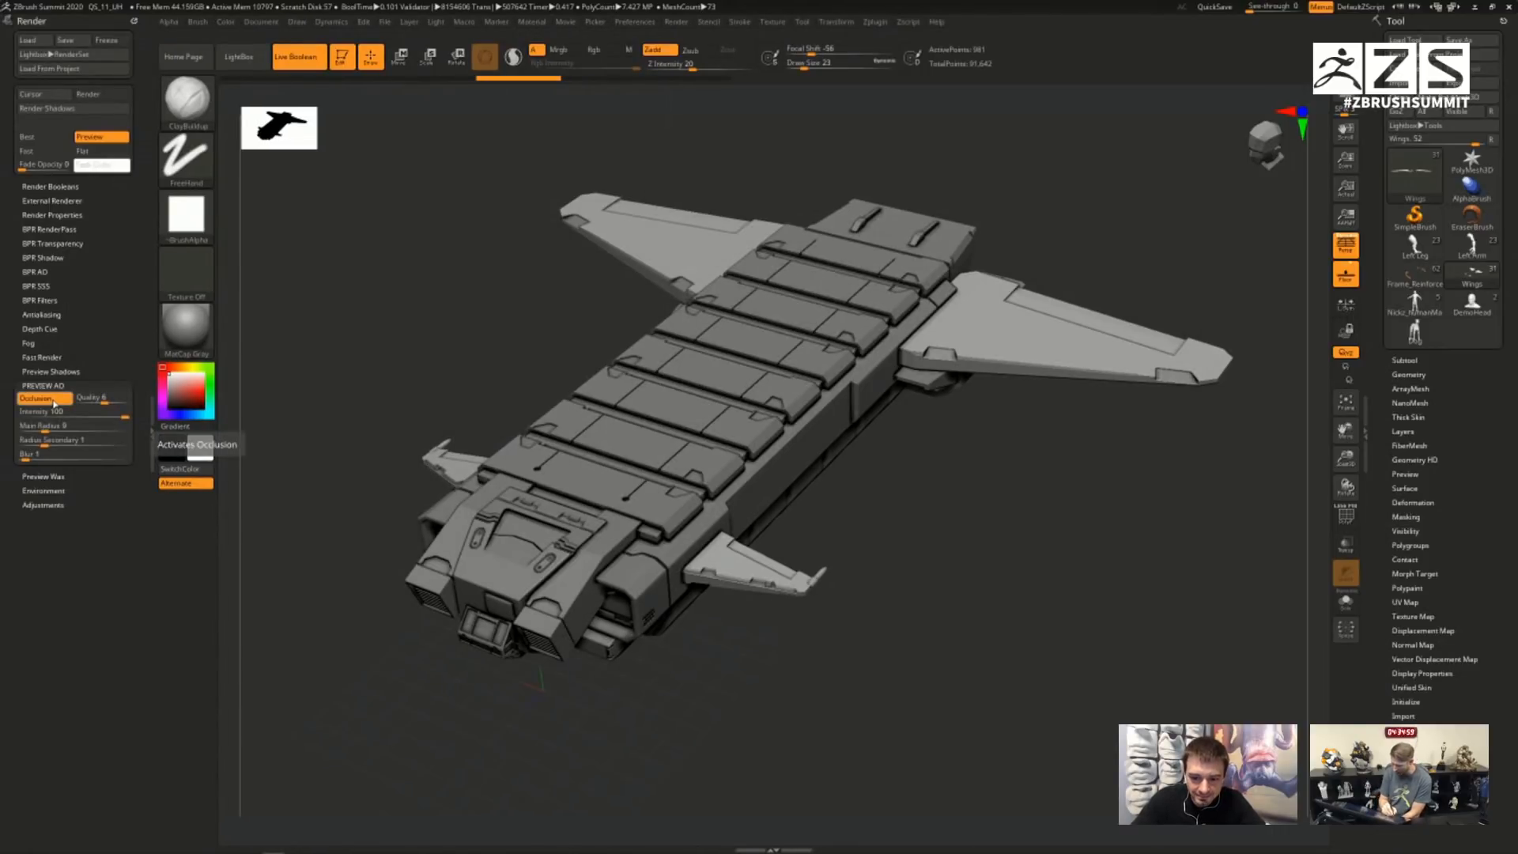
click(55, 400)
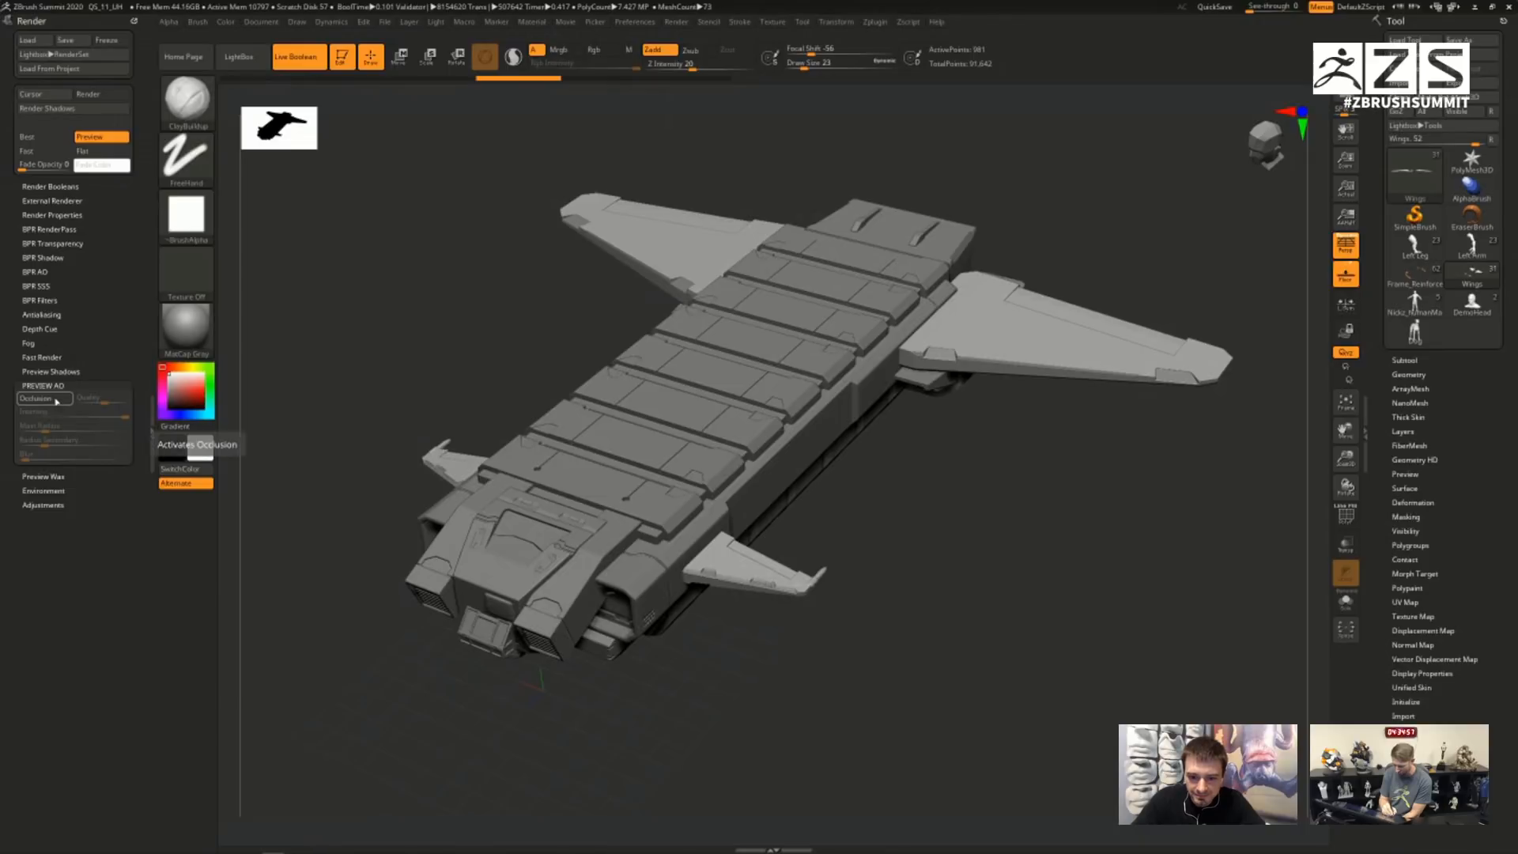
click(55, 403)
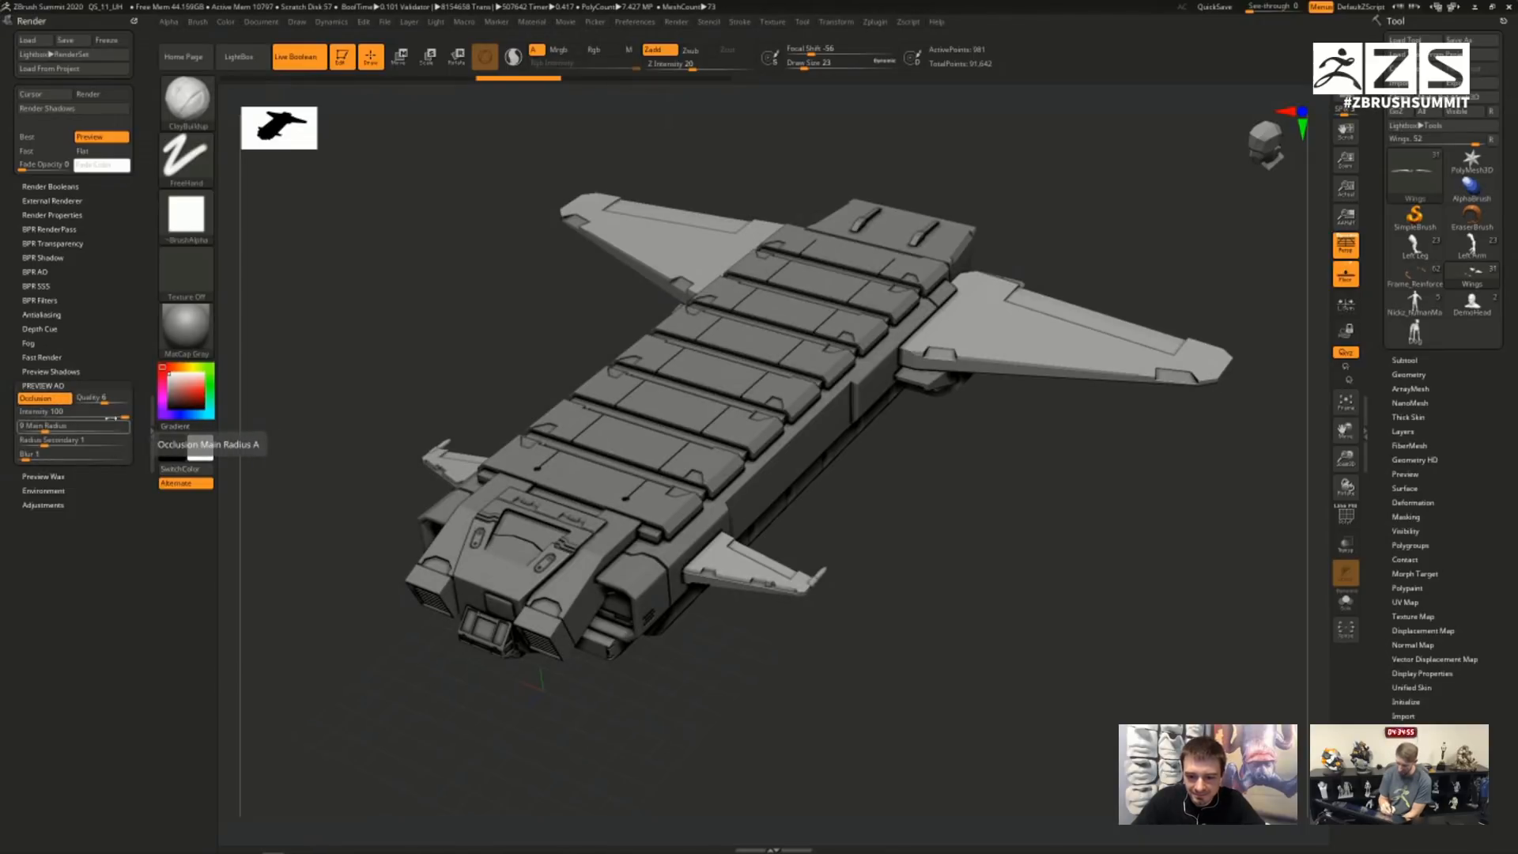
- Lower the Preview AO Intensity to 82, reduce the Main Radius, and switch Occlusion off before hiding the Render palette
click(104, 415)
drag(104, 415, 38, 428)
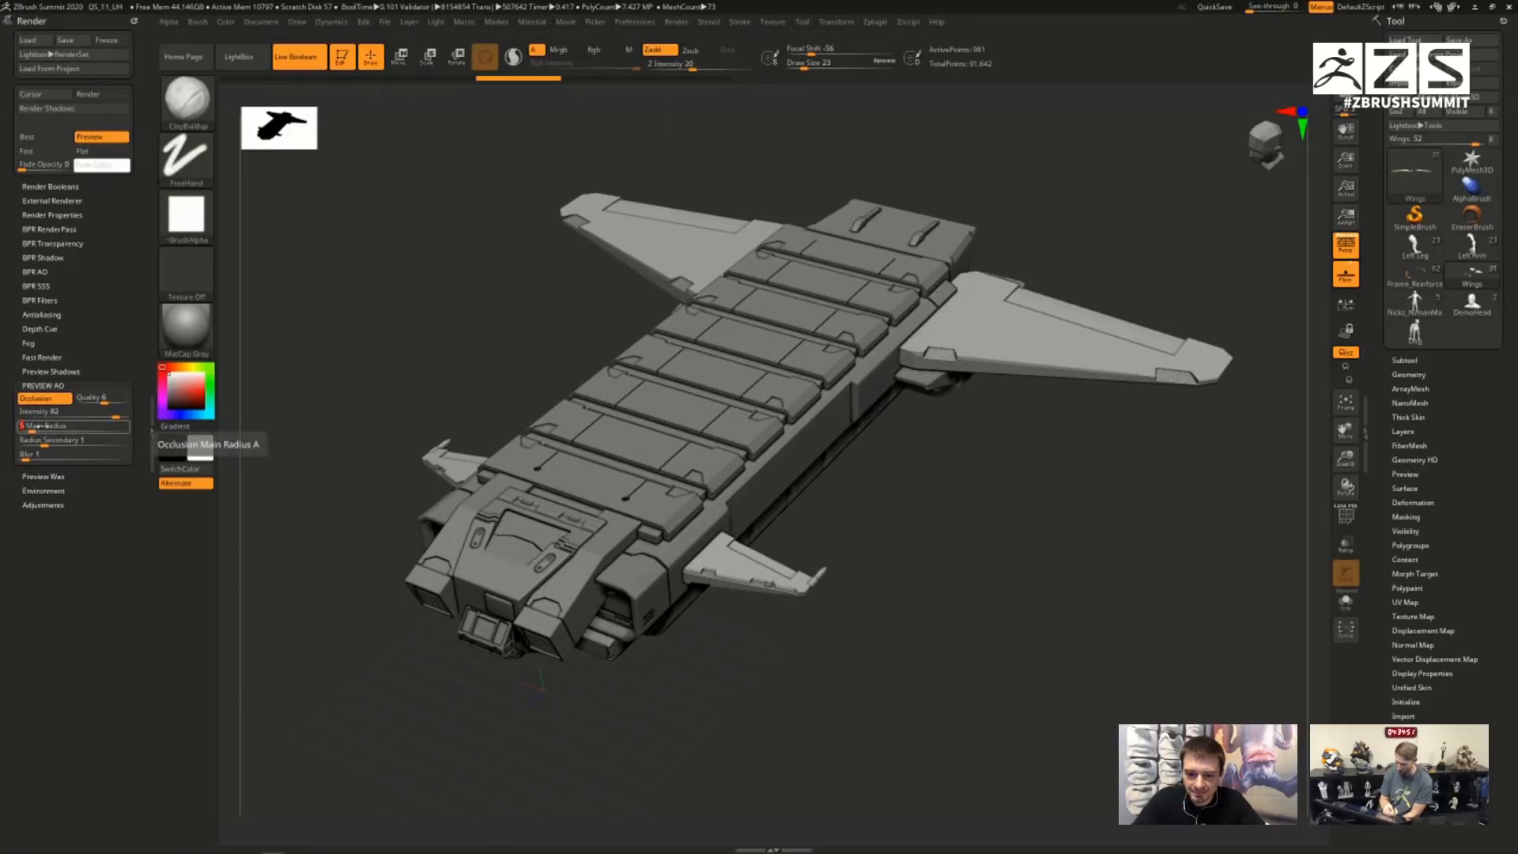
click(35, 397)
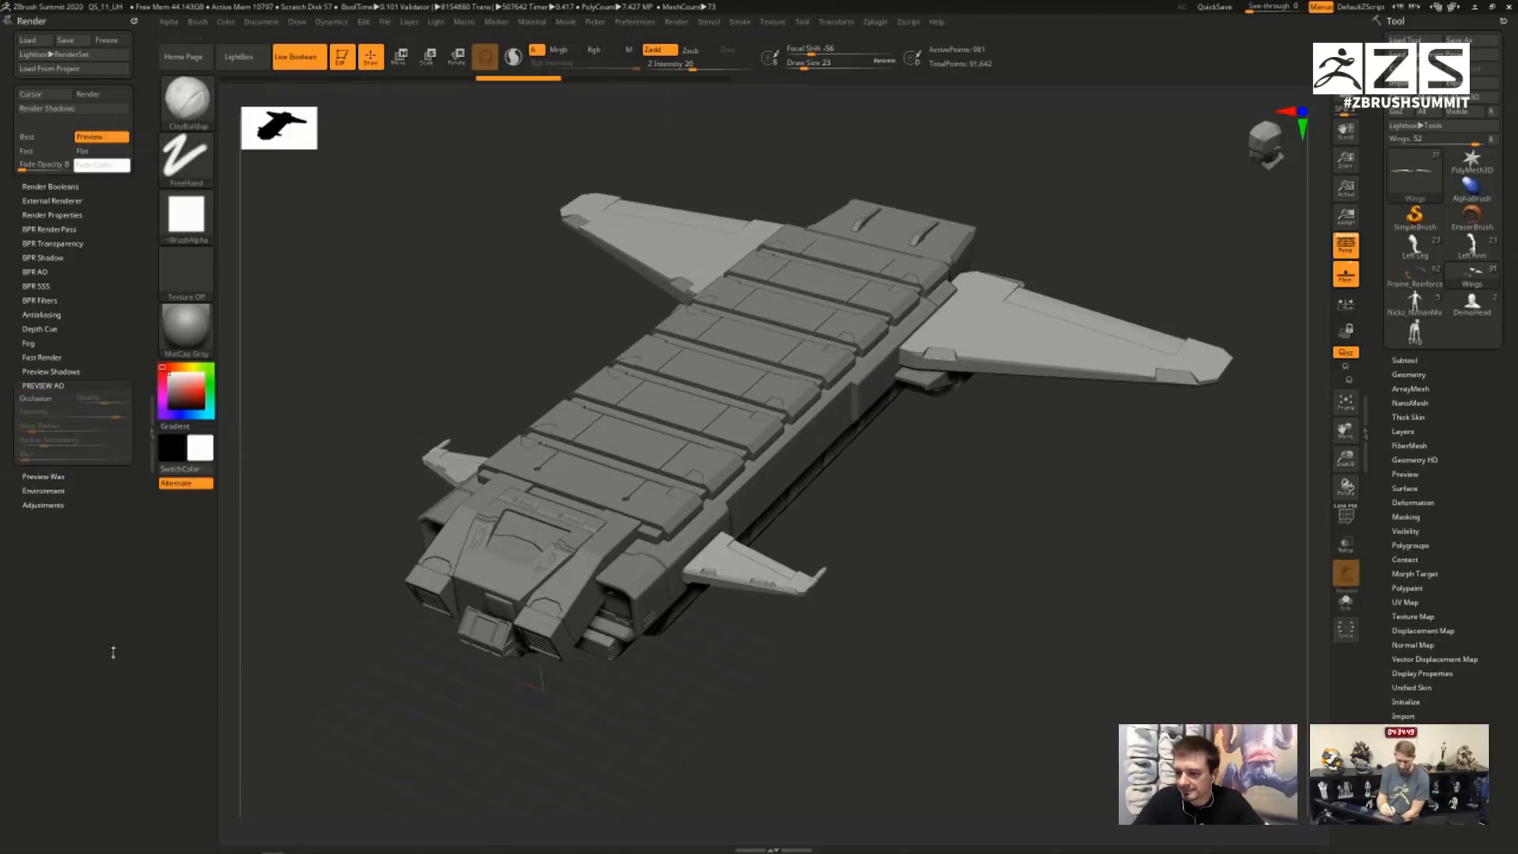
click(149, 433)
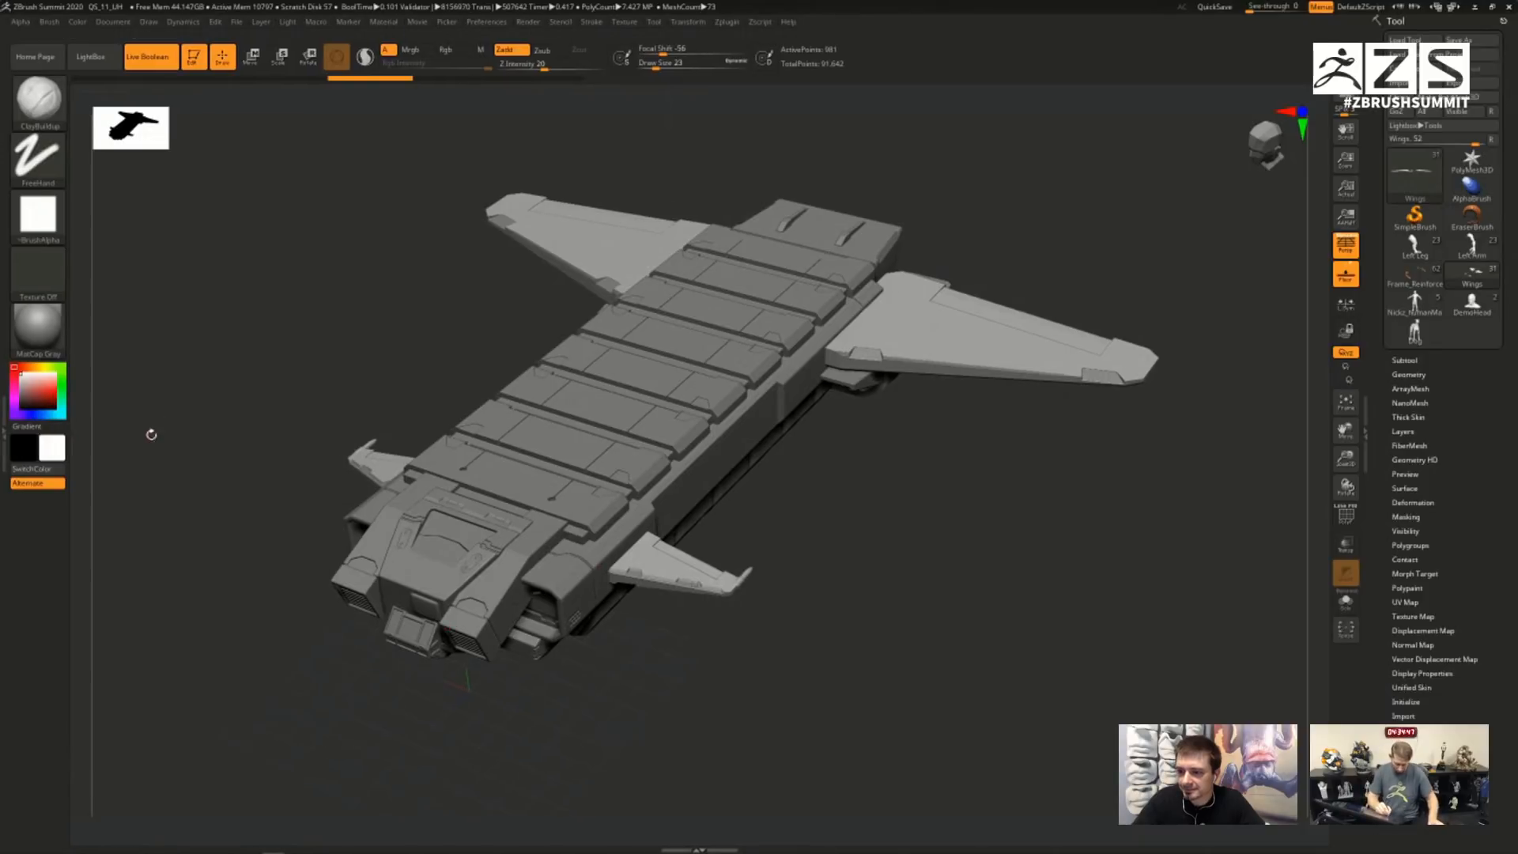
- Display the PolyFrame wireframe and isolate the spacecraft's wings with Solo
drag(1015, 522, 867, 491)
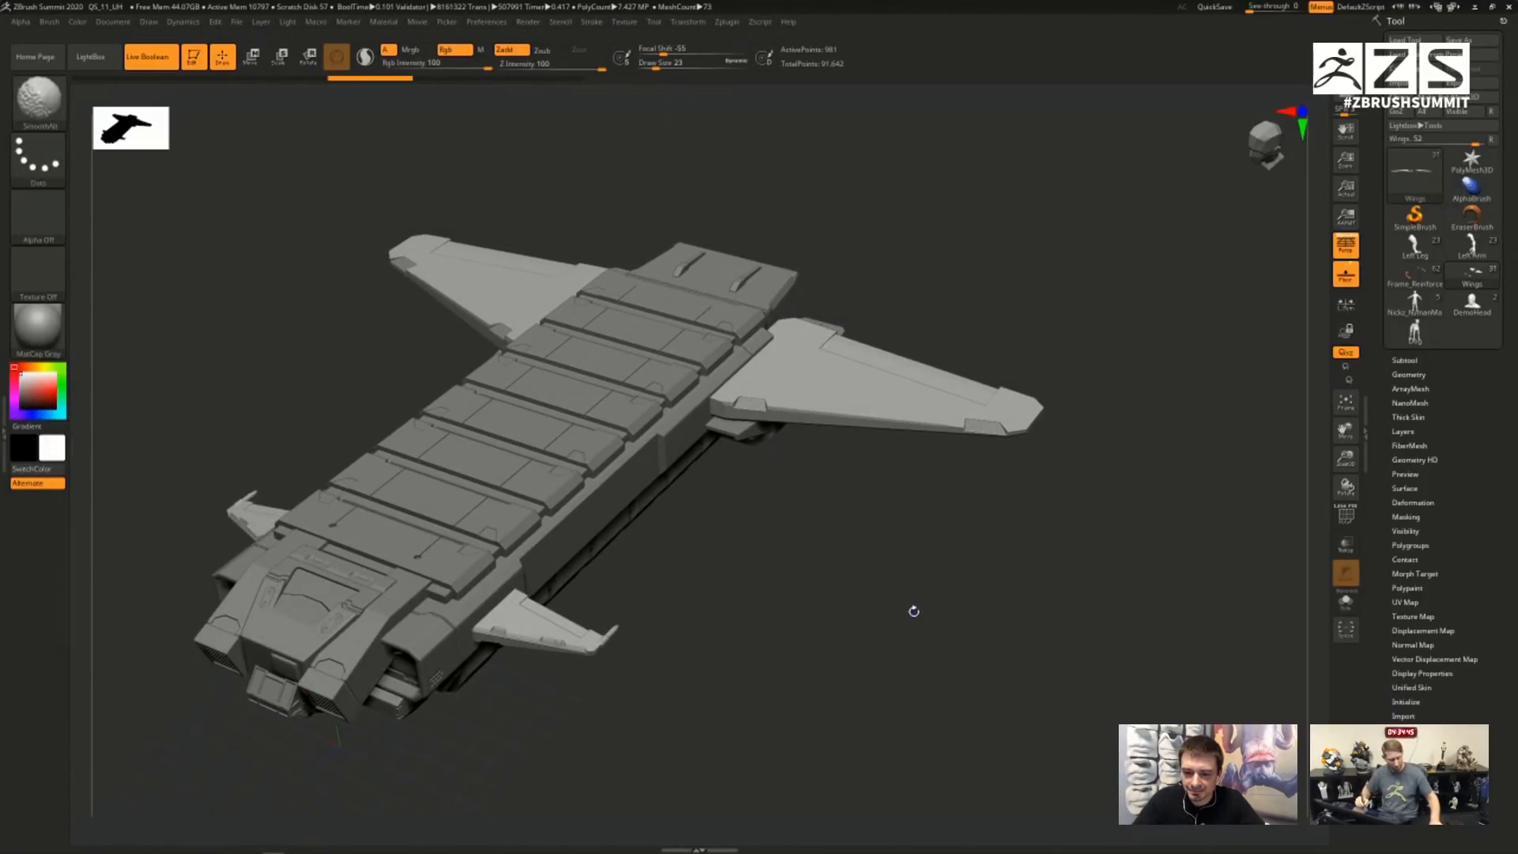
key(shift+f)
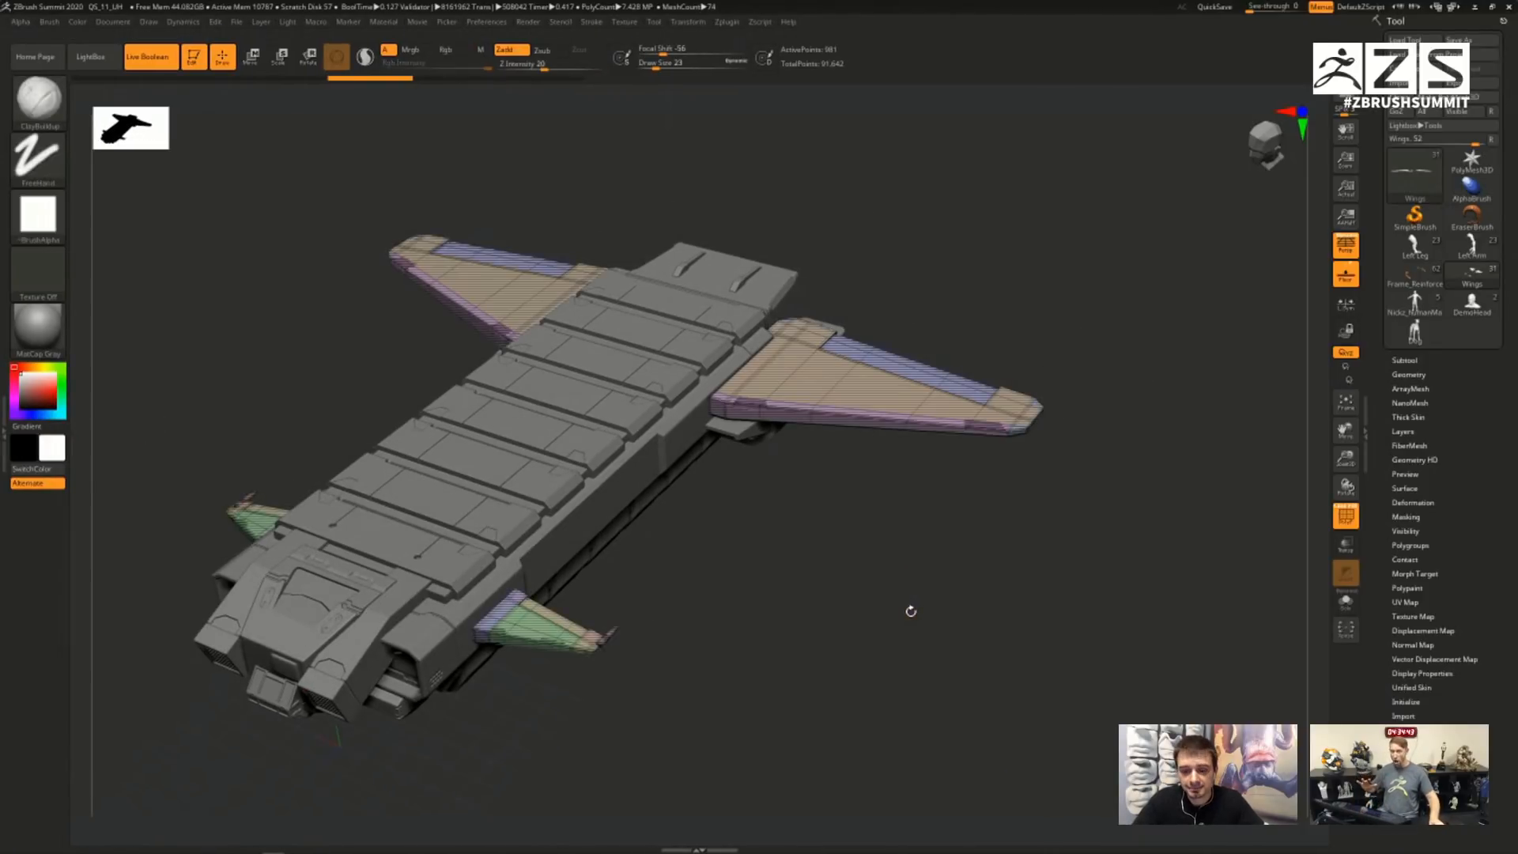
click(1351, 592)
alt+drag(963, 534, 905, 599)
- Select the ZModeler brush and set its polygon action to Slice Mesh
key(b)
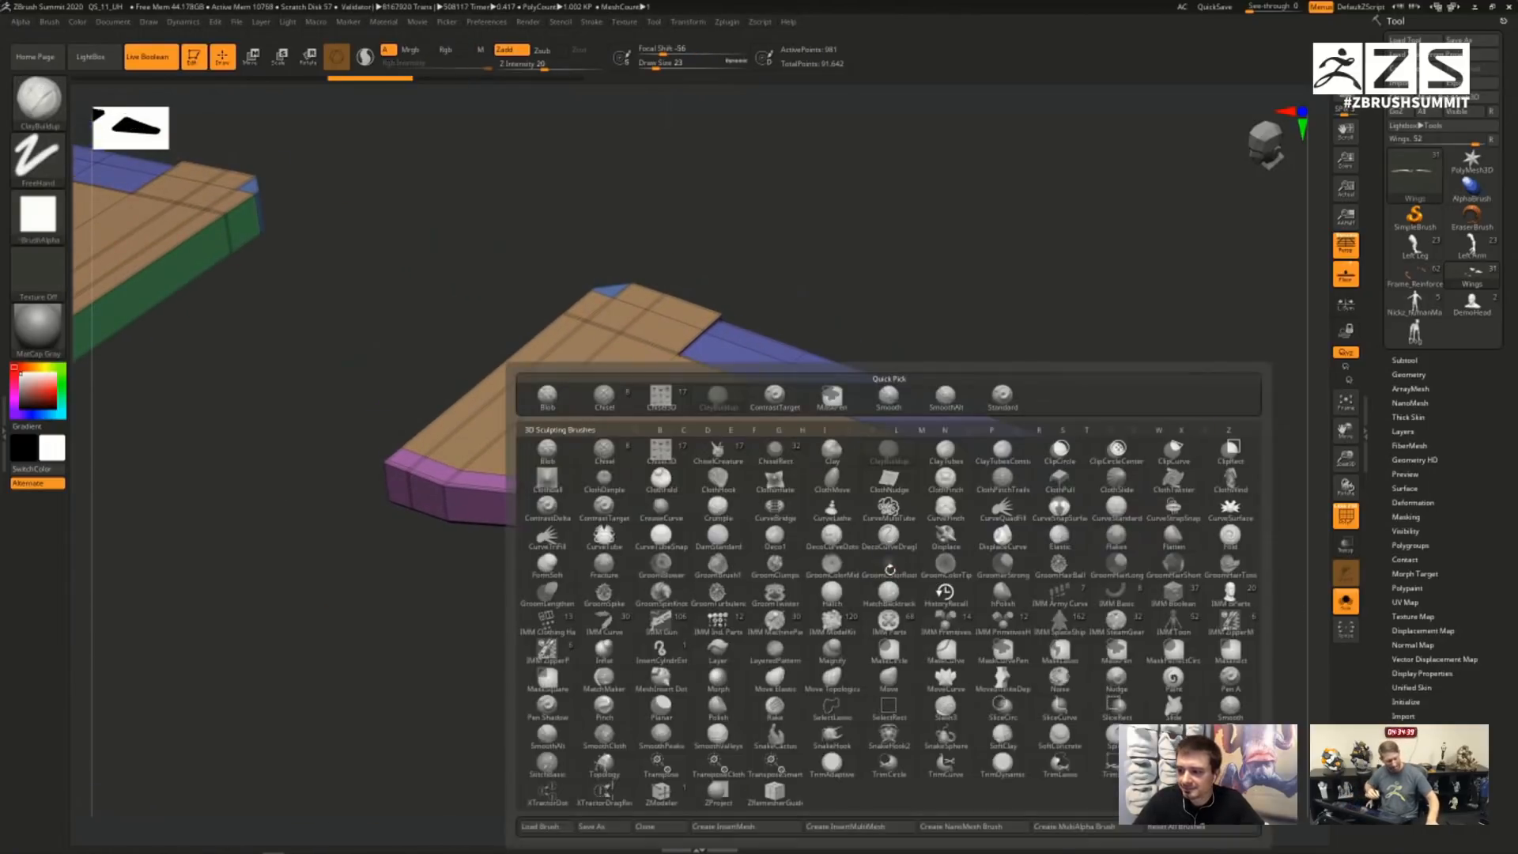
key(z)
key(m)
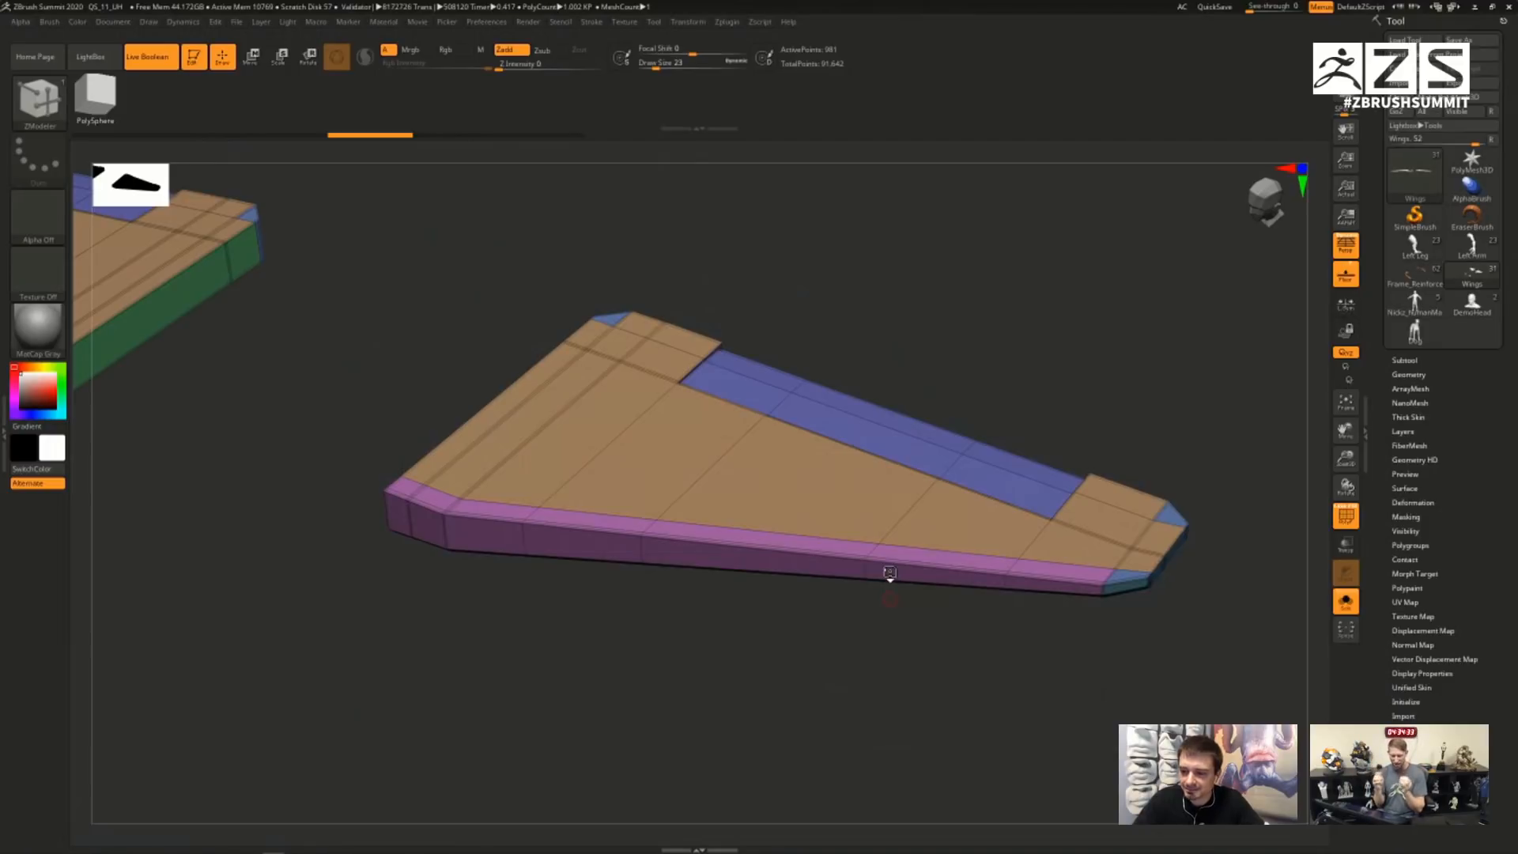
mouse_move(836, 637)
mouse_down()
mouse_move(888, 684)
mouse_move(820, 651)
mouse_up()
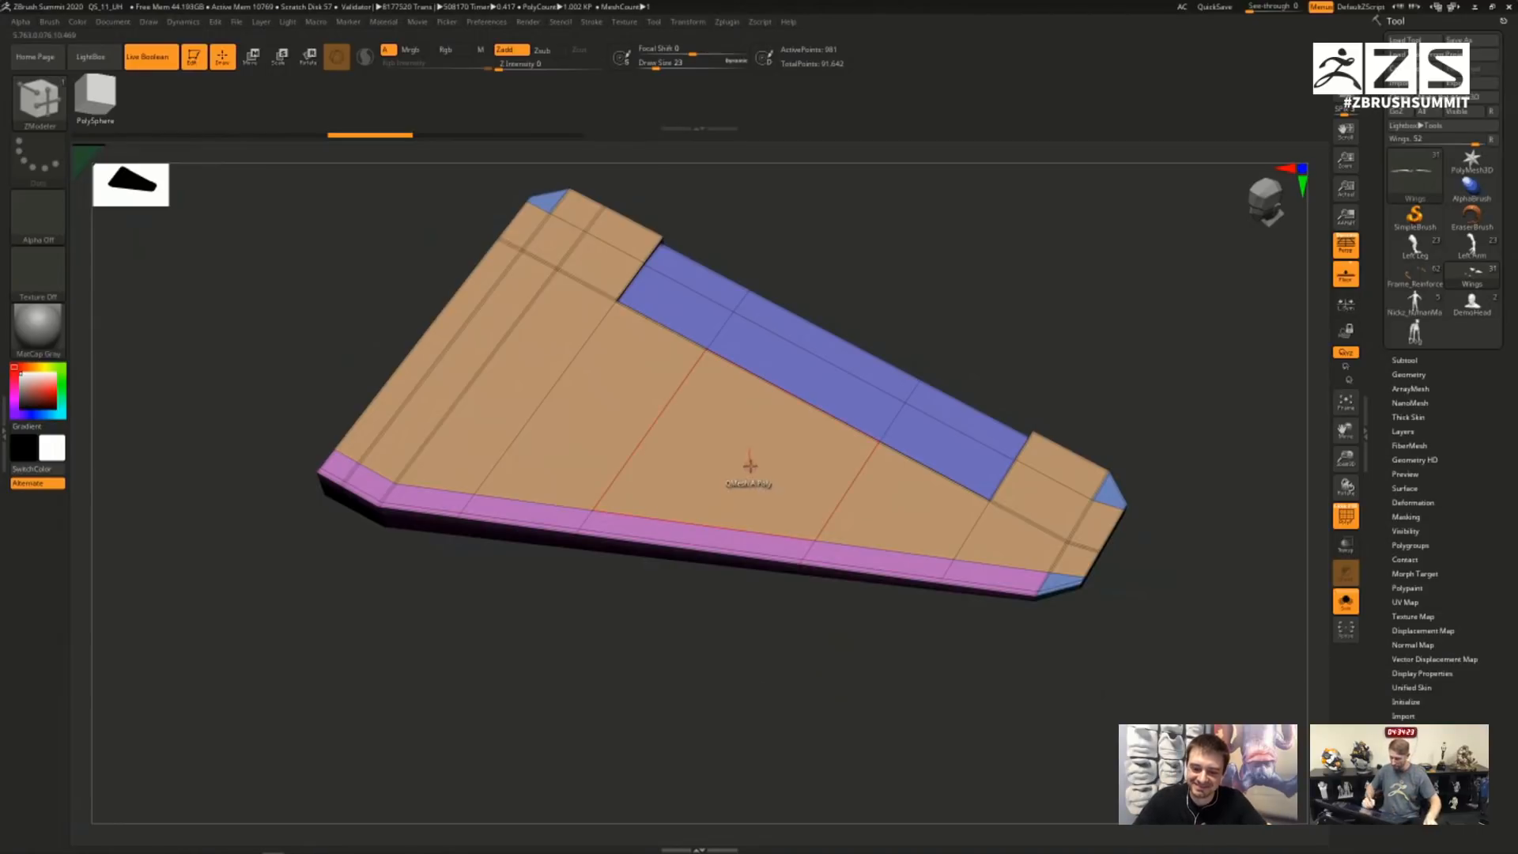
key(space)
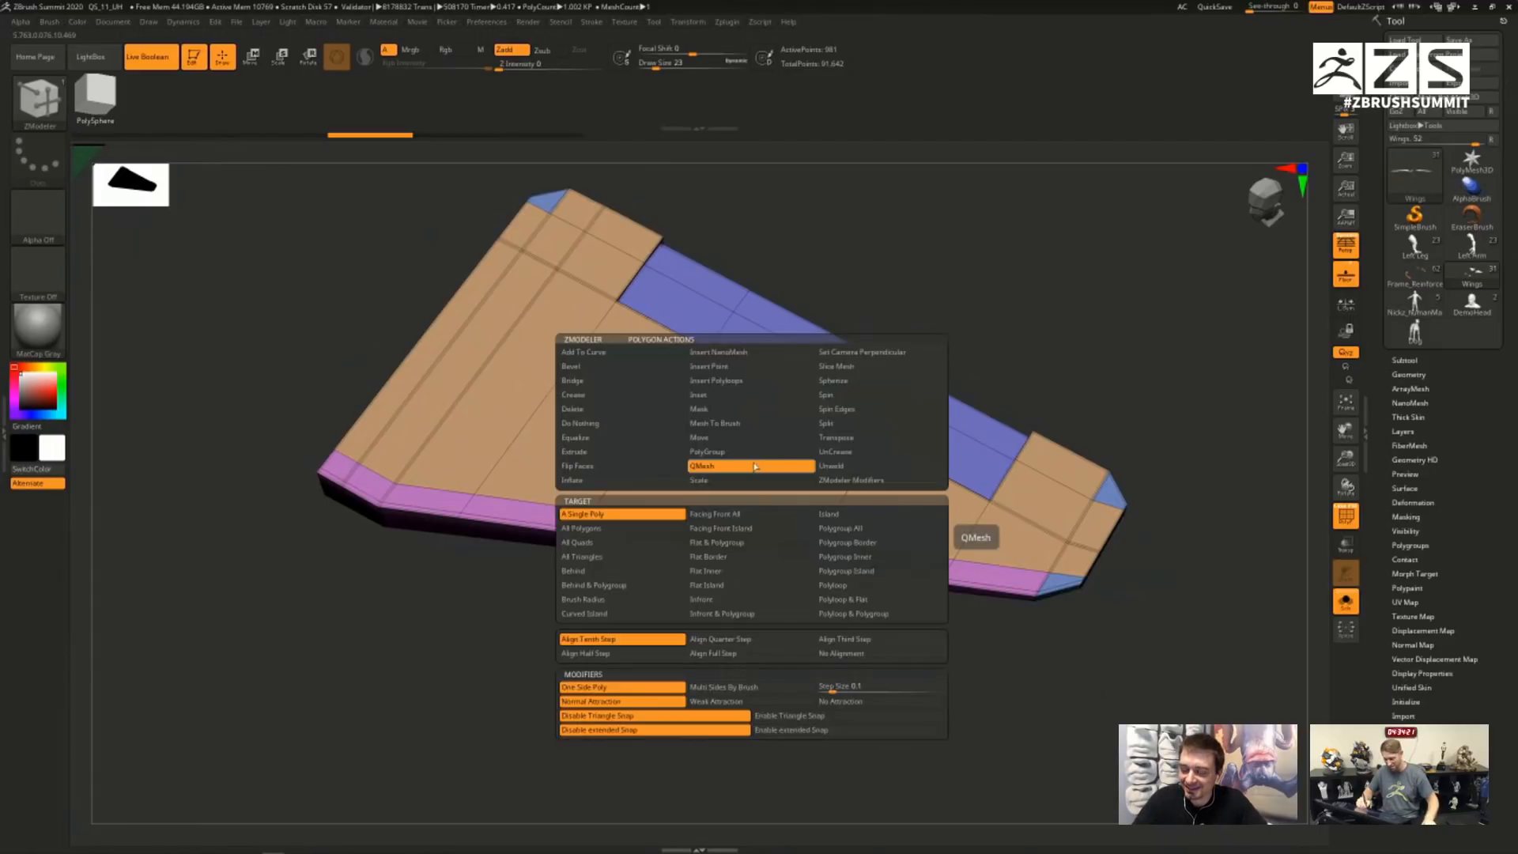
click(867, 366)
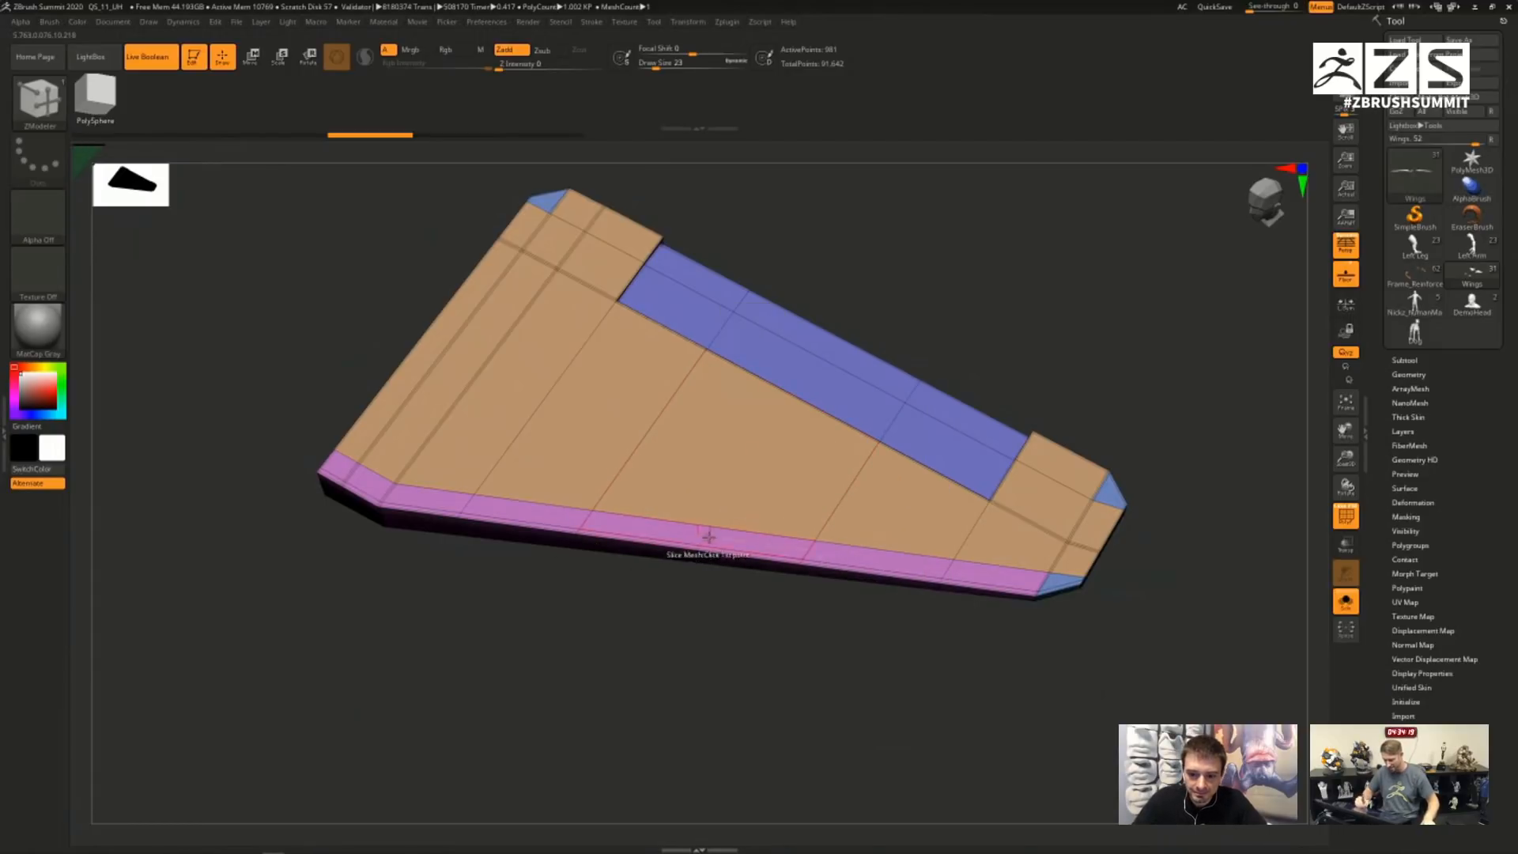
- Set the ZModeler edge and point actions to Slice Mesh as well
key(space)
click(815, 481)
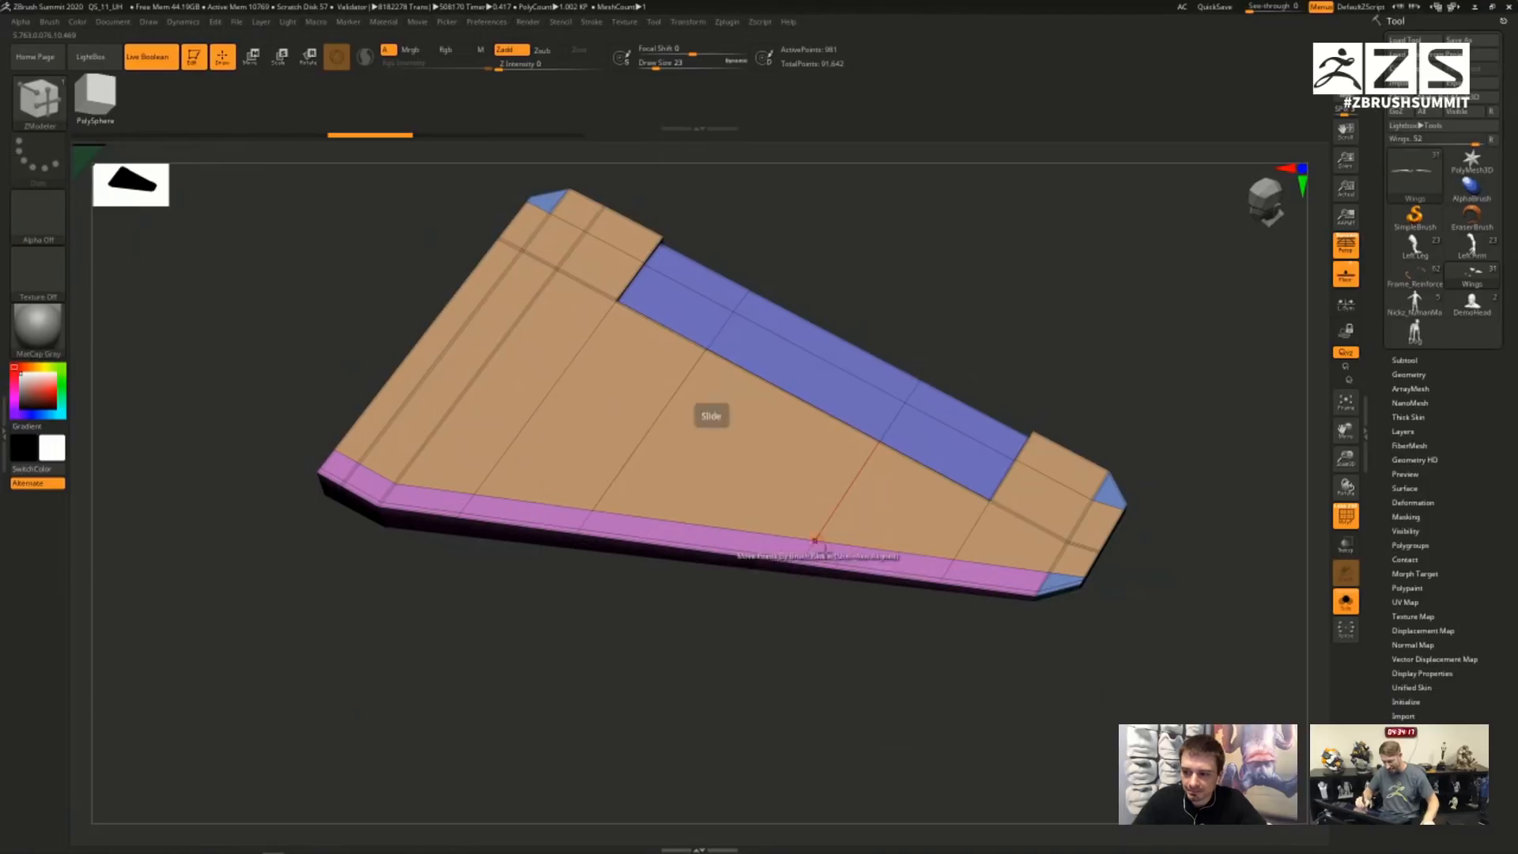
key(space)
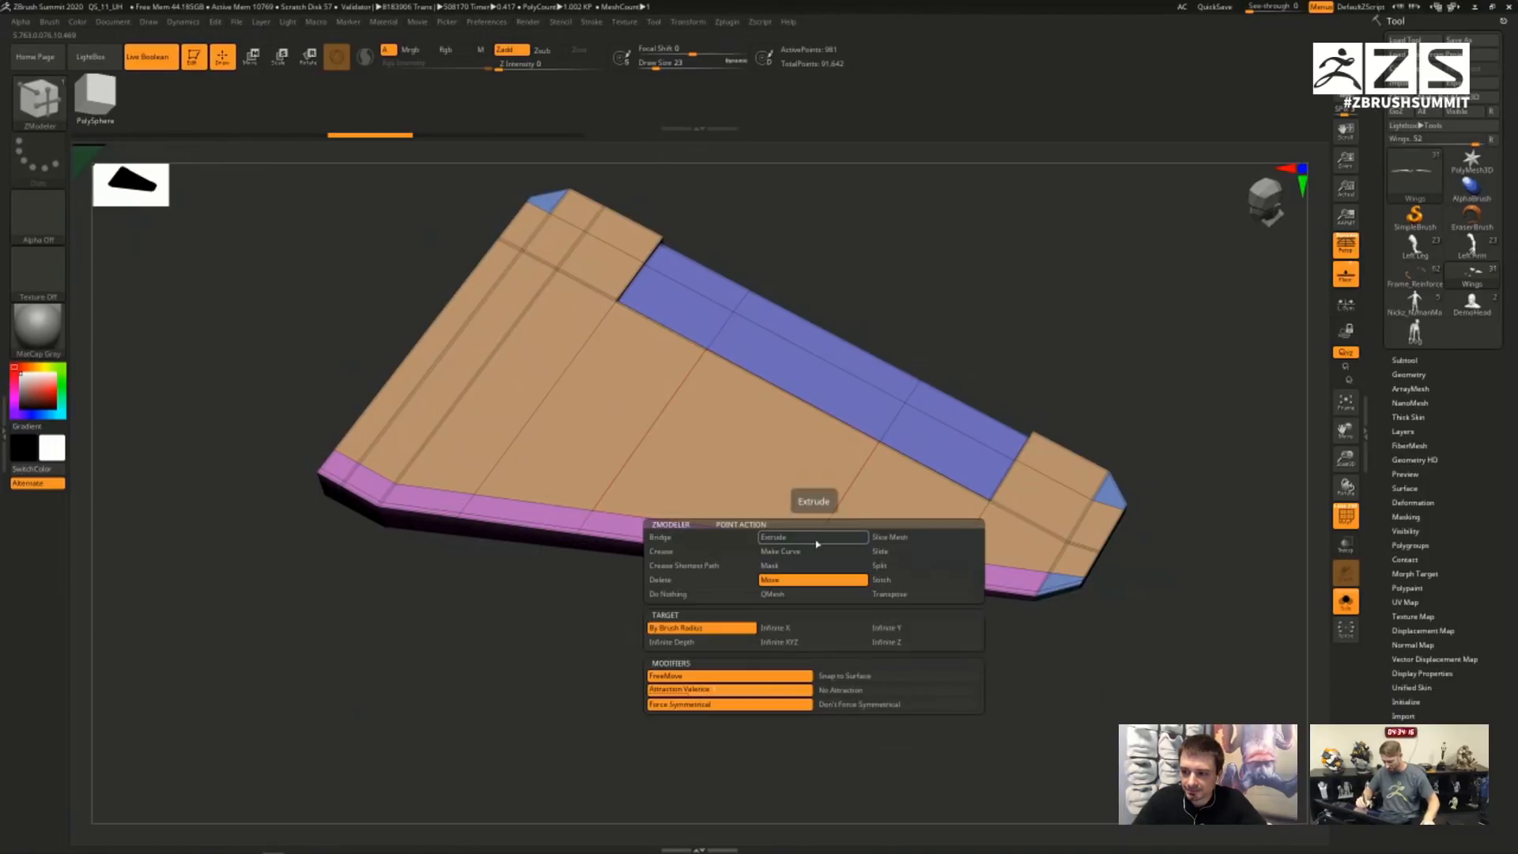
click(908, 541)
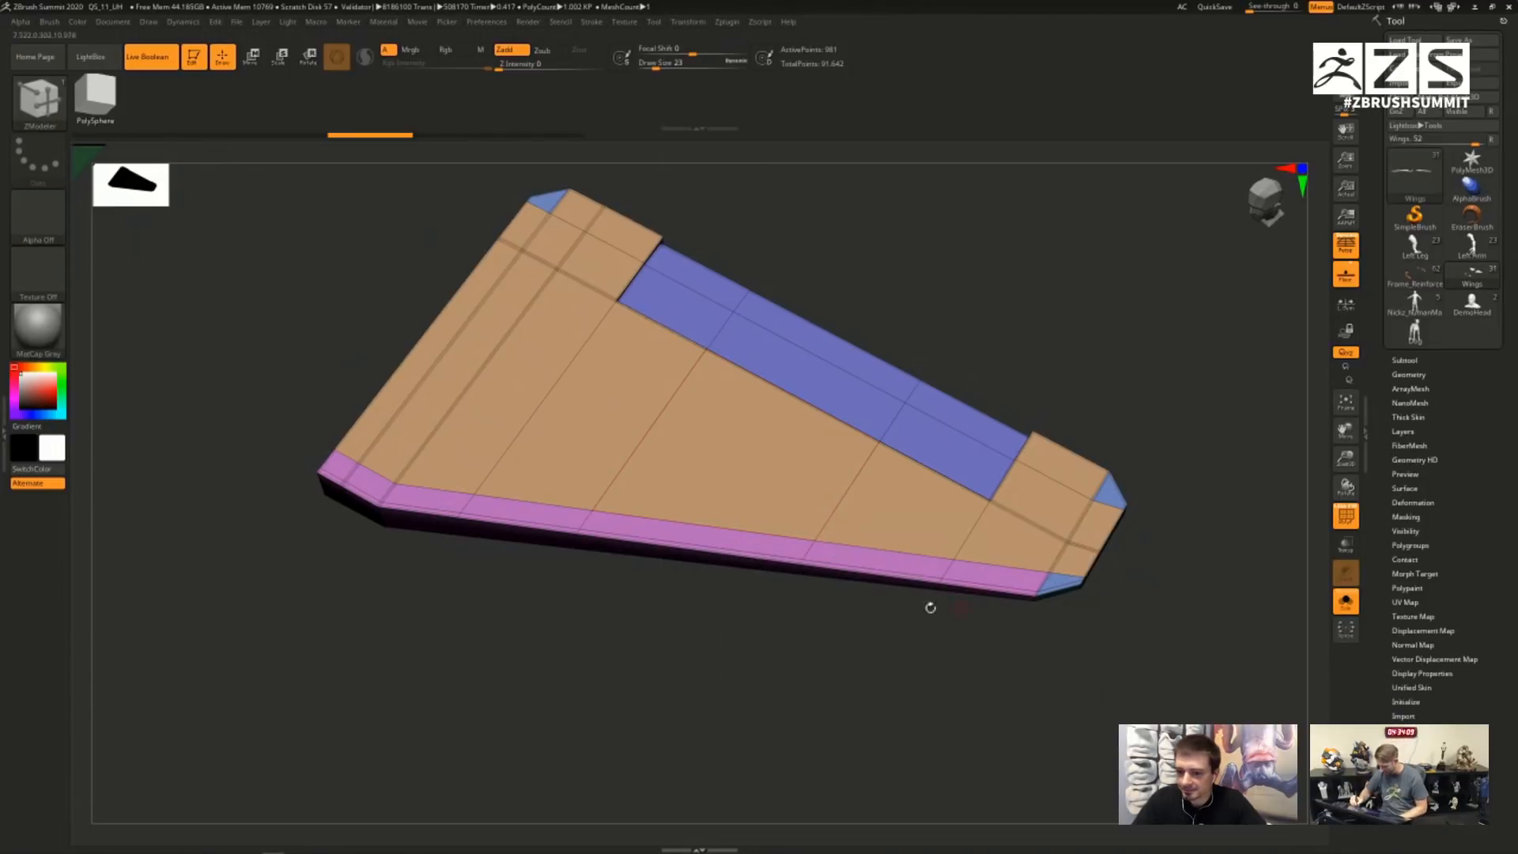
- Slice two roughly parallel lines across the wing's upper surface, from the inner edge to the wing tip
click(425, 325)
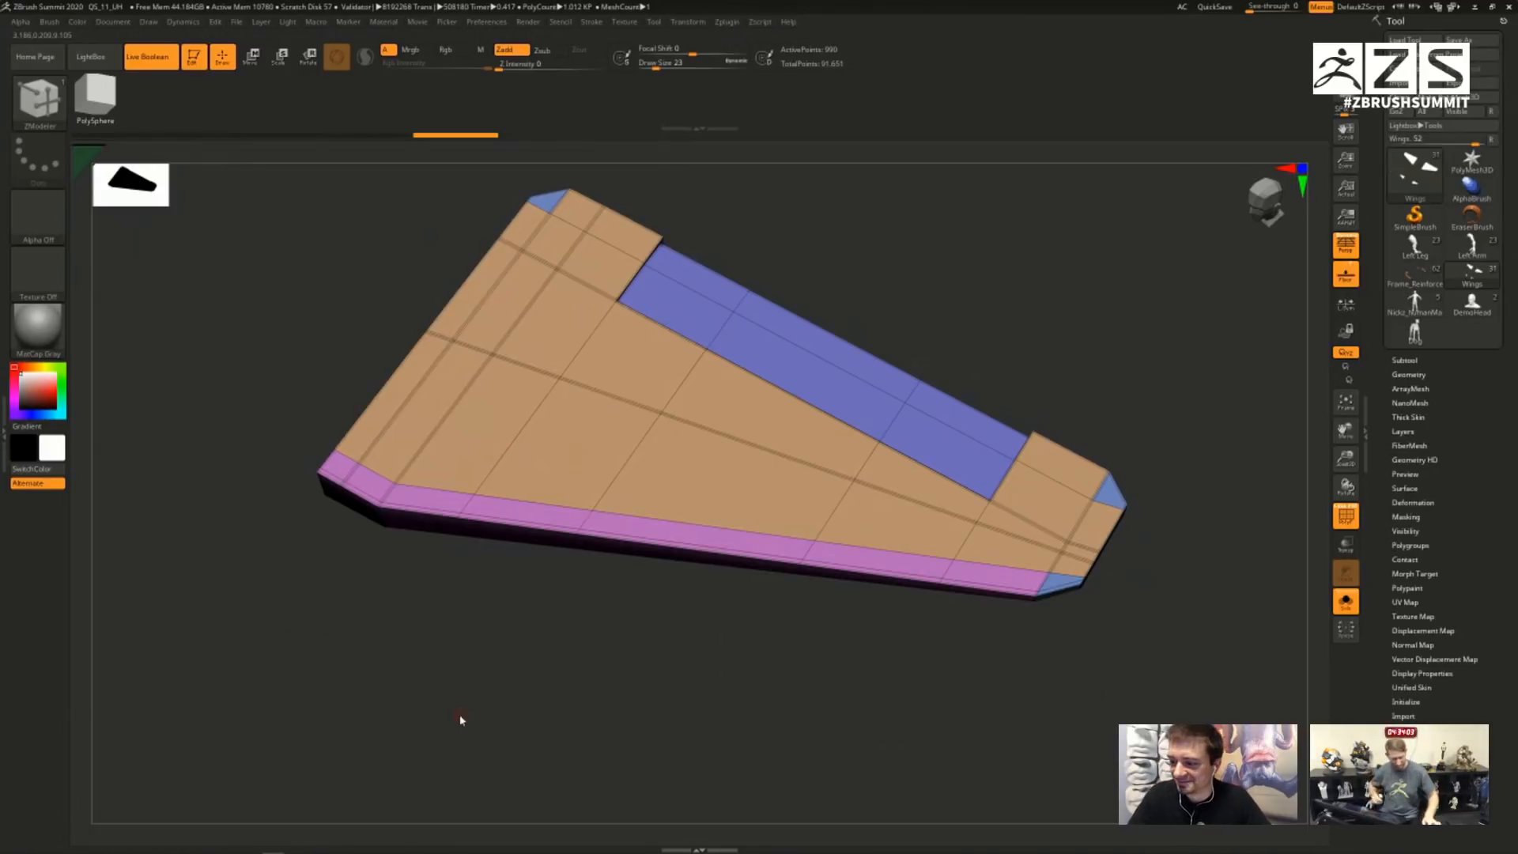
click(405, 358)
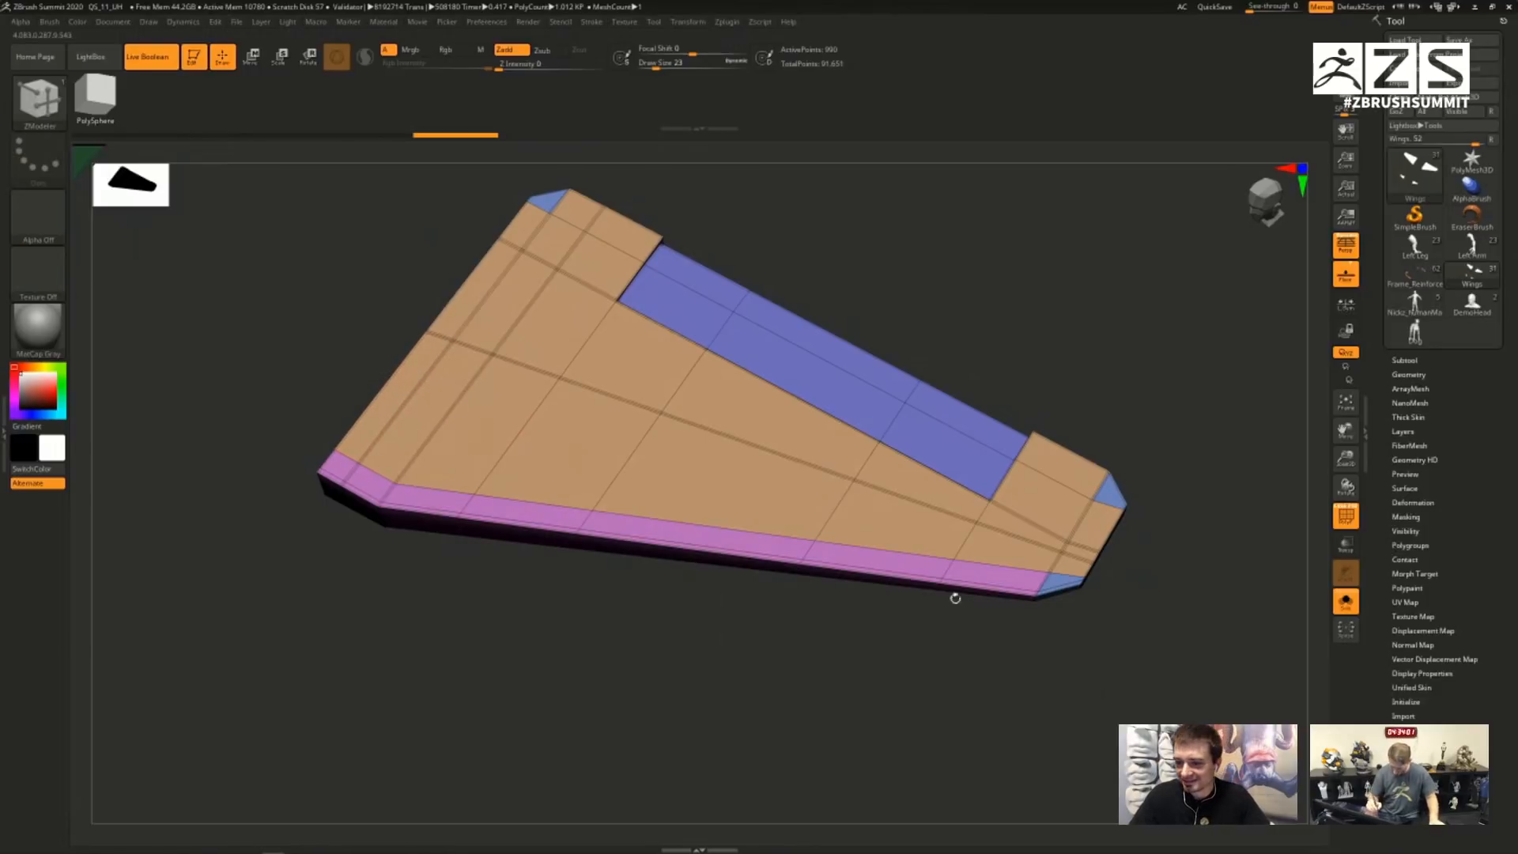
click(1088, 569)
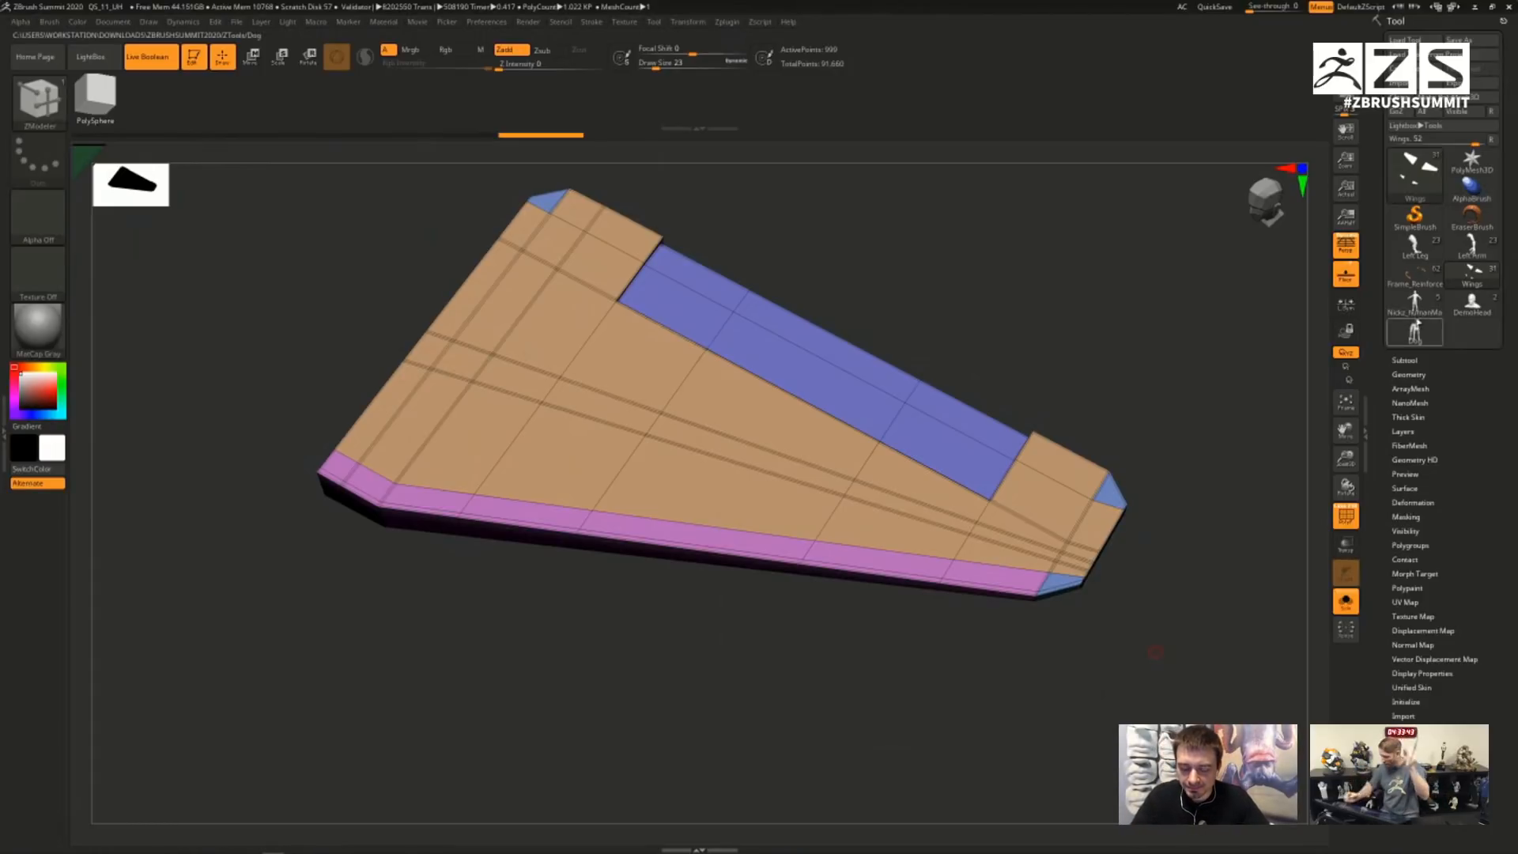
- Switch to the Nickz_humanMaleAverage model, frame its shoulder and set the Draw Size to 7
click(1415, 305)
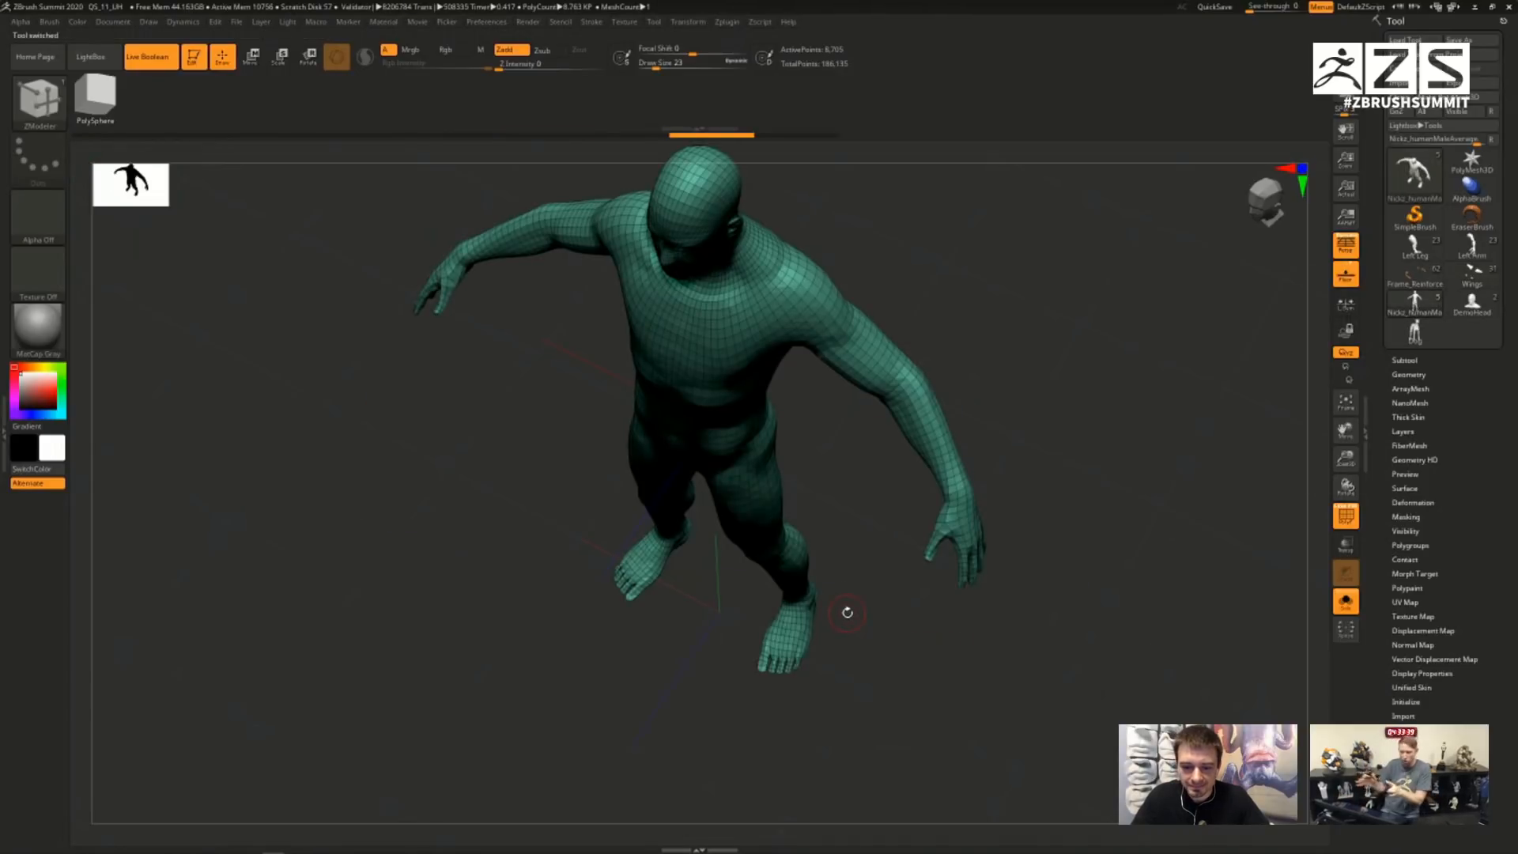
mouse_move(792, 296)
alt+right_down()
mouse_move(746, 443)
mouse_move(758, 601)
mouse_move(728, 515)
mouse_move(932, 441)
alt+right_up()
key(s)
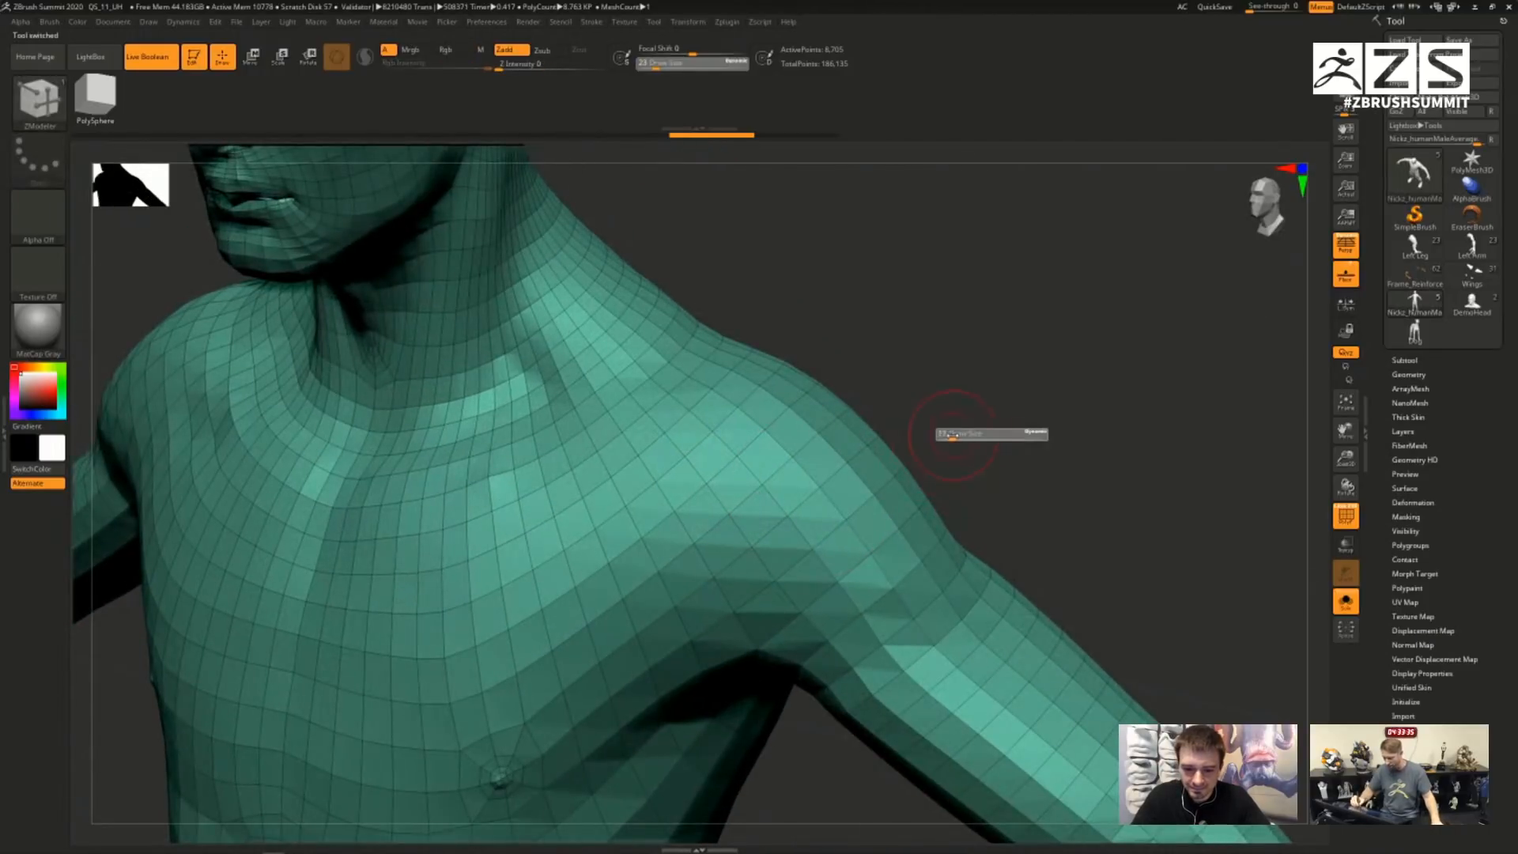
drag(952, 434, 943, 434)
mouse_move(962, 517)
right_down()
mouse_move(914, 502)
mouse_move(925, 470)
right_up()
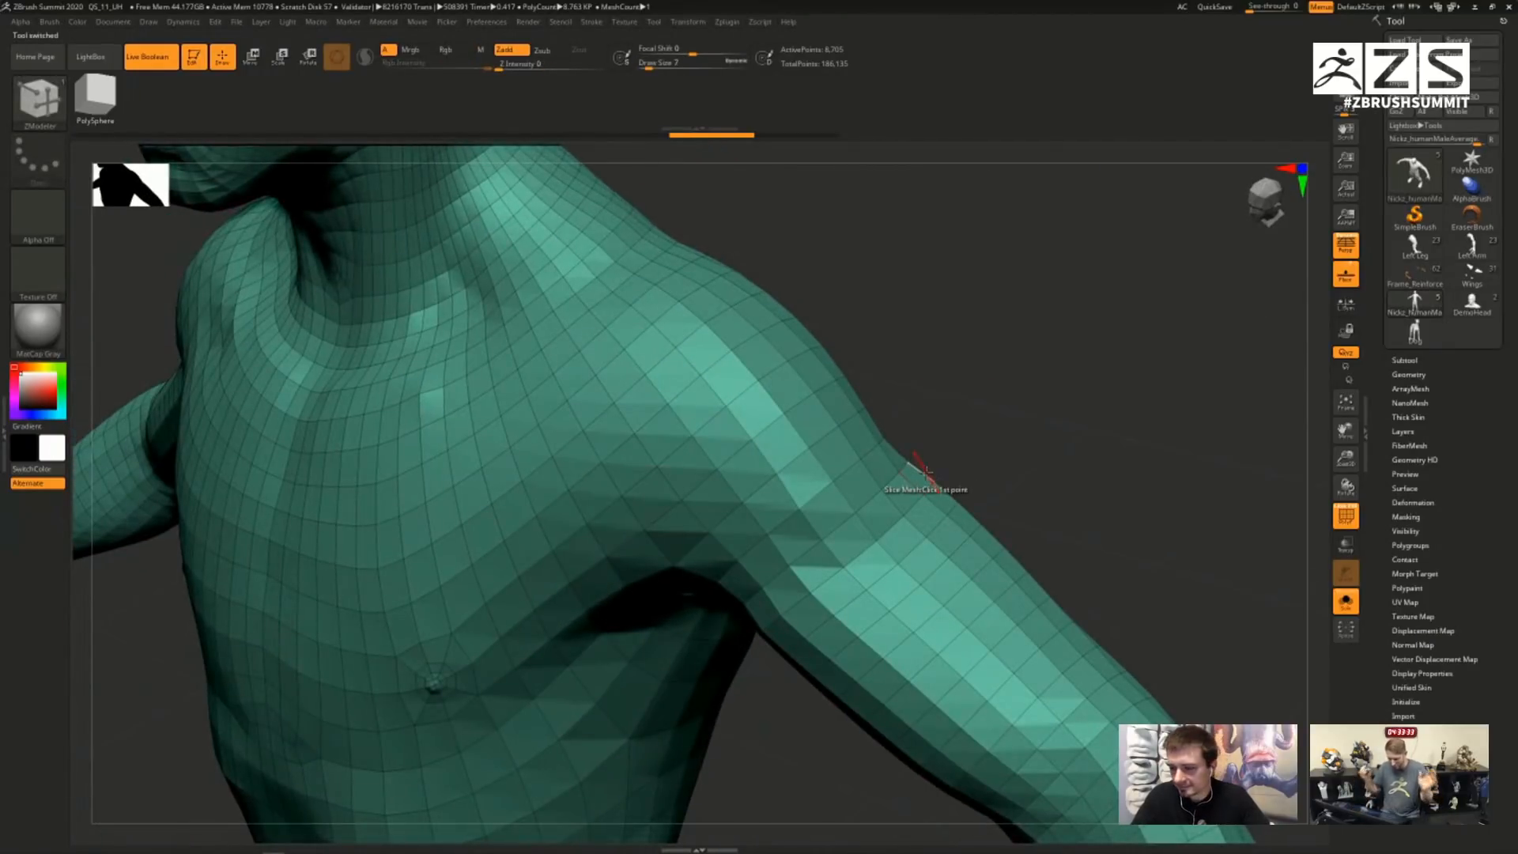
- Slice a continuous zigzag line with Slice Mesh from the chest above the armpit around the upper arm and over the shoulder
click(603, 464)
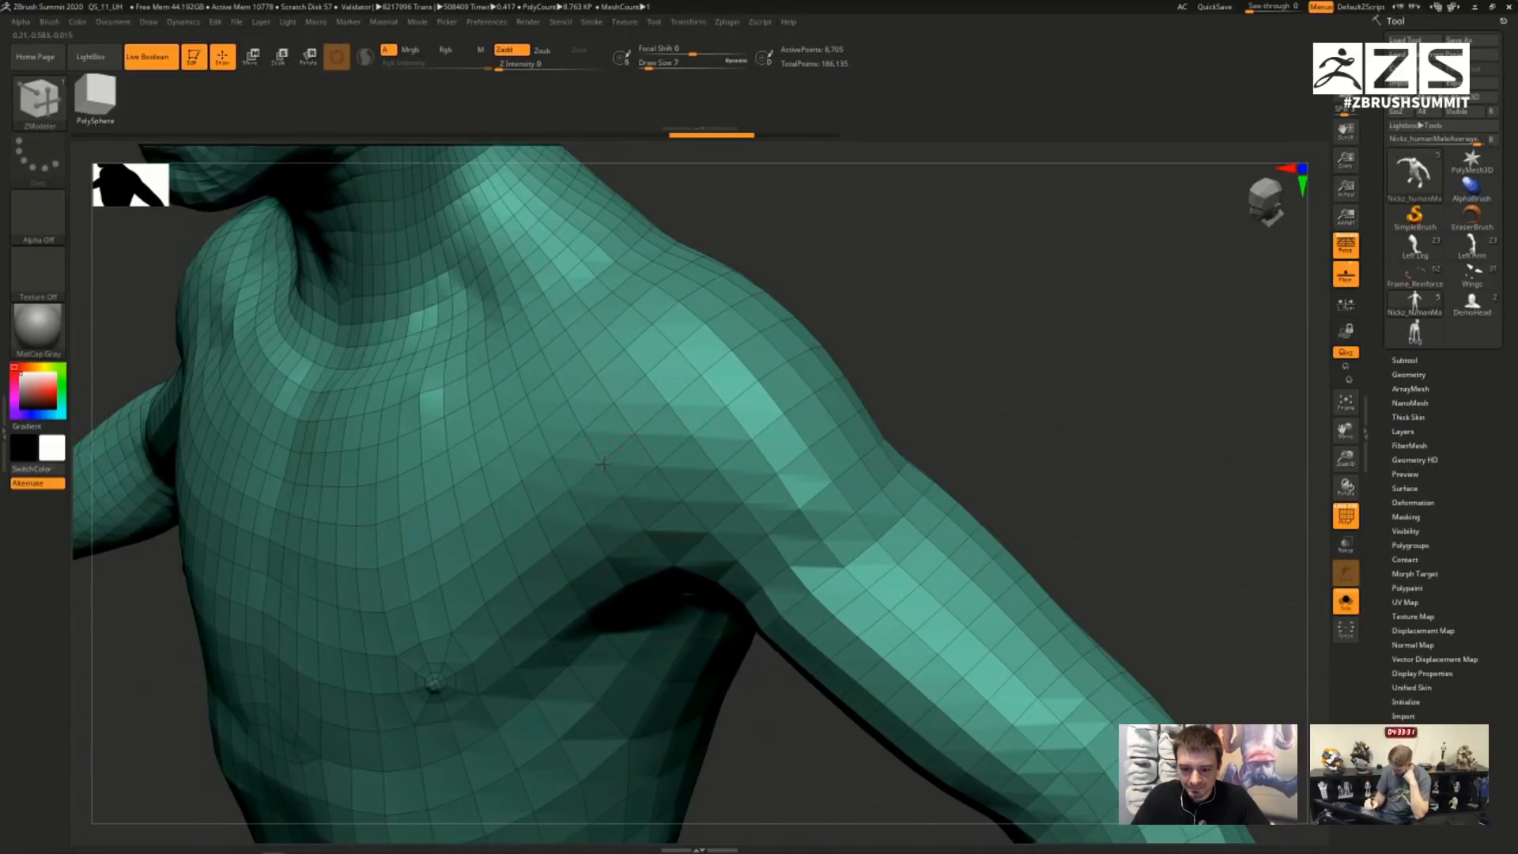
click(762, 555)
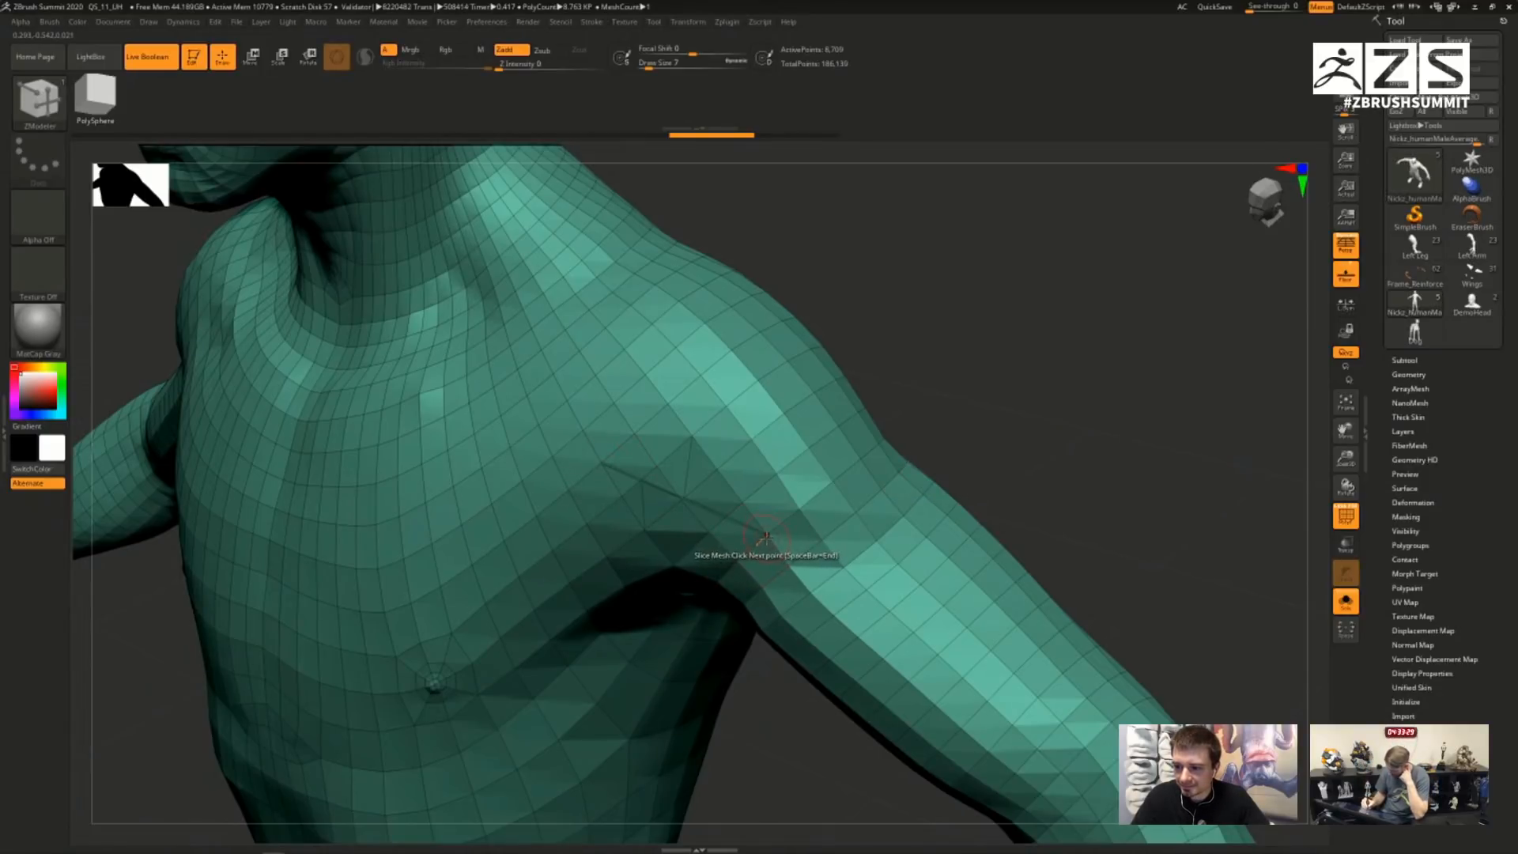
right_drag(808, 452, 1026, 419)
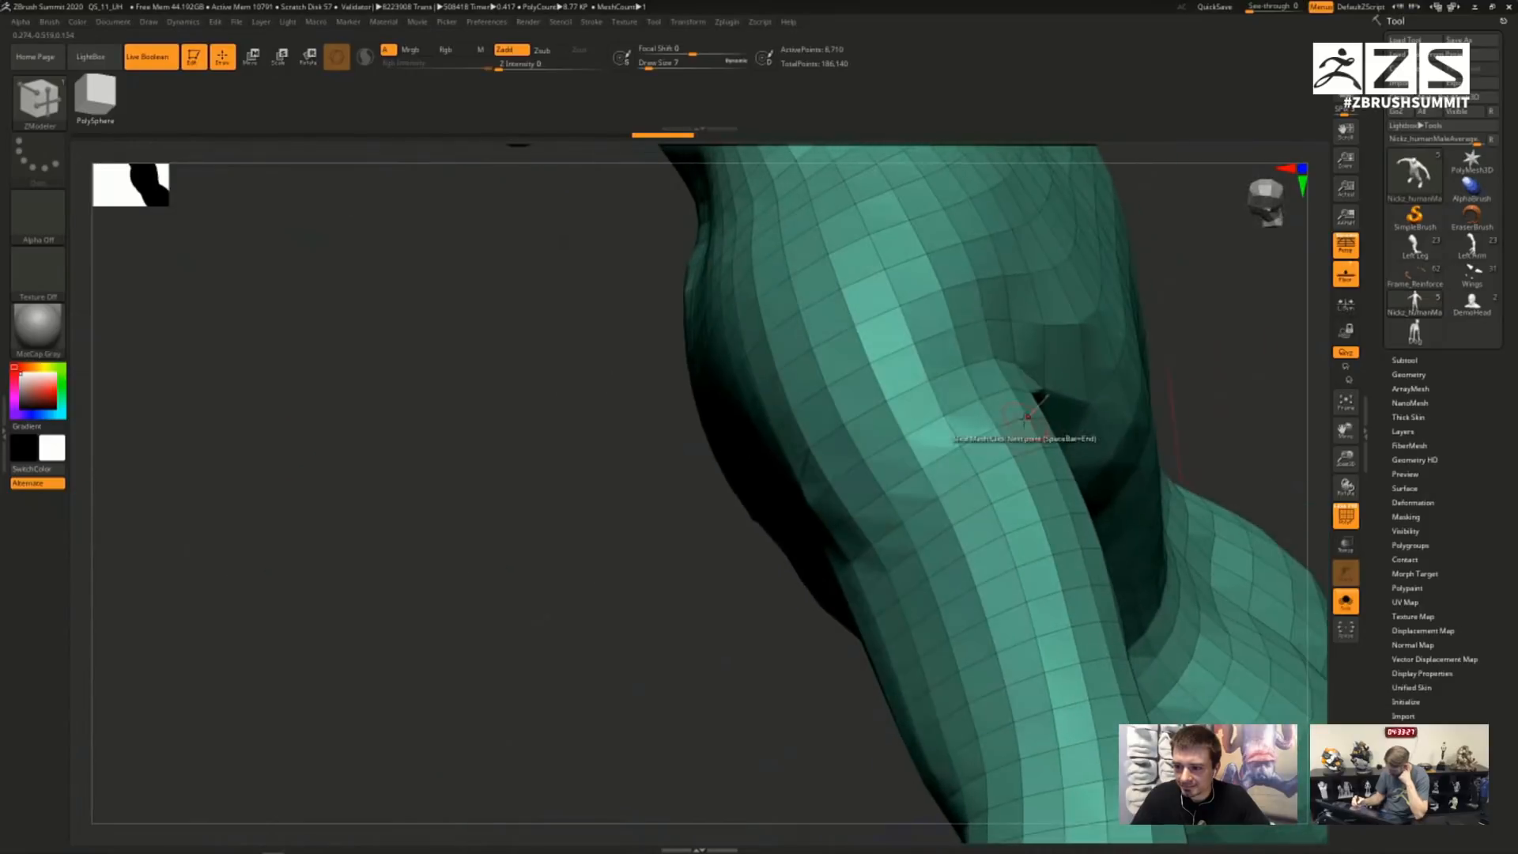
click(940, 418)
click(978, 283)
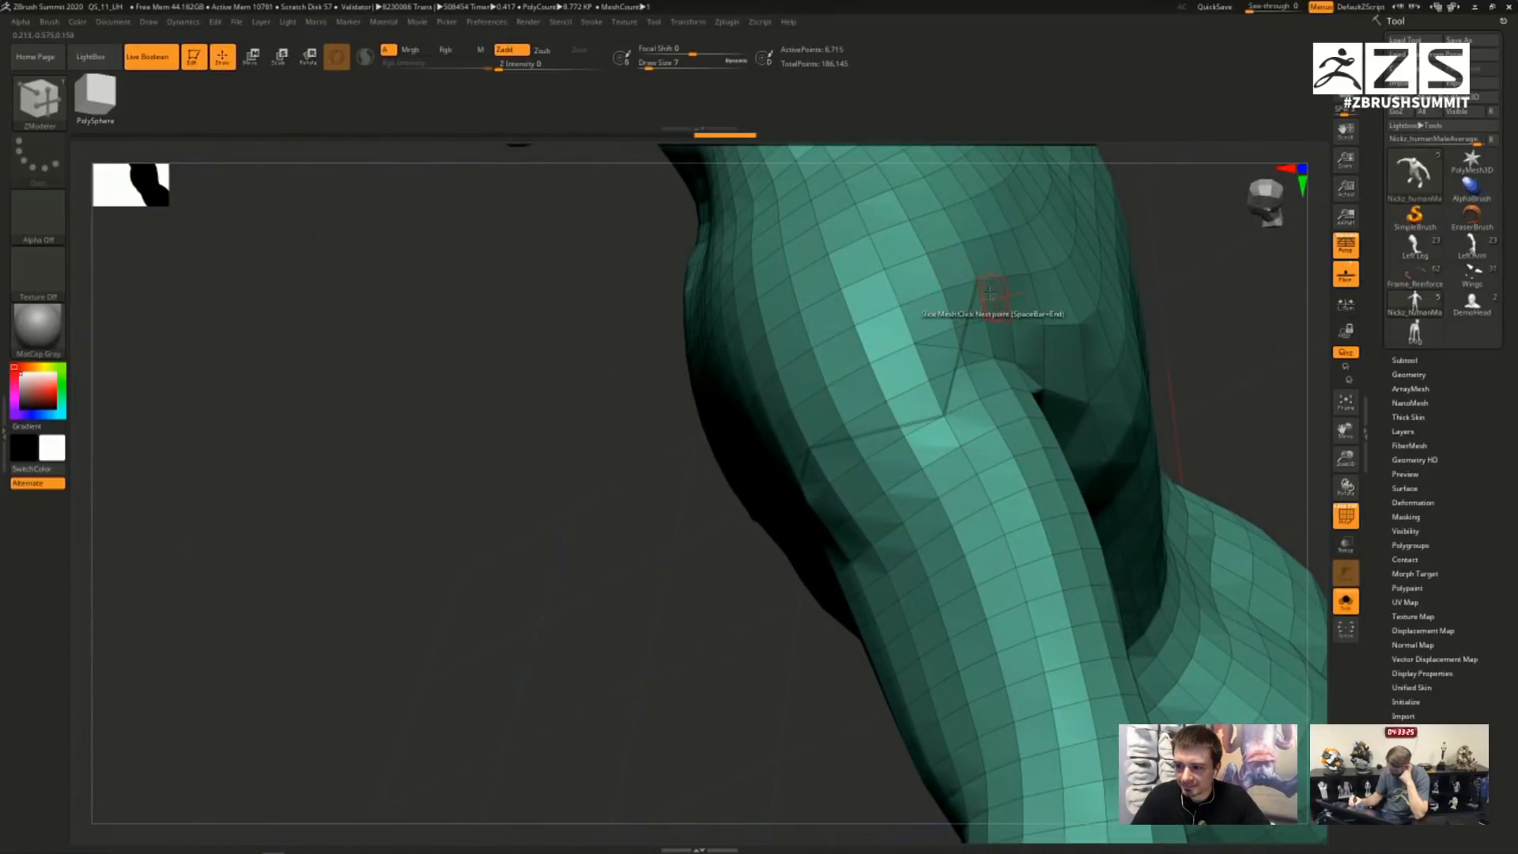
click(855, 204)
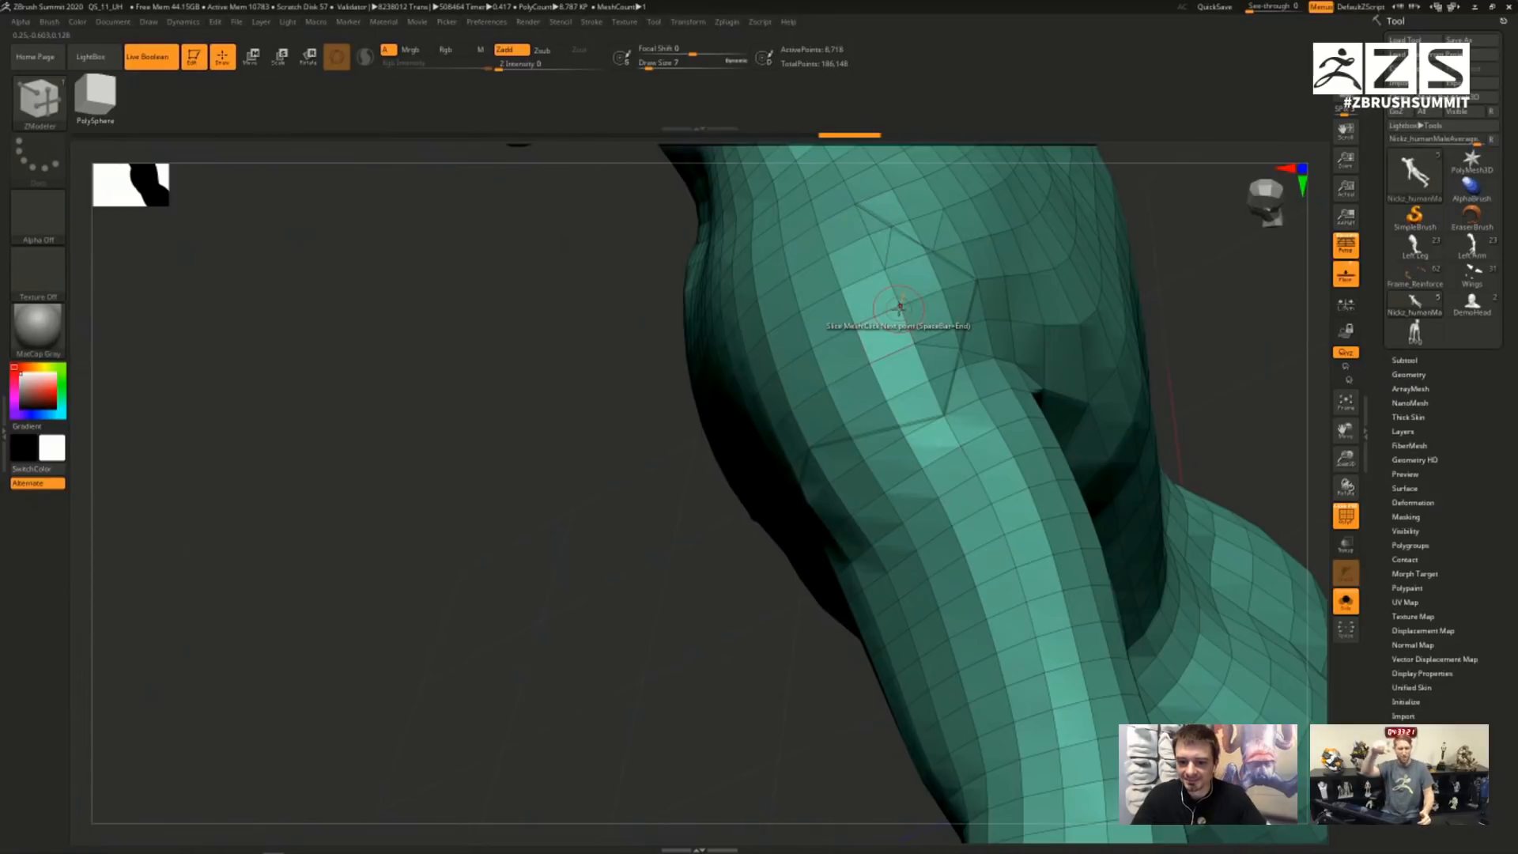
- End the zigzag slice and slice a short line from its chest end up the front of the shoulder
right_drag(899, 307, 1037, 391)
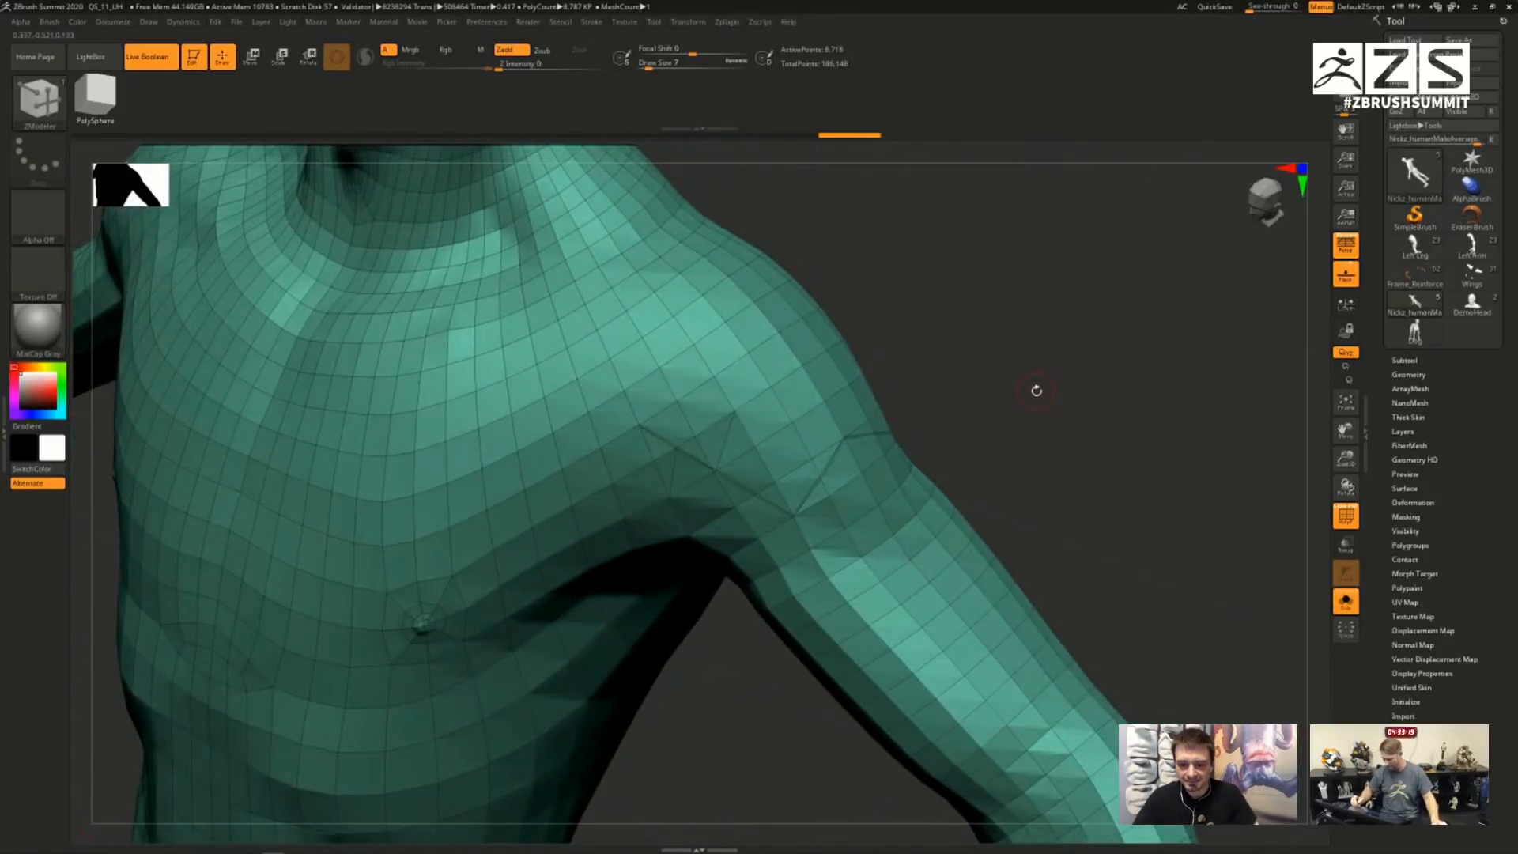
key(space)
click(640, 418)
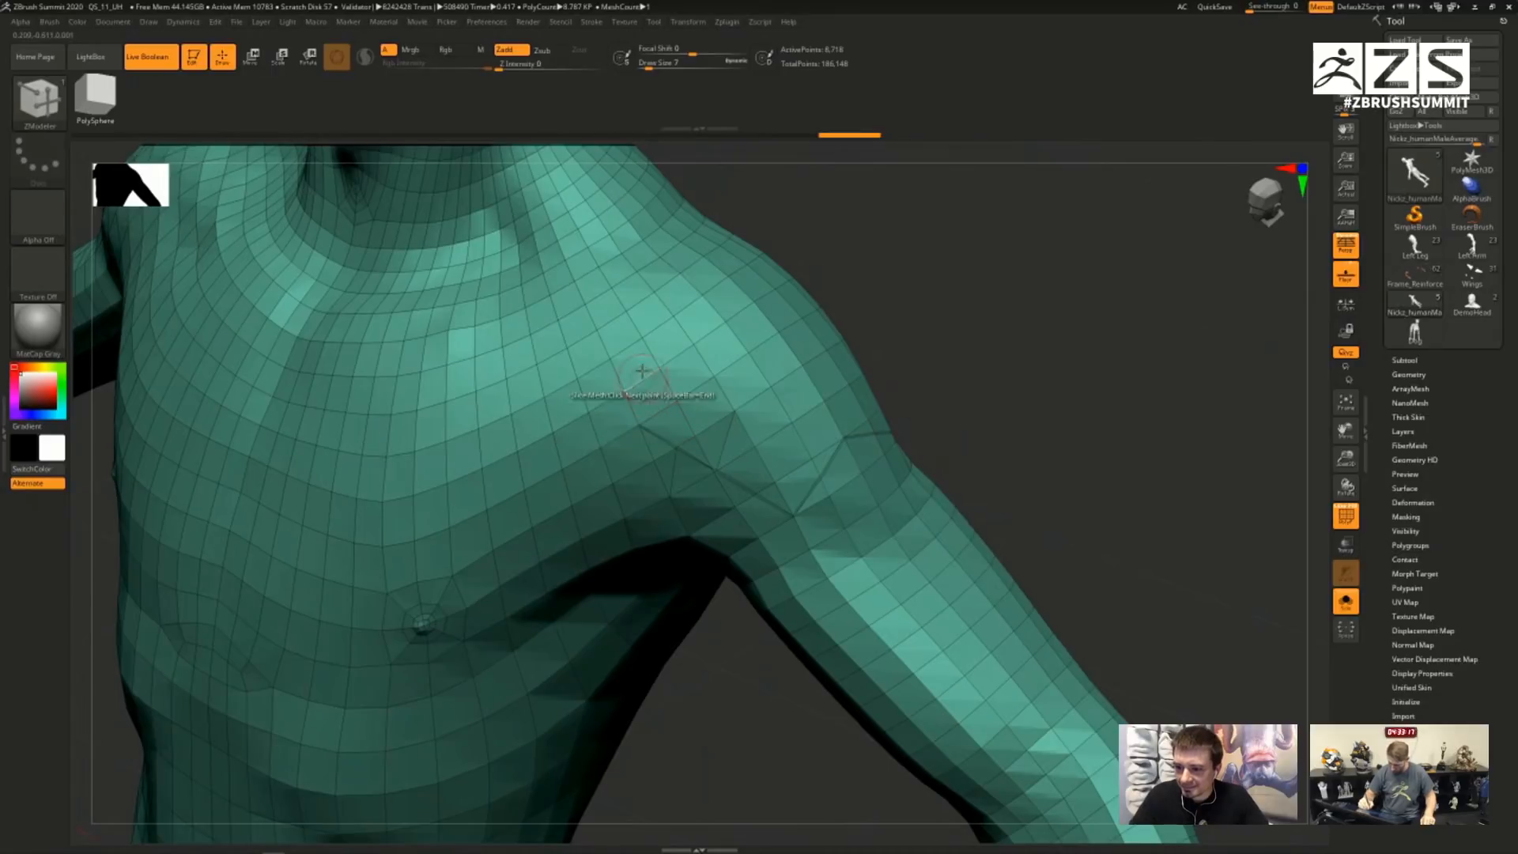
click(641, 339)
drag(1032, 420, 862, 431)
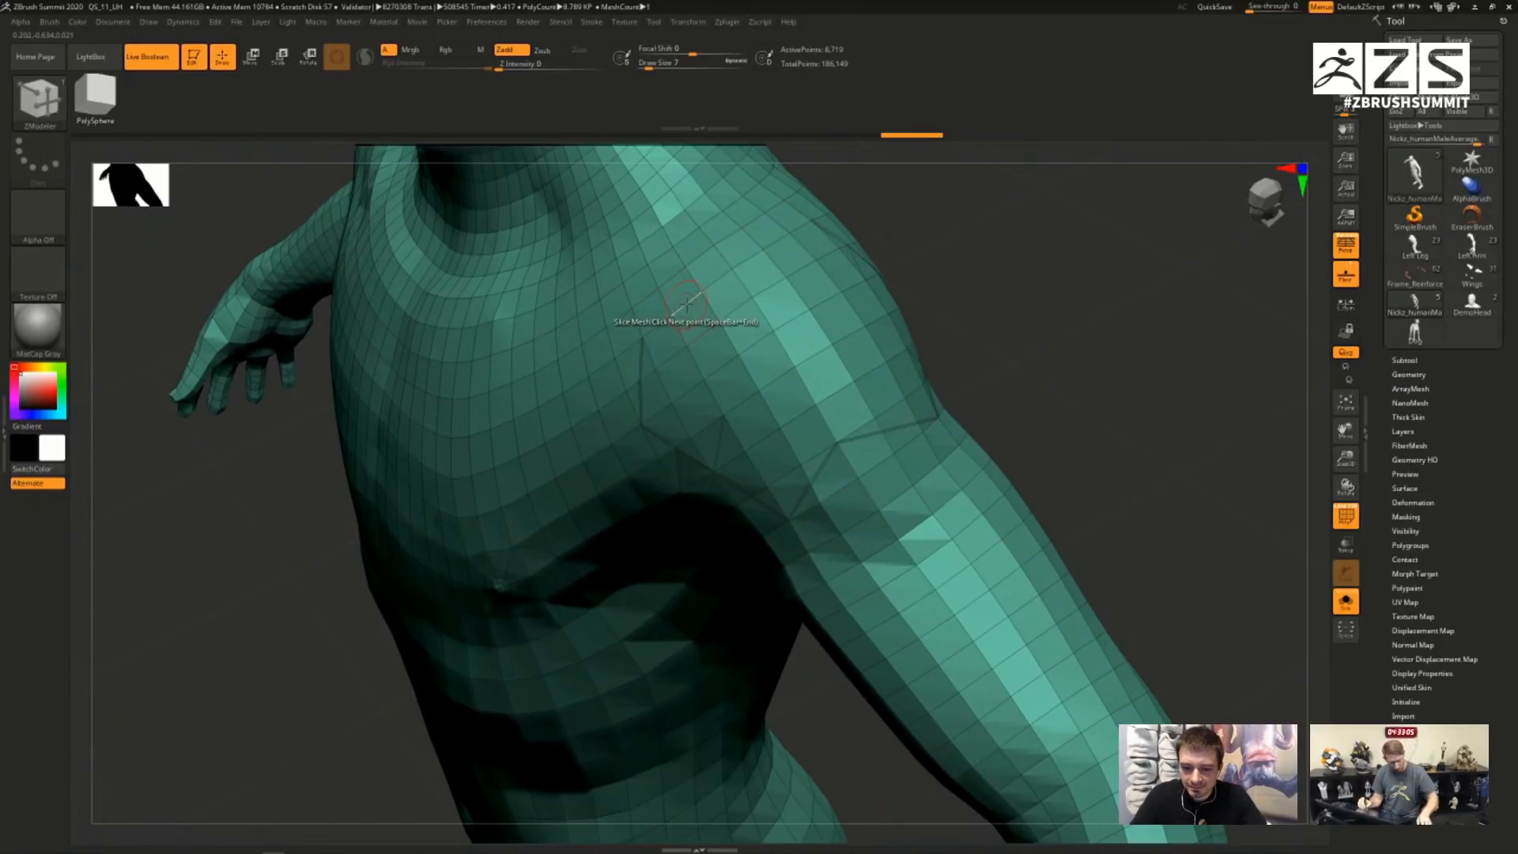
key(space)
click(558, 389)
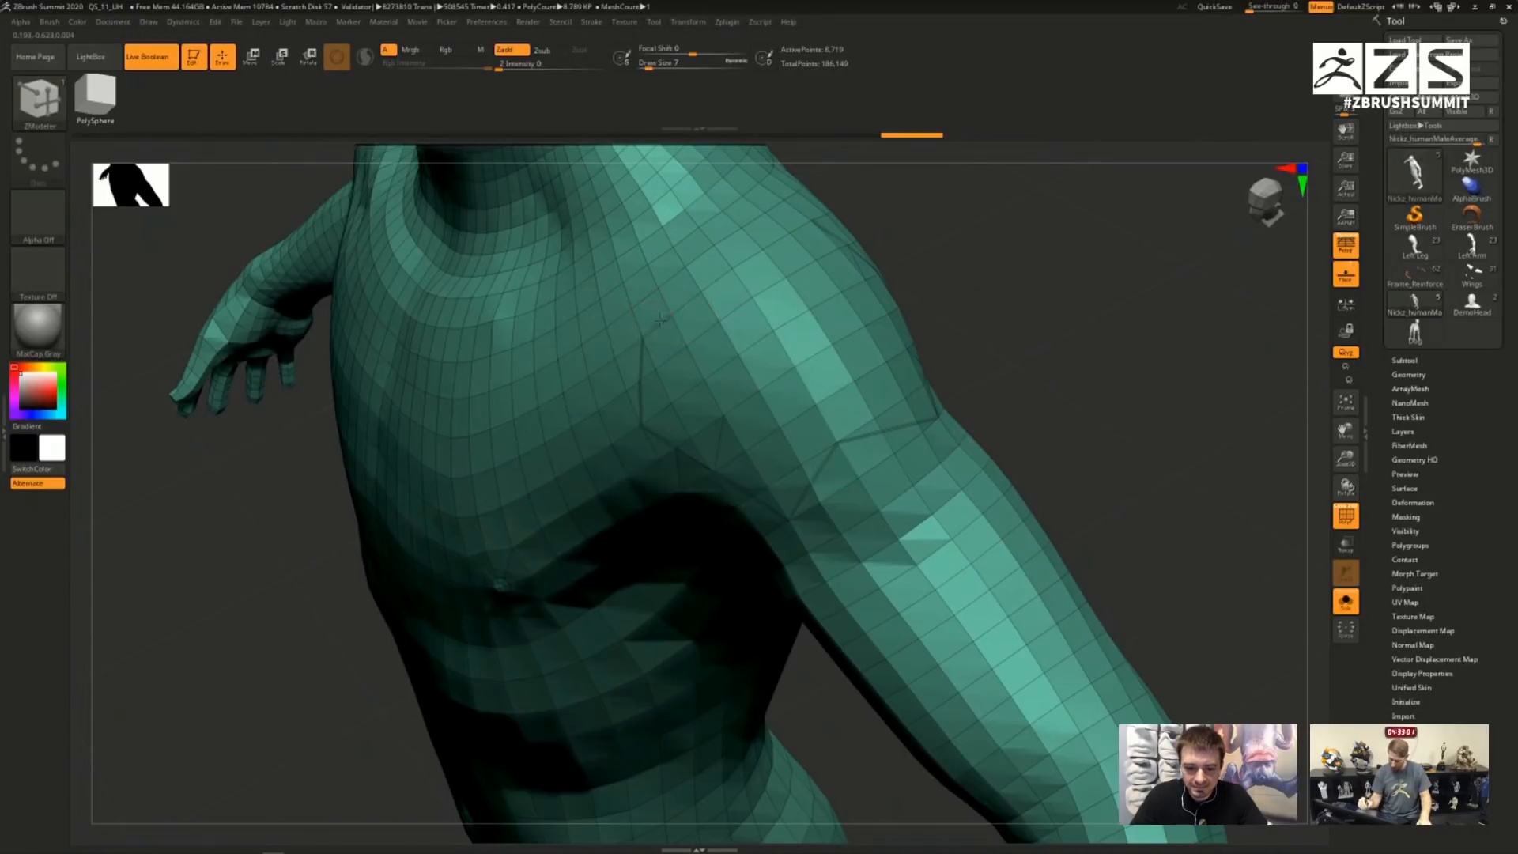
key(ctrl)
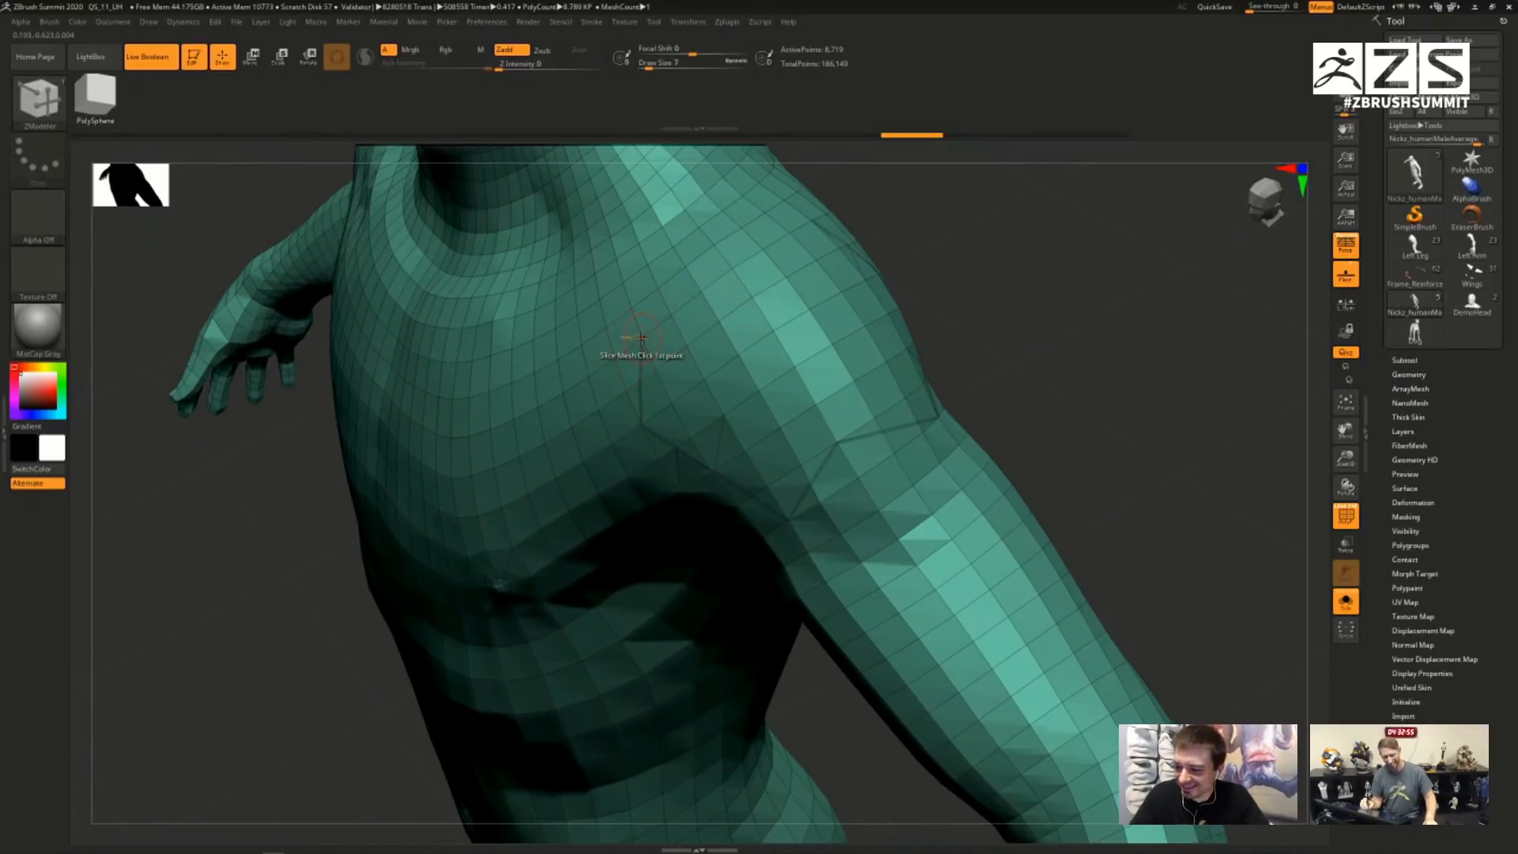
- Set the ZModeler point action to Crease Shortest Path and crease over the shoulder between the slice's open ends to close the loop
key(space)
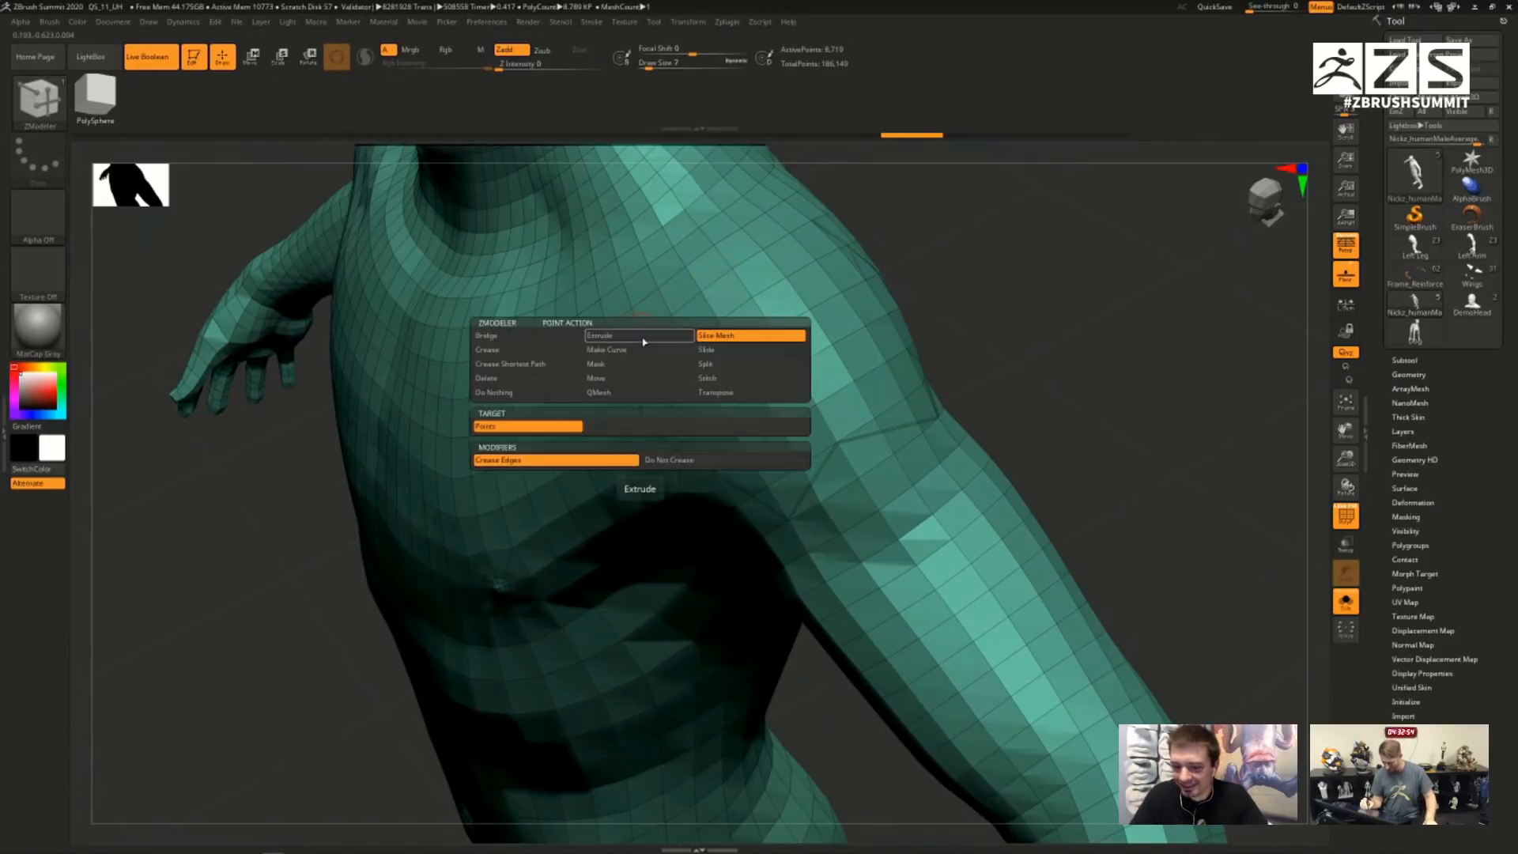
click(542, 367)
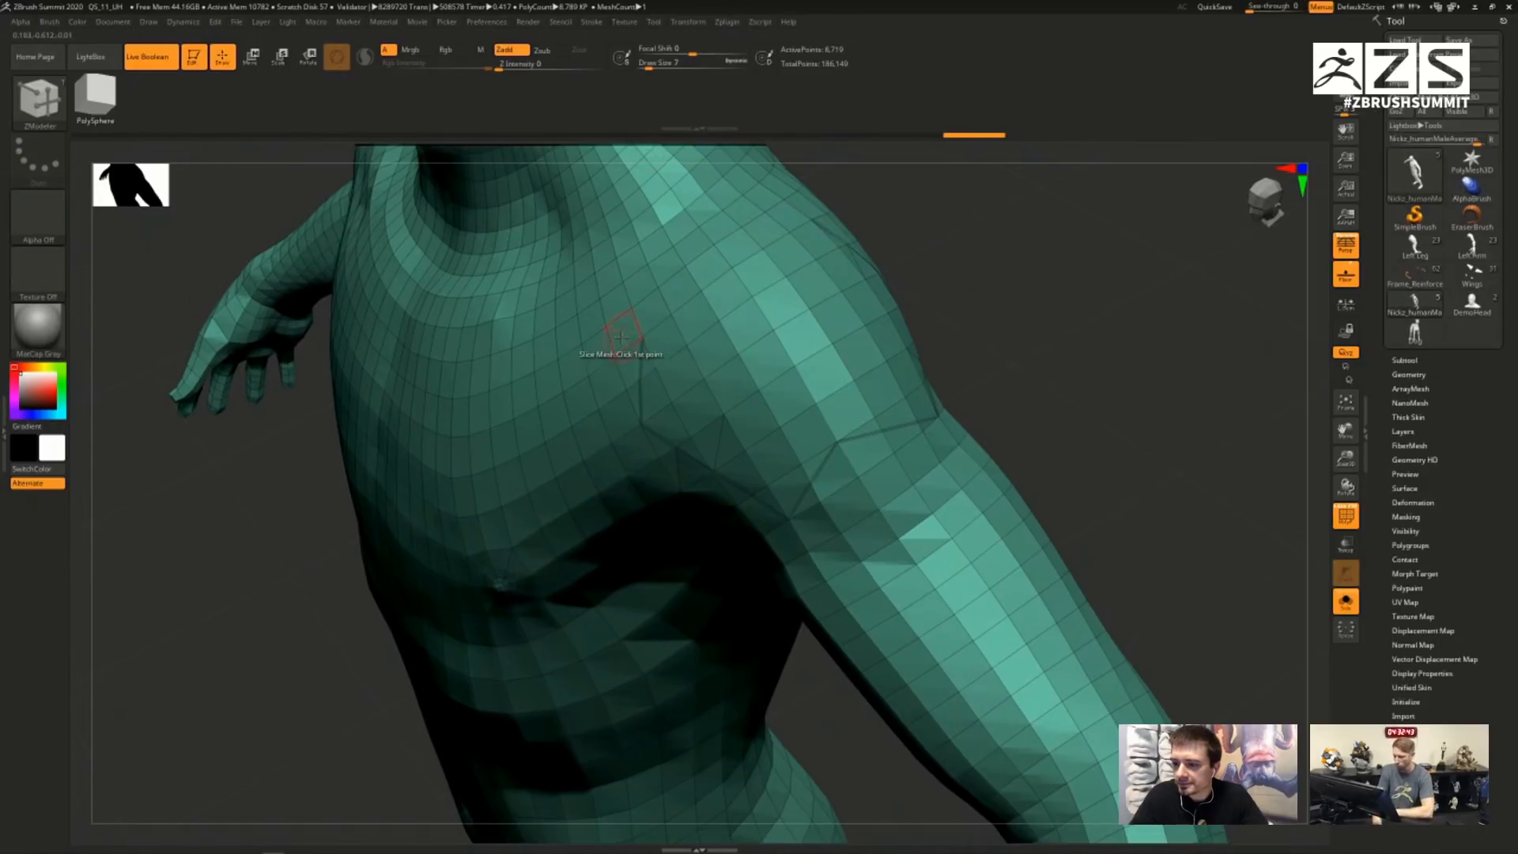
click(813, 220)
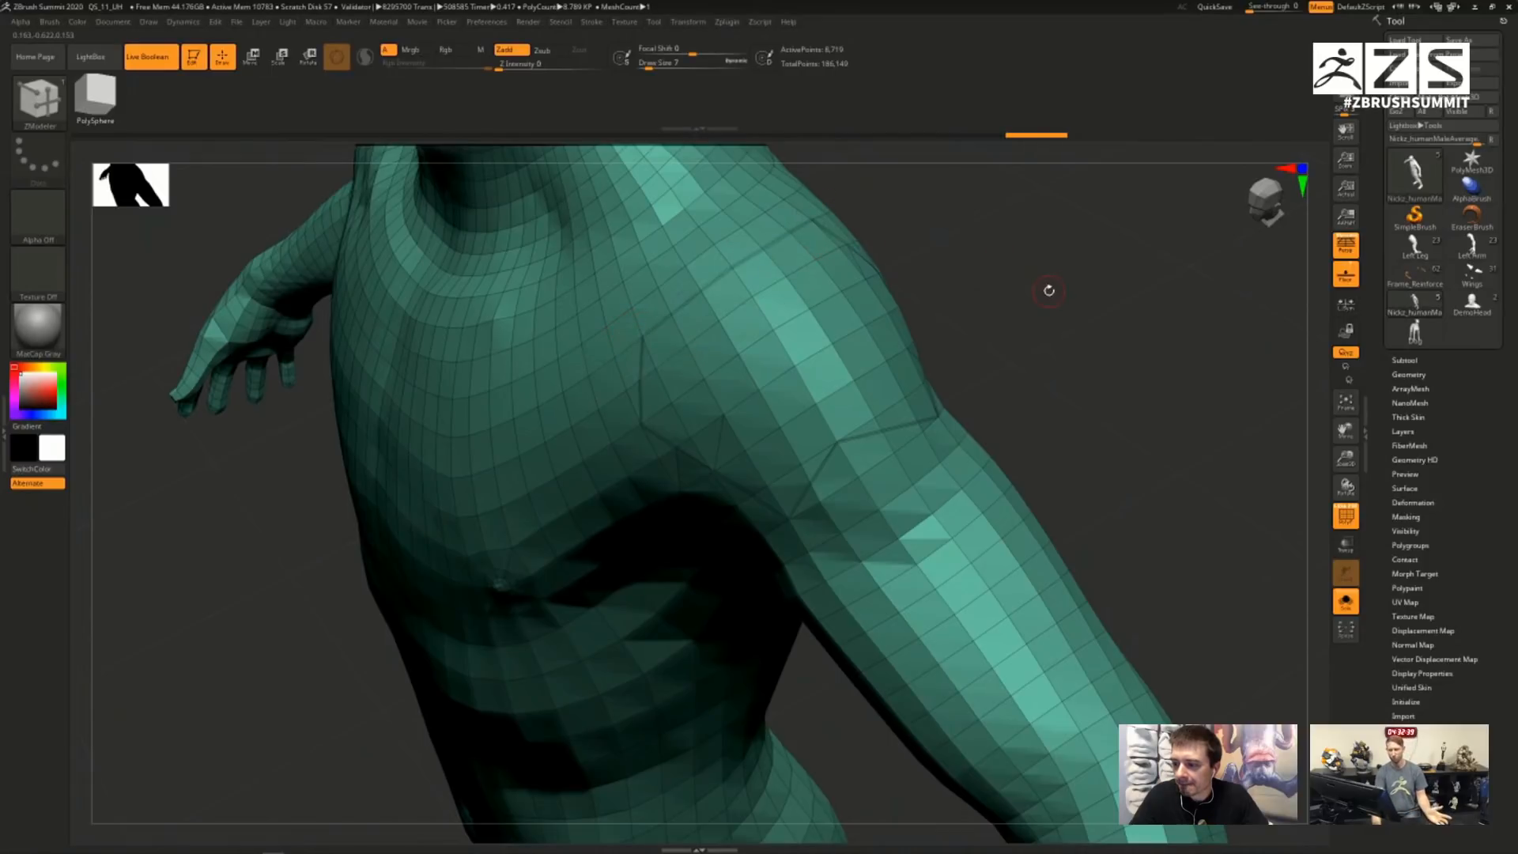
drag(1118, 316, 1141, 298)
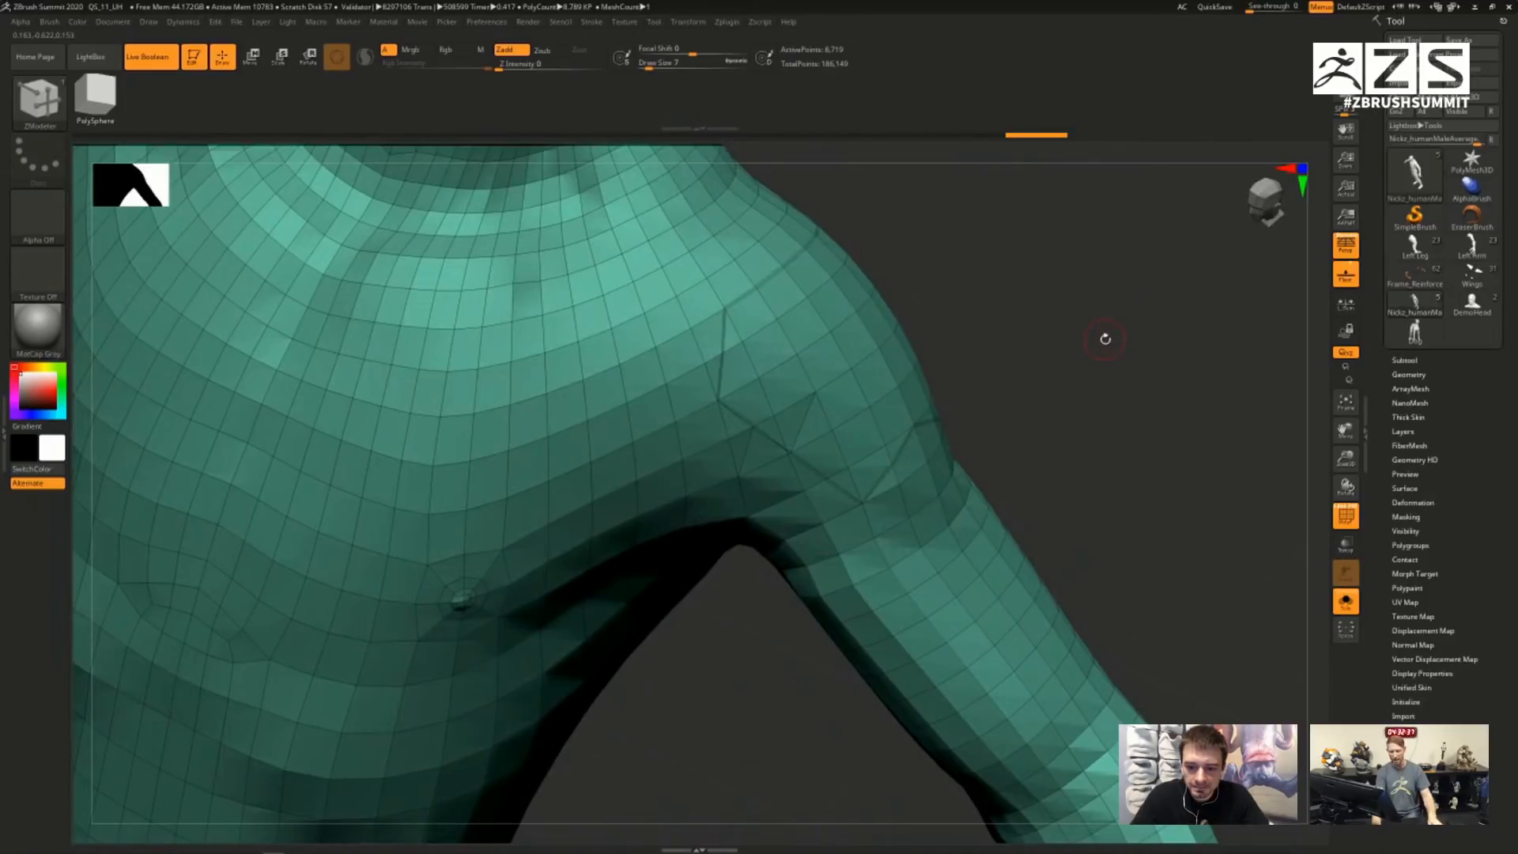
- Crease the shortest path between two points across the upper chest
click(316, 346)
click(577, 348)
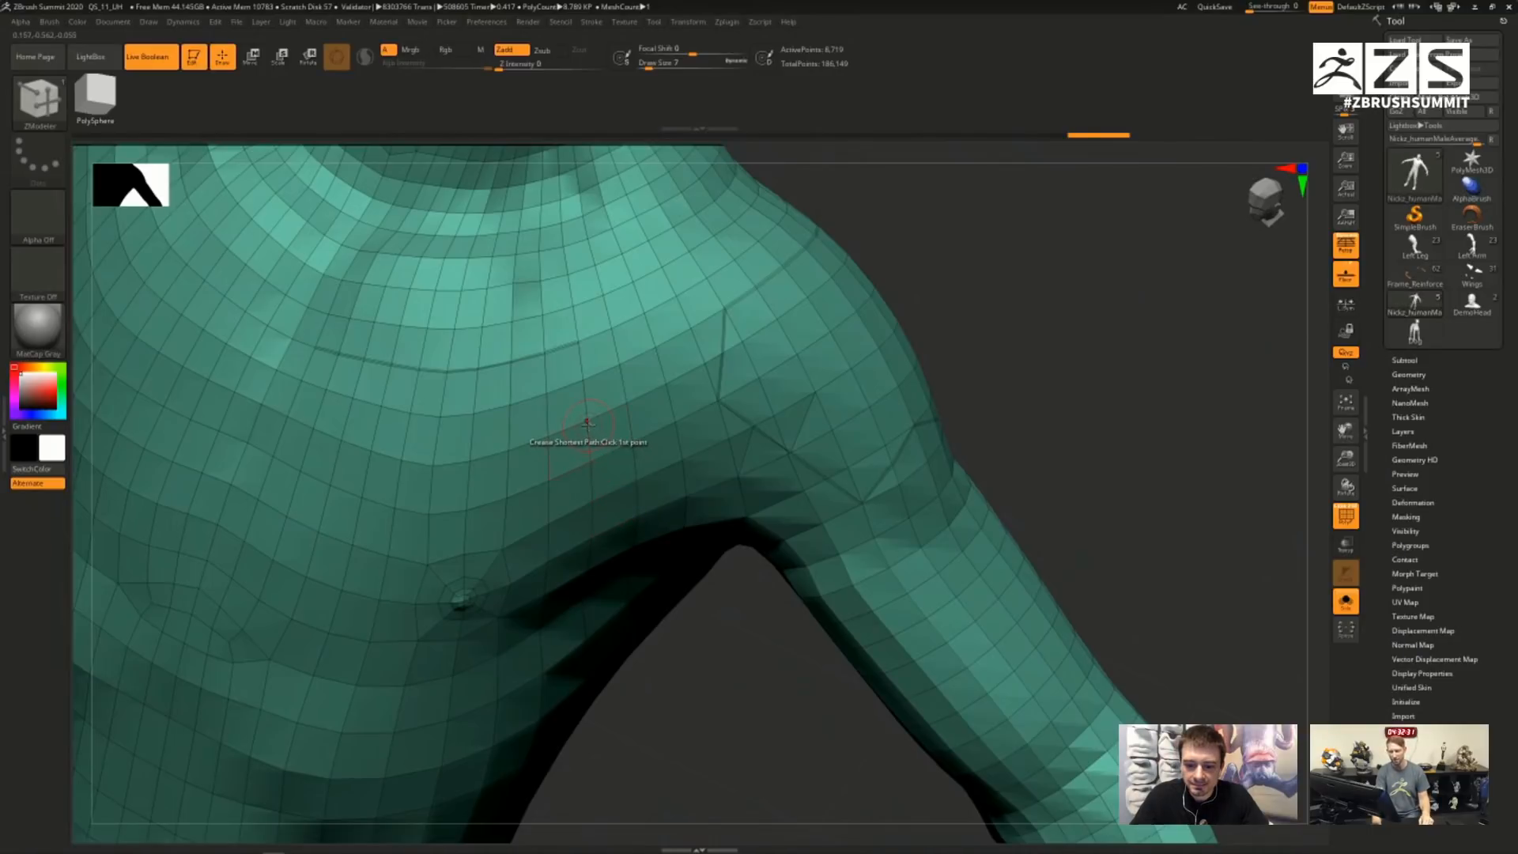
click(594, 536)
key(space)
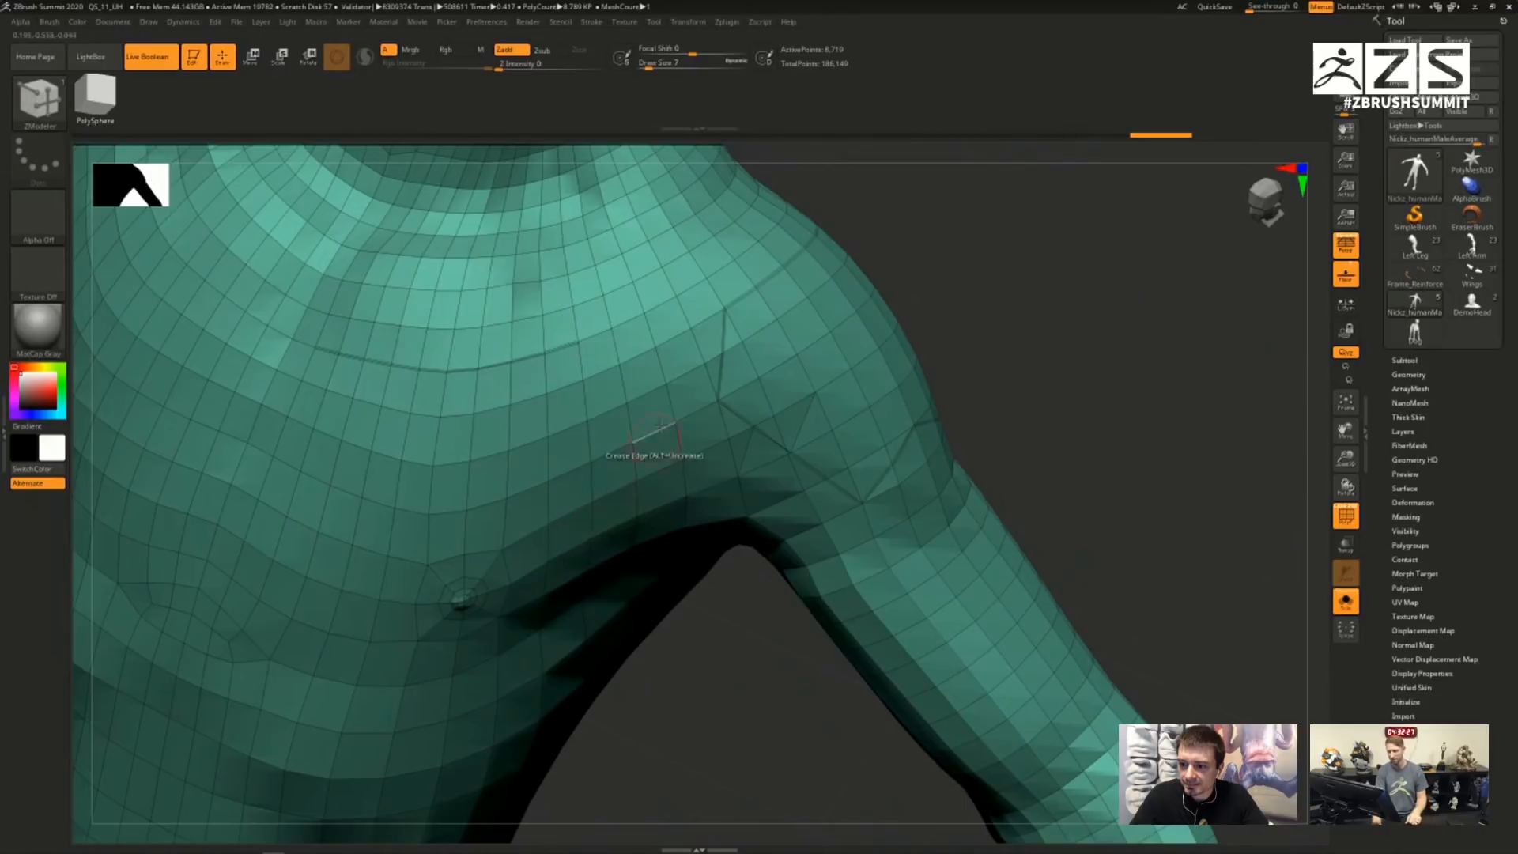
- Assign a new polygroup to the enclosed shoulder patch using the PolyGroup action with the Fill target, stopping at creased edges
drag(1046, 379, 948, 419)
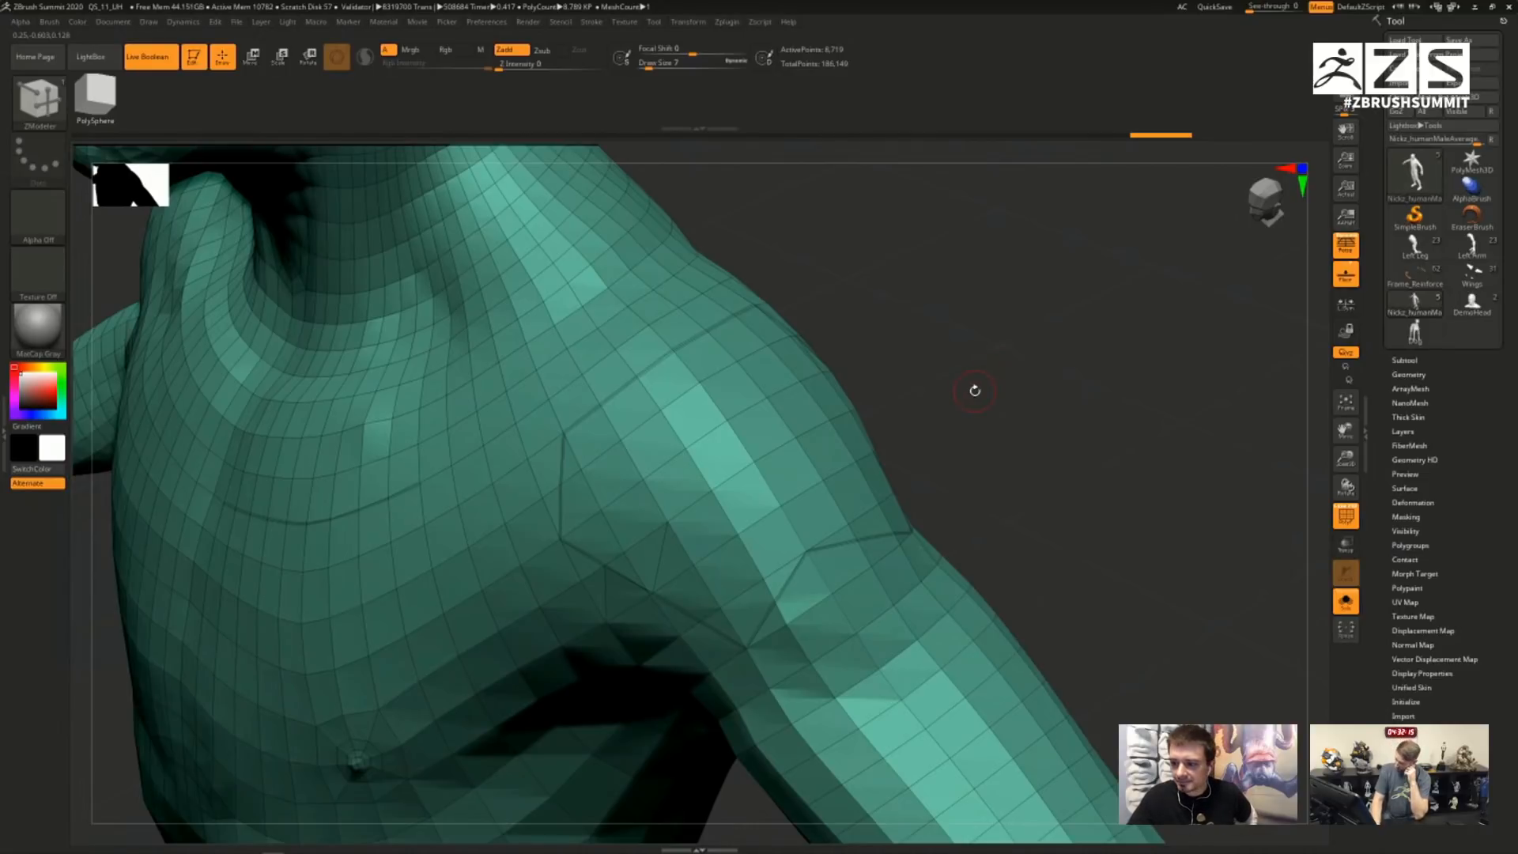
drag(996, 403, 1042, 425)
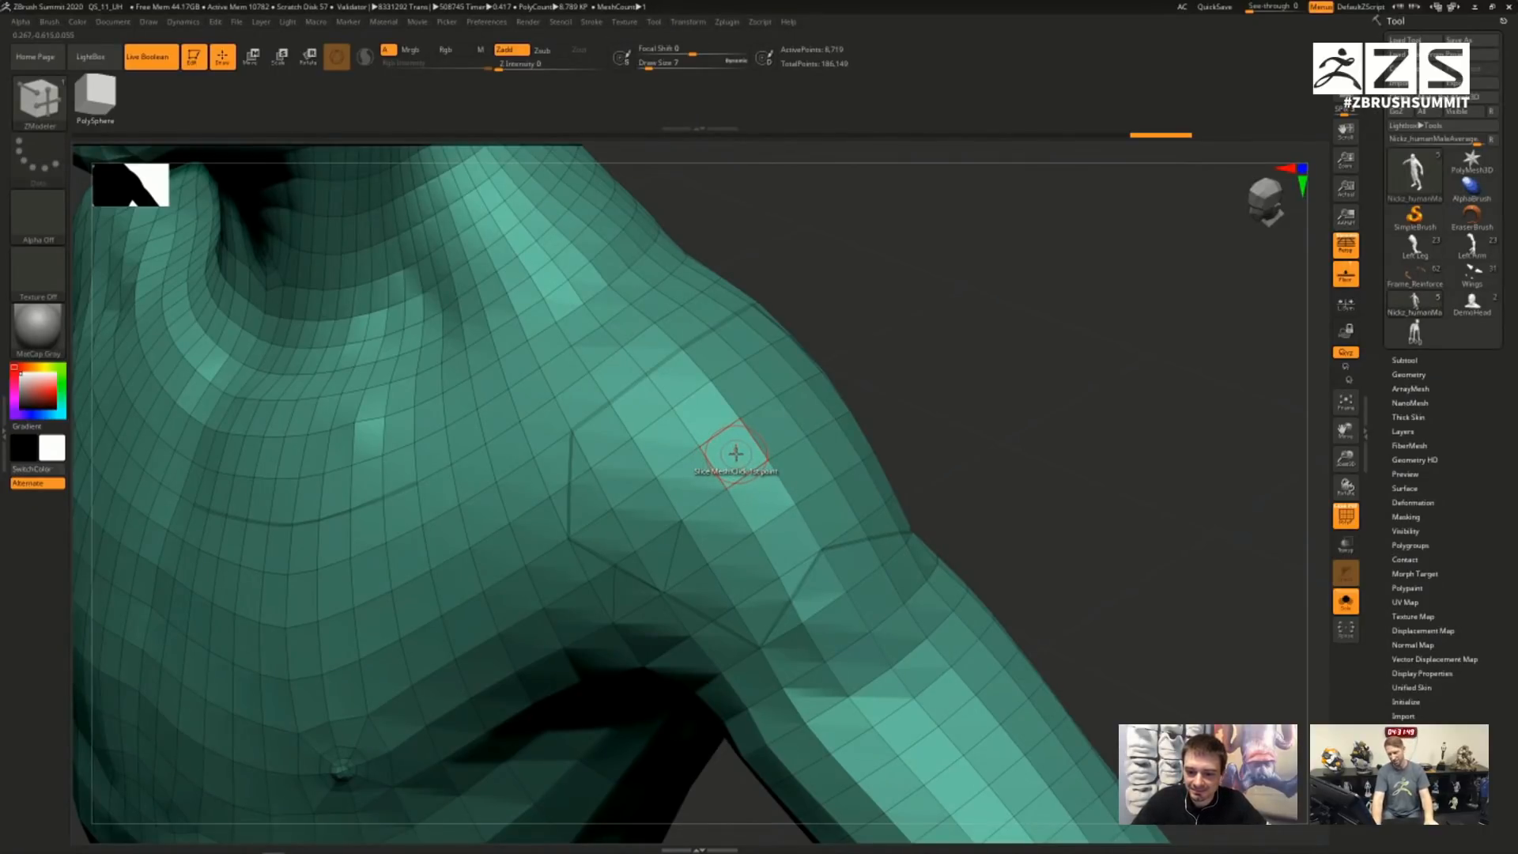
key(space)
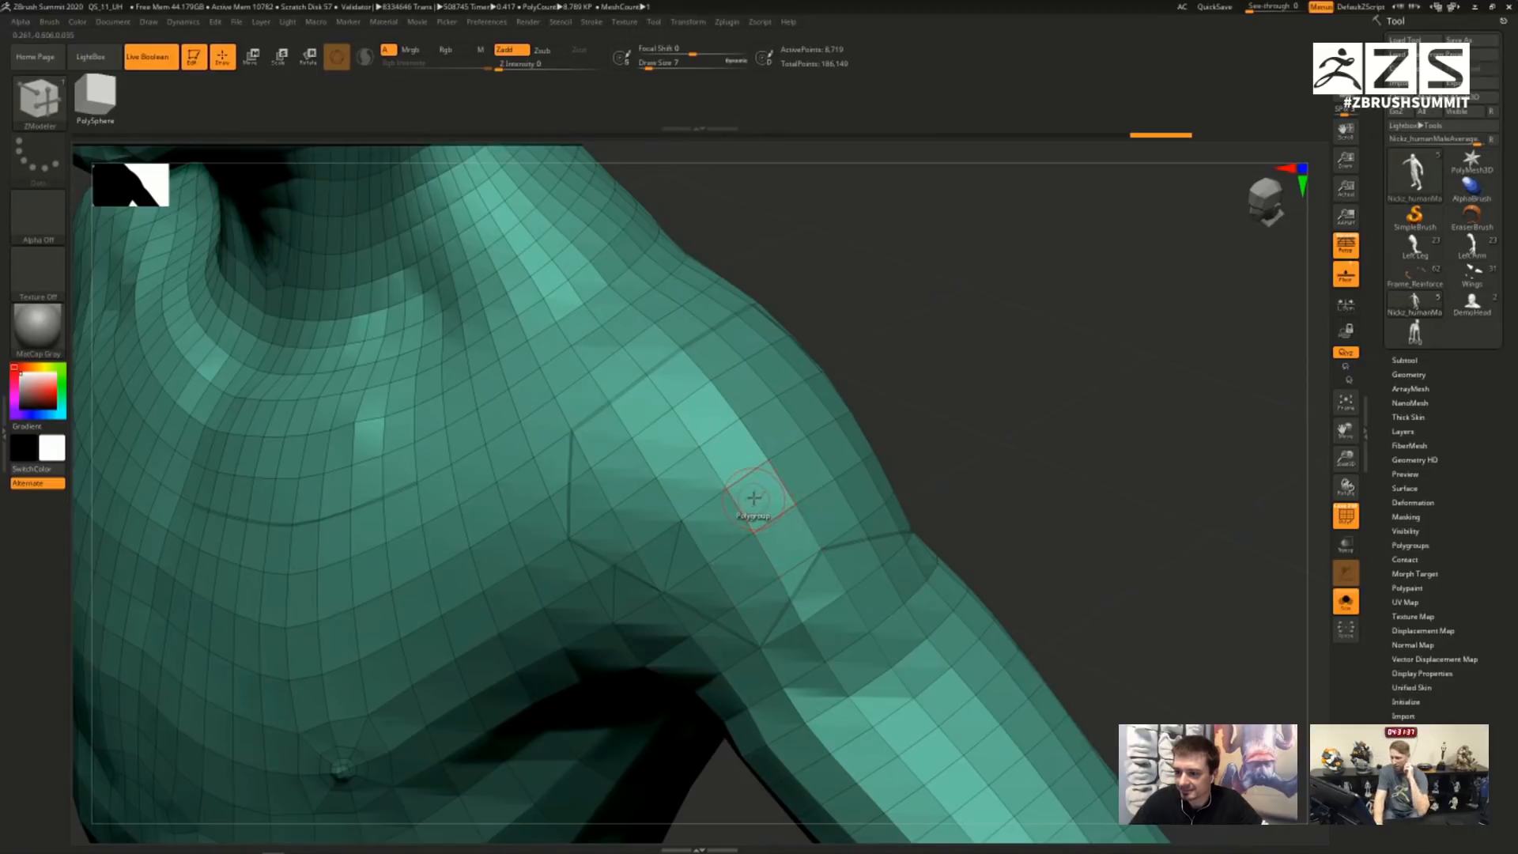
click(755, 500)
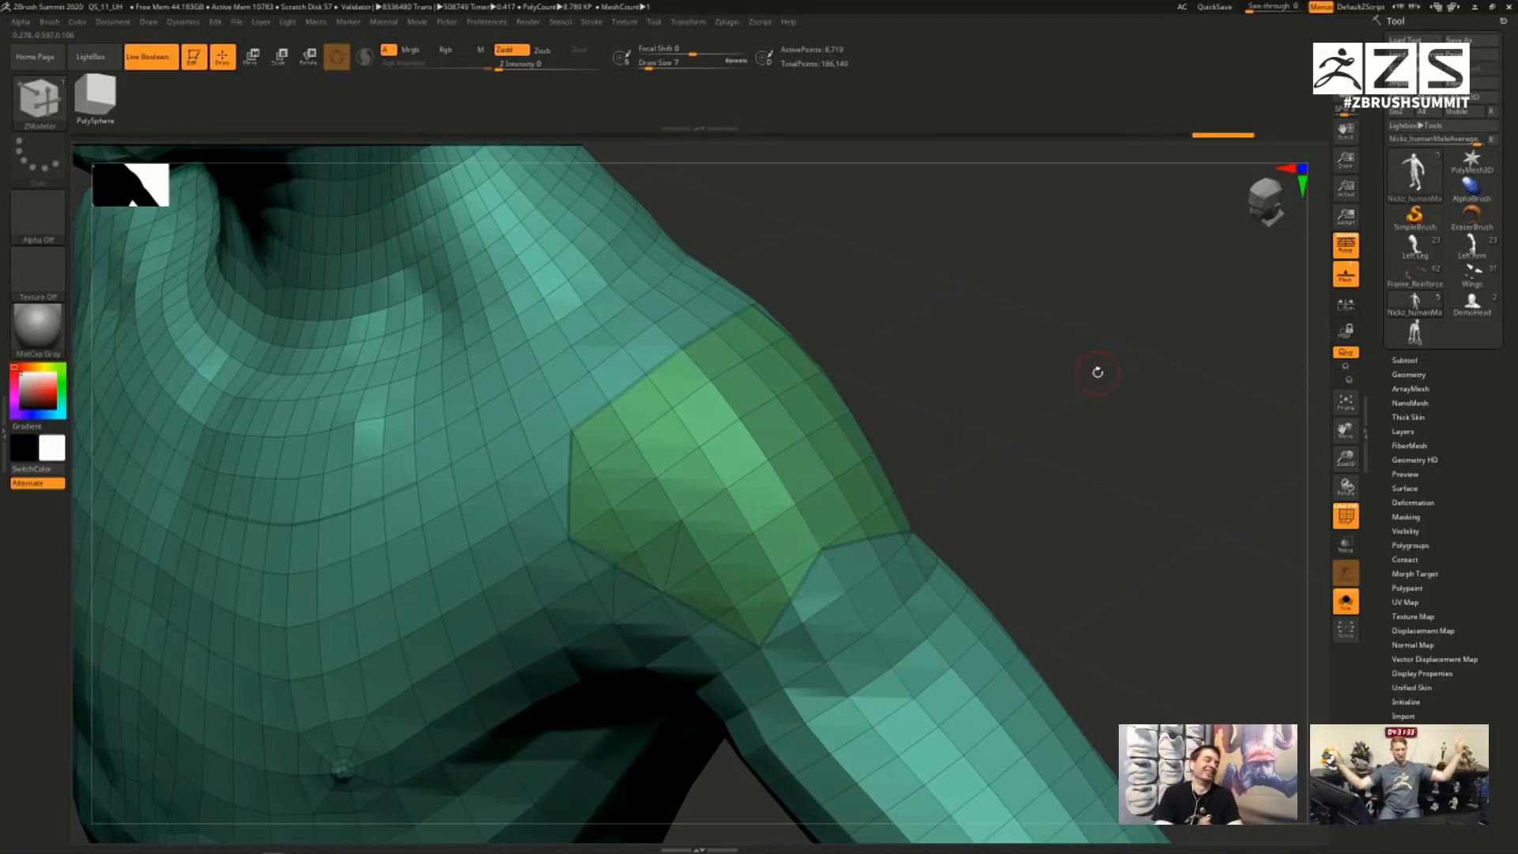
- Set the polygon action to QMesh with the Polygroup All target and pull the shoulder patch outward
key(space)
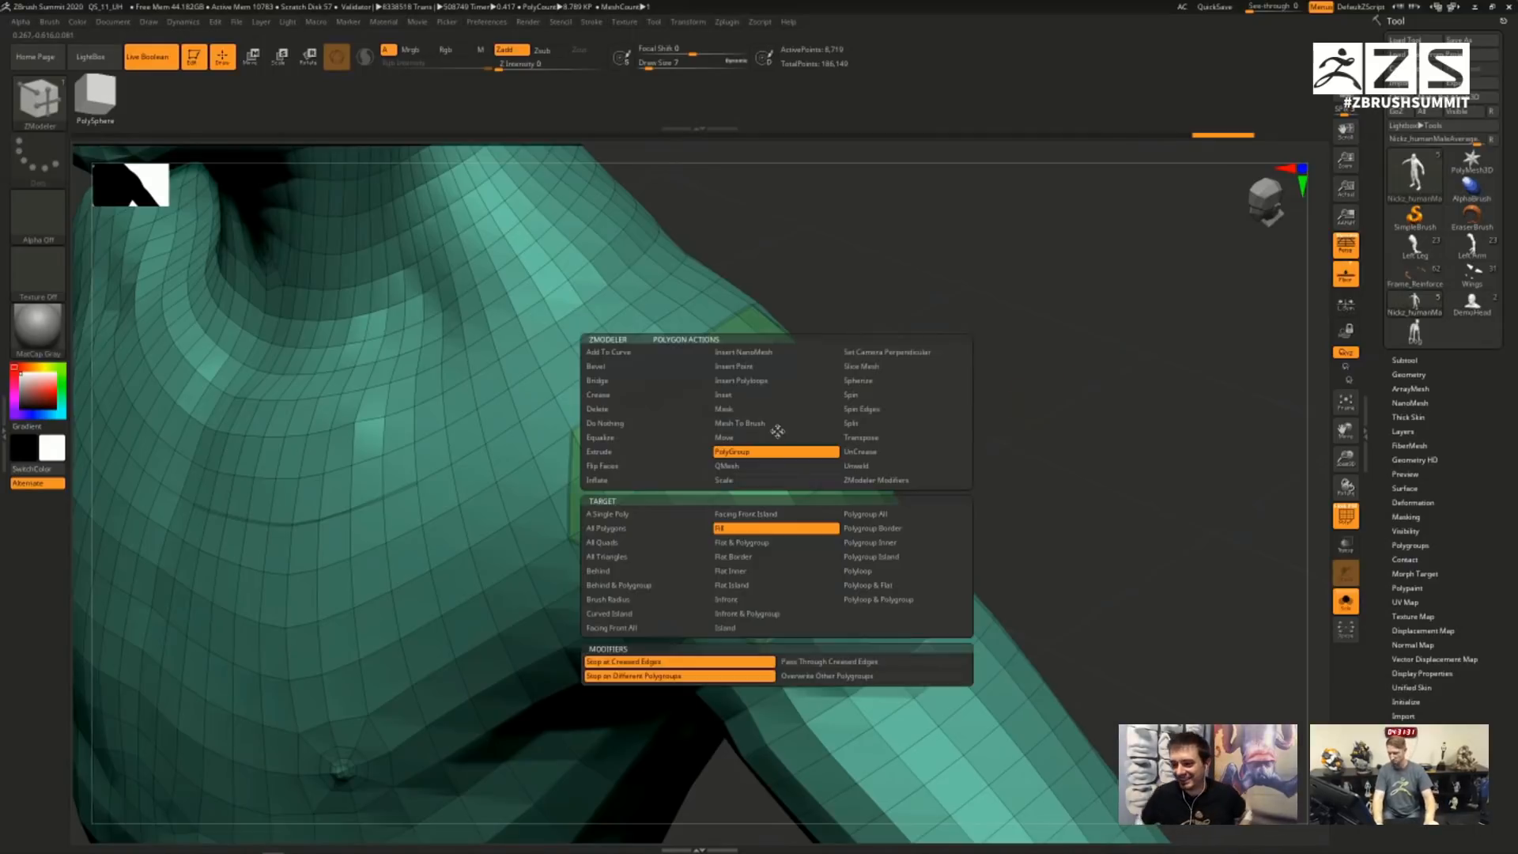
click(759, 466)
click(869, 529)
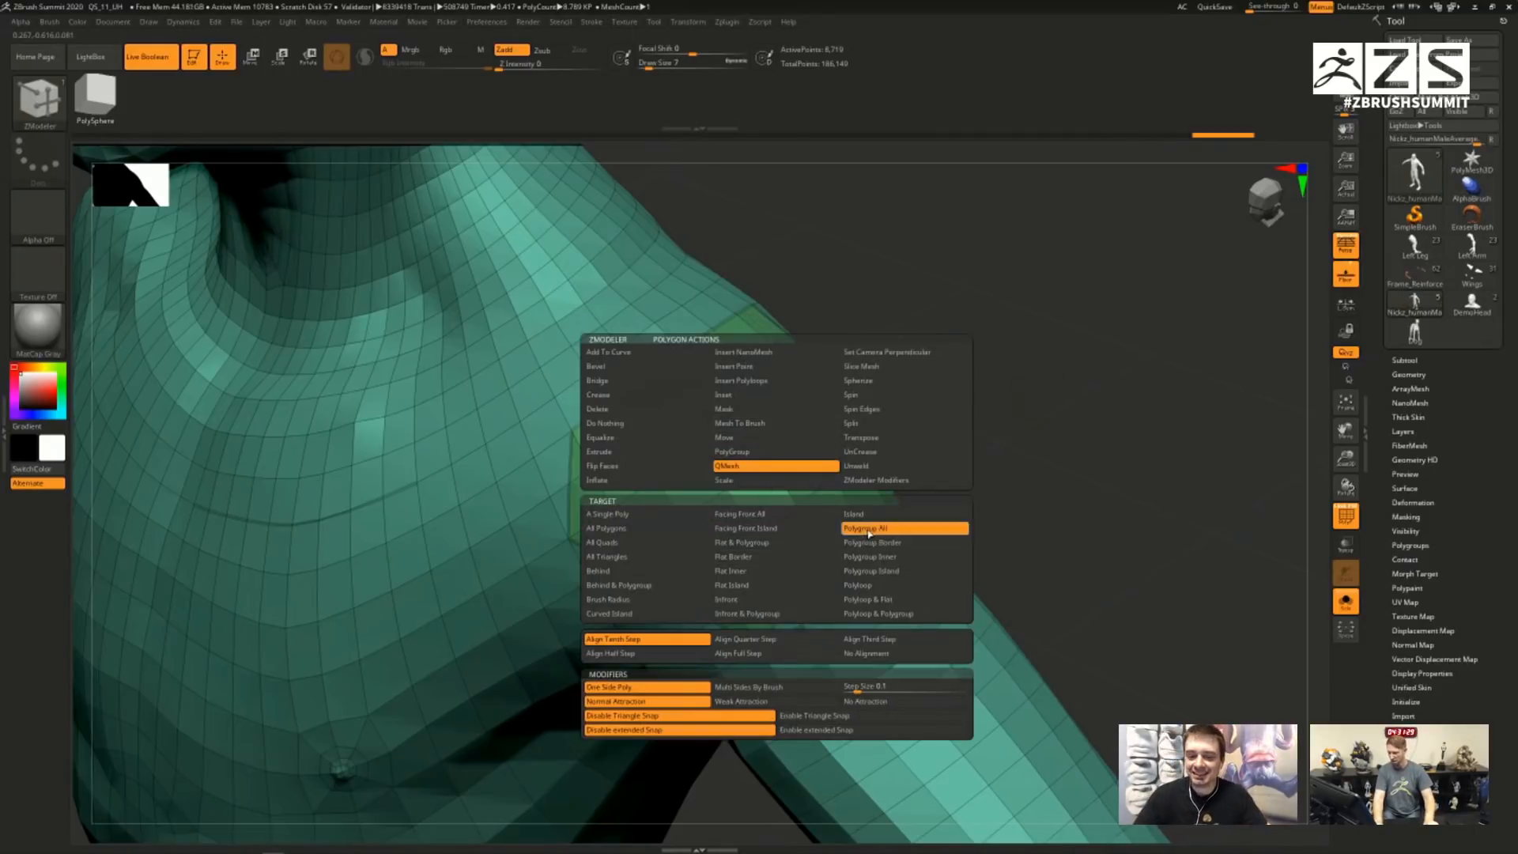
drag(779, 434, 787, 386)
key(alt)
key(alt)
key(alt)
key(alt)
key(alt)
key(alt)
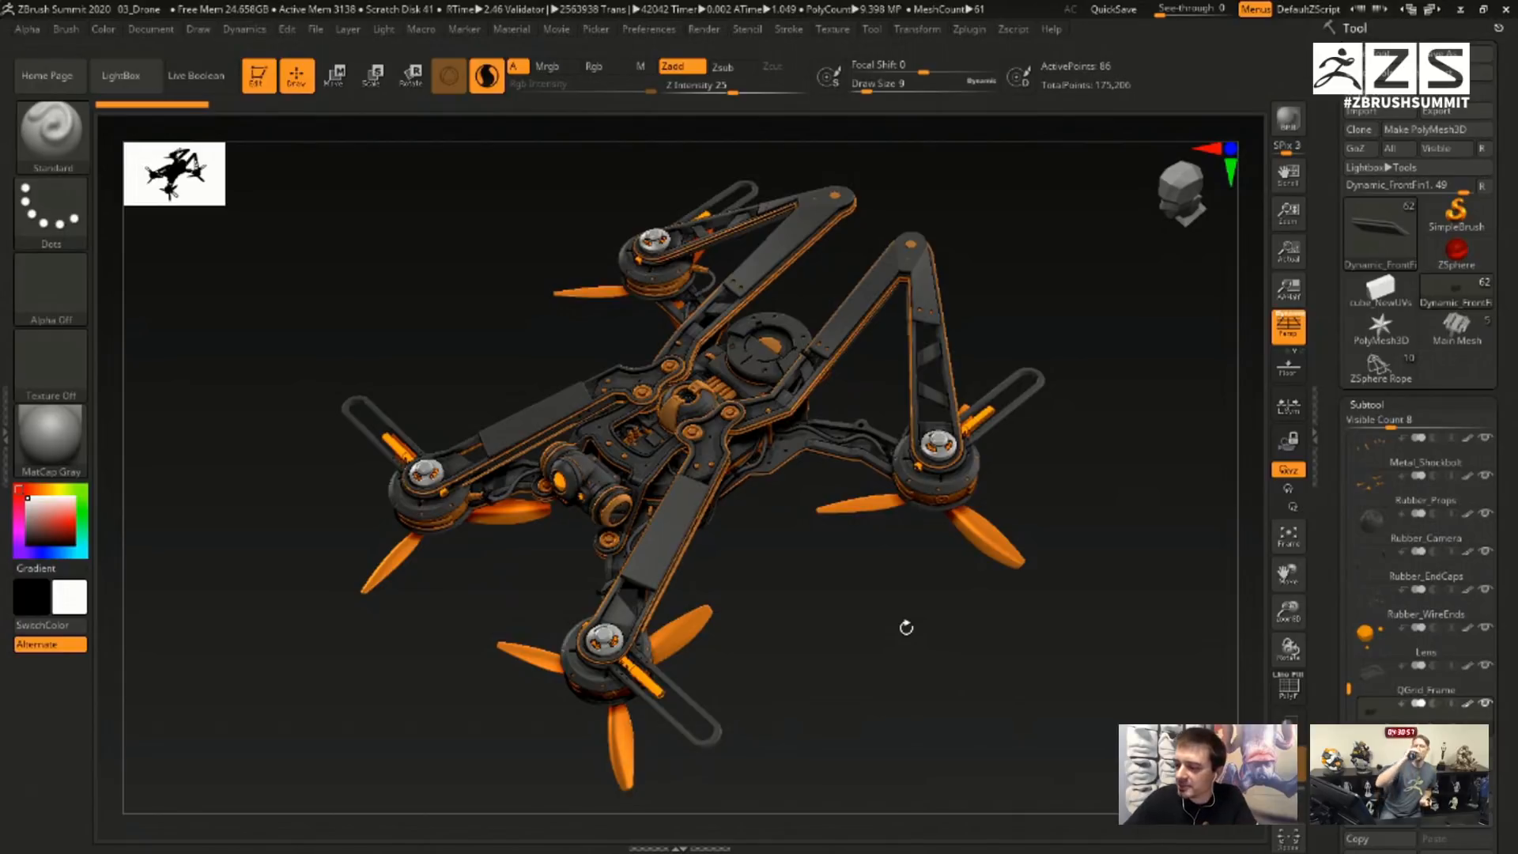
- Isolate the drone's selected Dynamic_FrontFin subtool in Solo mode and frame it
mouse_move(904, 627)
mouse_down()
mouse_move(887, 574)
mouse_move(843, 585)
mouse_move(874, 606)
mouse_move(913, 590)
mouse_move(893, 598)
mouse_move(914, 653)
mouse_up()
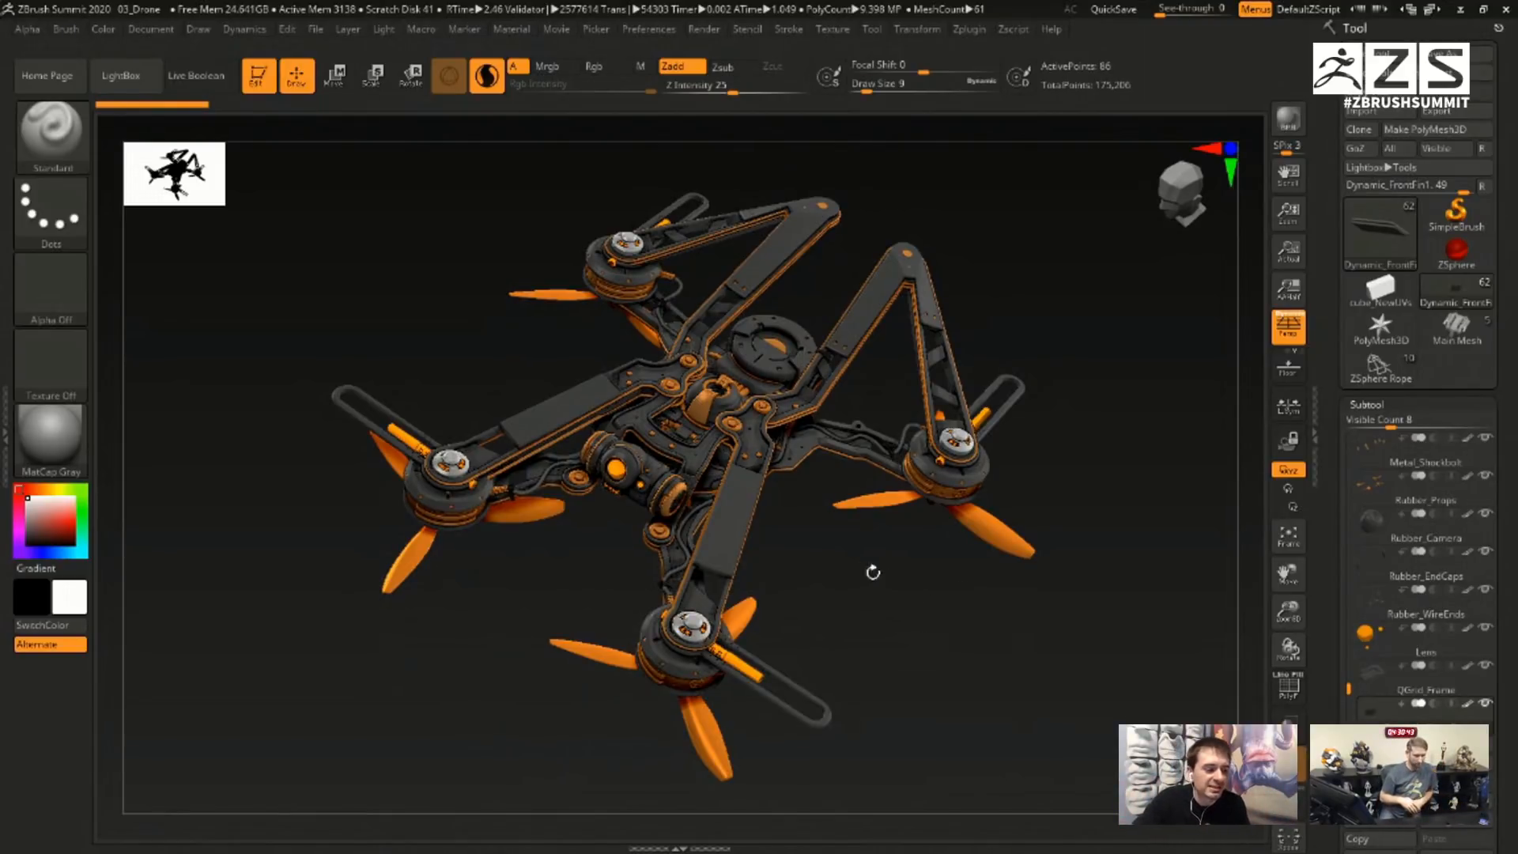
click(1288, 832)
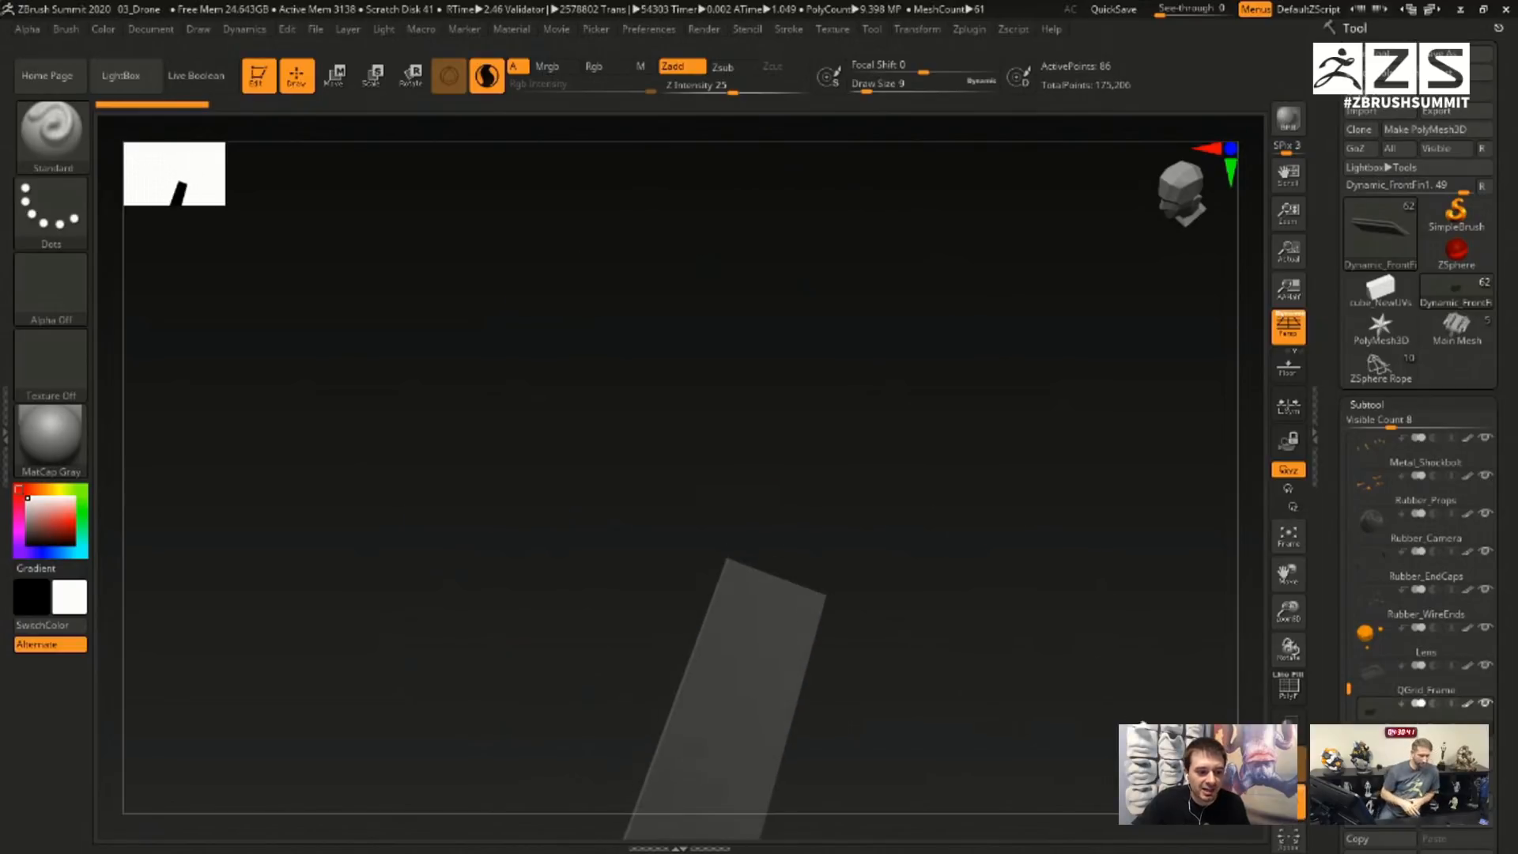
key(f)
drag(1119, 583, 1081, 661)
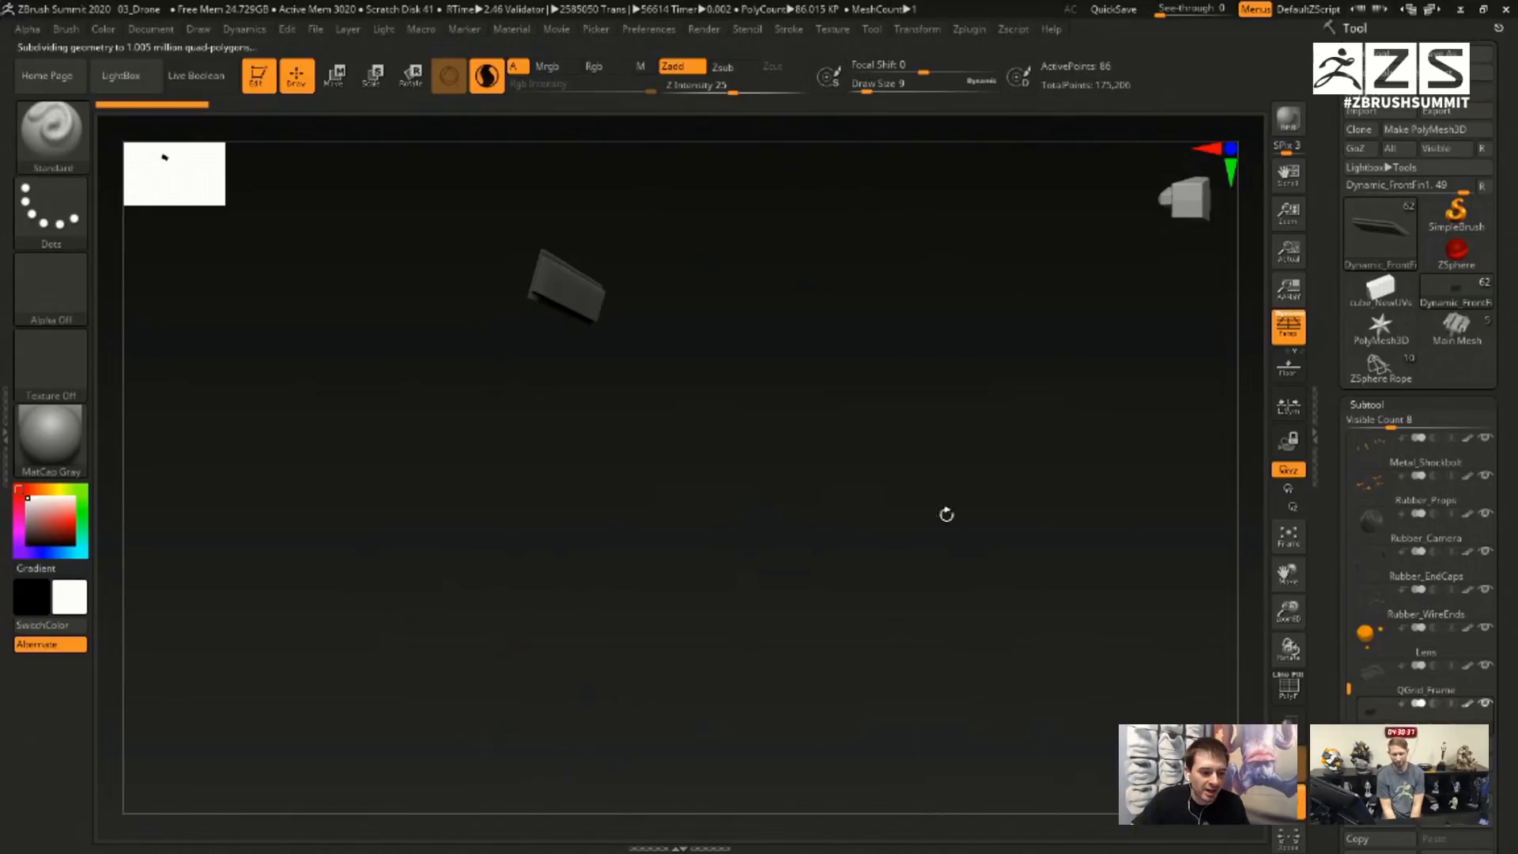
click(1288, 536)
drag(1128, 603, 1304, 660)
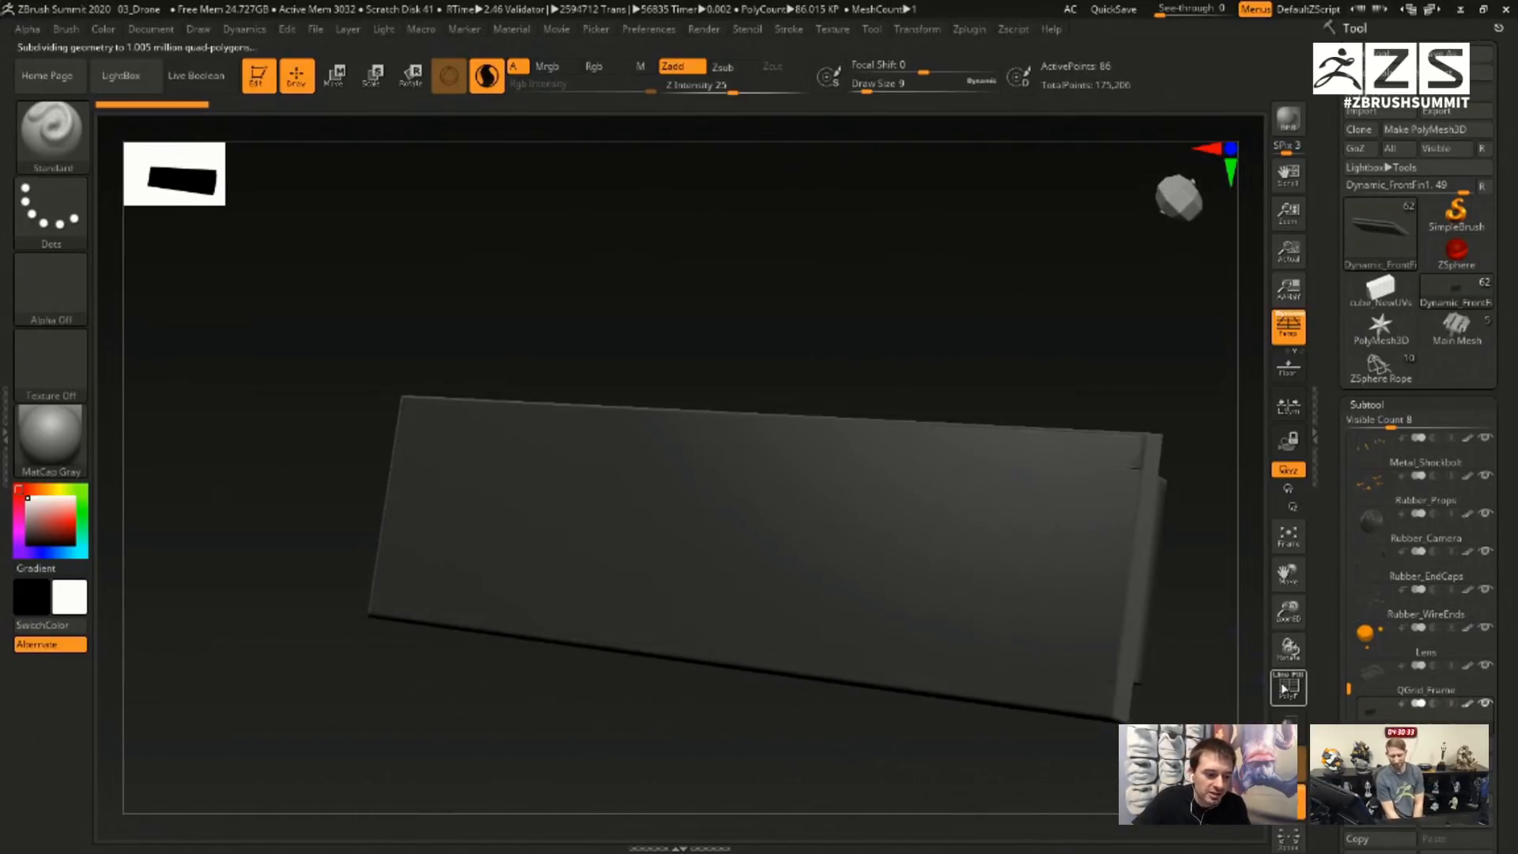
- Turn on the polyframe display for the isolated fin and show its large flat face diagonally
click(1286, 688)
mouse_move(1044, 826)
mouse_down()
mouse_move(1152, 630)
mouse_move(1145, 542)
mouse_up()
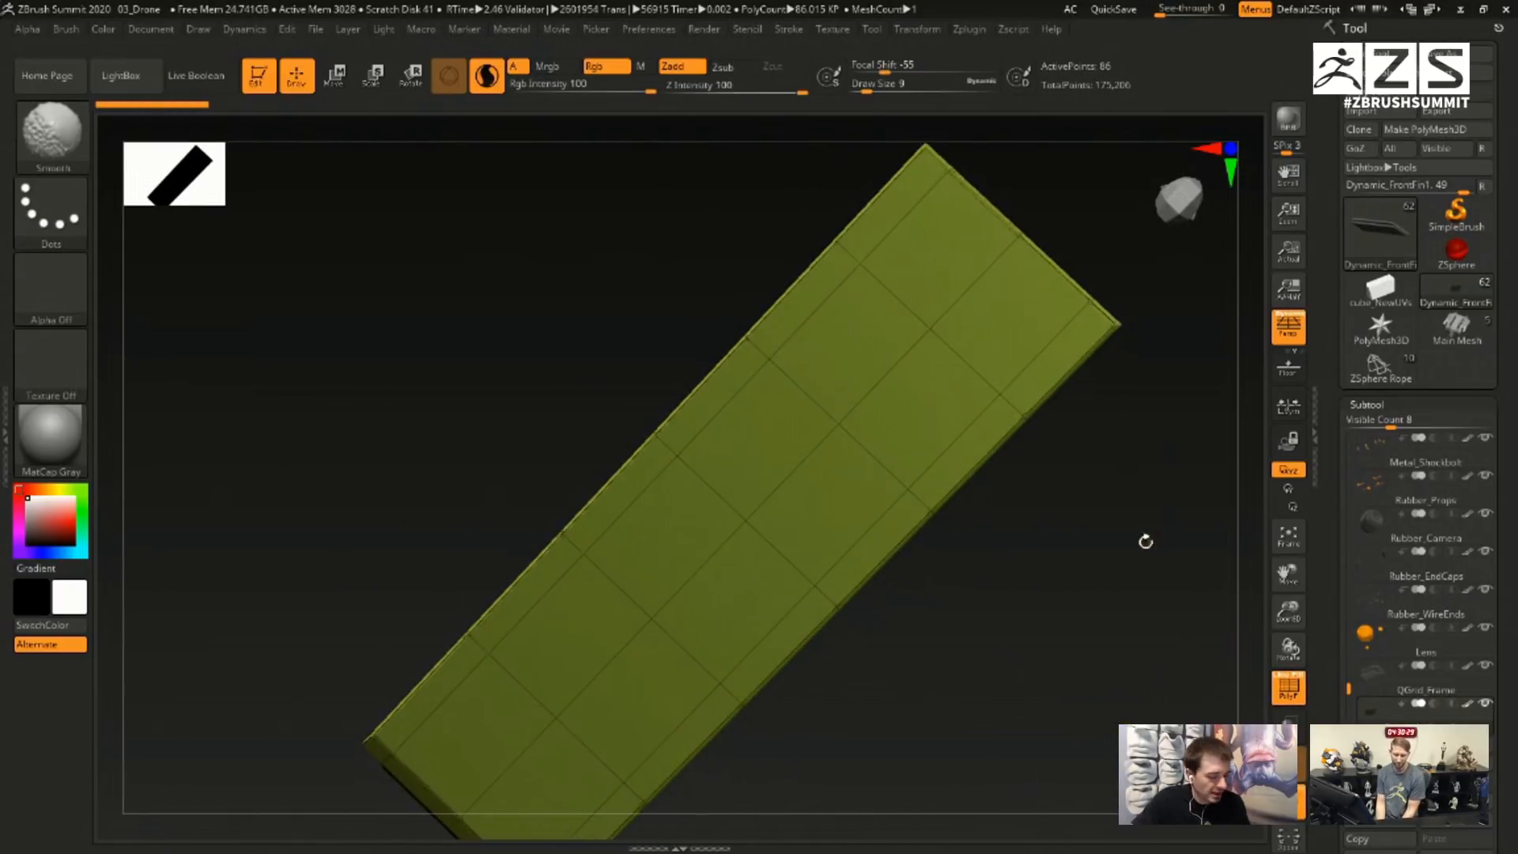
mouse_move(1141, 559)
ctrl+right_down()
mouse_move(1164, 589)
mouse_move(1129, 558)
ctrl+right_up()
right_drag(1084, 490, 1111, 513)
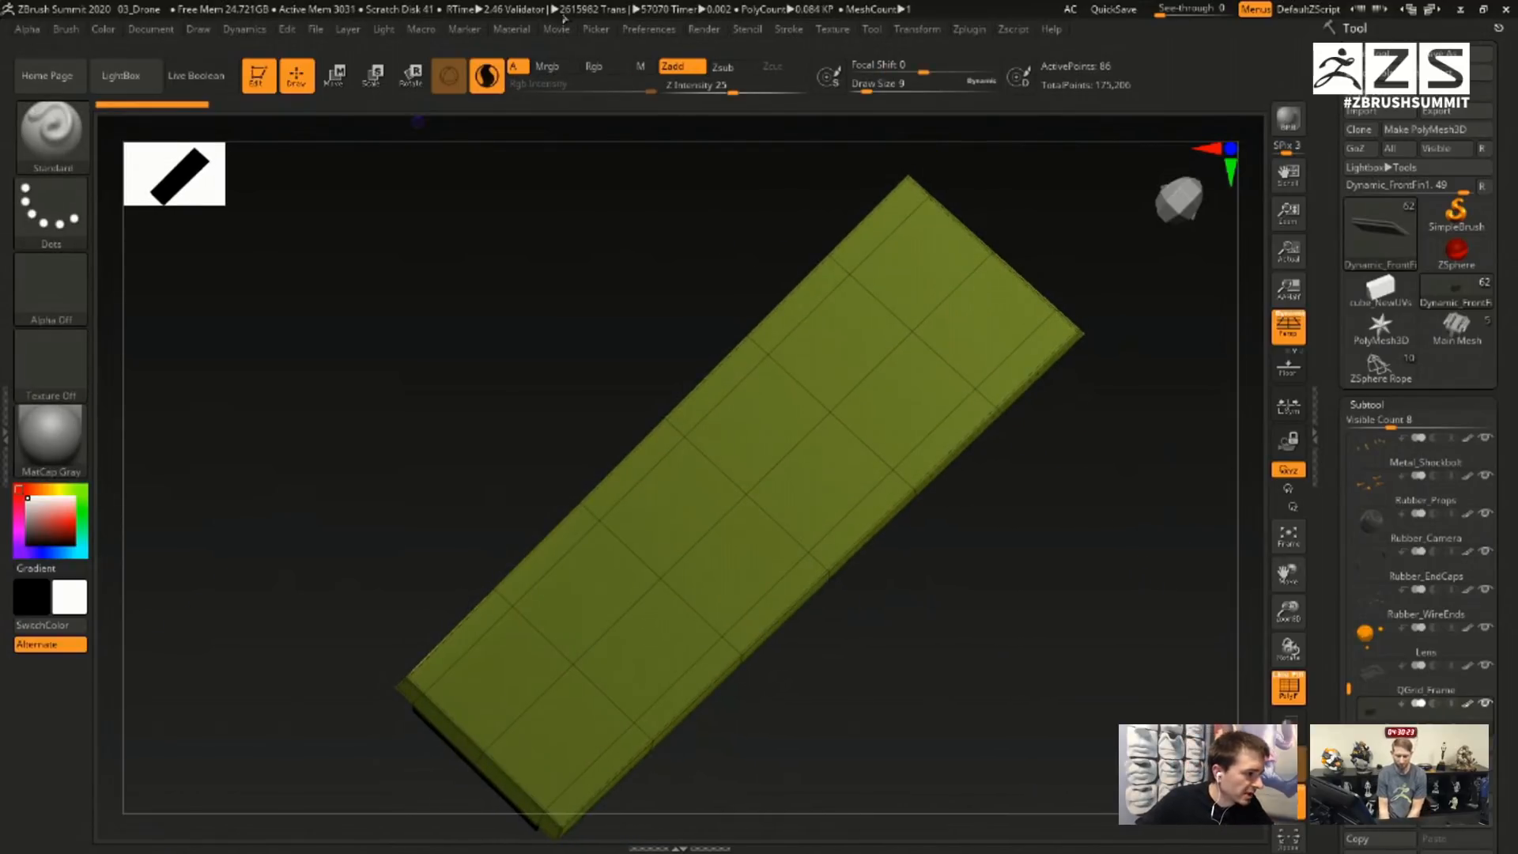
- Switch from the Standard brush to the custom ZModeler Slice brush
click(628, 33)
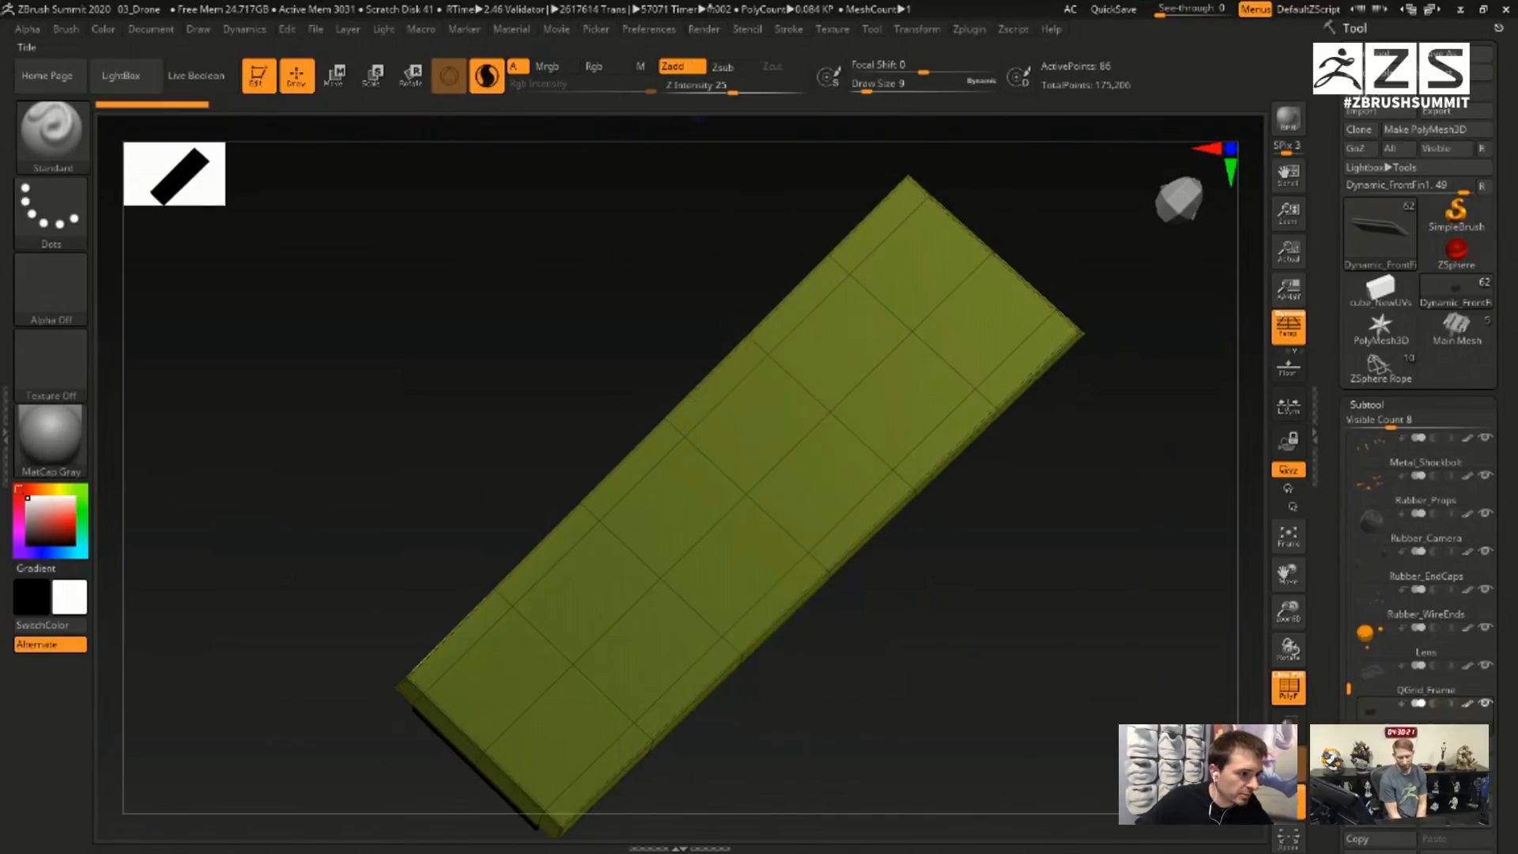
click(703, 29)
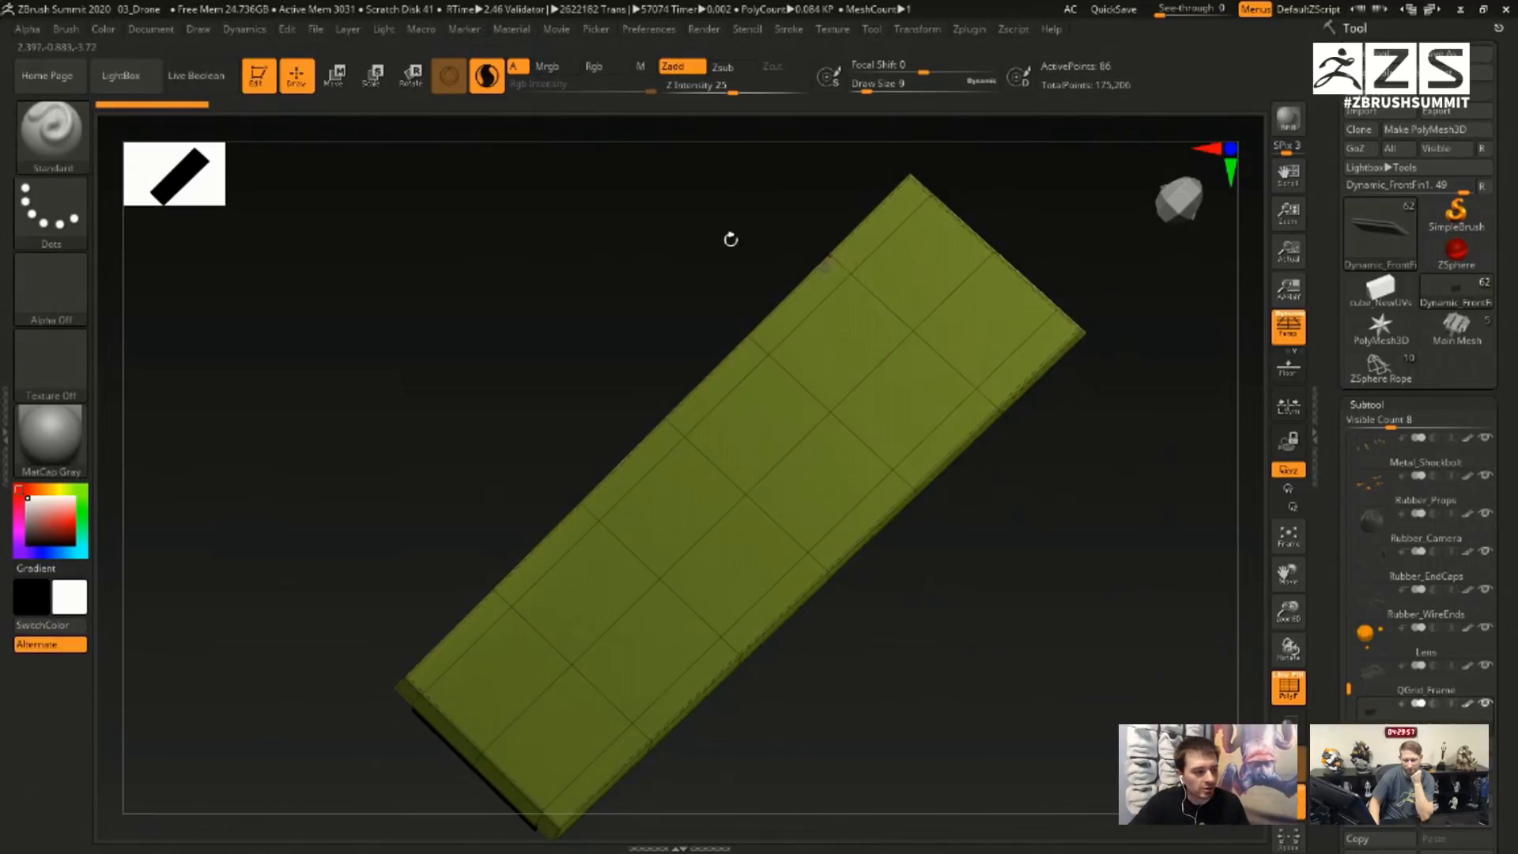
click(51, 130)
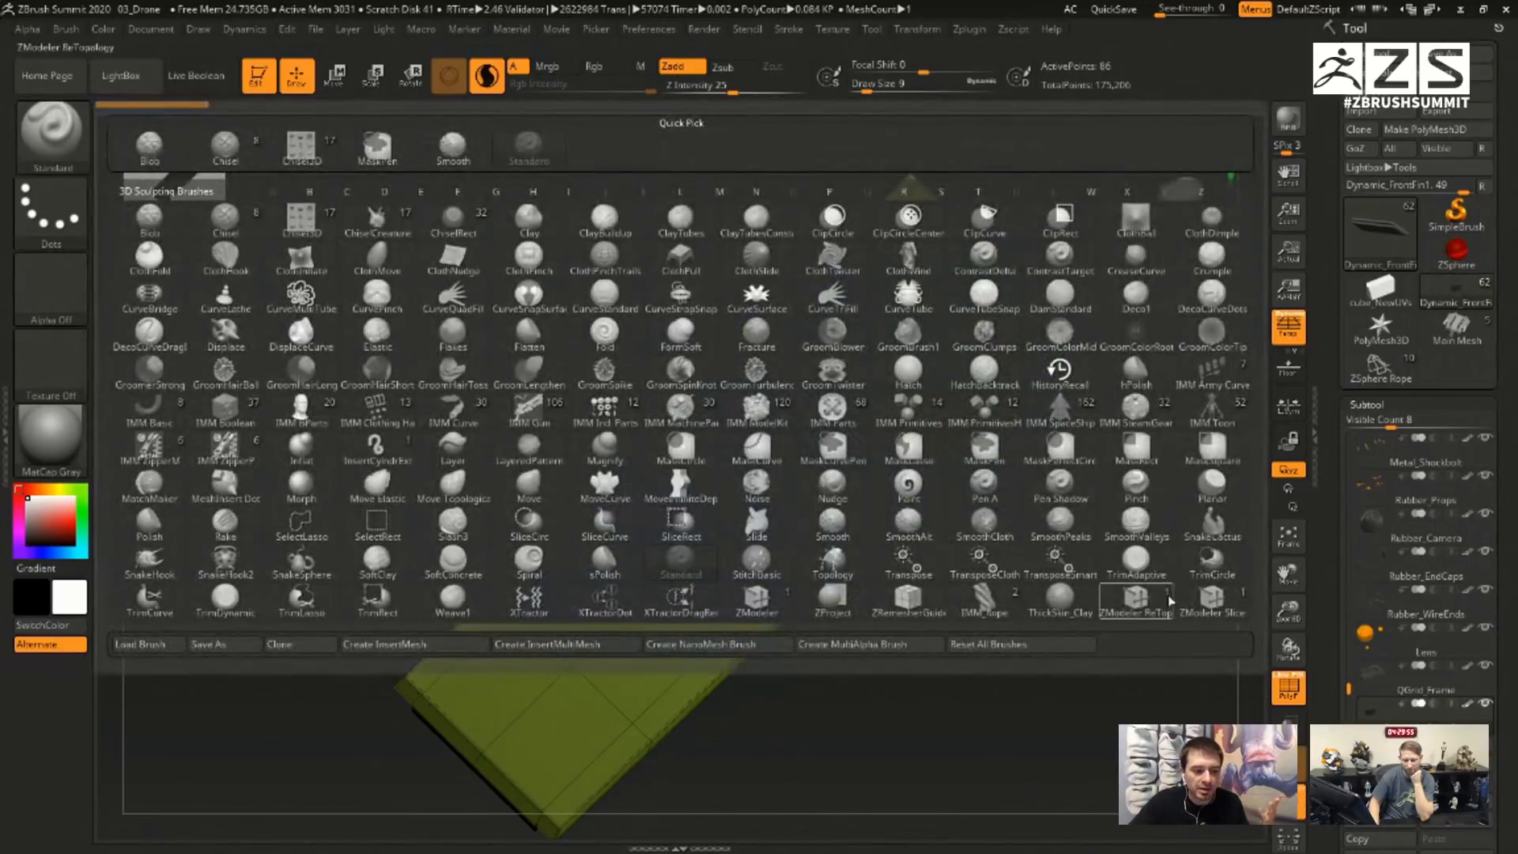
click(1214, 609)
- Slice a creased line lengthwise along the fin's flat face, ending before both short edges
alt+drag(1086, 595, 1089, 579)
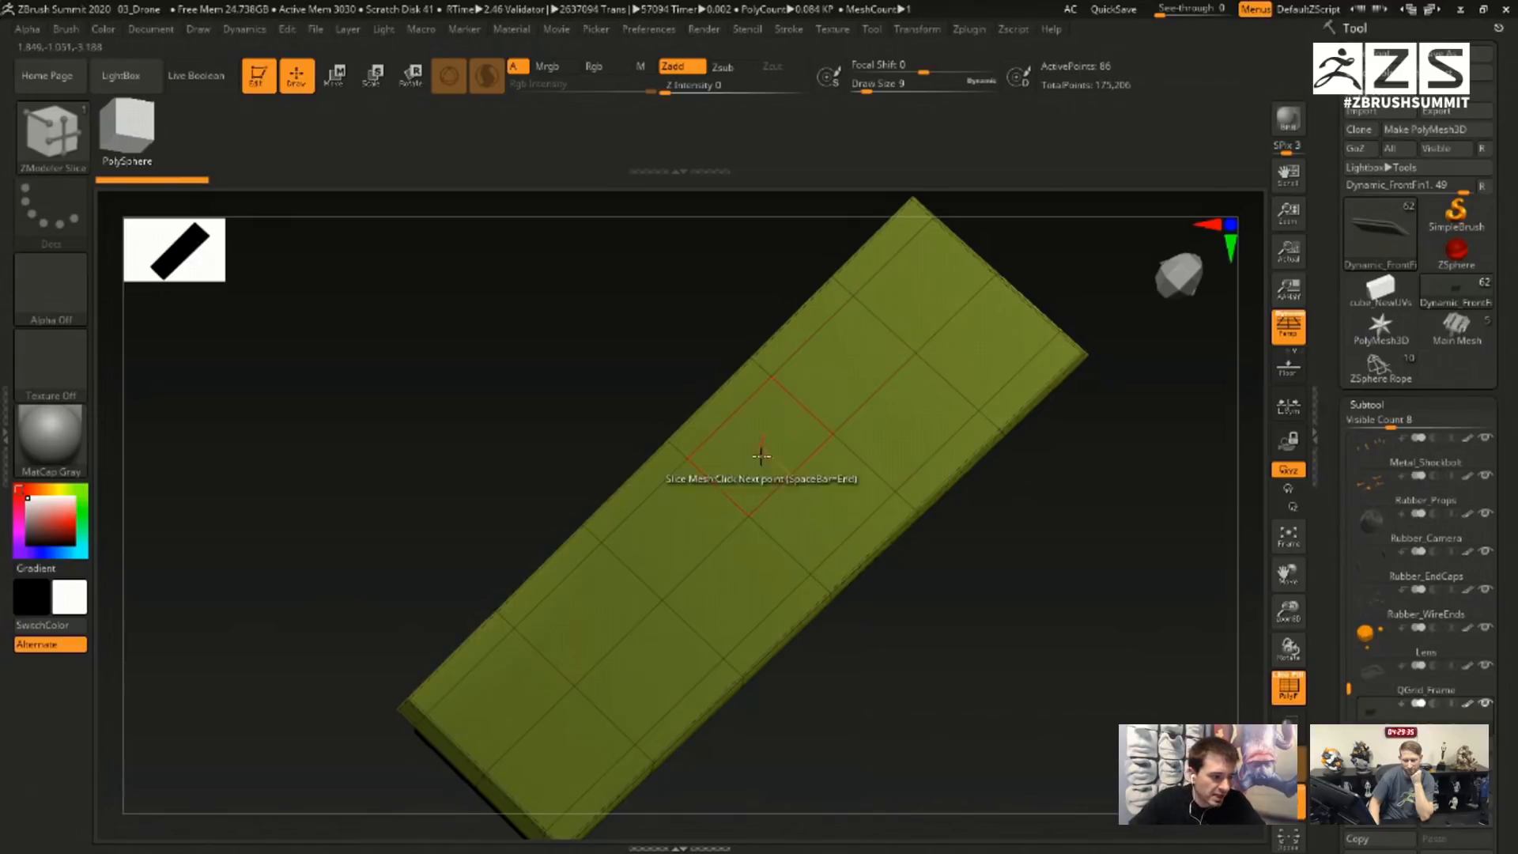
click(780, 470)
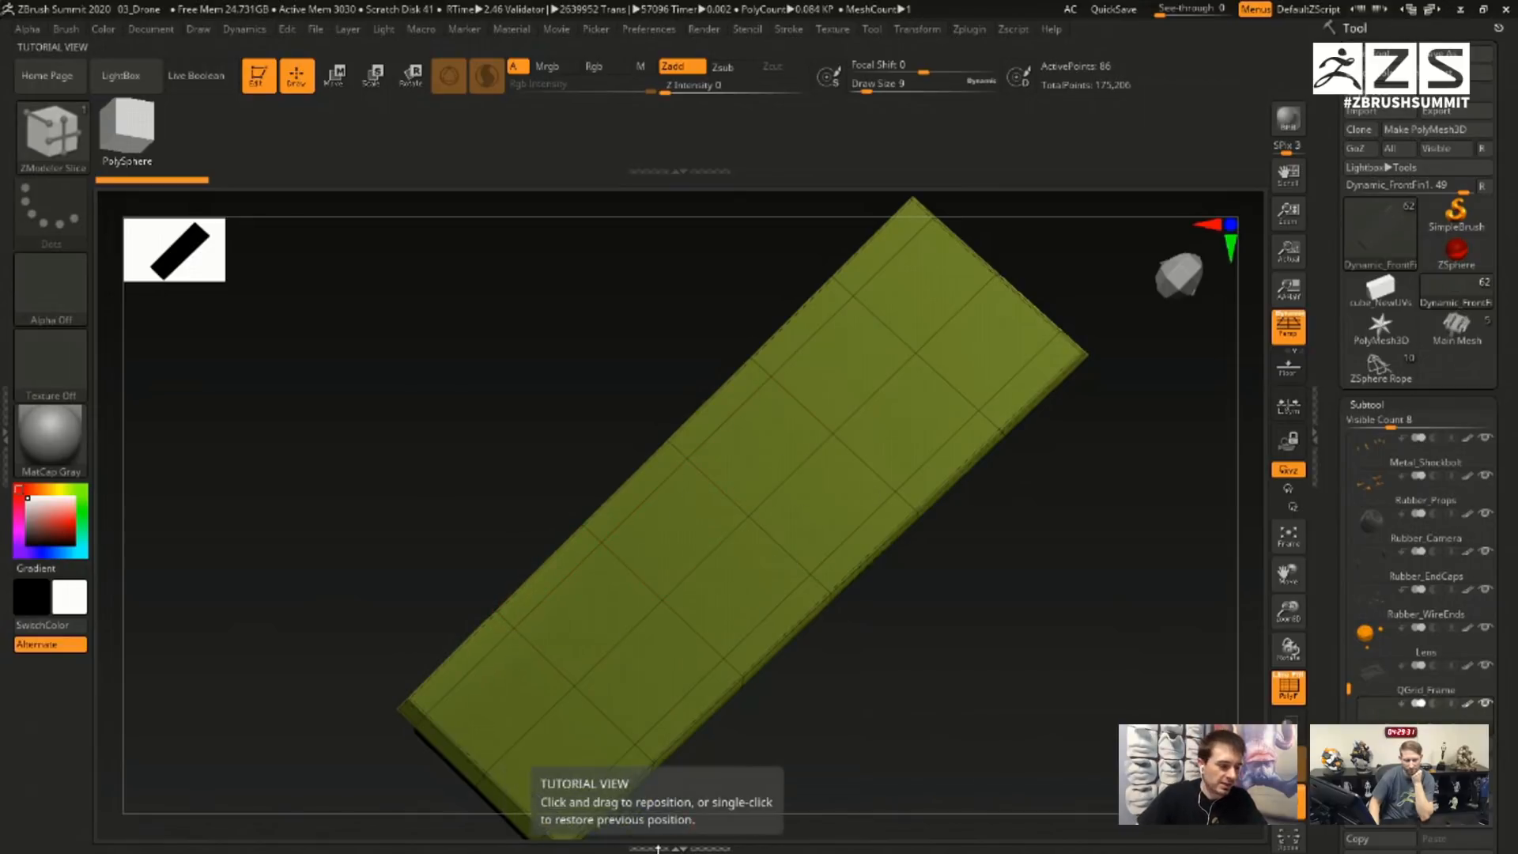
click(626, 563)
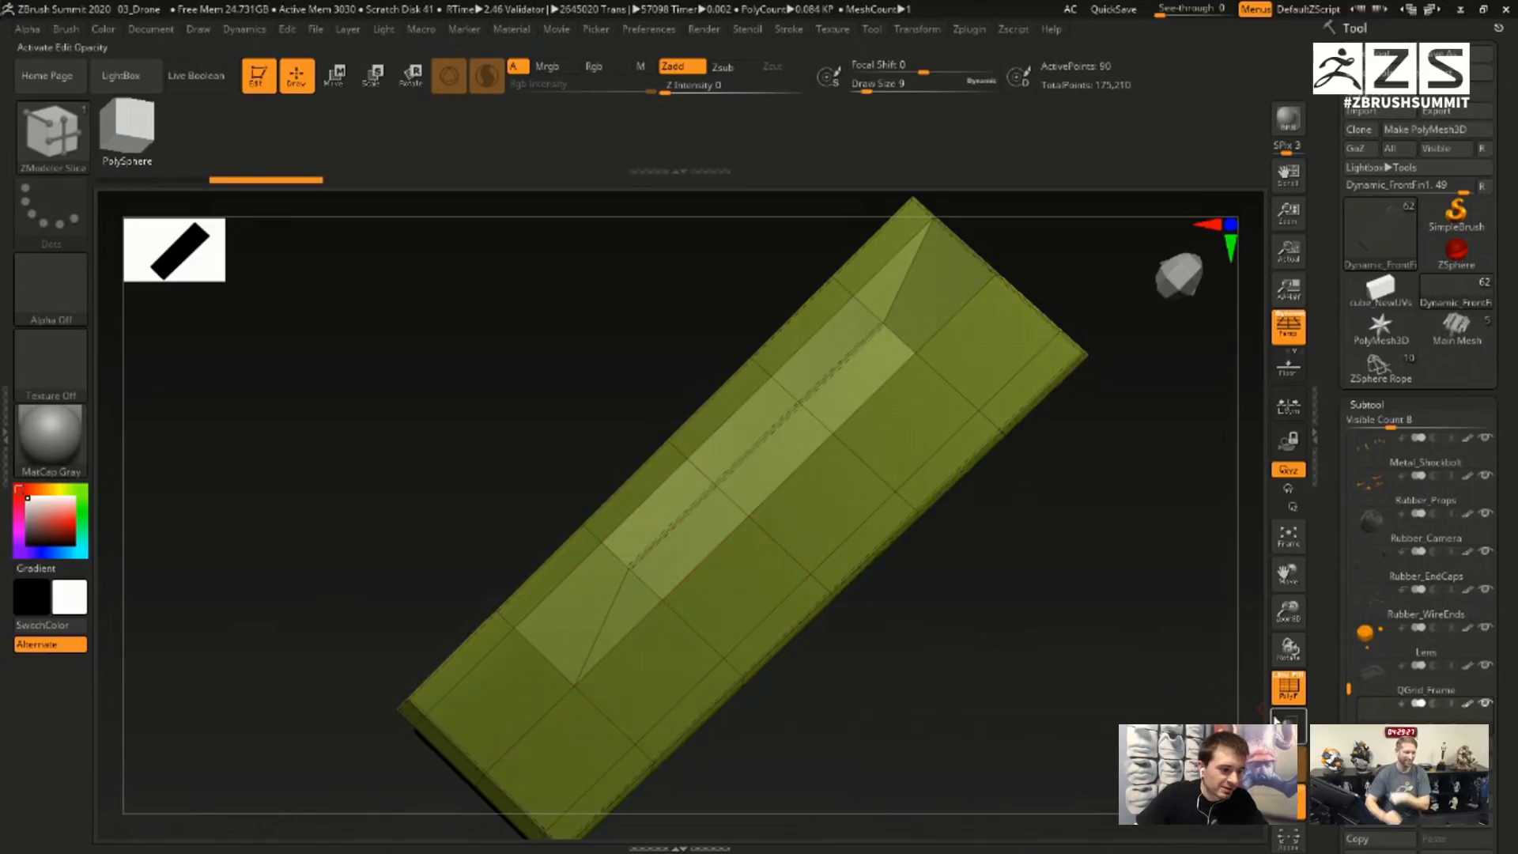
- Switch off the polypaint display for the subtools and toggle the polyframe off and back on
shift+click(1467, 703)
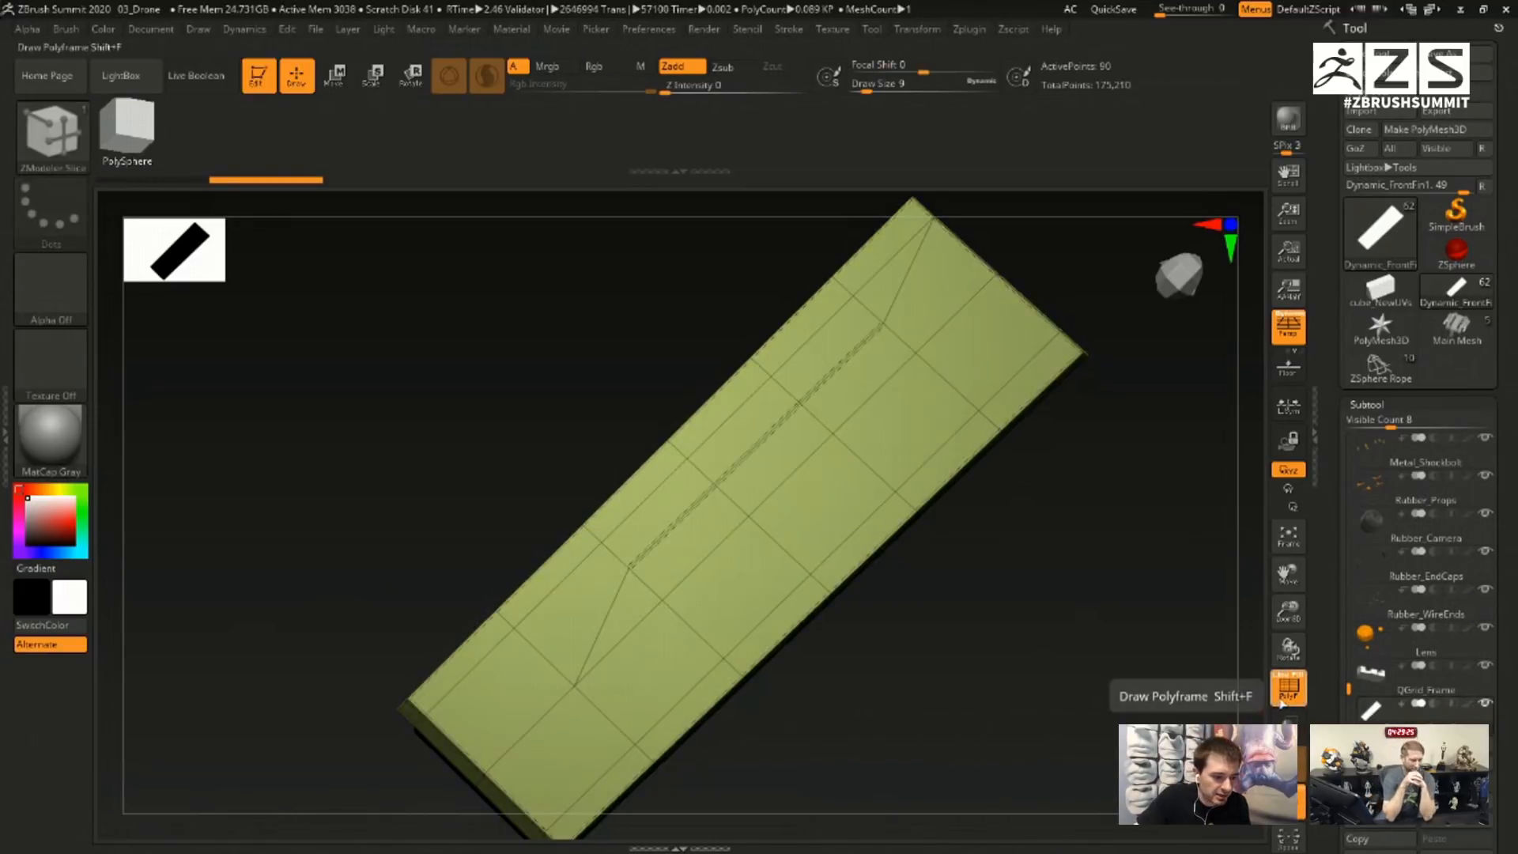
click(1276, 686)
click(1275, 687)
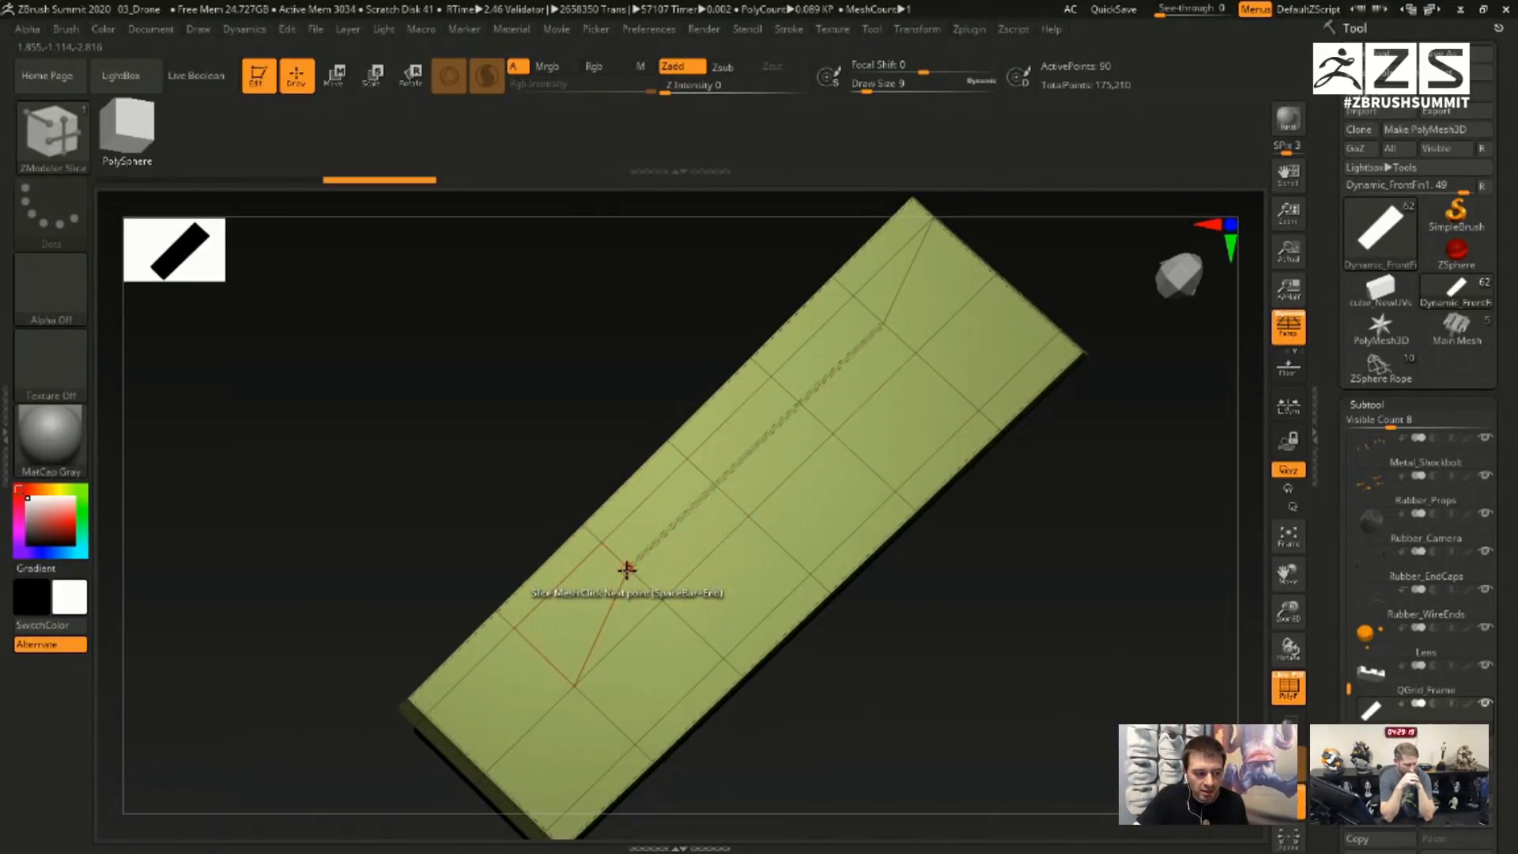
- Slice a second creased line alongside the first on the fin face, angling its upper part to meet the first line's upper end
key(space)
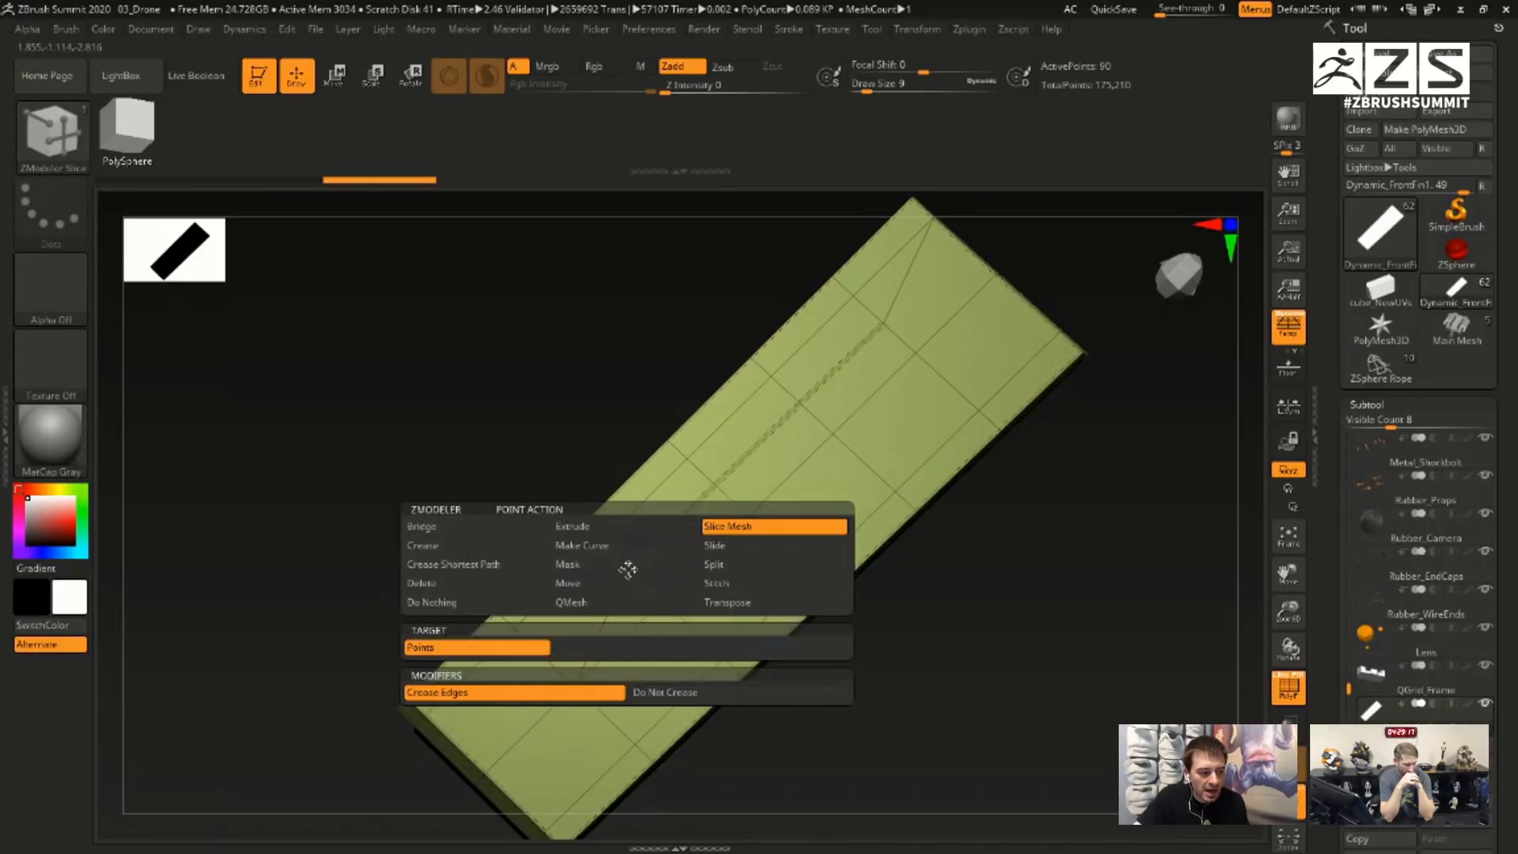
click(668, 692)
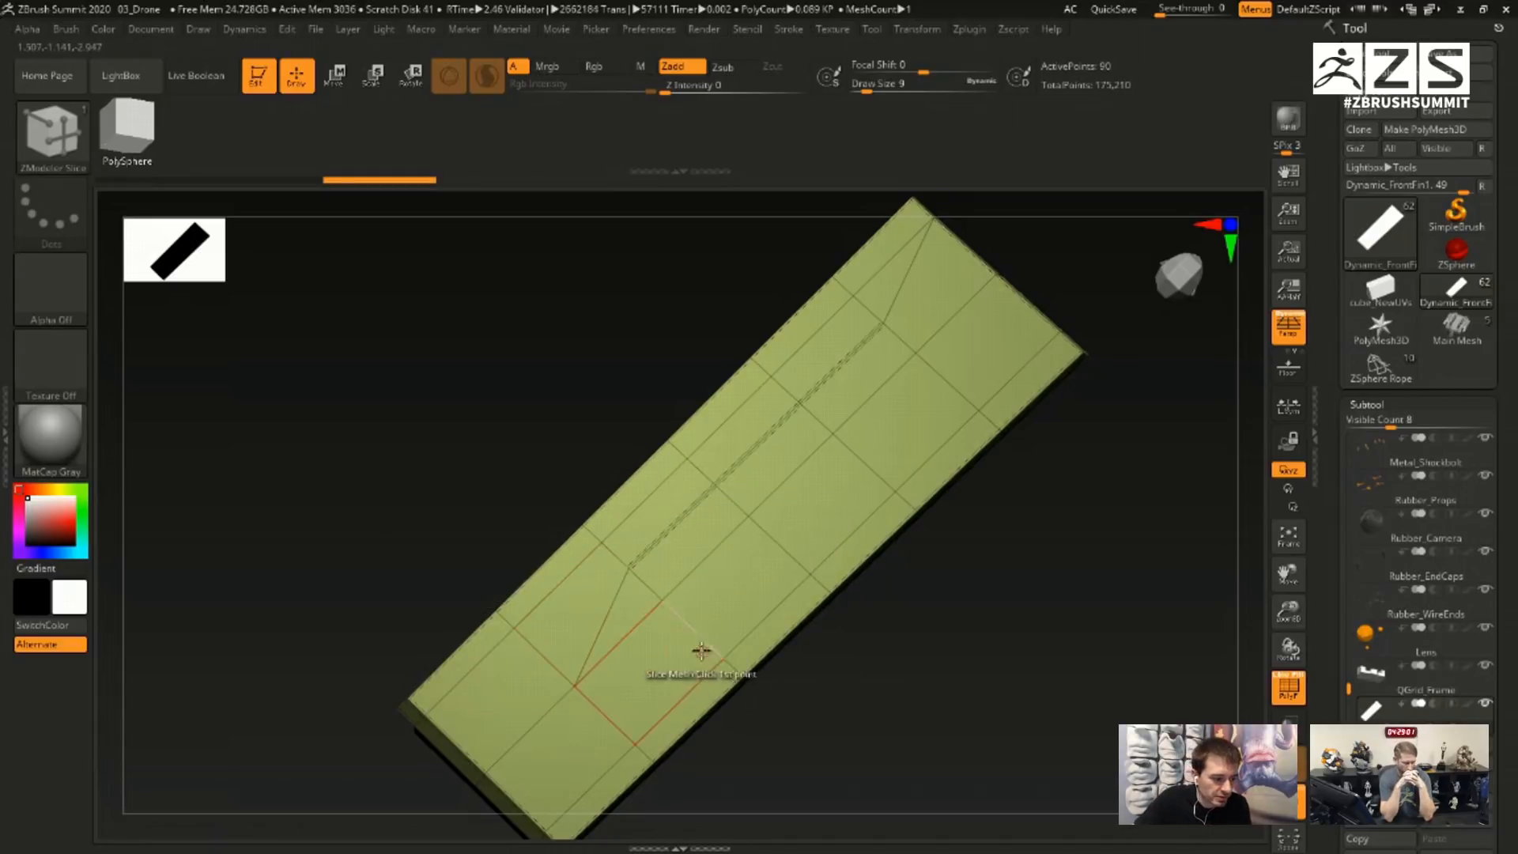
click(681, 629)
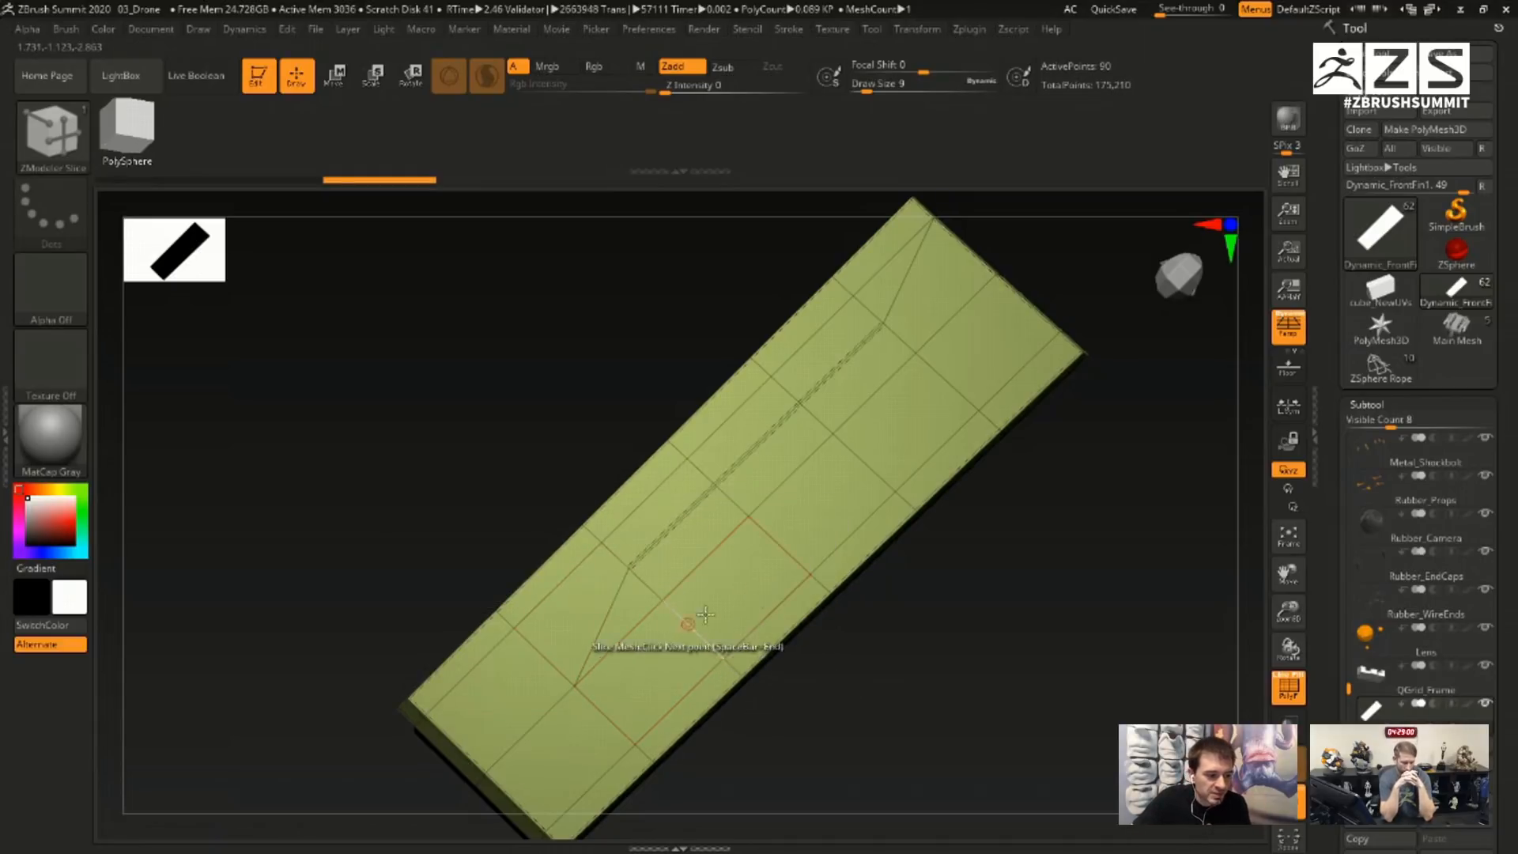
click(873, 474)
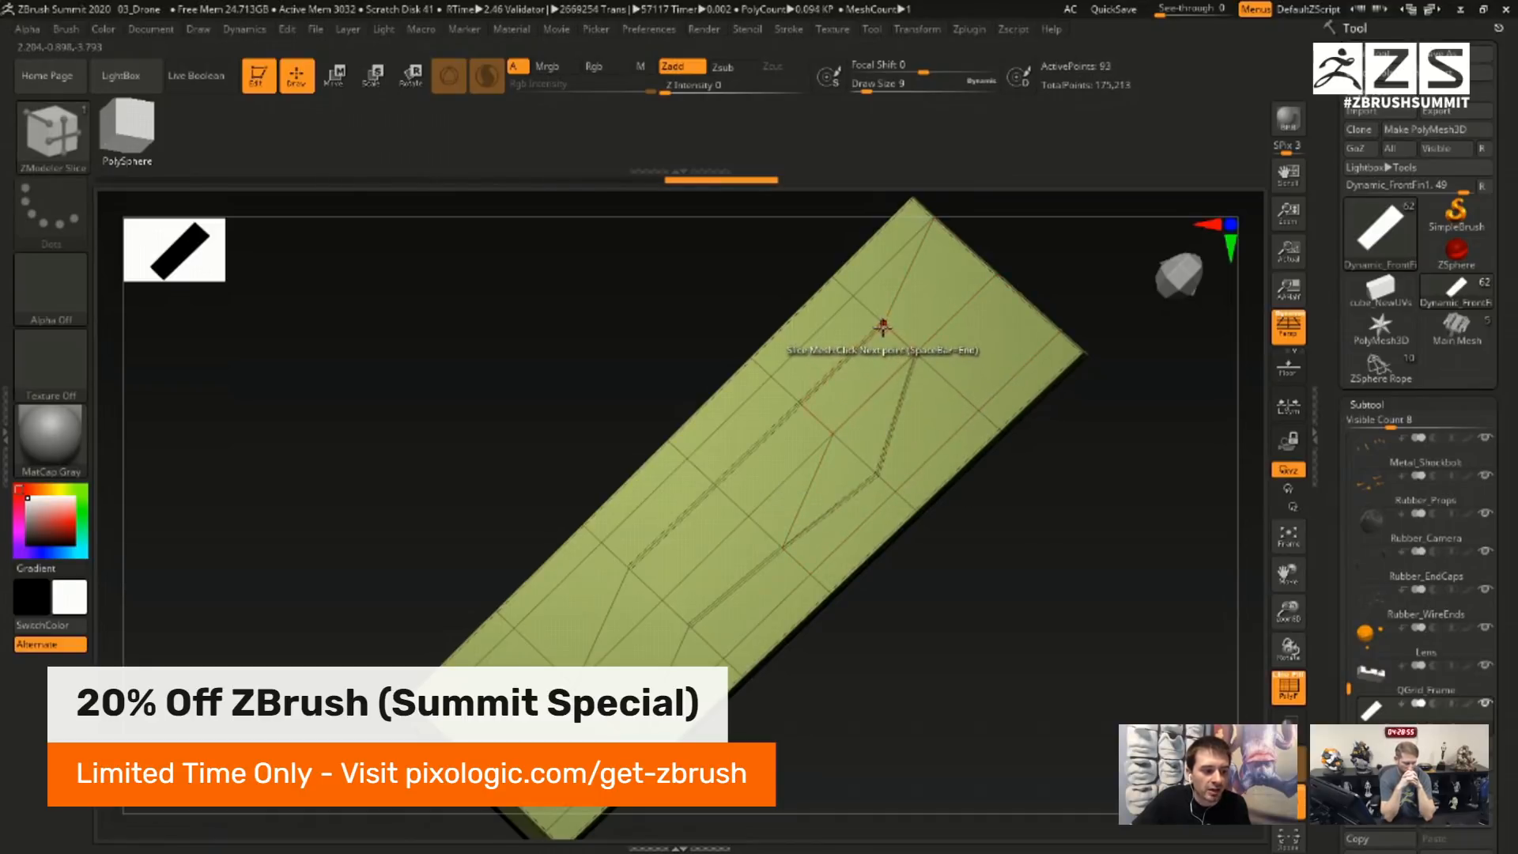
click(914, 357)
- Close the creased outline with a slice across its lower end and mark the enclosed polygons as a temporary polygroup
drag(1051, 565, 1020, 612)
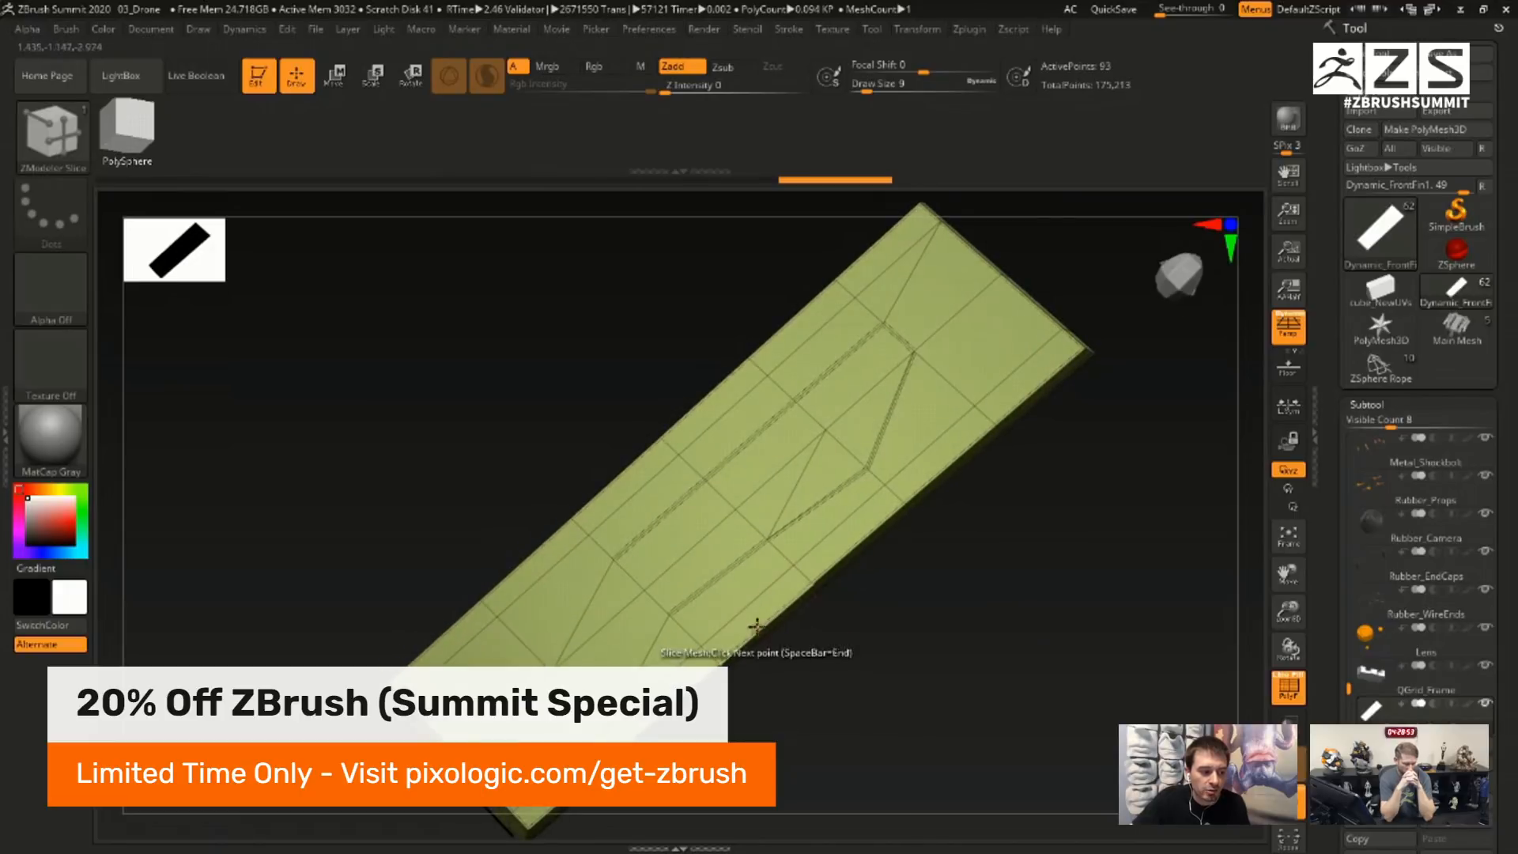
click(614, 560)
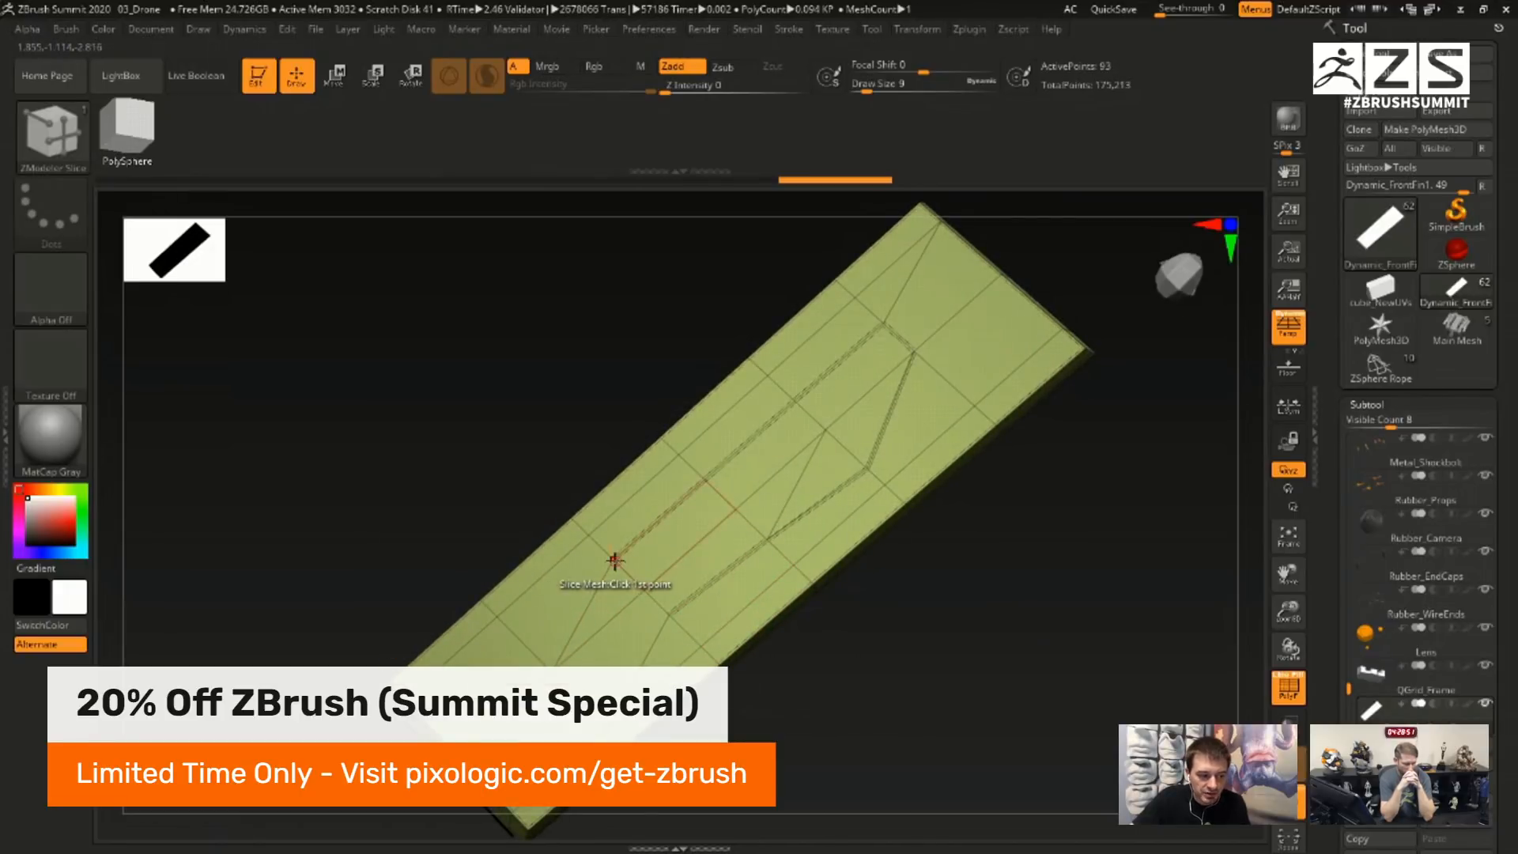
click(667, 614)
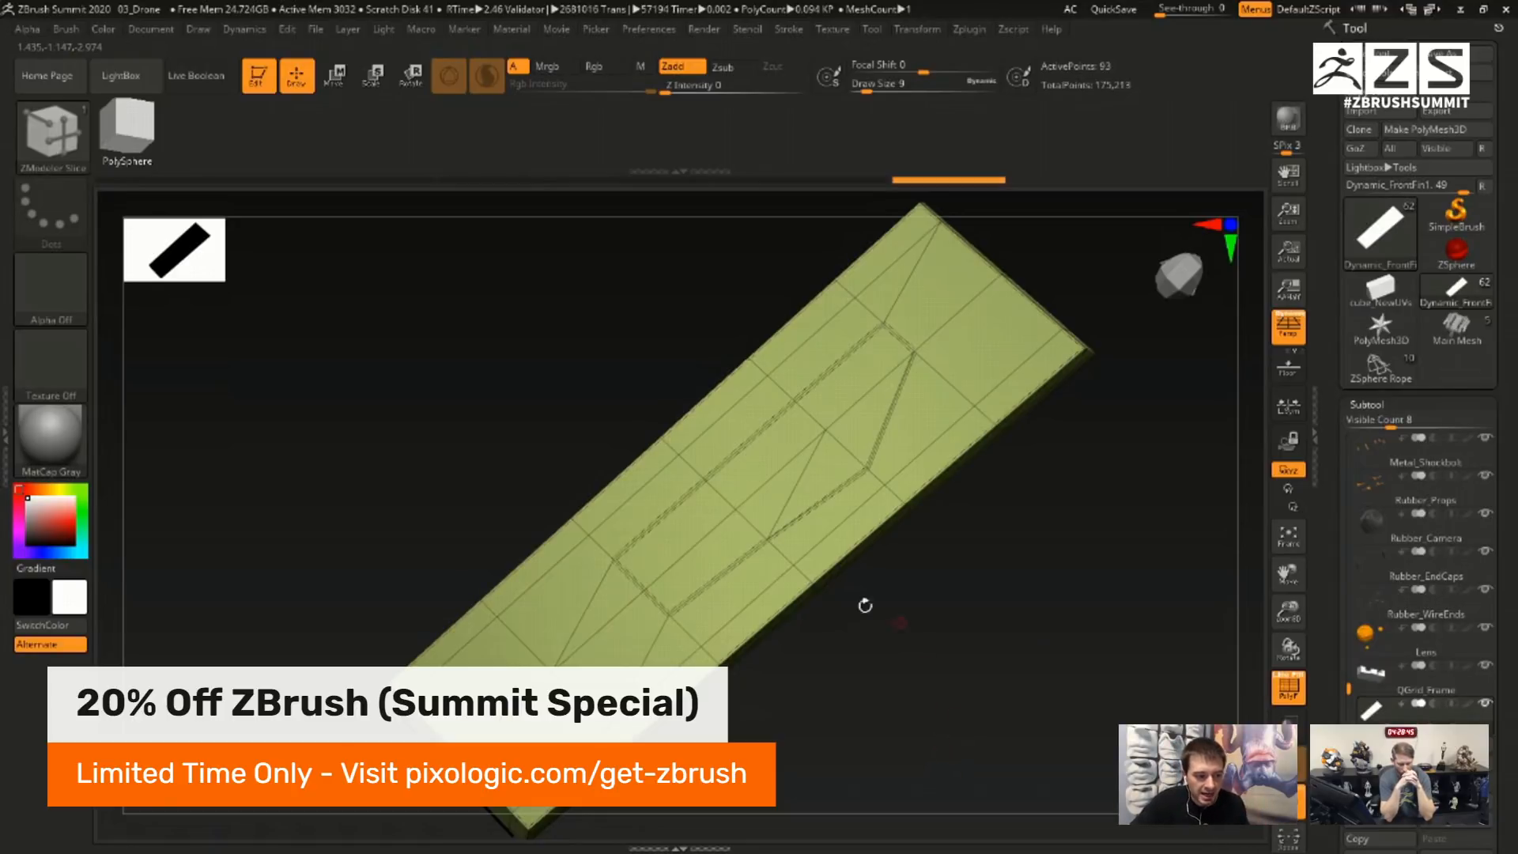
mouse_move(717, 551)
alt+mouse_down()
mouse_move(731, 493)
mouse_move(771, 491)
mouse_move(840, 433)
mouse_move(841, 409)
alt+mouse_up()
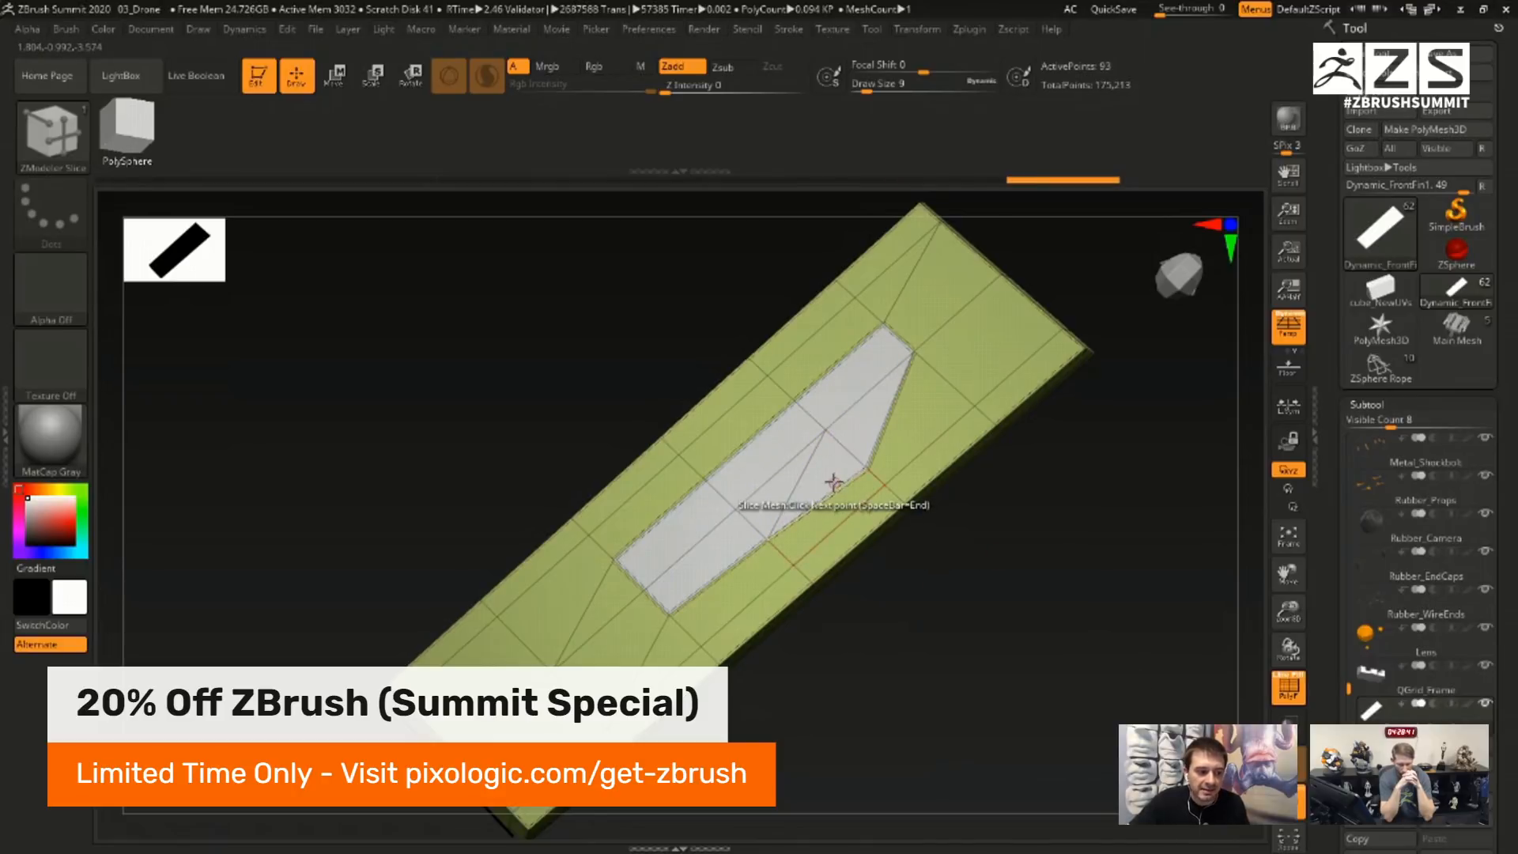
- Push the enclosed polygons inward into a shallow recess with ZModeler QMesh, using the Polygroup All target
key(space)
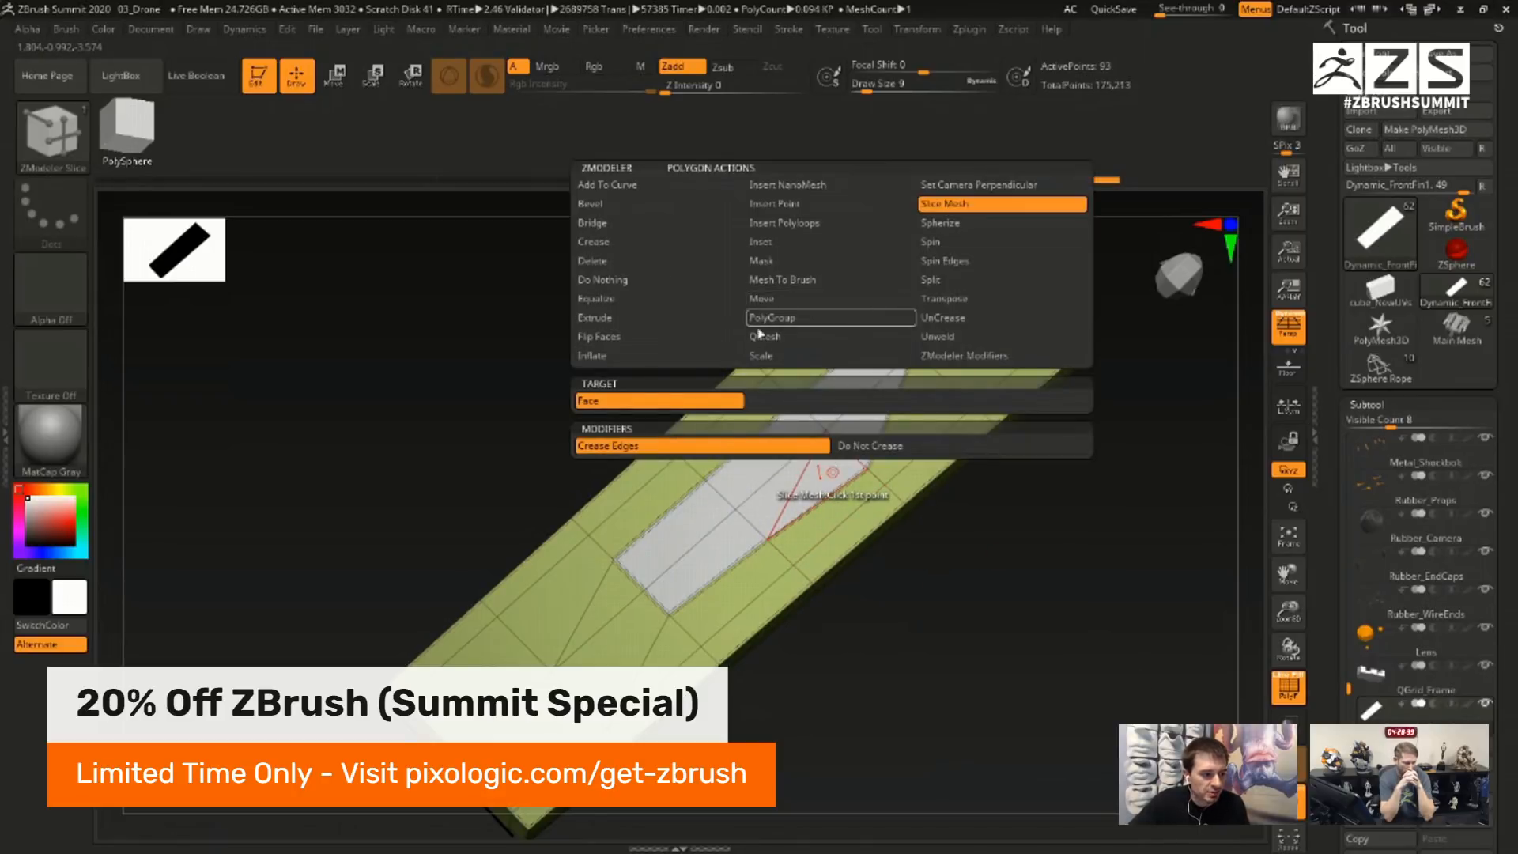
mouse_move(763, 335)
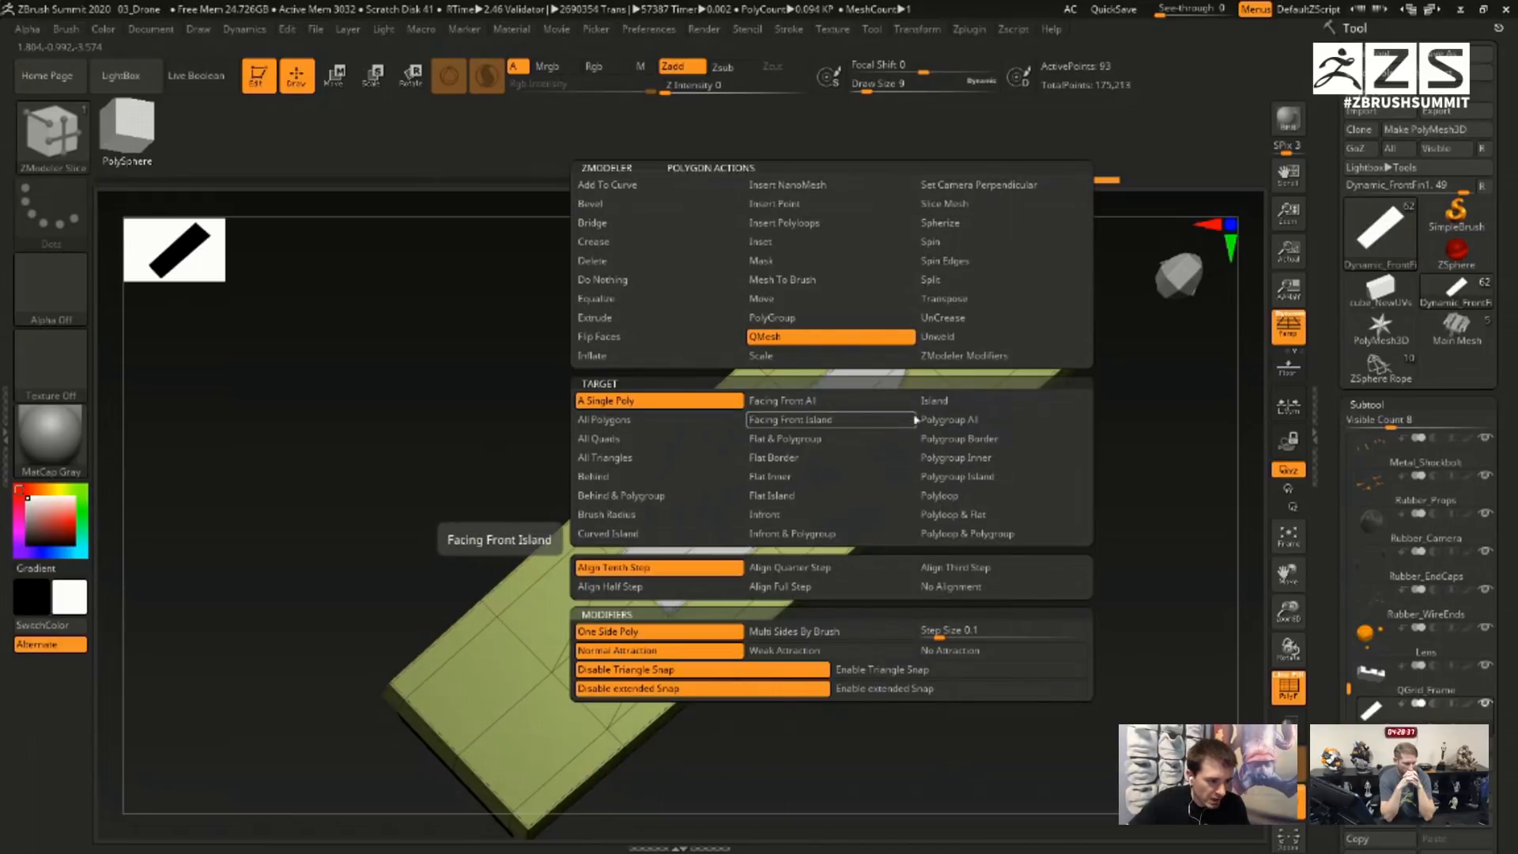
click(946, 420)
drag(1083, 615, 1095, 607)
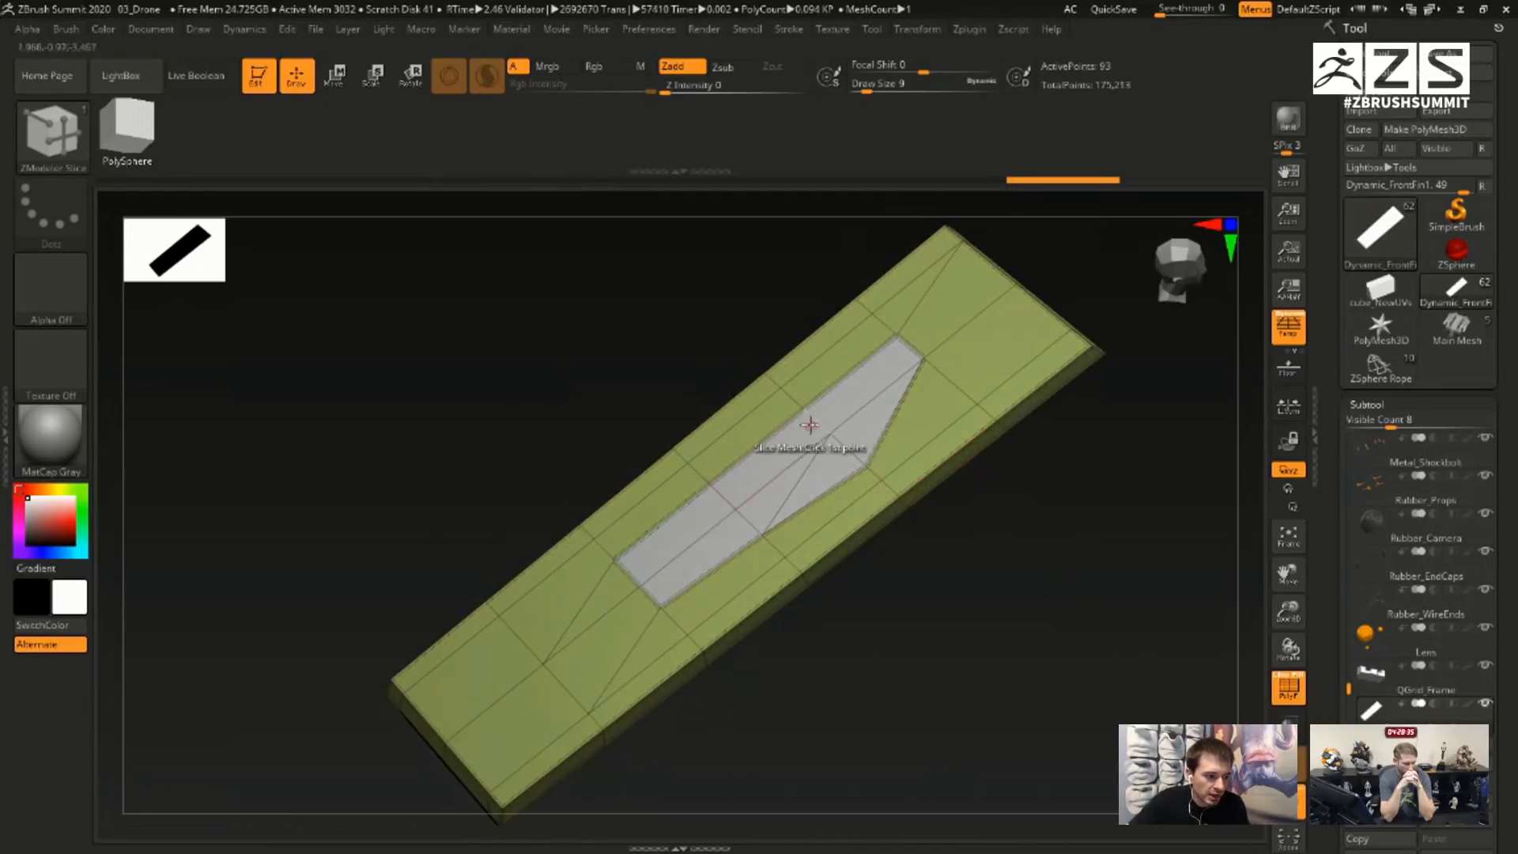
click(826, 462)
drag(828, 466, 822, 484)
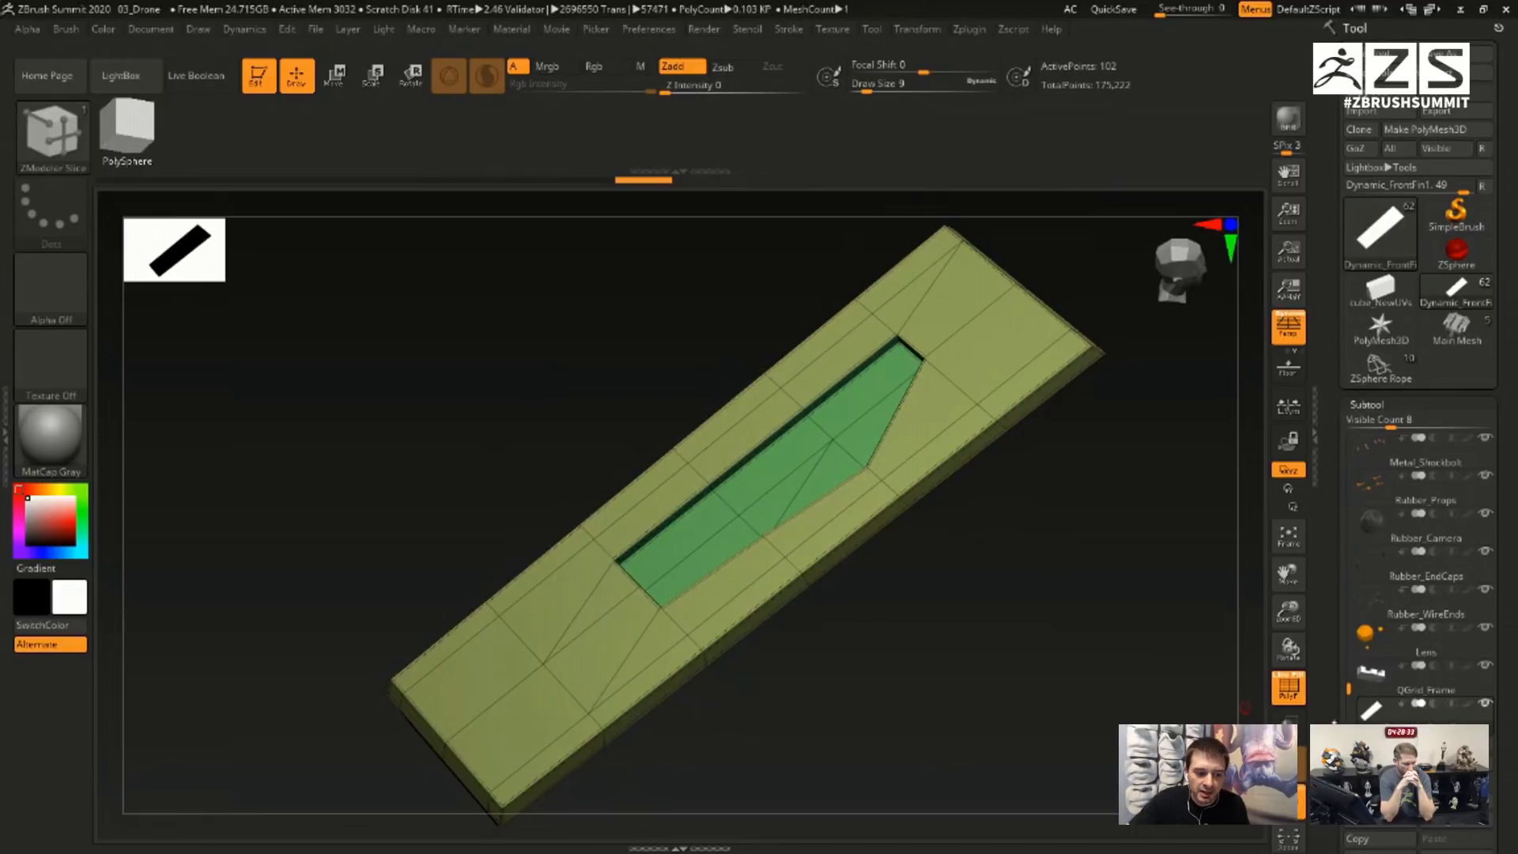
- Inspect the recess in the fin face without the polyframe and restore the polyframe display
click(1288, 687)
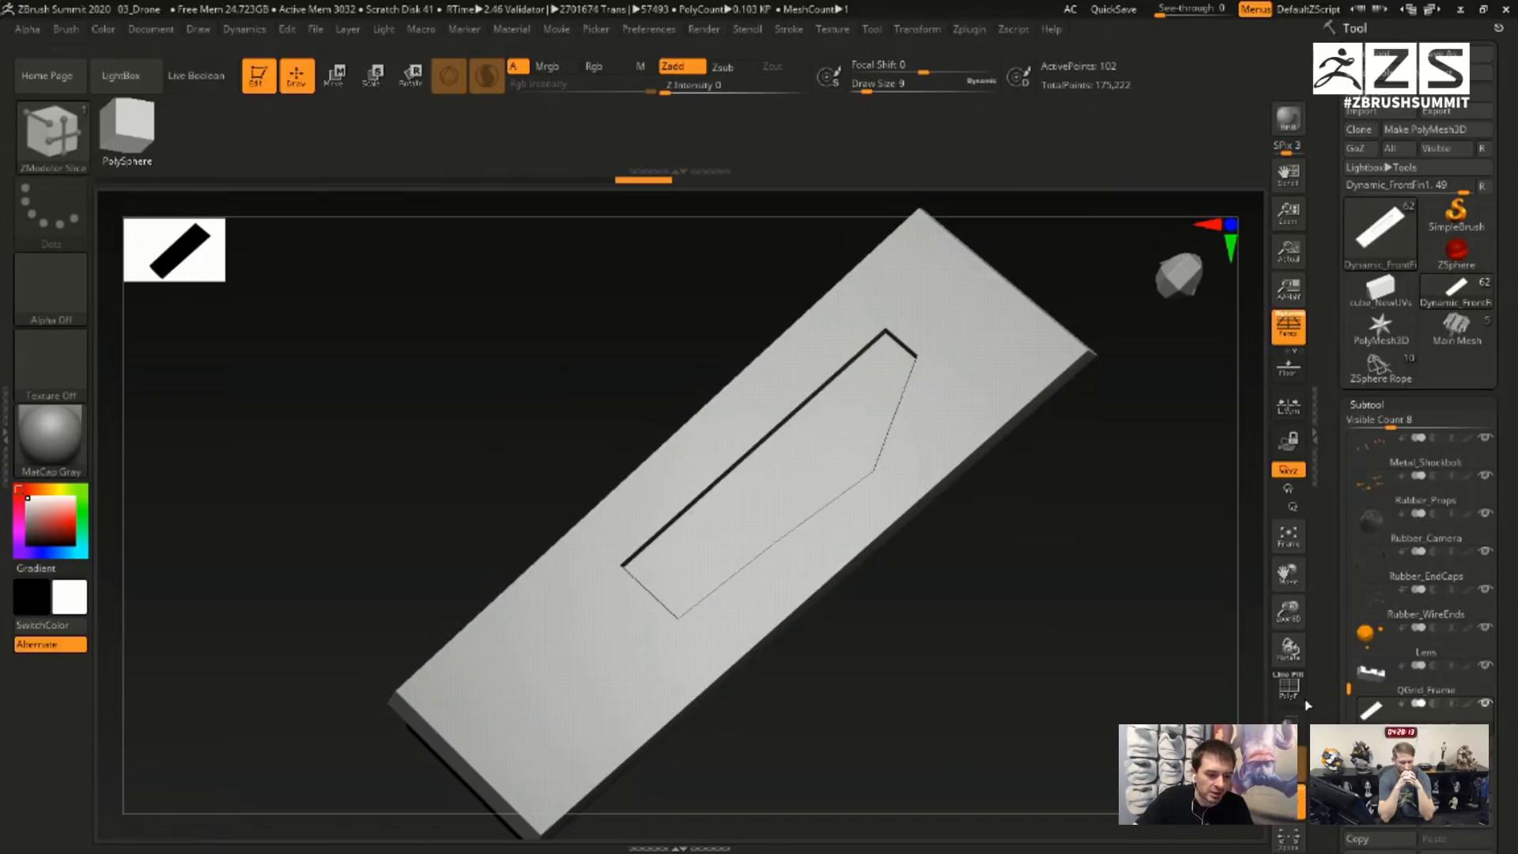
key(shift+f)
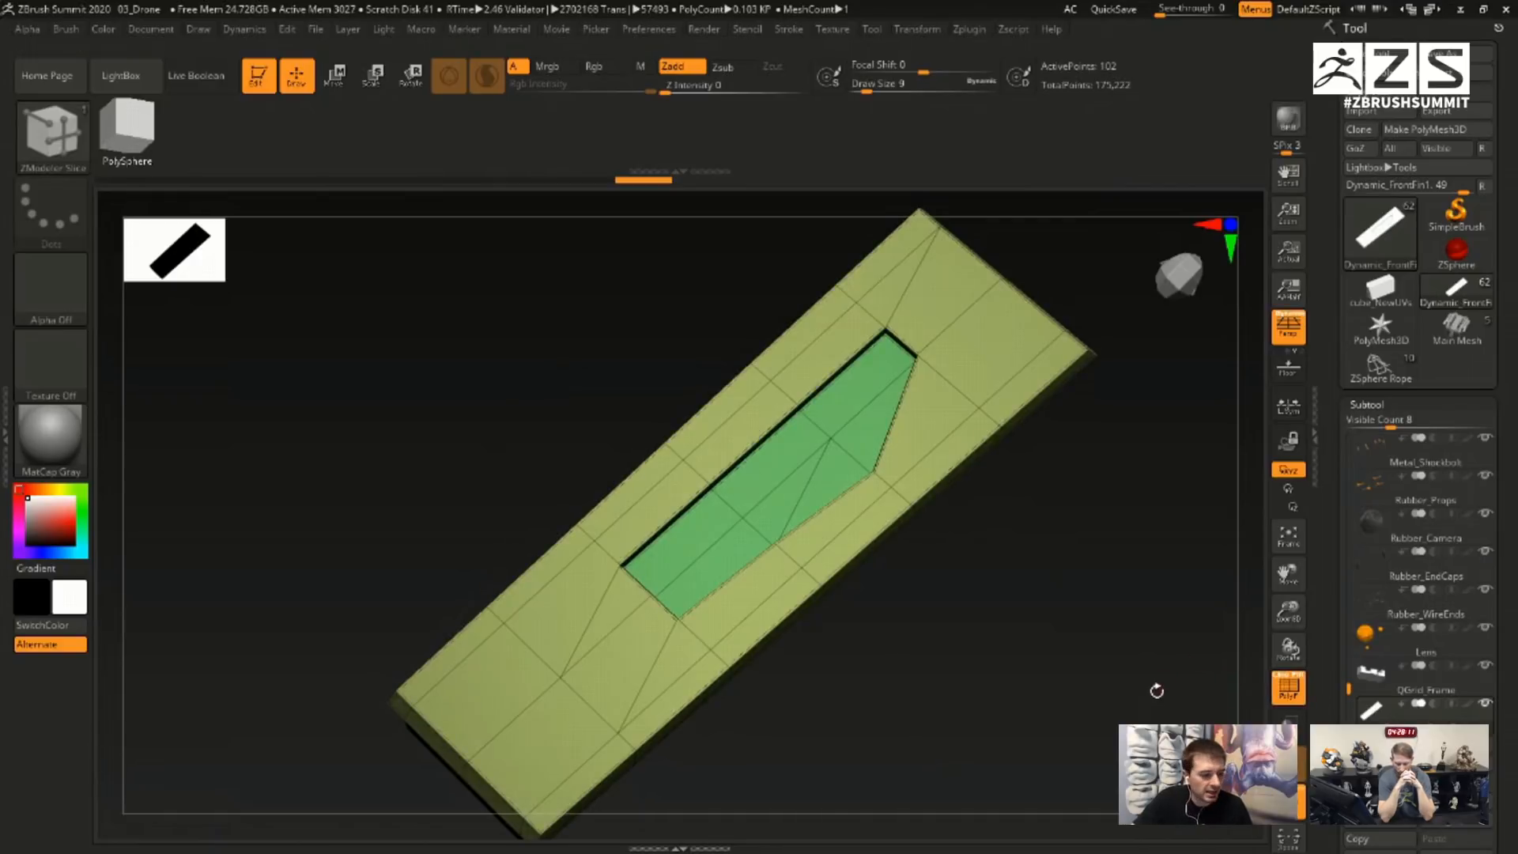
drag(1153, 677, 1146, 626)
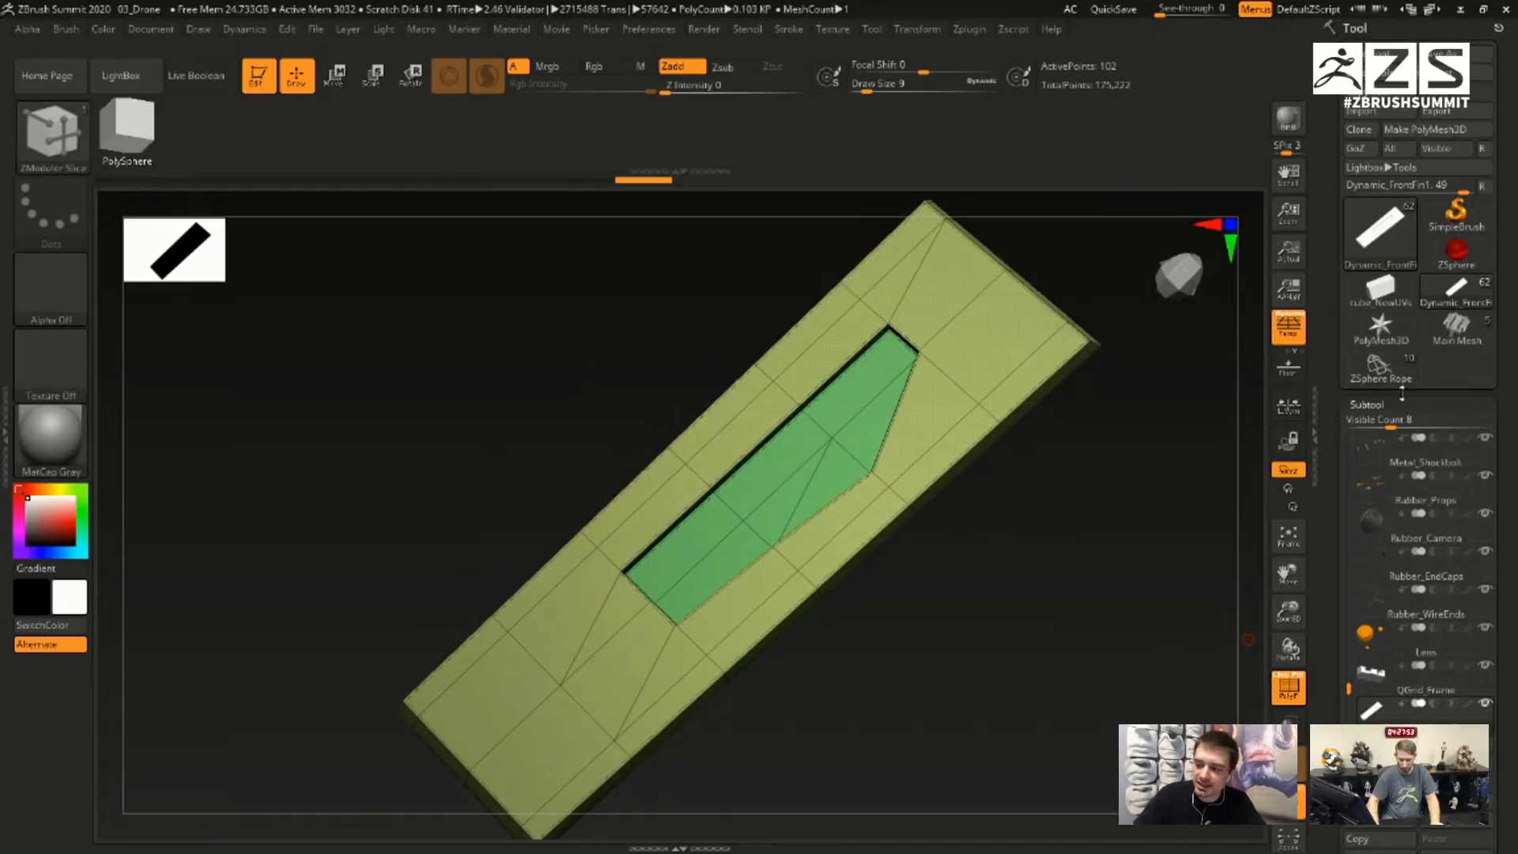
- Switch to the ZSphere Rope tool, frame it without the polyframe, and show the car and tree from the side
mouse_move(1393, 373)
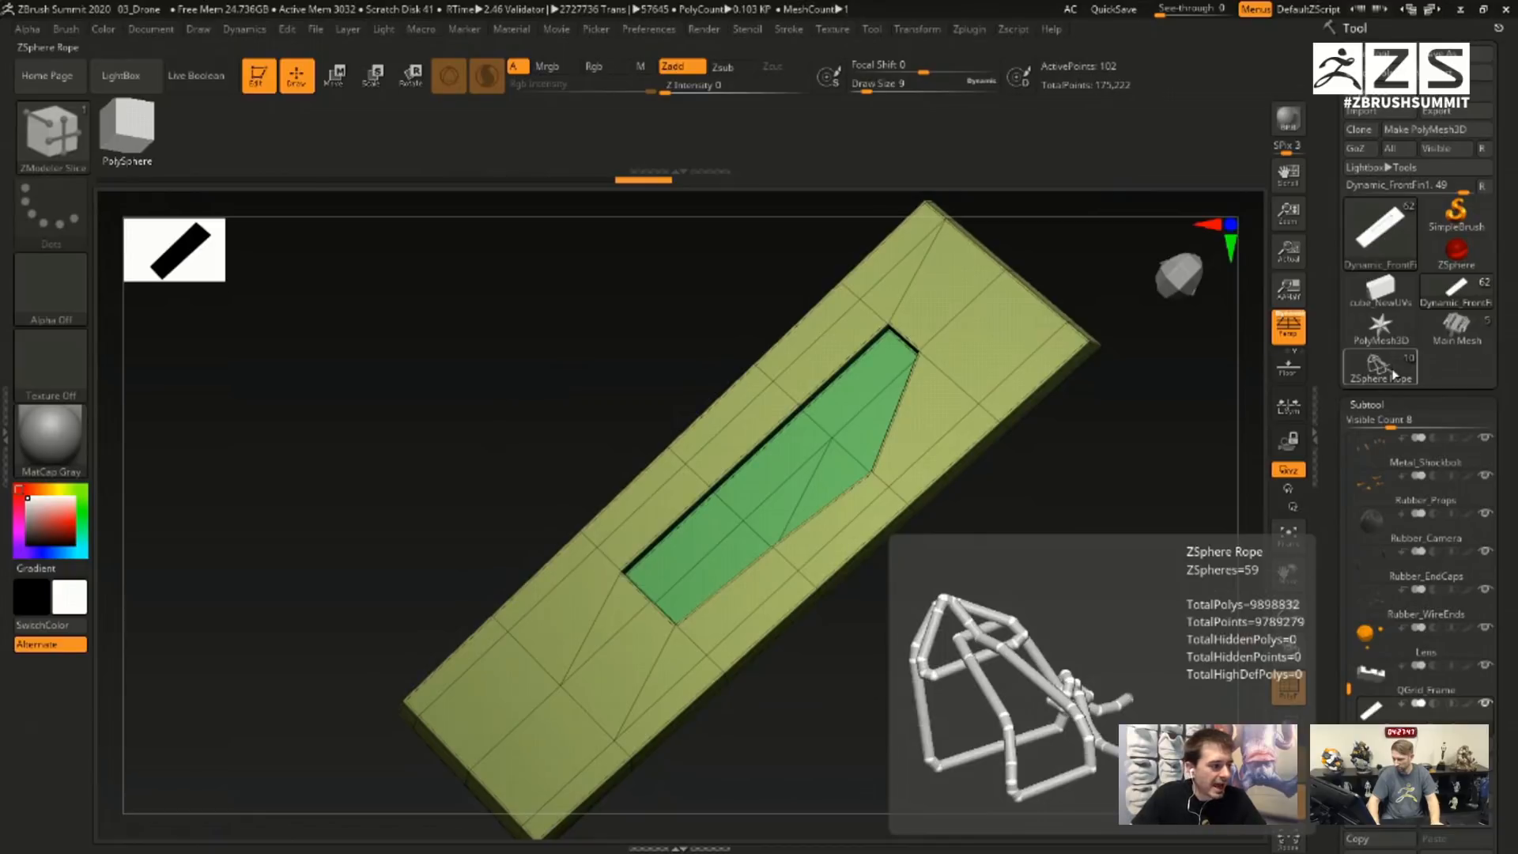
click(1392, 377)
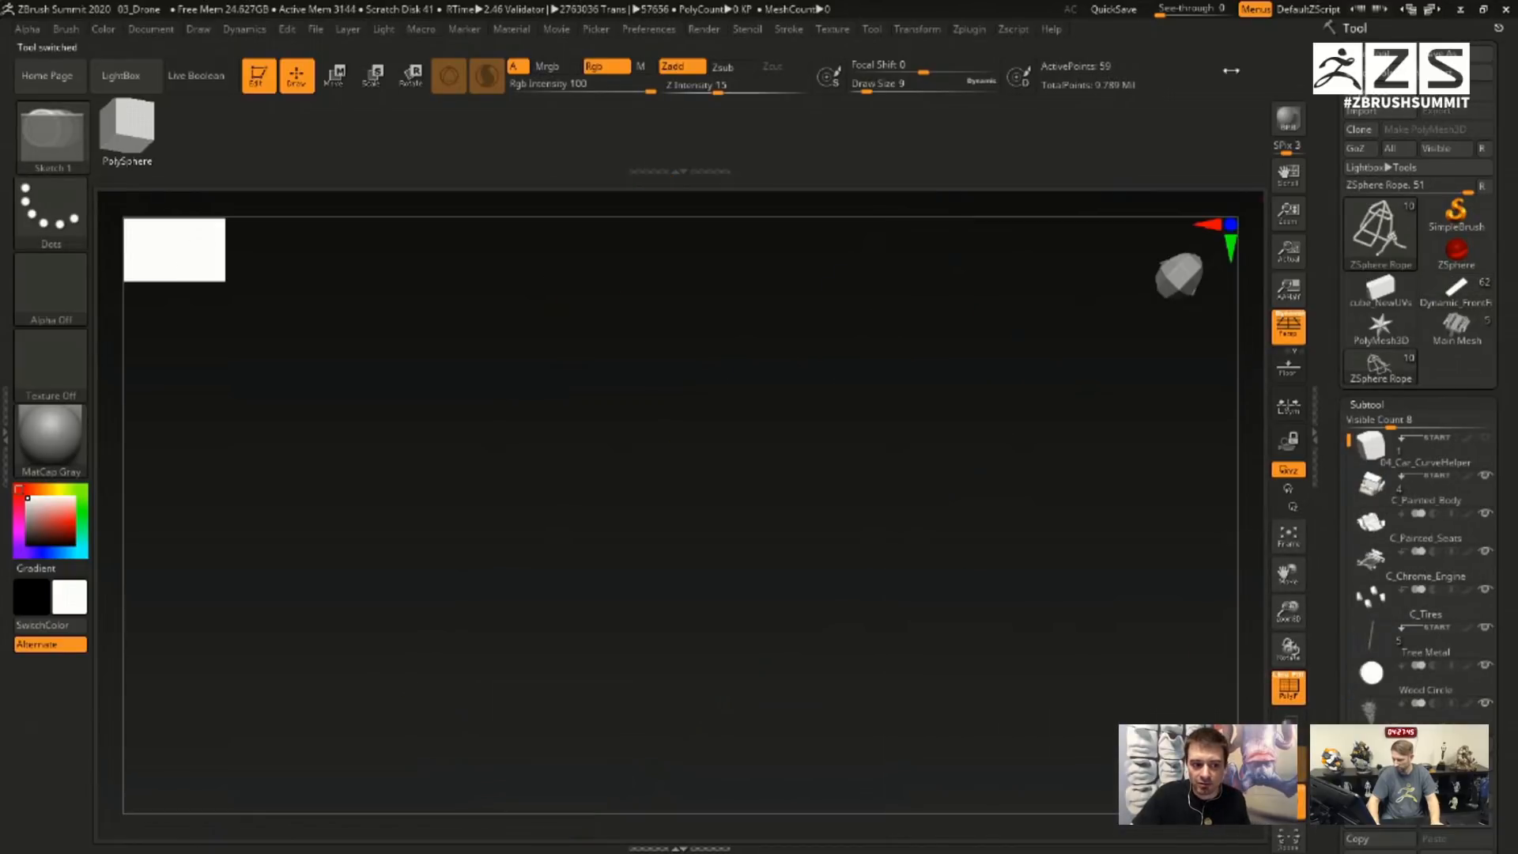
click(1288, 536)
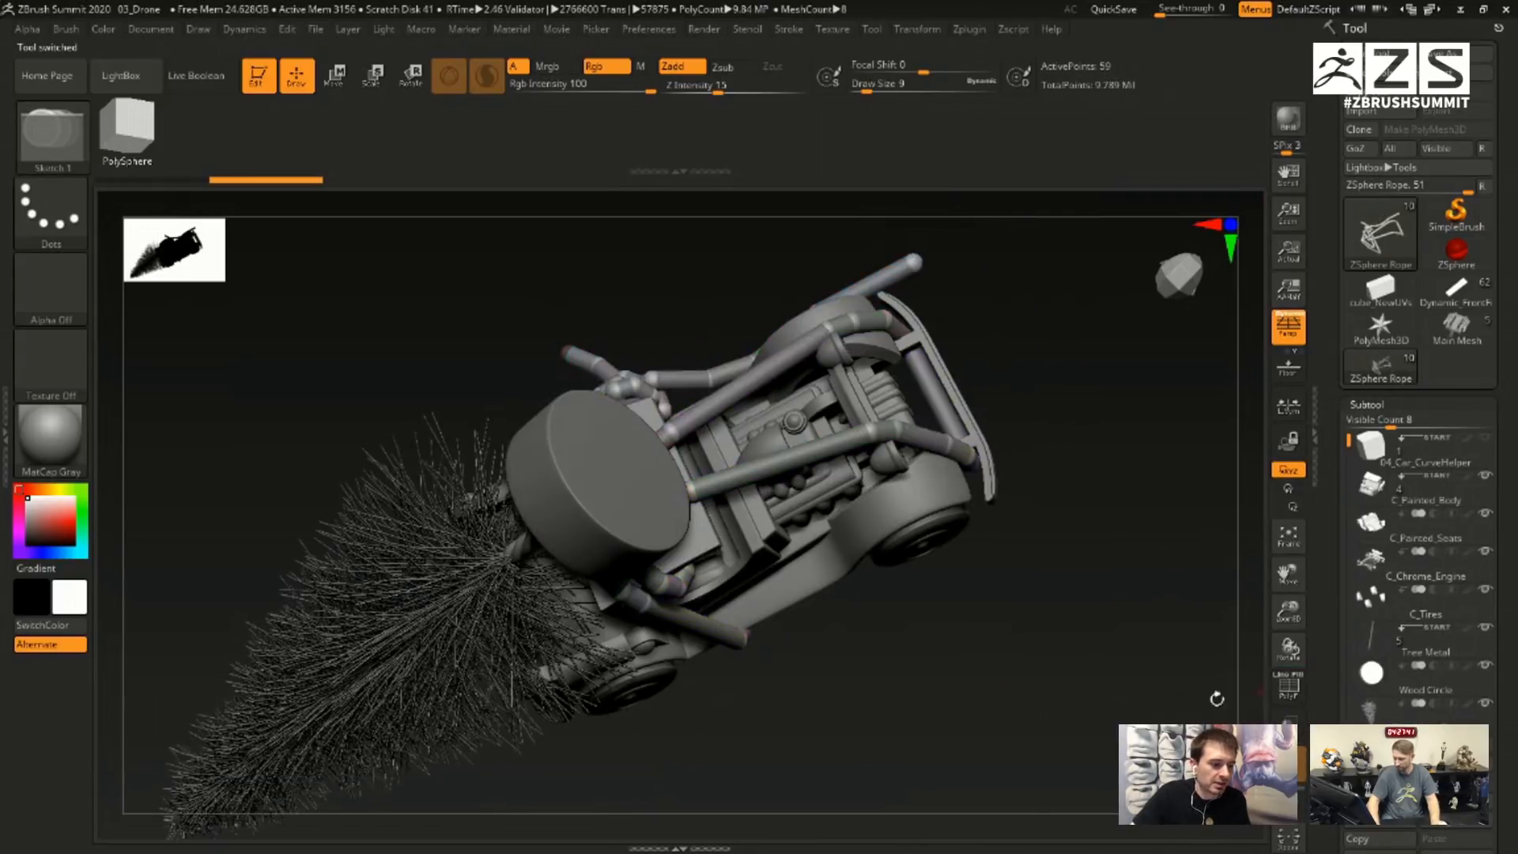
drag(1216, 699, 1051, 617)
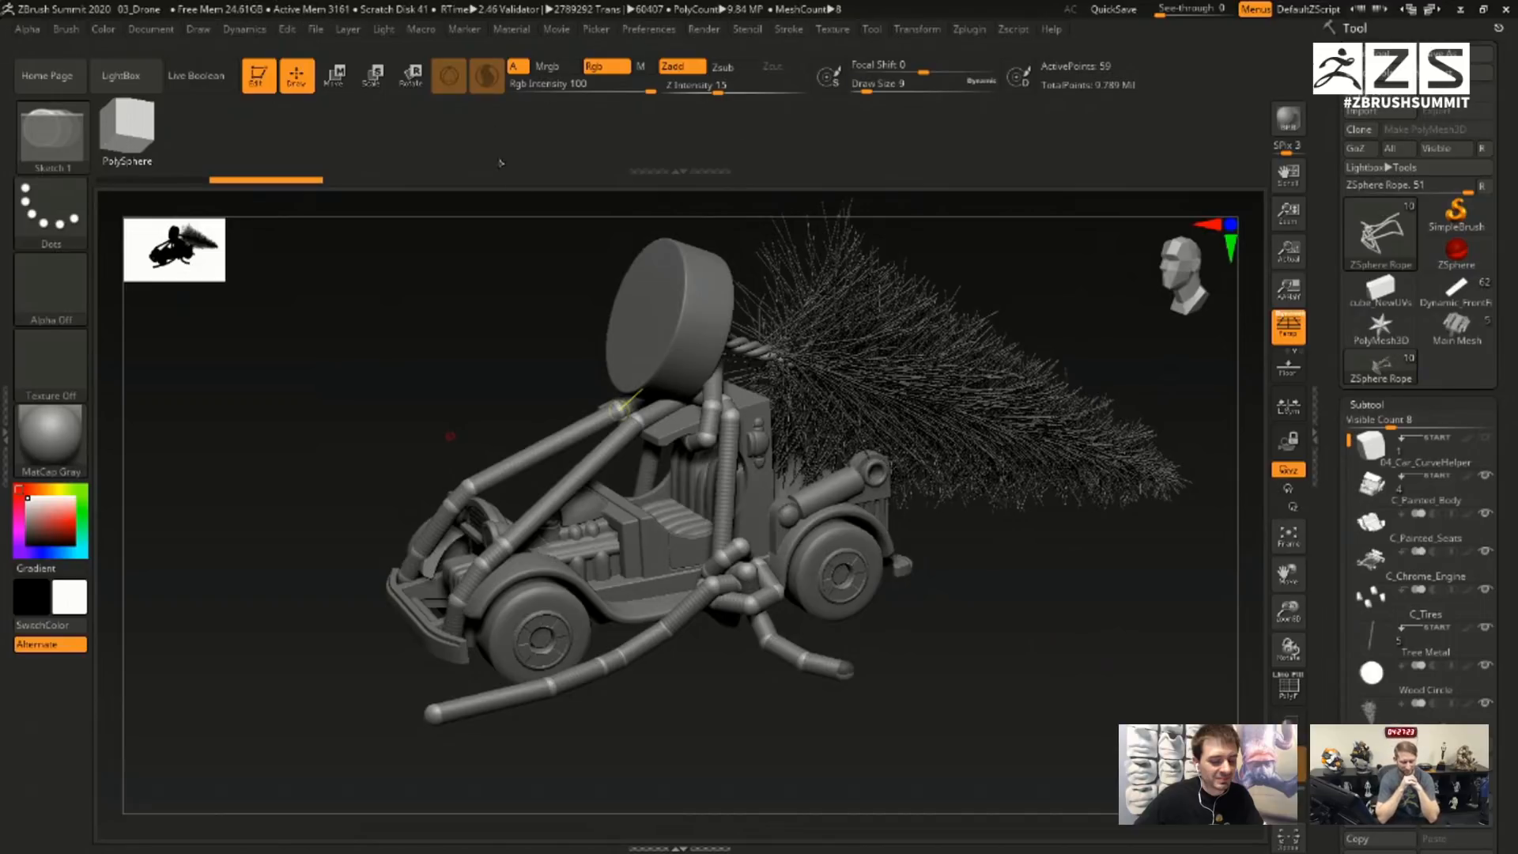
key(b)
key(b)
key(u)
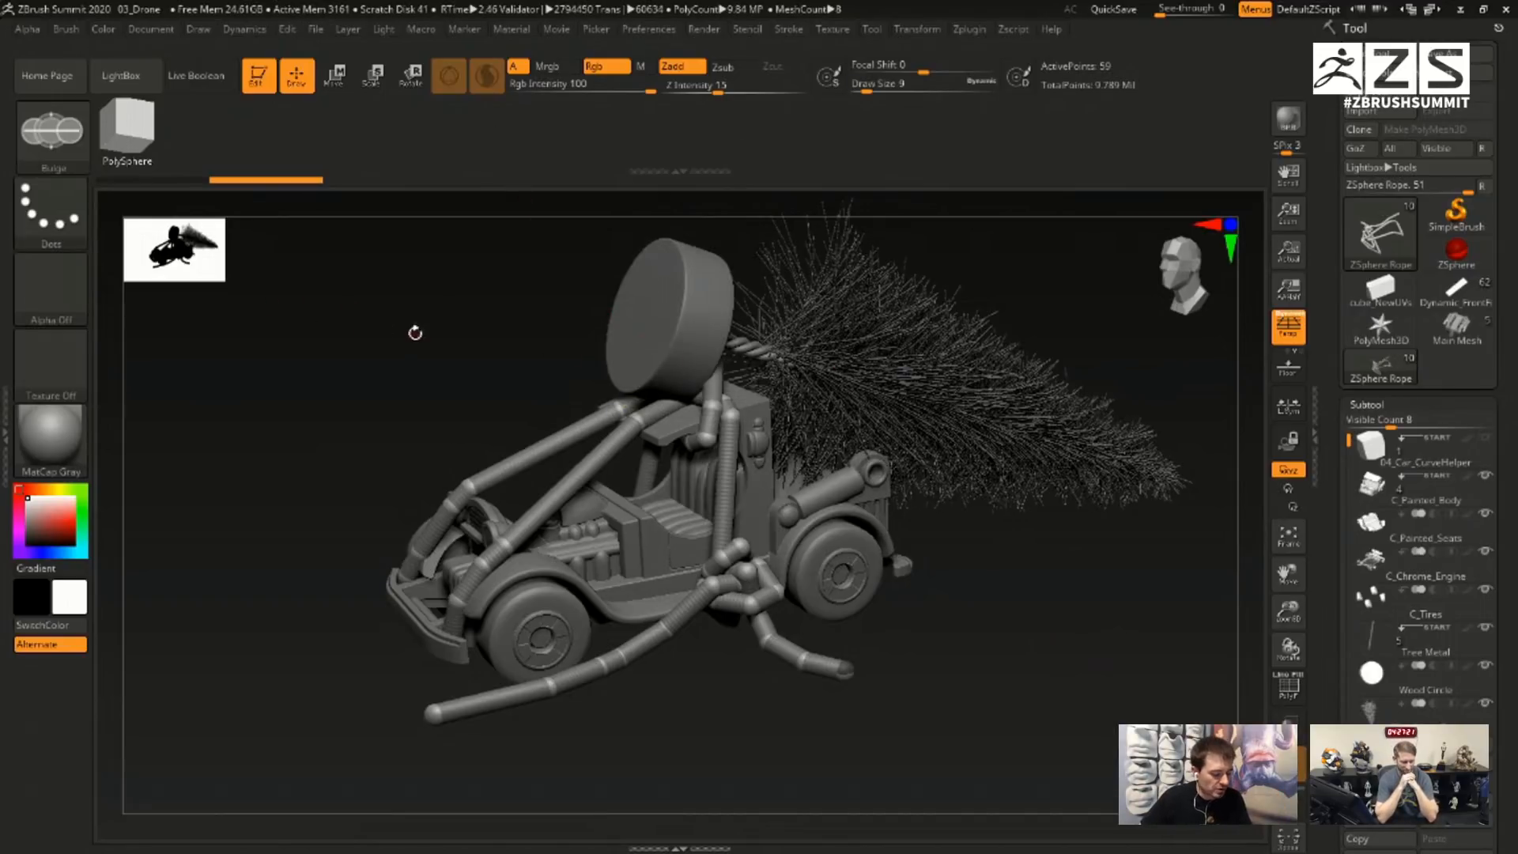
click(51, 133)
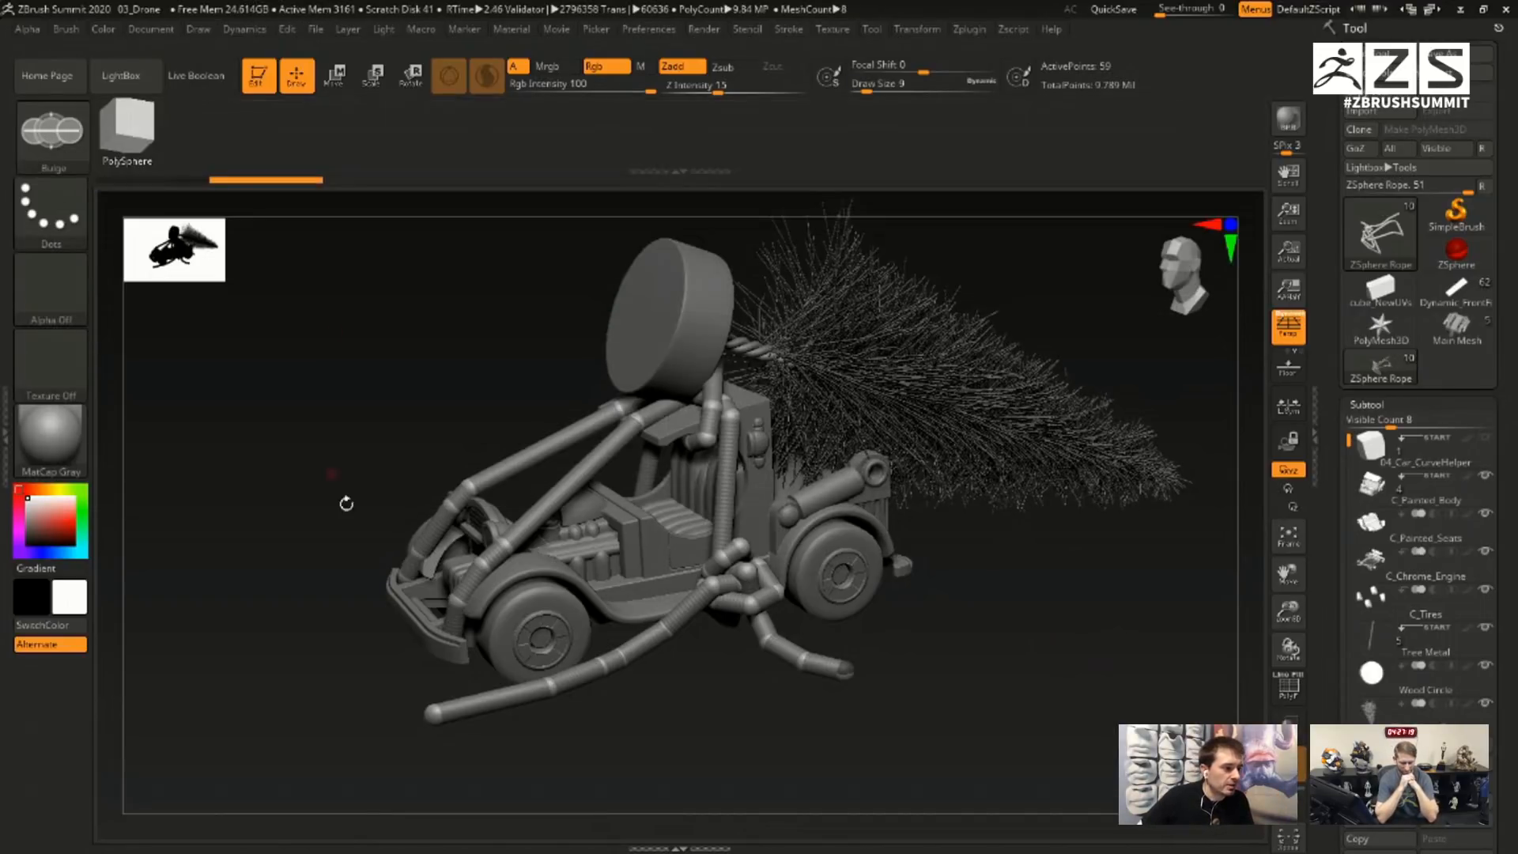
drag(399, 340, 396, 363)
key(t)
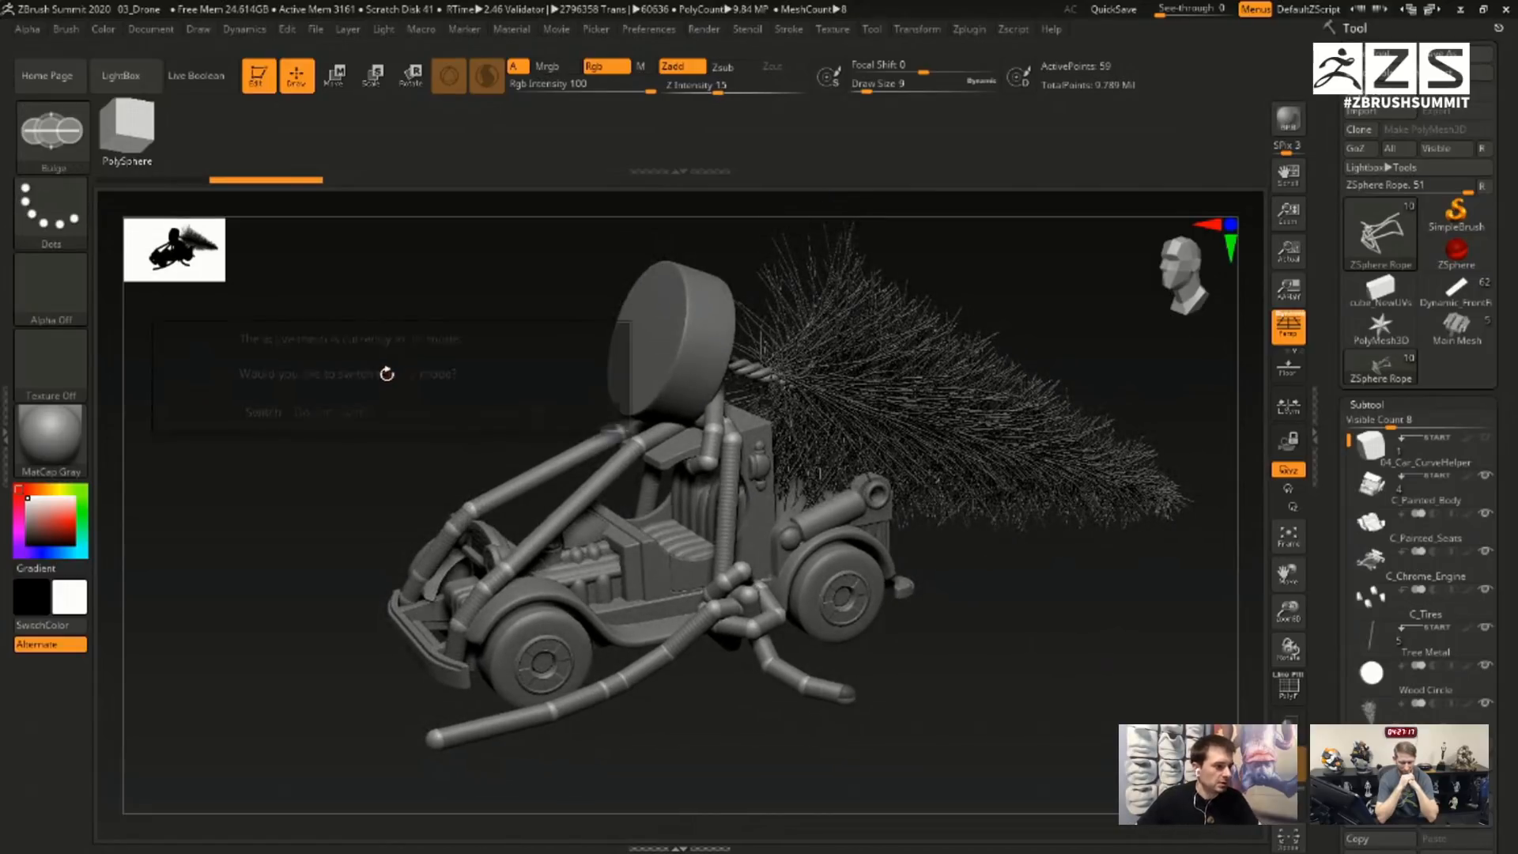
click(259, 412)
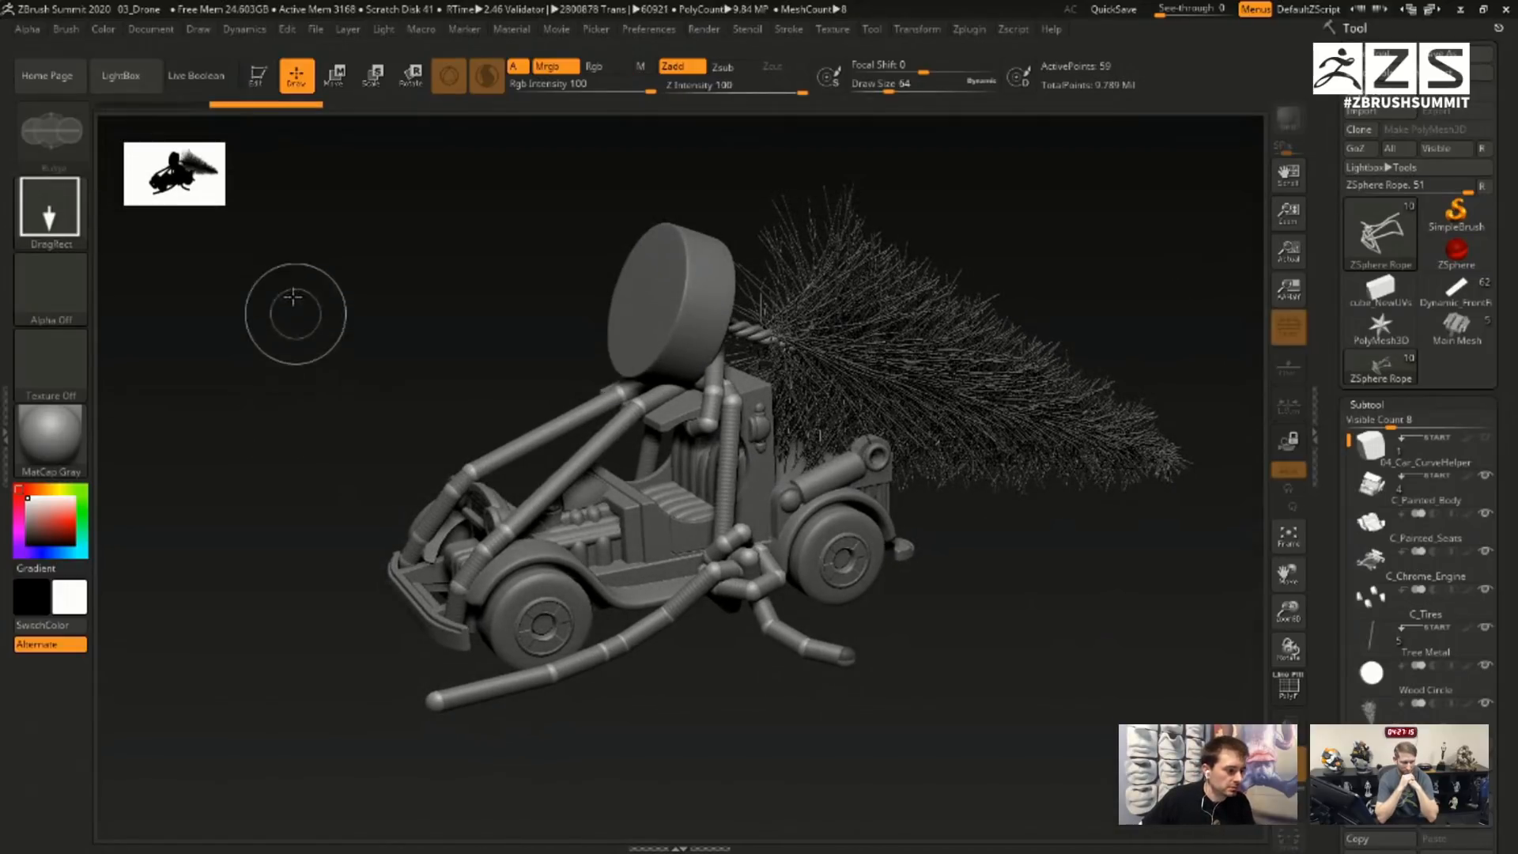
- Choose Smooth 2 as the sketching smoothing brush and reset all brushes
click(53, 164)
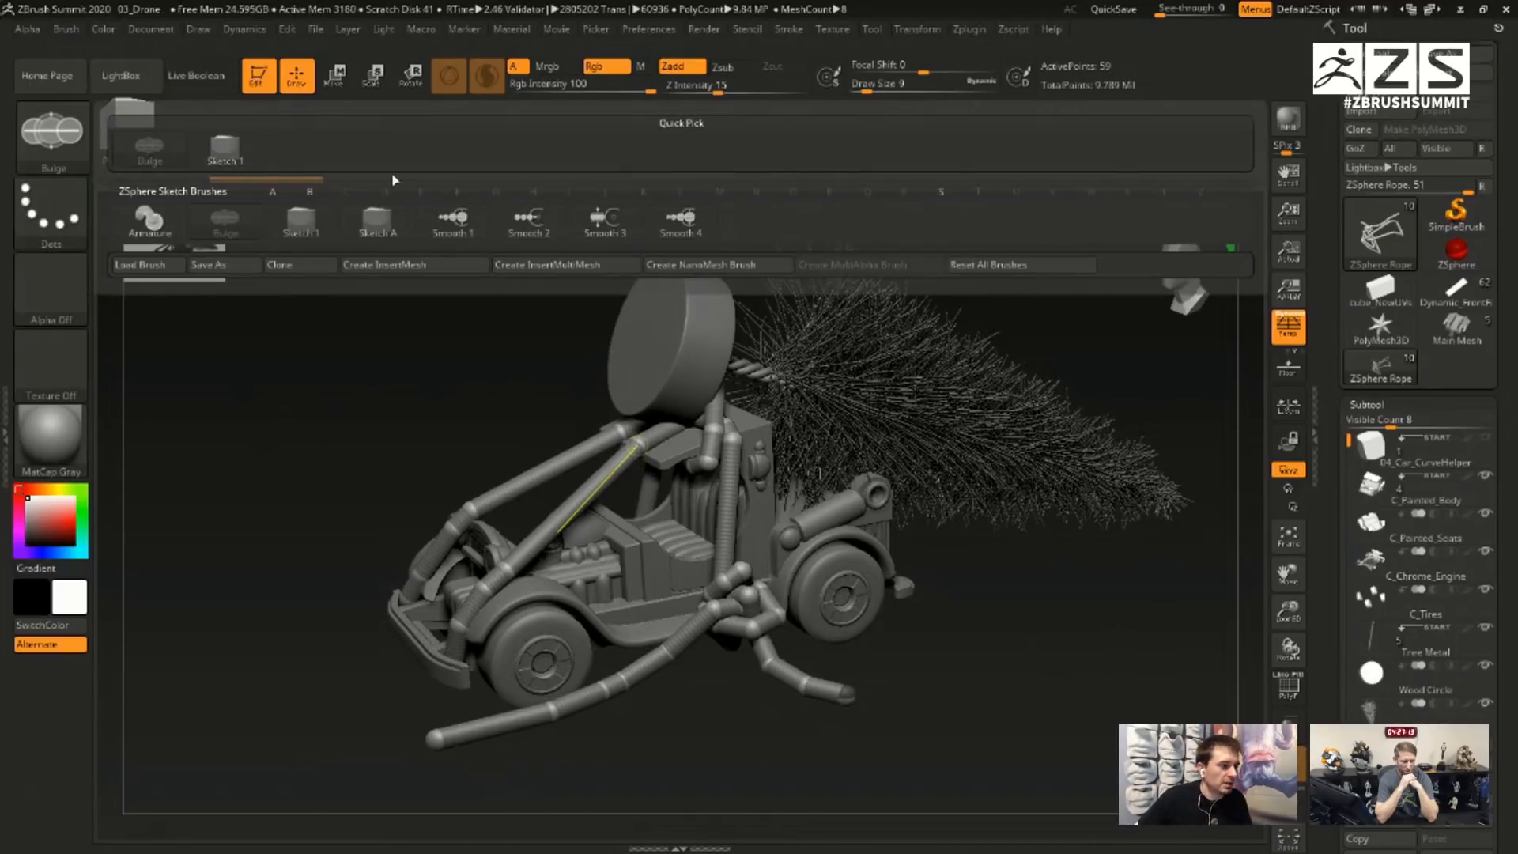
click(522, 222)
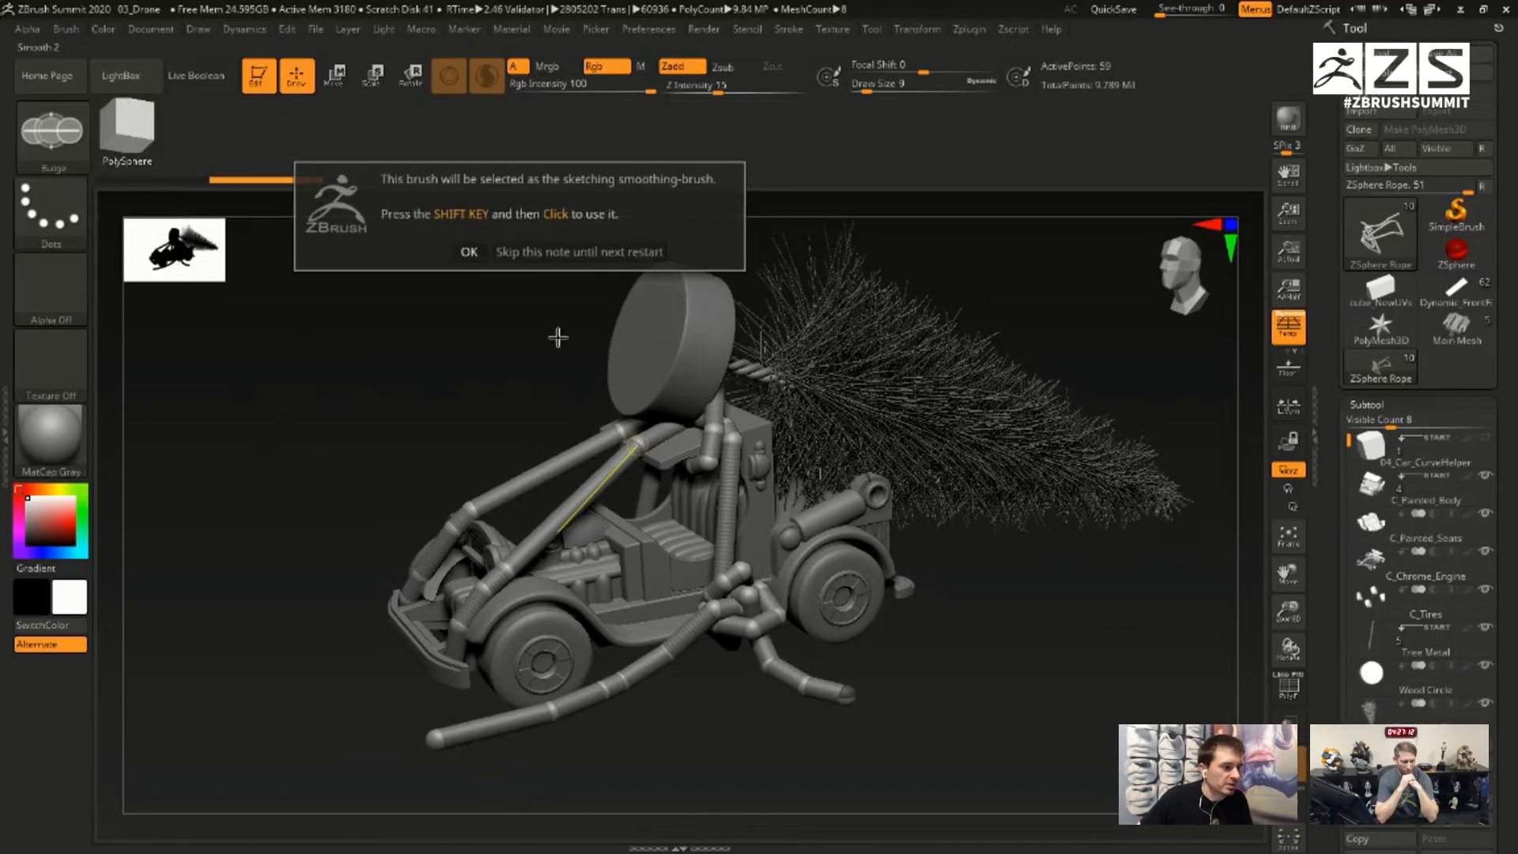
click(469, 250)
click(65, 29)
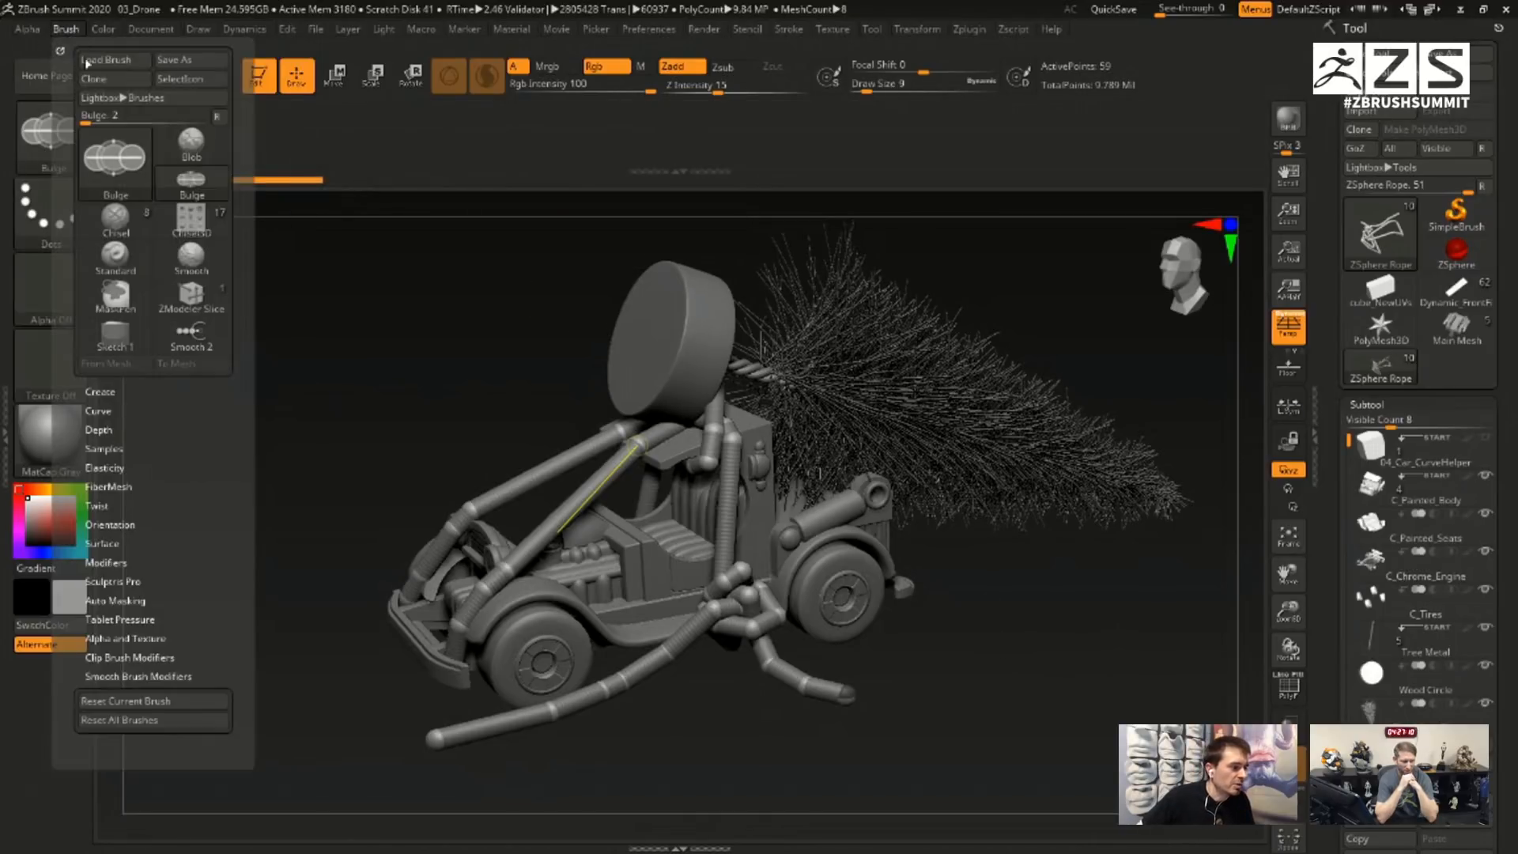
click(192, 721)
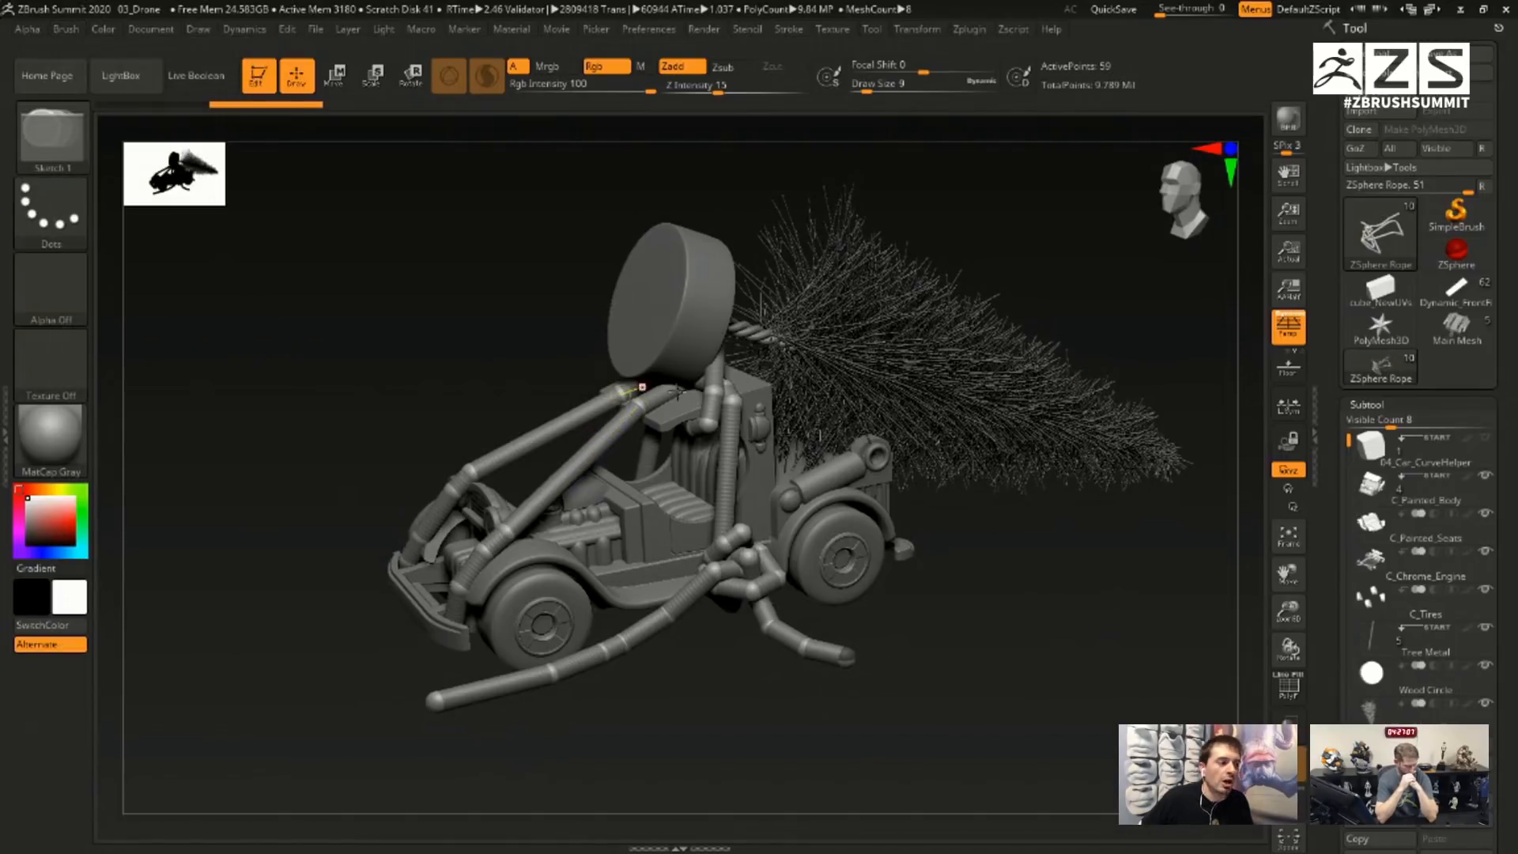
drag(1060, 599, 1072, 572)
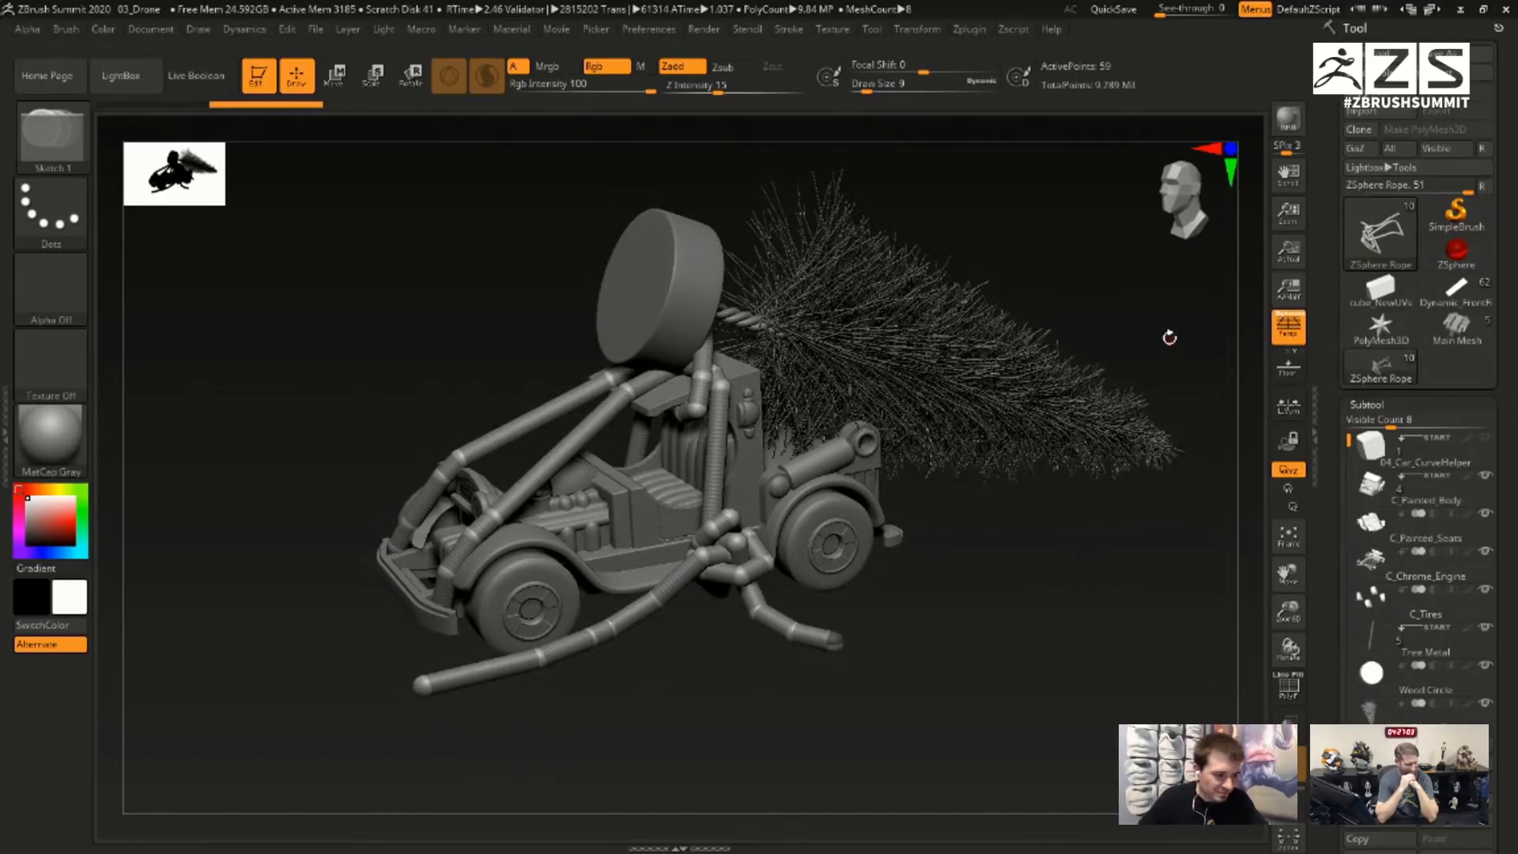
mouse_move(1066, 506)
mouse_down()
mouse_move(1040, 525)
mouse_move(1035, 502)
mouse_up()
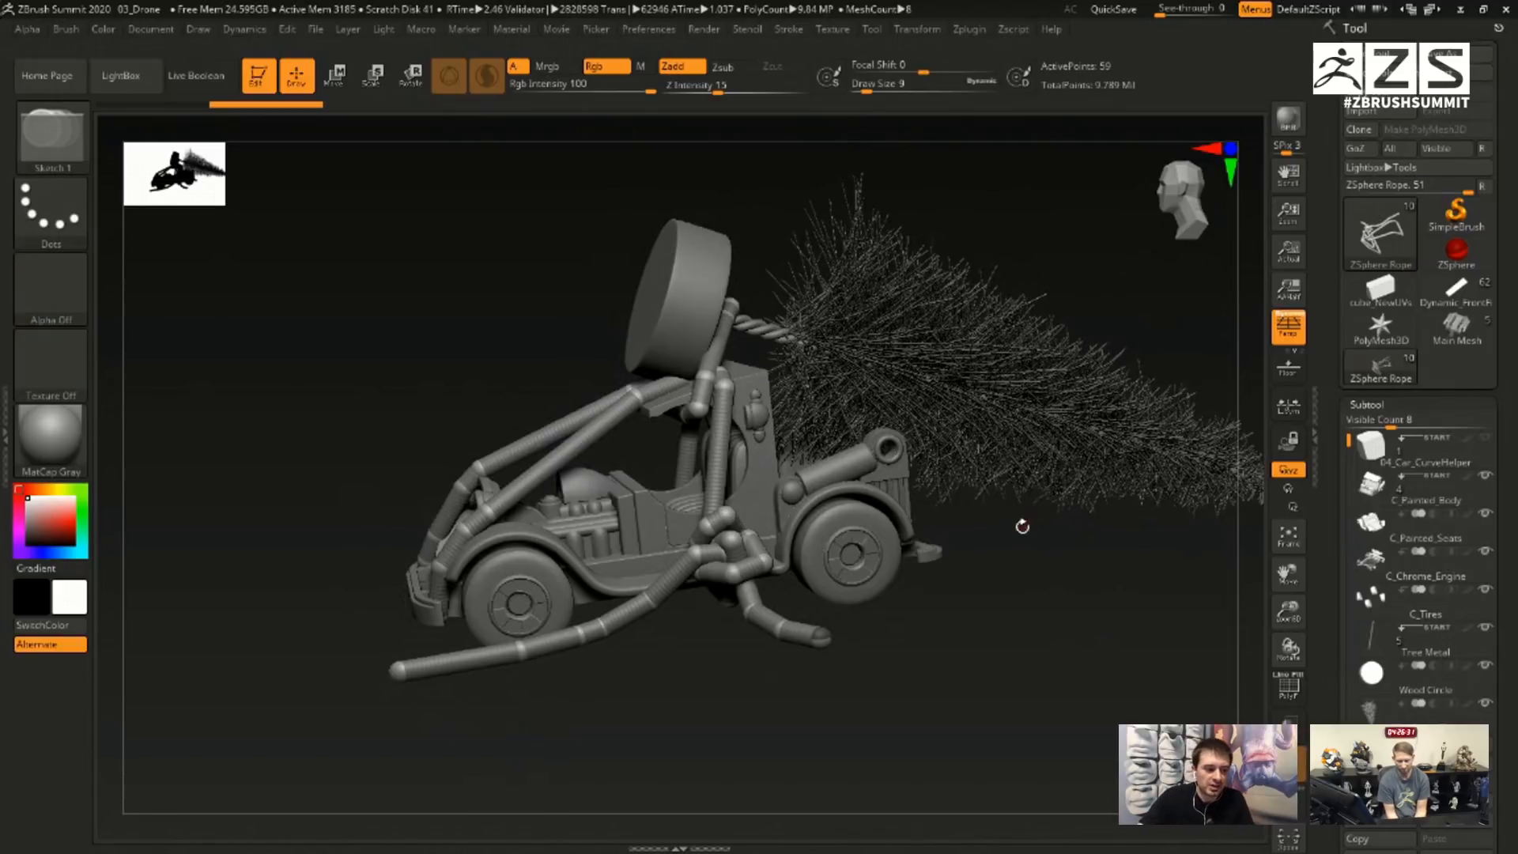
drag(1049, 551, 1059, 563)
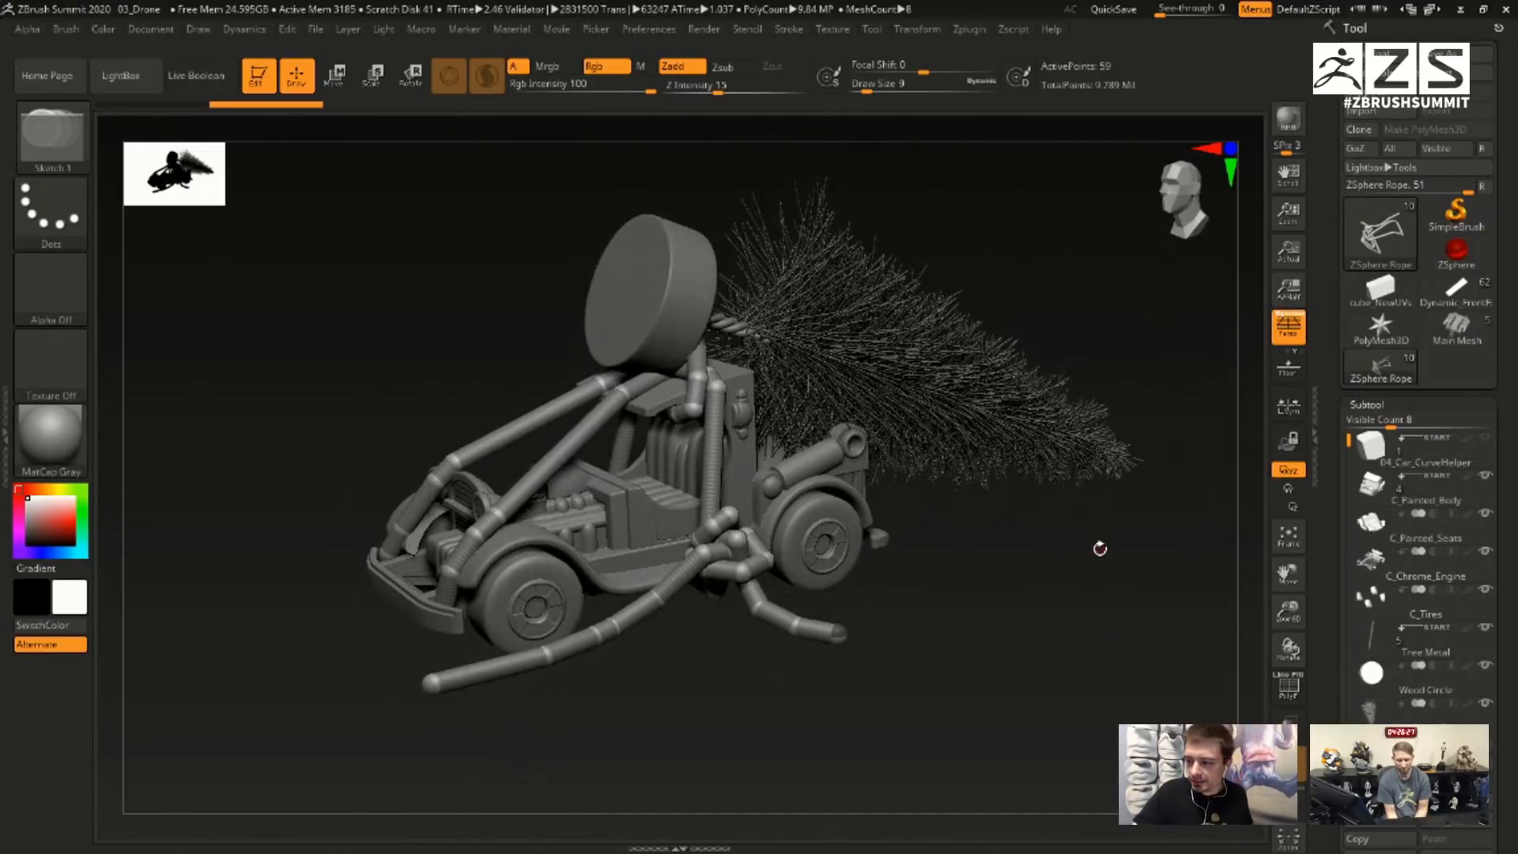
drag(1090, 545, 1081, 577)
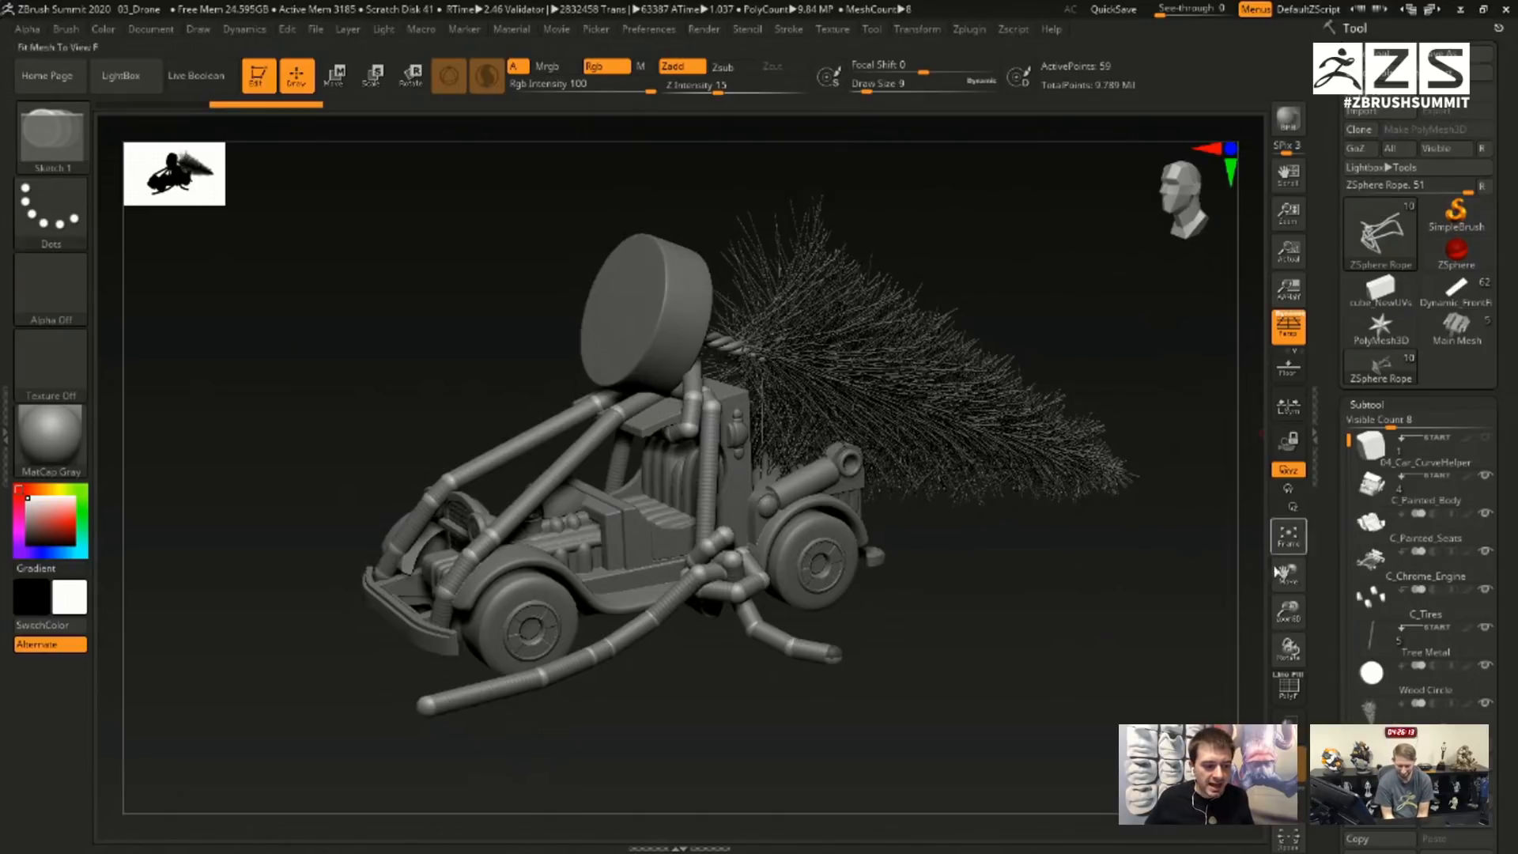
- Isolate the ZSphere rope from the other subtools with Solo and switch to Move mode to try its spheres
click(1288, 799)
mouse_move(1023, 542)
mouse_down()
mouse_move(963, 607)
mouse_move(1009, 580)
mouse_up()
mouse_move(788, 697)
mouse_down()
mouse_move(814, 698)
mouse_move(821, 718)
mouse_move(968, 605)
mouse_move(860, 705)
mouse_up()
key(ctrl+z)
key(w)
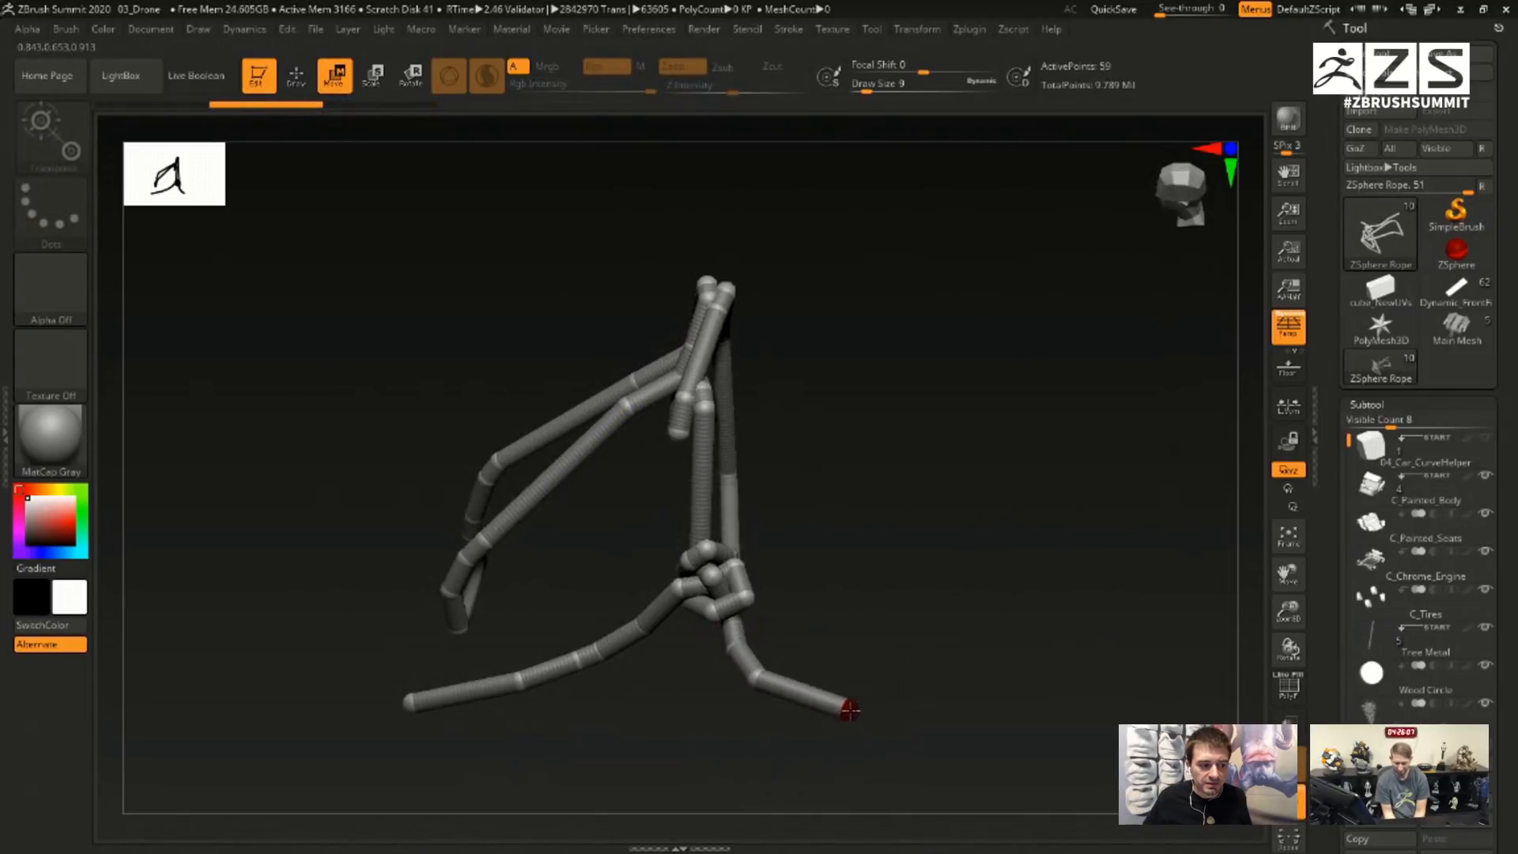
drag(980, 585, 991, 542)
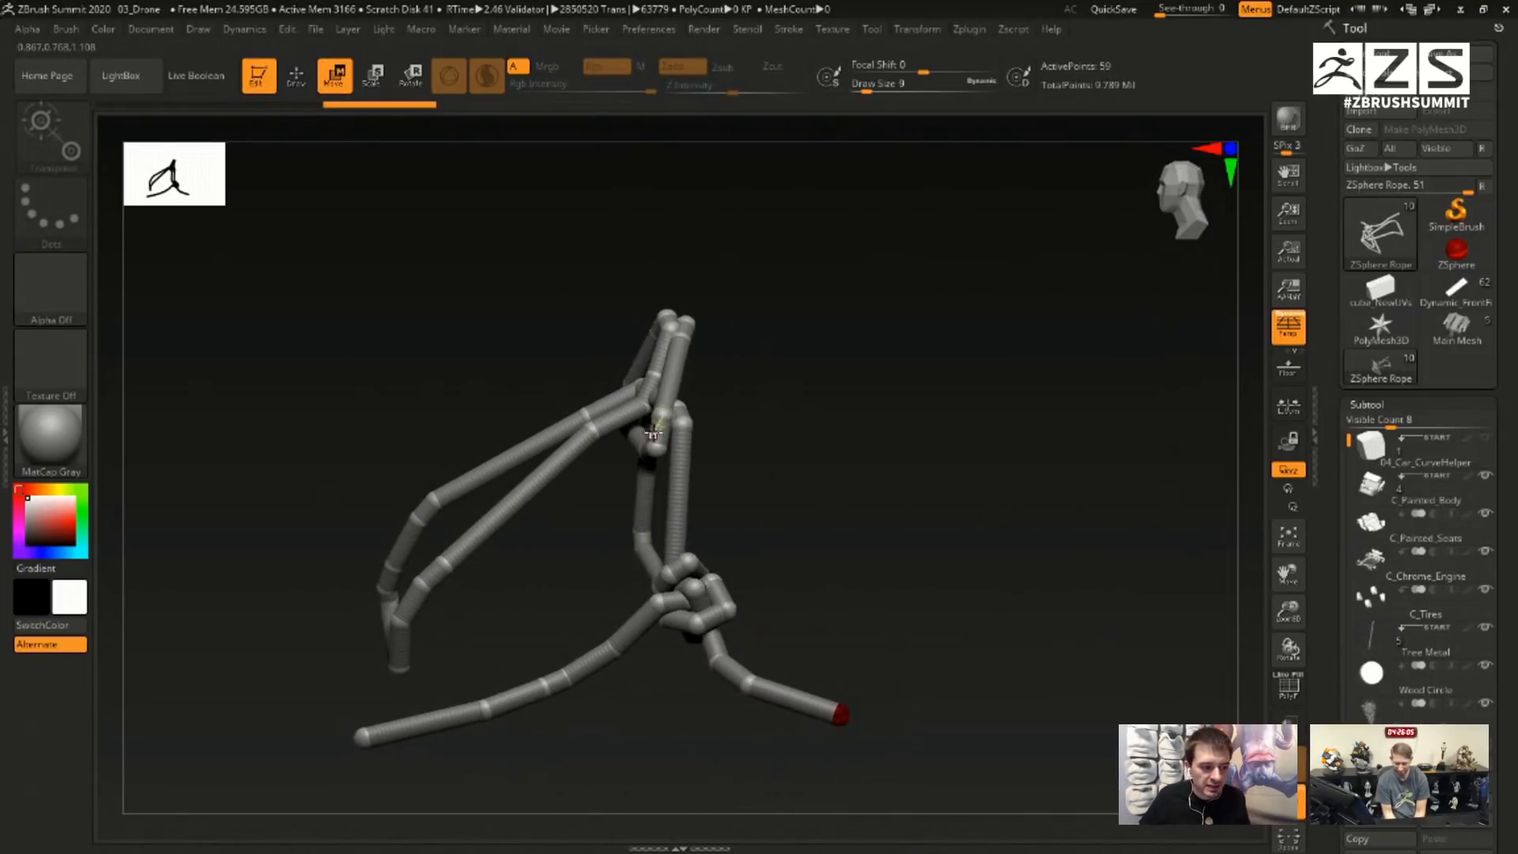
drag(681, 432, 674, 434)
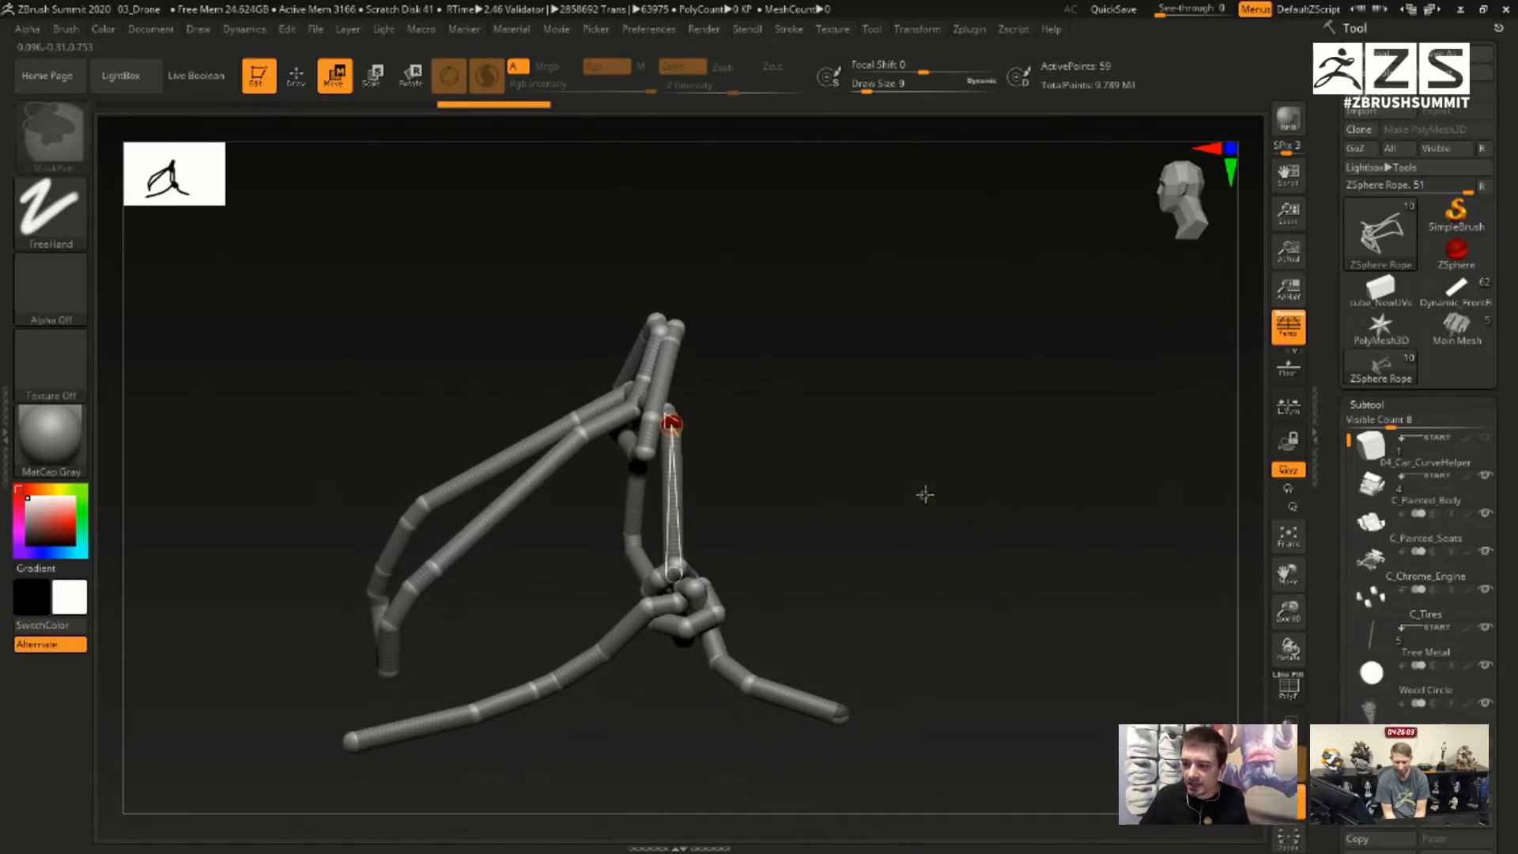
drag(925, 494, 915, 441)
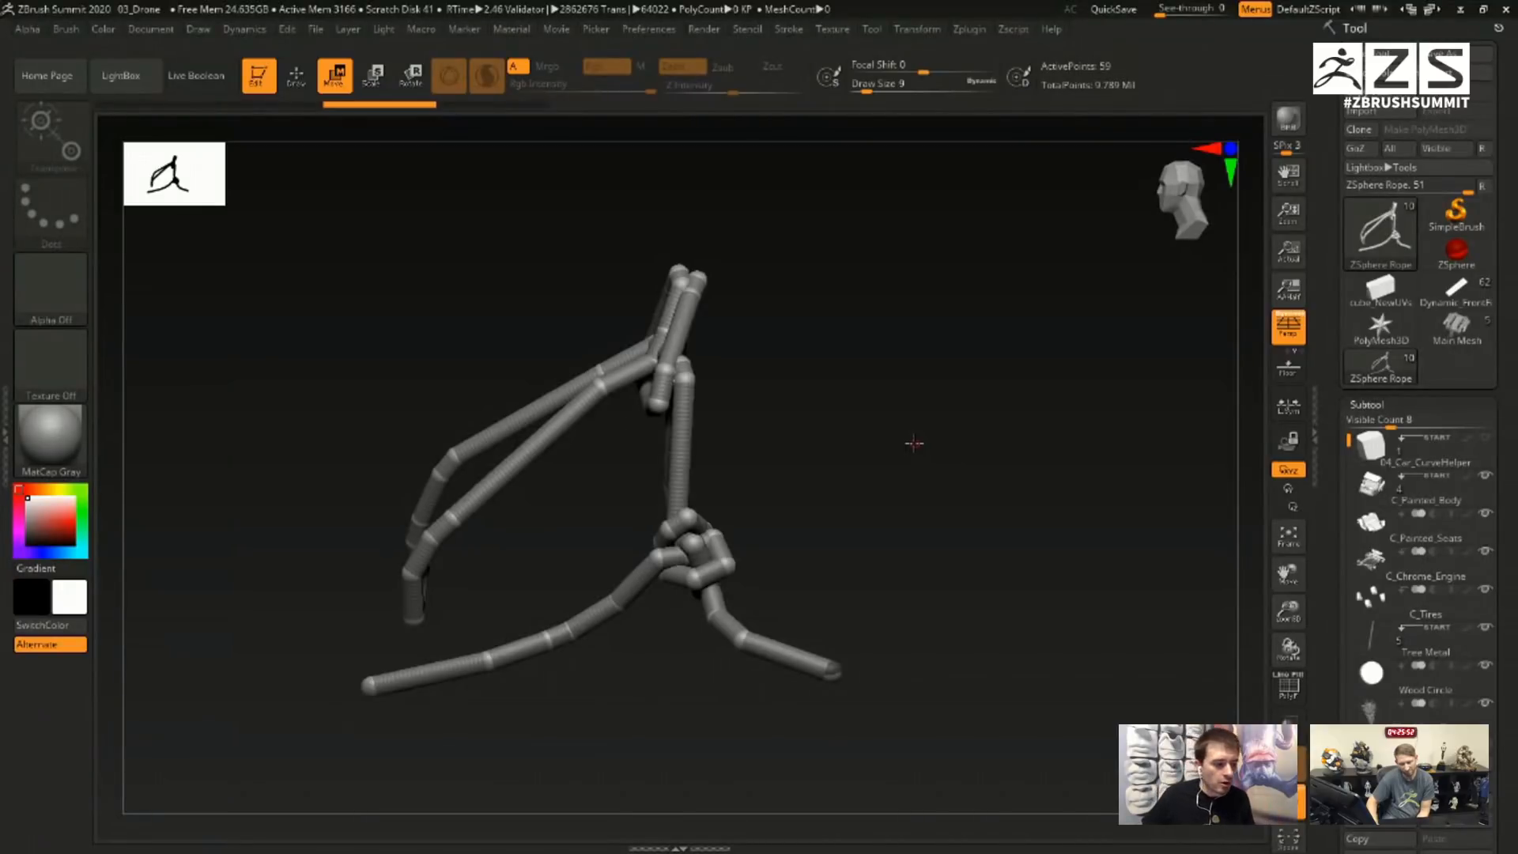
- Inspect the isolated ZSphere rope from several angles and turn Solo off to show the car and tree
mouse_move(607, 405)
mouse_down()
mouse_move(571, 396)
mouse_move(581, 444)
mouse_move(586, 416)
mouse_up()
drag(847, 401, 874, 370)
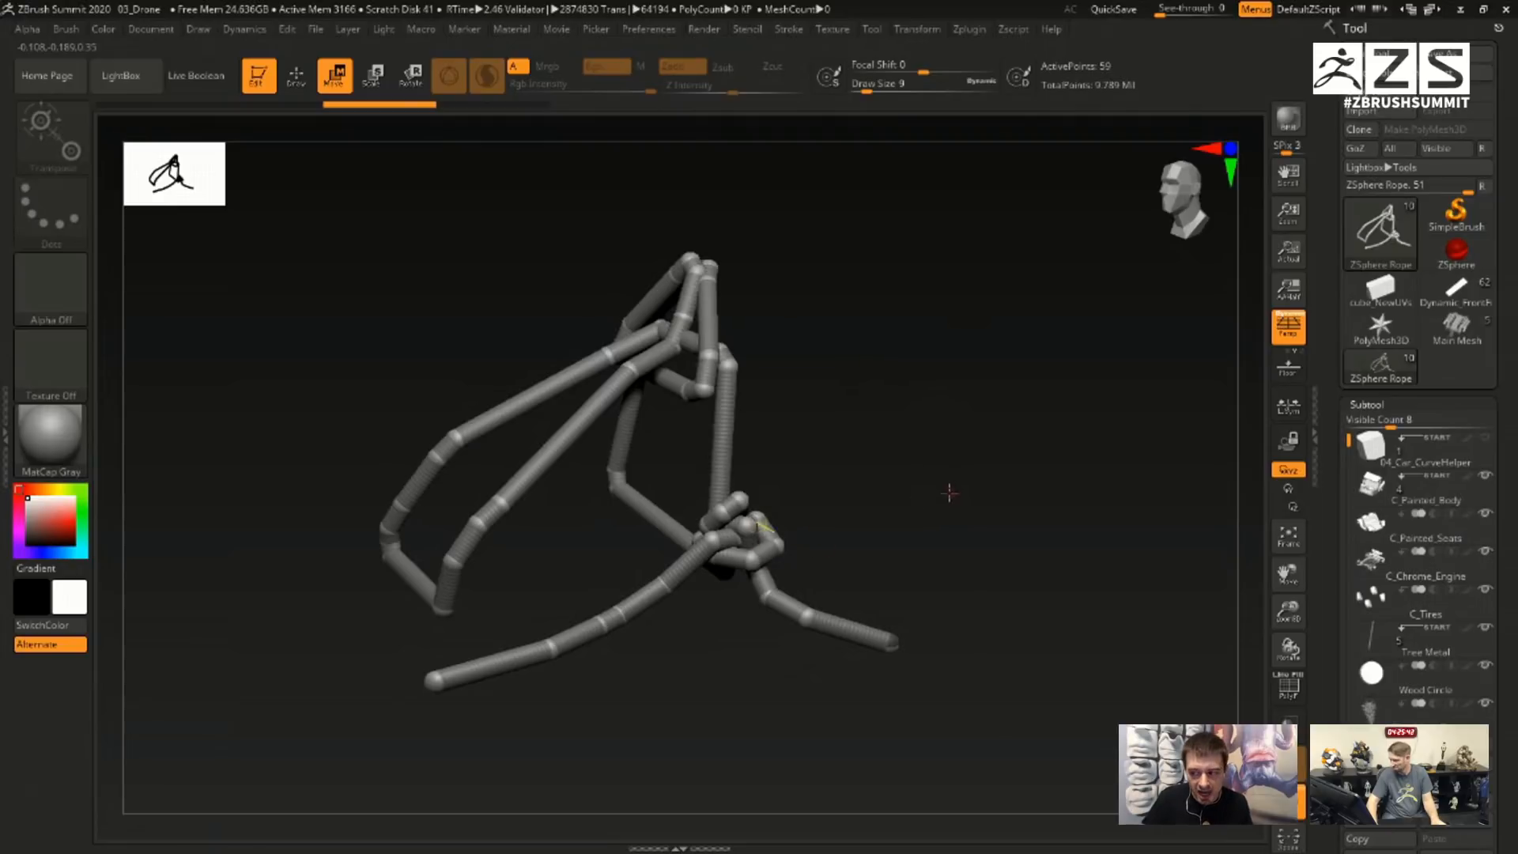
drag(945, 494, 931, 479)
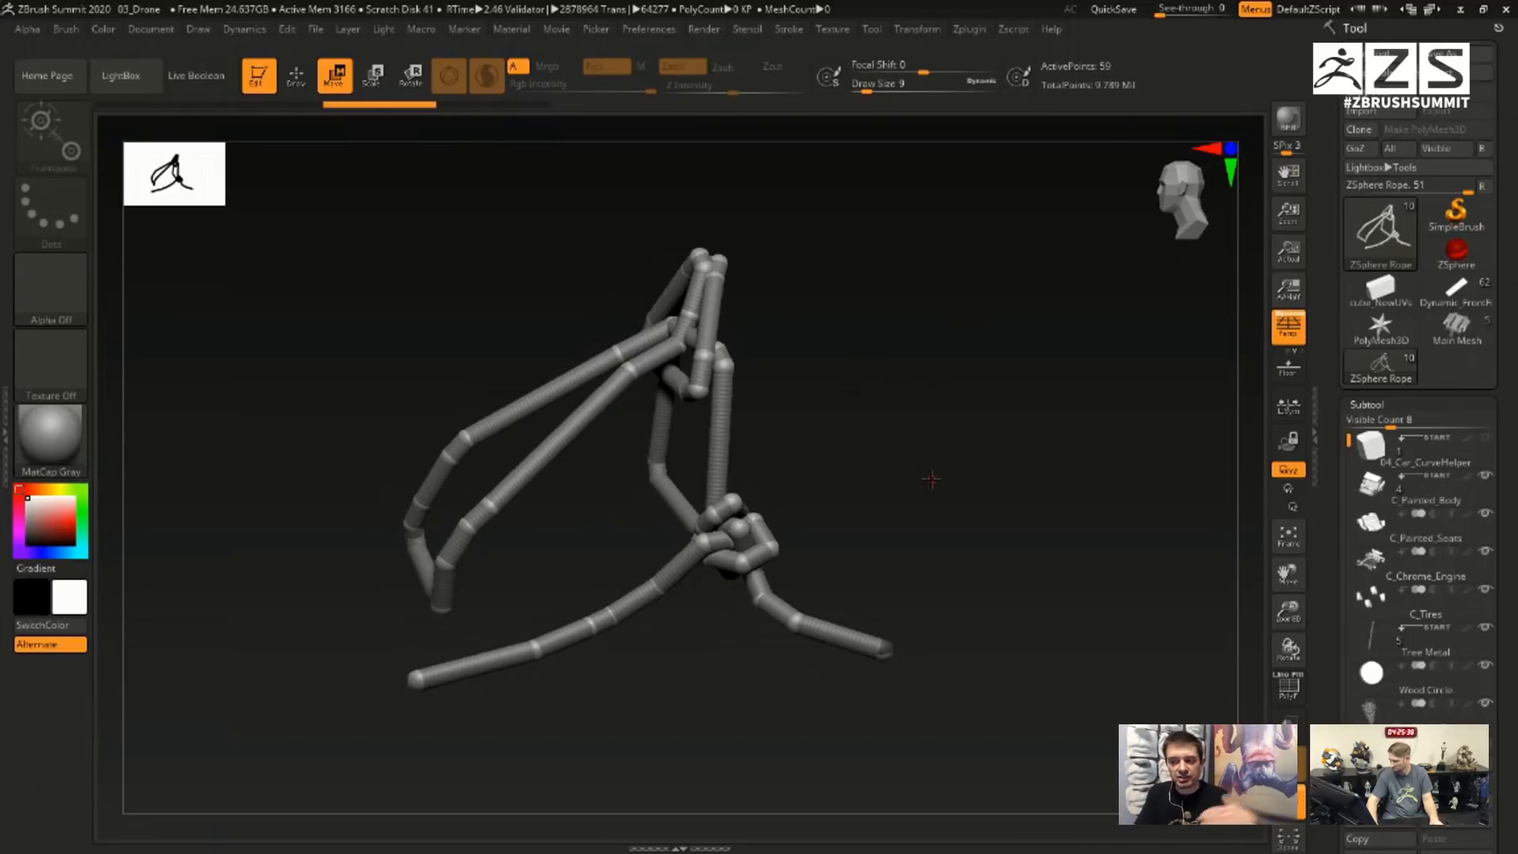
click(1292, 801)
- Copy the rope's ZSphere chain with Curves Helper
click(794, 31)
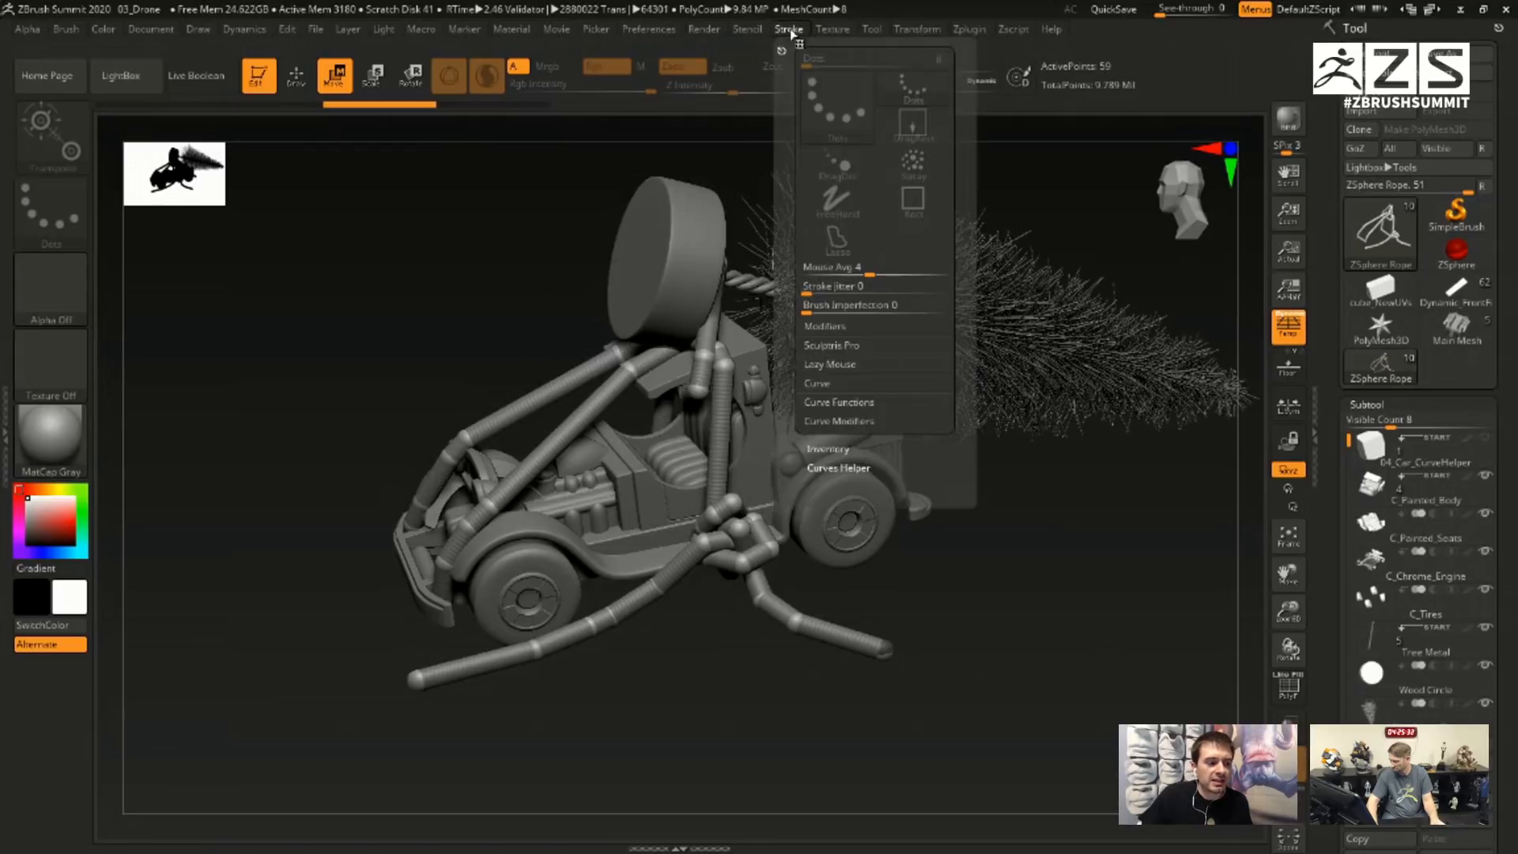
click(849, 470)
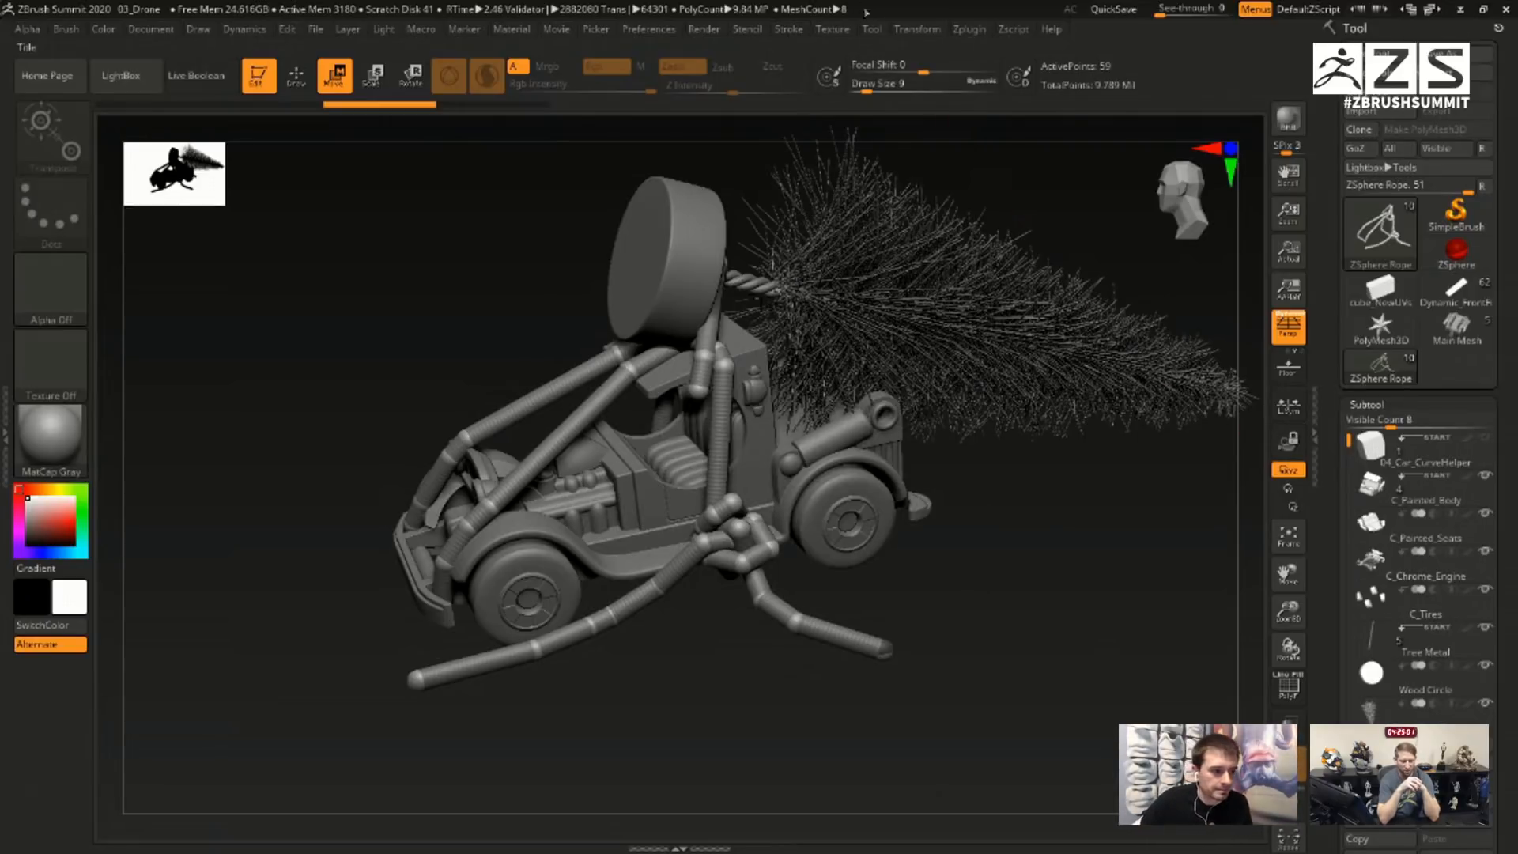
click(826, 32)
click(789, 30)
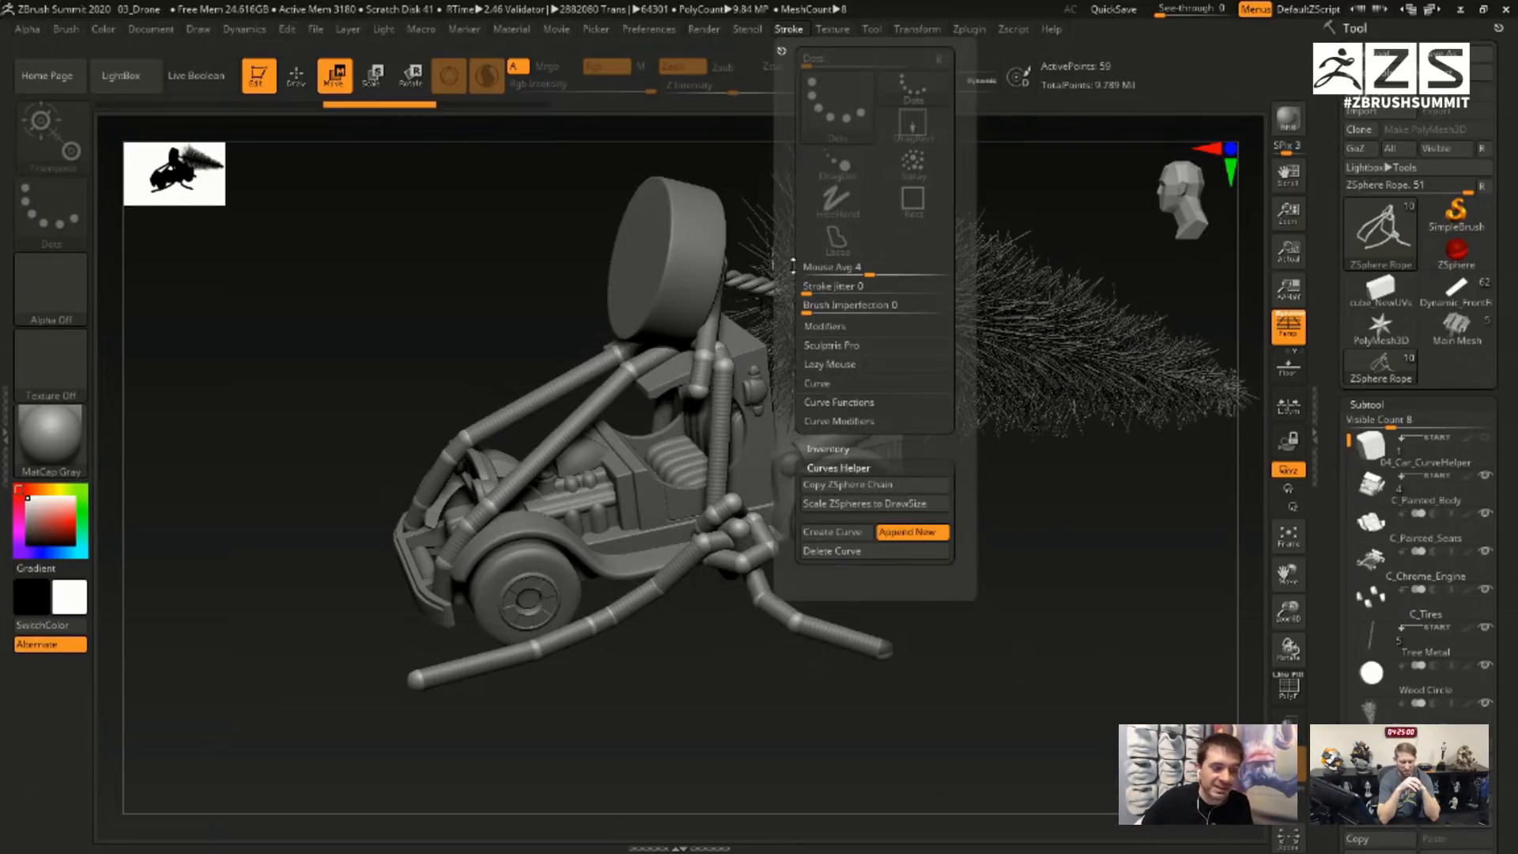
click(858, 500)
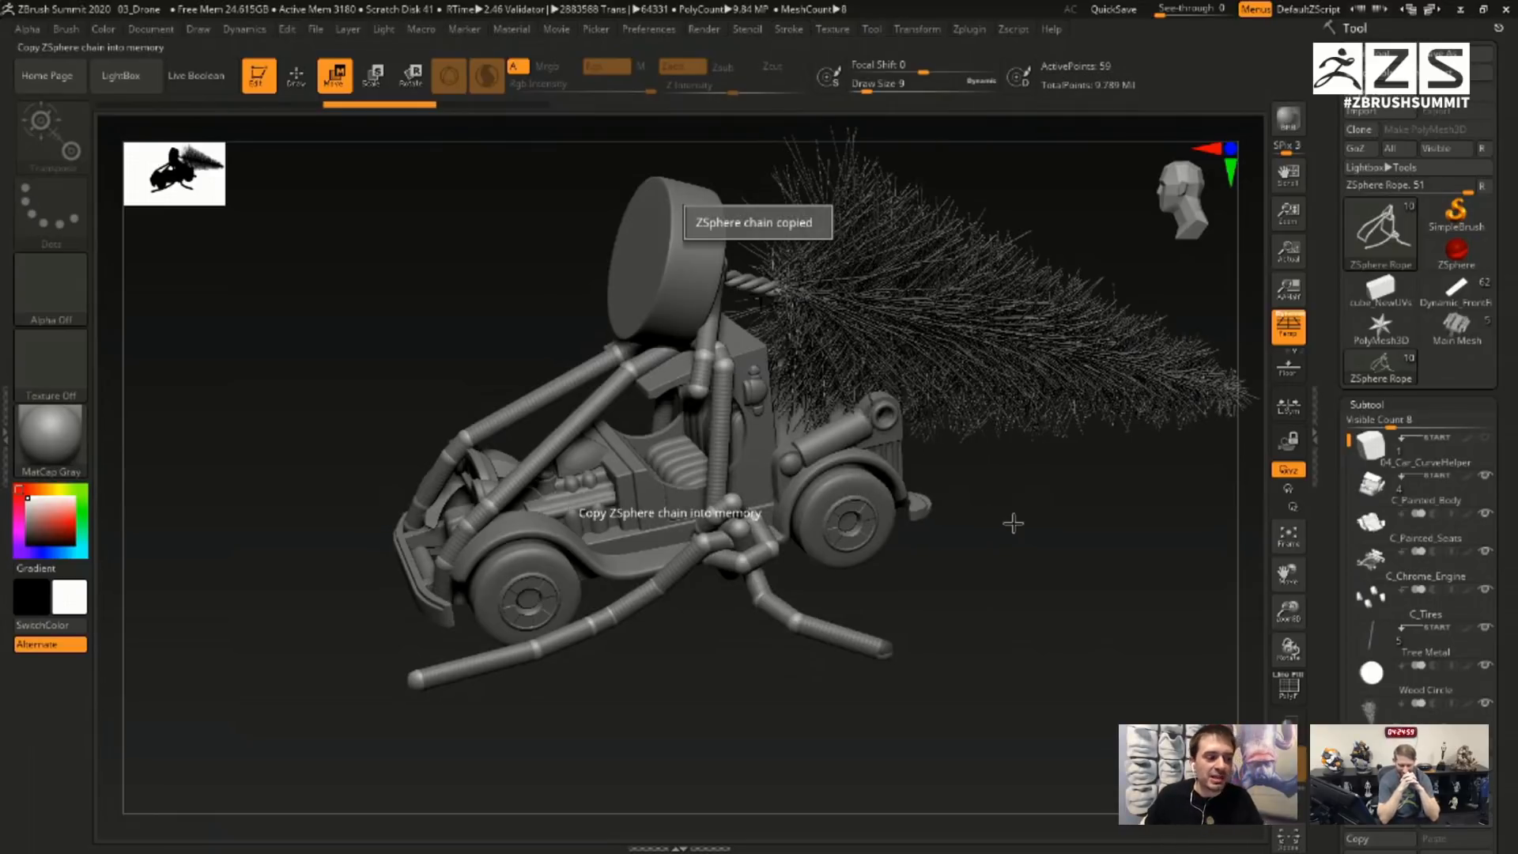
- Create a curve from the copied ZSphere chain with Append New enabled and select the appended Curve subtool
scroll(1330, 490, down, 2)
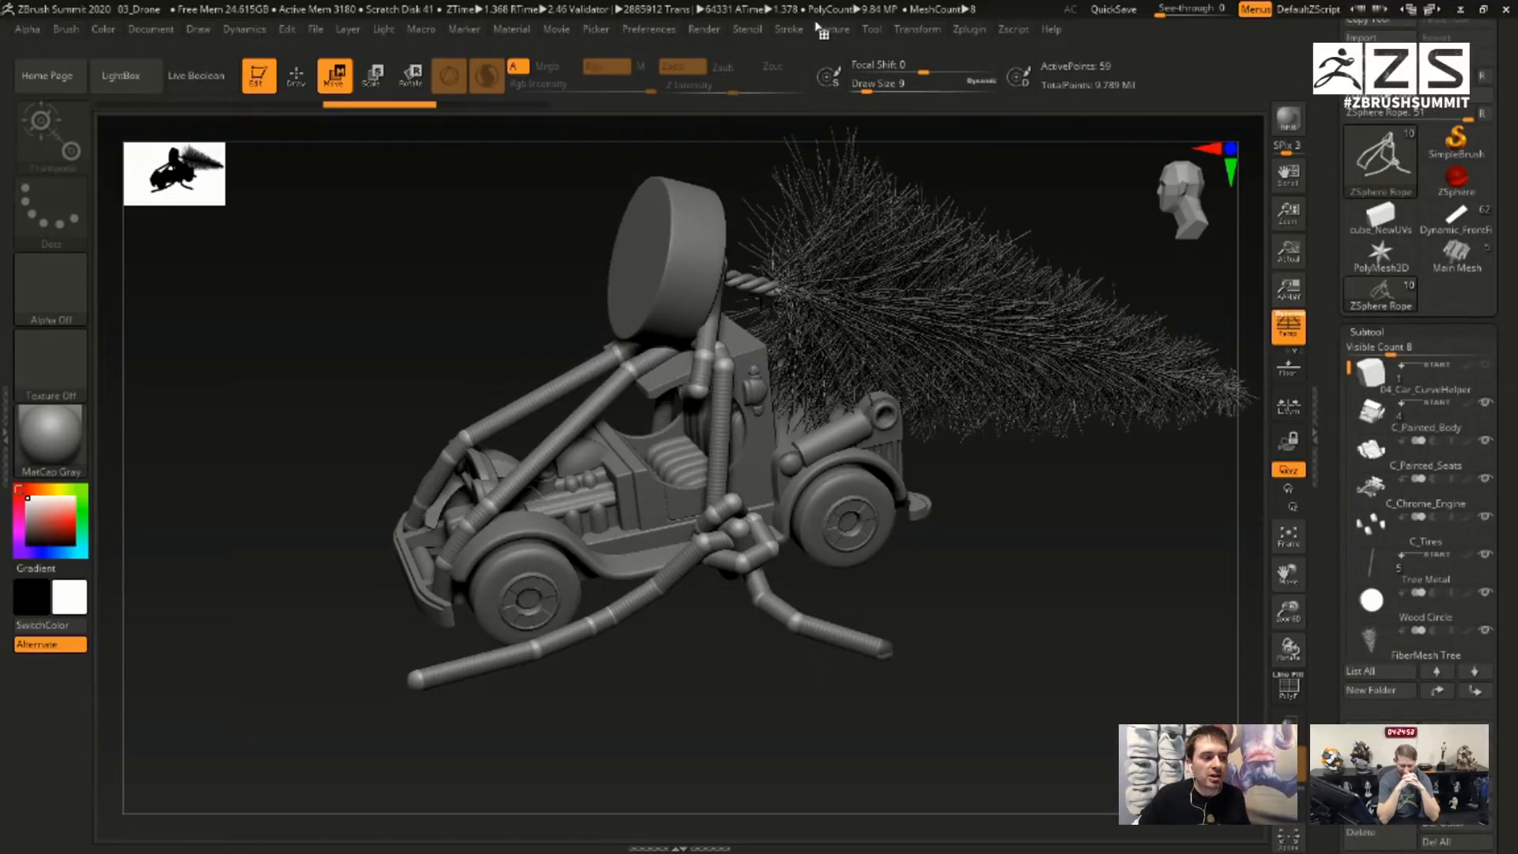
click(789, 30)
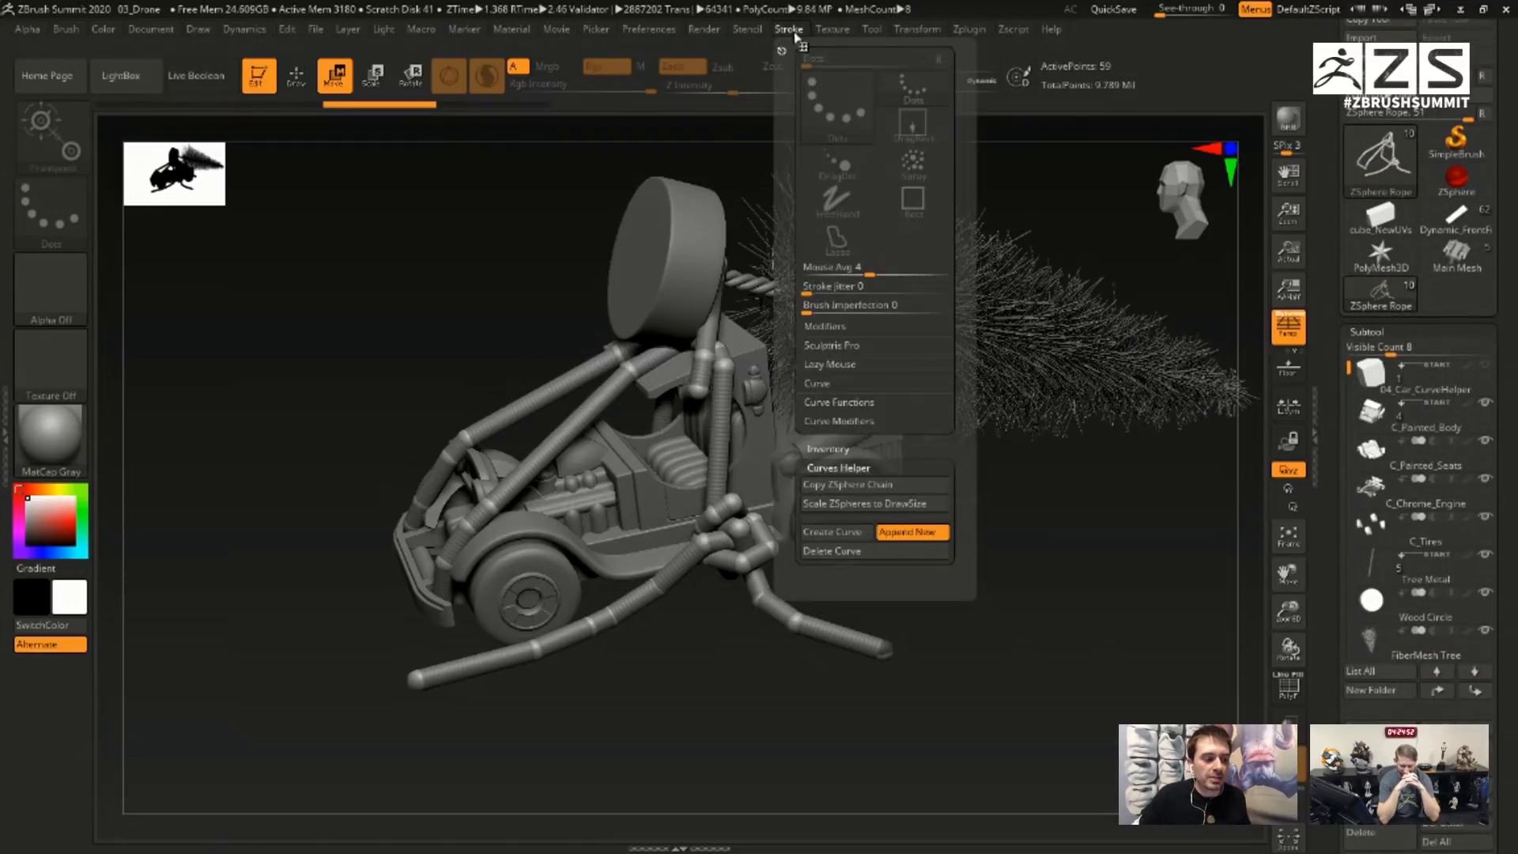
click(859, 536)
drag(1344, 372, 1327, 485)
click(1411, 572)
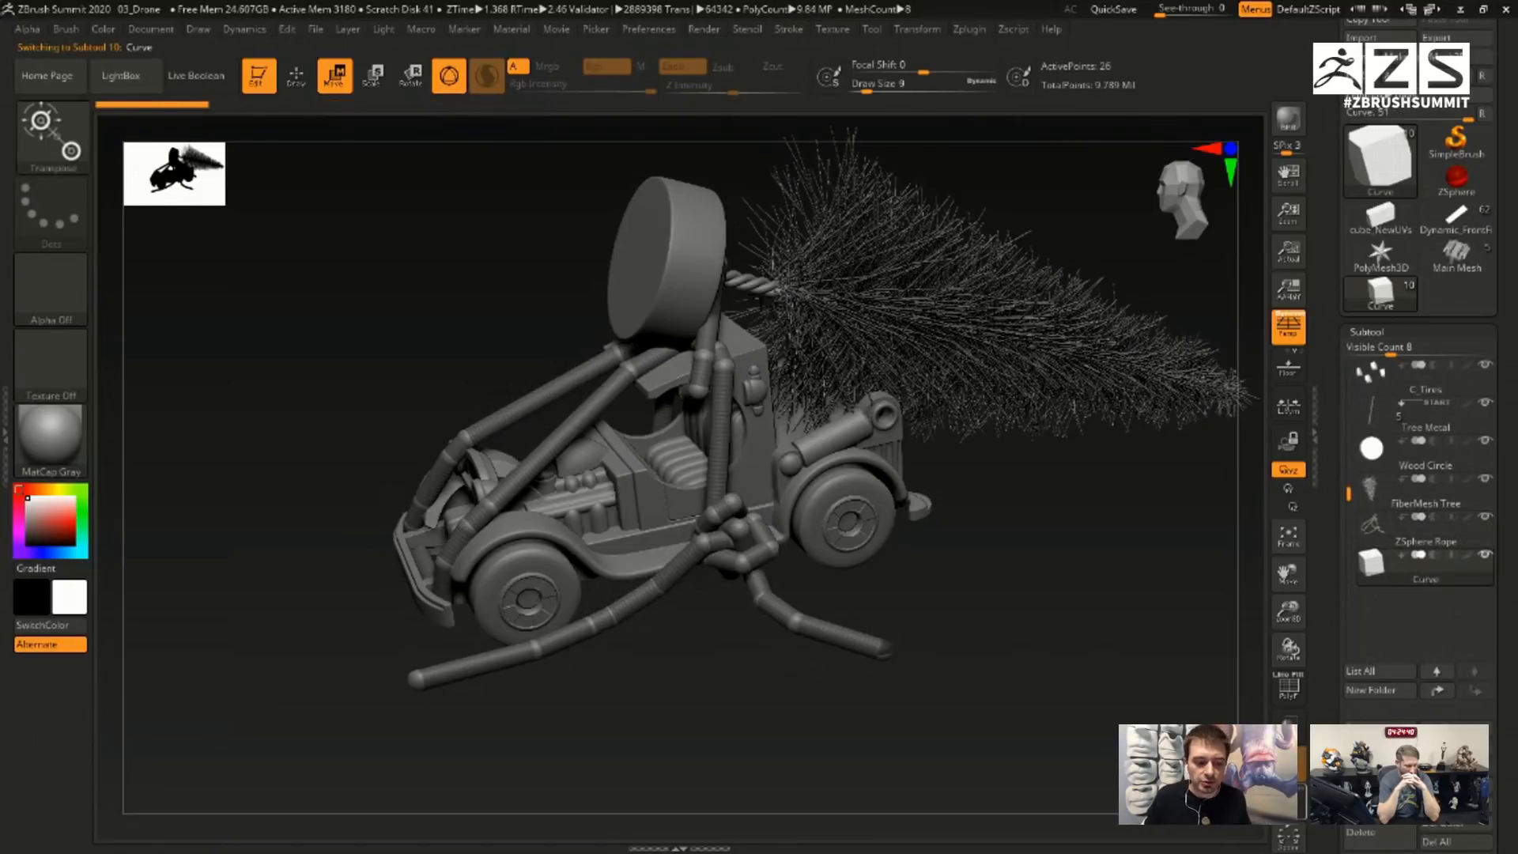
- Check the Curve subtool in Solo and run Create Curve again with that subtool selected
click(1290, 723)
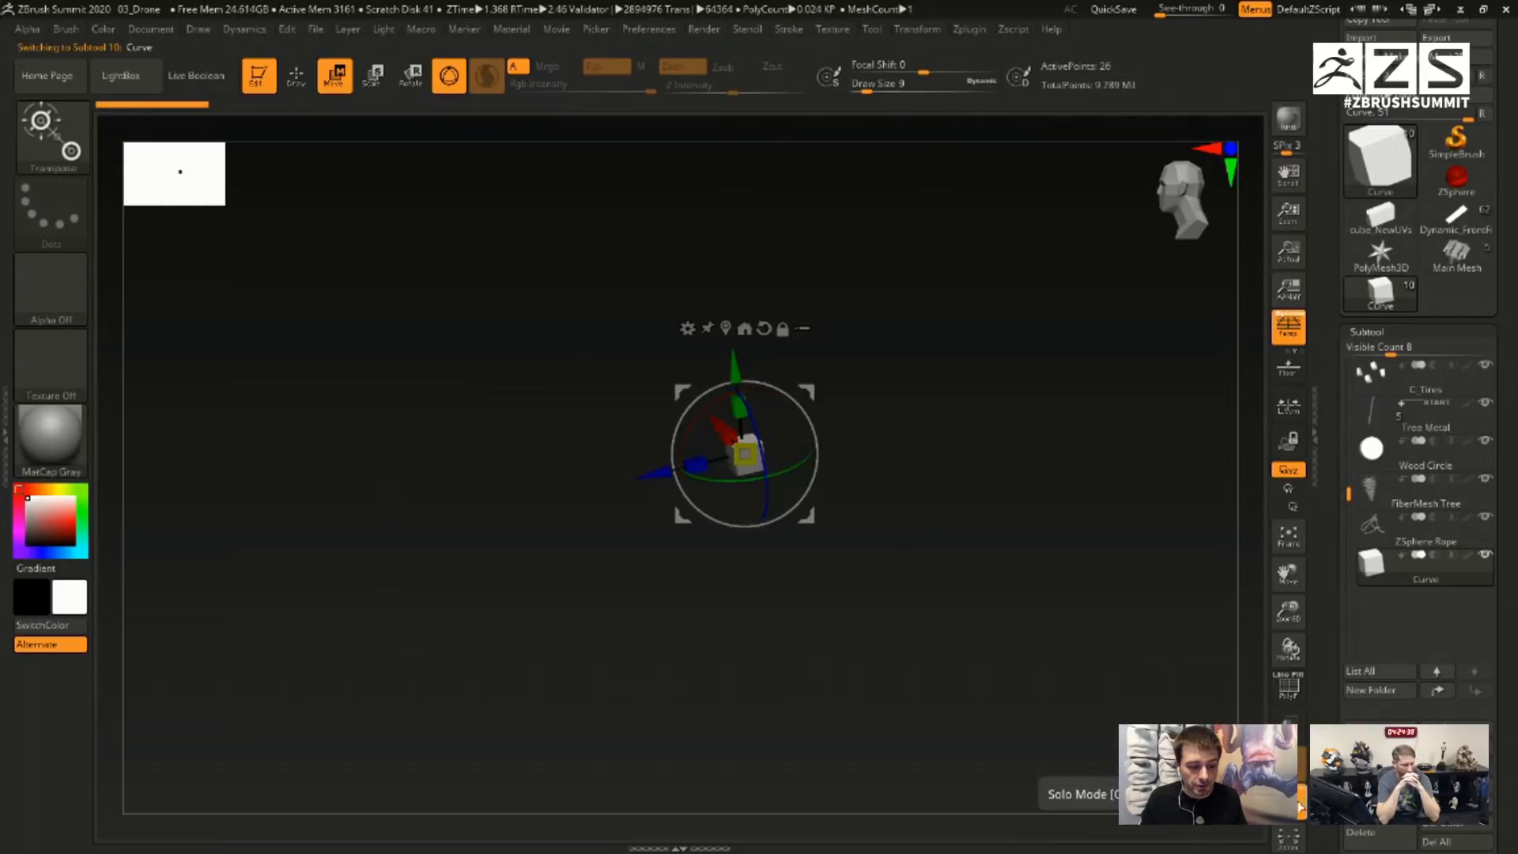
click(1290, 723)
alt+drag(1148, 596, 1151, 617)
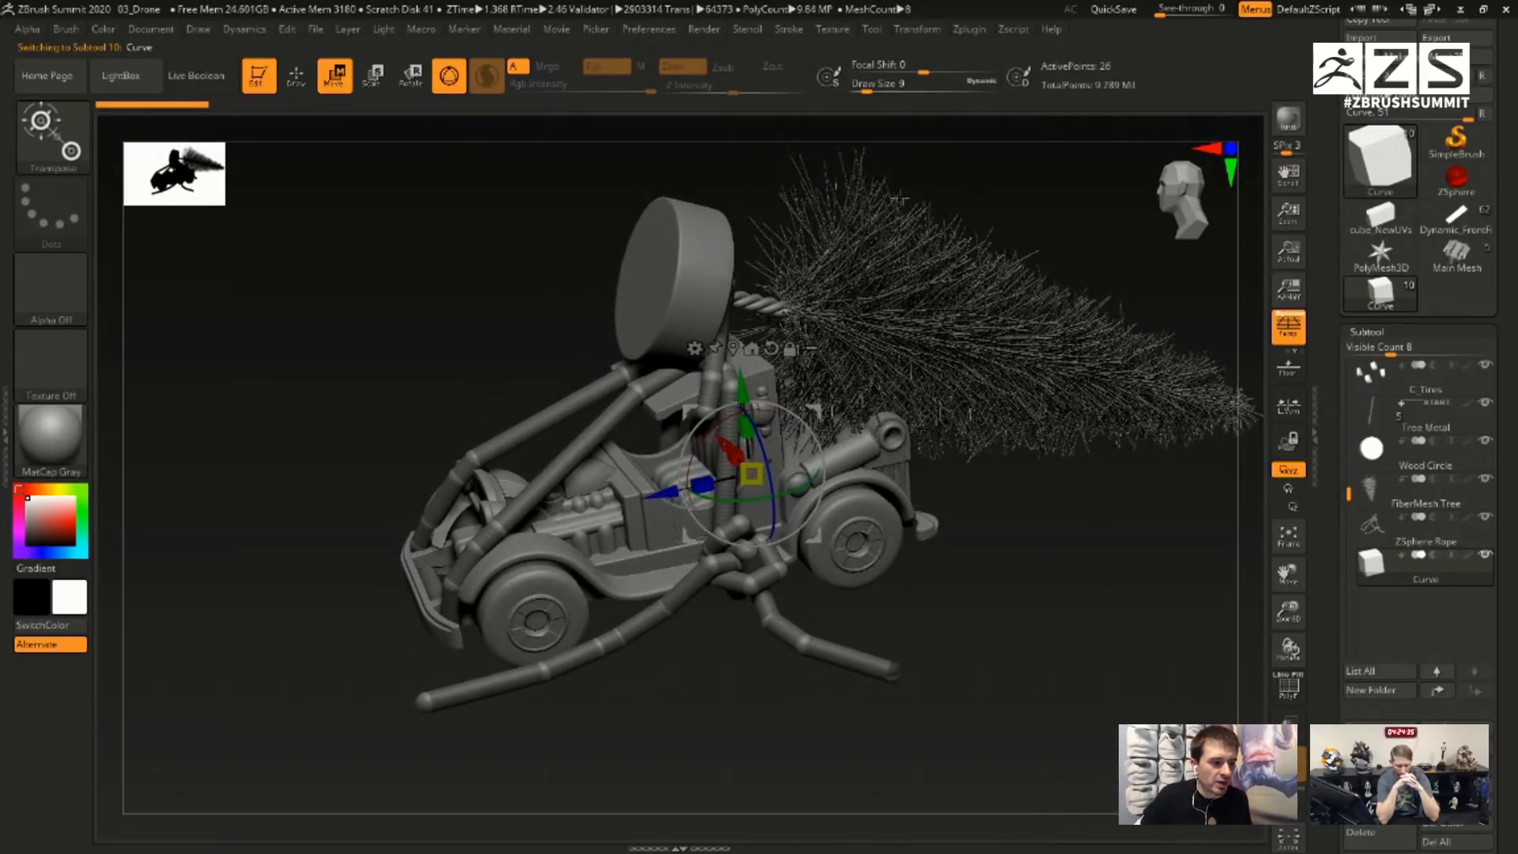
click(789, 30)
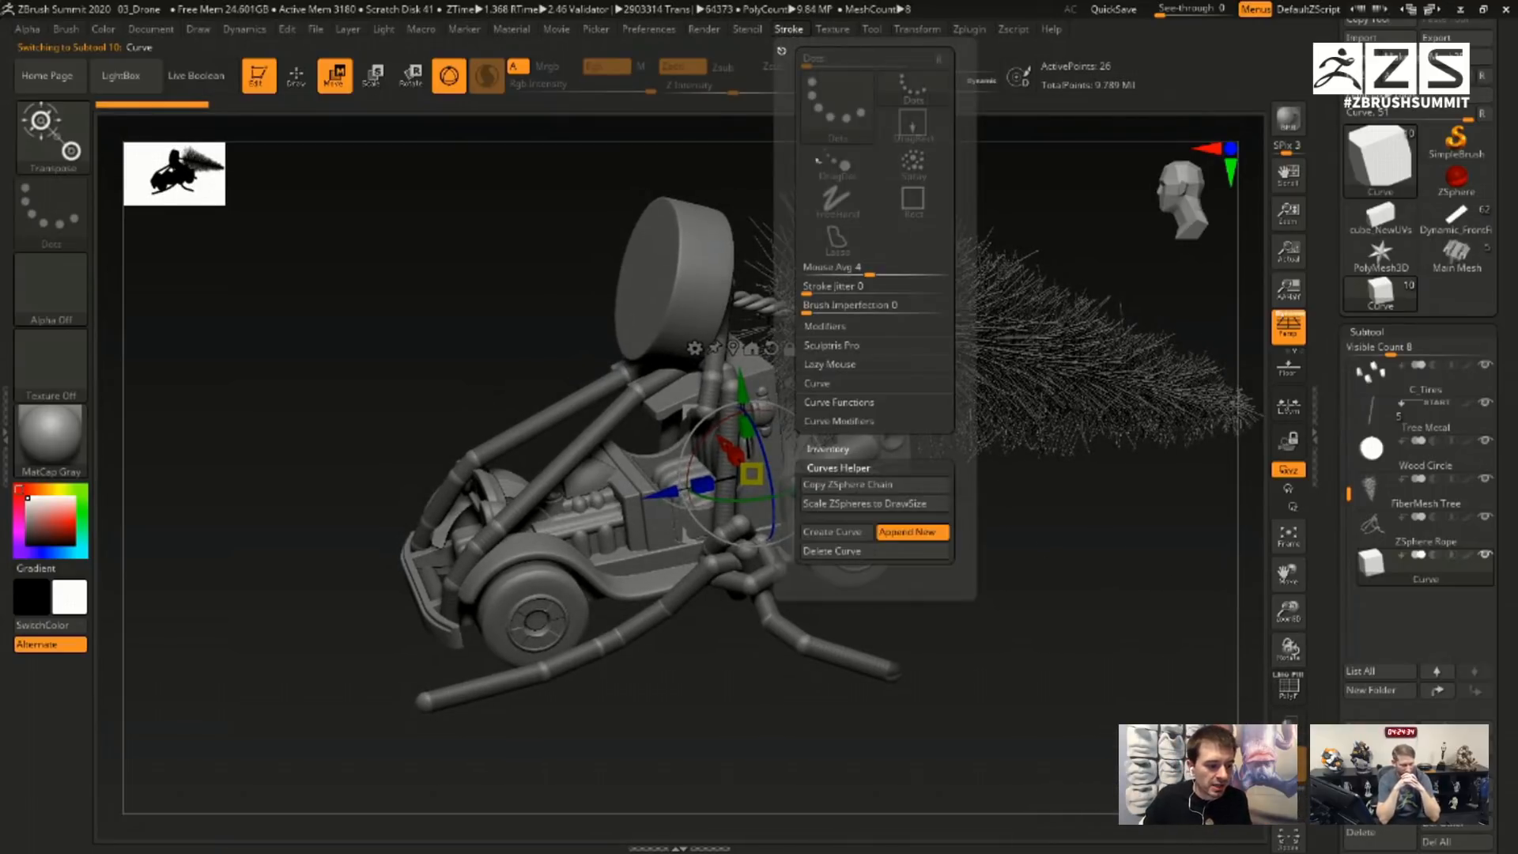
click(848, 534)
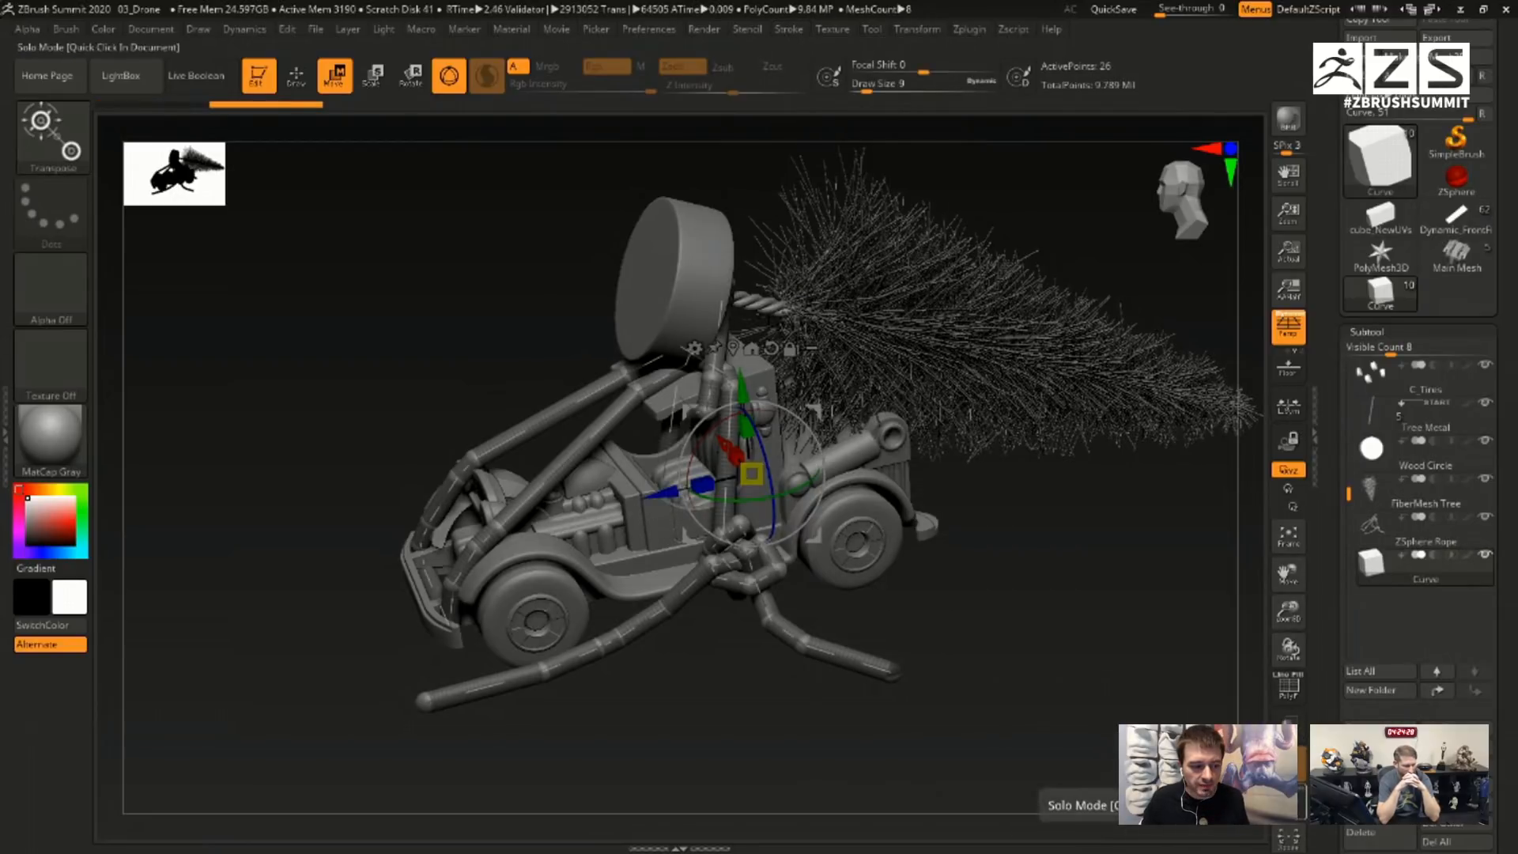
- Isolate the Curve subtool with Solo, switch to Draw mode and inspect the curve
click(1288, 802)
drag(1045, 565, 1070, 562)
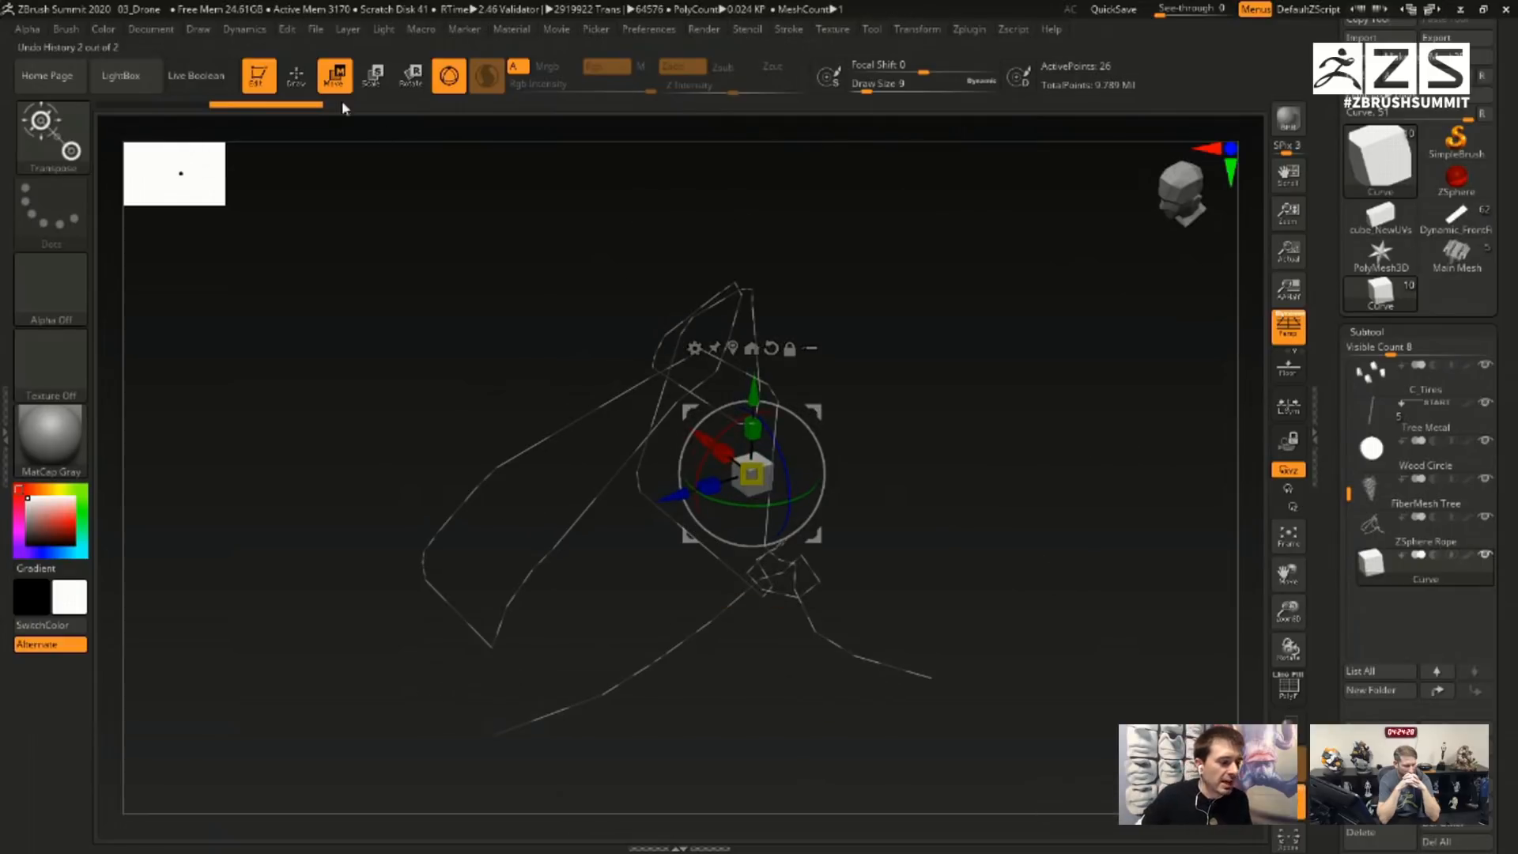
click(297, 76)
drag(1051, 407, 1108, 510)
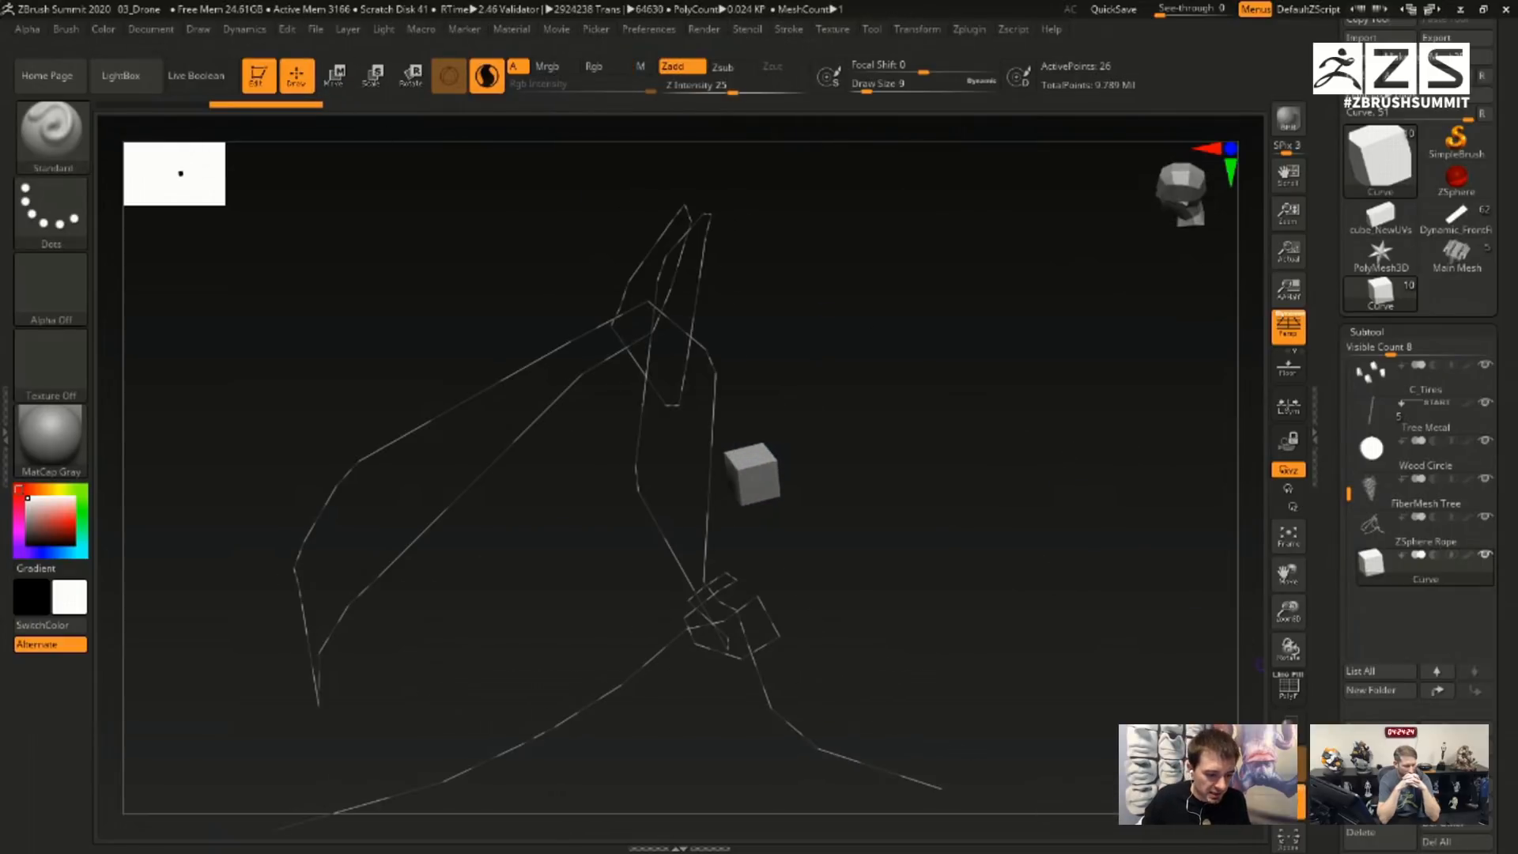
- Turn Solo off and hide every subtool except Curve
click(1288, 802)
shift+click(1484, 555)
alt+drag(1105, 596, 1114, 515)
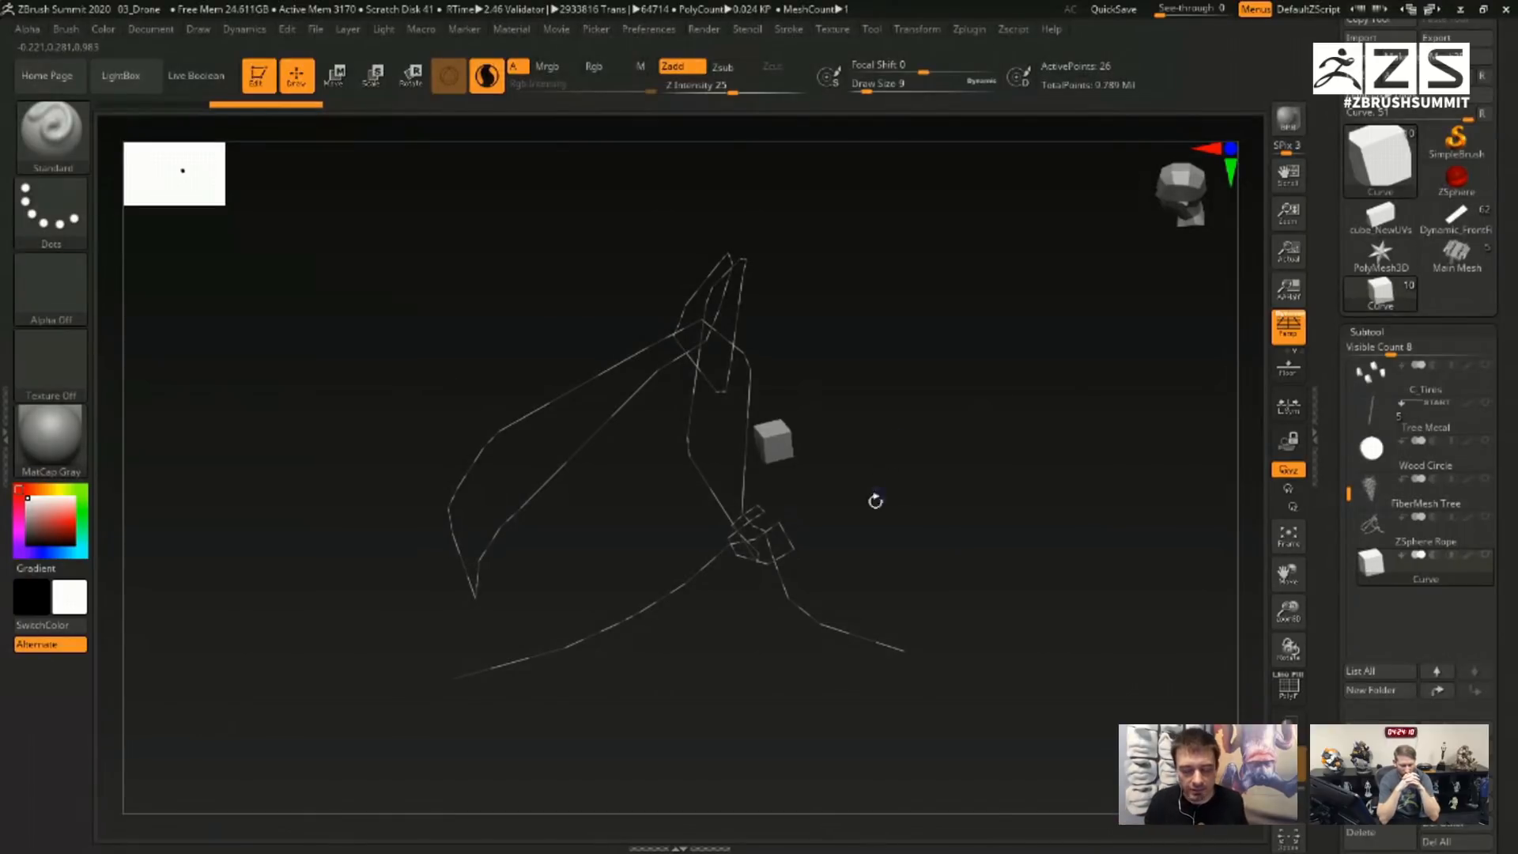
- Try the CurveStrapSnap brush along the curve at draw sizes 9 and 104, undoing each strap
click(52, 128)
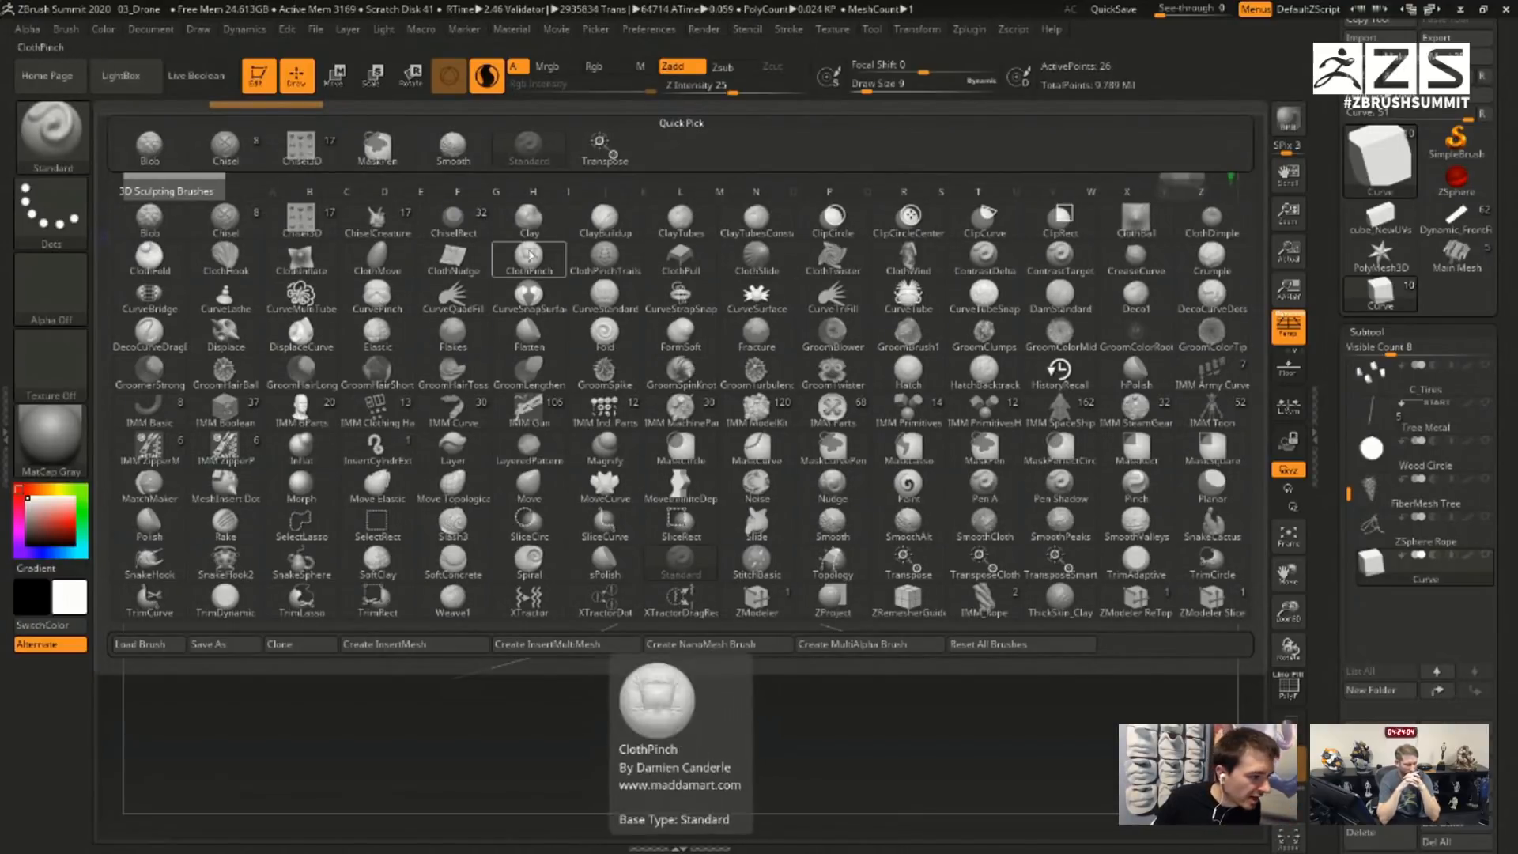
click(680, 305)
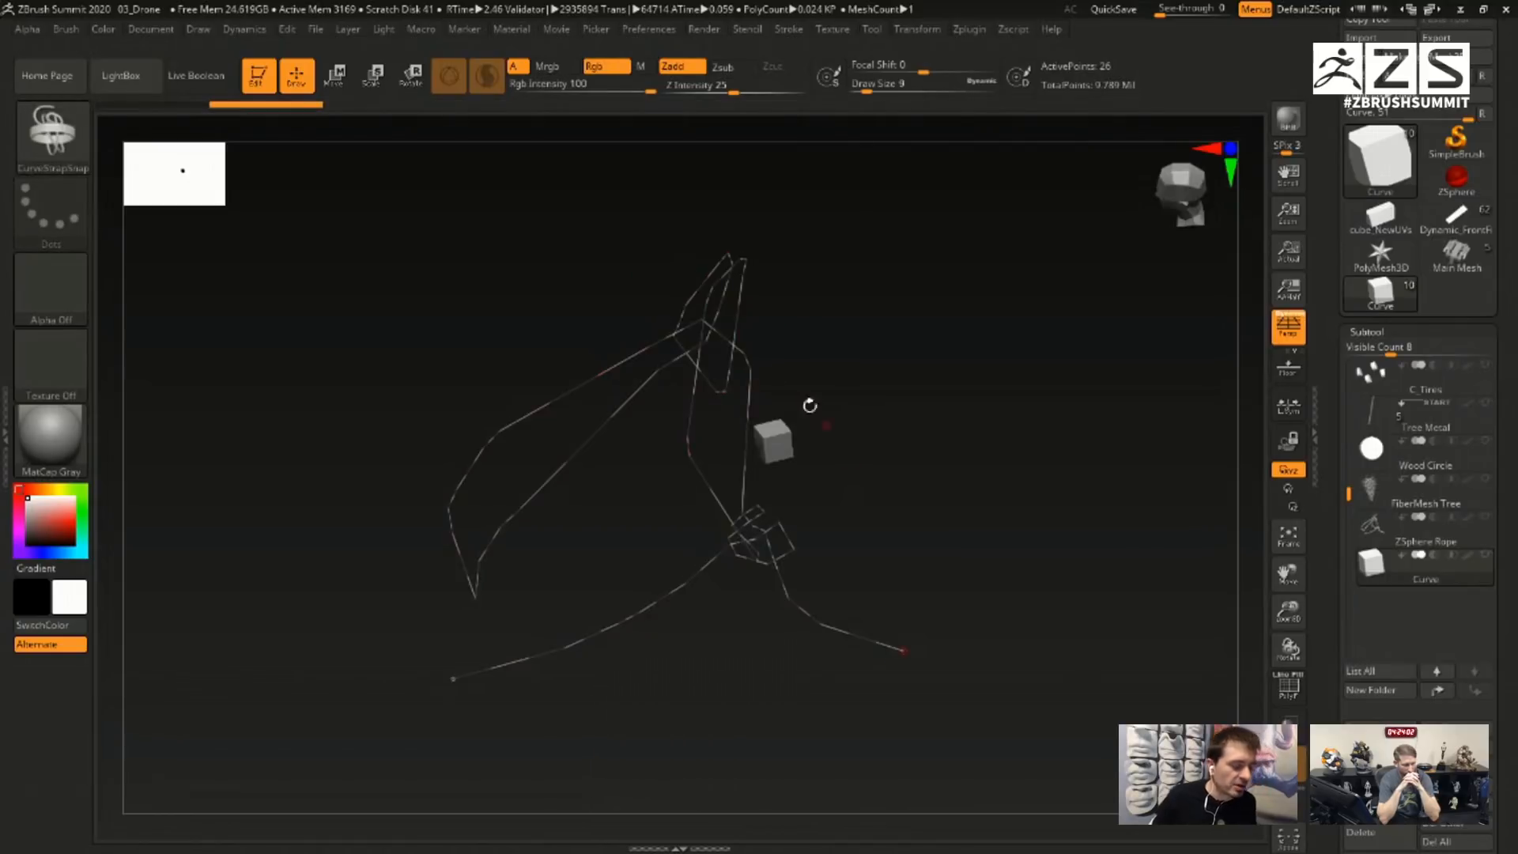
click(532, 495)
key(ctrl+z)
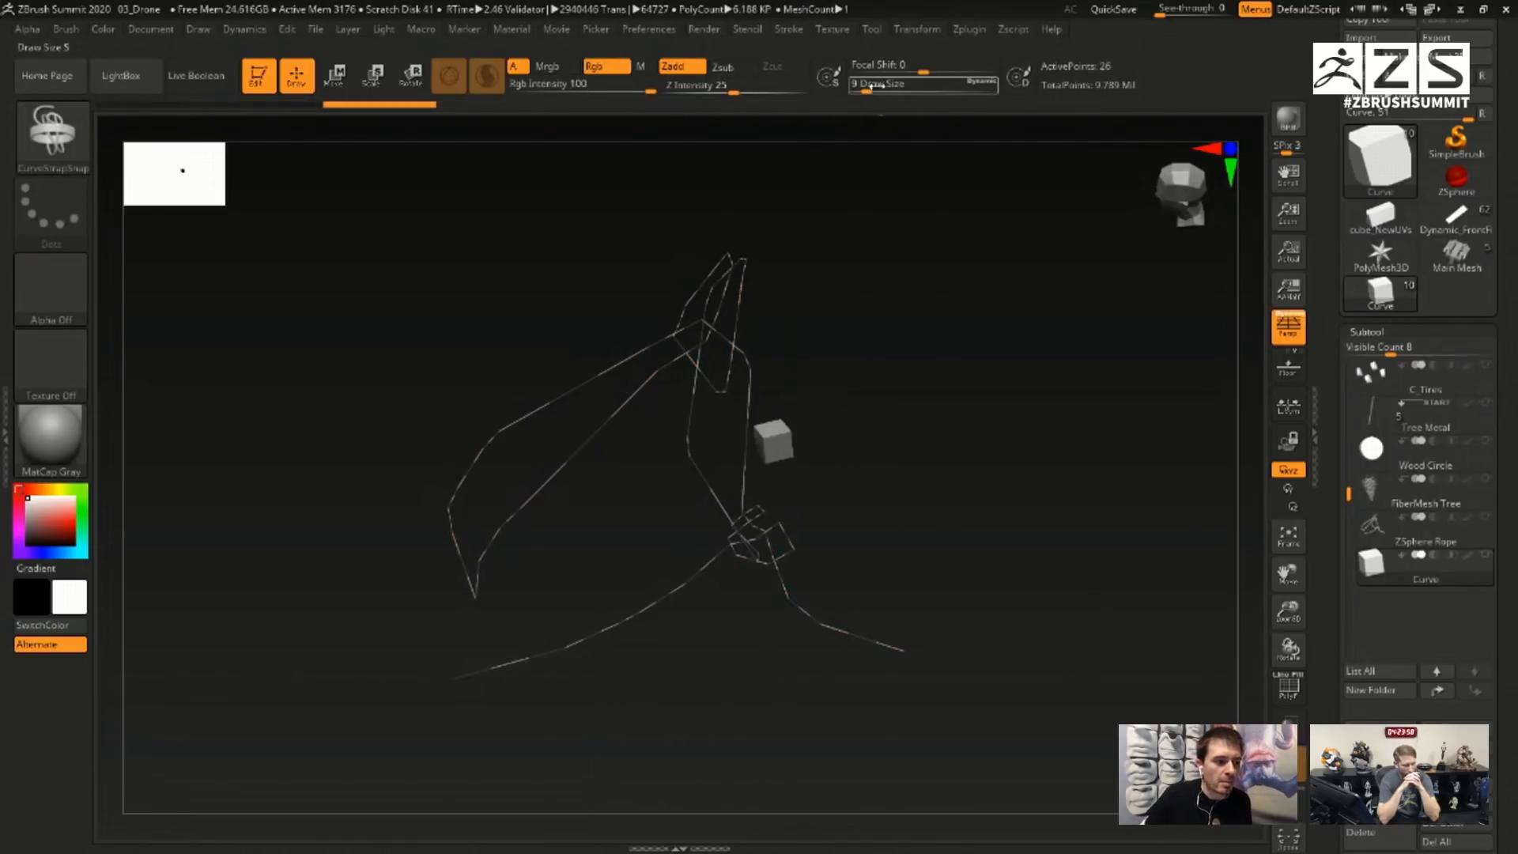
click(888, 88)
click(554, 481)
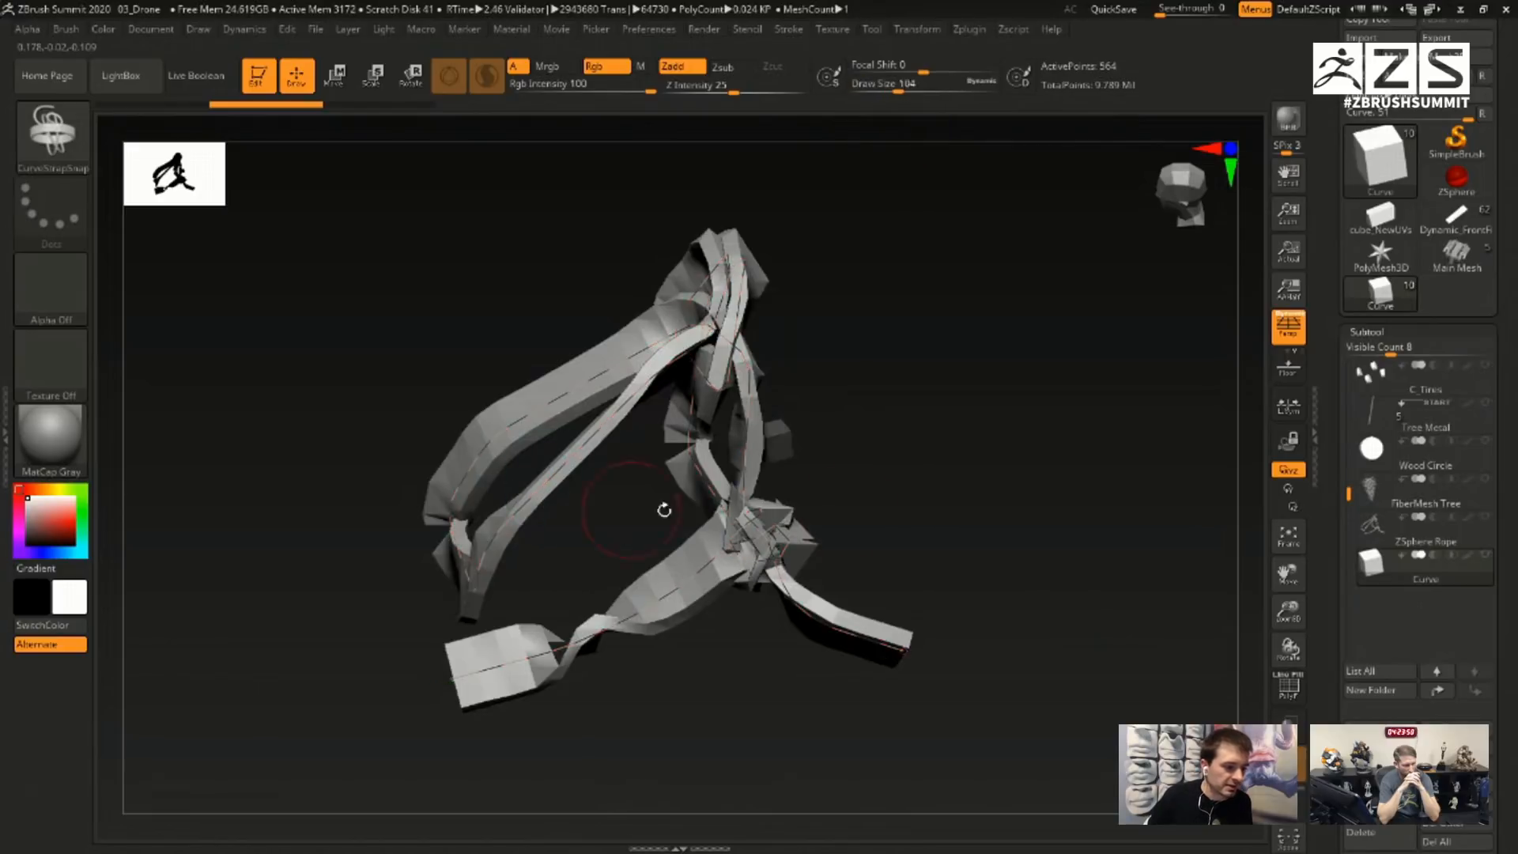
key(ctrl+z)
- Set the draw size to 39, test the strap along the curve and undo it
click(886, 85)
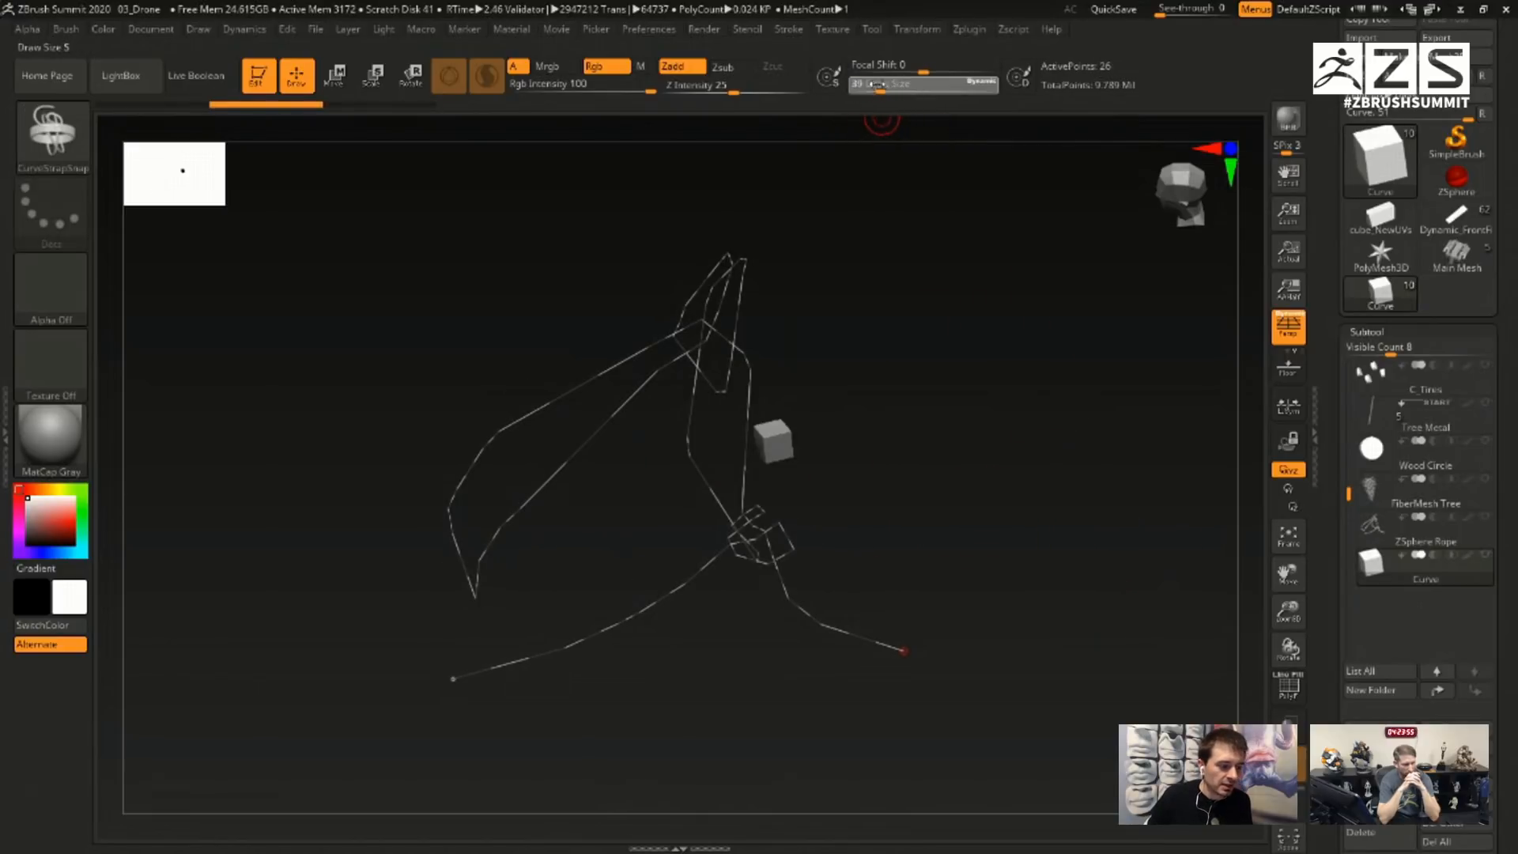
click(558, 467)
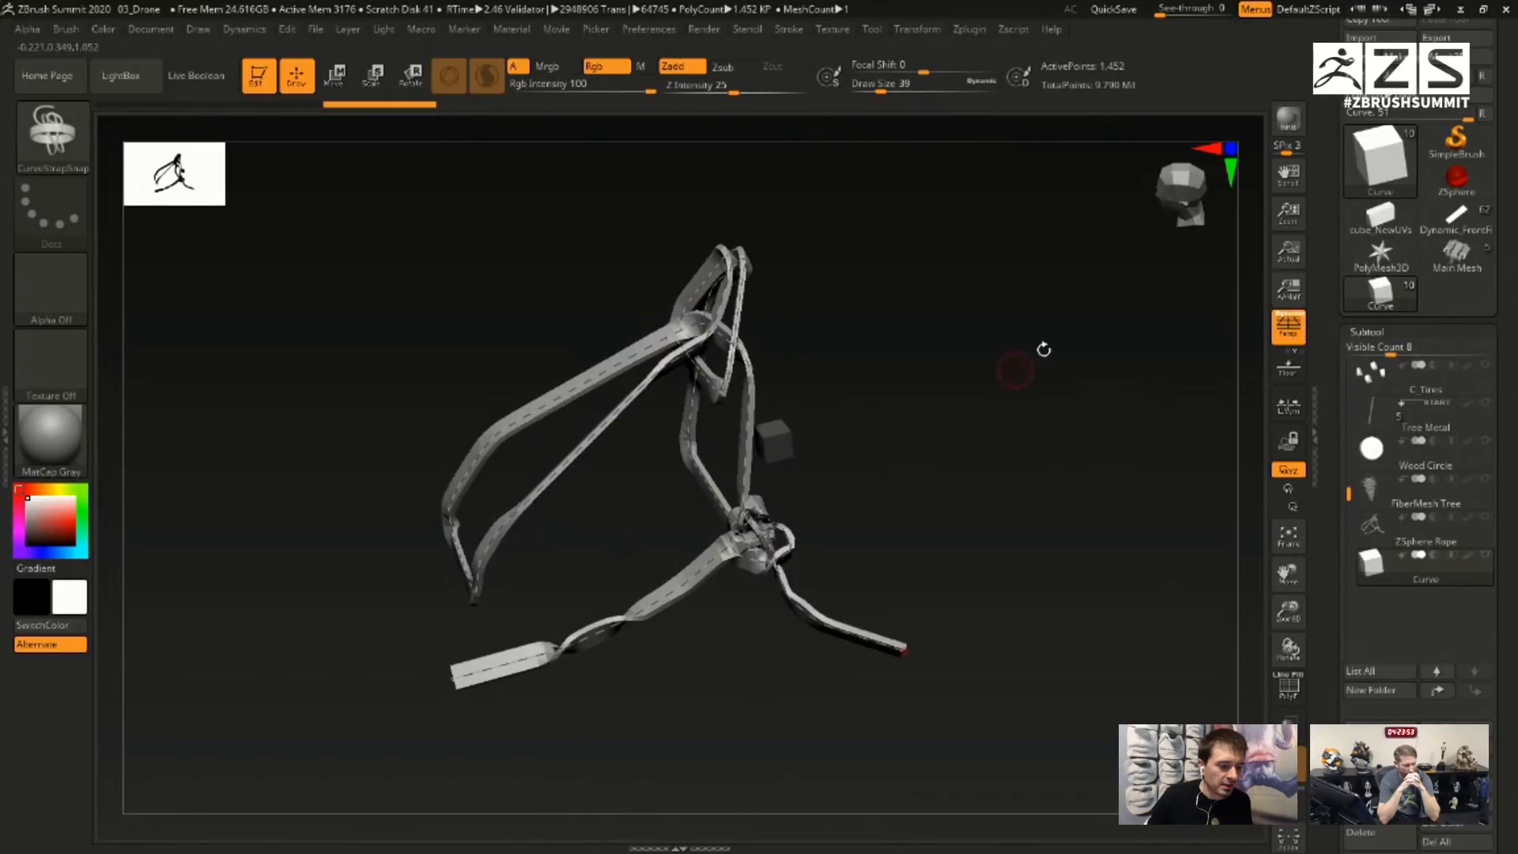
key(ctrl+z)
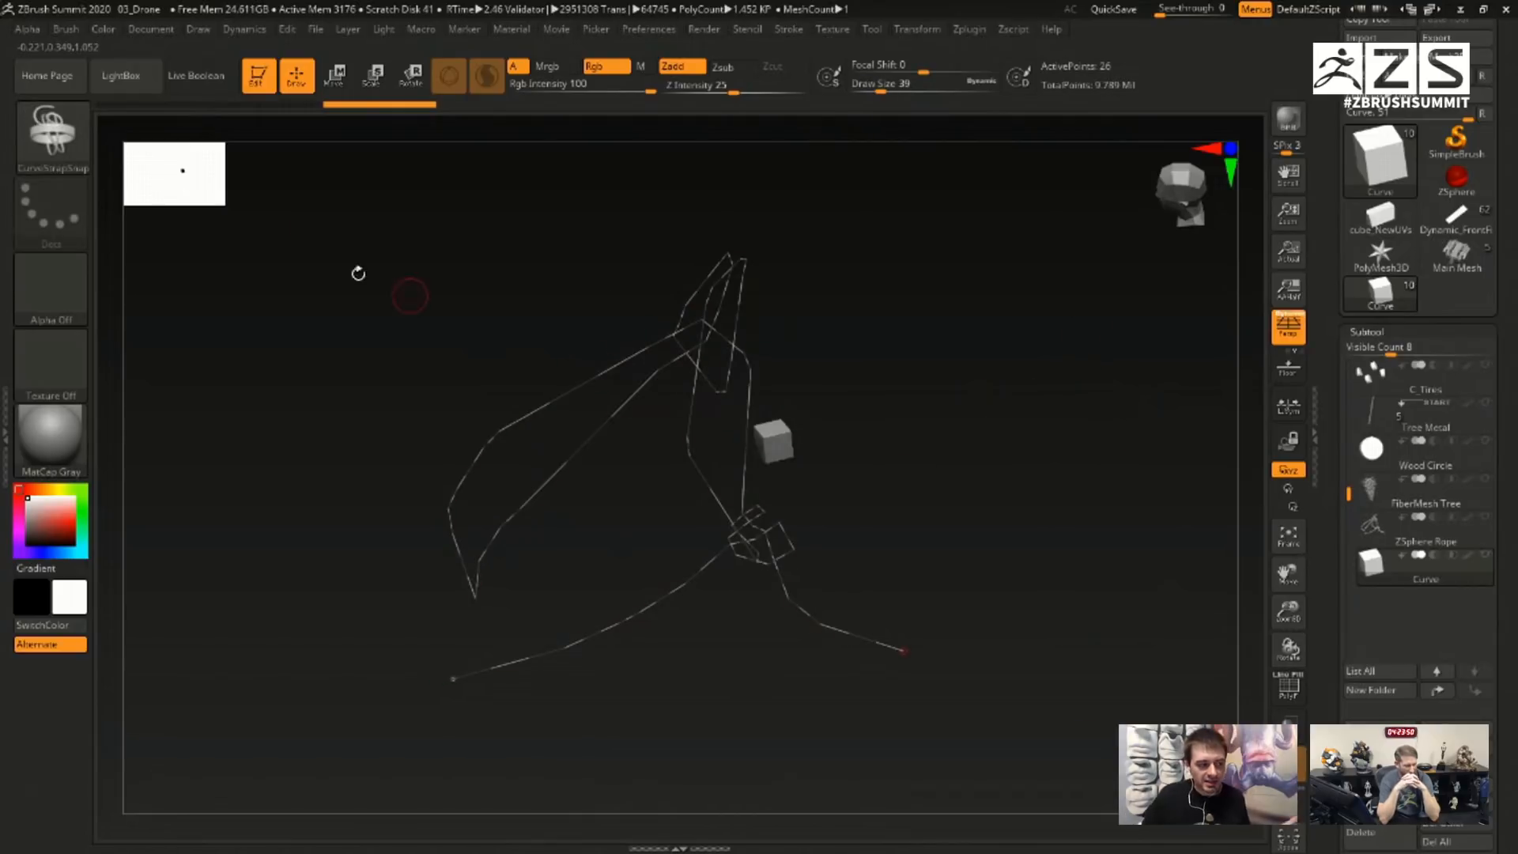
- Choose the IMM_Rope brush and apply its SingleRope mesh along the curve
key(b)
click(984, 602)
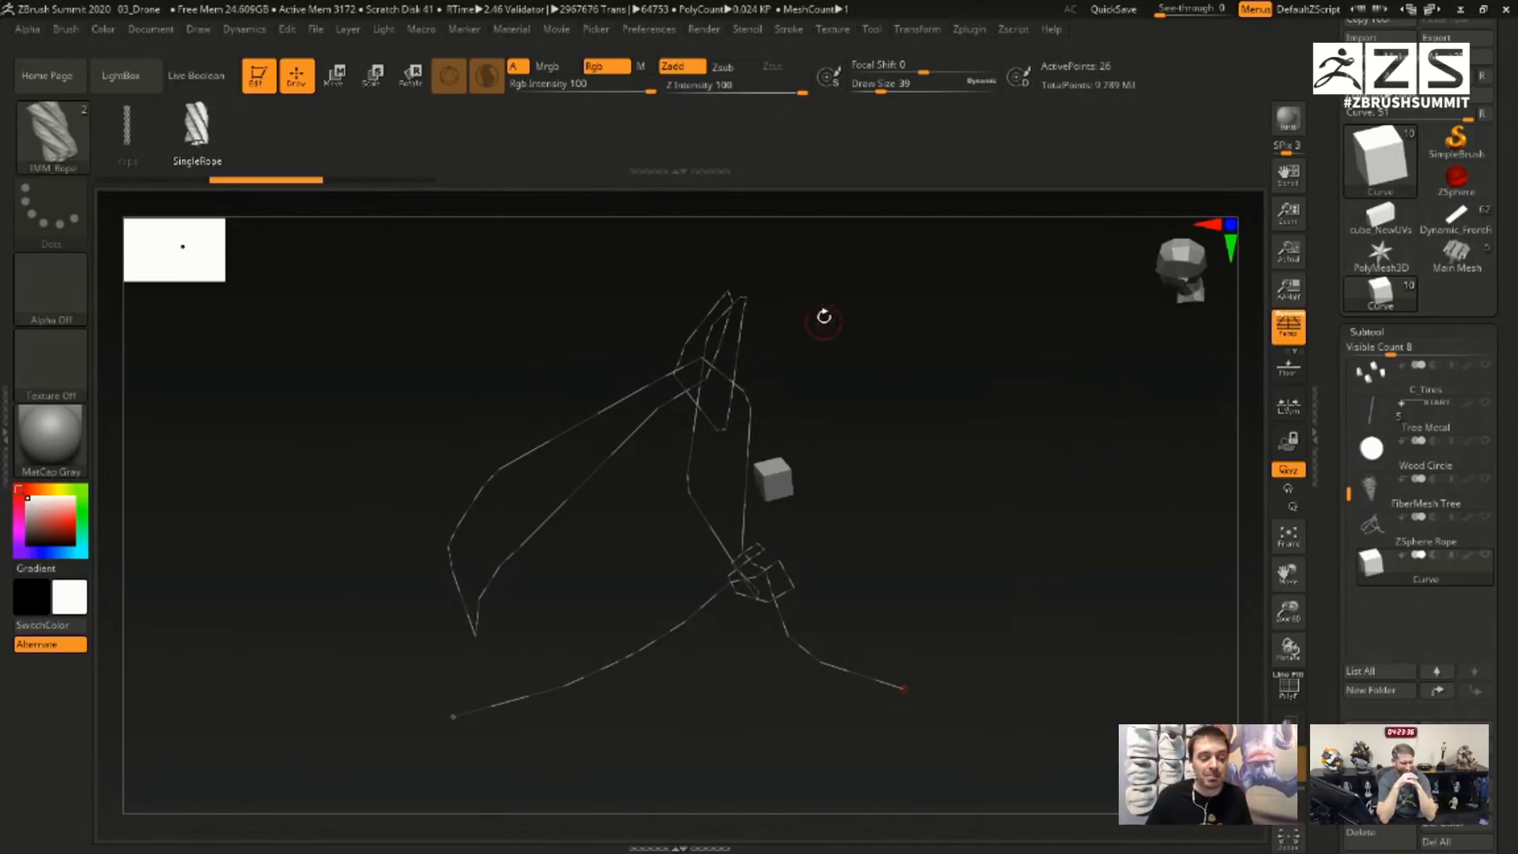
click(558, 506)
mouse_move(1084, 535)
mouse_down()
mouse_move(1094, 515)
mouse_move(1084, 600)
mouse_move(1087, 569)
mouse_move(1060, 525)
mouse_move(1095, 526)
mouse_up()
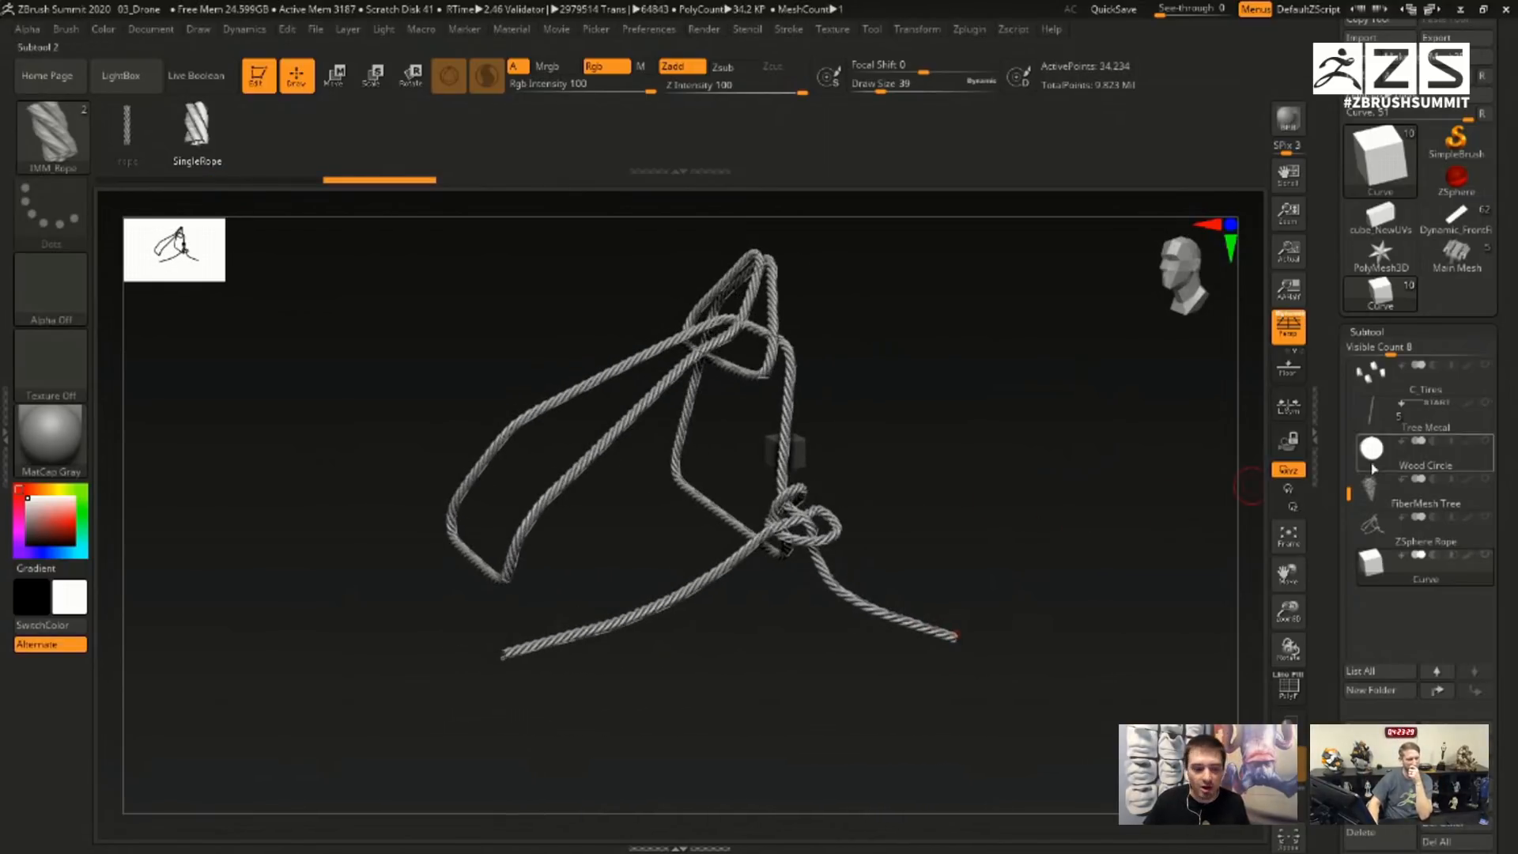
- Make the tree and car subtools visible again and hide the ZSphere Rope subtool
click(1484, 483)
click(1486, 442)
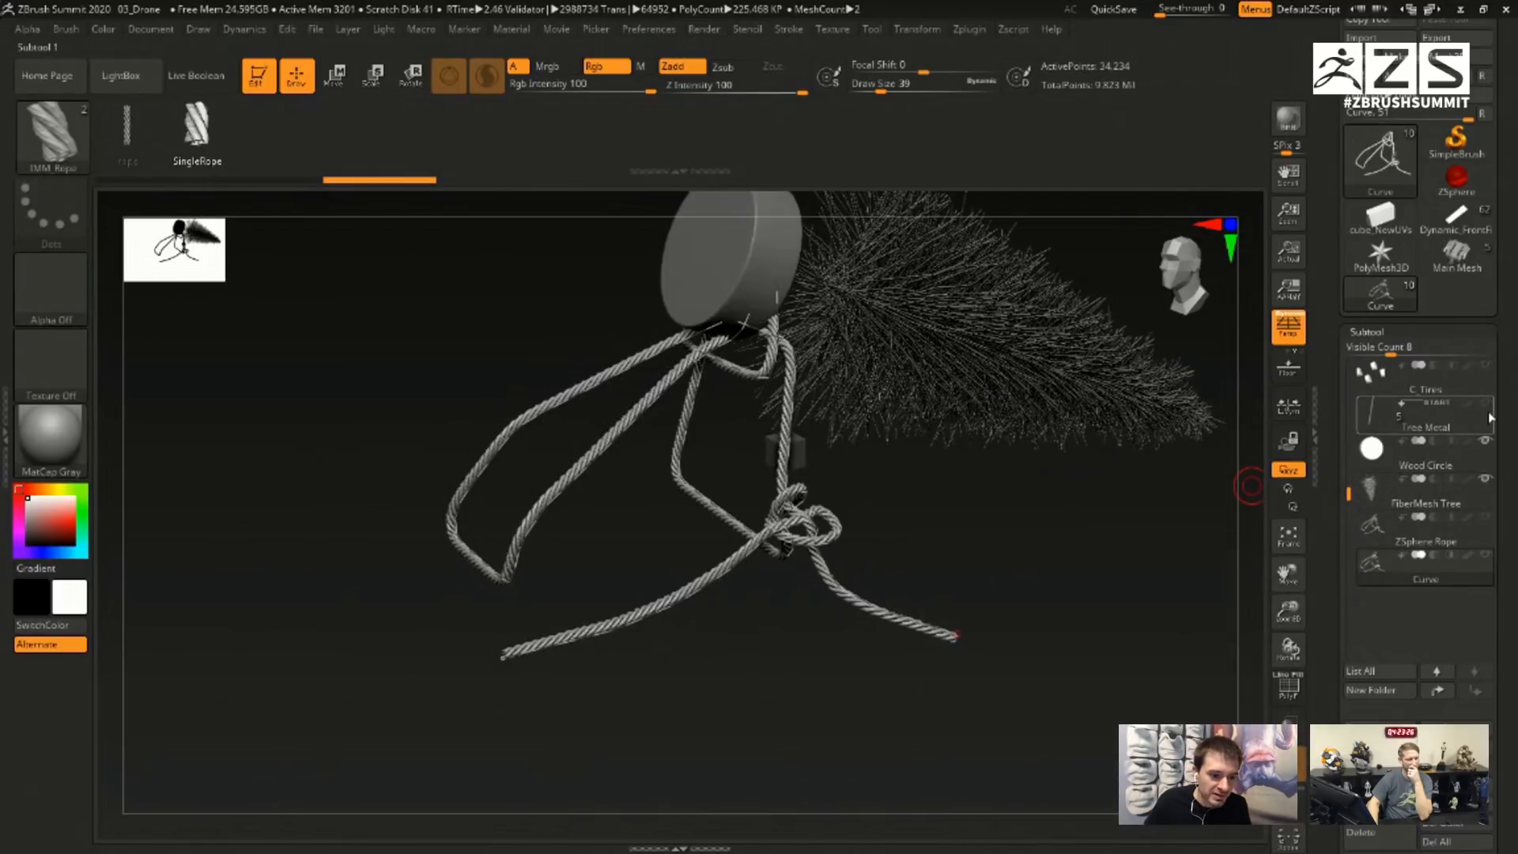
click(1486, 405)
click(1484, 366)
scroll(1486, 411, up, 3)
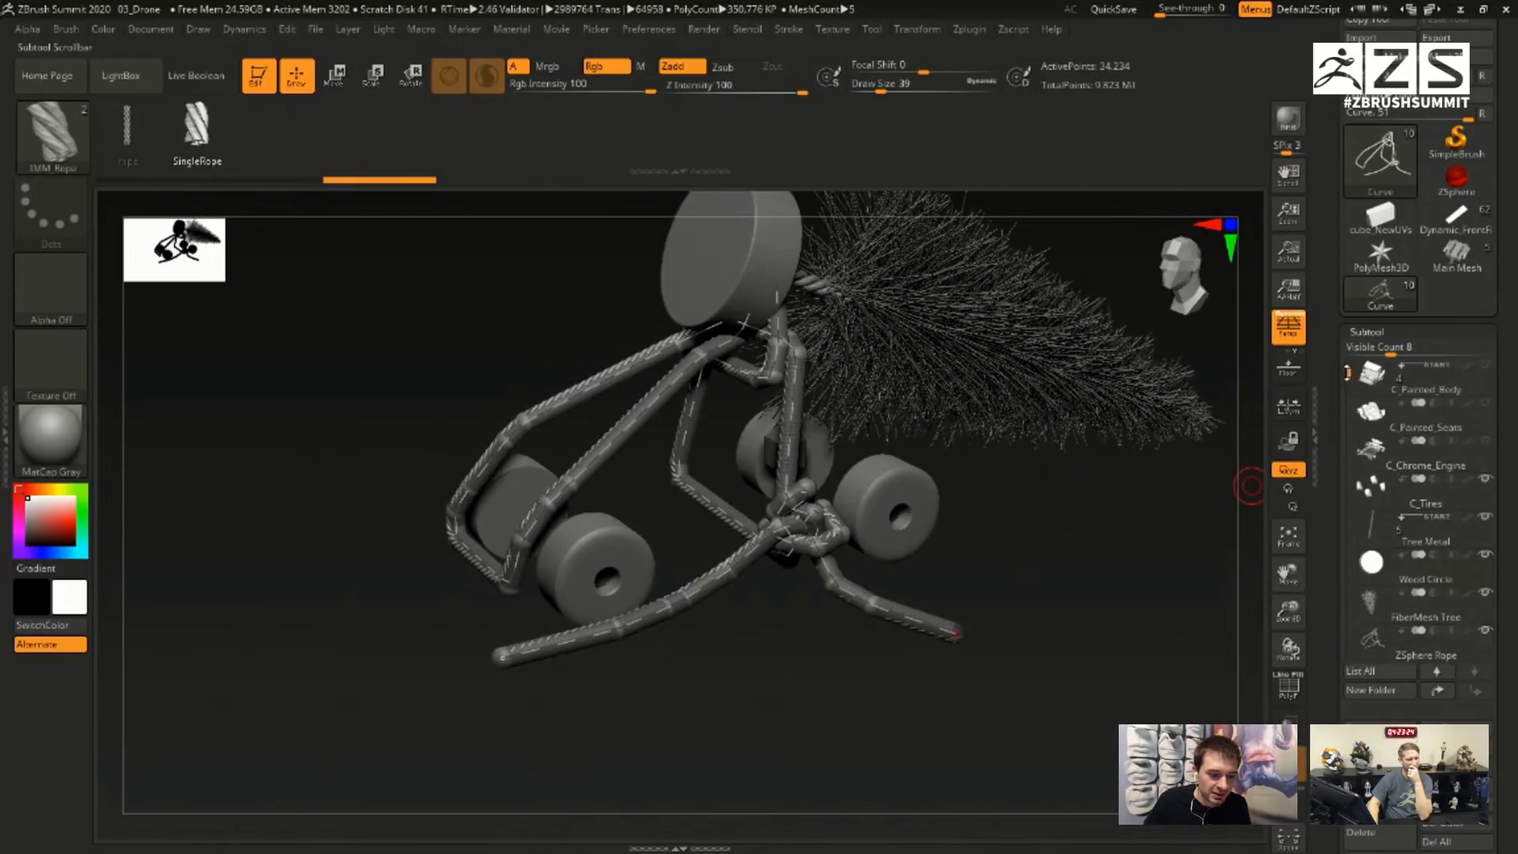
click(1485, 441)
click(1485, 403)
click(1485, 364)
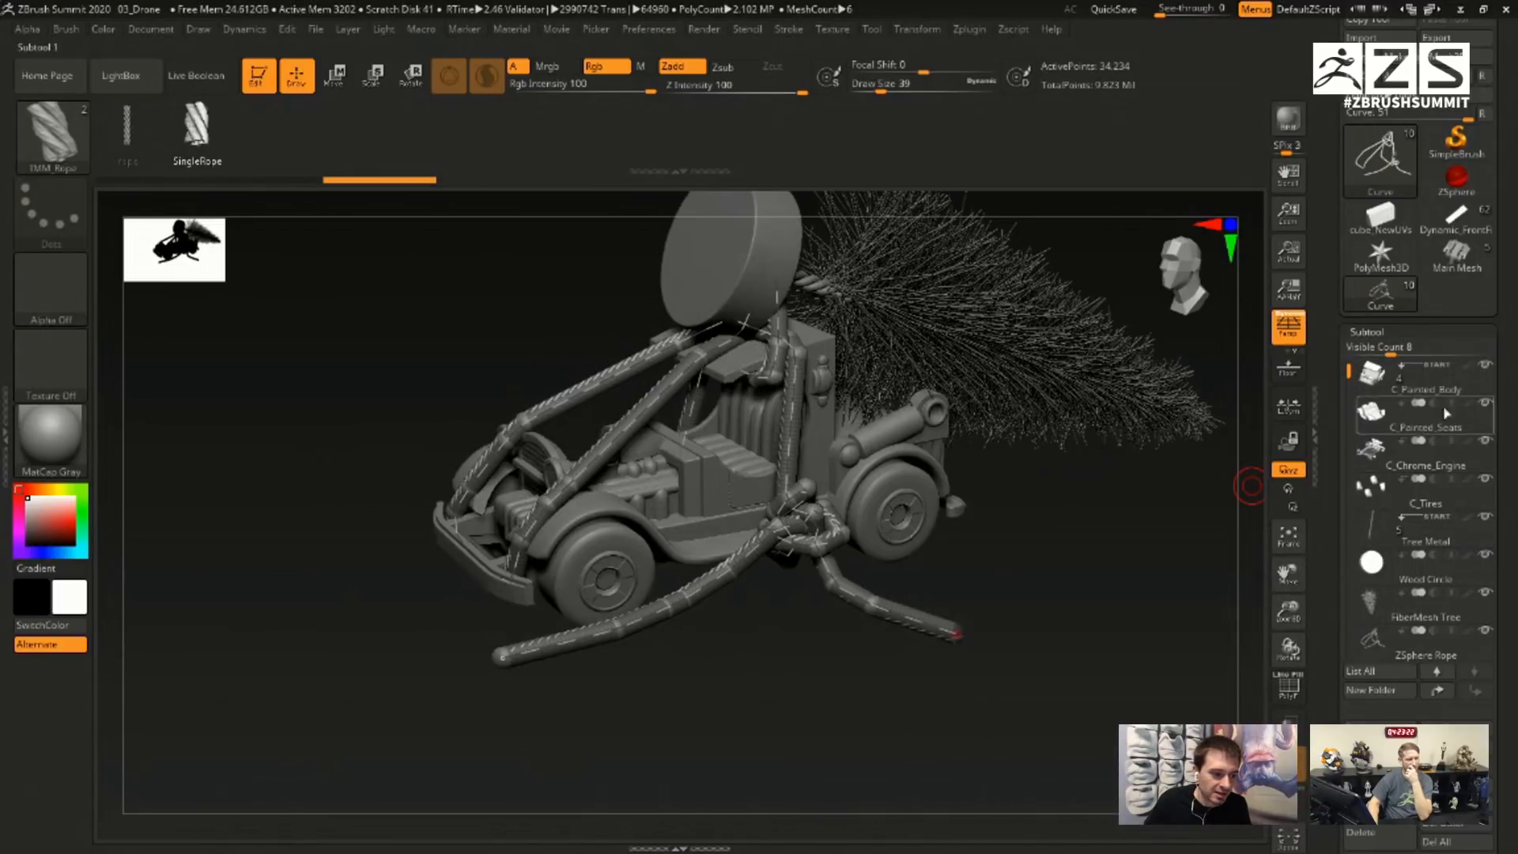
drag(1336, 381, 1348, 504)
click(1484, 538)
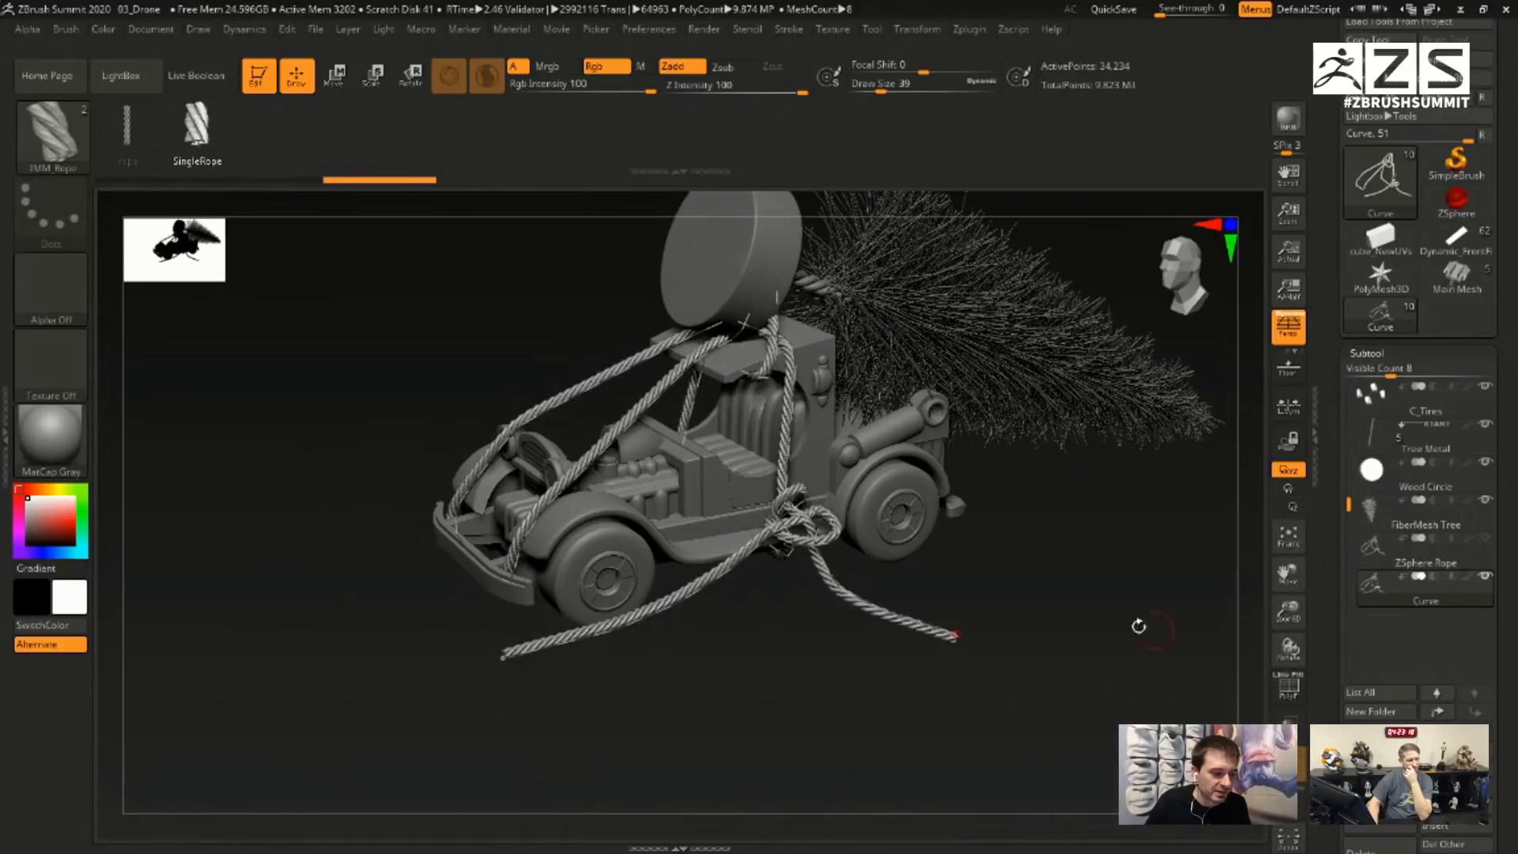
- Pull both loose rope ends slightly outward along the ground with the draw size at 64
mouse_move(1141, 623)
mouse_down()
mouse_move(1139, 594)
mouse_move(1124, 619)
mouse_move(1138, 624)
mouse_move(1209, 591)
mouse_move(912, 680)
mouse_up()
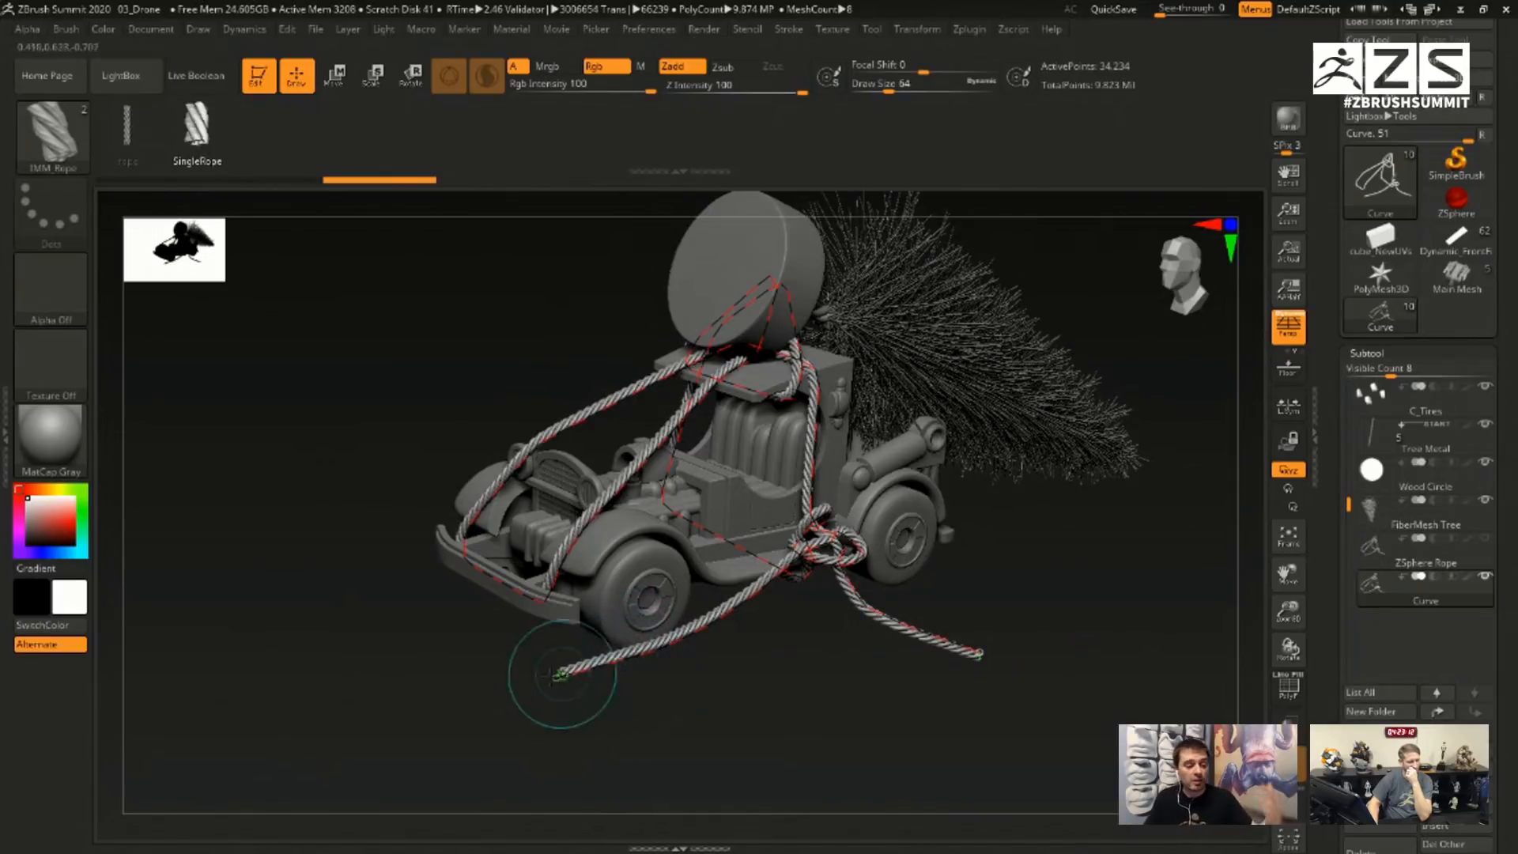
mouse_move(559, 676)
mouse_down()
mouse_move(553, 664)
mouse_move(509, 690)
mouse_up()
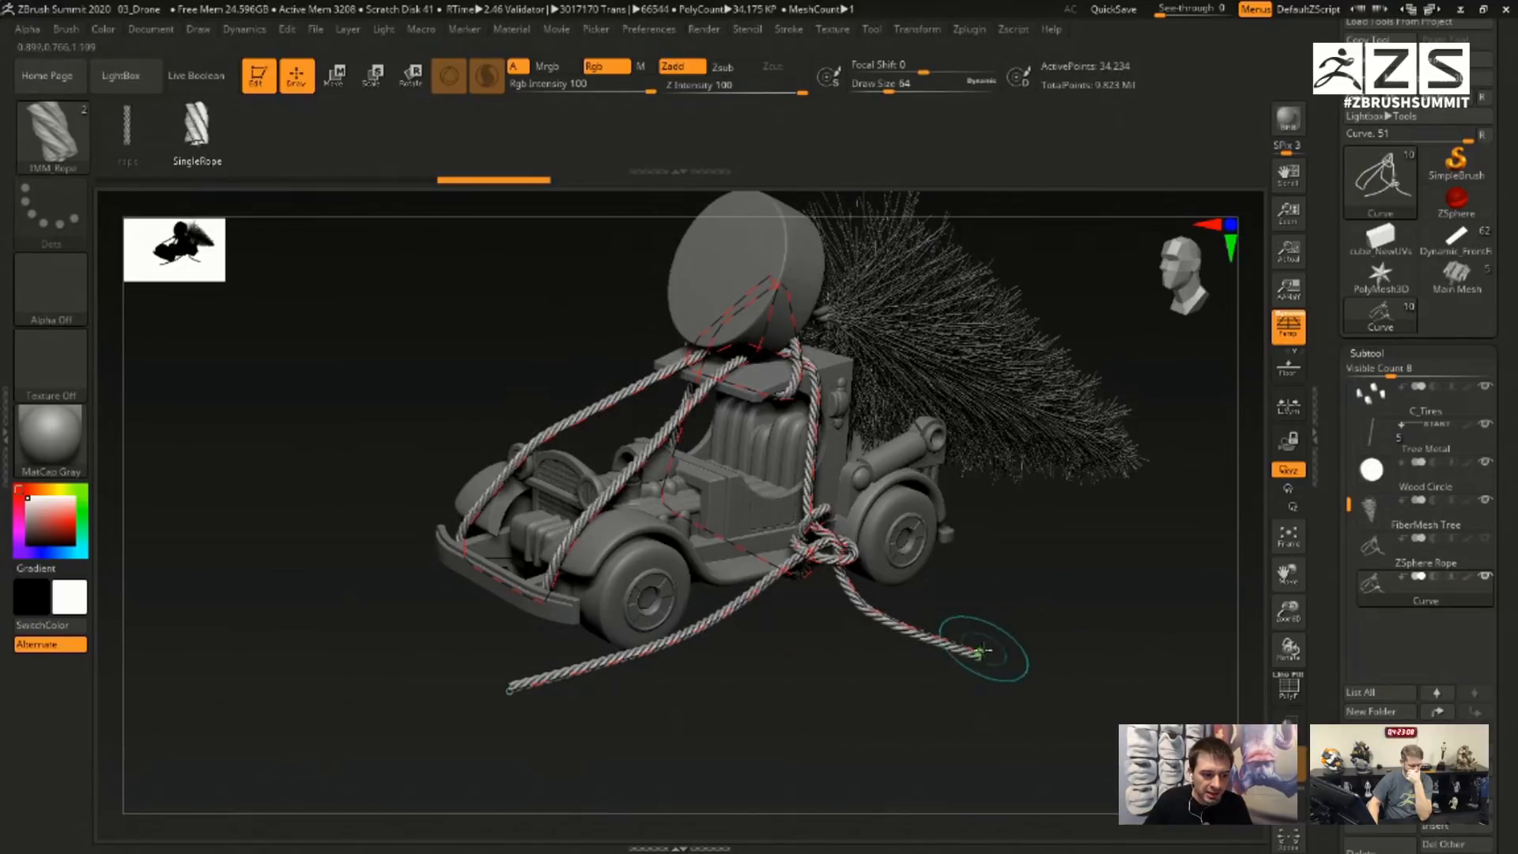
drag(979, 653, 984, 658)
- Set the draw size back to 39 and bend the loose rope end beside the rear wheel
click(656, 398)
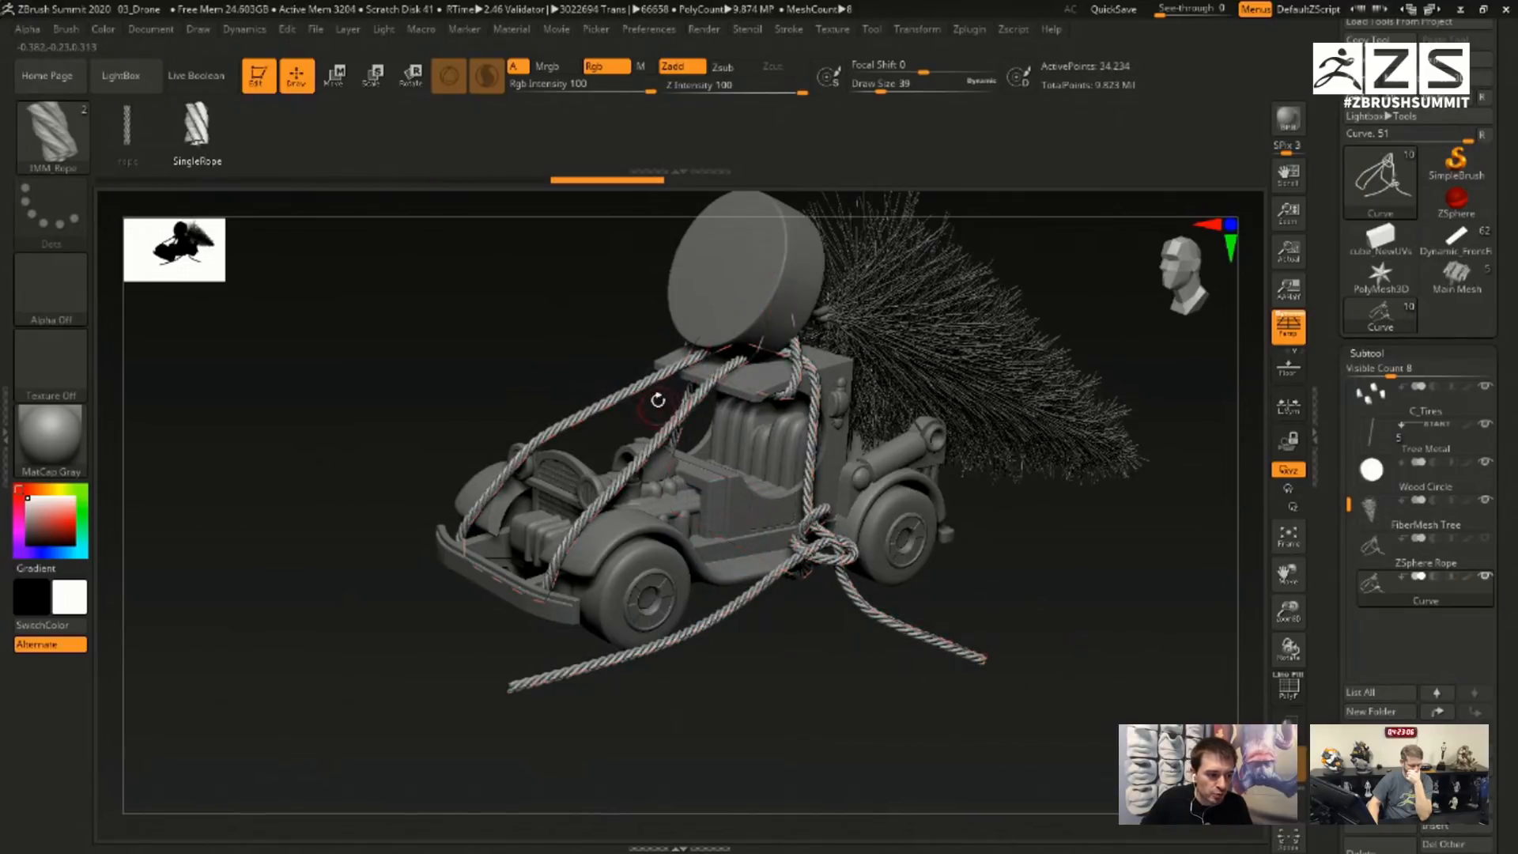
drag(625, 385, 632, 394)
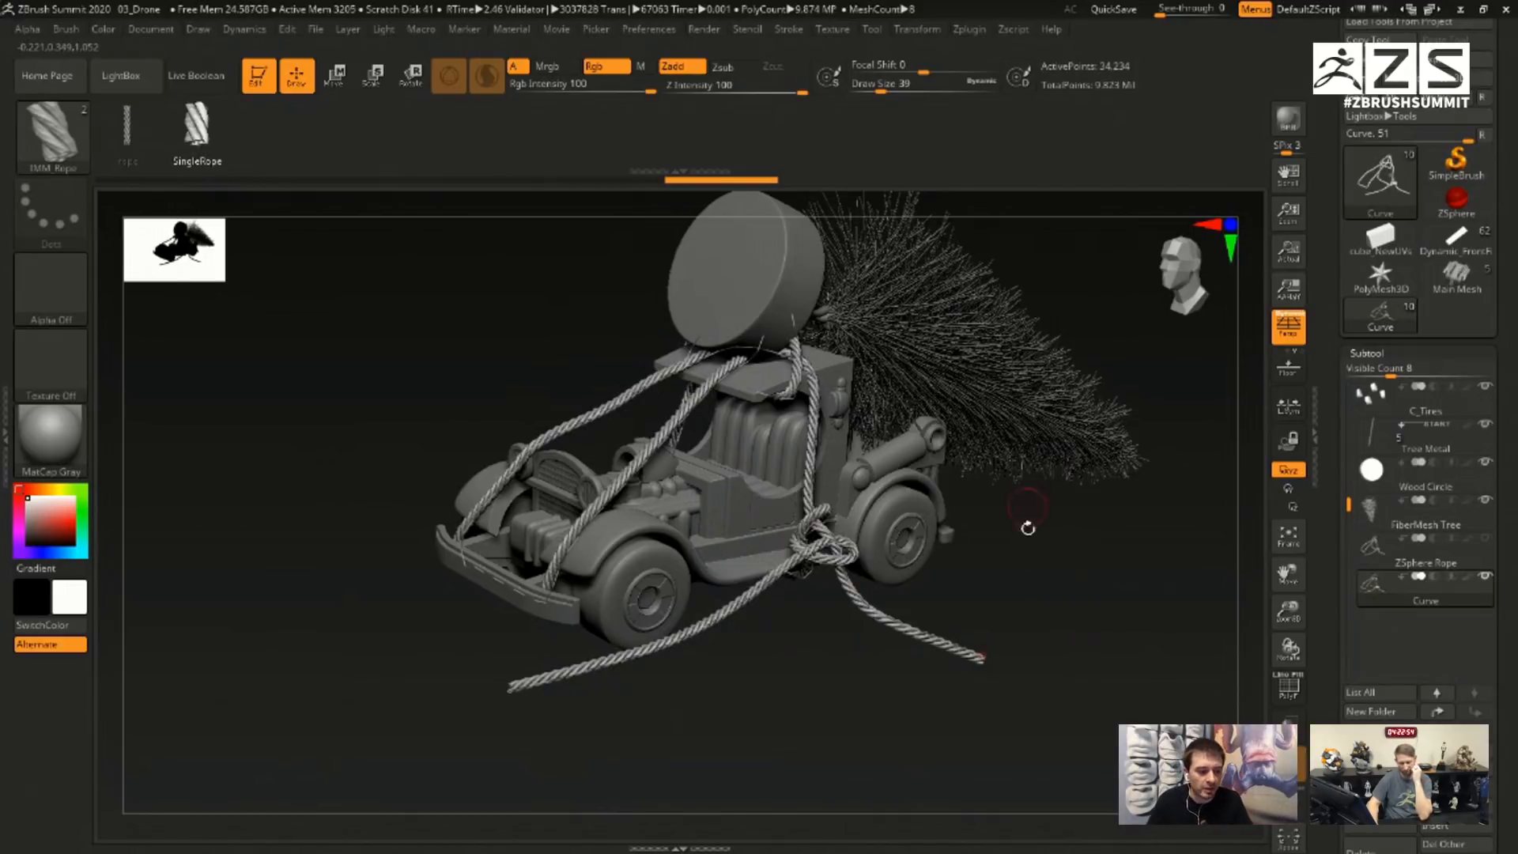
drag(961, 651, 941, 626)
drag(1074, 627, 1078, 669)
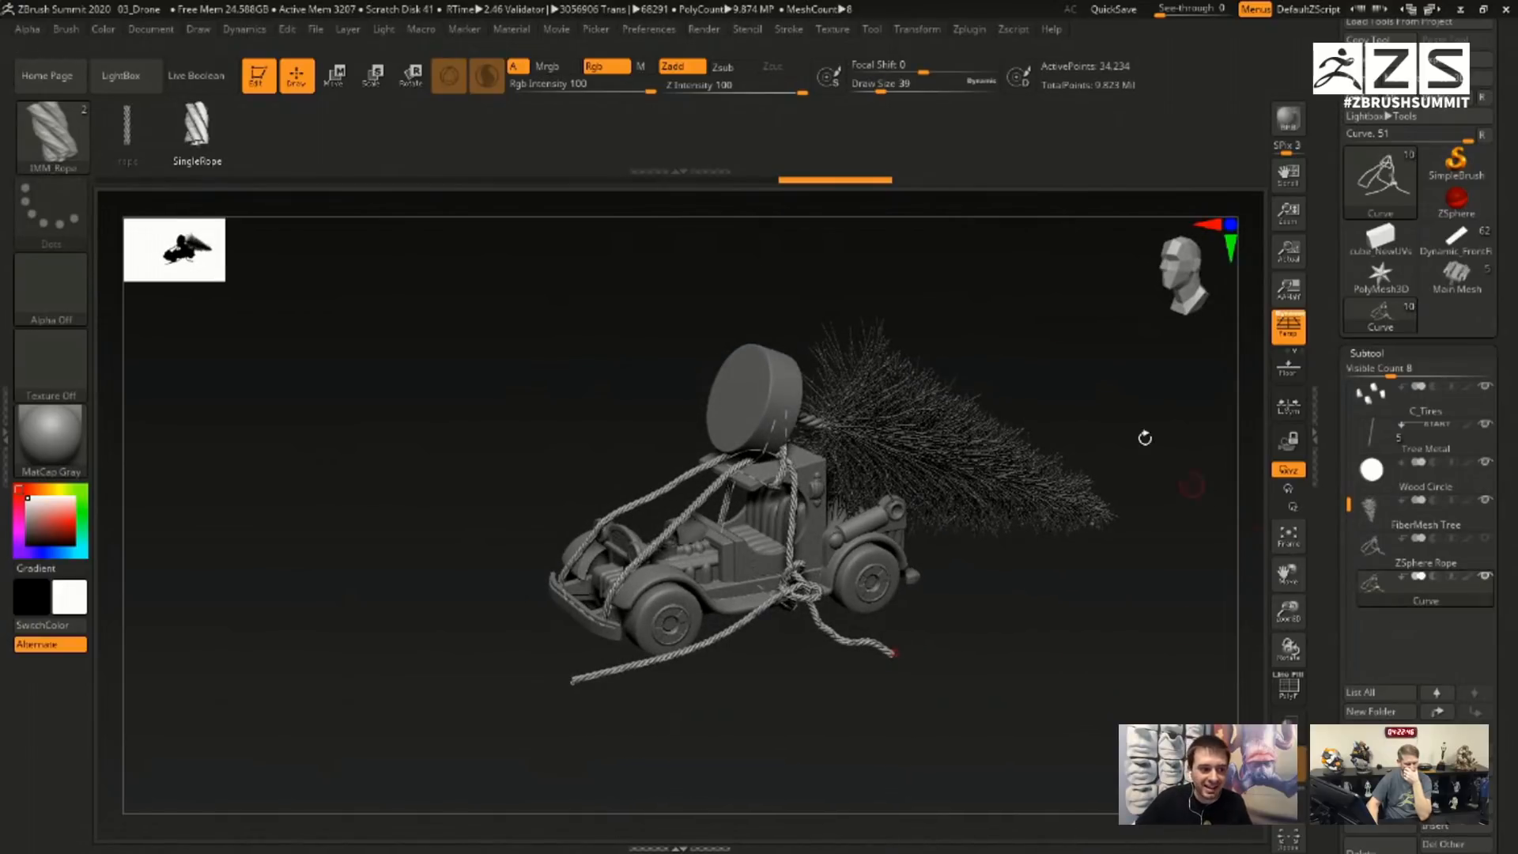
click(909, 29)
click(789, 30)
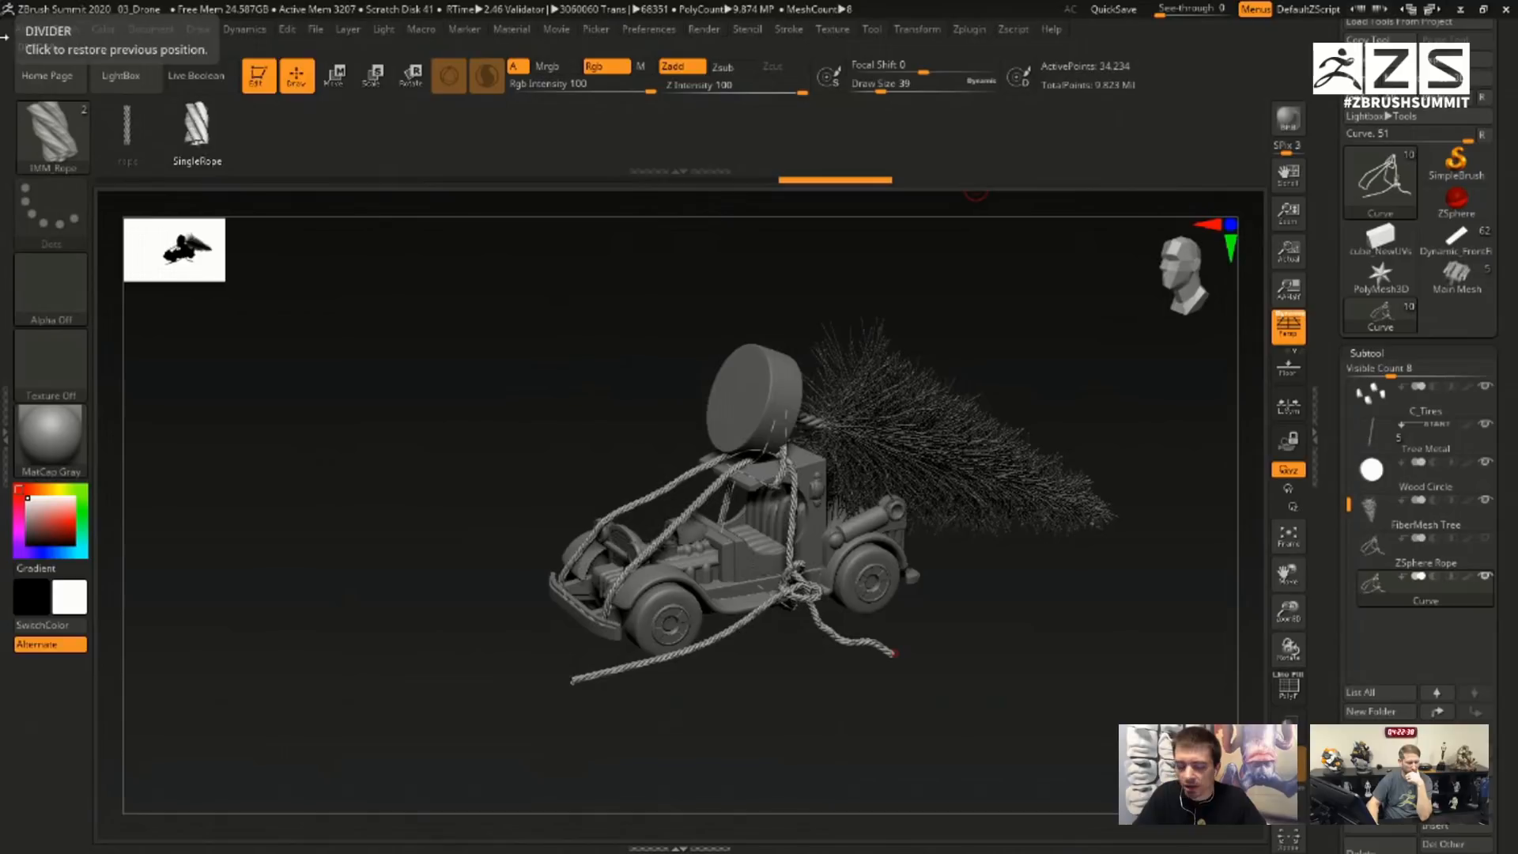
click(788, 29)
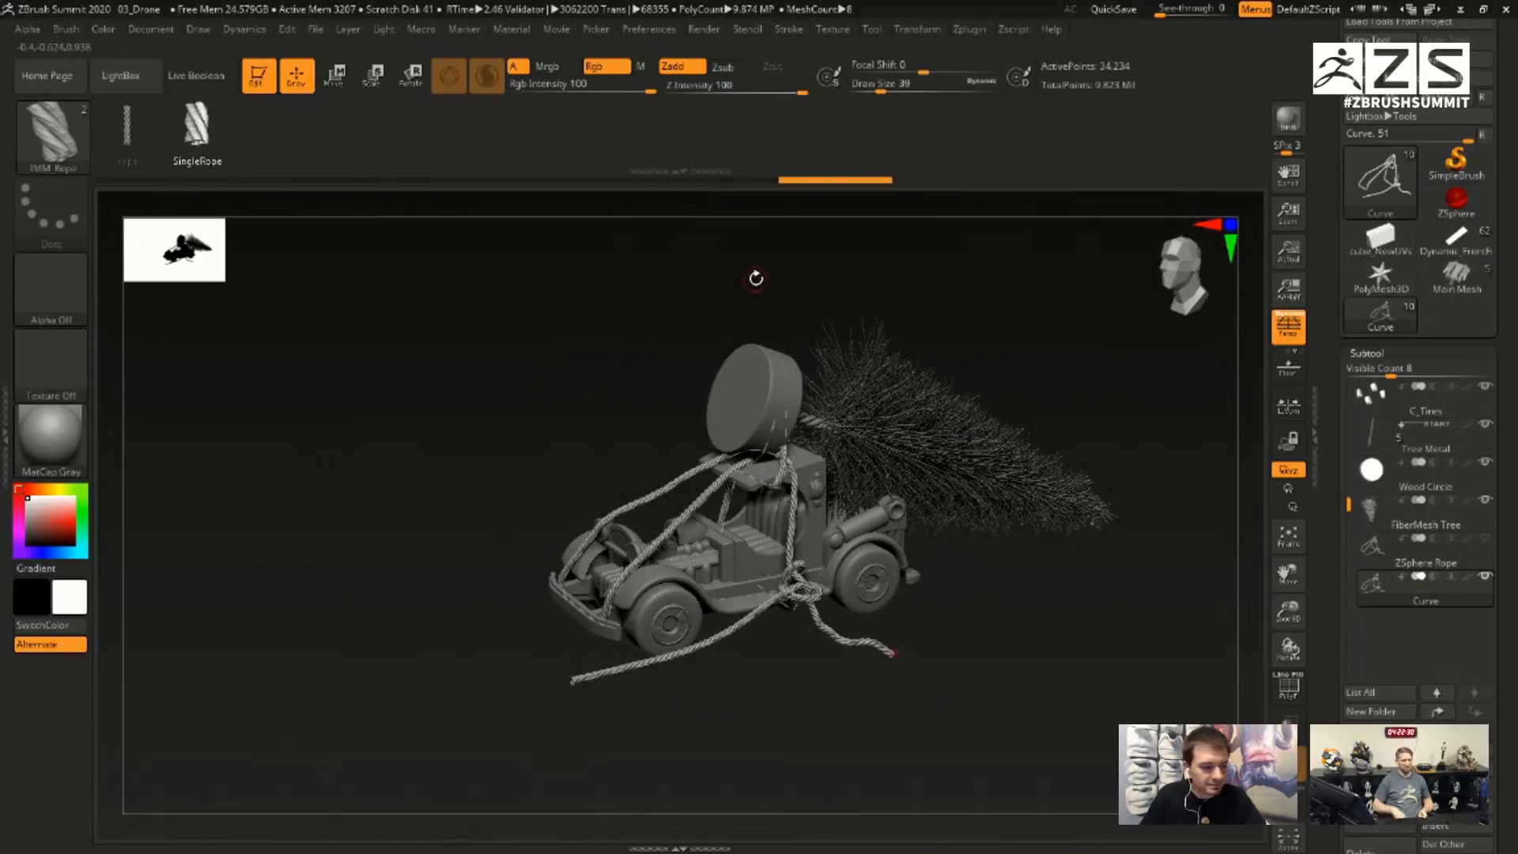
drag(756, 277, 671, 293)
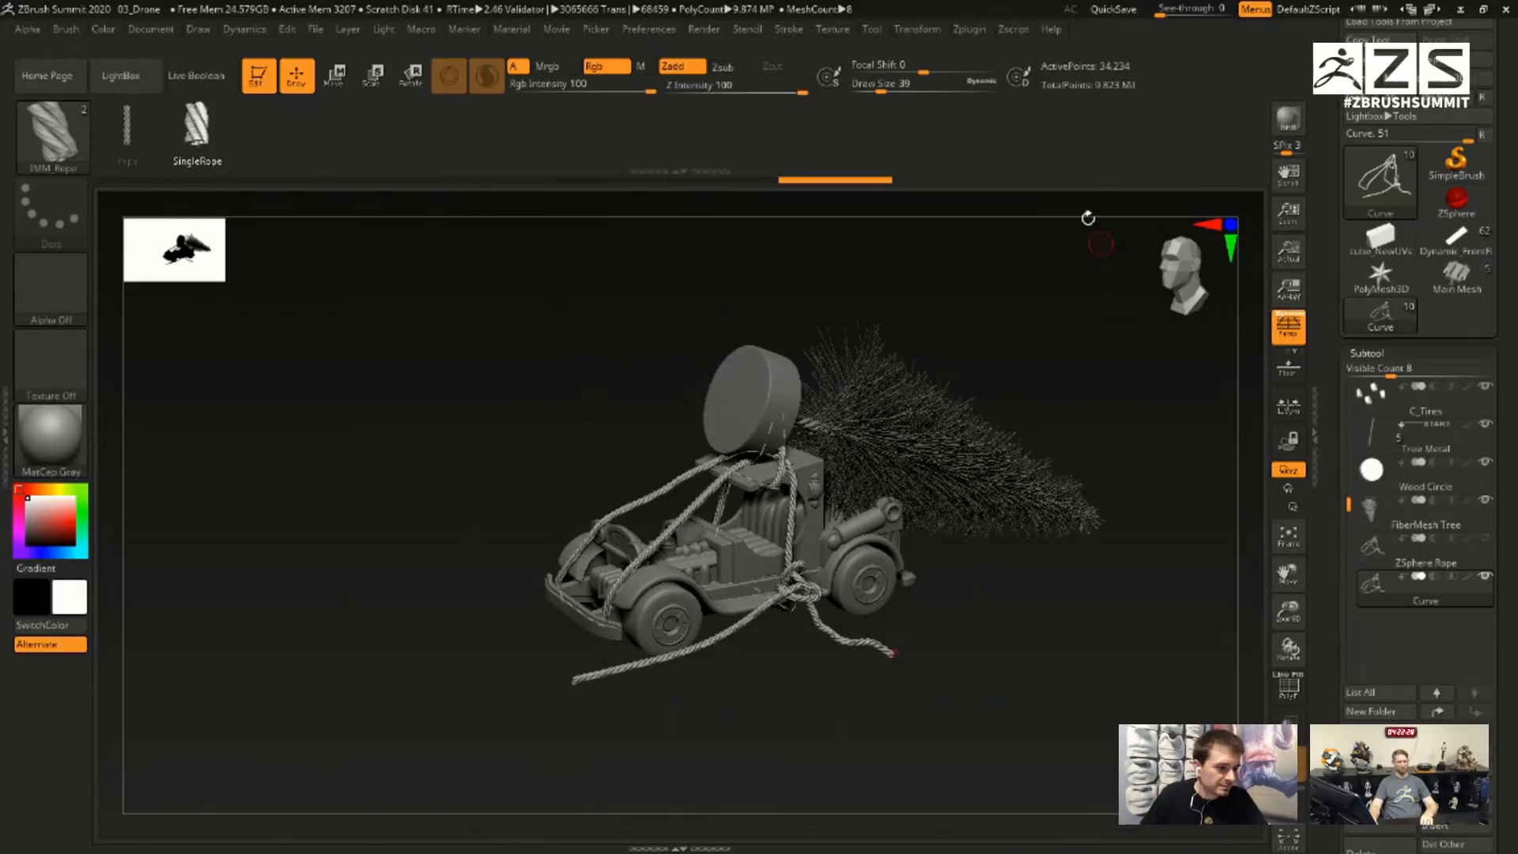
- Thicken the rope by raising the draw size to 71 and updating the mesh along its curve
drag(874, 82, 888, 83)
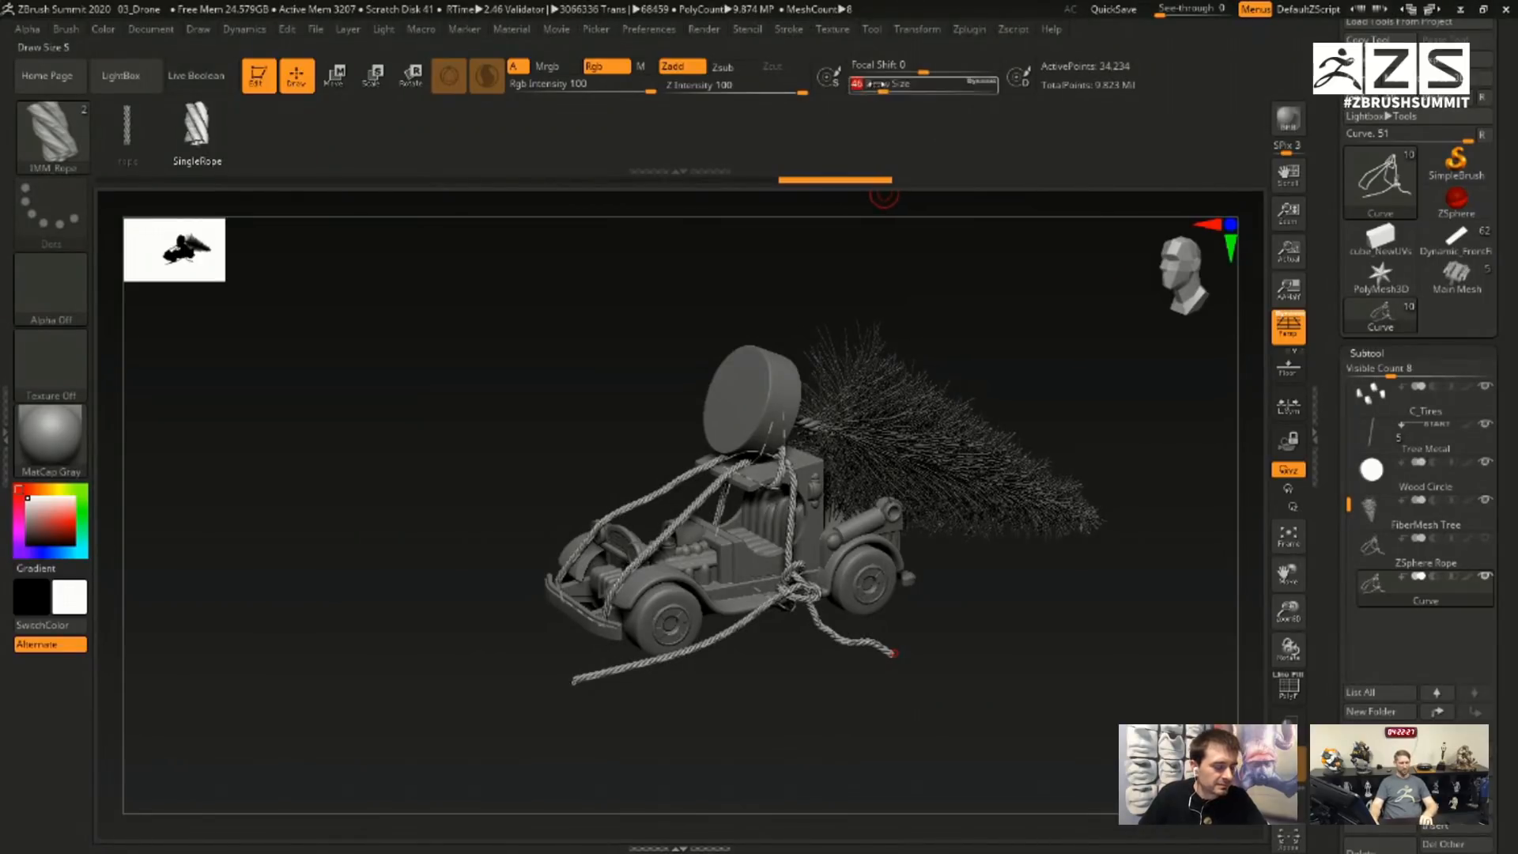
click(637, 683)
click(890, 84)
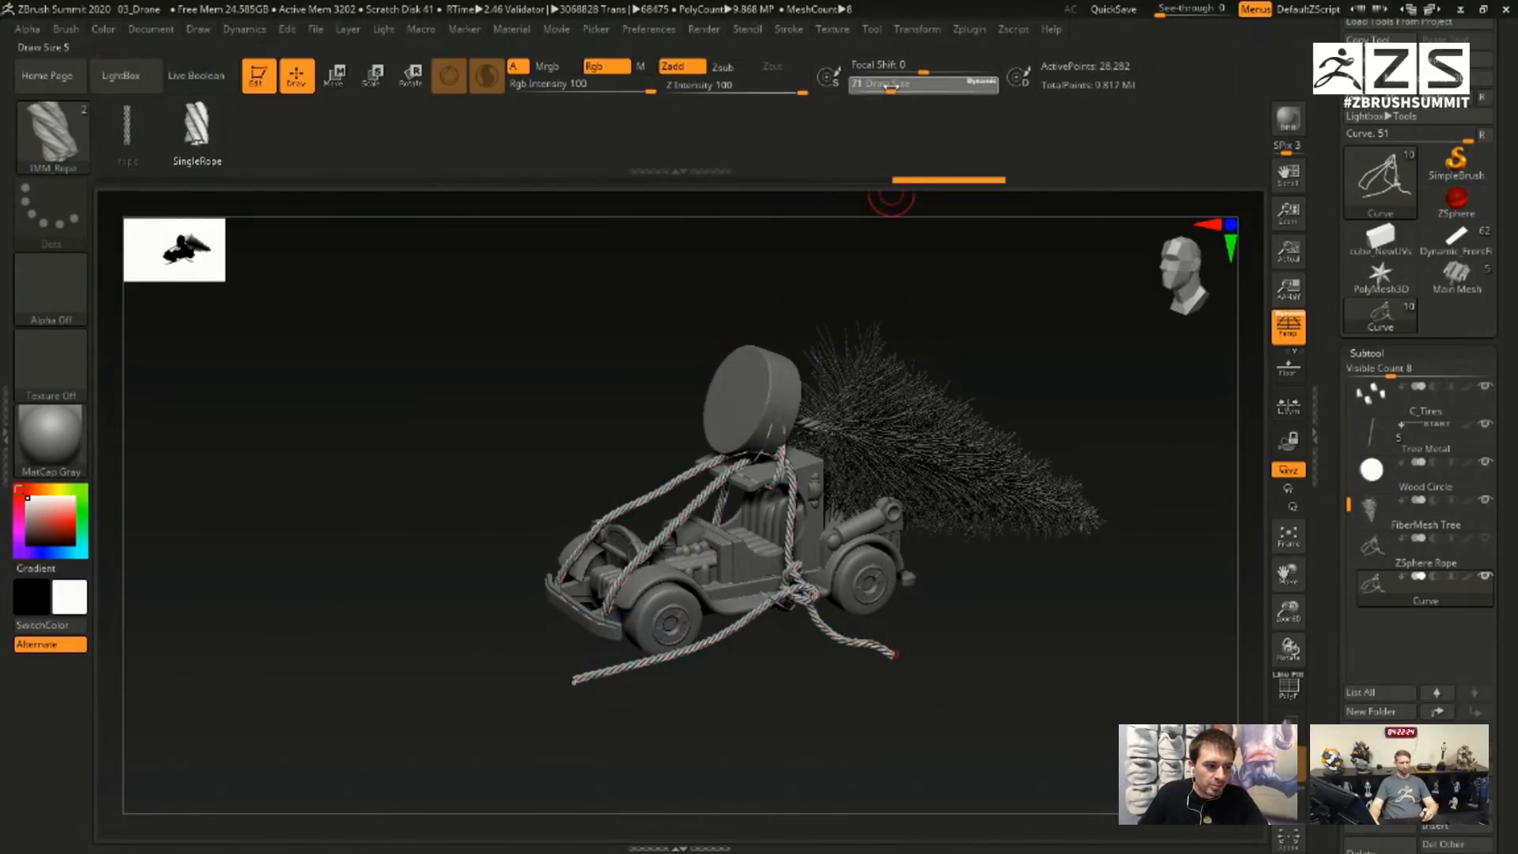
click(648, 650)
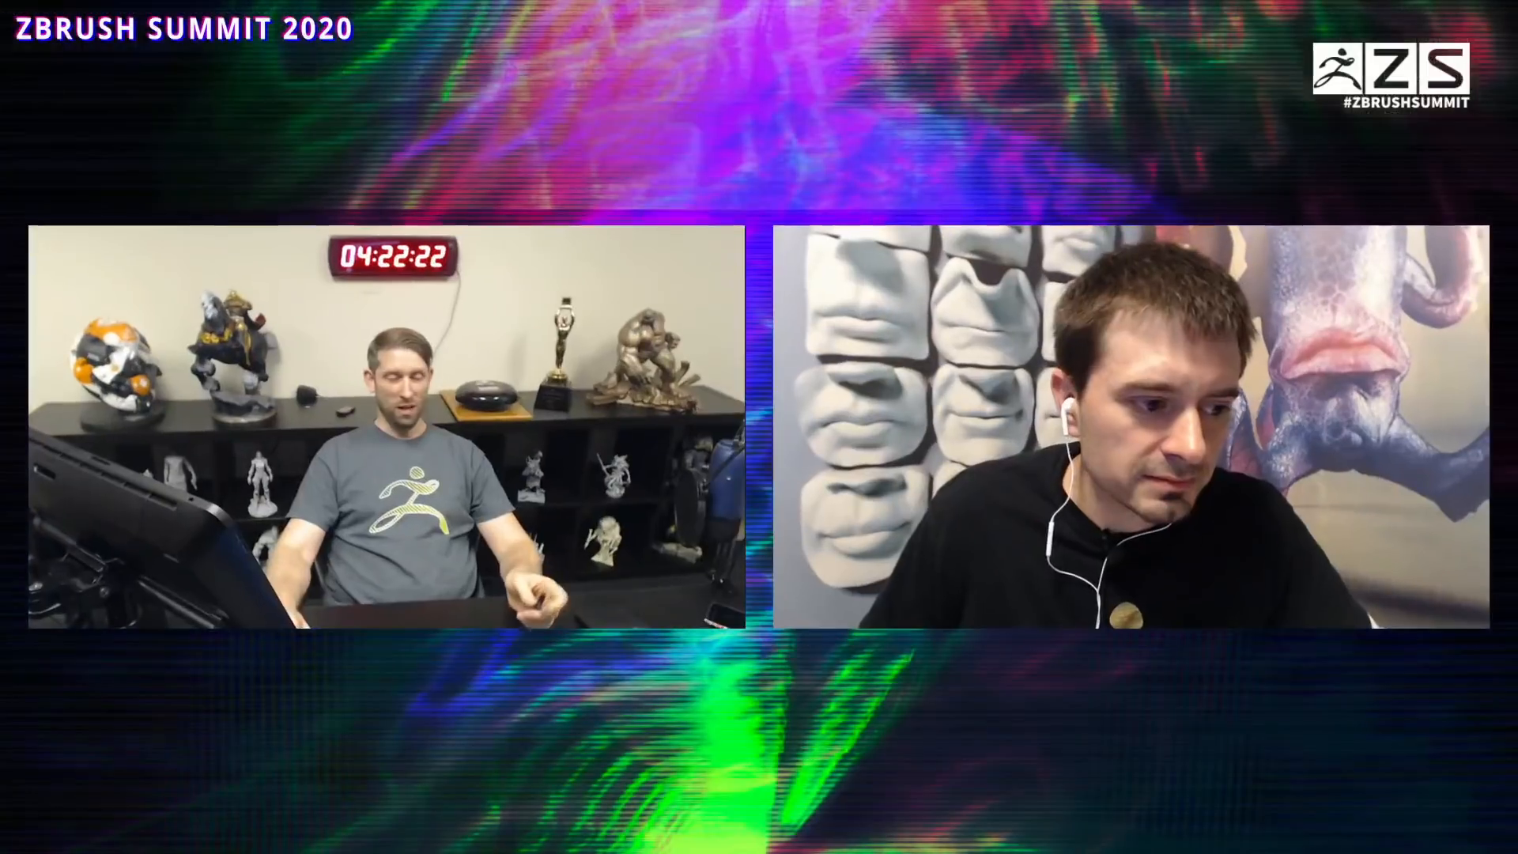